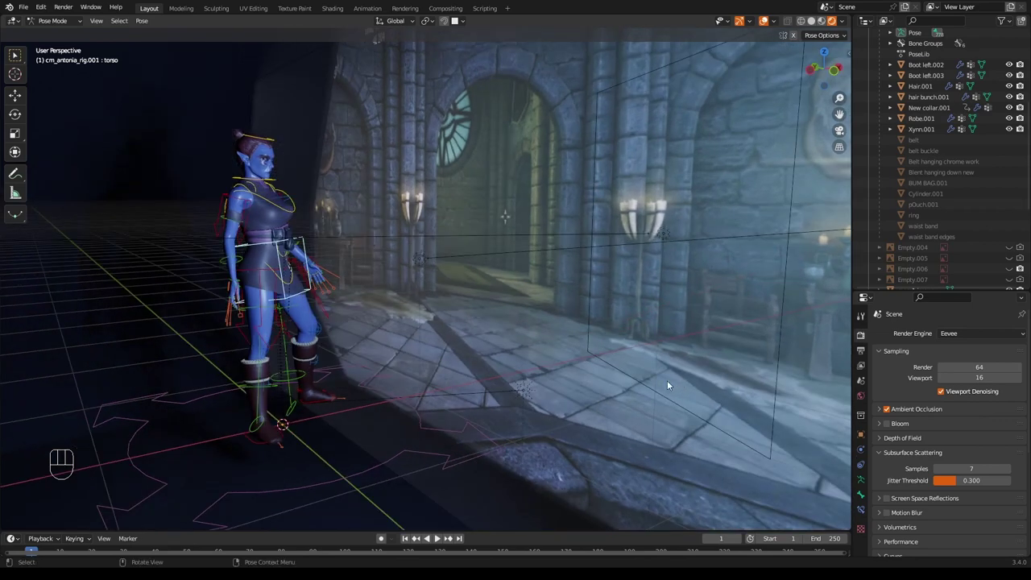
{"action": "middle_click_drag", "start_coordinate": [667, 380], "coordinate": [649, 376]}
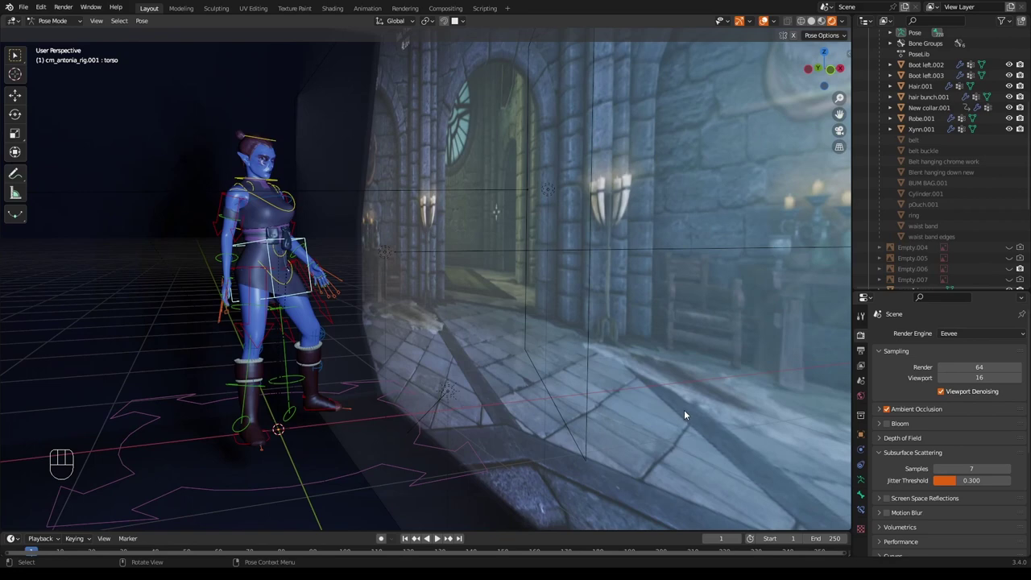
{"action": "middle_click_drag", "start_coordinate": [623, 424], "coordinate": [660, 427]}
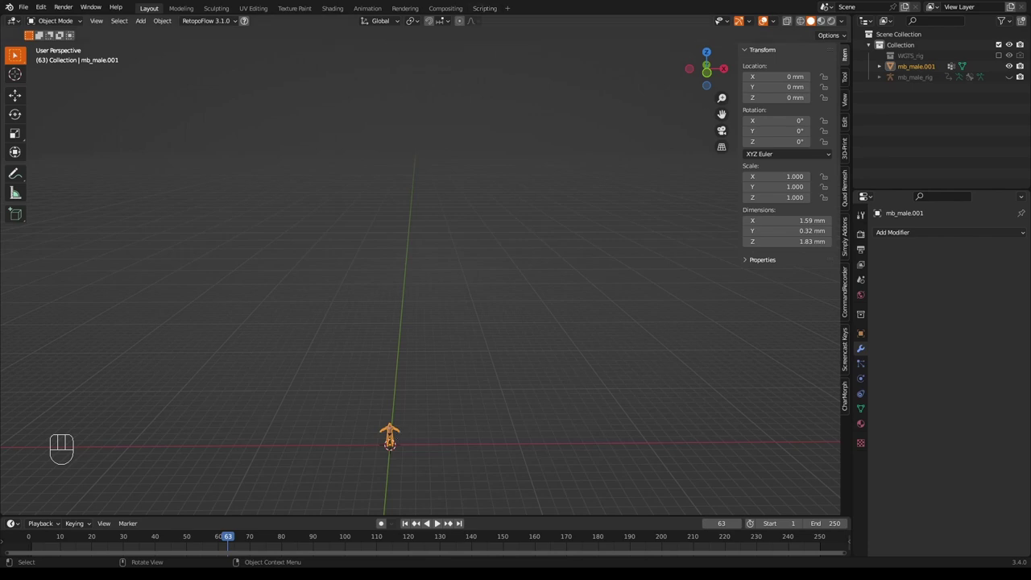
Scale the male body model up uniformly to about 16.8
{"action": "key", "text": "s"}
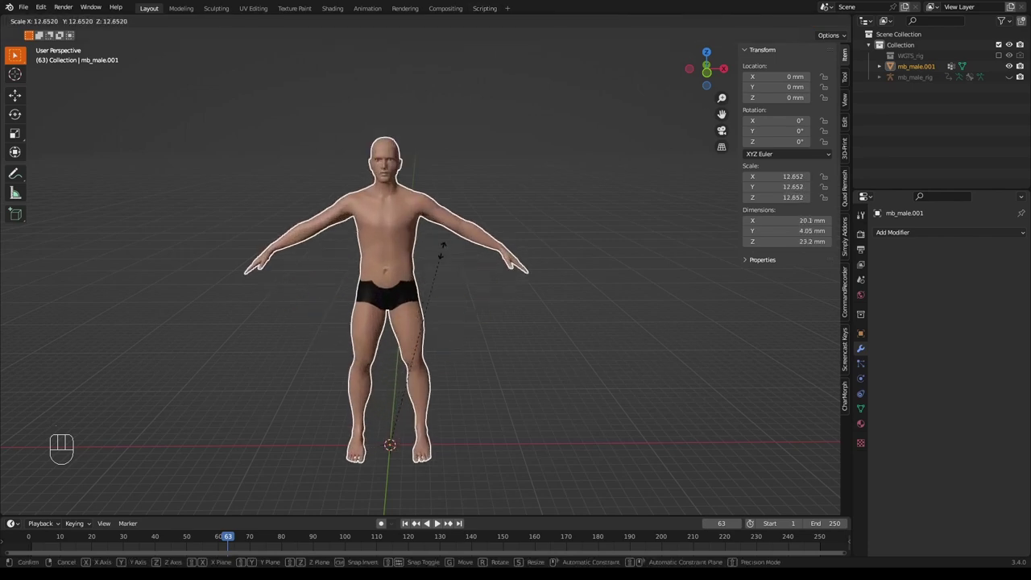
{"action": "left_click", "coordinate": [463, 192]}
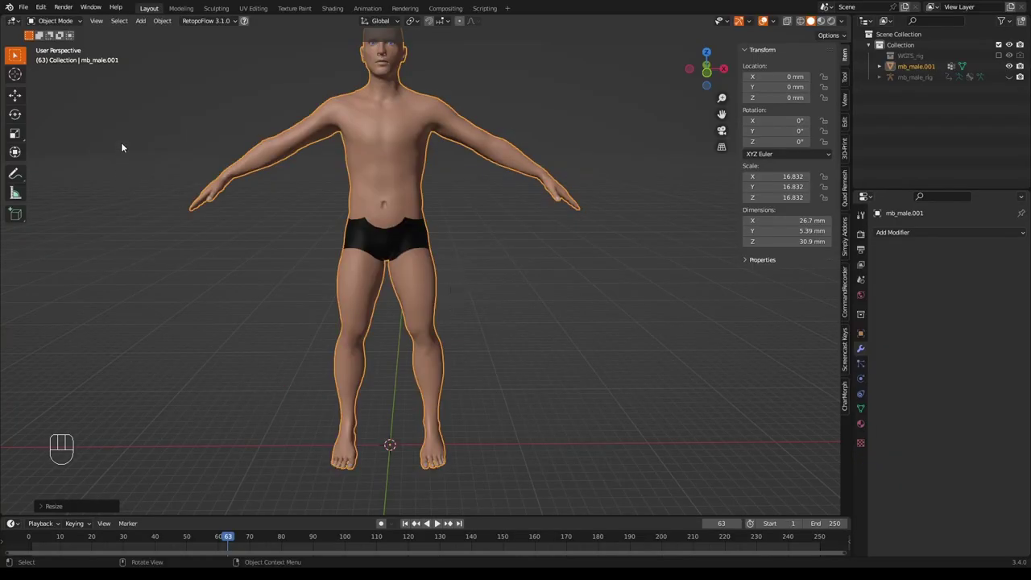
Add a cube mesh and raise it along Z to the body's hips, at about 16.4 mm
{"action": "left_click", "coordinate": [140, 21]}
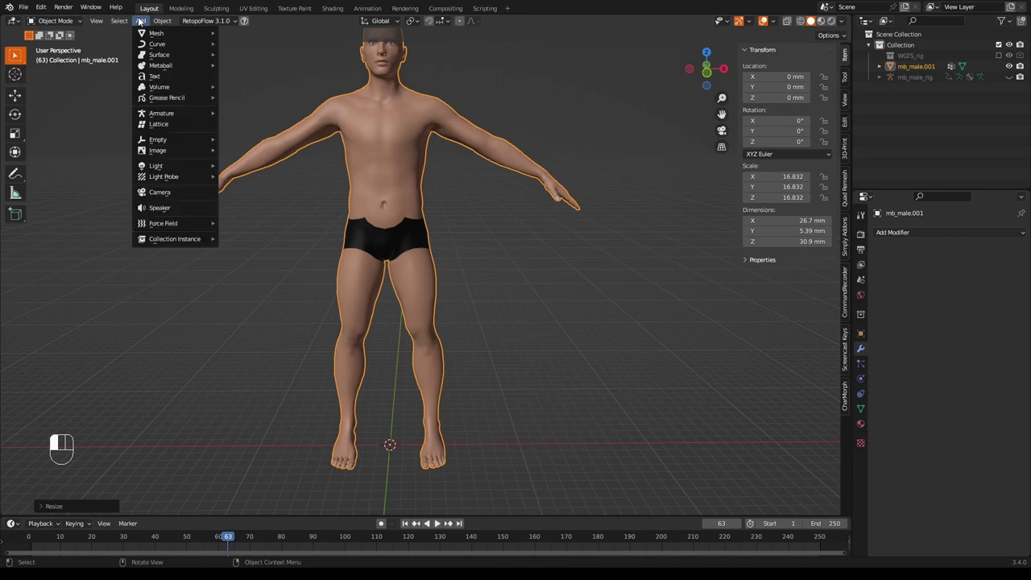
{"action": "mouse_move", "coordinate": [156, 33]}
{"action": "left_click", "coordinate": [242, 43]}
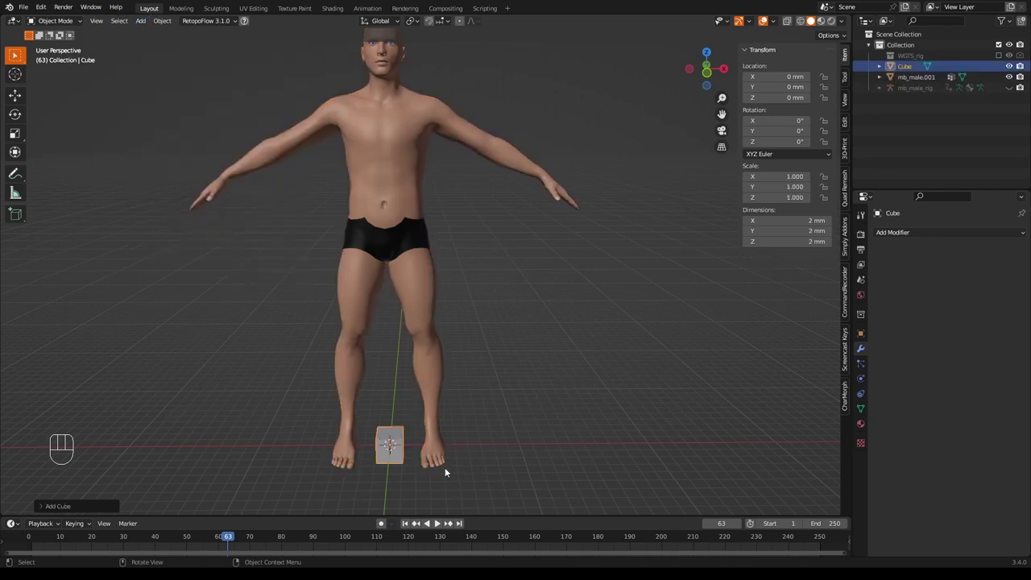
{"action": "key", "text": "g"}
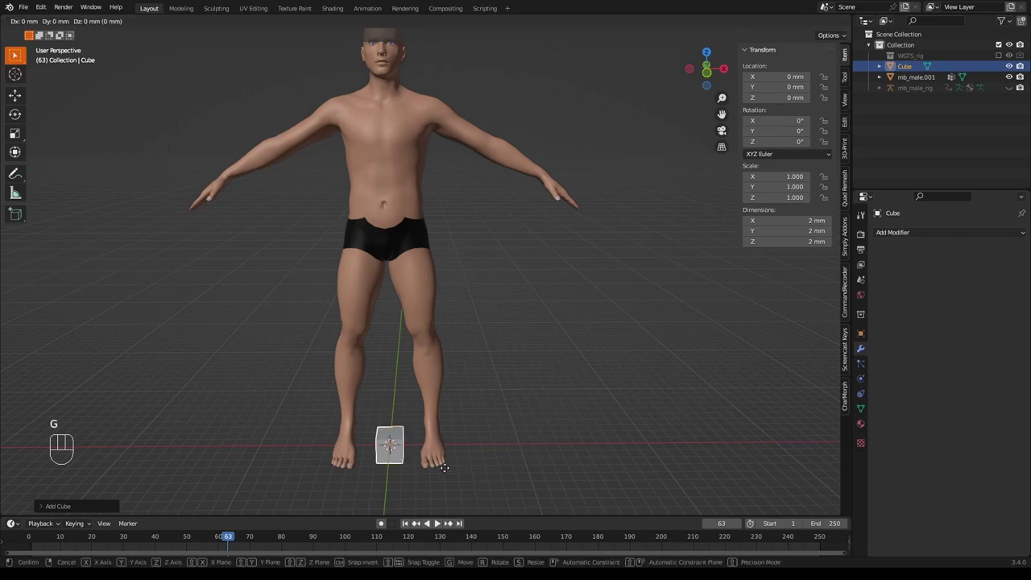
{"action": "key", "text": "z"}
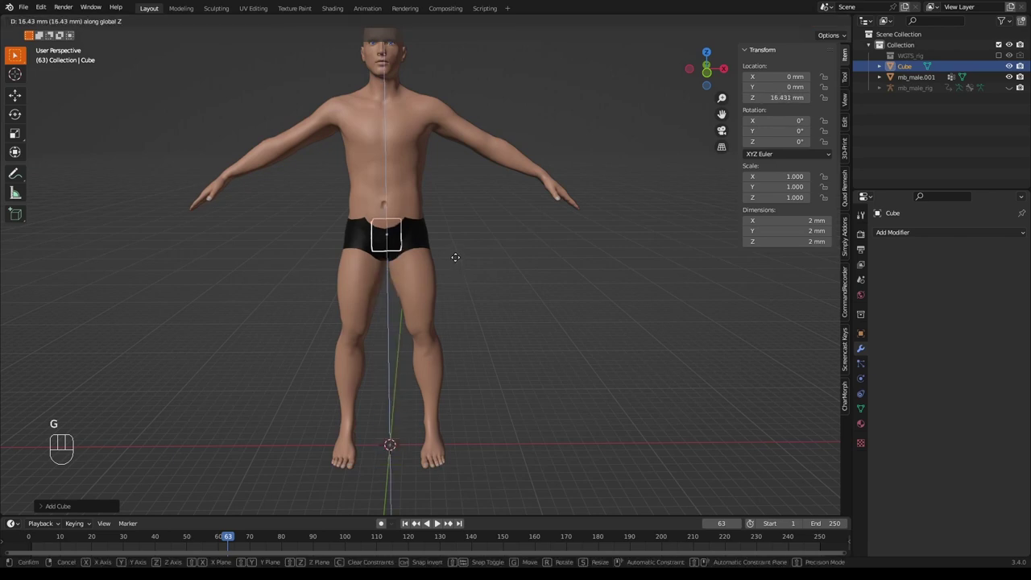
{"action": "left_click", "coordinate": [455, 257]}
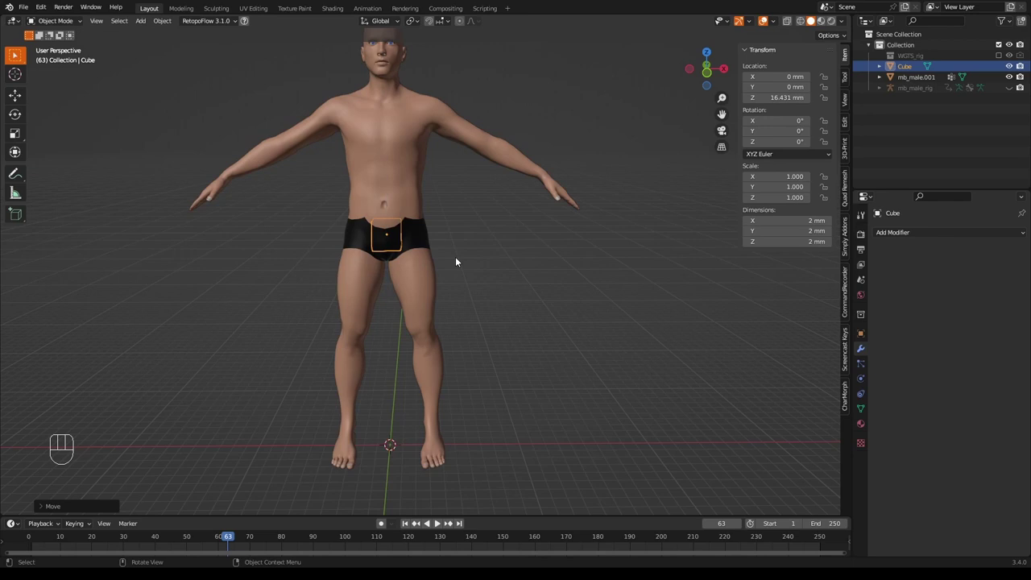
Scale the cube uniformly to about 1.97 and shift it along X to about 1.25 mm
{"action": "key", "text": "s"}
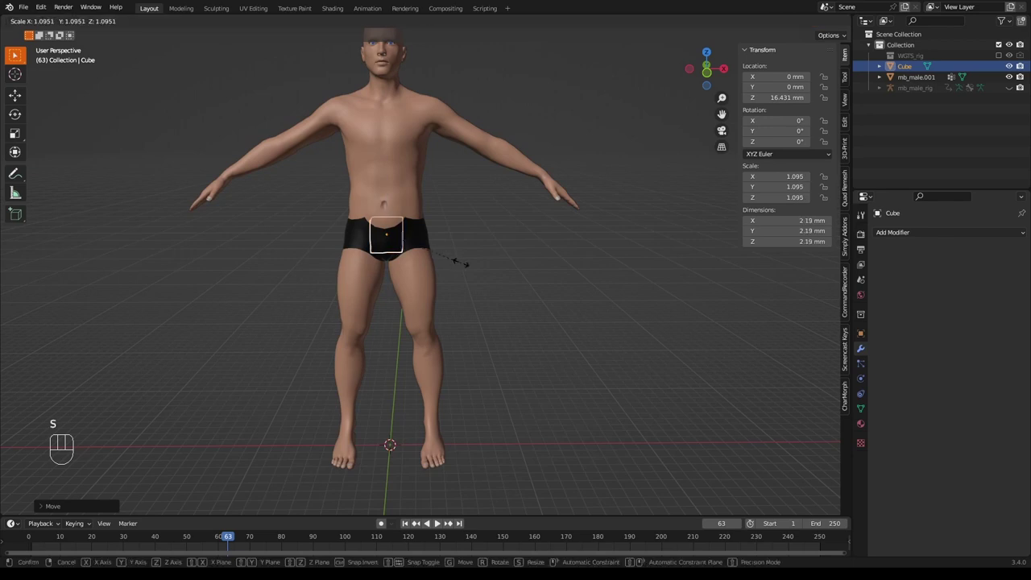
{"action": "left_click", "coordinate": [512, 299]}
{"action": "key", "text": "g"}
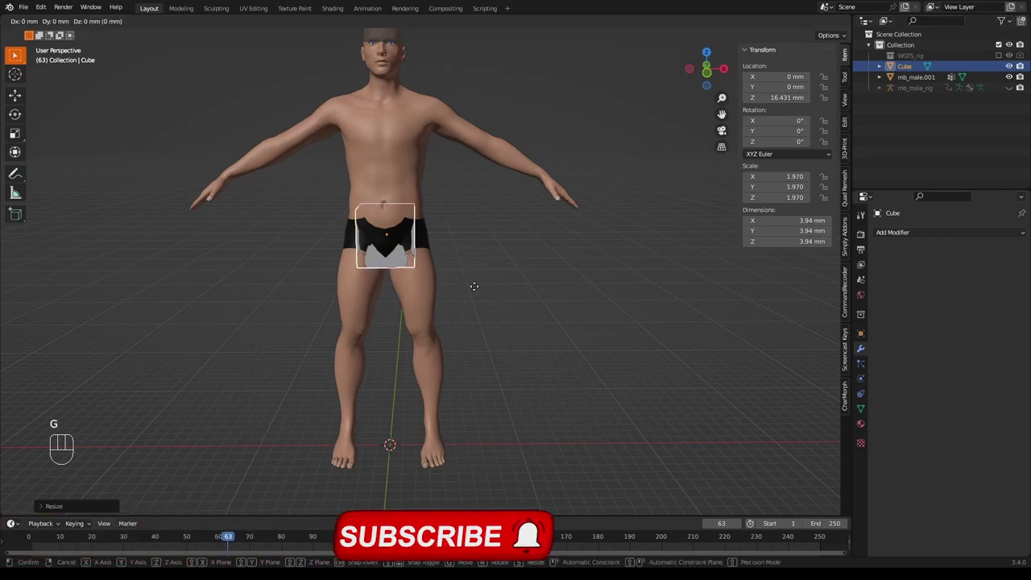
{"action": "key", "text": "x"}
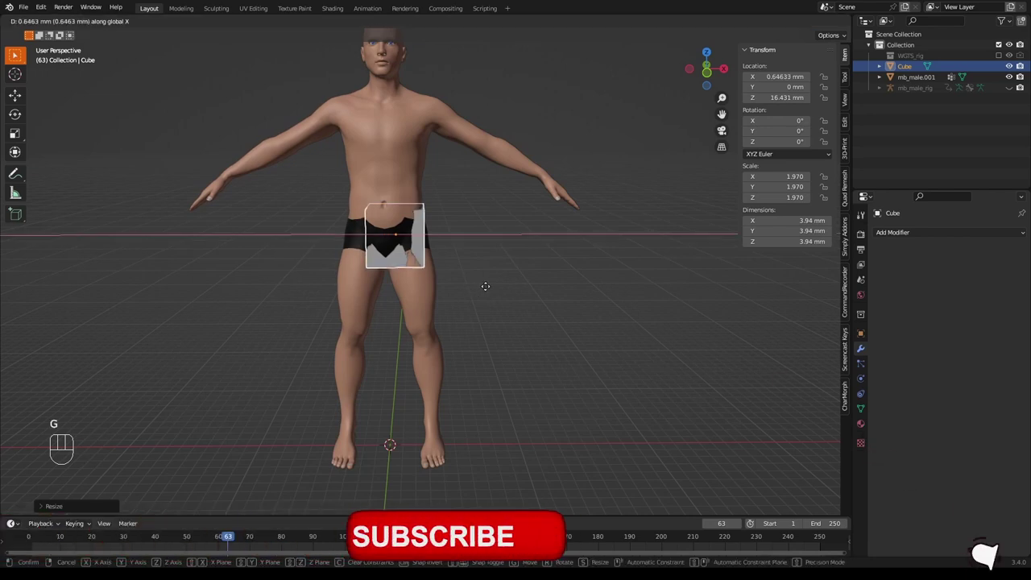
{"action": "left_click", "coordinate": [493, 293]}
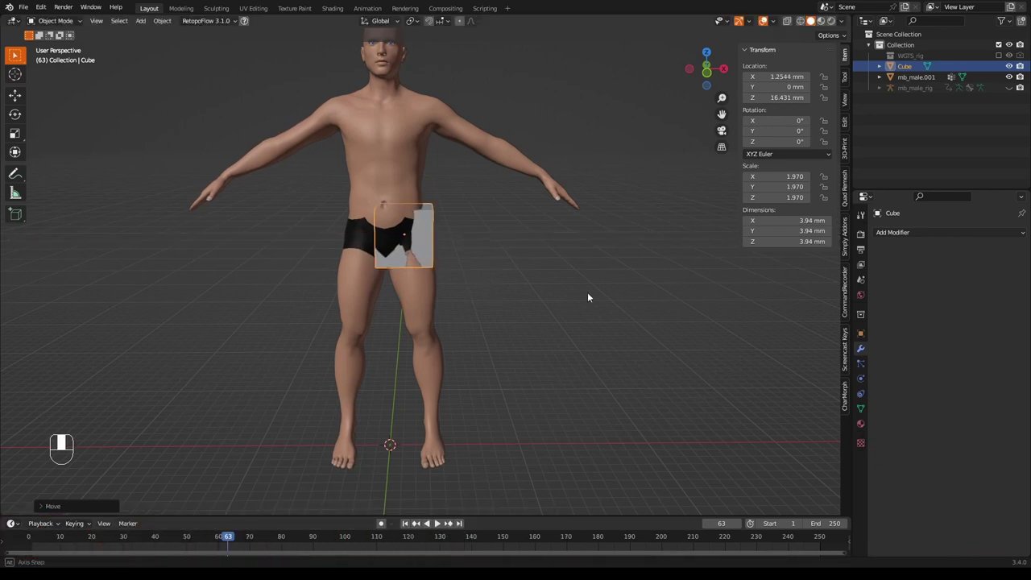
Move the cube forward along Y to about -0.62 mm so it surrounds the hip in side view
{"action": "middle_click_drag", "start_coordinate": [587, 293], "coordinate": [466, 294]}
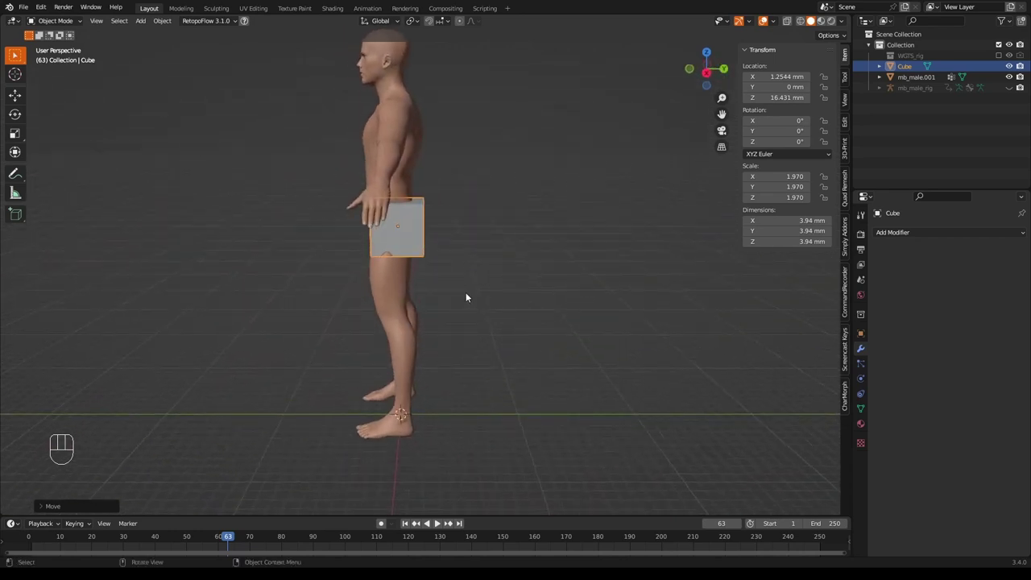
{"action": "key", "text": "g"}
{"action": "key", "text": "y"}
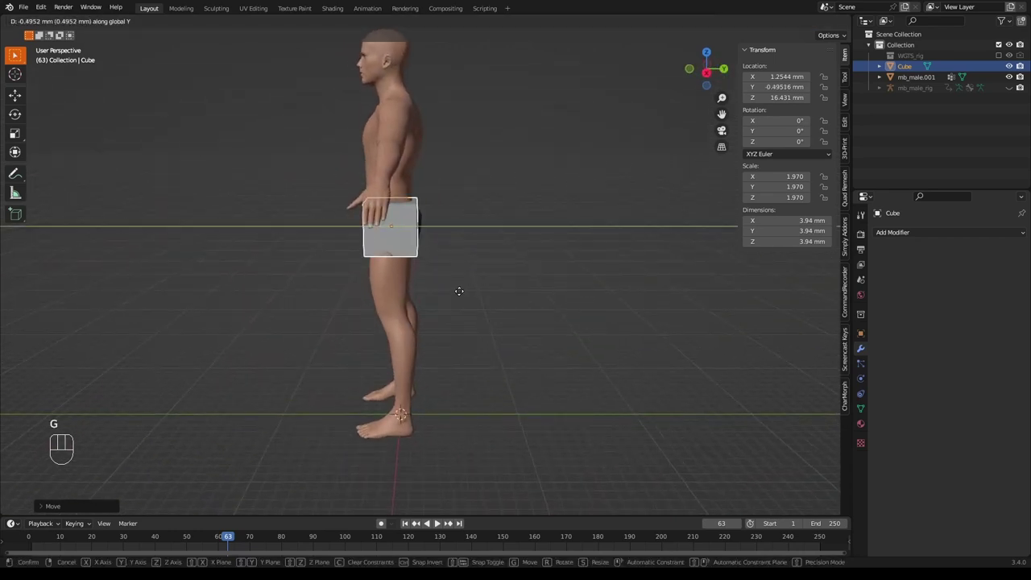
{"action": "left_click", "coordinate": [457, 294]}
Shift the cube along X to about 1.99 mm so its inner side lies on the body's centre line
{"action": "middle_click_drag", "start_coordinate": [458, 295], "coordinate": [576, 282]}
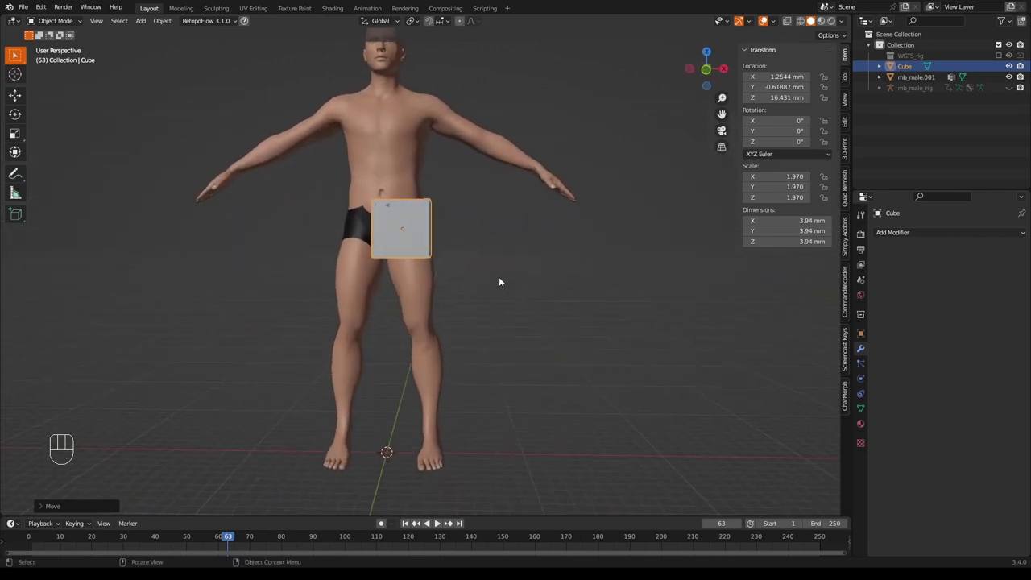
{"action": "key", "text": "g"}
{"action": "key", "text": "x"}
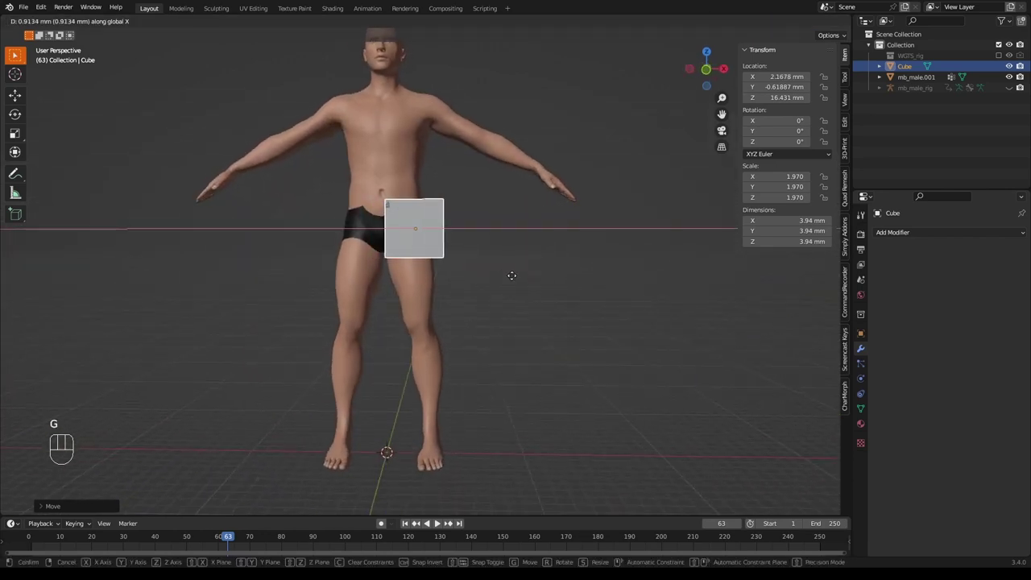
{"action": "left_click", "coordinate": [512, 275]}
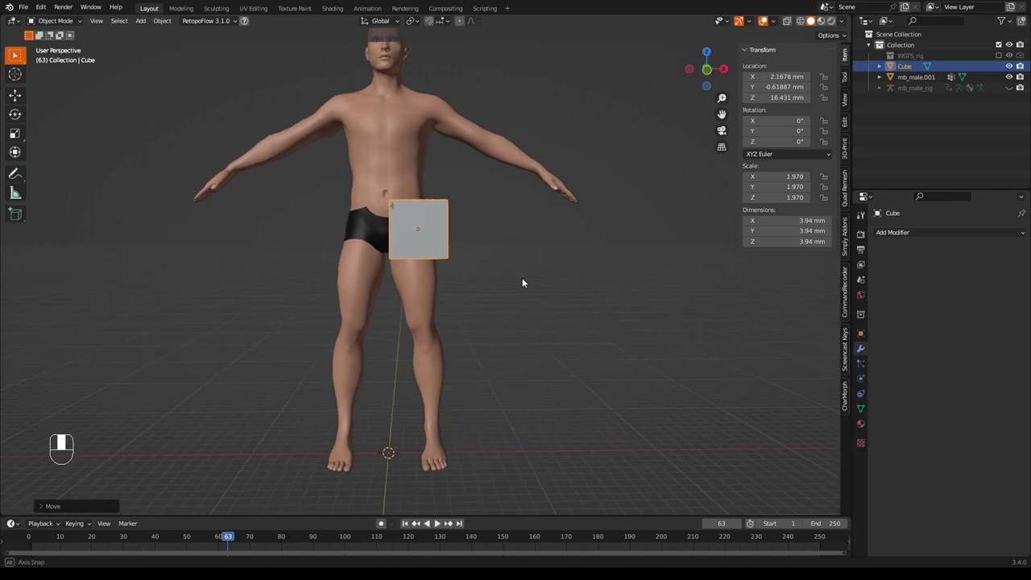
{"action": "scroll", "coordinate": [522, 278], "scroll_direction": "up", "scroll_amount": 3}
{"action": "middle_click_drag", "start_coordinate": [522, 278], "coordinate": [528, 261]}
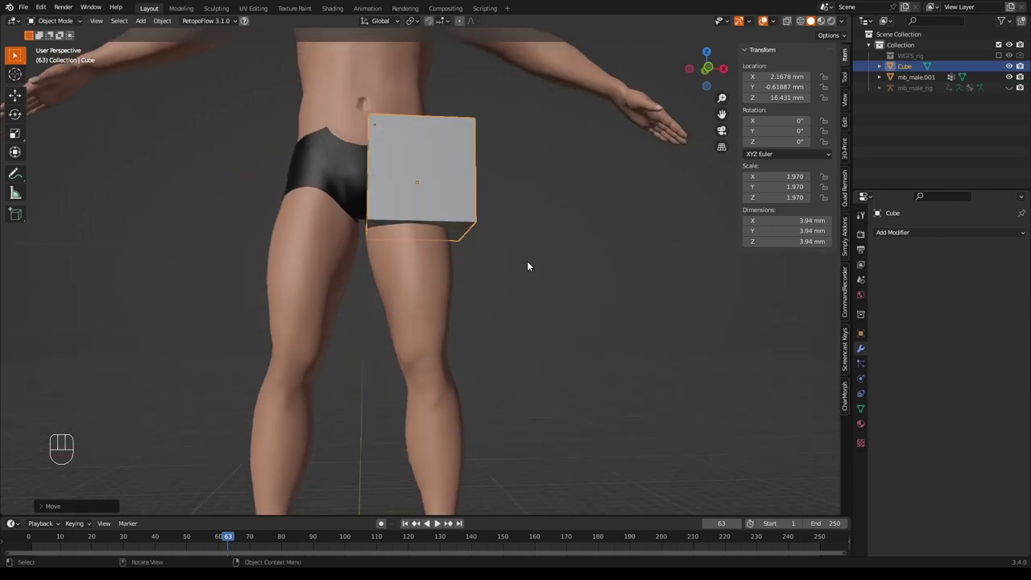
{"action": "key", "text": "g"}
{"action": "key", "text": "x"}
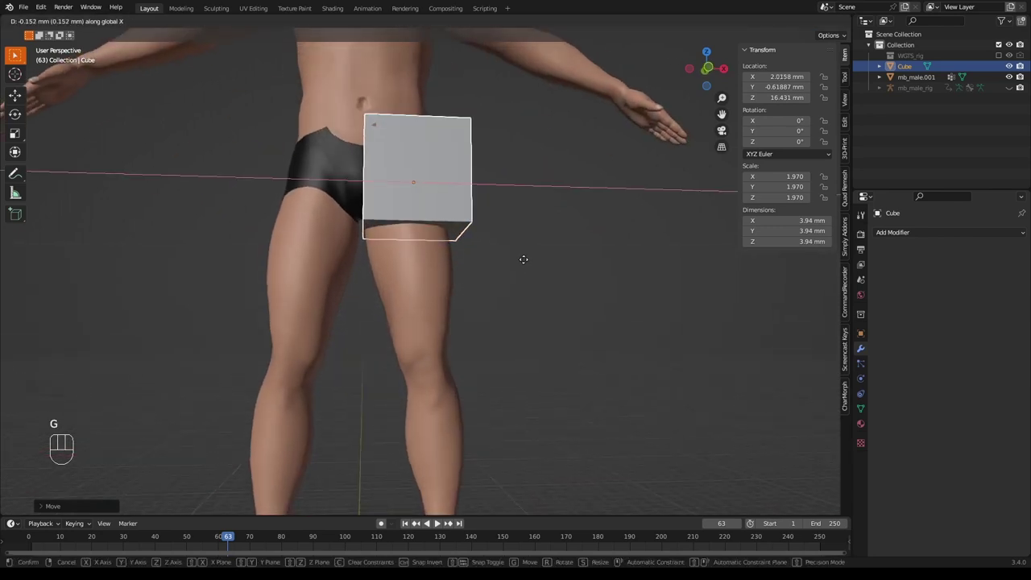
{"action": "left_click", "coordinate": [523, 259]}
{"action": "middle_click_drag", "start_coordinate": [543, 249], "coordinate": [506, 274]}
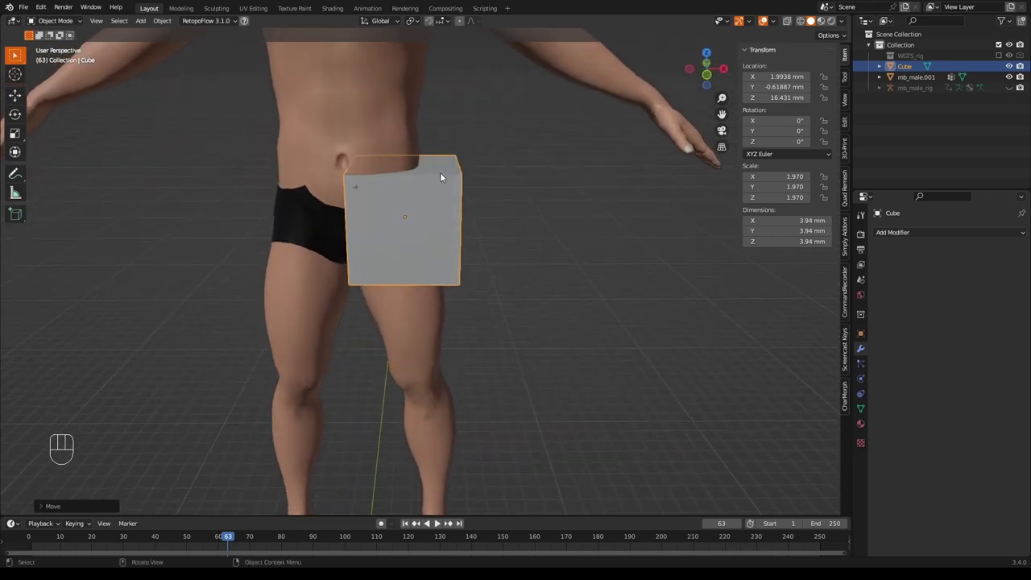
In Edit Mode with face selection, raise the cube's top face along Z to a local height of about 1.1 mm
{"action": "key", "text": "Tab"}
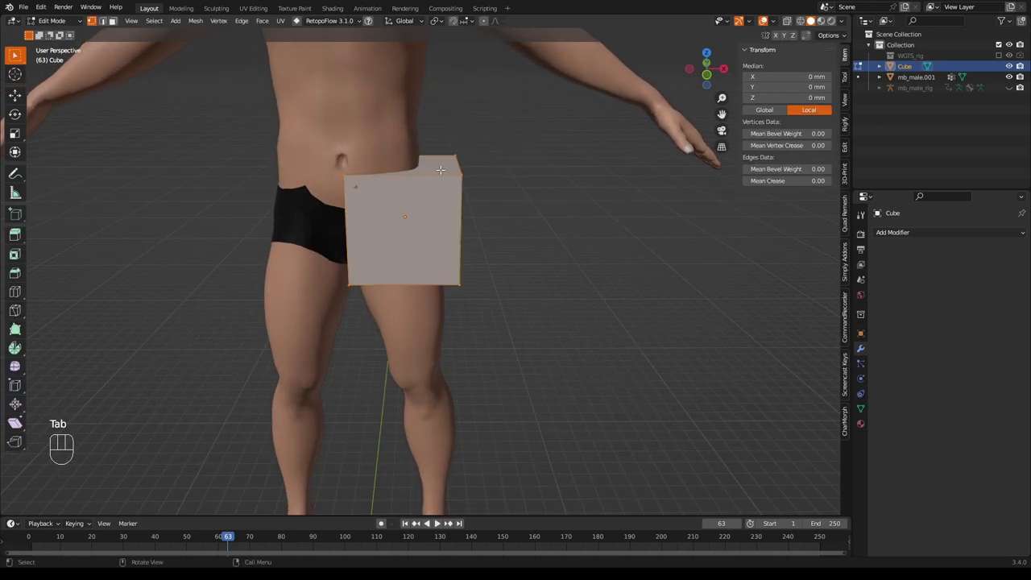
{"action": "key", "text": "2"}
{"action": "key", "text": "3"}
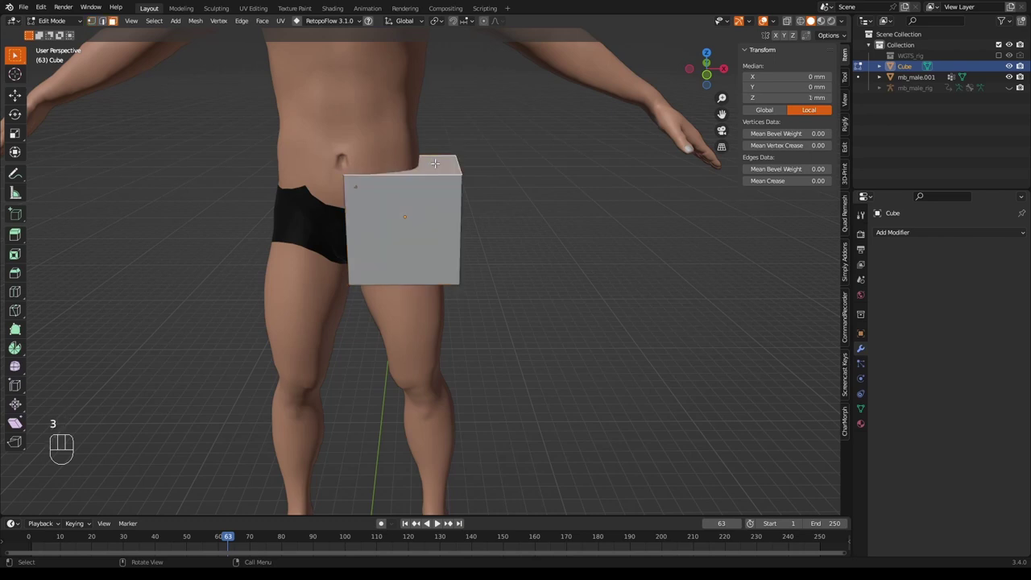
{"action": "key", "text": "g"}
{"action": "key", "text": "z"}
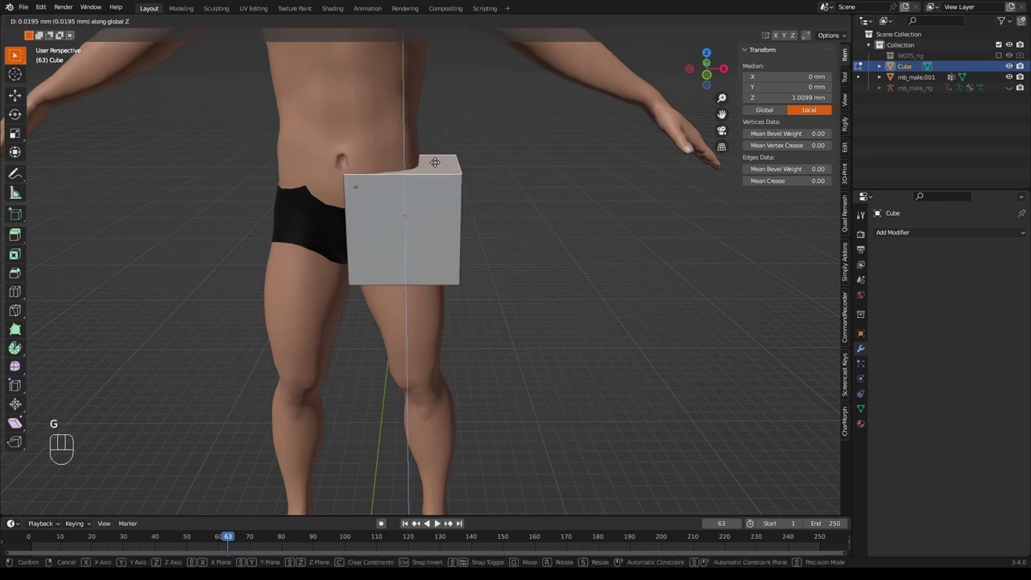
{"action": "left_click", "coordinate": [436, 158]}
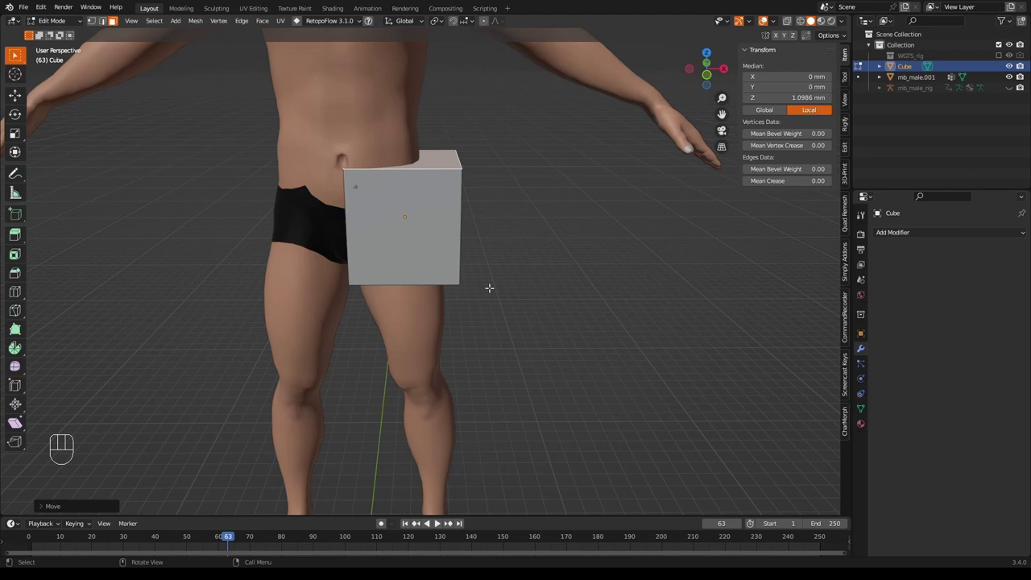
Extrude the cube's bottom face to the ankle, about 12.7 mm down and 1.5 mm outward, with the Y axis locked
{"action": "middle_click_drag", "start_coordinate": [493, 326], "coordinate": [495, 262]}
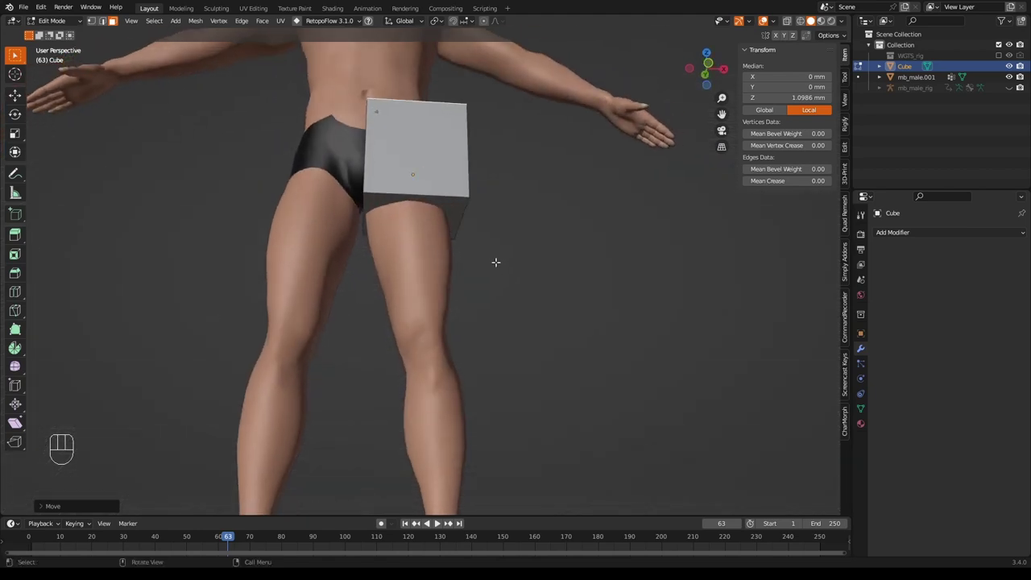
{"action": "key", "text": "ctrl+z"}
{"action": "key", "text": "Home"}
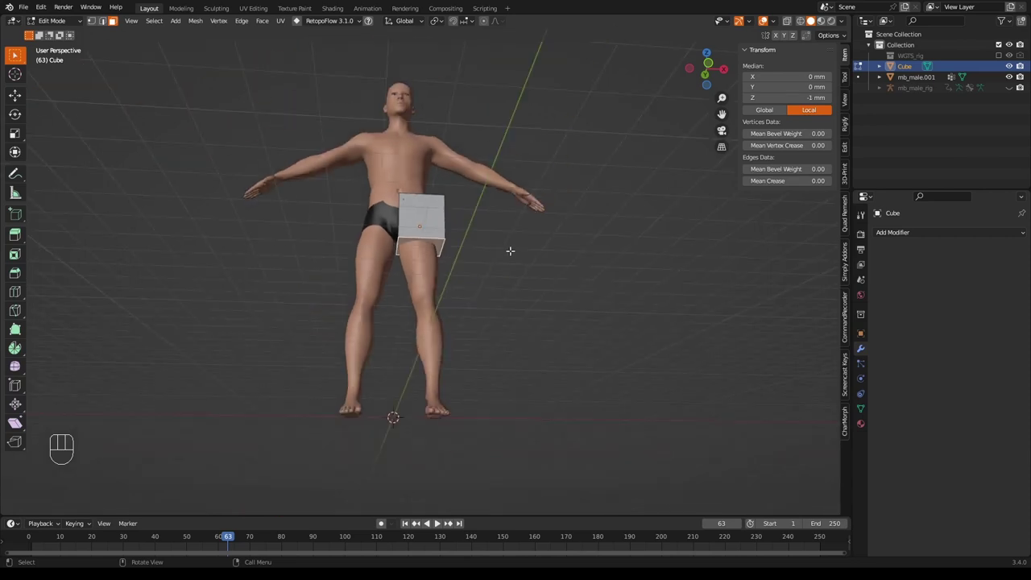
{"action": "middle_click_drag", "start_coordinate": [510, 251], "coordinate": [501, 276]}
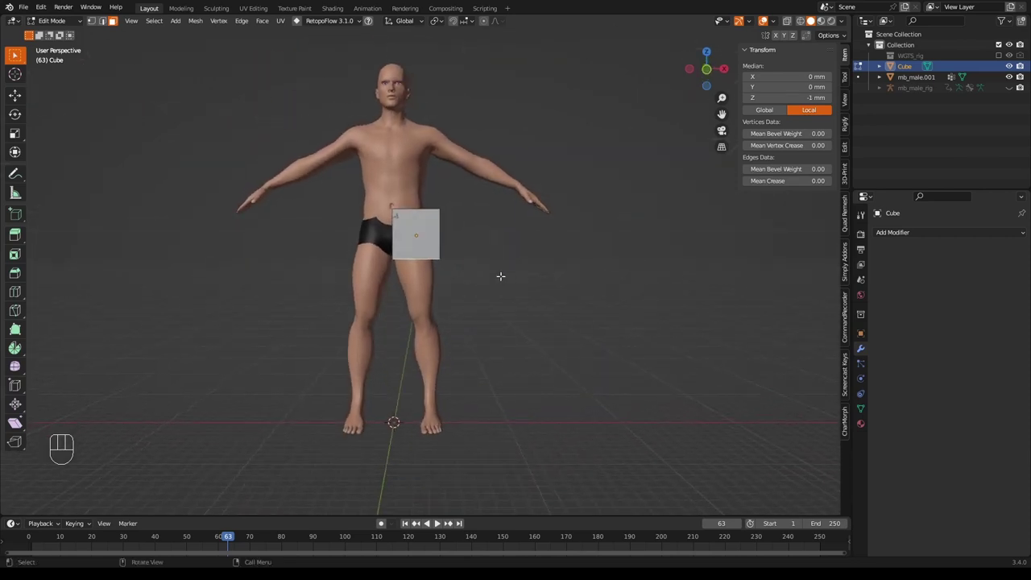
{"action": "key", "text": "e"}
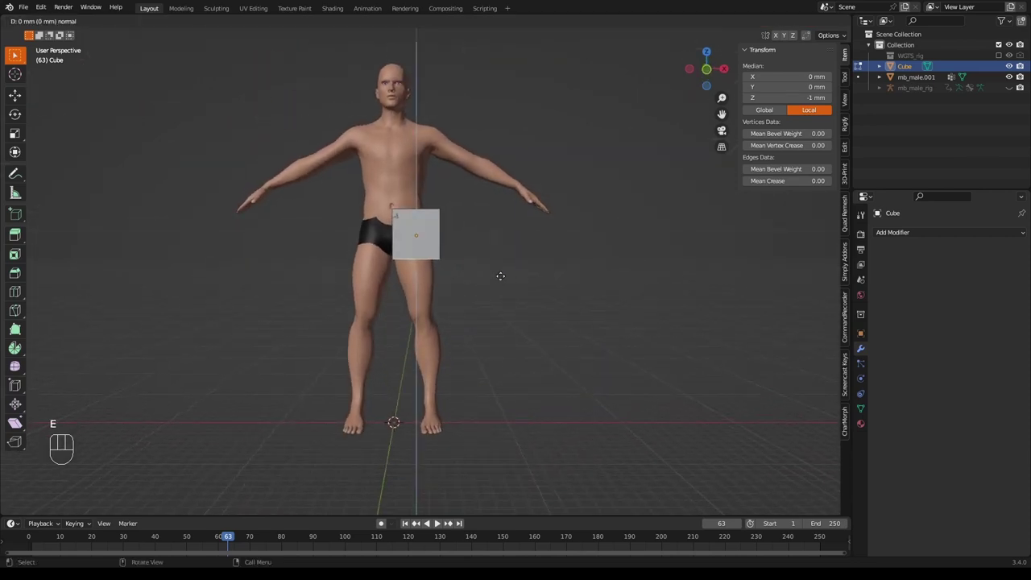
{"action": "key", "text": "shift"}
{"action": "key", "text": "shift+y"}
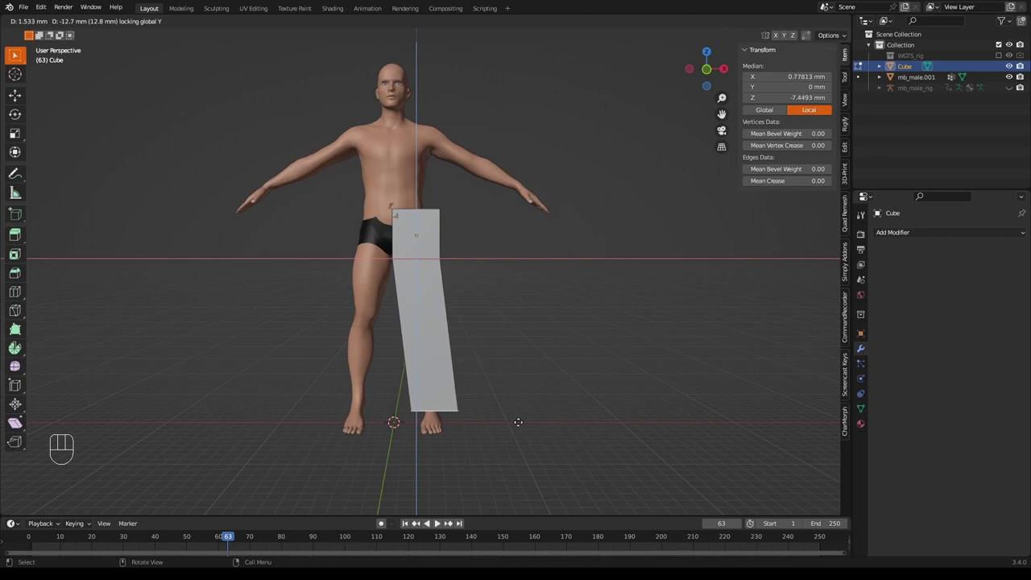
{"action": "left_click", "coordinate": [518, 422]}
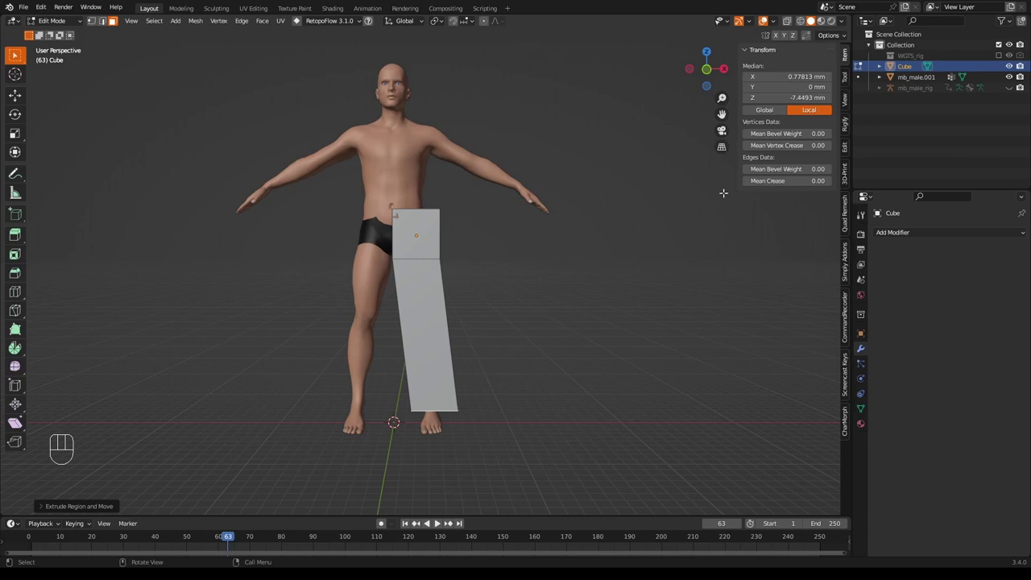
Add a Mirror modifier on the X axis to the trouser leg, using mb_male.001 as the mirror object
{"action": "left_click", "coordinate": [893, 233]}
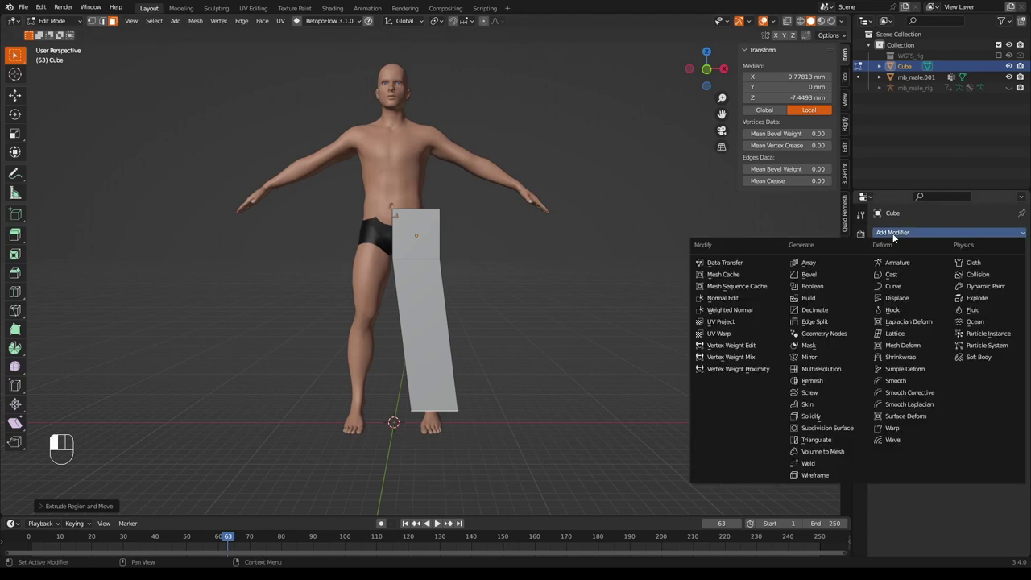
{"action": "left_click", "coordinate": [842, 358]}
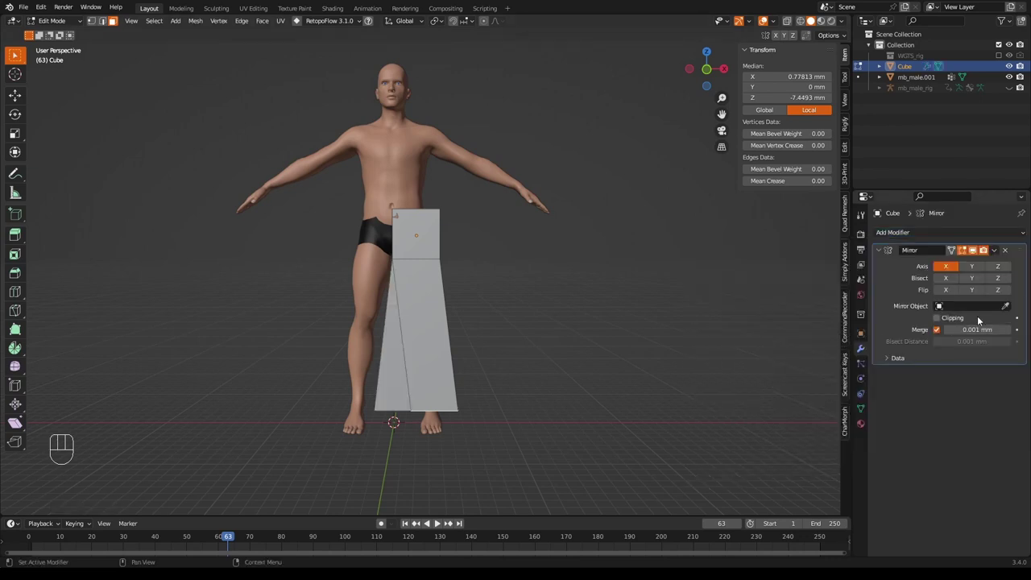
{"action": "left_click", "coordinate": [1005, 306]}
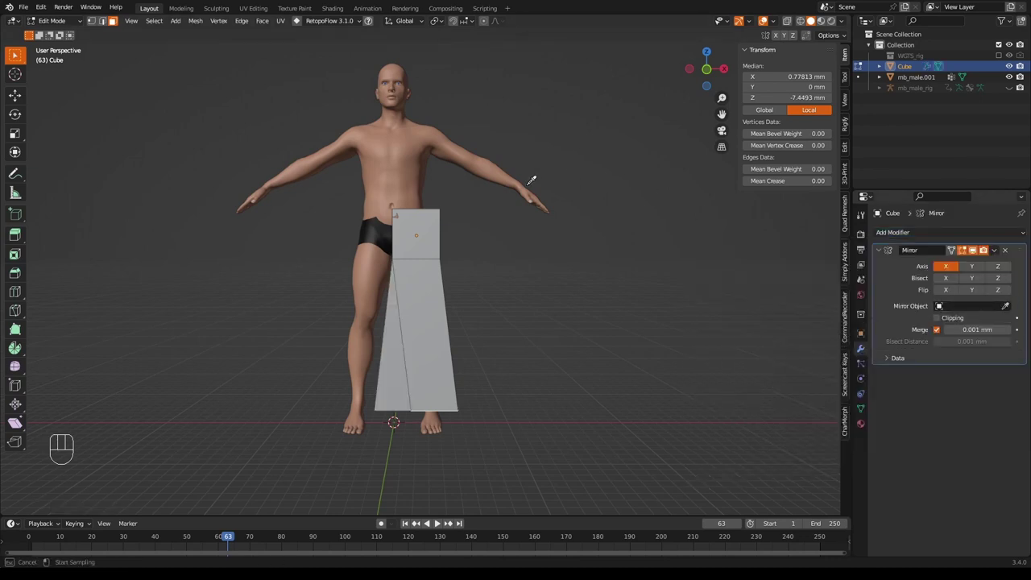
{"action": "left_click", "coordinate": [428, 161]}
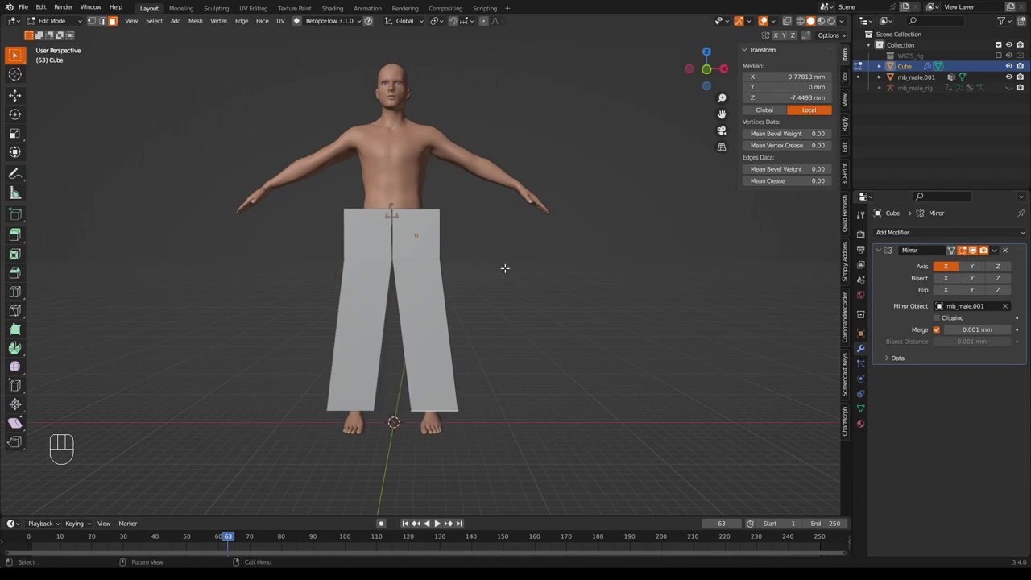
Turn on X-ray and add a loop cut around the trouser leg near the knee, slid up to about -3.62 mm local Z
{"action": "scroll", "coordinate": [504, 266], "scroll_direction": "up", "scroll_amount": 3}
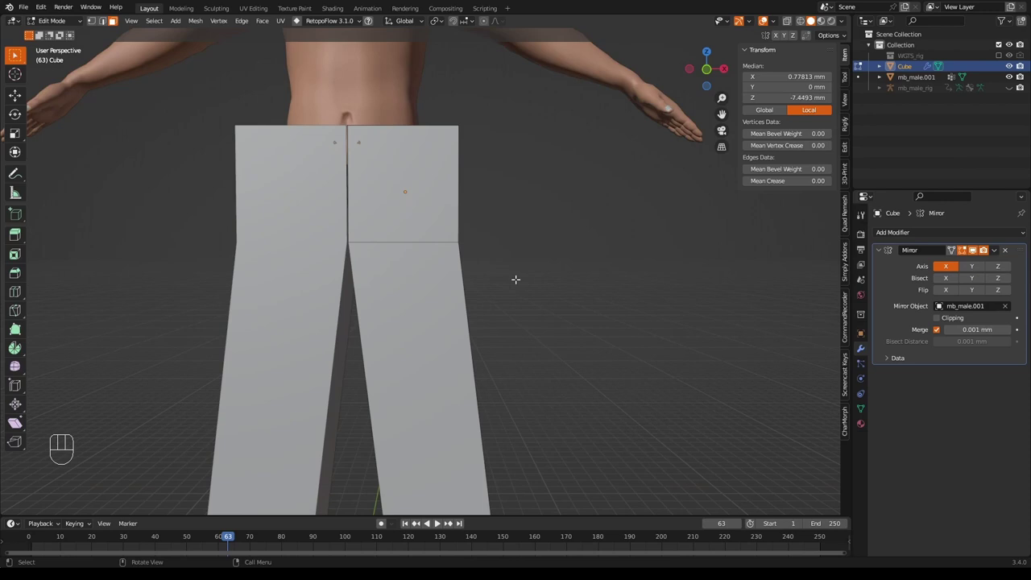
{"action": "left_click", "coordinate": [788, 22]}
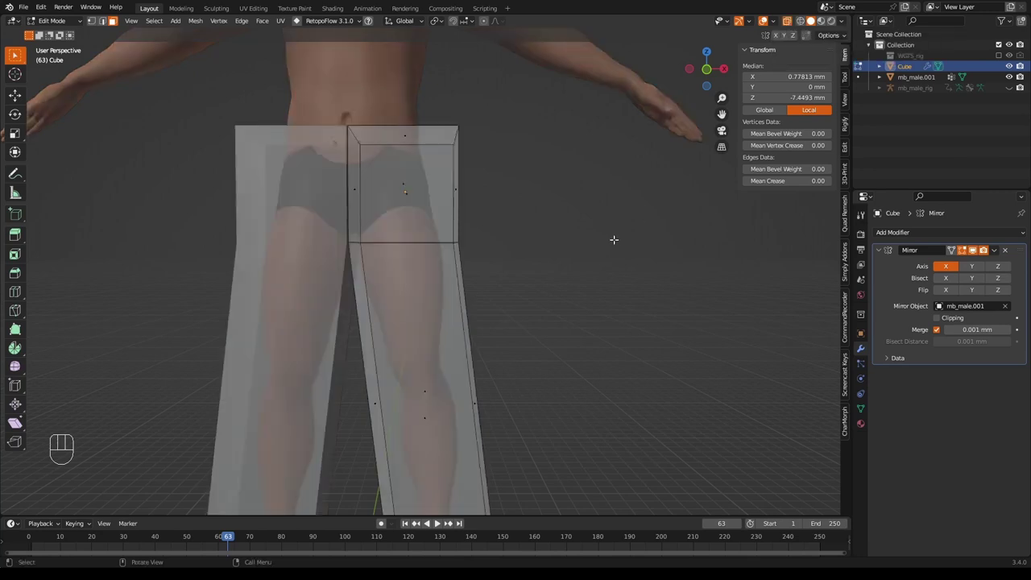
{"action": "scroll", "coordinate": [492, 253], "scroll_direction": "down", "scroll_amount": 2}
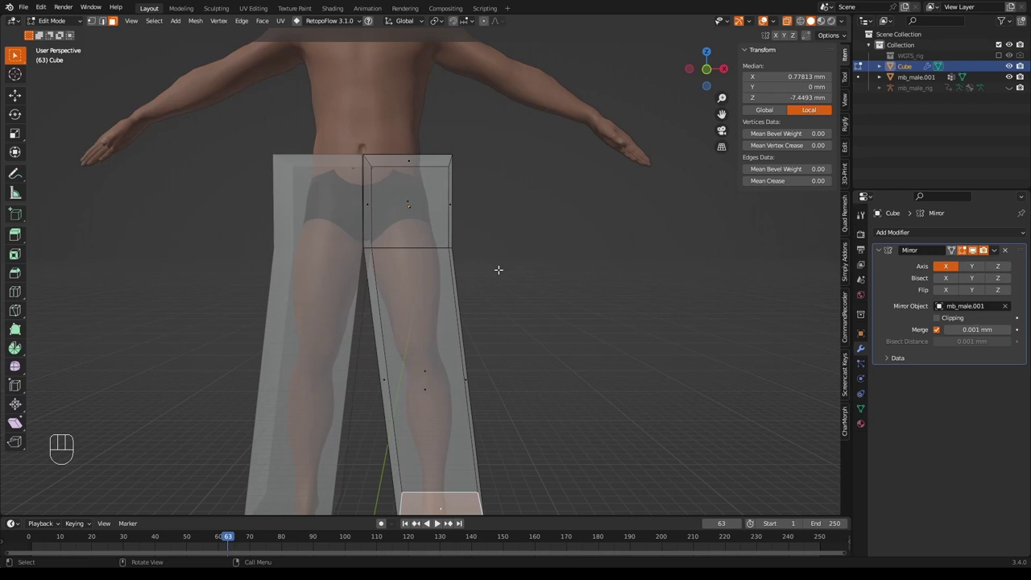
{"action": "middle_click_drag", "start_coordinate": [497, 272], "coordinate": [491, 295]}
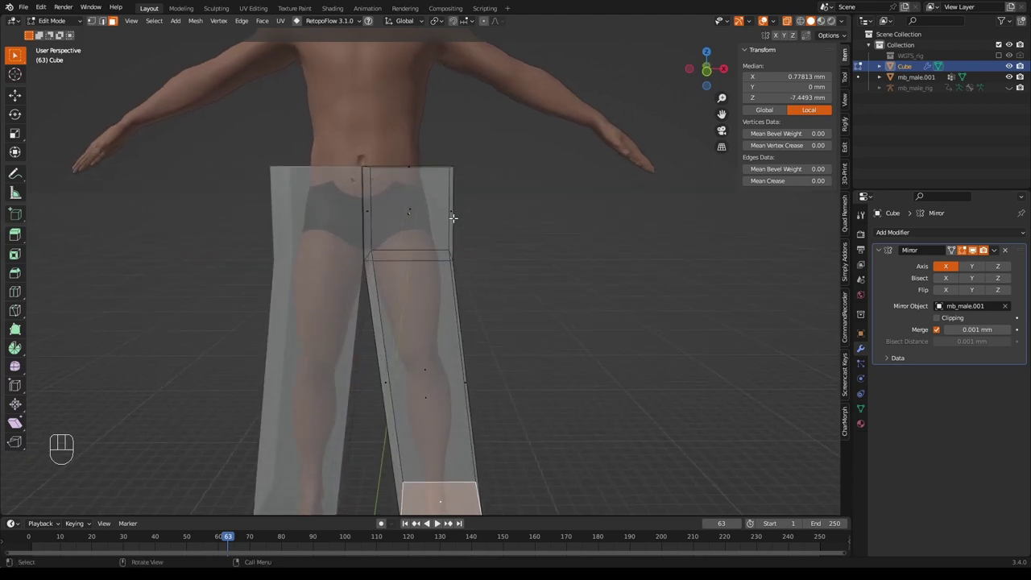
{"action": "key", "text": "3"}
{"action": "key", "text": "ctrl+r"}
{"action": "left_click", "coordinate": [433, 332]}
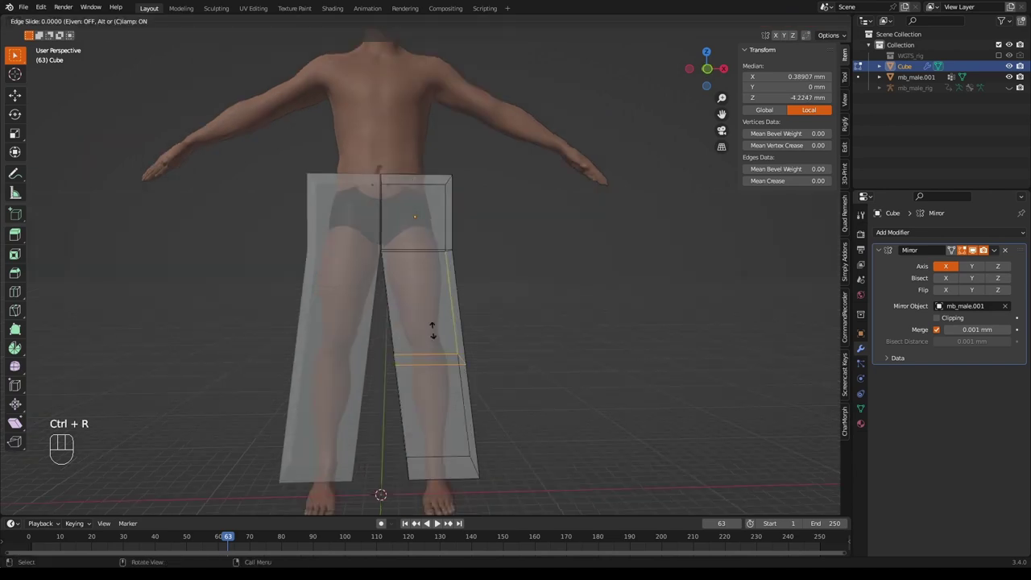
{"action": "left_click", "coordinate": [433, 311]}
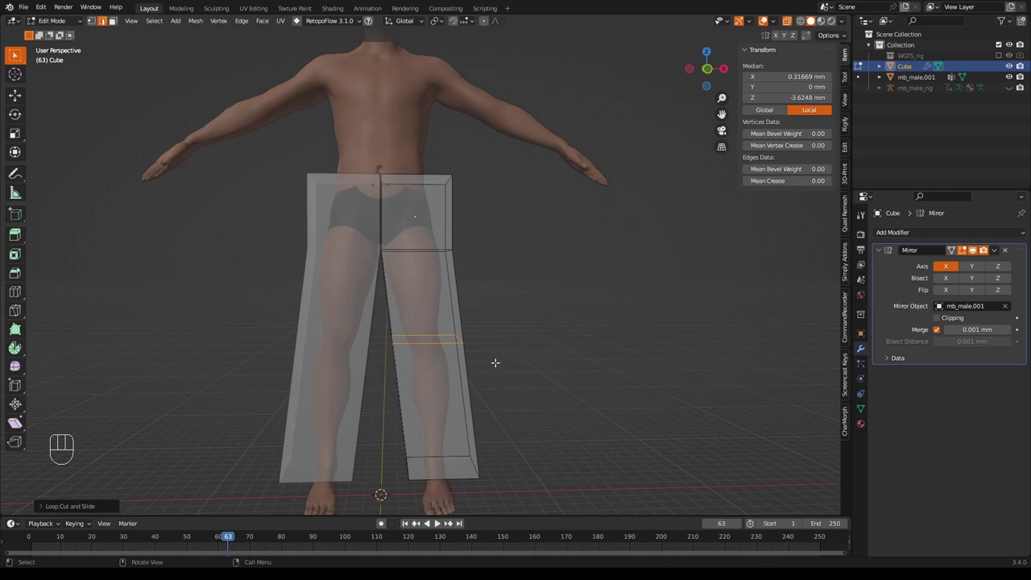
Narrow the knee loop along X to about 0.62 and shift it inward to about 0.25 mm local X
{"action": "key", "text": "s"}
{"action": "key", "text": "x"}
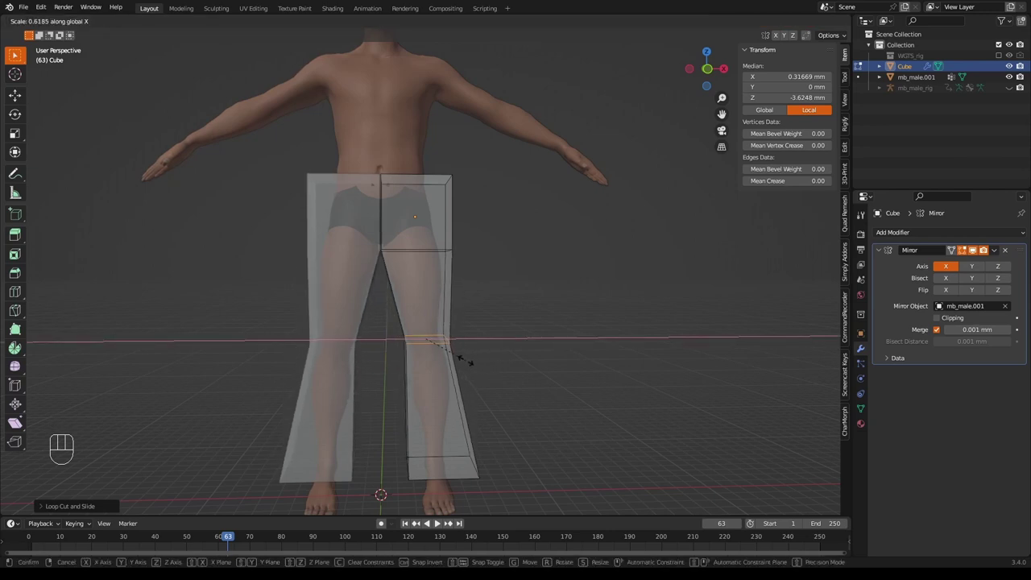
{"action": "left_click", "coordinate": [465, 361]}
{"action": "key", "text": "g"}
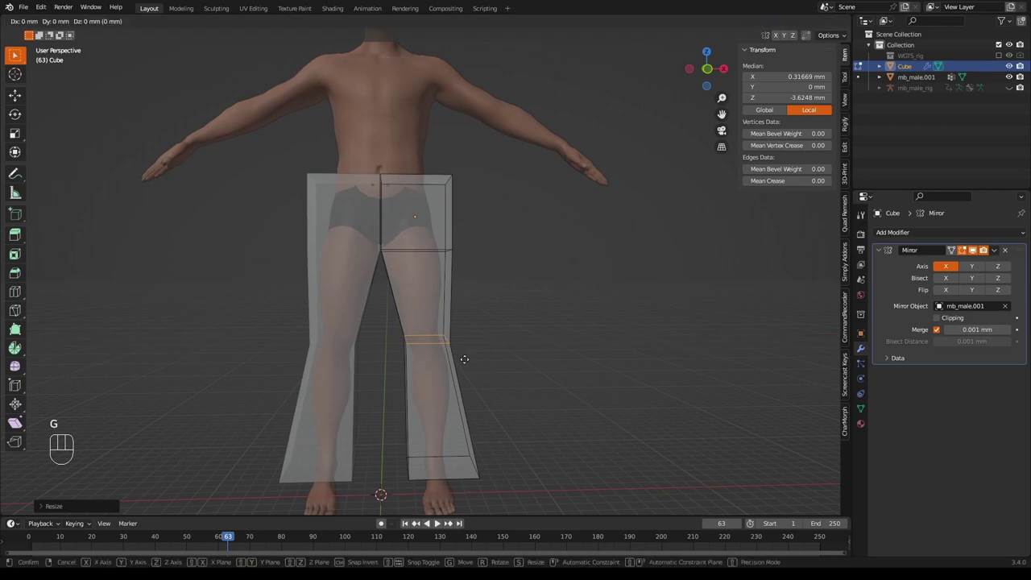
{"action": "key", "text": "x"}
{"action": "left_click", "coordinate": [463, 362]}
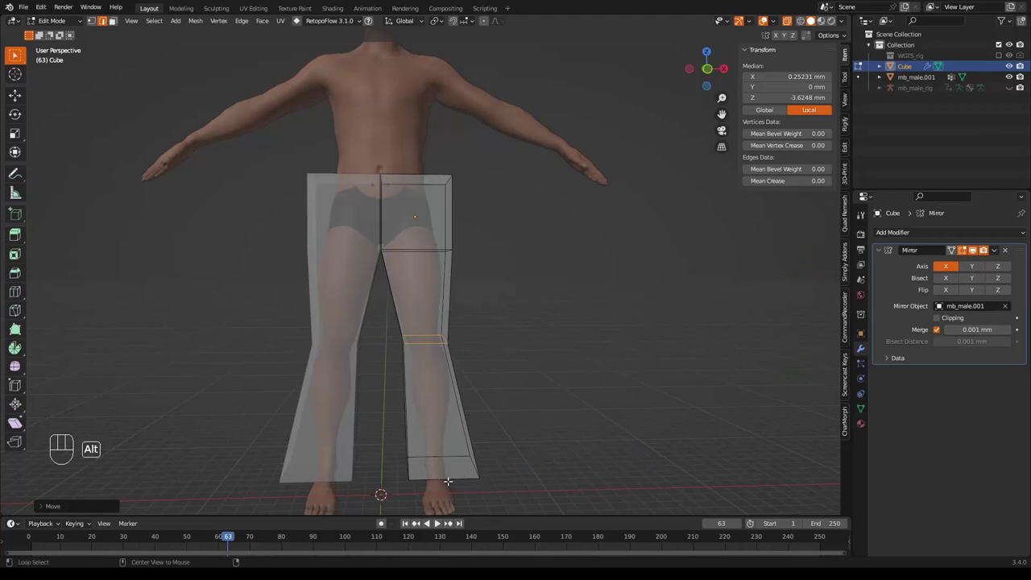
Select all the hem edges of the trouser leg and scale them along X to about 0.53
{"action": "left_click", "coordinate": [448, 481], "text": "alt"}
{"action": "left_click", "coordinate": [470, 468], "text": "alt+shift"}
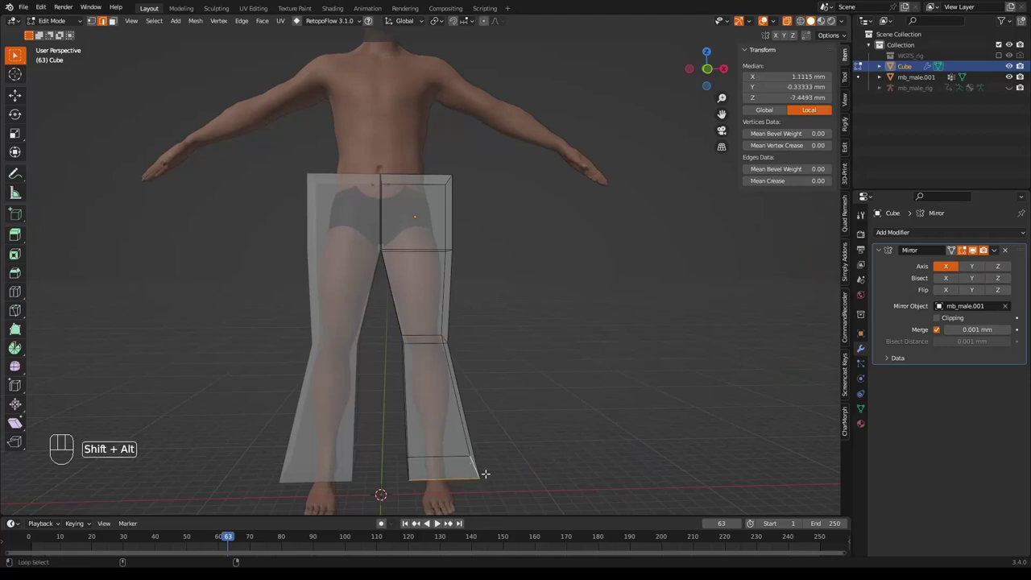
{"action": "middle_click_drag", "start_coordinate": [486, 474], "coordinate": [509, 439]}
{"action": "left_click", "coordinate": [407, 463], "text": "alt+shift"}
{"action": "key", "text": "s"}
{"action": "key", "text": "x"}
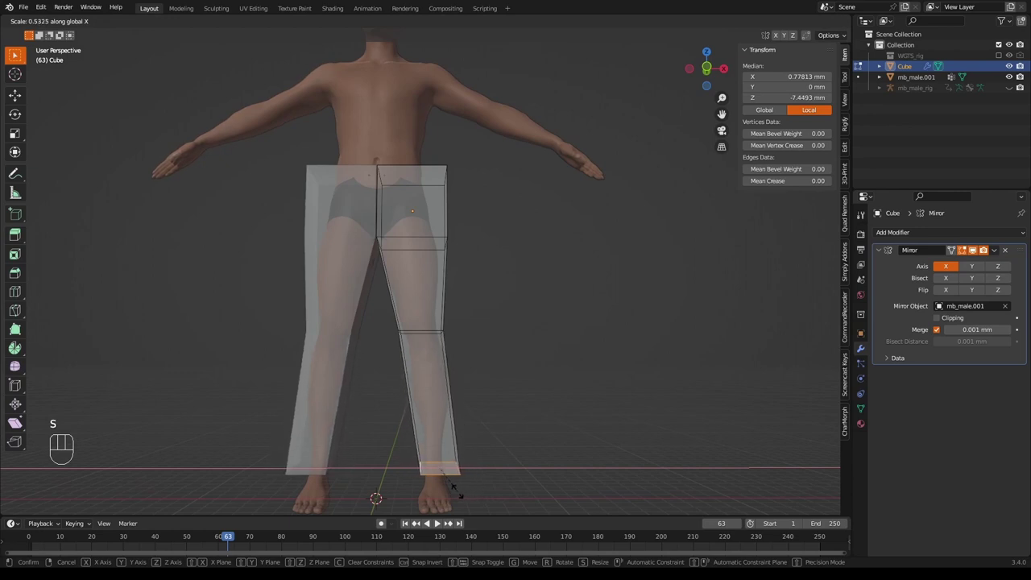
{"action": "left_click", "coordinate": [458, 488]}
Move the outer waist edge inward along X to about 0.47 mm local X to fit the waist
{"action": "middle_click_drag", "start_coordinate": [476, 412], "coordinate": [499, 350], "text": "alt"}
{"action": "scroll", "coordinate": [476, 424], "scroll_direction": "up", "scroll_amount": 2}
{"action": "left_click", "coordinate": [471, 180]}
{"action": "middle_click_drag", "start_coordinate": [470, 180], "coordinate": [525, 240]}
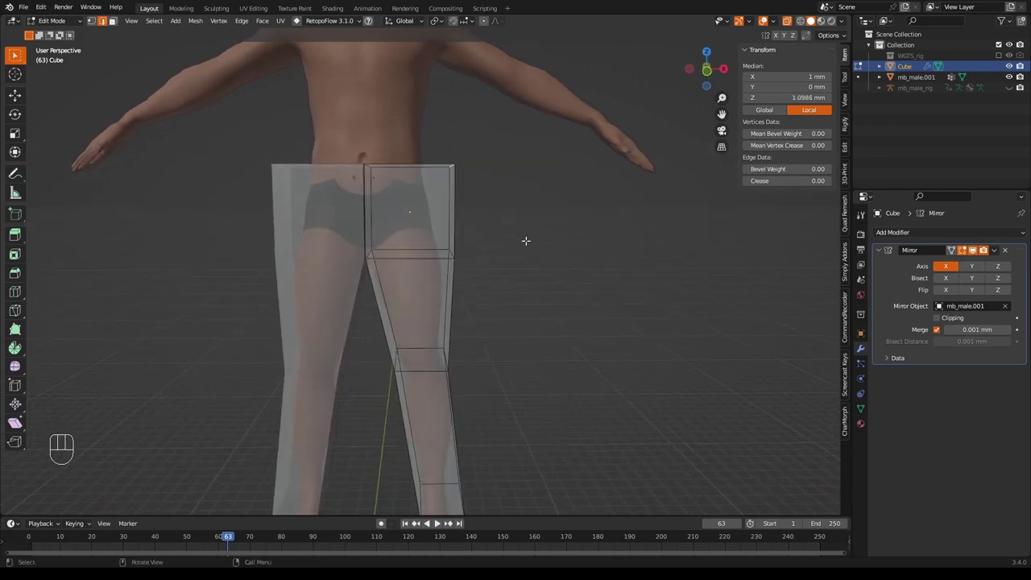
{"action": "key", "text": "g"}
{"action": "key", "text": "x"}
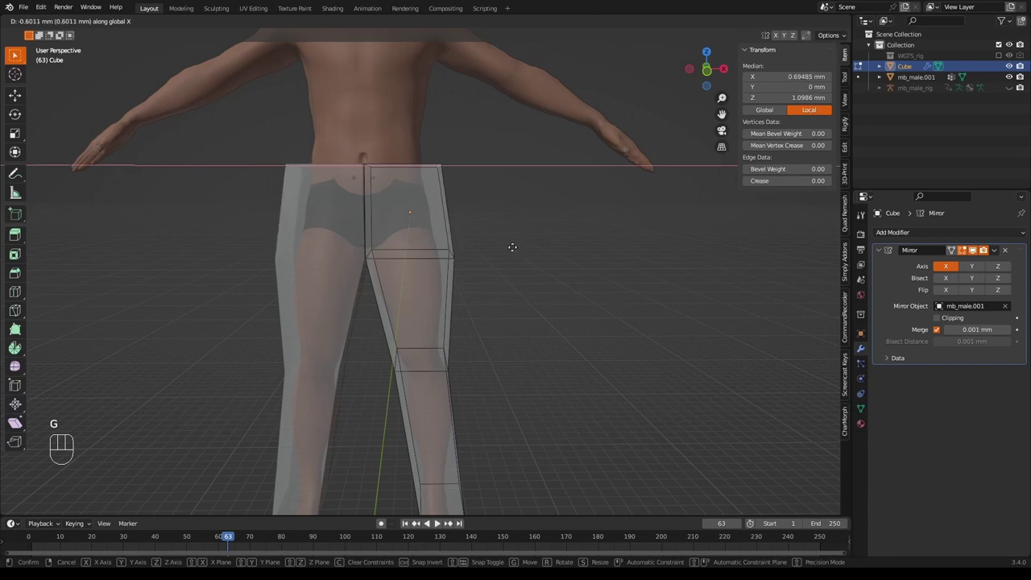
{"action": "left_click", "coordinate": [501, 249]}
In face selection, move the back hip face backward along Y to about 1.32 mm local Y to cover the buttocks
{"action": "middle_click_drag", "start_coordinate": [501, 249], "coordinate": [433, 283]}
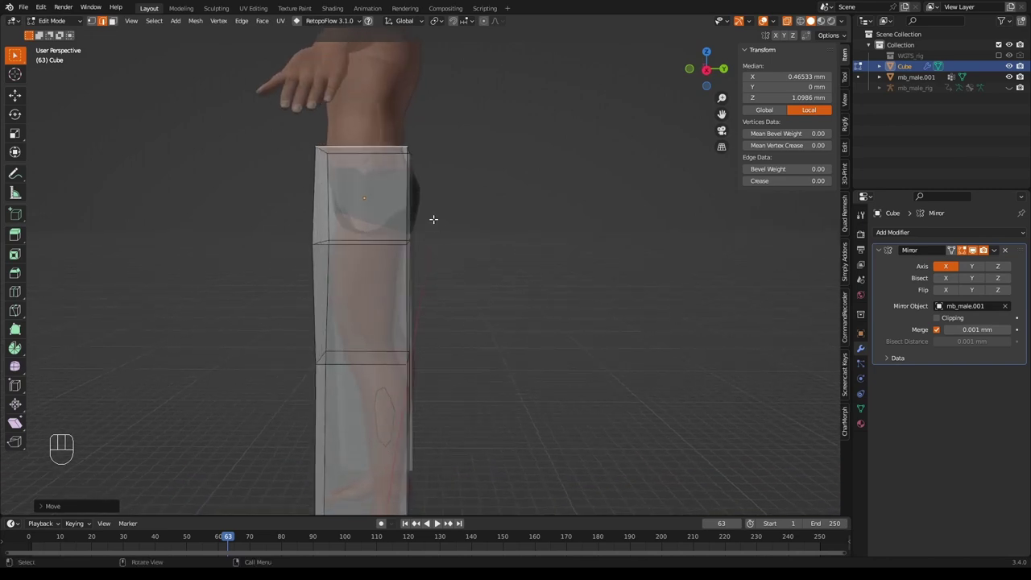
{"action": "key", "text": "3"}
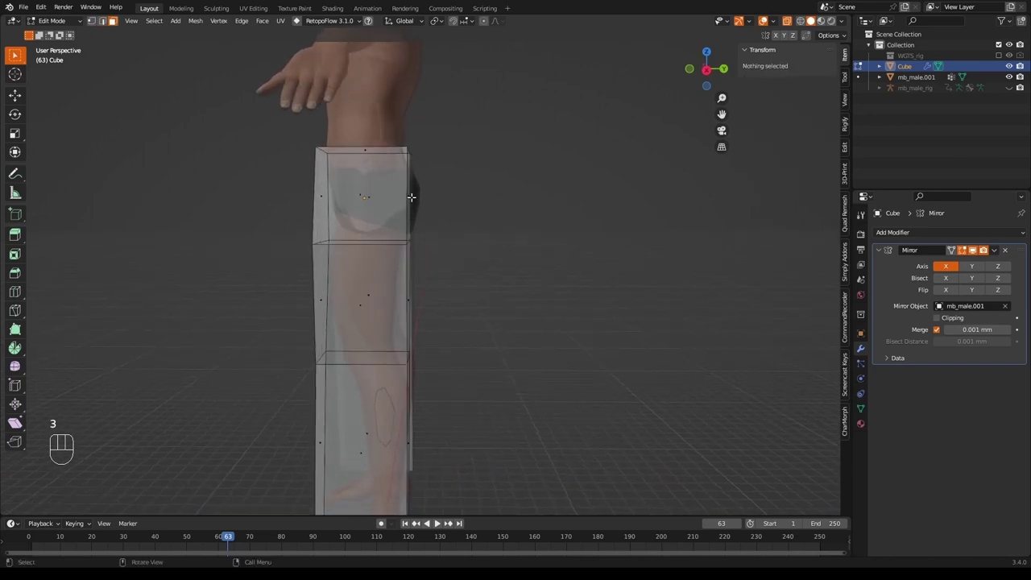
{"action": "left_click", "coordinate": [407, 196]}
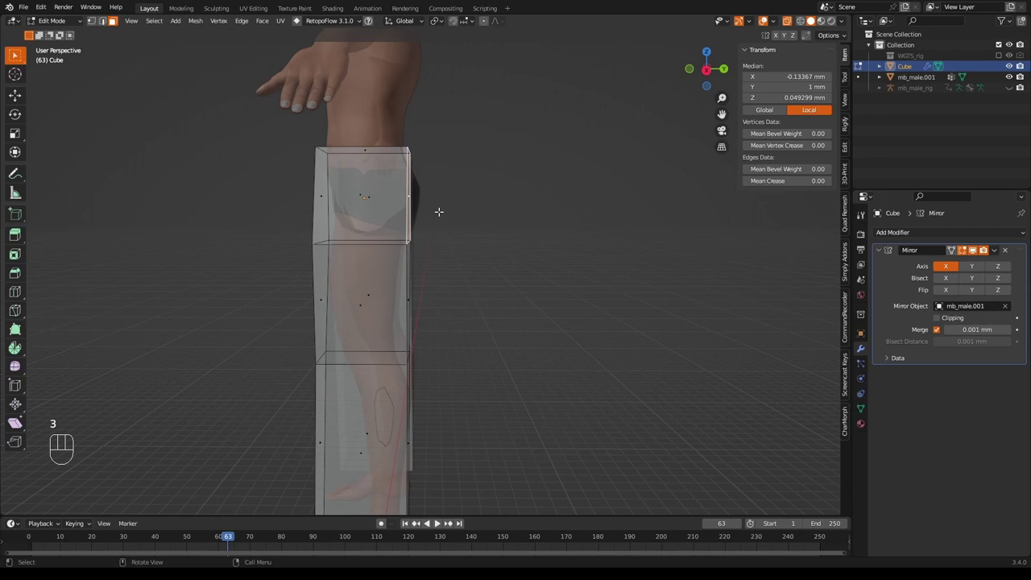
{"action": "key", "text": "g"}
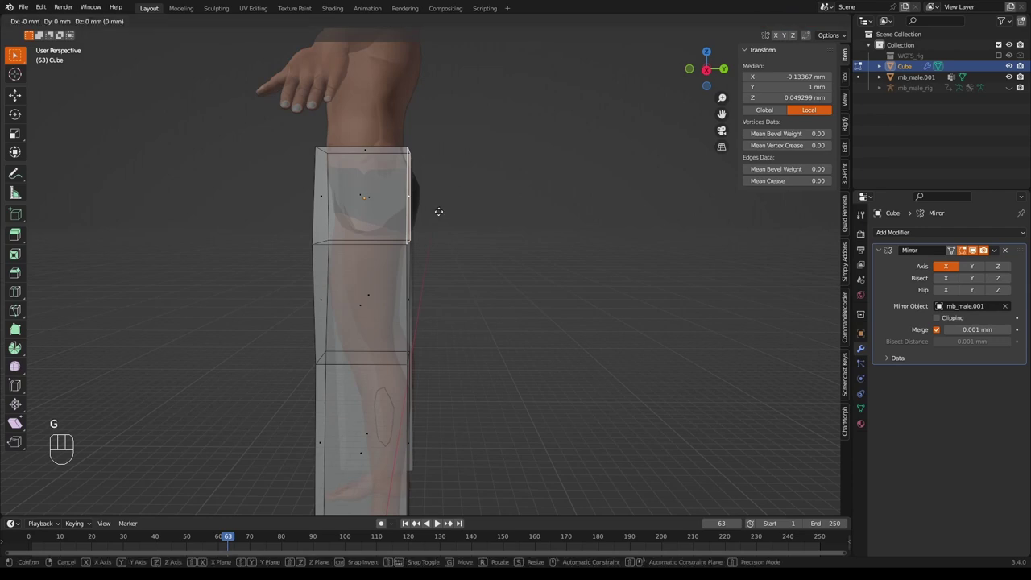
{"action": "key", "text": "y"}
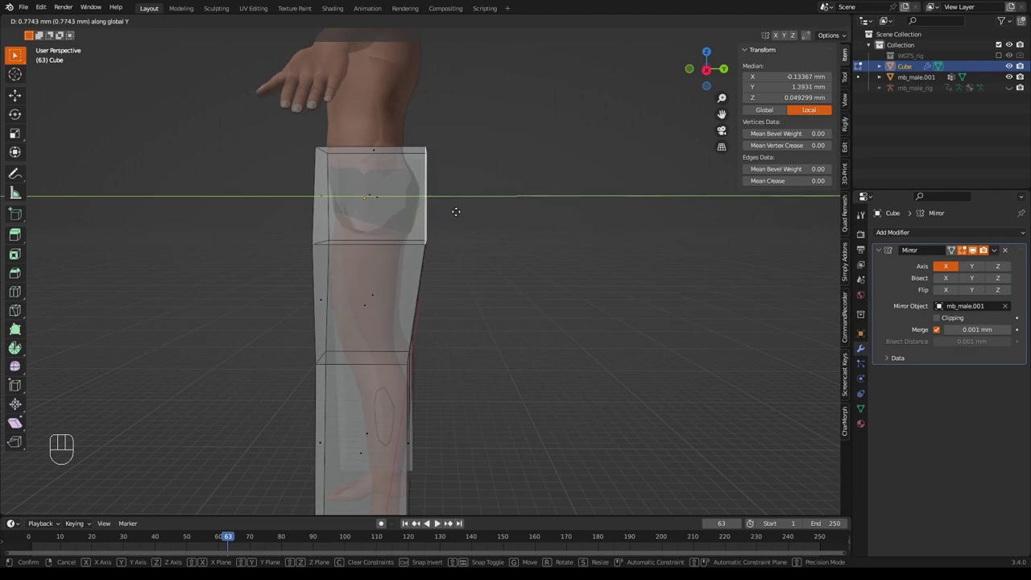
{"action": "left_click", "coordinate": [452, 211]}
Add a loop cut around the thigh between the hip and the knee, at about -2.17 mm local Z
{"action": "middle_click_drag", "start_coordinate": [453, 212], "coordinate": [457, 256]}
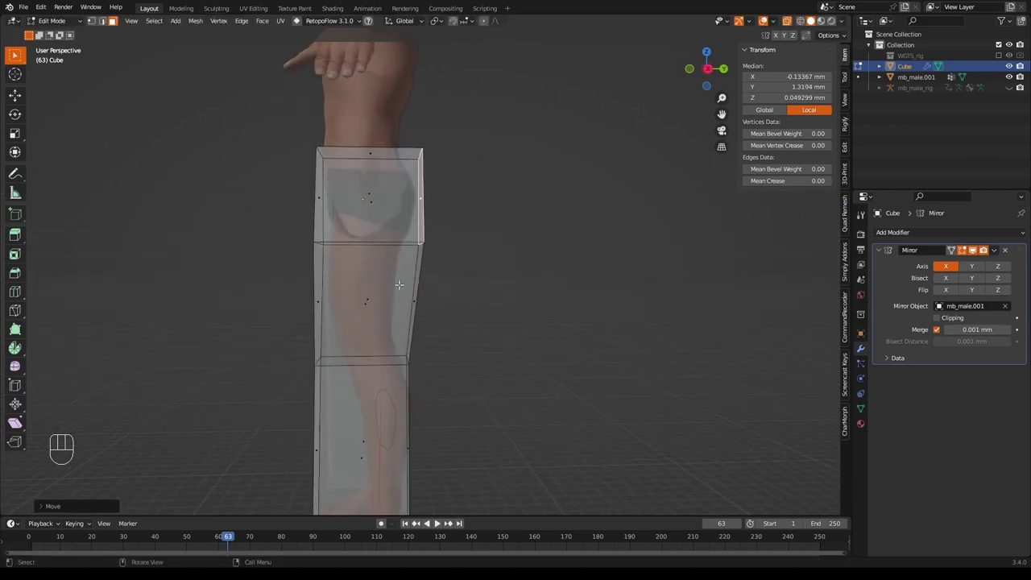
{"action": "key", "text": "ctrl+r"}
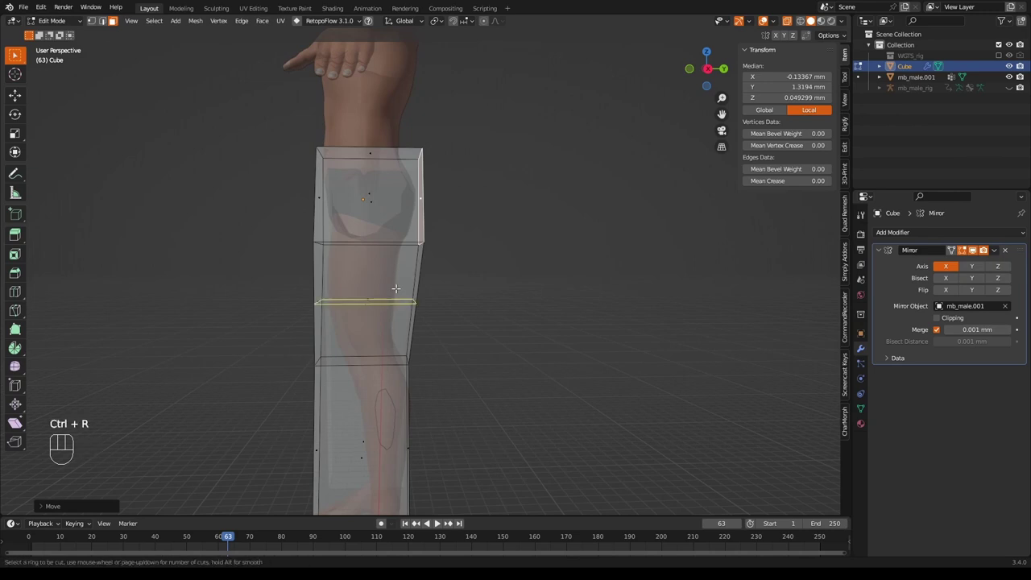
{"action": "left_click", "coordinate": [395, 288]}
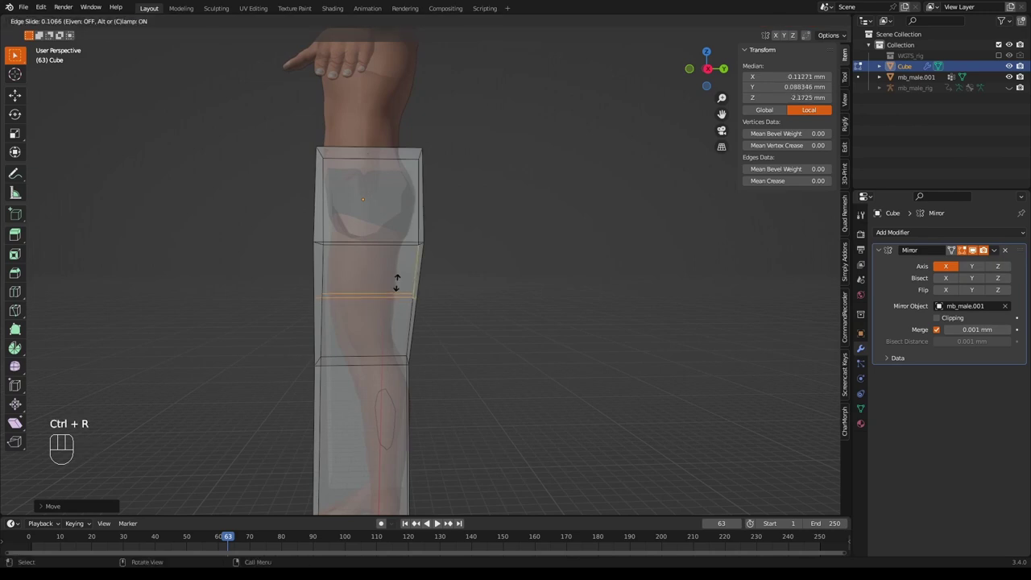
{"action": "left_click", "coordinate": [397, 282]}
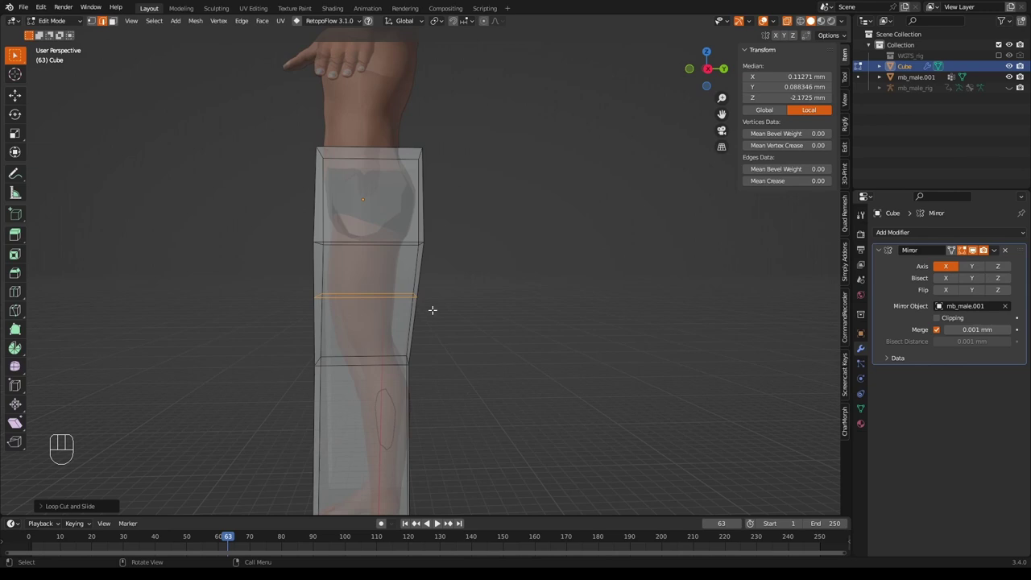
Scale the thigh loop along Y to about 0.7 and shift it forward along Y to follow the thigh
{"action": "key", "text": "s"}
{"action": "key", "text": "y"}
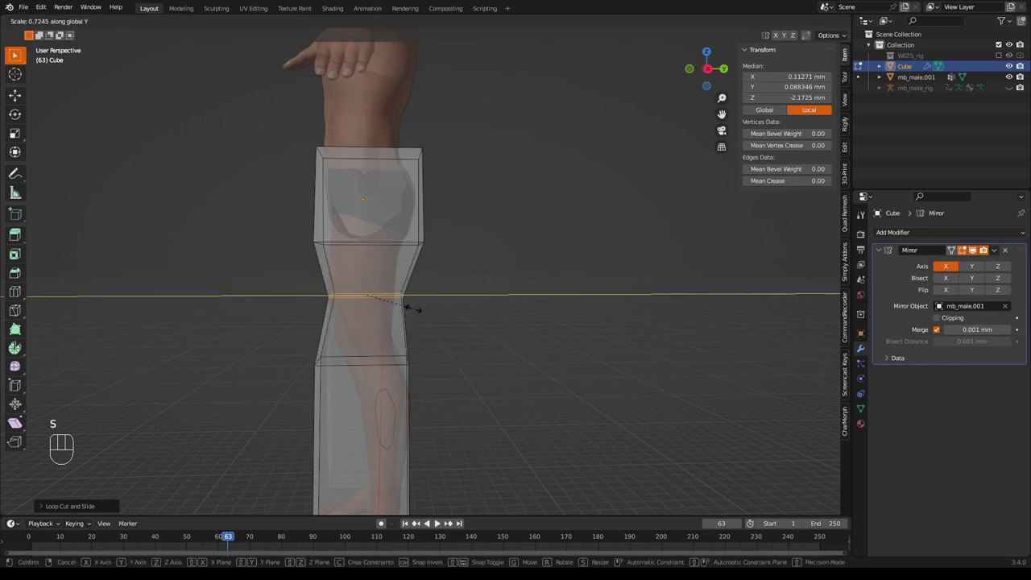
{"action": "left_click", "coordinate": [411, 308]}
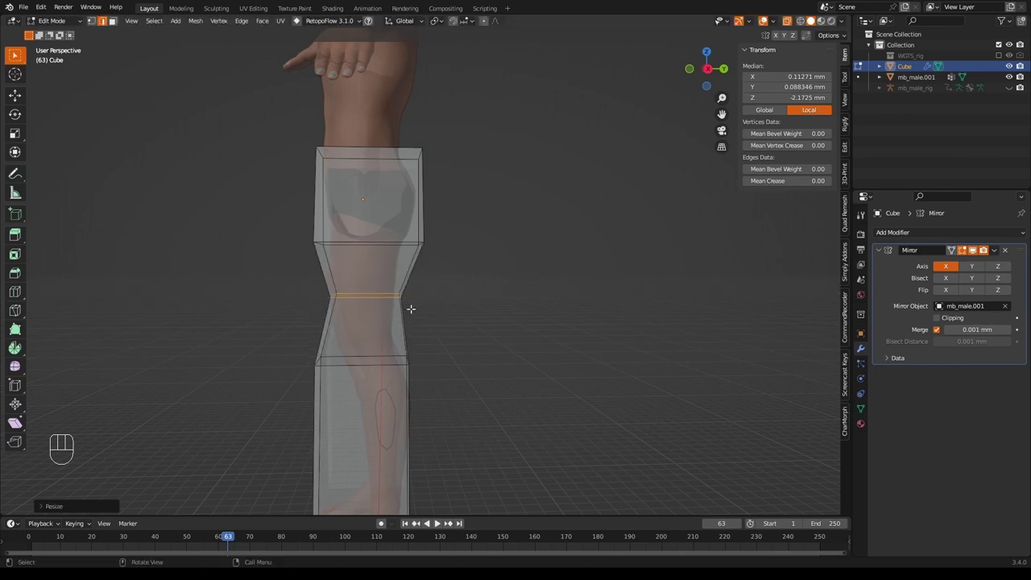
{"action": "key", "text": "h"}
{"action": "key", "text": "ctrl+z"}
{"action": "key", "text": "g"}
{"action": "key", "text": "y"}
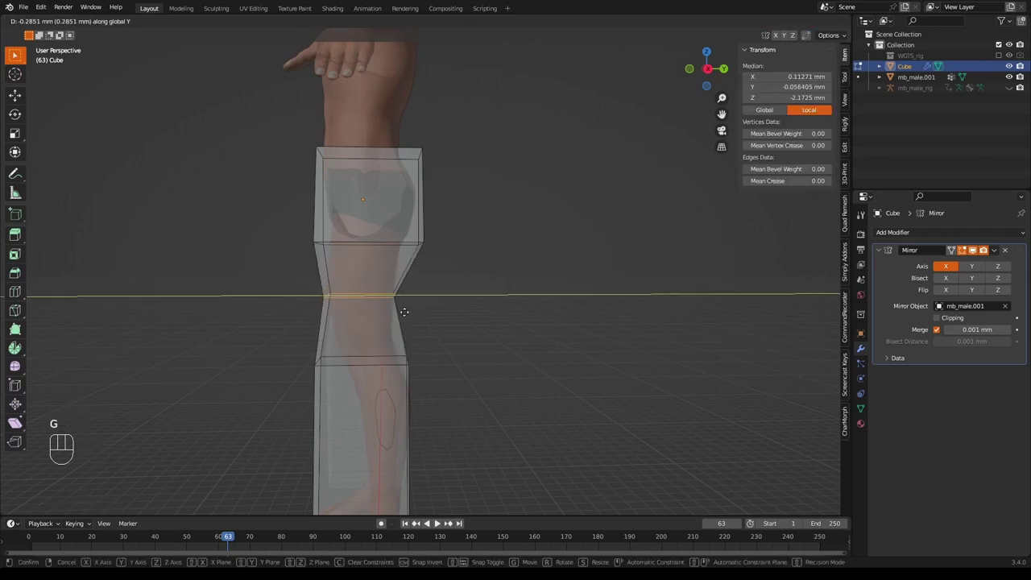
{"action": "left_click", "coordinate": [427, 281]}
Move the back edge below the buttocks and the front knee and hem edges inward to follow the leg's side profile
{"action": "key", "text": "g"}
{"action": "scroll", "coordinate": [490, 322], "scroll_direction": "down", "scroll_amount": 5, "text": "shift"}
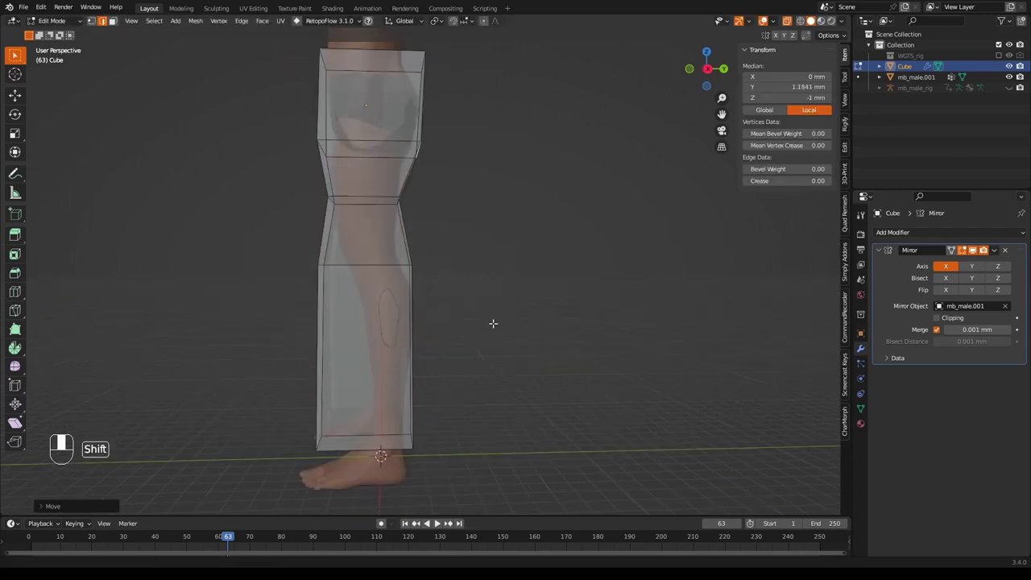
{"action": "left_click", "coordinate": [356, 270]}
{"action": "key", "text": "g"}
{"action": "left_click", "coordinate": [357, 276]}
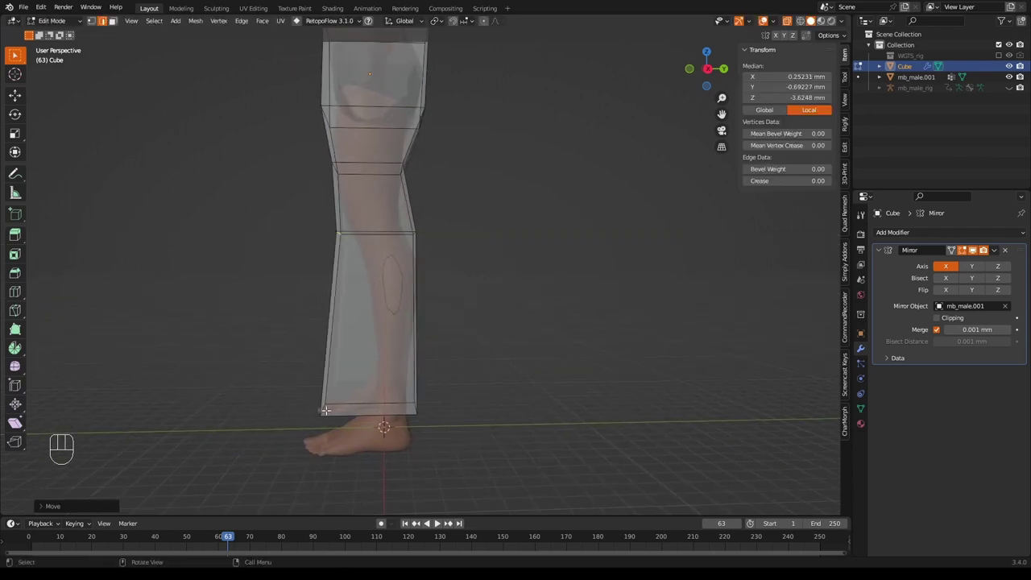
{"action": "key", "text": "g"}
{"action": "left_click", "coordinate": [388, 366]}
Add a loop cut around the calf, shift it back to about 0.59 mm local Y and narrow it along Y
{"action": "key", "text": "ctrl+r"}
{"action": "left_click", "coordinate": [388, 364]}
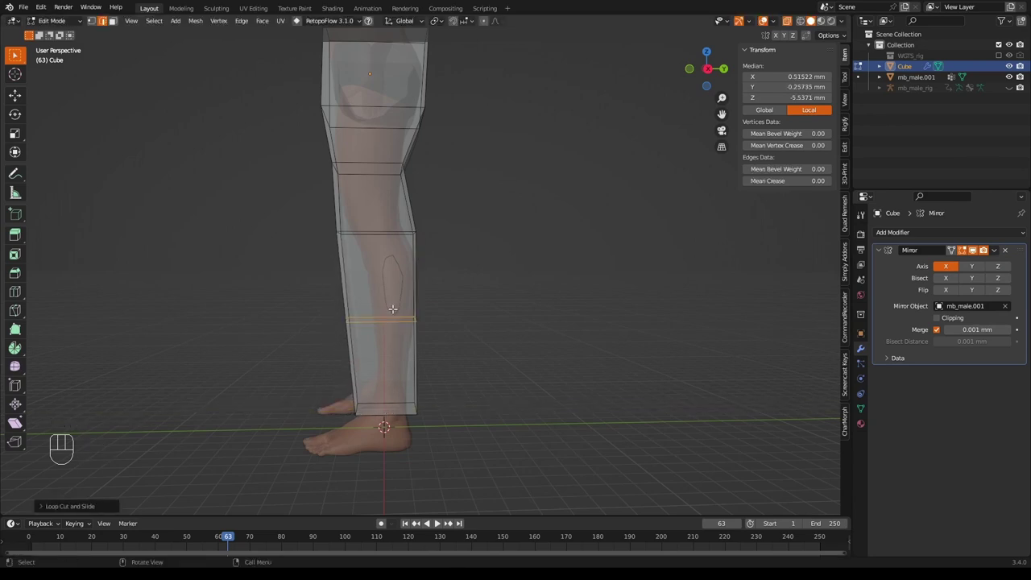
{"action": "key", "text": "g"}
{"action": "key", "text": "y"}
{"action": "key", "text": "s"}
{"action": "key", "text": "y"}
{"action": "left_click", "coordinate": [404, 352]}
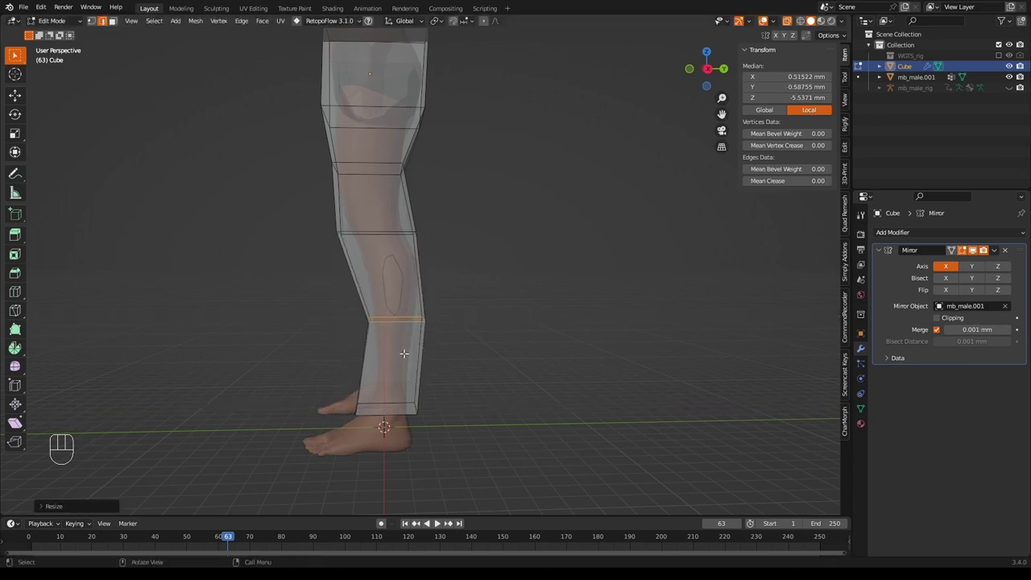
Add a loop cut around the hip section and slide it up below the waist to about 0.65 mm local Z
{"action": "middle_click_drag", "start_coordinate": [478, 179], "coordinate": [485, 433], "text": "shift"}
{"action": "scroll", "coordinate": [486, 428], "scroll_direction": "up", "scroll_amount": 3}
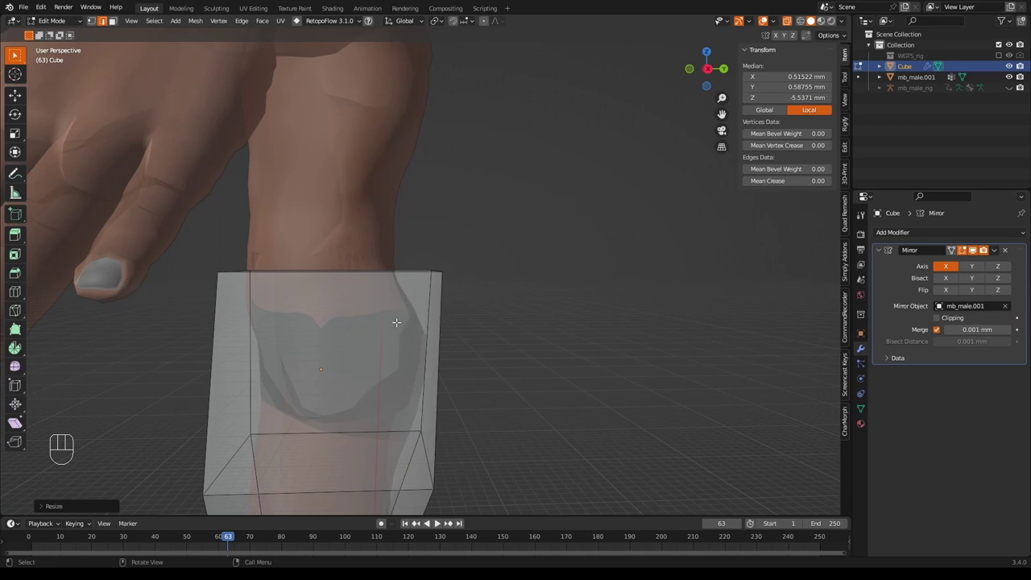
{"action": "key", "text": "ctrl"}
{"action": "key", "text": "ctrl+r"}
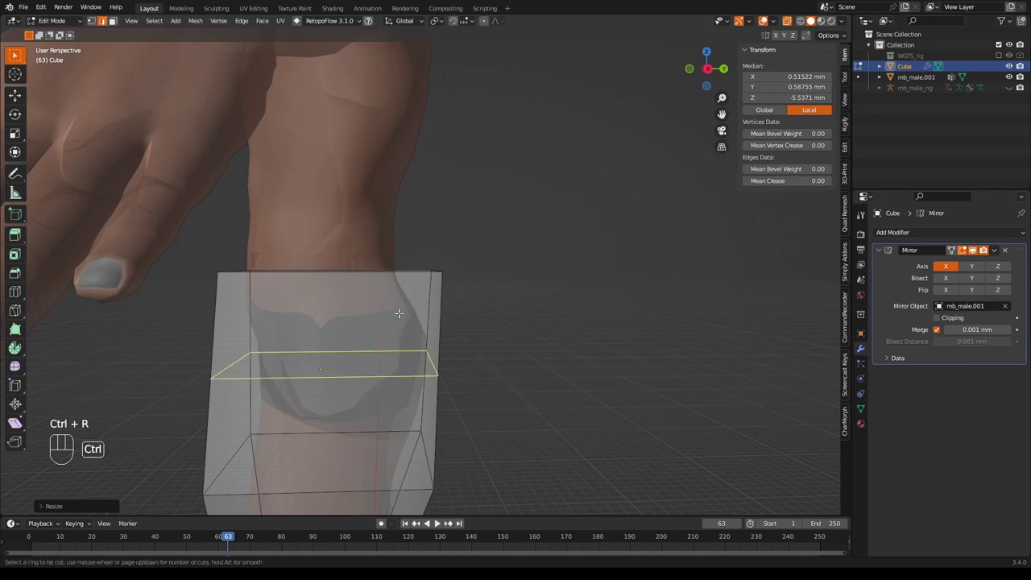
{"action": "left_click", "coordinate": [399, 314]}
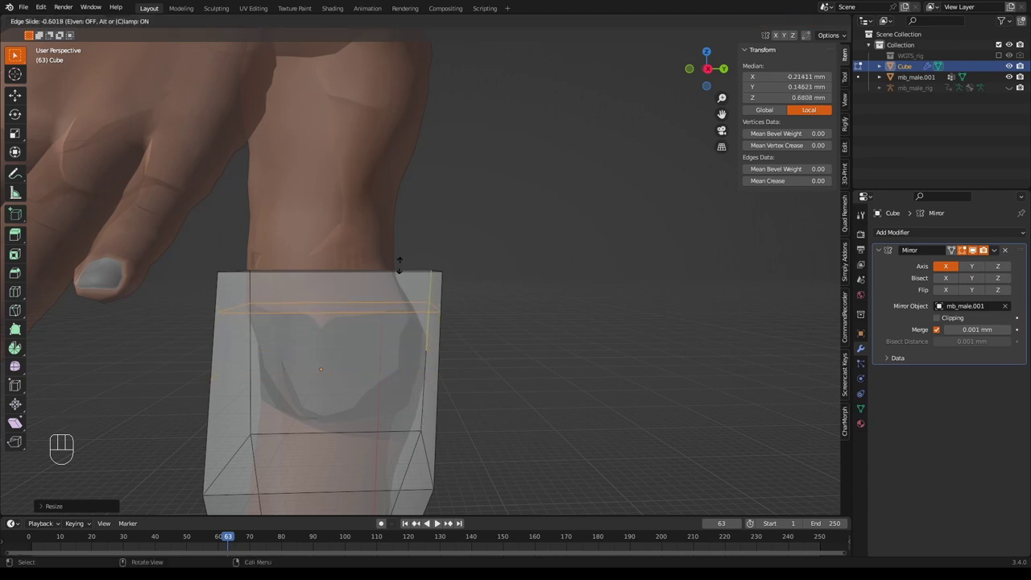
{"action": "left_click", "coordinate": [400, 267]}
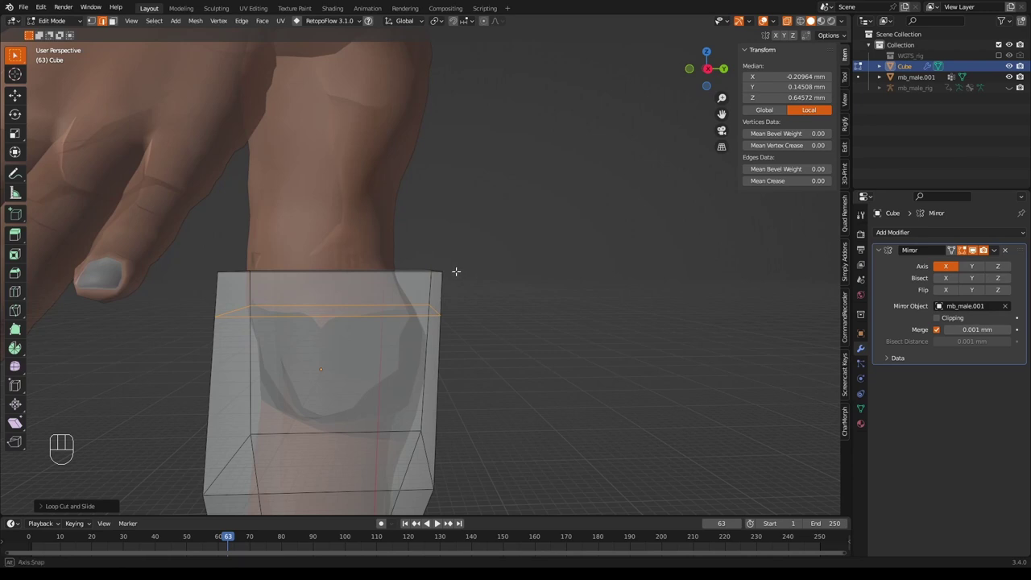
Move the upper back waist edge forward along Y to about 1.0 mm local Y, towards the character's lower back
{"action": "middle_click_drag", "start_coordinate": [453, 271], "coordinate": [453, 288]}
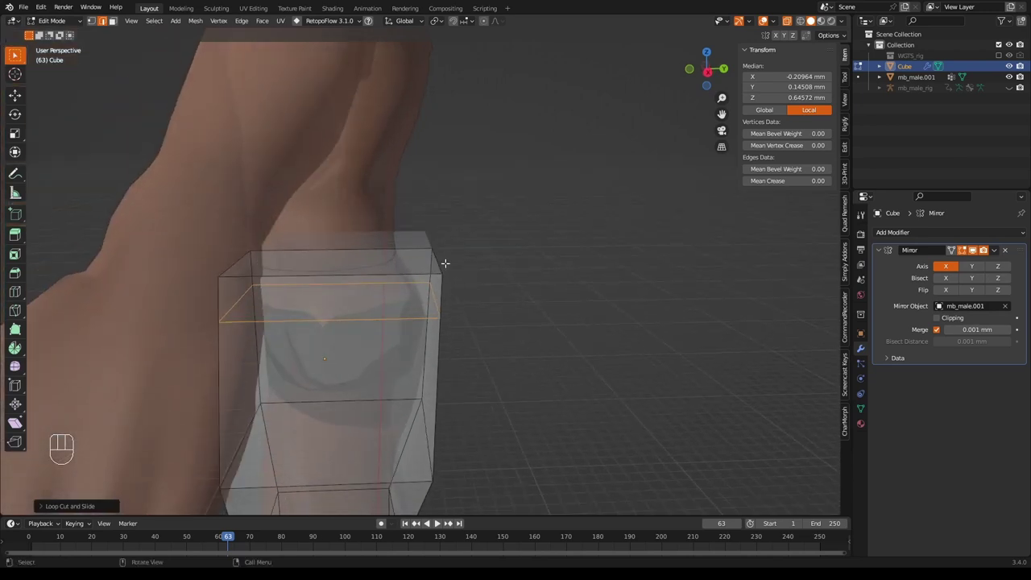
{"action": "key", "text": "2"}
{"action": "left_click", "coordinate": [432, 261]}
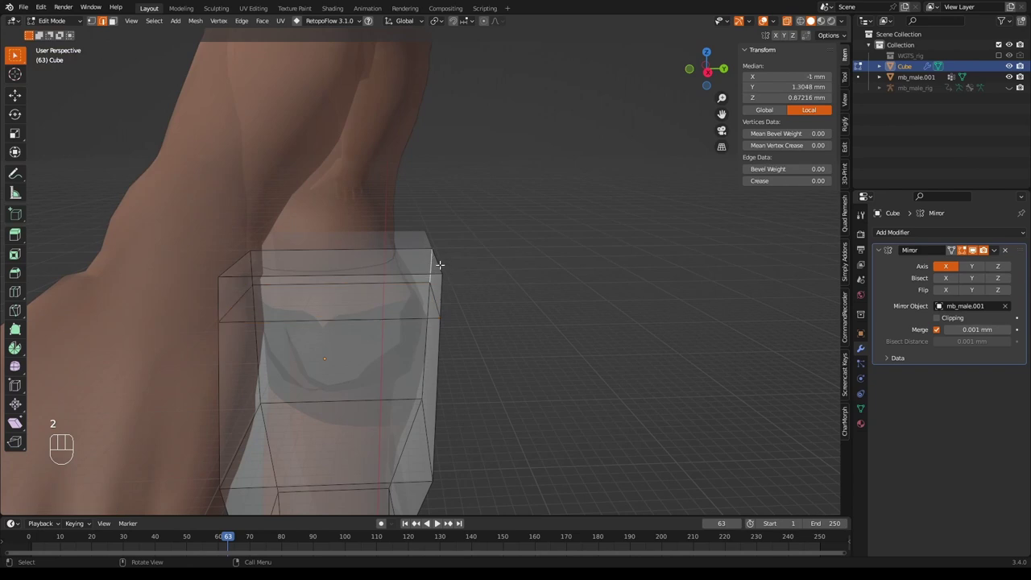
{"action": "left_click_drag", "start_coordinate": [440, 264], "coordinate": [460, 272]}
{"action": "key", "text": "g"}
{"action": "key", "text": "y"}
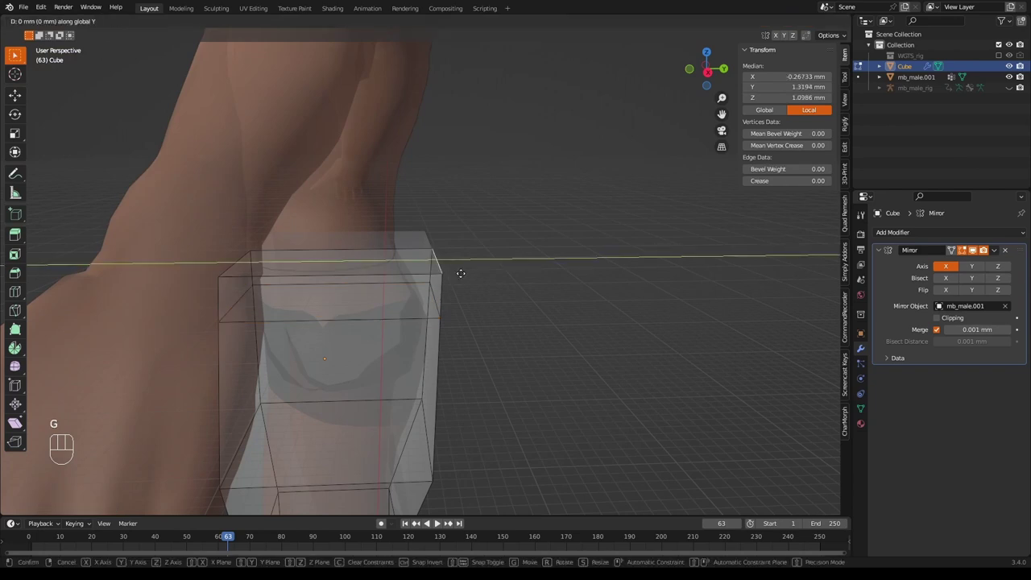
{"action": "left_click", "coordinate": [435, 275]}
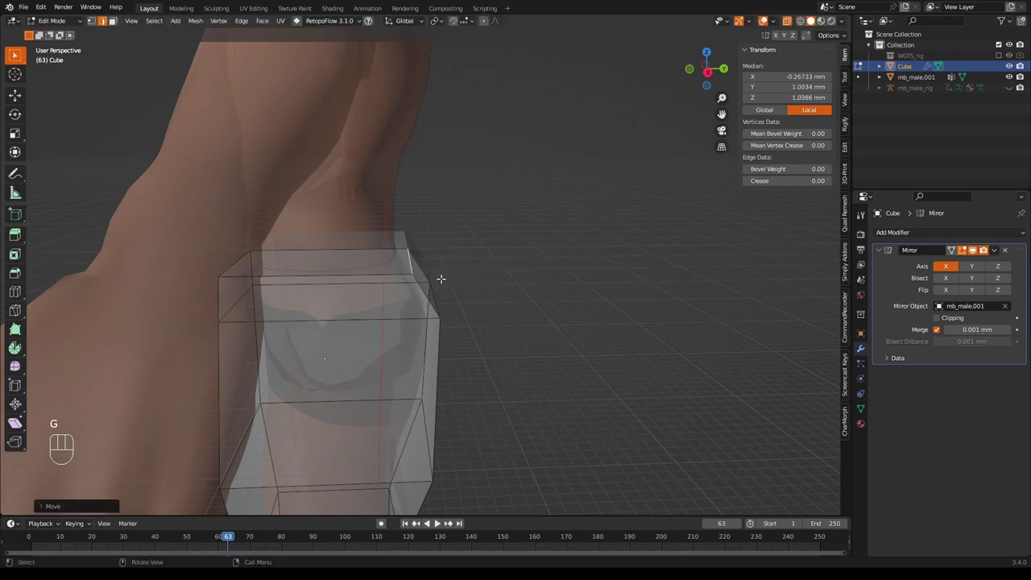
Turn off X-ray display and check the trousers from the front and the side
{"action": "middle_click_drag", "start_coordinate": [443, 278], "coordinate": [542, 249]}
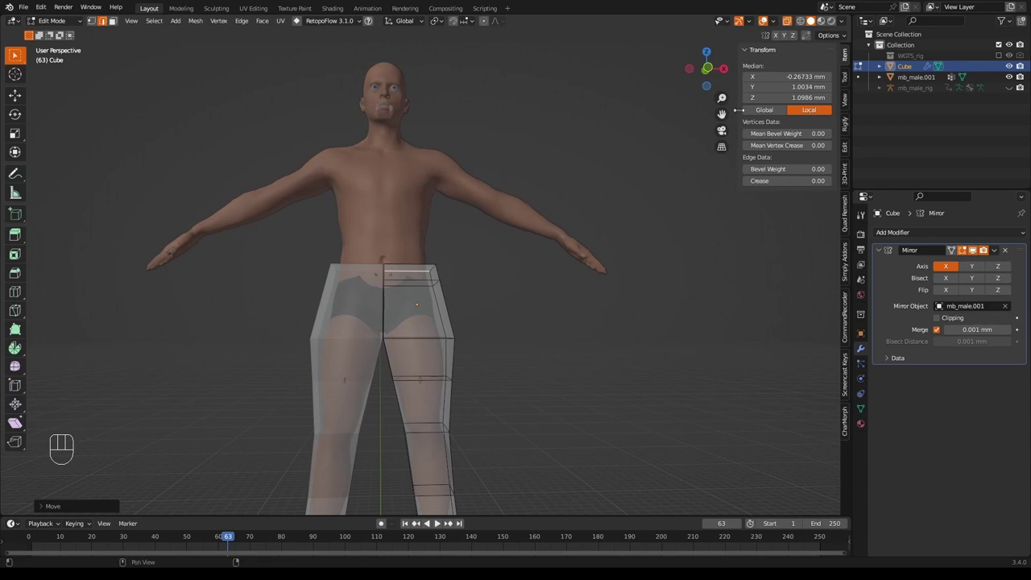
{"action": "left_click", "coordinate": [787, 21]}
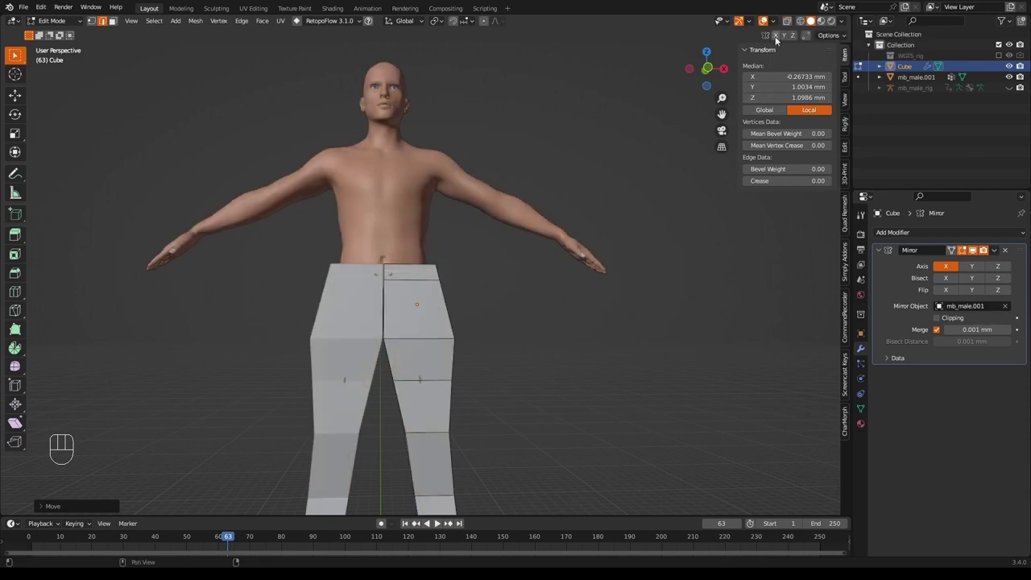
{"action": "scroll", "coordinate": [596, 186], "scroll_direction": "down", "scroll_amount": 4}
{"action": "middle_click_drag", "start_coordinate": [596, 186], "coordinate": [468, 189]}
{"action": "scroll", "coordinate": [468, 189], "scroll_direction": "up", "scroll_amount": 4}
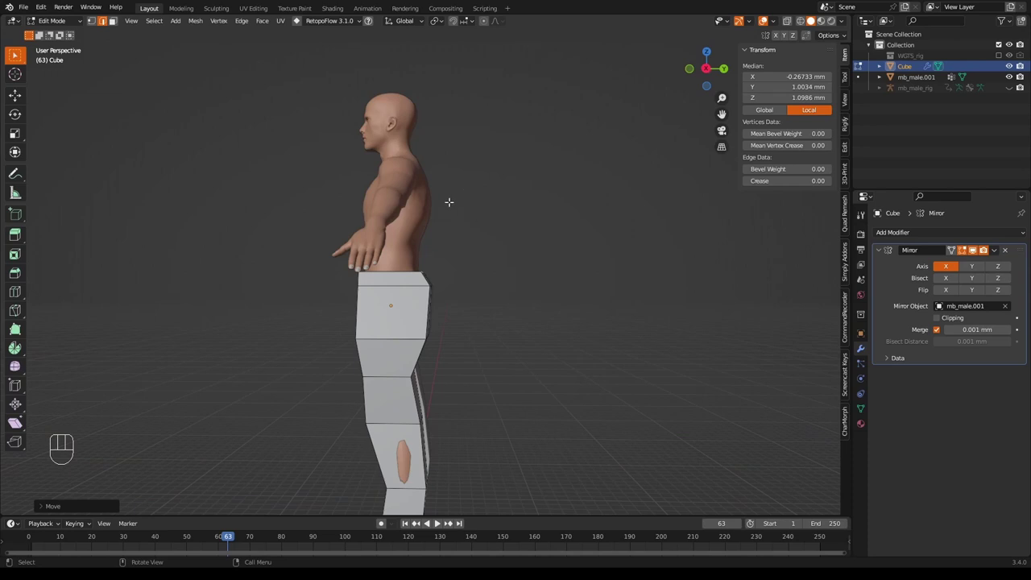
{"action": "middle_click_drag", "start_coordinate": [449, 202], "coordinate": [580, 202]}
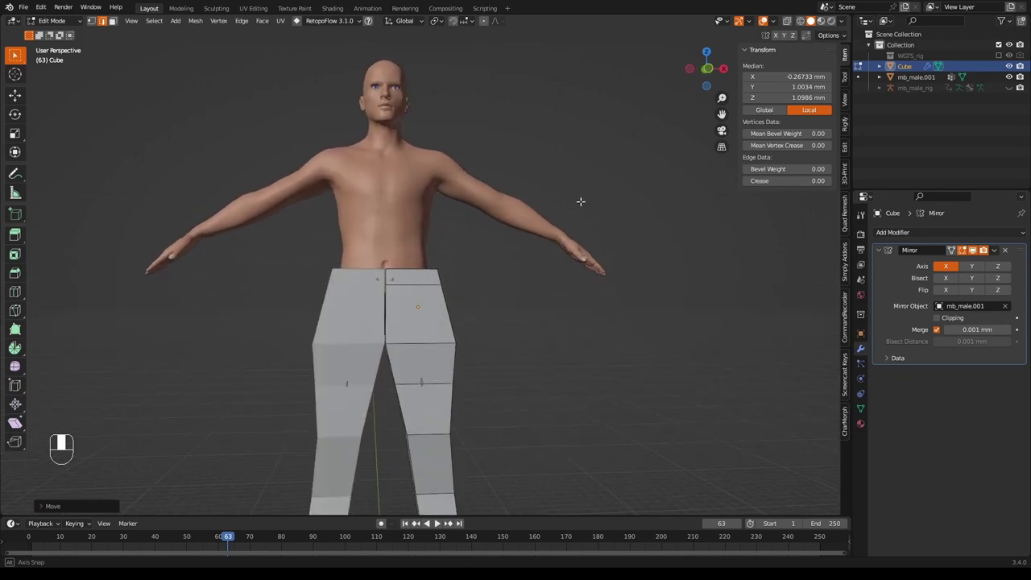
{"action": "scroll", "coordinate": [580, 203], "scroll_direction": "up", "scroll_amount": 4}
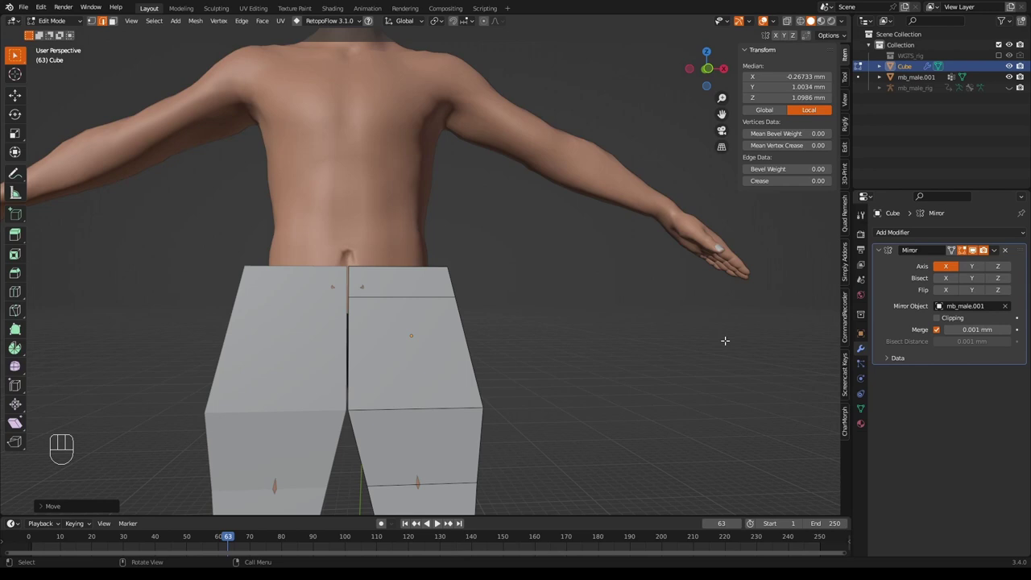
Enable Clipping in the Mirror modifier and move the front and back centre-seam vertices along X until both halves join
{"action": "left_click", "coordinate": [937, 318]}
{"action": "key", "text": "1"}
{"action": "middle_click_drag", "start_coordinate": [536, 374], "coordinate": [551, 353]}
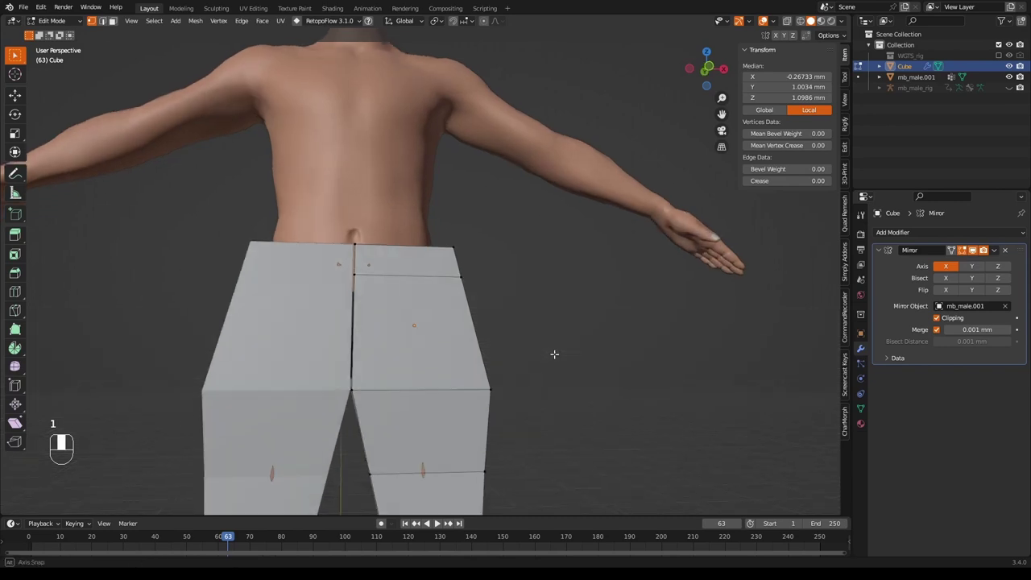
{"action": "left_click", "coordinate": [355, 244]}
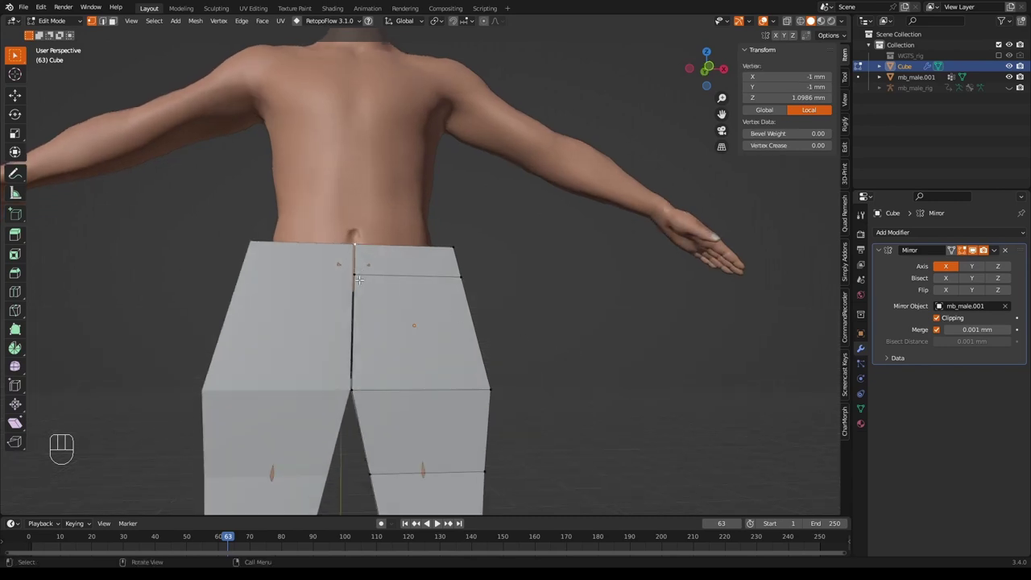
{"action": "left_click", "coordinate": [356, 277], "text": "shift"}
{"action": "left_click", "coordinate": [353, 391], "text": "shift"}
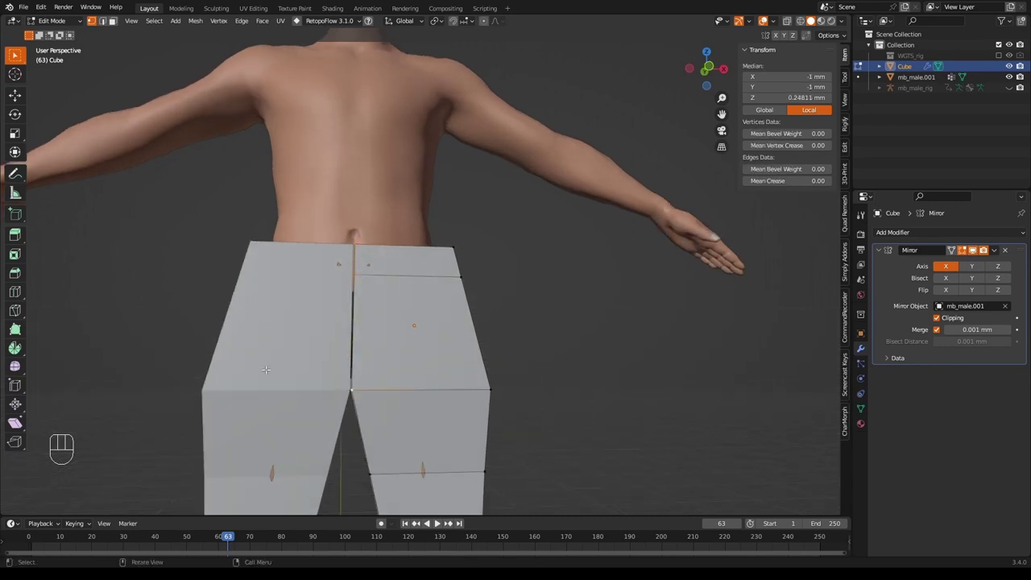
{"action": "middle_click_drag", "start_coordinate": [193, 320], "coordinate": [397, 338]}
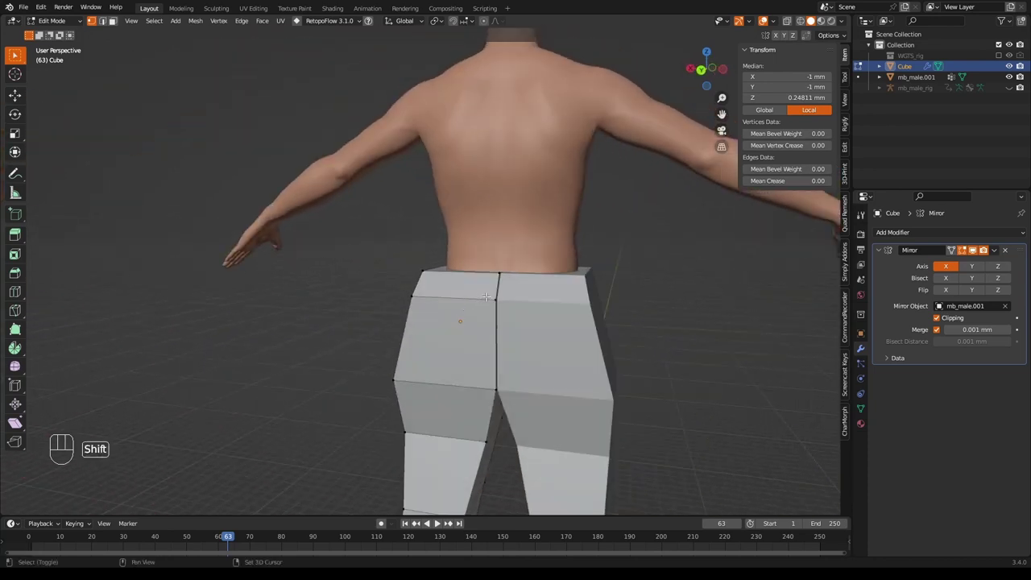
{"action": "left_click", "coordinate": [500, 275], "text": "shift"}
{"action": "left_click", "coordinate": [494, 300], "text": "shift"}
{"action": "left_click", "coordinate": [489, 390], "text": "shift"}
{"action": "middle_click_drag", "start_coordinate": [649, 341], "coordinate": [435, 334]}
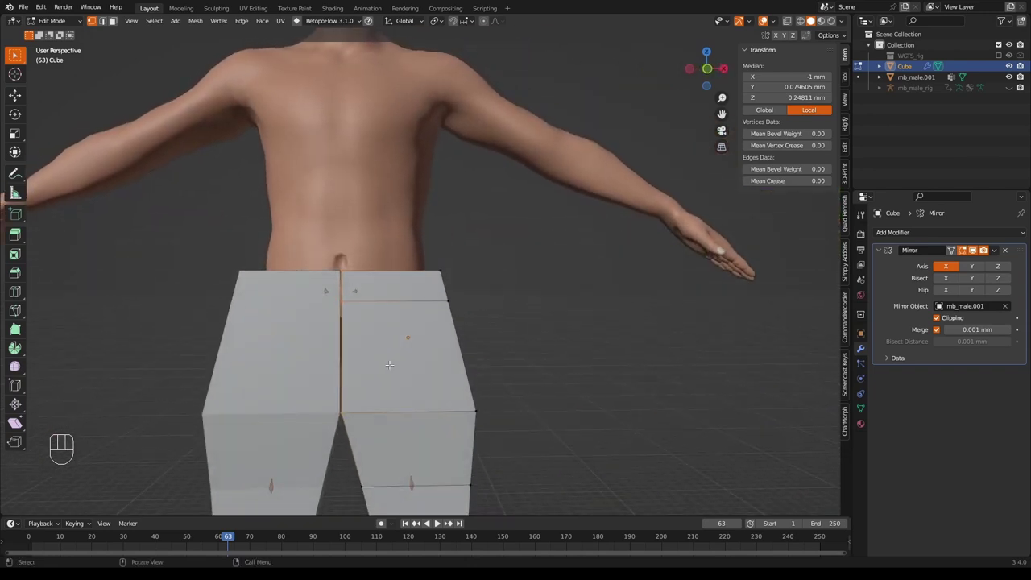
{"action": "key", "text": "g"}
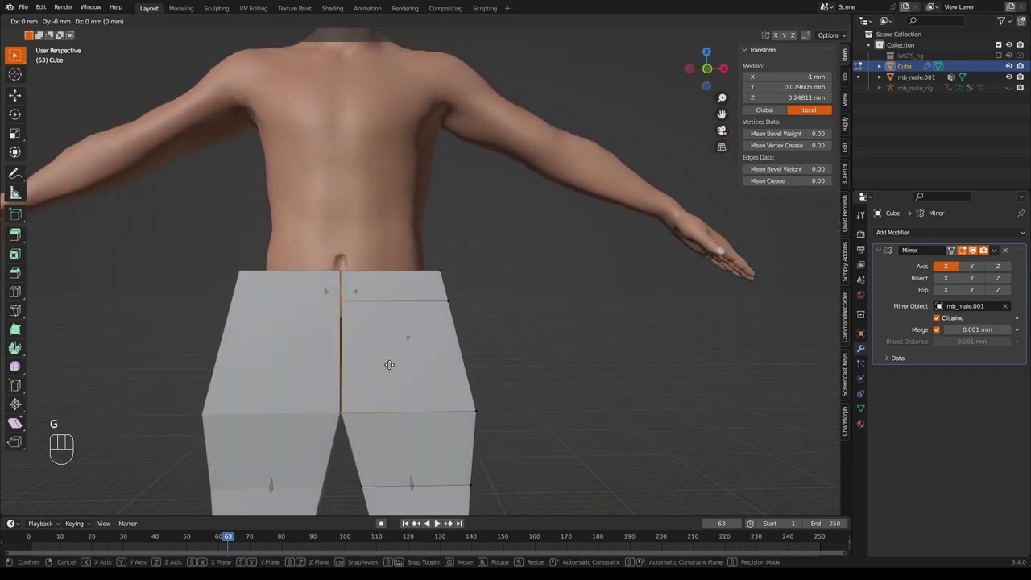
{"action": "key", "text": "x"}
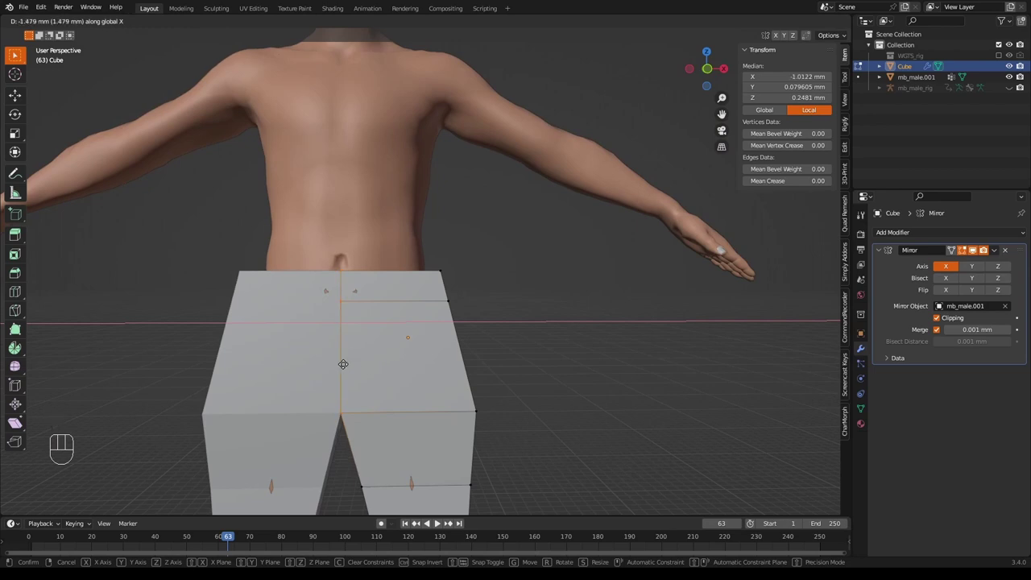
{"action": "left_click", "coordinate": [294, 355]}
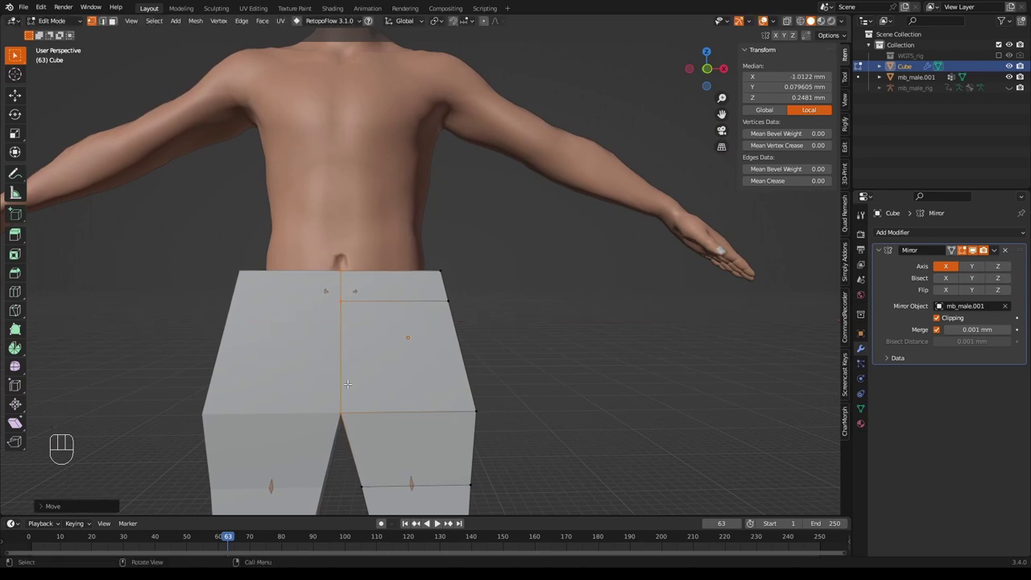
Hide the mb_male.001 body and delete the face closing the top of the waist
{"action": "middle_click_drag", "start_coordinate": [347, 384], "coordinate": [563, 385]}
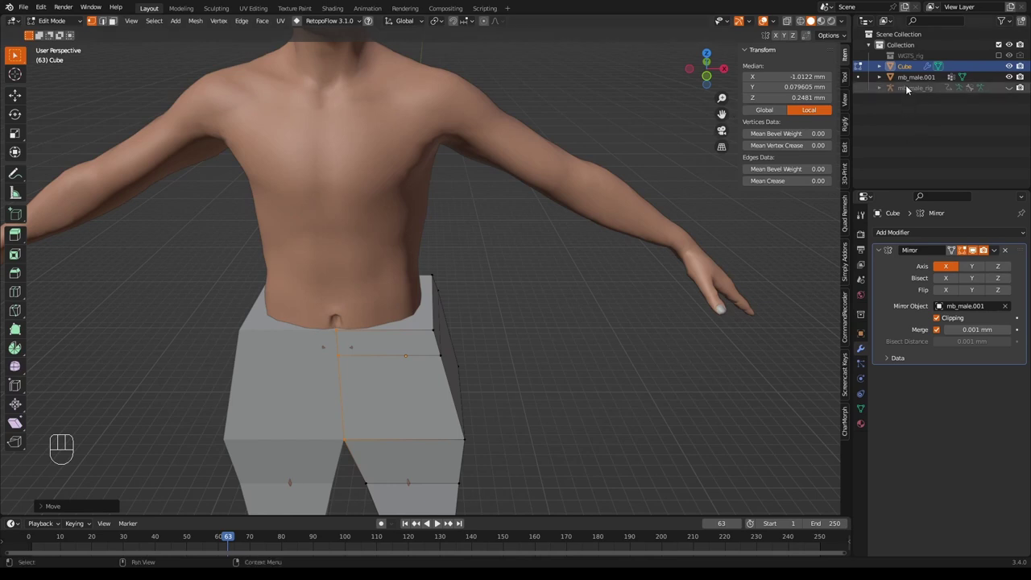
{"action": "left_click", "coordinate": [1009, 77]}
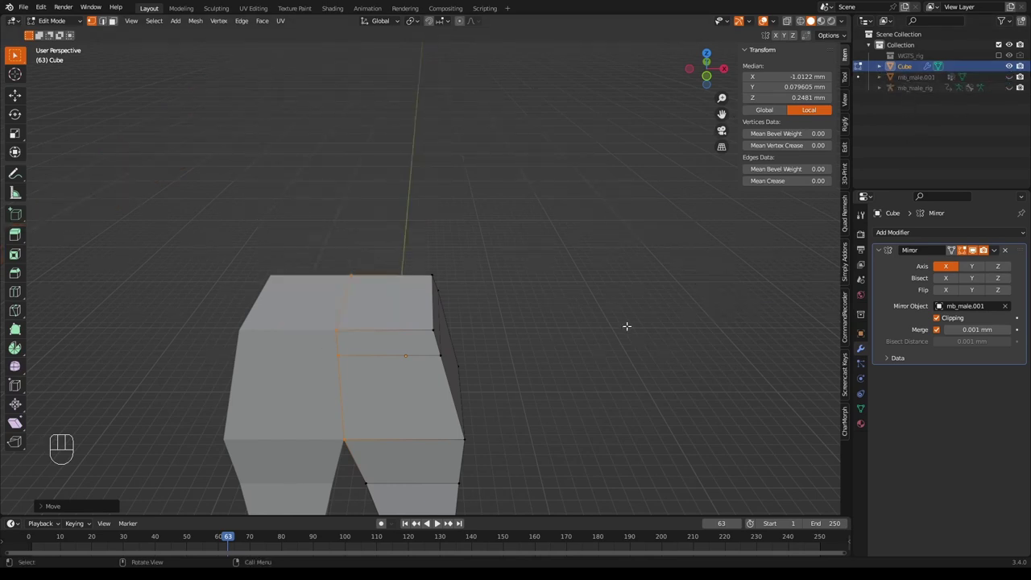
{"action": "key", "text": "3"}
{"action": "left_click", "coordinate": [399, 300]}
{"action": "key", "text": "x"}
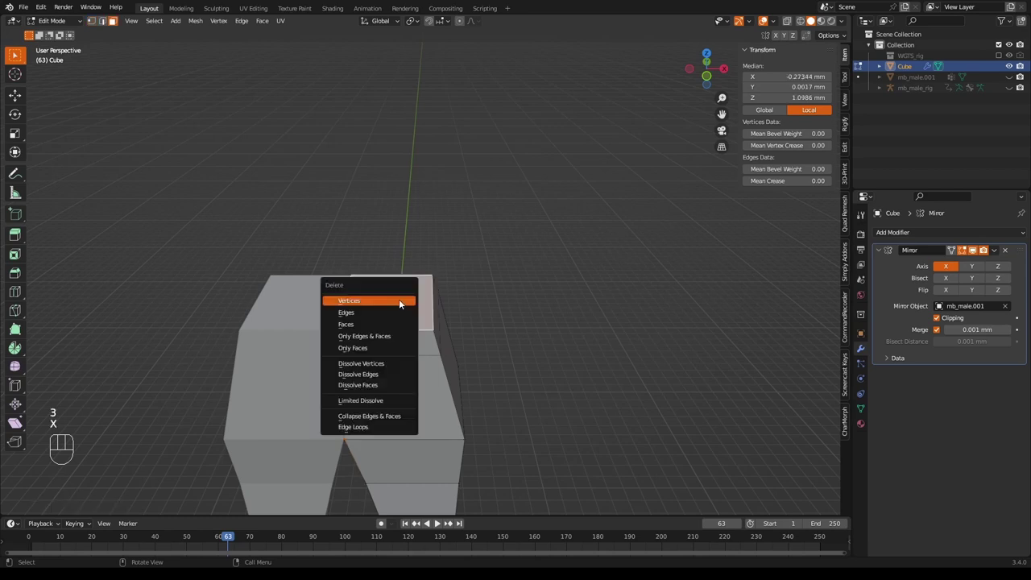
{"action": "left_click", "coordinate": [399, 324]}
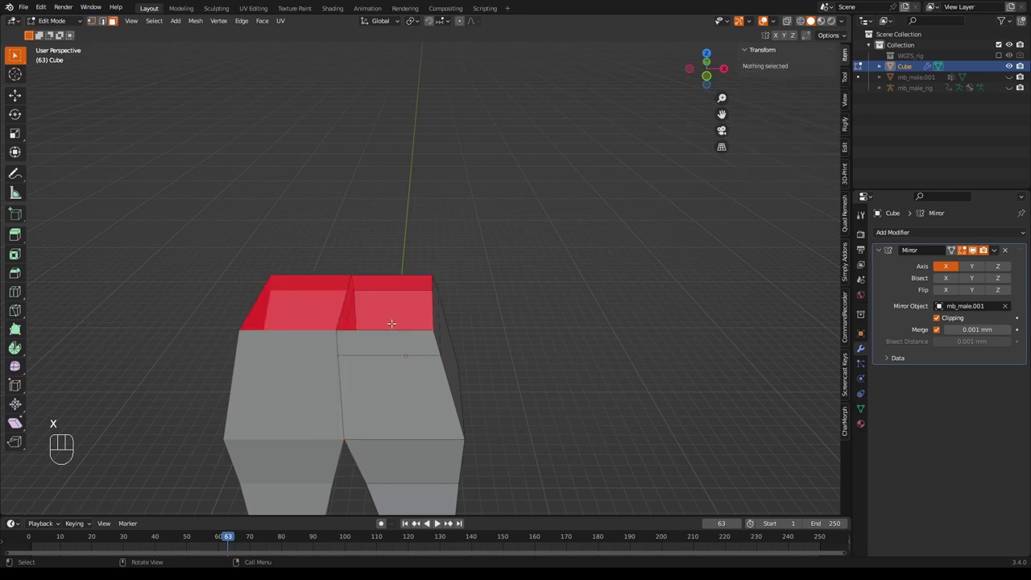
Delete the two interior faces between the mirrored halves of the hip section
{"action": "middle_click_drag", "start_coordinate": [400, 322], "coordinate": [468, 386]}
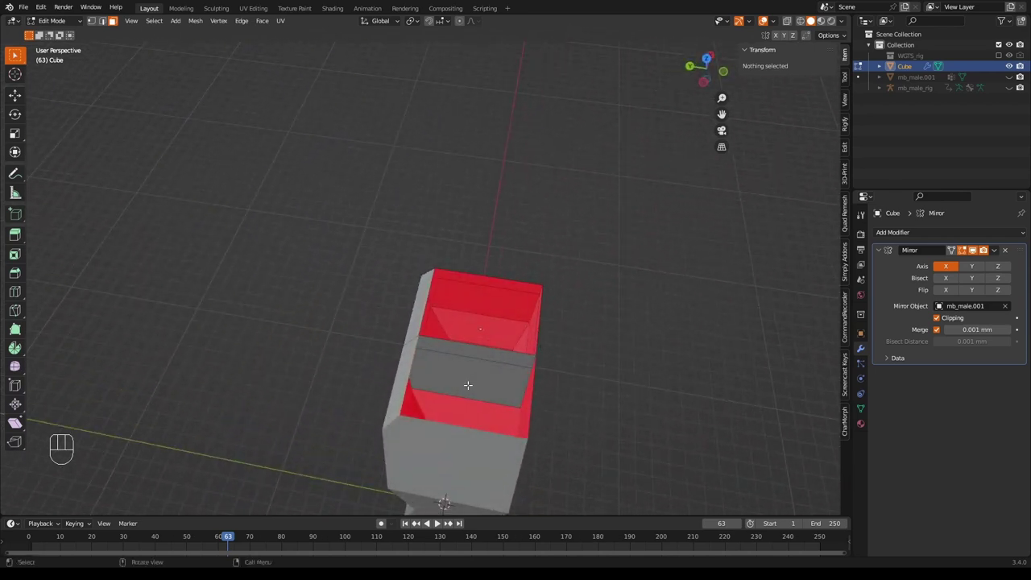
{"action": "left_click", "coordinate": [464, 382]}
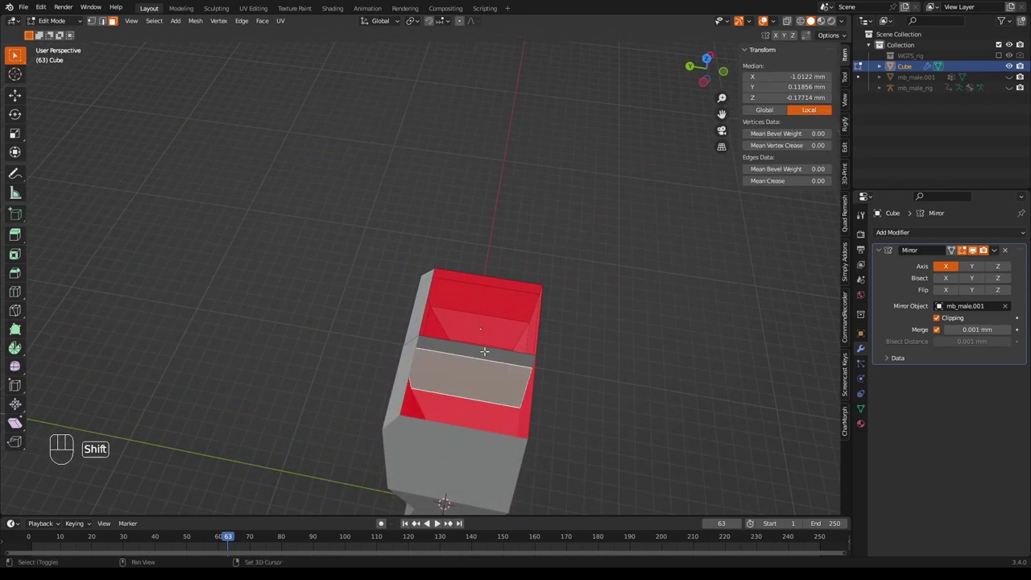
{"action": "left_click", "coordinate": [480, 363], "text": "shift"}
{"action": "key", "text": "x"}
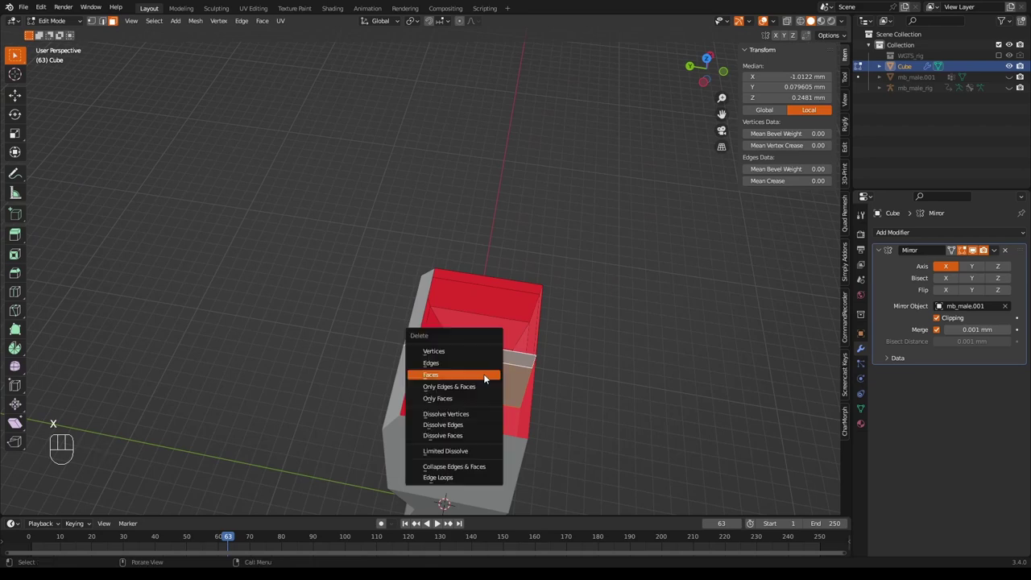
{"action": "left_click", "coordinate": [483, 374]}
Delete the face closing the bottom of the trouser leg
{"action": "middle_click_drag", "start_coordinate": [663, 378], "coordinate": [559, 231]}
{"action": "scroll", "coordinate": [563, 231], "scroll_direction": "down", "scroll_amount": 5}
{"action": "left_click", "coordinate": [453, 339]}
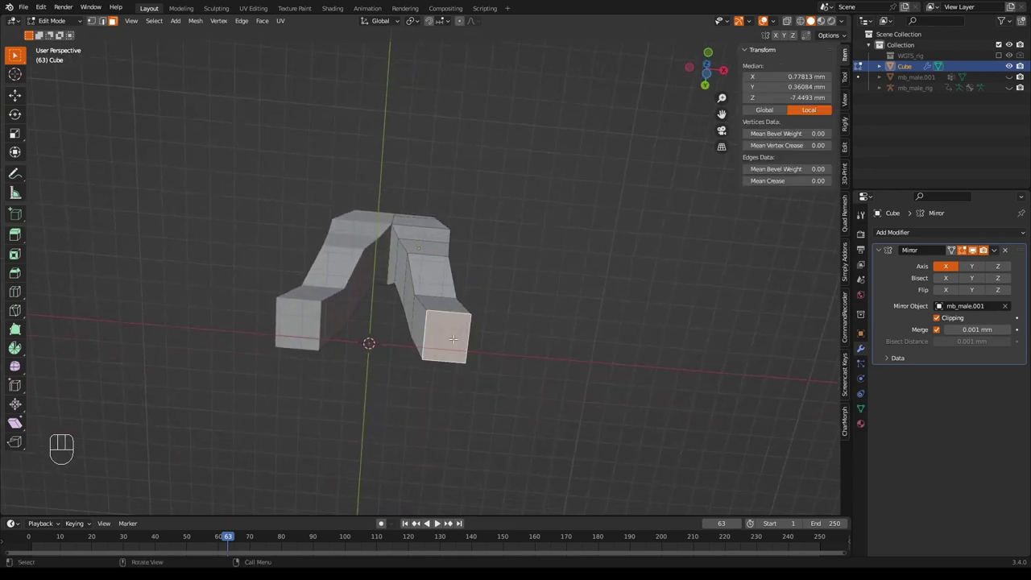
{"action": "key", "text": "x"}
{"action": "left_click", "coordinate": [456, 340]}
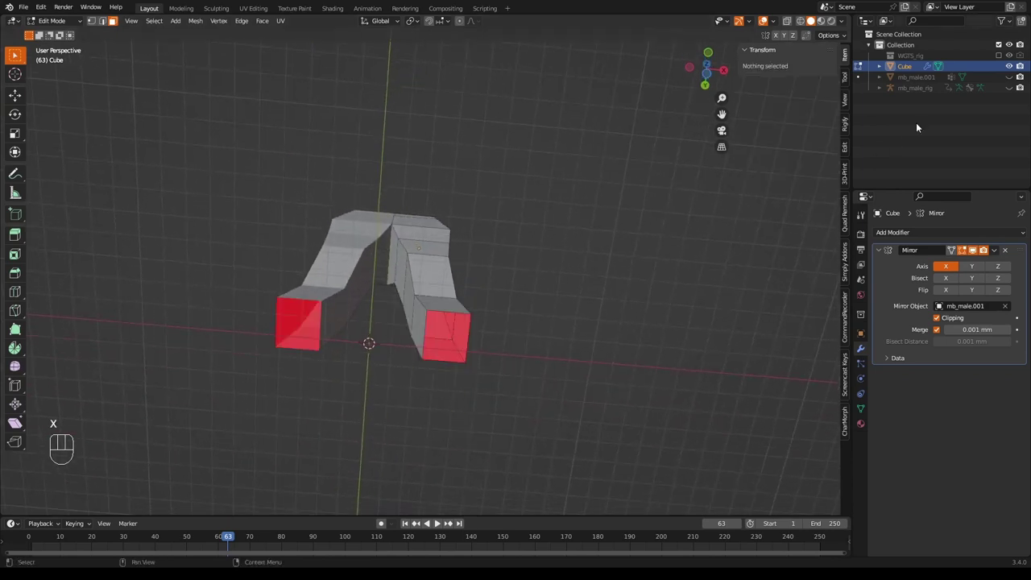
Unhide the mb_male.001 body mesh and view the trousers on it from the front
{"action": "left_click", "coordinate": [1009, 76]}
{"action": "middle_click_drag", "start_coordinate": [580, 161], "coordinate": [580, 262]}
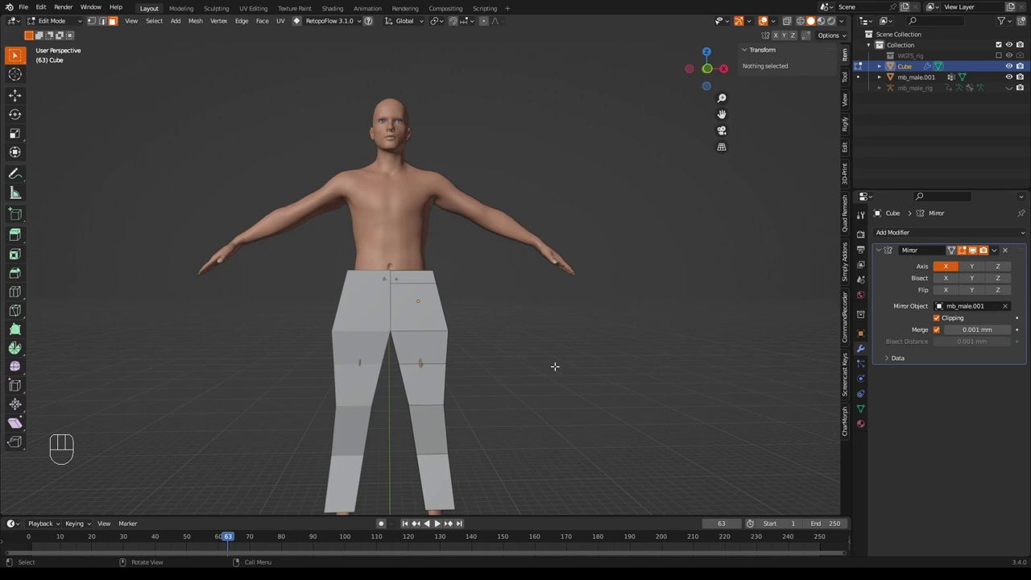
{"action": "middle_click_drag", "start_coordinate": [554, 366], "coordinate": [552, 342], "text": "shift"}
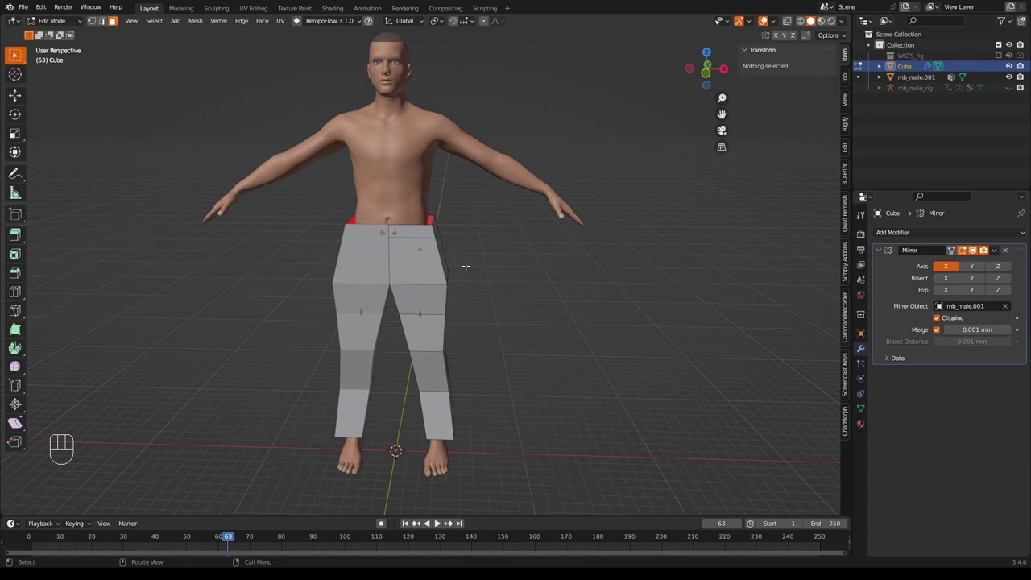
Select the waist opening's vertex loop and assign it to a new vertex group named Pin group with weight 1.000
{"action": "middle_click_drag", "start_coordinate": [466, 265], "coordinate": [473, 239]}
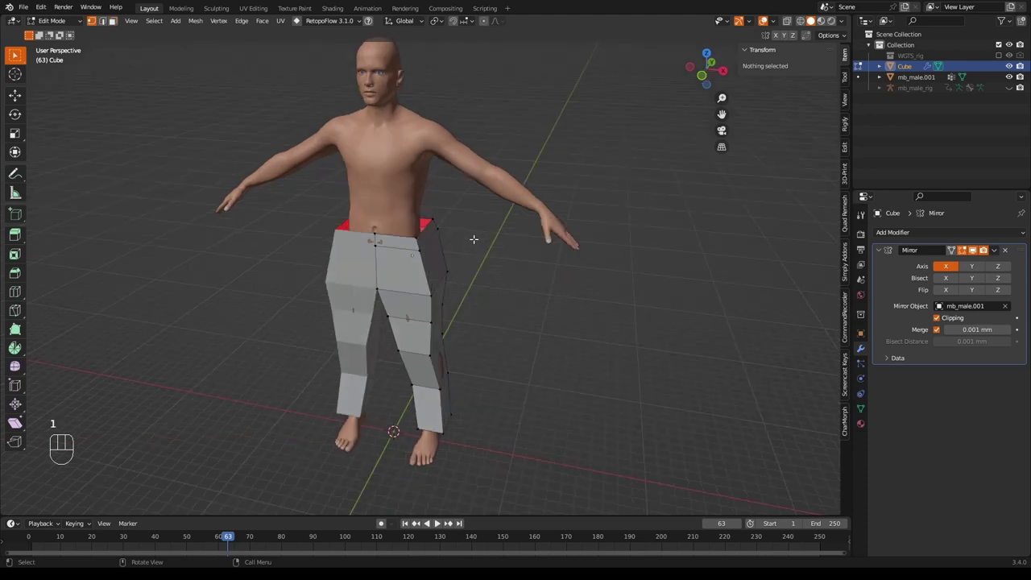
{"action": "scroll", "coordinate": [474, 239], "scroll_direction": "up", "scroll_amount": 3}
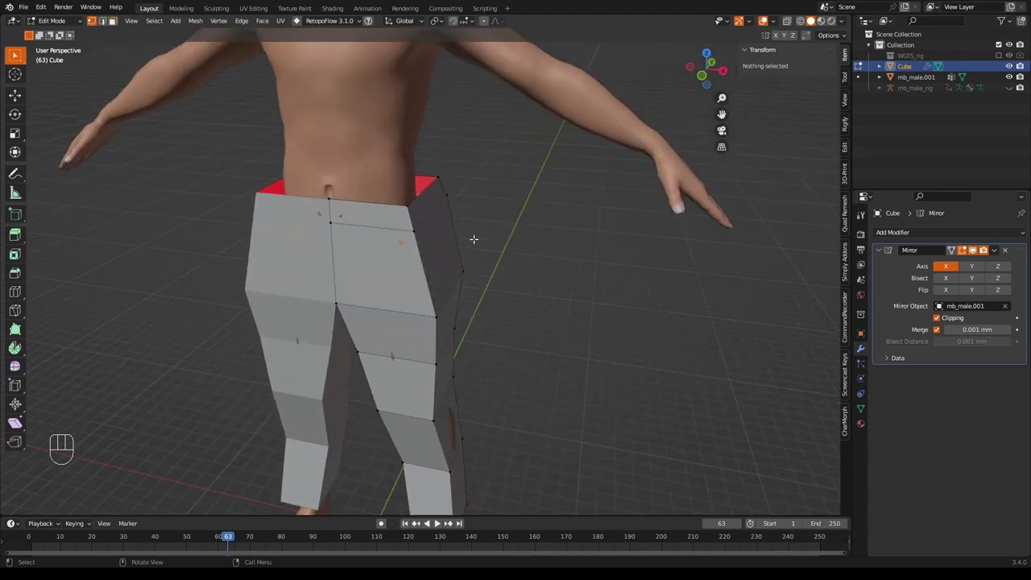
{"action": "left_click", "coordinate": [343, 202]}
{"action": "middle_click_drag", "start_coordinate": [568, 267], "coordinate": [589, 259]}
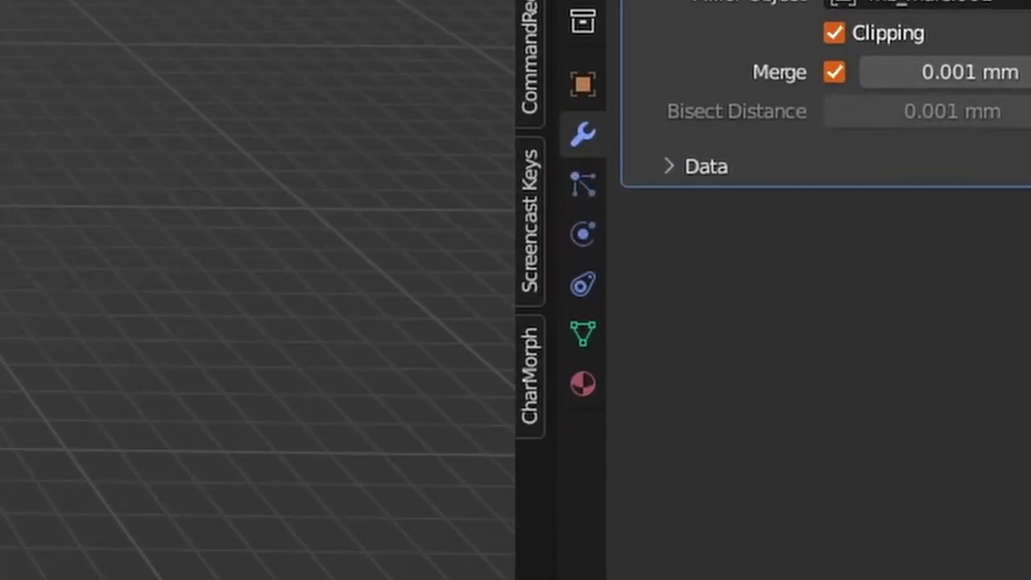
{"action": "left_click", "coordinate": [632, 346]}
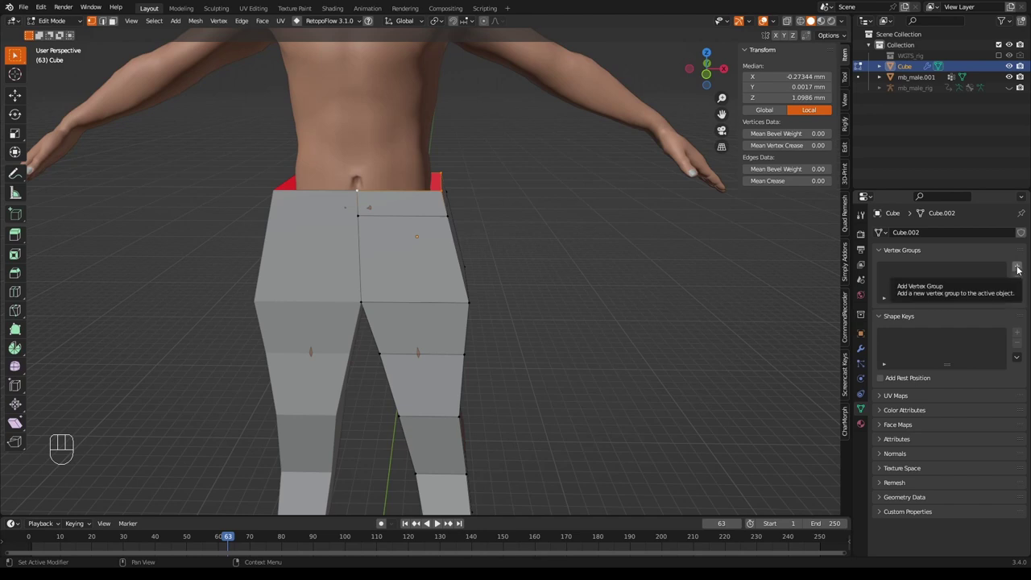
{"action": "left_click", "coordinate": [1016, 268]}
{"action": "double_click", "coordinate": [916, 270]}
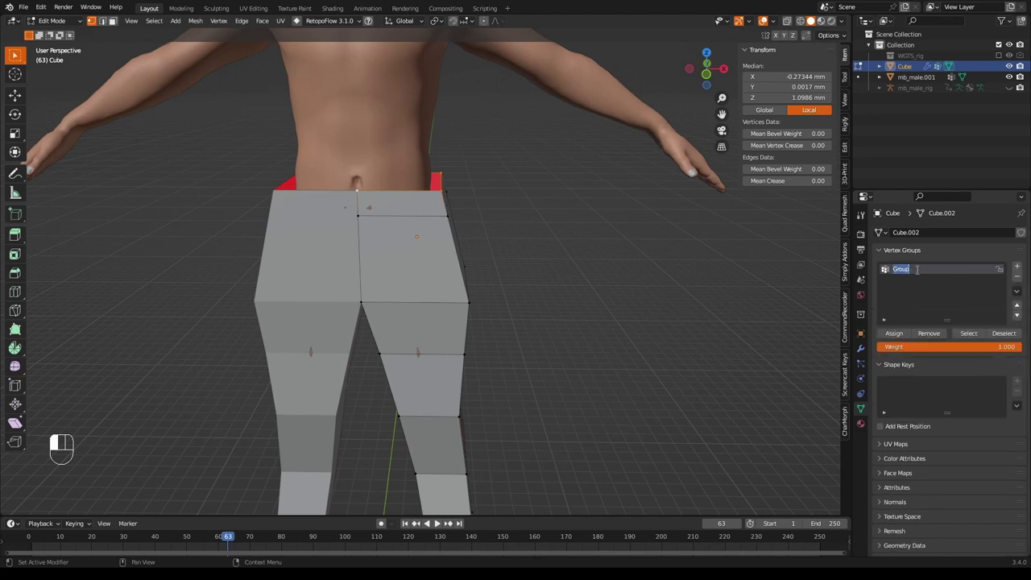
{"action": "type", "text": "Ring gr"}
{"action": "type", "text": "oup"}
{"action": "left_click", "coordinate": [915, 298]}
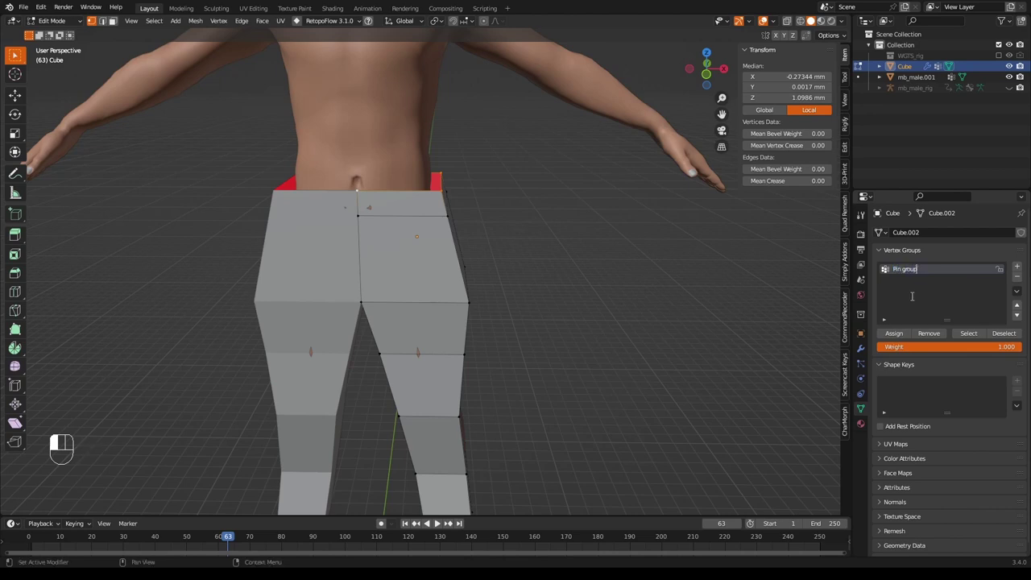
{"action": "left_click", "coordinate": [894, 334]}
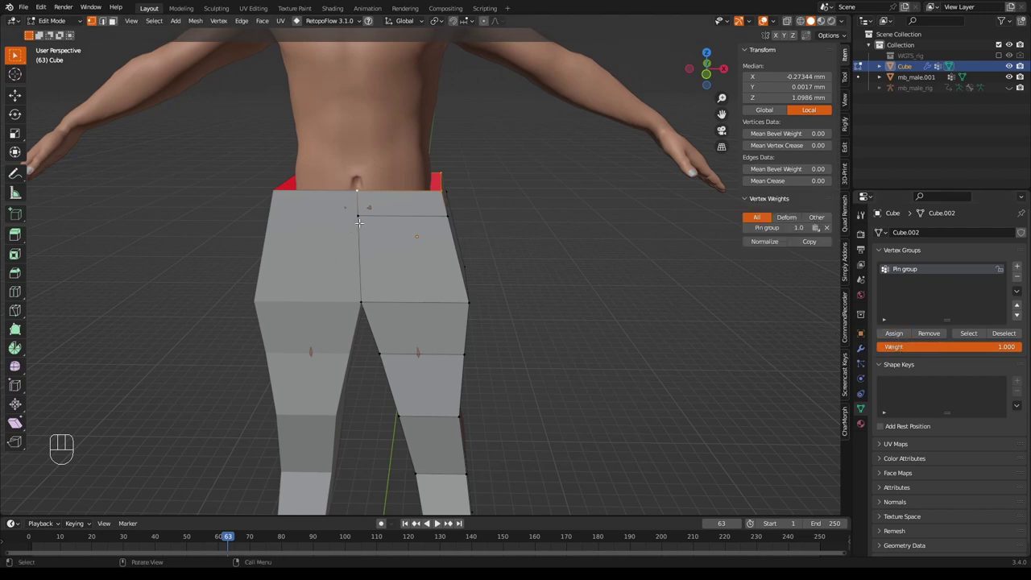
Assign the waistband vertices, including the loop below the waistline, to a new vertex group named shrinkwrap group with weight 1.000
{"action": "left_click", "coordinate": [401, 216], "text": "alt+shift"}
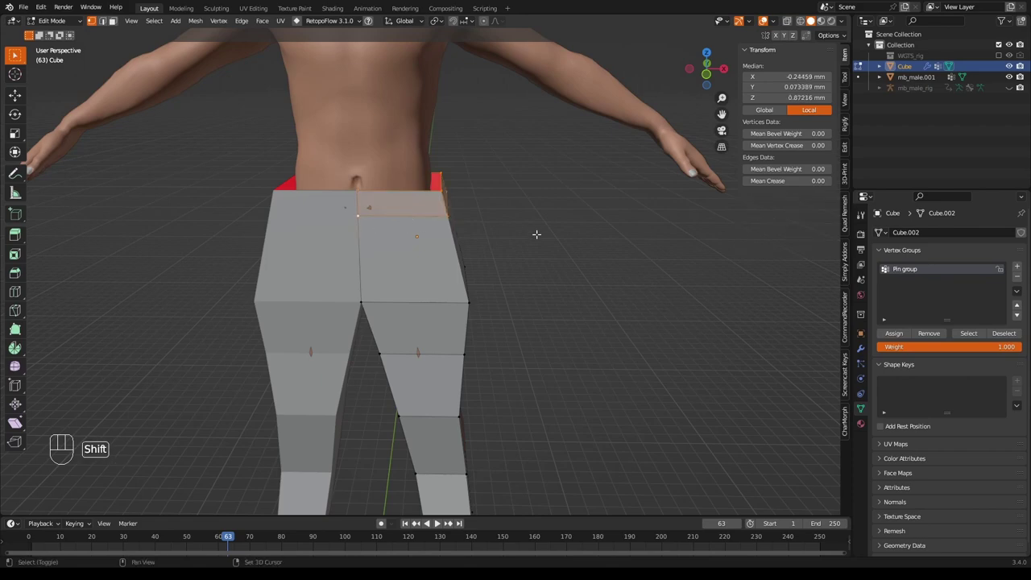
{"action": "middle_click_drag", "start_coordinate": [537, 231], "coordinate": [556, 243]}
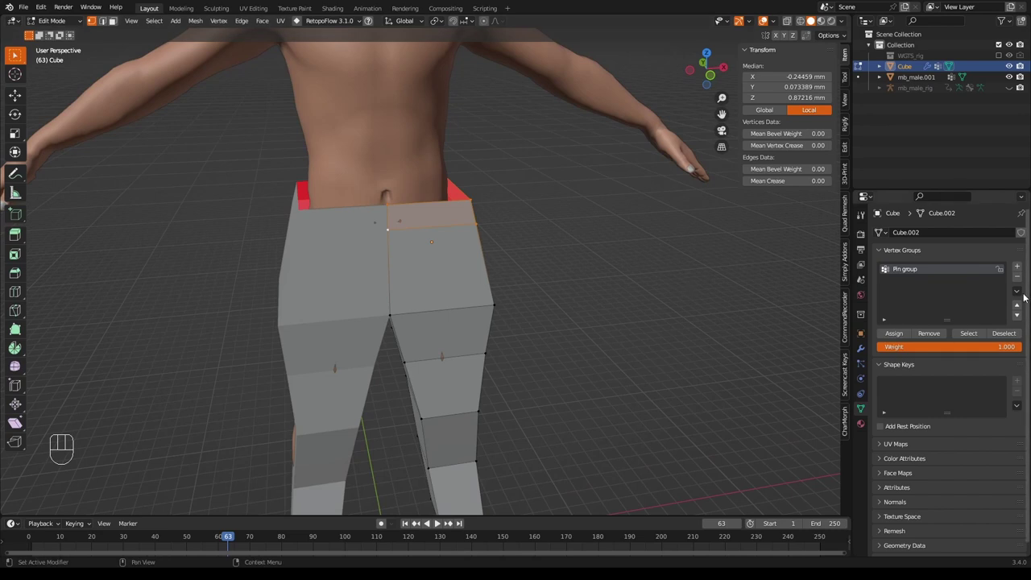
{"action": "left_click", "coordinate": [1017, 266]}
{"action": "double_click", "coordinate": [919, 284]}
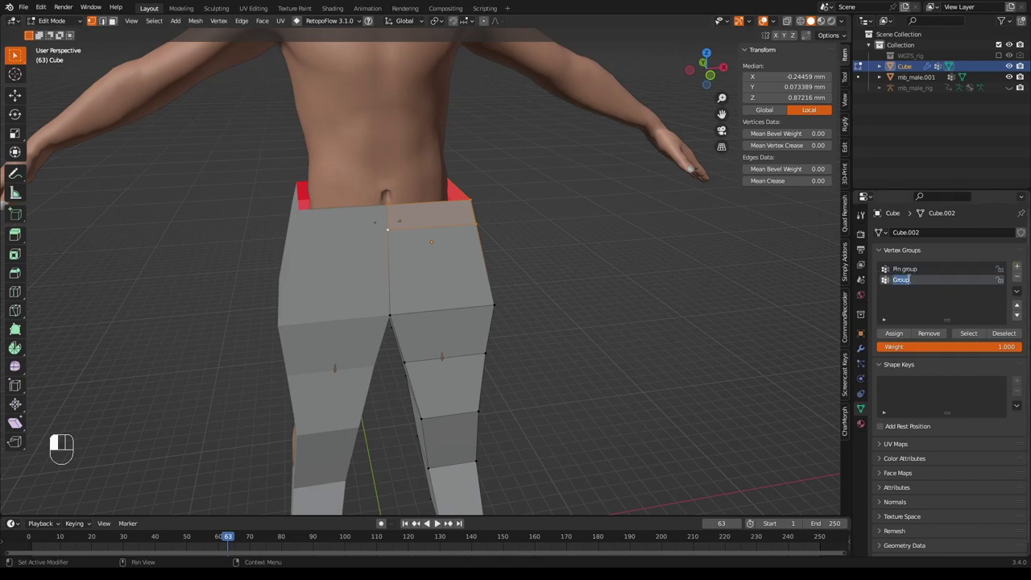
{"action": "type", "text": "shrinkwrap group"}
{"action": "left_click", "coordinate": [892, 333]}
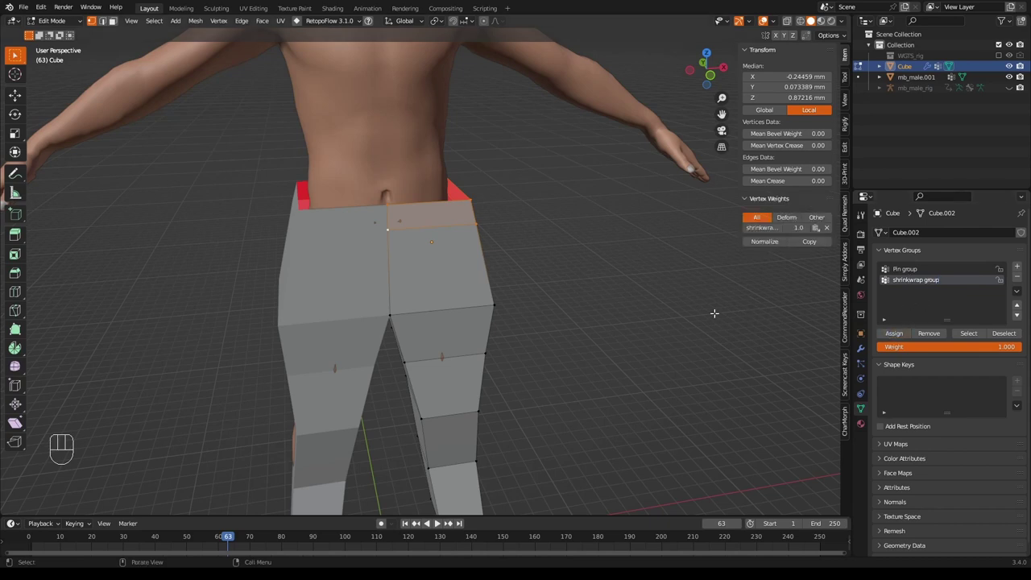
Add a Subdivision Surface modifier to the trousers and set its viewport level to 3
{"action": "middle_click_drag", "start_coordinate": [688, 283], "coordinate": [658, 282]}
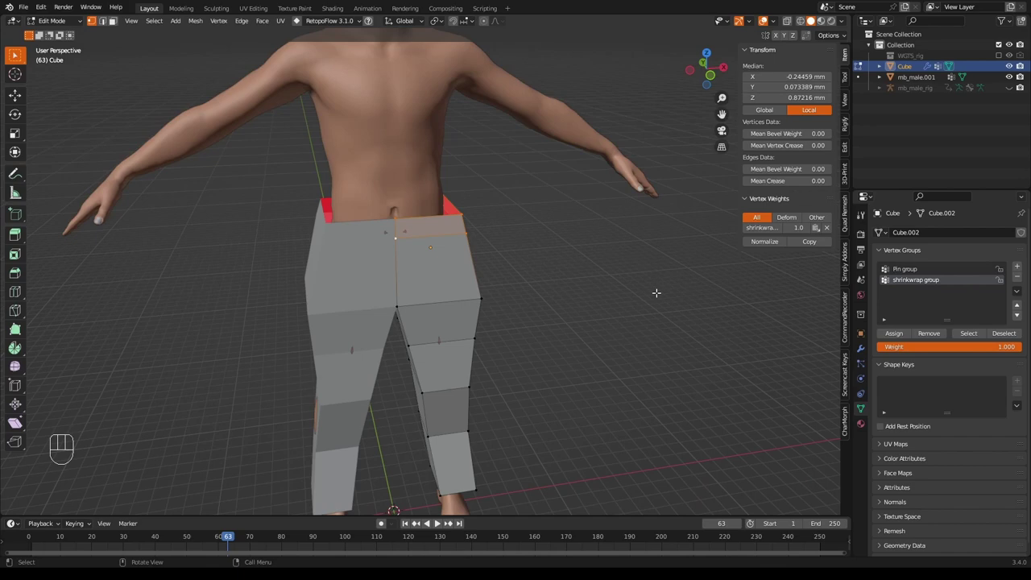
{"action": "middle_click_drag", "start_coordinate": [633, 297], "coordinate": [848, 383]}
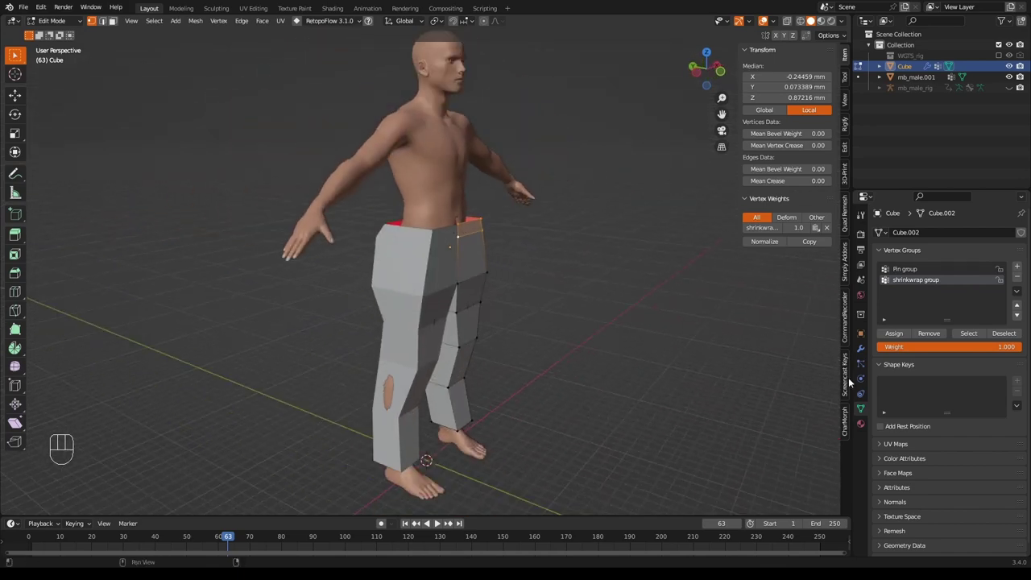
{"action": "left_click", "coordinate": [860, 348]}
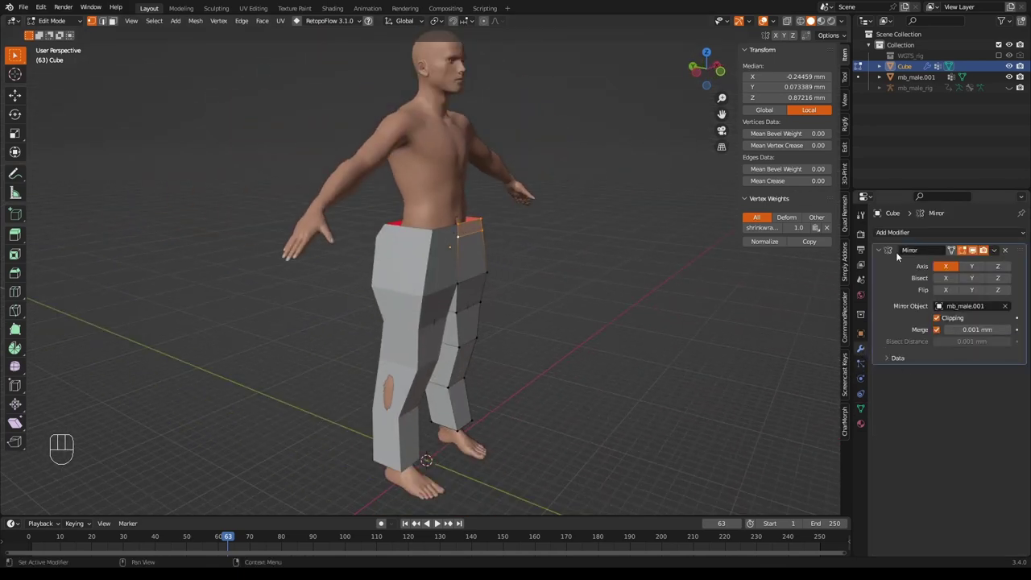
{"action": "left_click", "coordinate": [915, 232]}
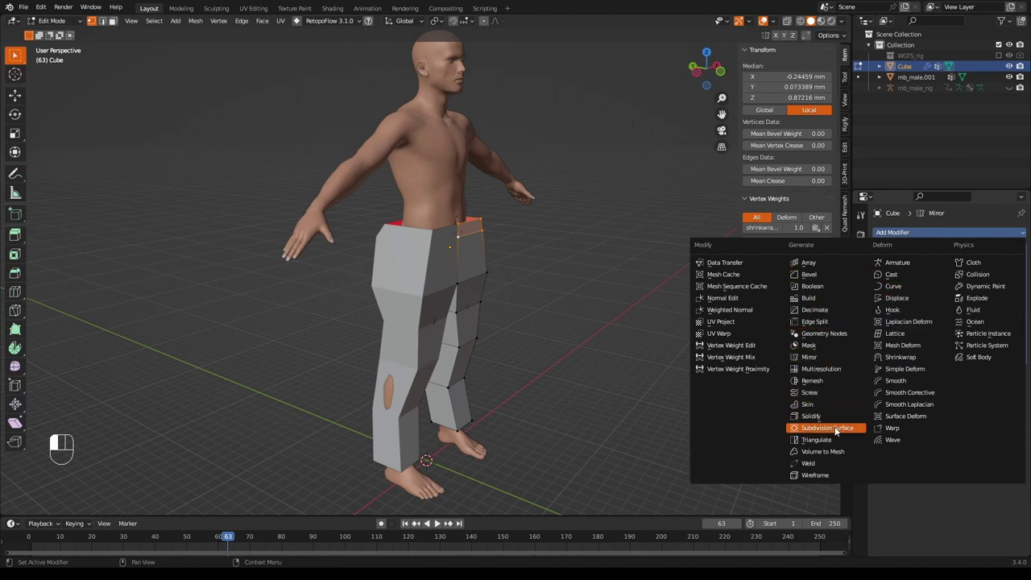
{"action": "left_click", "coordinate": [835, 427]}
{"action": "middle_click_drag", "start_coordinate": [668, 246], "coordinate": [600, 297]}
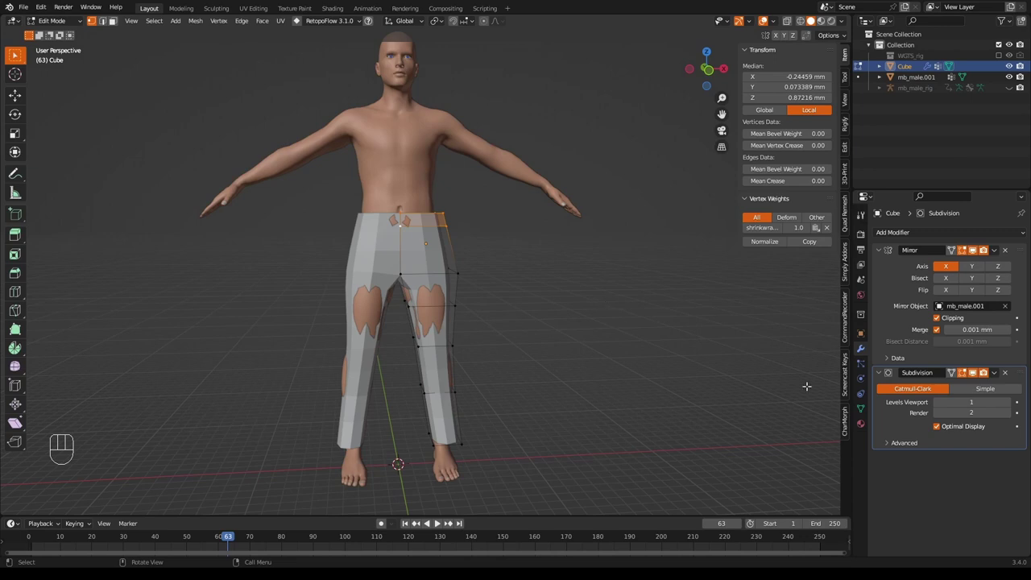
{"action": "left_click", "coordinate": [1007, 401]}
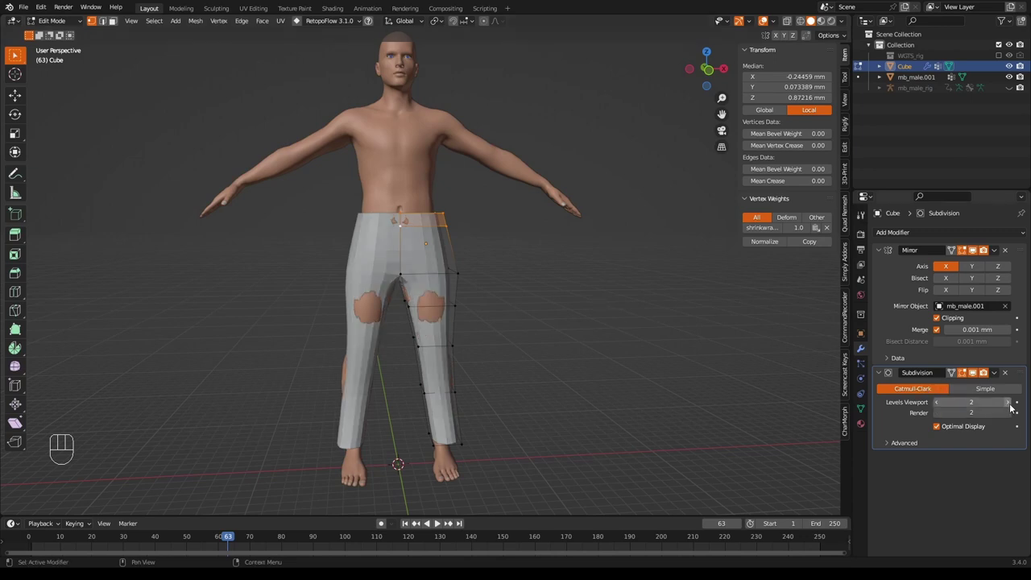
{"action": "left_click", "coordinate": [1008, 402]}
{"action": "mouse_move", "coordinate": [564, 330]}
{"action": "middle_mouse_down"}
{"action": "mouse_move", "coordinate": [725, 325]}
{"action": "mouse_move", "coordinate": [687, 317]}
{"action": "mouse_move", "coordinate": [560, 327]}
{"action": "middle_mouse_up"}
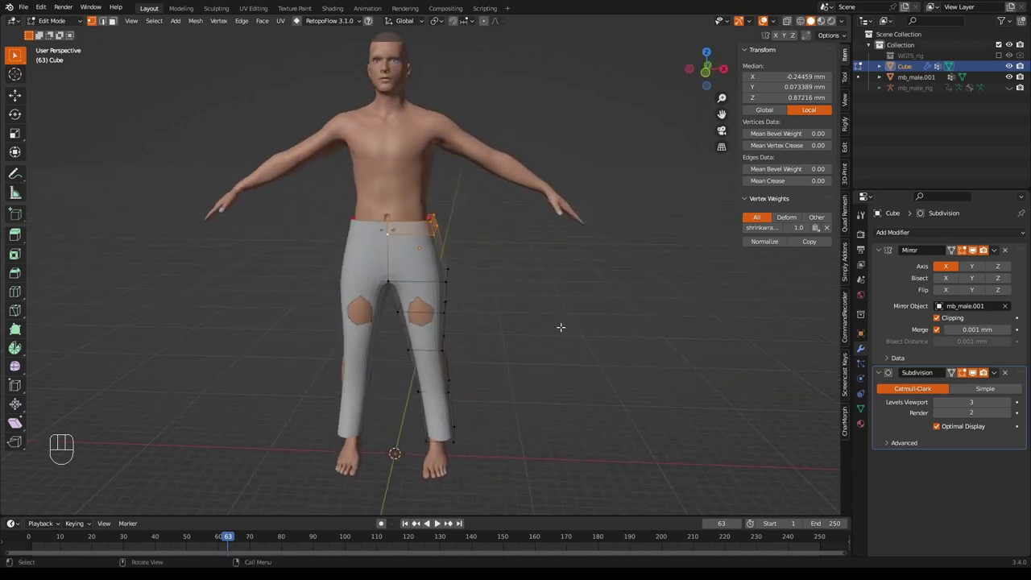
{"action": "scroll", "coordinate": [560, 327], "scroll_direction": "up", "scroll_amount": 5}
{"action": "scroll", "coordinate": [561, 327], "scroll_direction": "down", "scroll_amount": 2}
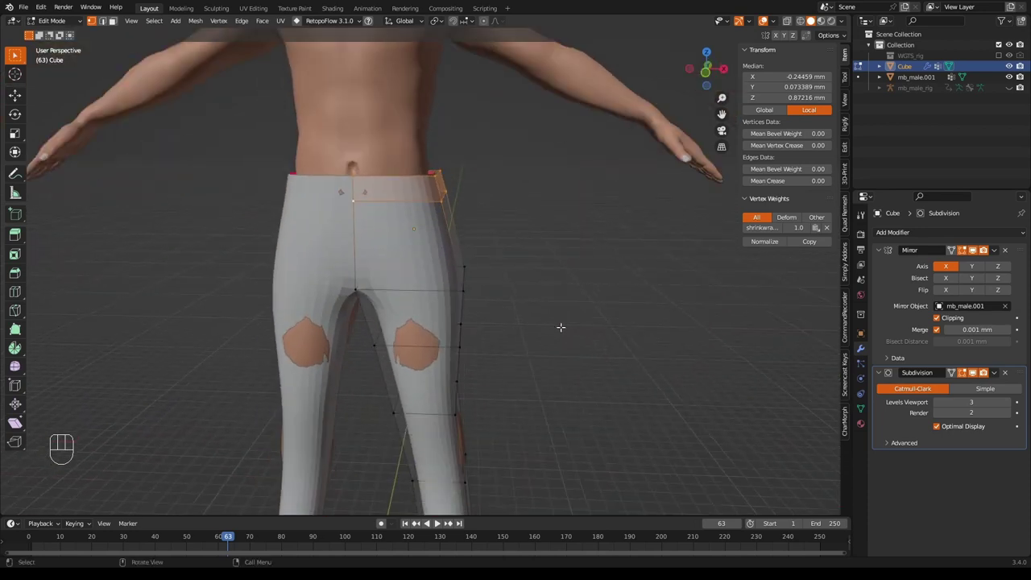
{"action": "middle_click_drag", "start_coordinate": [560, 327], "coordinate": [557, 339]}
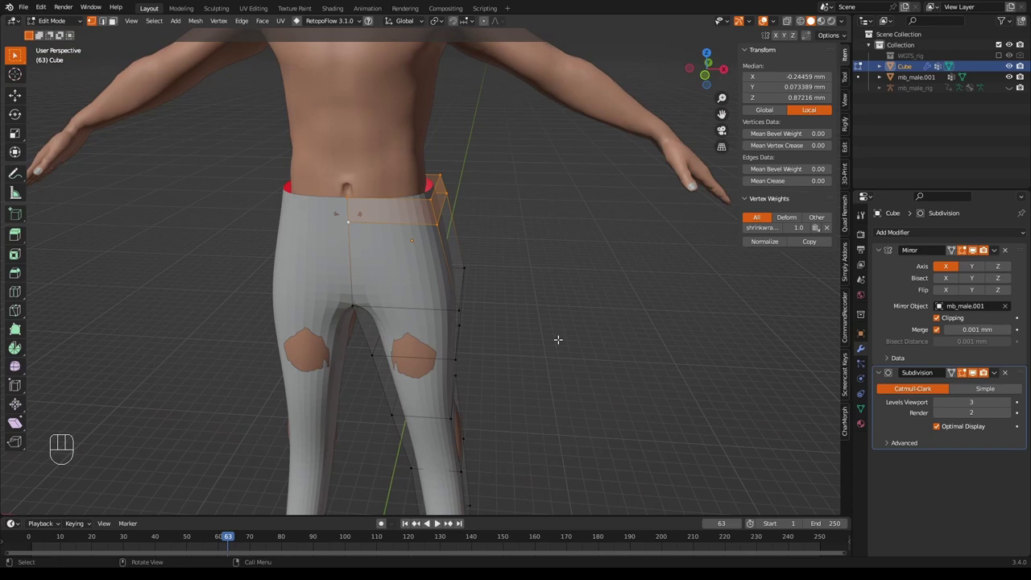
Add a Shrinkwrap modifier limited to shrinkwrap group, targeting mb_male.001, with an offset of 0.003 mm
{"action": "left_click", "coordinate": [926, 233]}
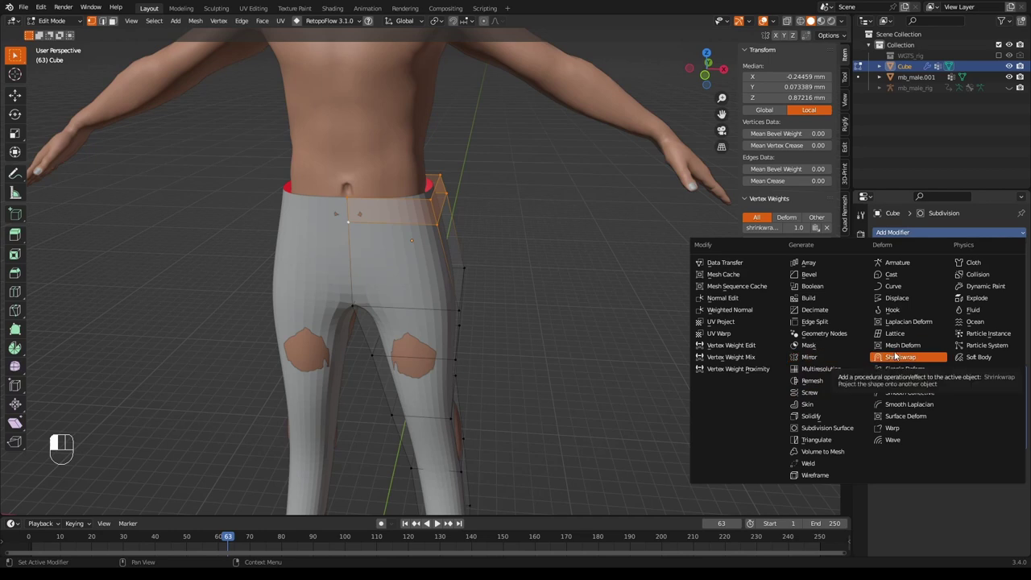
{"action": "left_click", "coordinate": [897, 357]}
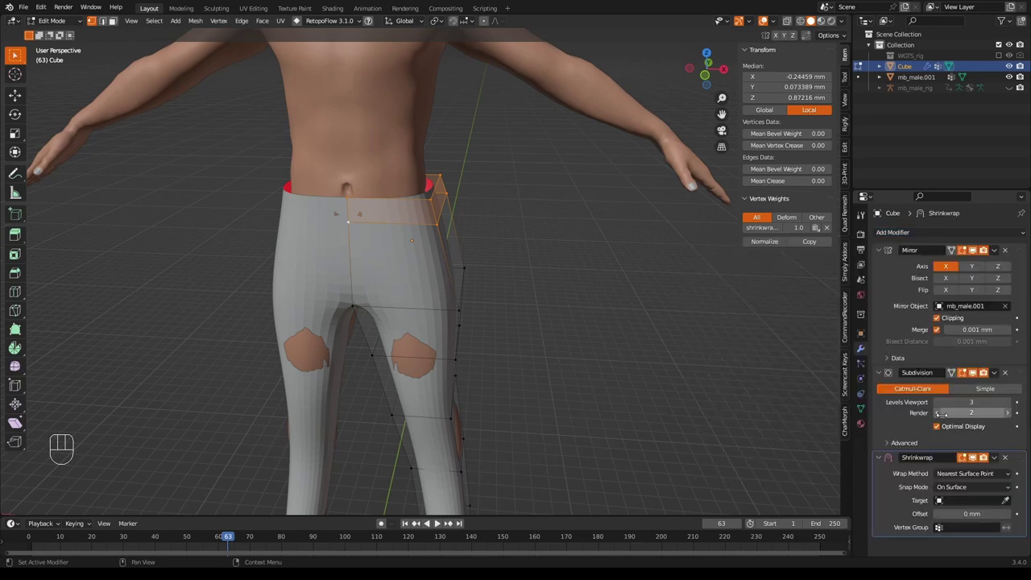
{"action": "left_click", "coordinate": [939, 528]}
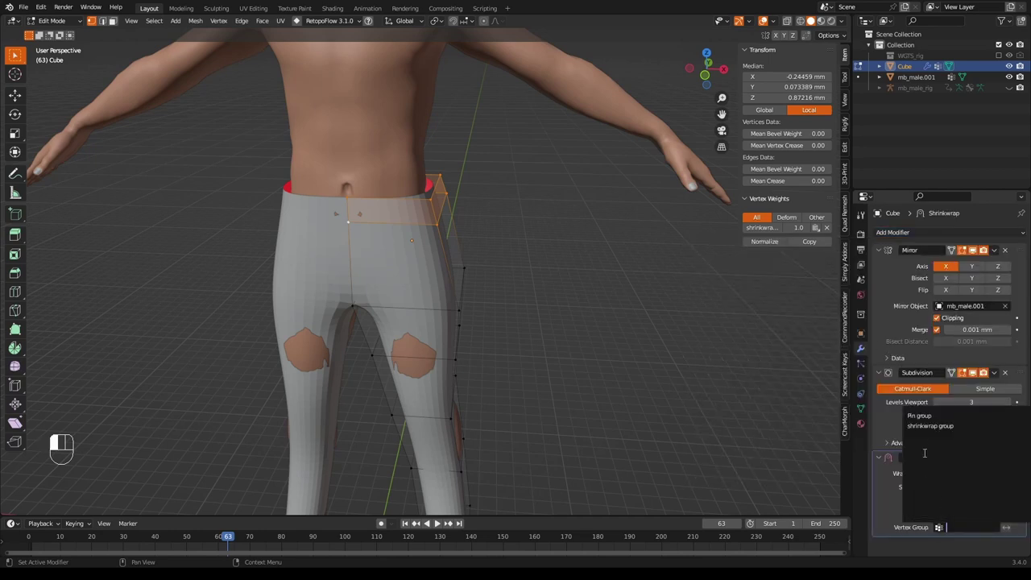
{"action": "left_click", "coordinate": [929, 426]}
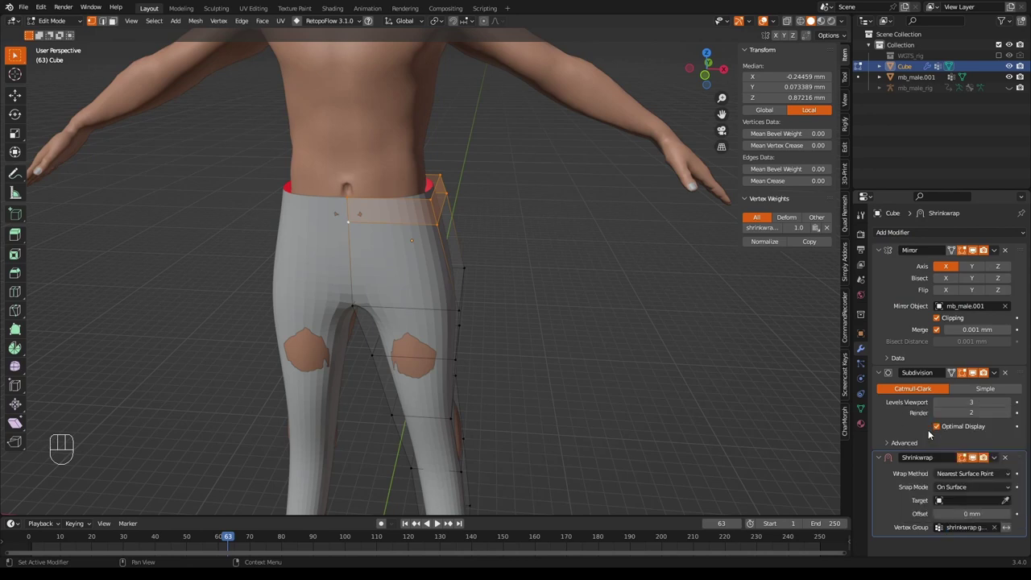
{"action": "left_click", "coordinate": [1004, 500]}
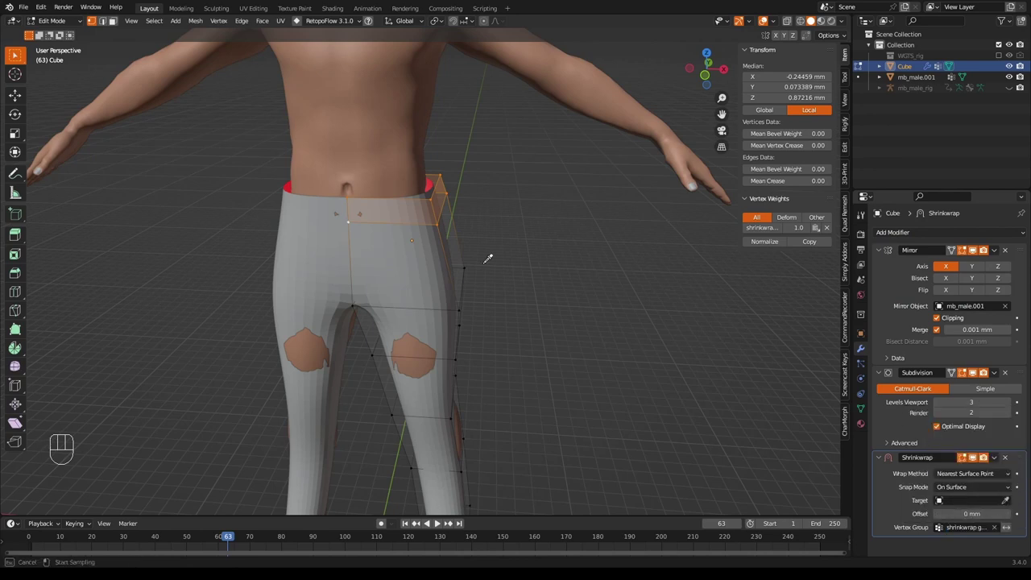
{"action": "left_click", "coordinate": [381, 149]}
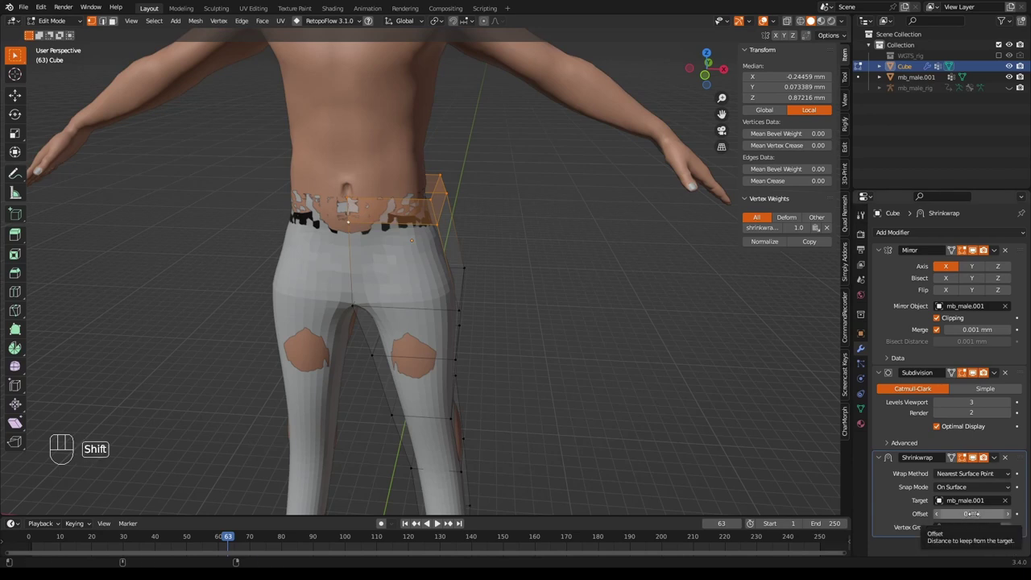
{"action": "left_click_drag", "start_coordinate": [967, 513], "coordinate": [973, 513], "text": "shift"}
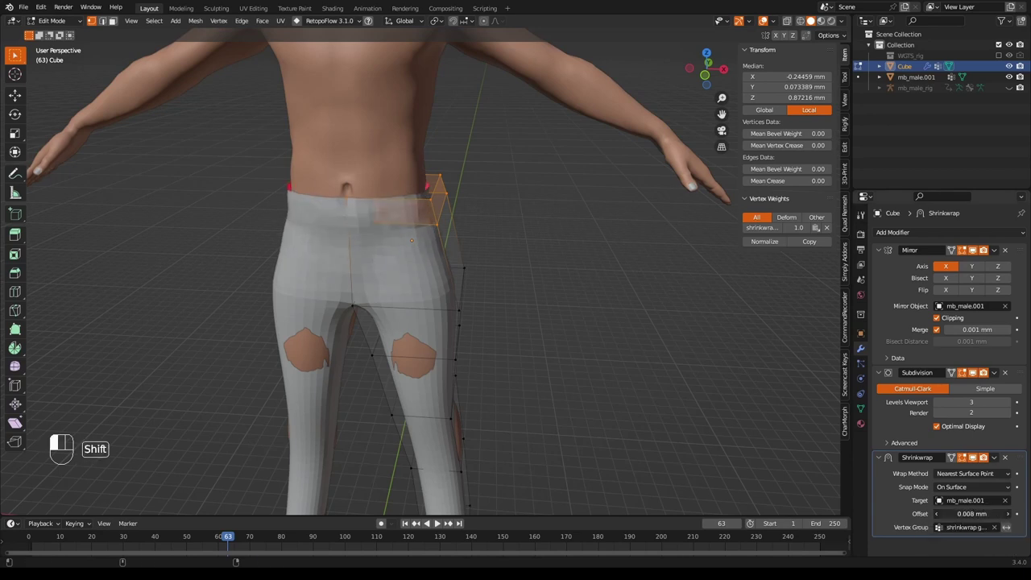
Move the front thigh edge forward along the Y axis so the trousers cover the exposed thigh
{"action": "middle_click_drag", "start_coordinate": [749, 395], "coordinate": [624, 370]}
{"action": "scroll", "coordinate": [544, 364], "scroll_direction": "down", "scroll_amount": 2}
{"action": "middle_click_drag", "start_coordinate": [544, 364], "coordinate": [497, 364]}
{"action": "scroll", "coordinate": [569, 366], "scroll_direction": "up", "scroll_amount": 3}
{"action": "scroll", "coordinate": [569, 366], "scroll_direction": "up", "scroll_amount": 2}
{"action": "scroll", "coordinate": [568, 363], "scroll_direction": "down", "scroll_amount": 2}
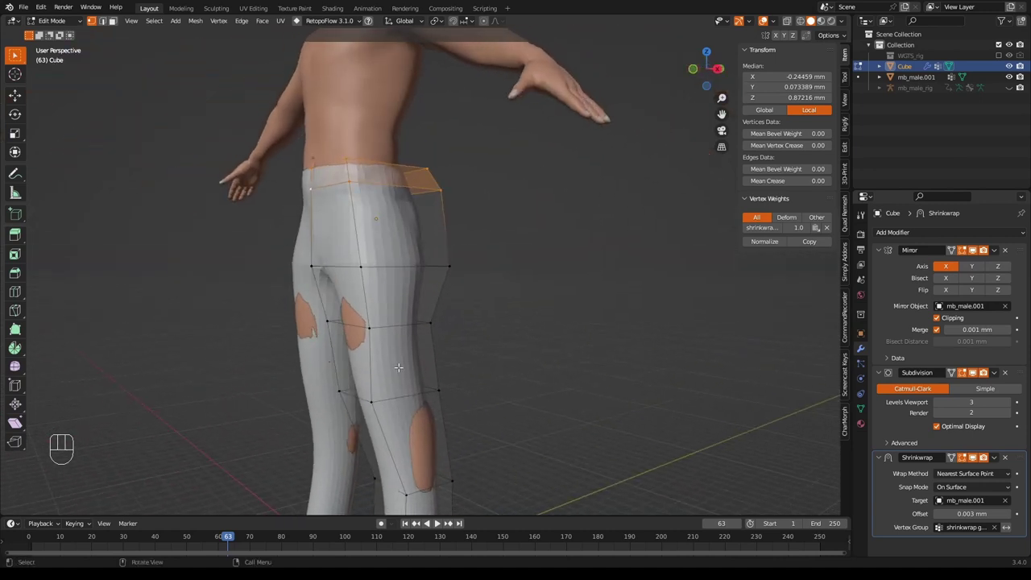
{"action": "key", "text": "2"}
{"action": "left_click", "coordinate": [345, 328]}
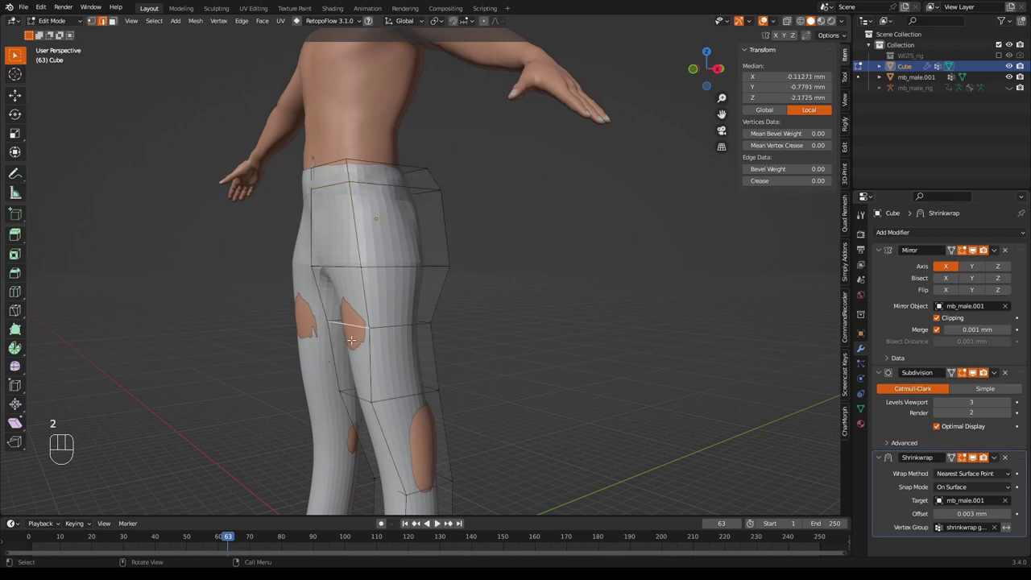
{"action": "key", "text": "g"}
{"action": "key", "text": "y"}
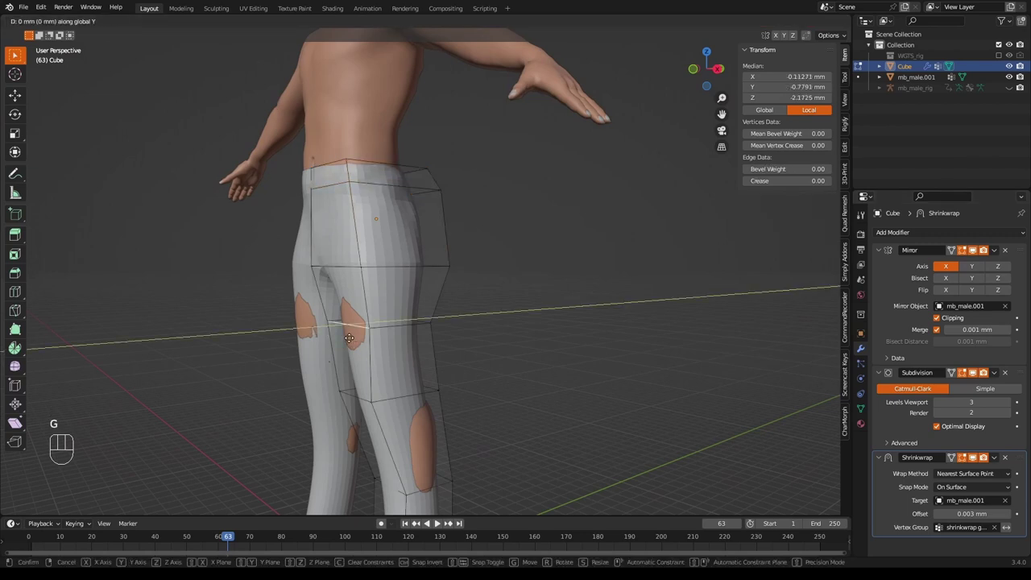
{"action": "left_click", "coordinate": [343, 338]}
Move the inner thigh edge along the X axis toward the other leg to cover the exposed inner thigh
{"action": "middle_click_drag", "start_coordinate": [526, 383], "coordinate": [370, 360]}
{"action": "scroll", "coordinate": [483, 375], "scroll_direction": "up", "scroll_amount": 3}
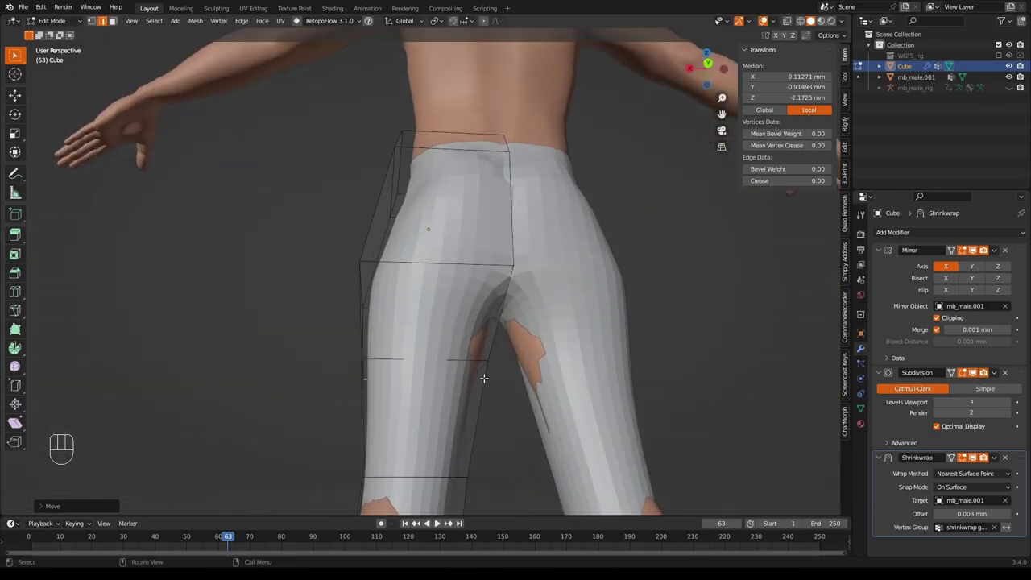
{"action": "middle_click_drag", "start_coordinate": [483, 375], "coordinate": [446, 400]}
{"action": "left_click", "coordinate": [517, 351]}
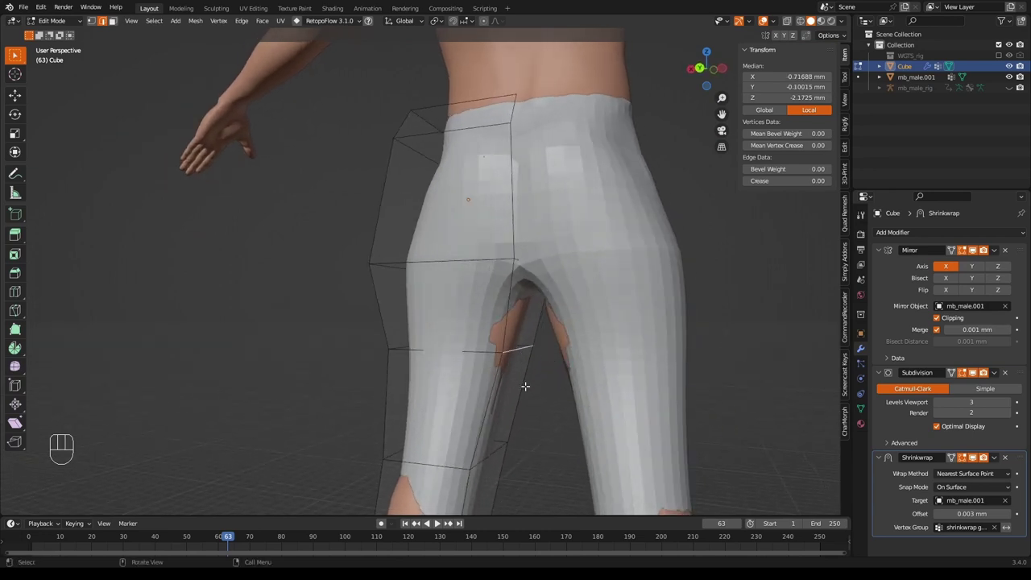
{"action": "key", "text": "g"}
{"action": "key", "text": "x"}
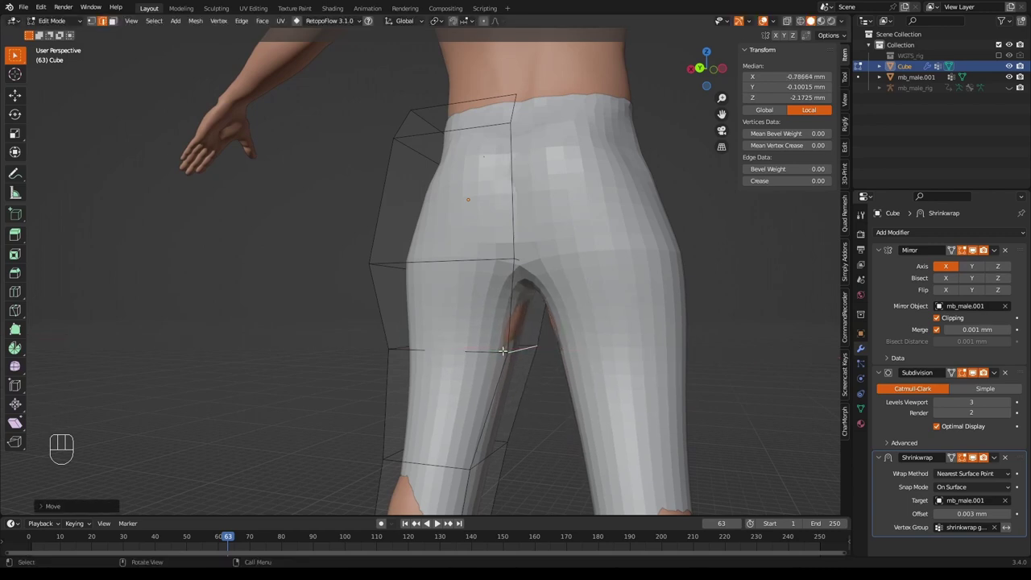
Try adding a loop cut around the upper thigh and scaling it, and undo both
{"action": "key", "text": "ctrl+r"}
{"action": "left_click", "coordinate": [504, 327]}
{"action": "left_click", "coordinate": [515, 339]}
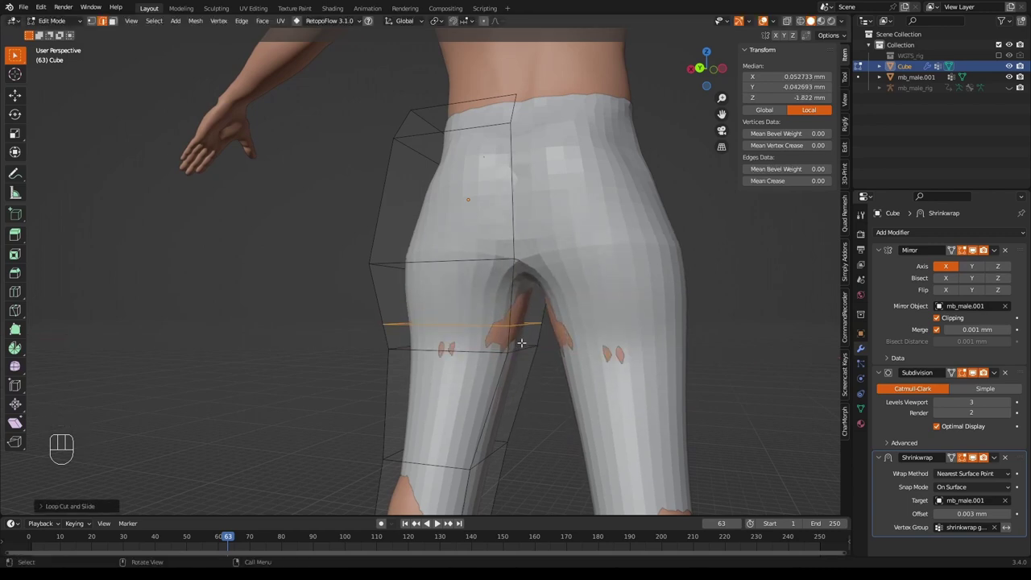
{"action": "key", "text": "s"}
{"action": "key", "text": "ctrl+z"}
{"action": "key", "text": "ctrl+z"}
Reposition the inner thigh edge freely to close the remaining gap between the trousers and the inner thigh
{"action": "middle_click_drag", "start_coordinate": [524, 345], "coordinate": [552, 386]}
{"action": "key", "text": "g"}
{"action": "left_click", "coordinate": [519, 354]}
Move the outer and back faces of the lower leg outward so the trousers clear the calf
{"action": "key", "text": "3"}
{"action": "left_click", "coordinate": [395, 402]}
{"action": "key", "text": "g"}
{"action": "key", "text": "x"}
{"action": "left_click", "coordinate": [398, 409]}
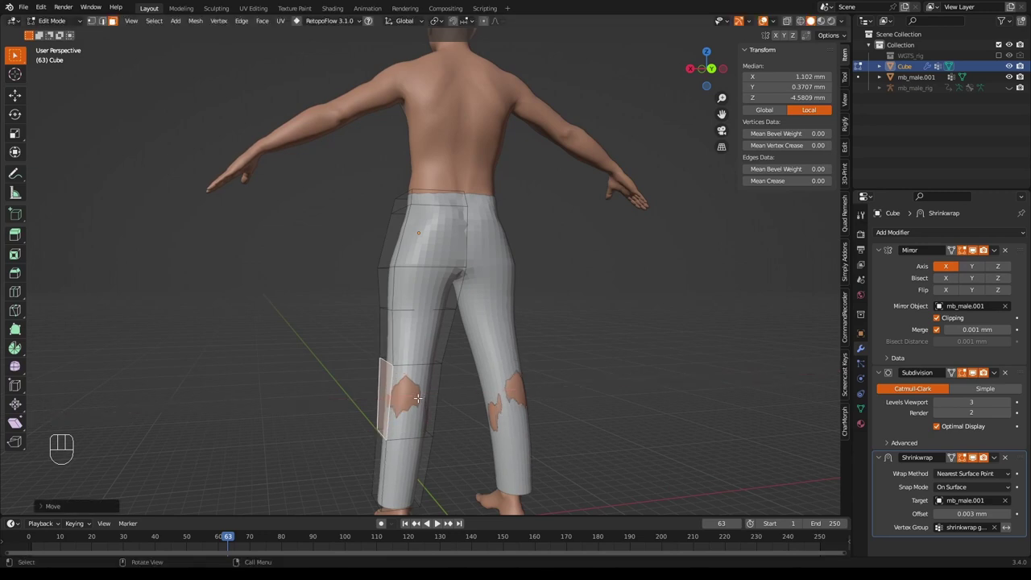
{"action": "middle_click_drag", "start_coordinate": [398, 410], "coordinate": [451, 441]}
{"action": "key", "text": "g"}
{"action": "left_click", "coordinate": [468, 437]}
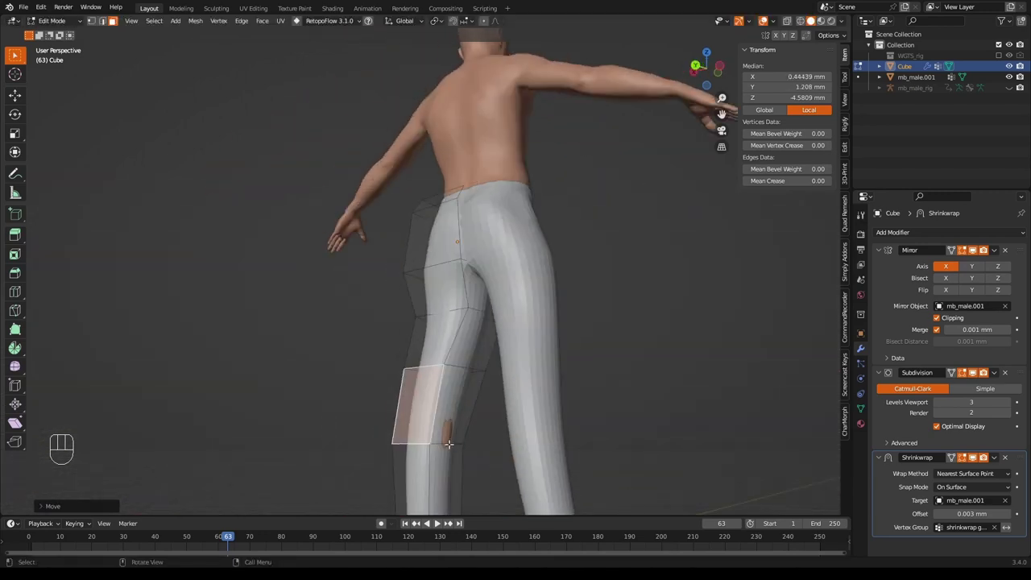
Move the inner calf edge inward along the X axis until the trousers cover the exposed inner calf
{"action": "key", "text": "2"}
{"action": "left_click", "coordinate": [451, 441]}
{"action": "key", "text": "g"}
{"action": "key", "text": "x"}
{"action": "left_click", "coordinate": [455, 461]}
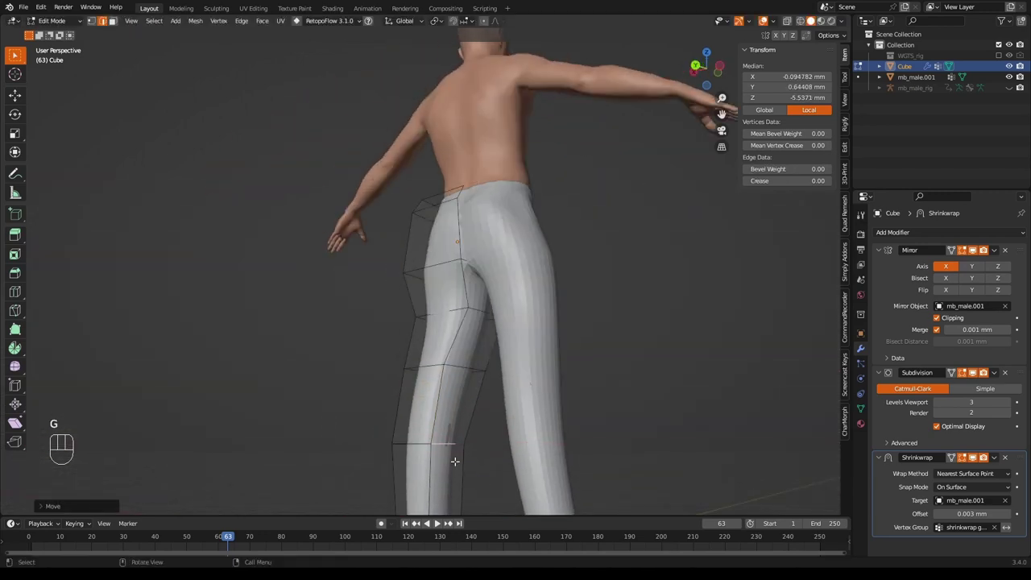
{"action": "key", "text": "g"}
{"action": "key", "text": "x"}
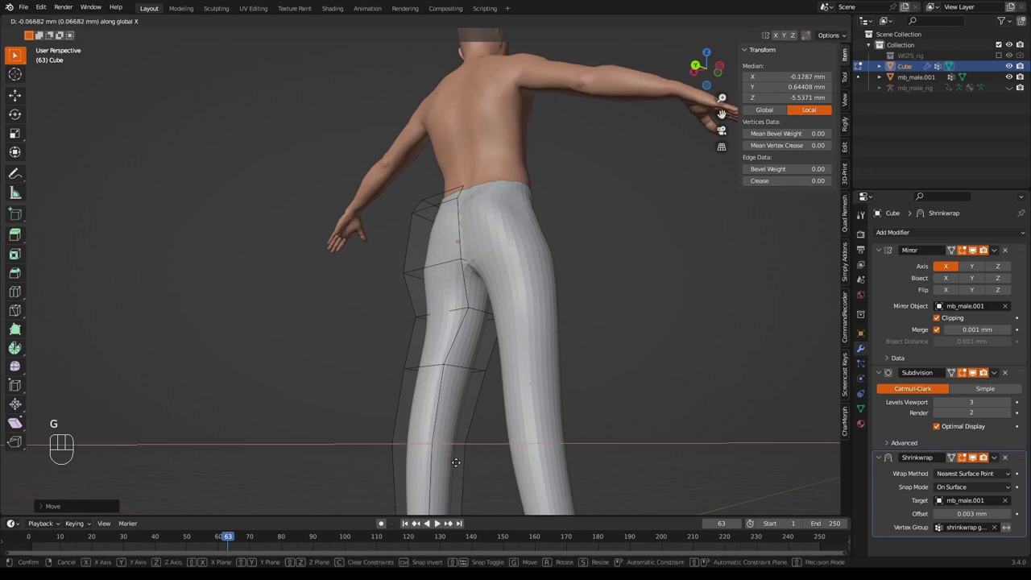
{"action": "left_click", "coordinate": [464, 462]}
Leave mesh editing, add Collision physics to the mb_male.001 body, and return the timeline to frame 1
{"action": "scroll", "coordinate": [584, 432], "scroll_direction": "down", "scroll_amount": 4}
{"action": "middle_click_drag", "start_coordinate": [585, 432], "coordinate": [433, 465]}
{"action": "scroll", "coordinate": [433, 465], "scroll_direction": "up", "scroll_amount": 3}
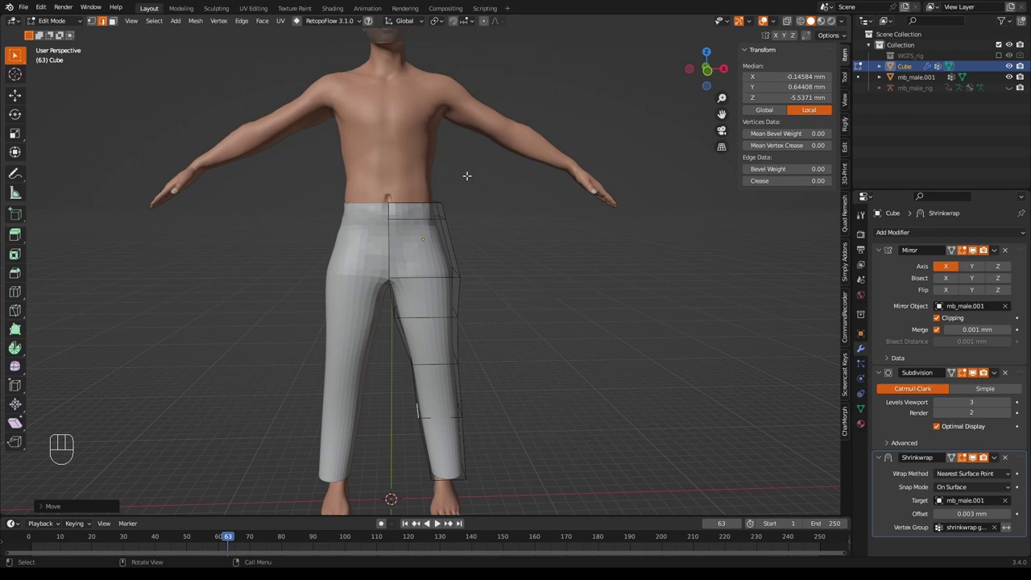
{"action": "key", "text": "Tab"}
{"action": "left_click", "coordinate": [389, 158]}
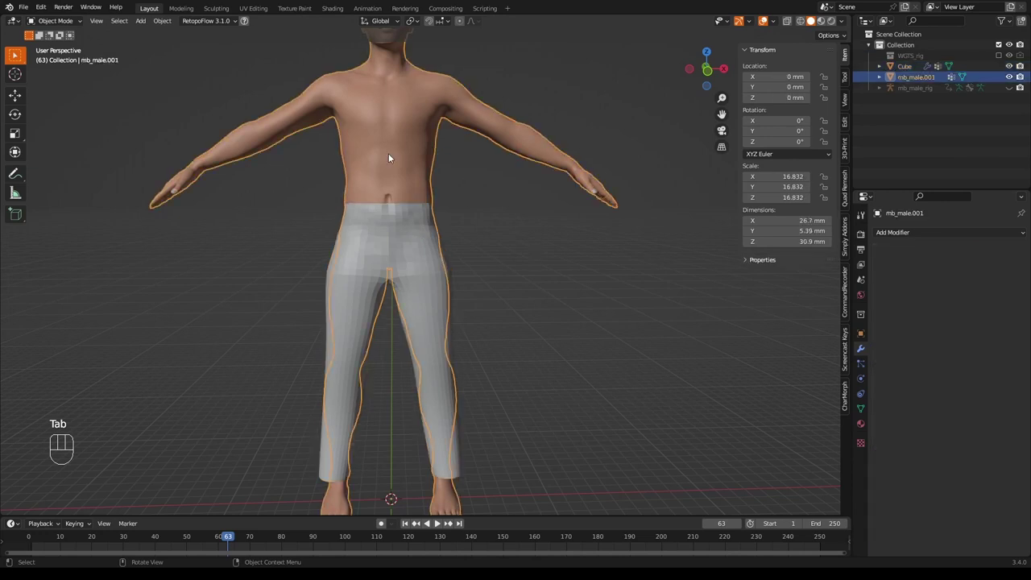
{"action": "left_click", "coordinate": [860, 378]}
{"action": "left_click", "coordinate": [911, 244]}
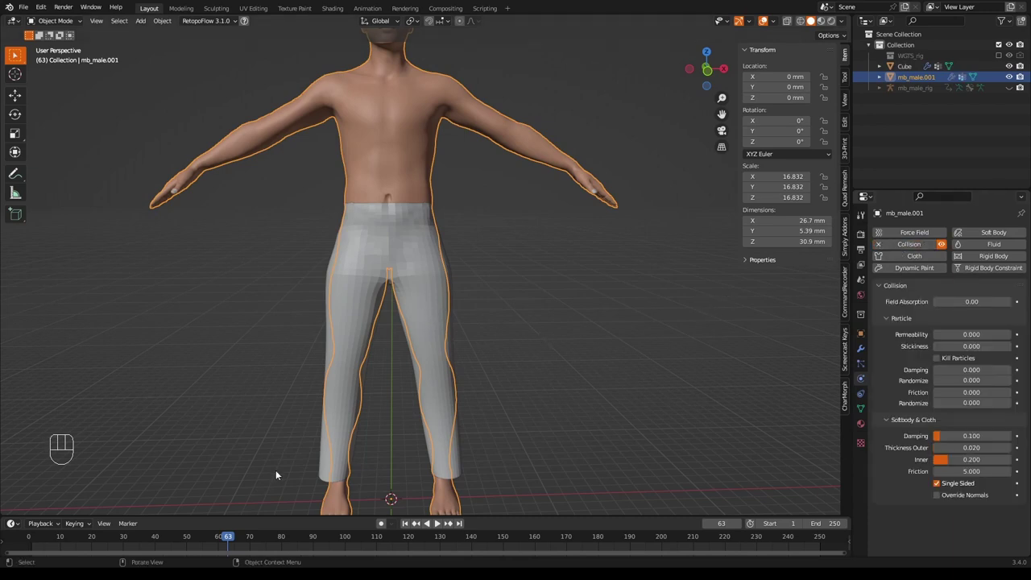
{"action": "left_click", "coordinate": [405, 523]}
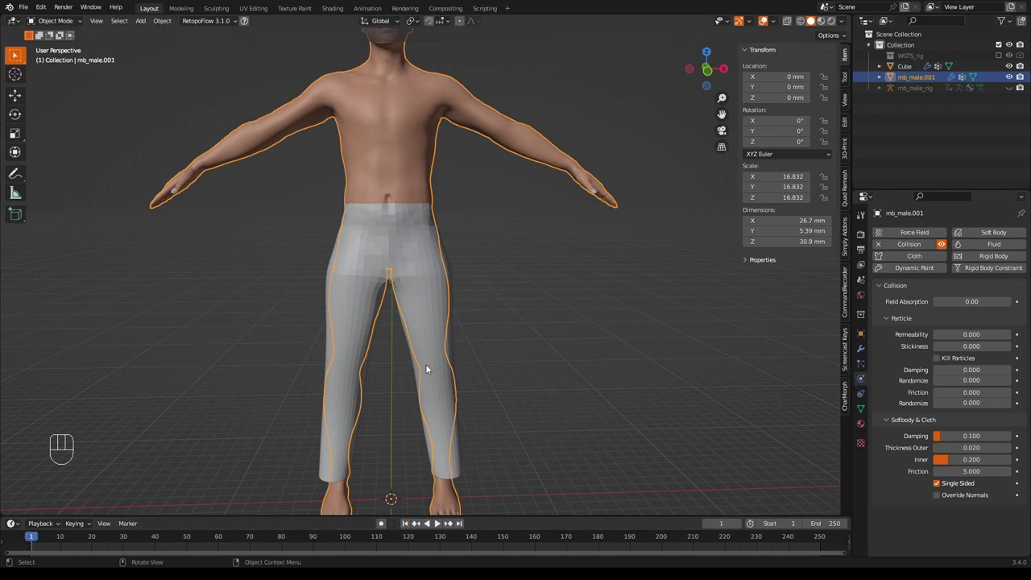
Add Cloth physics to the trousers and set the simulation's quality steps to 8
{"action": "left_click", "coordinate": [426, 322]}
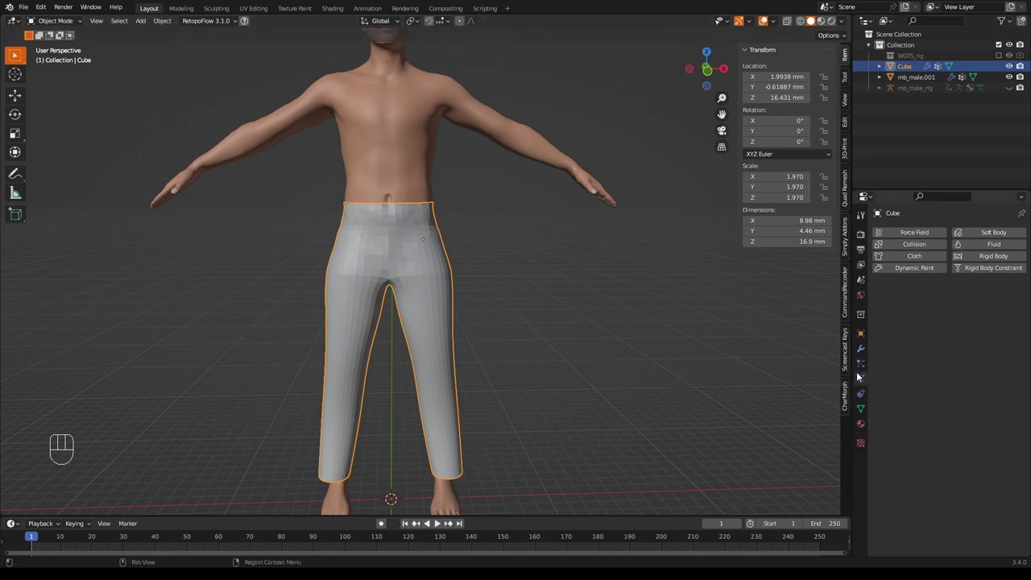
{"action": "left_click", "coordinate": [909, 256]}
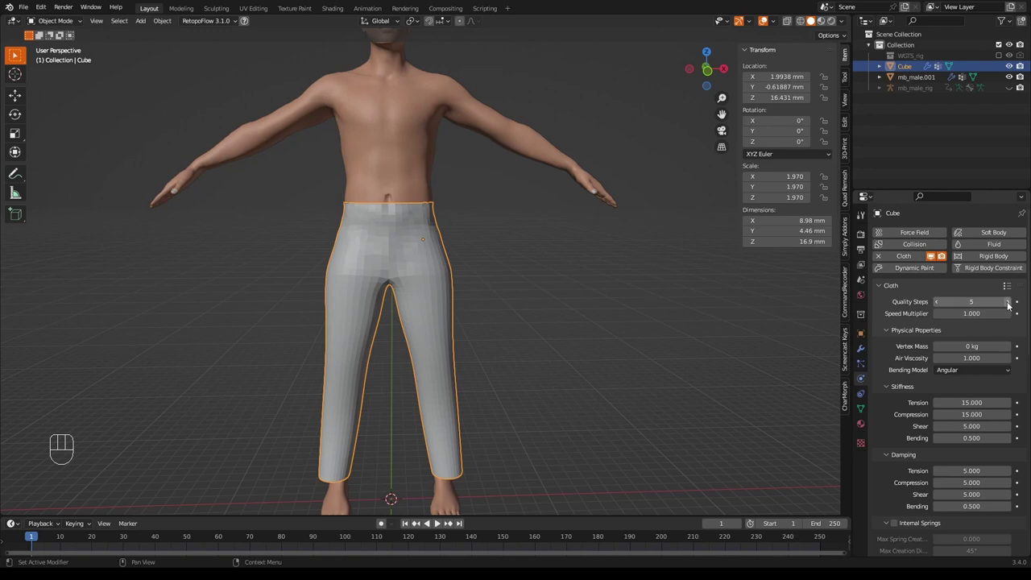
{"action": "left_click_drag", "start_coordinate": [1002, 301], "coordinate": [1017, 302]}
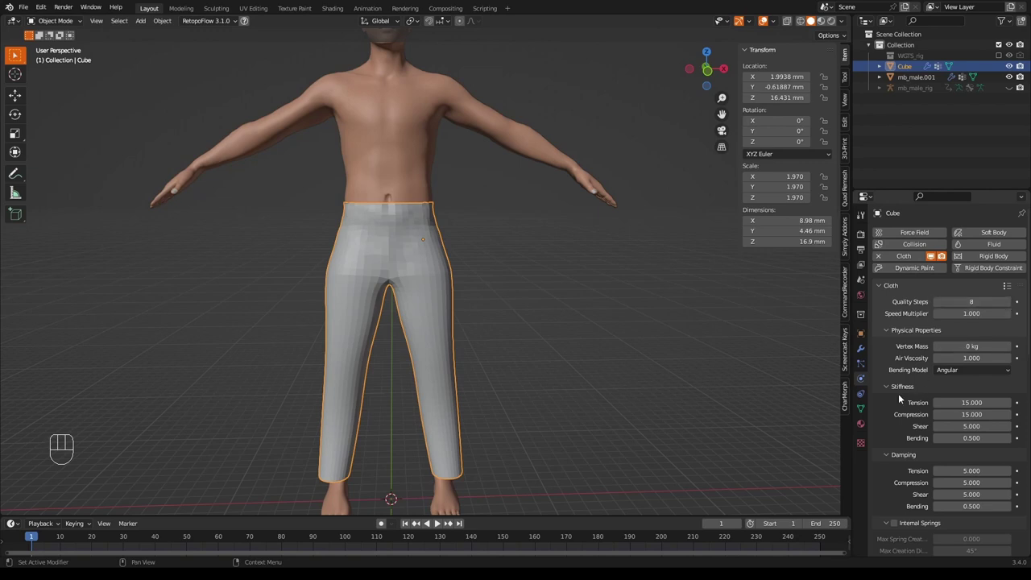
Assign Pin group as the cloth's pin group and enable self collisions for the trousers
{"action": "scroll", "coordinate": [900, 395], "scroll_direction": "down", "scroll_amount": 8}
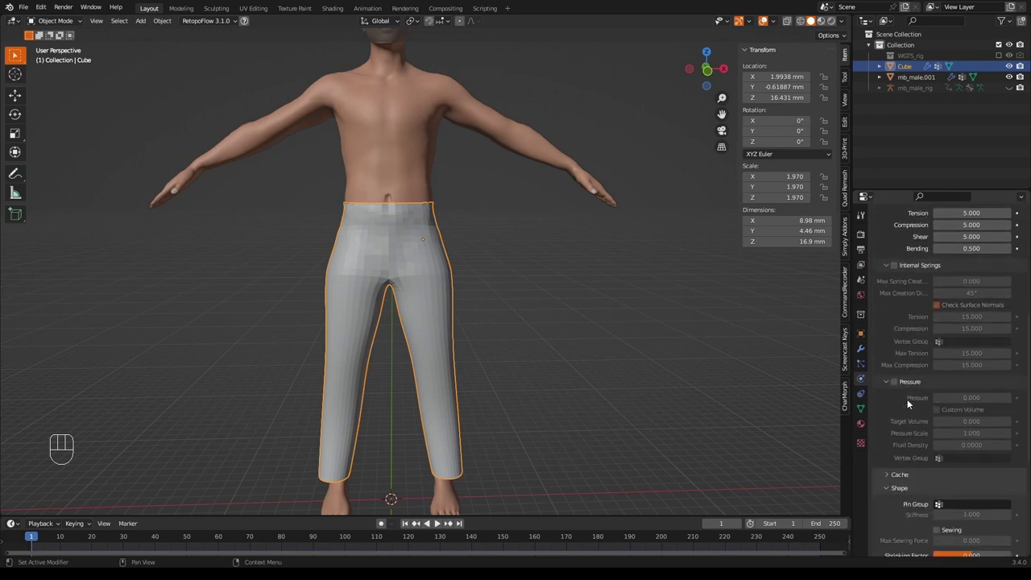
{"action": "scroll", "coordinate": [907, 398], "scroll_direction": "down", "scroll_amount": 5}
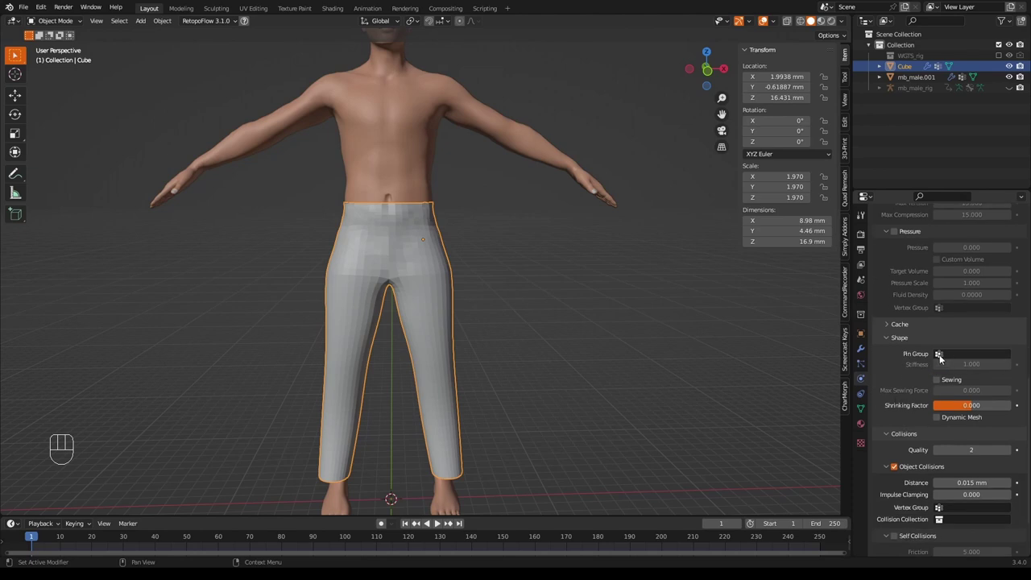
{"action": "left_click", "coordinate": [940, 355]}
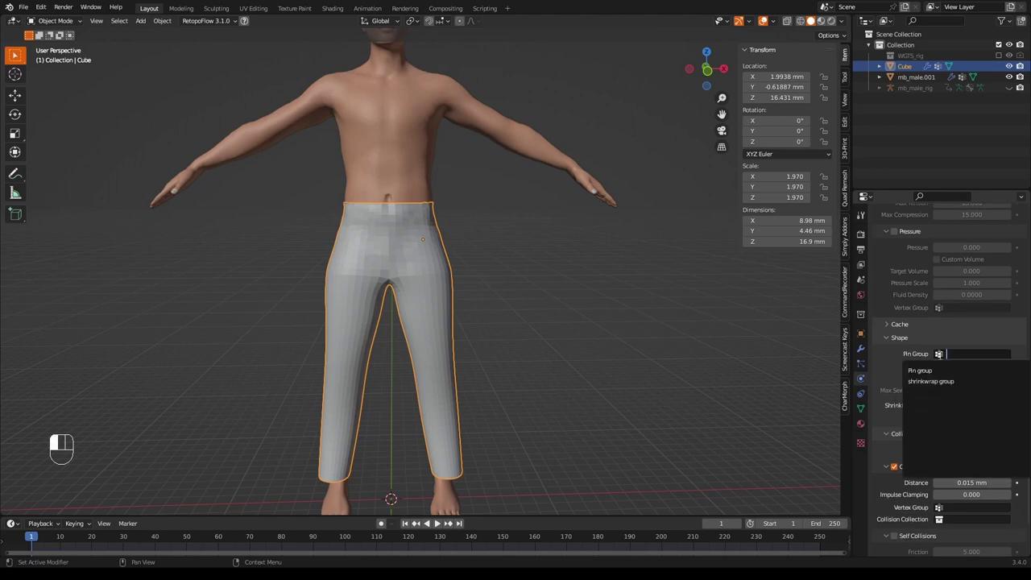
{"action": "left_click", "coordinate": [932, 370]}
{"action": "scroll", "coordinate": [903, 377], "scroll_direction": "down", "scroll_amount": 2}
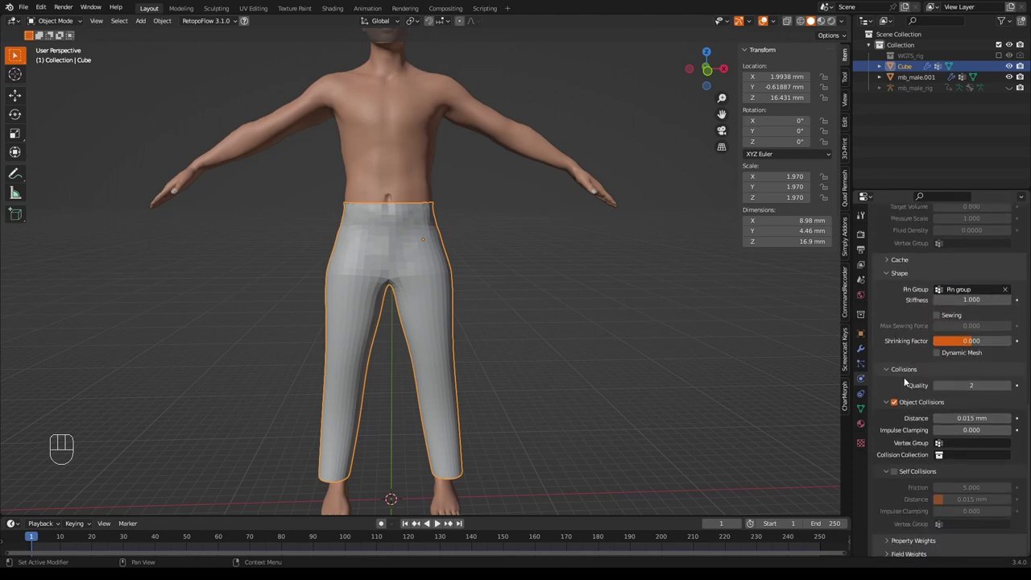
{"action": "scroll", "coordinate": [910, 386], "scroll_direction": "down", "scroll_amount": 1}
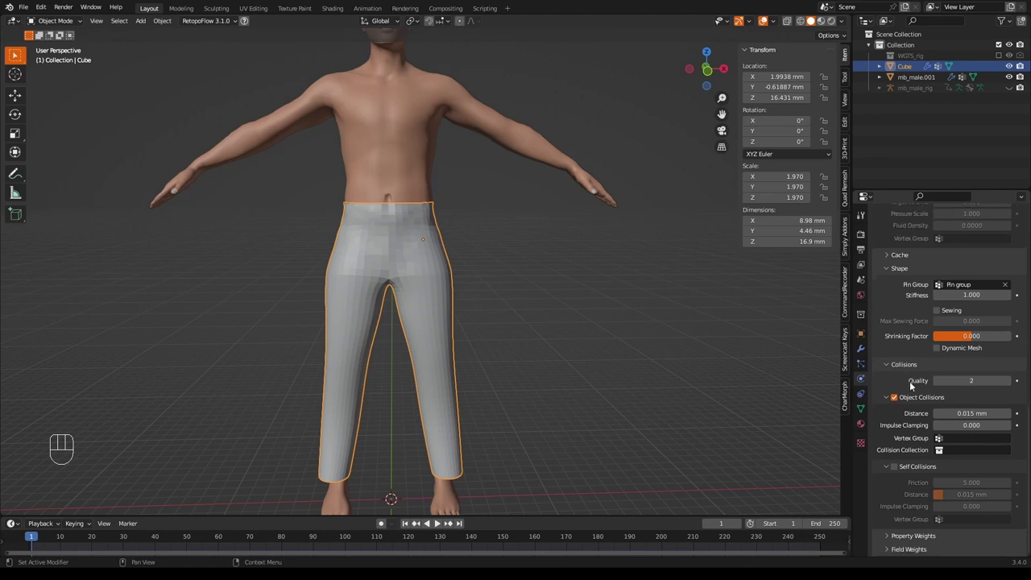
{"action": "left_click", "coordinate": [894, 466]}
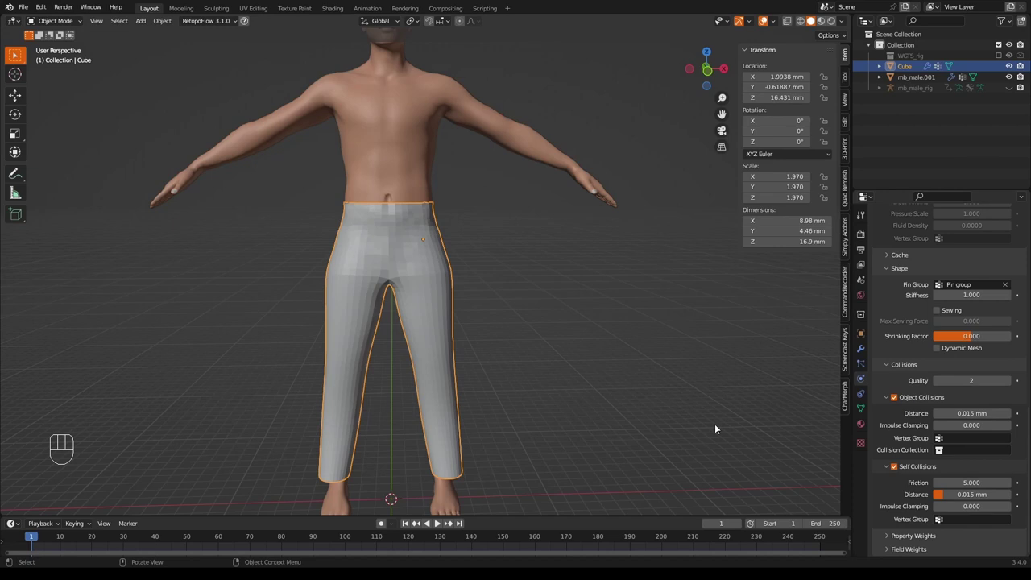
Play the cloth simulation to about frame 118 to check how the trousers drape, then return to frame 1
{"action": "middle_click_drag", "start_coordinate": [678, 349], "coordinate": [649, 372]}
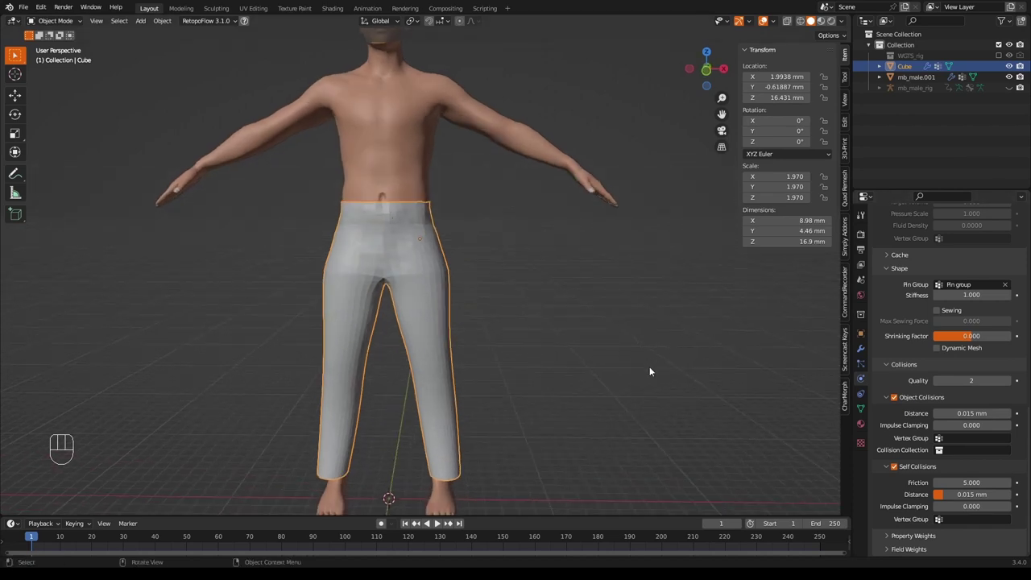
{"action": "left_click", "coordinate": [434, 523]}
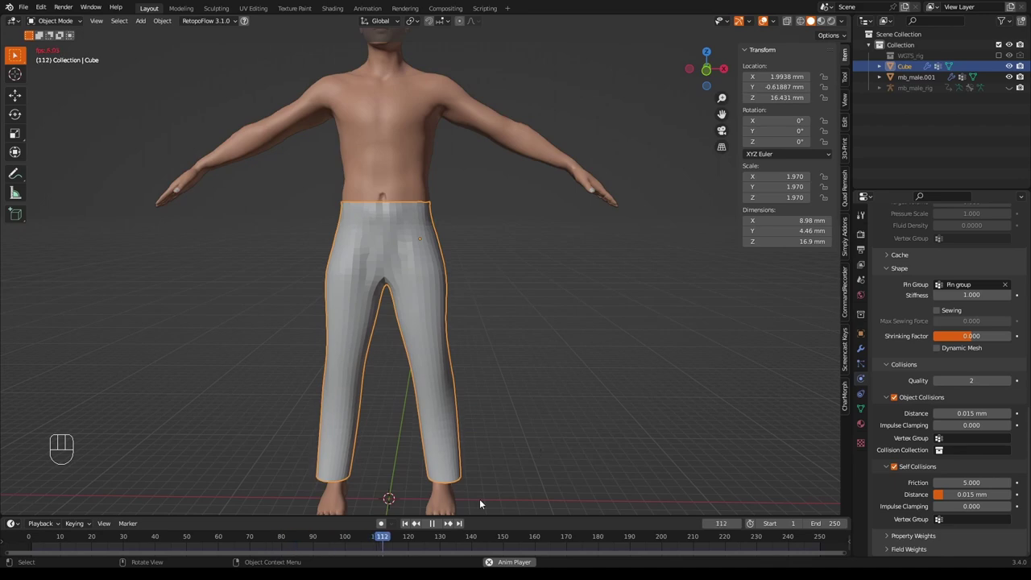
{"action": "key", "text": "space"}
{"action": "middle_click_drag", "start_coordinate": [513, 486], "coordinate": [547, 432]}
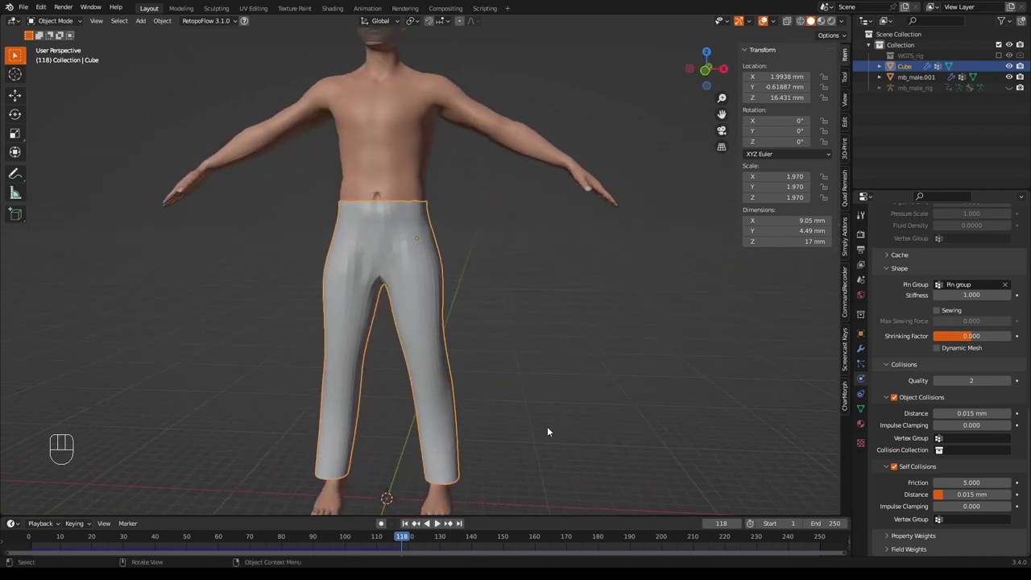
{"action": "left_click", "coordinate": [405, 523]}
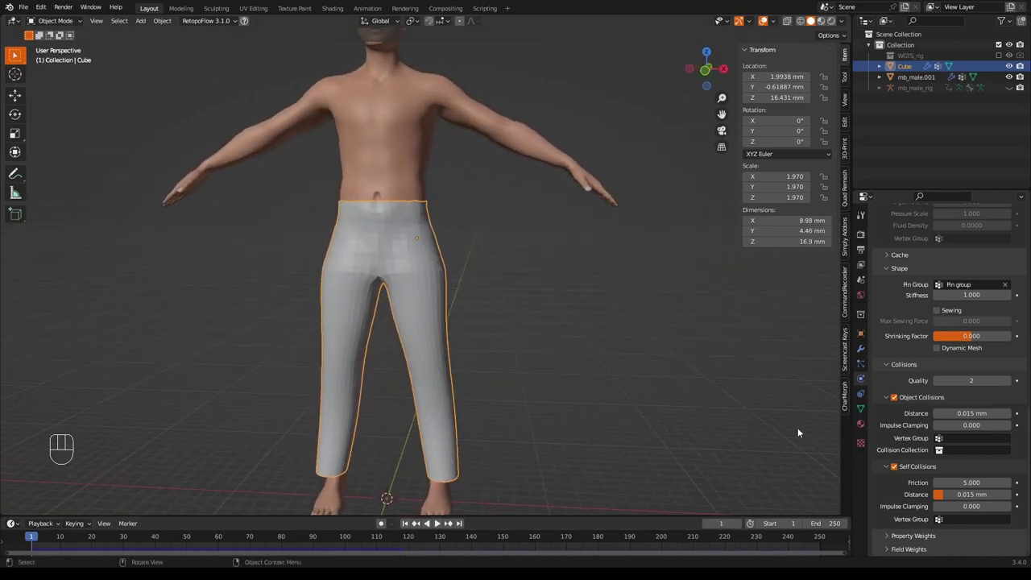
Raise the trousers' viewport subdivision level to 4 and run the cloth simulation up to frame 40
{"action": "left_click", "coordinate": [859, 349]}
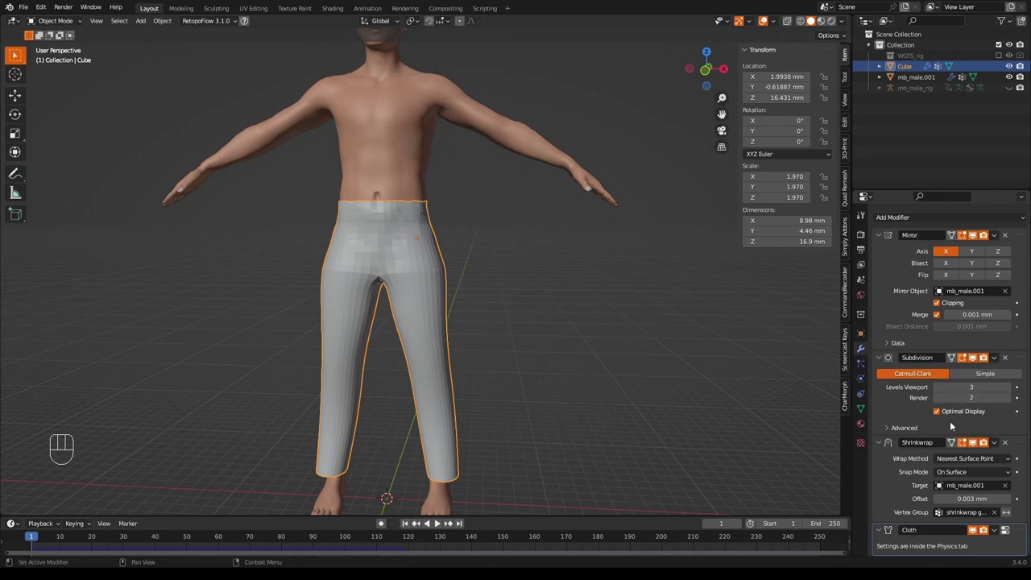
{"action": "left_click", "coordinate": [1010, 388]}
{"action": "left_click", "coordinate": [434, 524]}
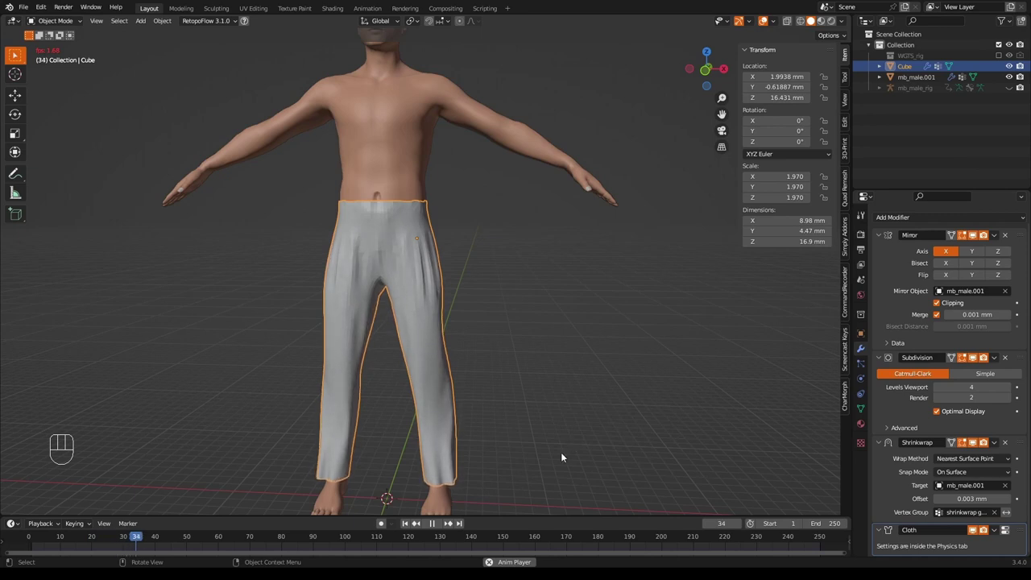
{"action": "left_click", "coordinate": [432, 523]}
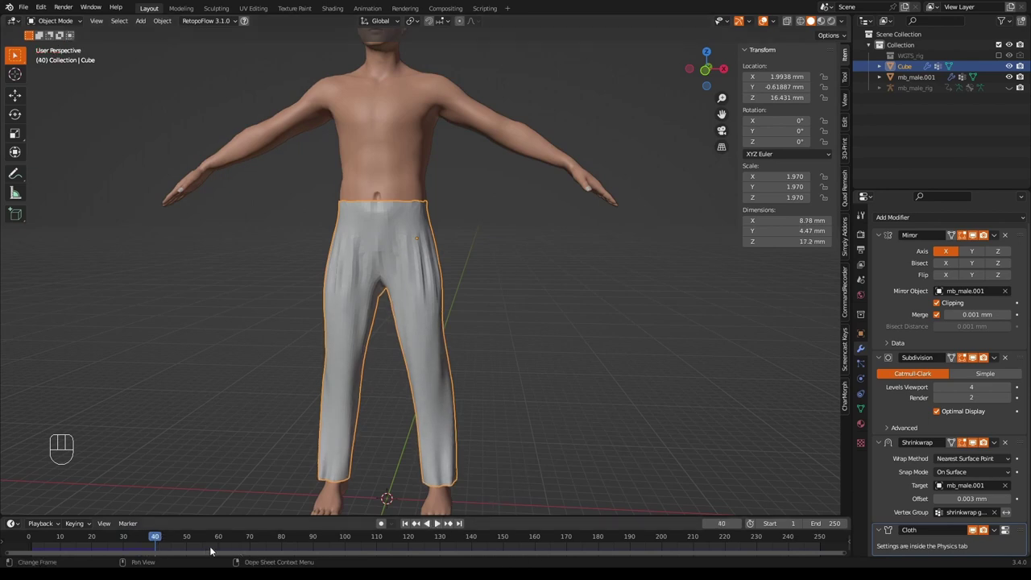
{"action": "mouse_move", "coordinate": [615, 370]}
{"action": "middle_mouse_down"}
{"action": "mouse_move", "coordinate": [459, 386]}
{"action": "mouse_move", "coordinate": [389, 367]}
{"action": "mouse_move", "coordinate": [387, 352]}
{"action": "mouse_move", "coordinate": [393, 366]}
{"action": "mouse_move", "coordinate": [480, 380]}
{"action": "mouse_move", "coordinate": [627, 363]}
{"action": "middle_mouse_up"}
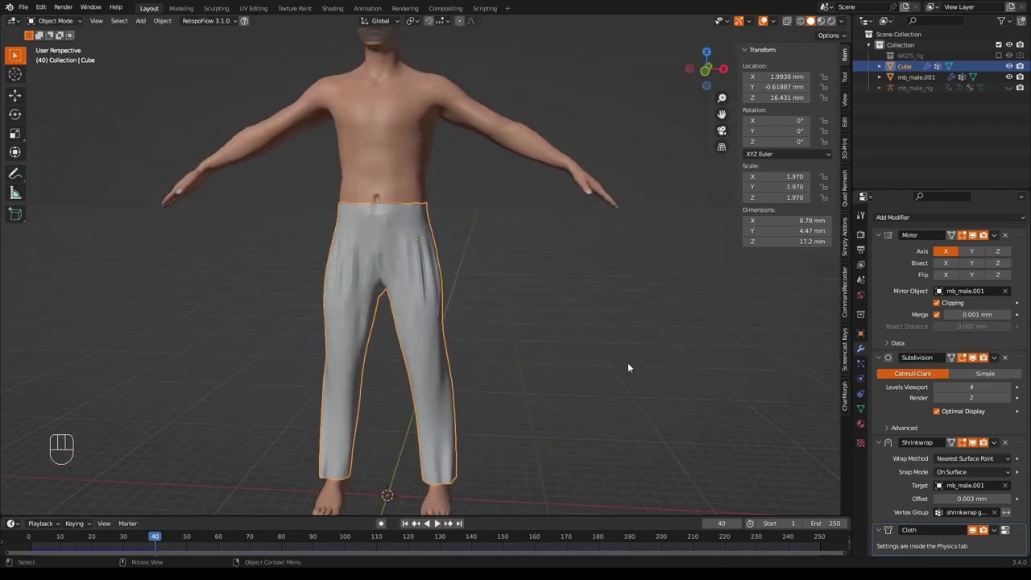
Set the timeline's end frame to 40
{"action": "left_click", "coordinate": [835, 525]}
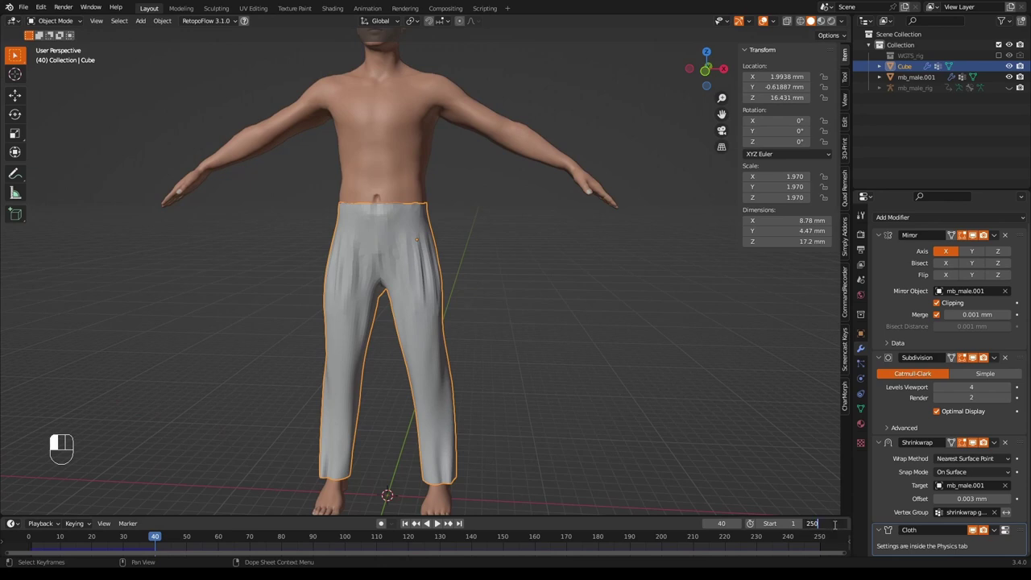
{"action": "key", "text": "BackSpace"}
{"action": "key", "text": "BackSpace"}
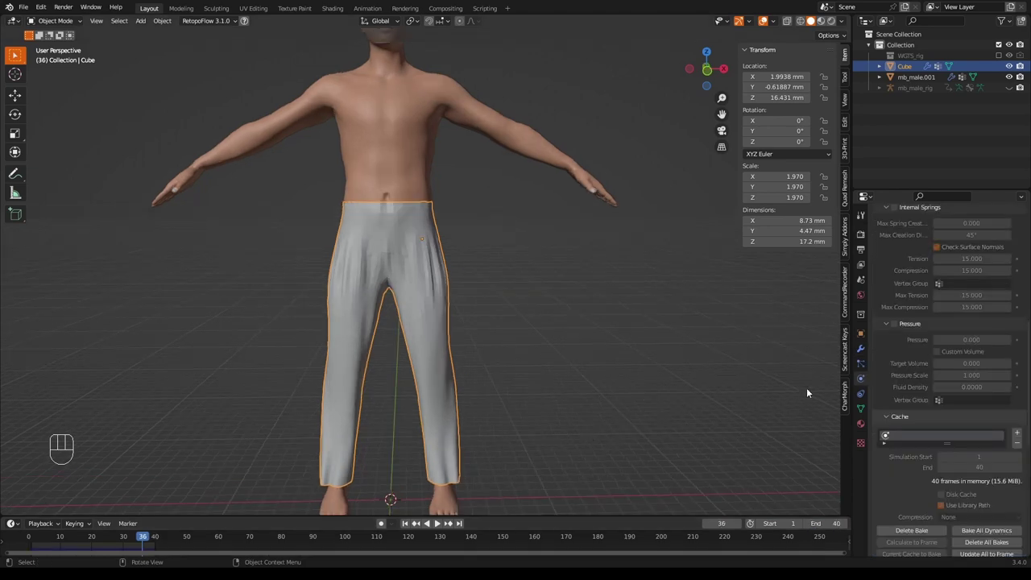
Apply the trousers' Mirror, Subdivision, Shrinkwrap and Cloth modifiers in that order at frame 36
{"action": "left_click", "coordinate": [860, 347]}
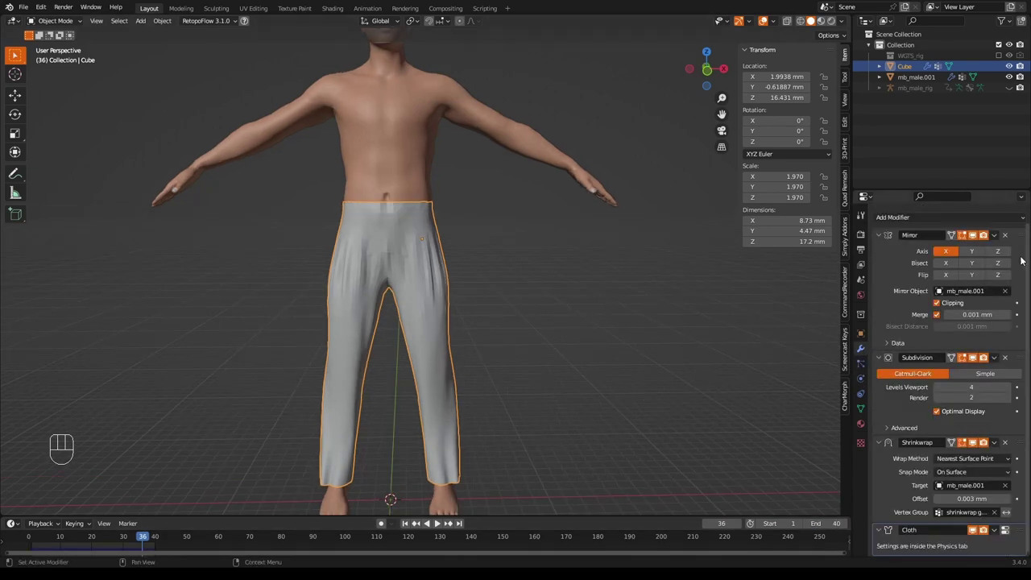
{"action": "left_click", "coordinate": [996, 235]}
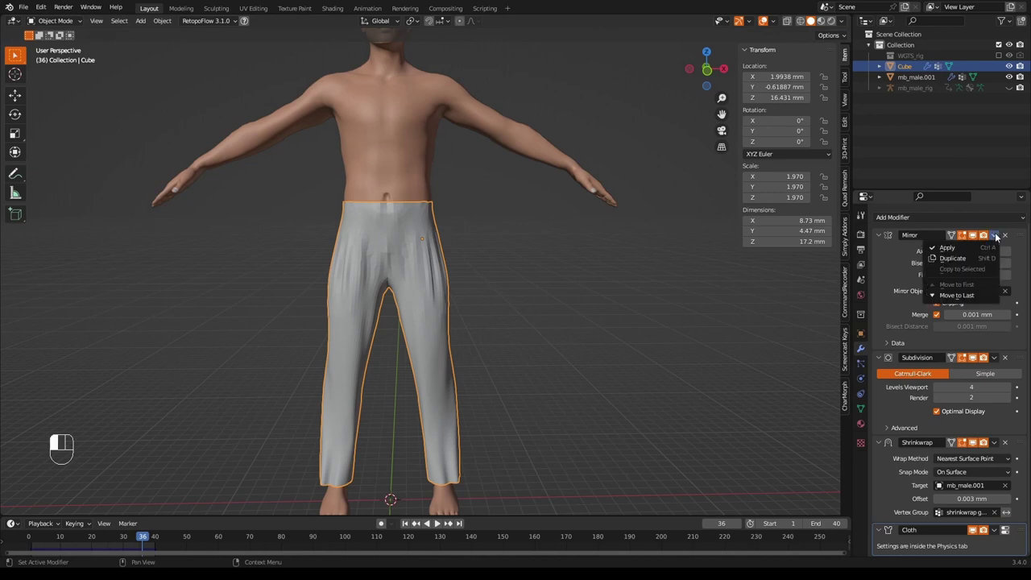
{"action": "left_click", "coordinate": [992, 246]}
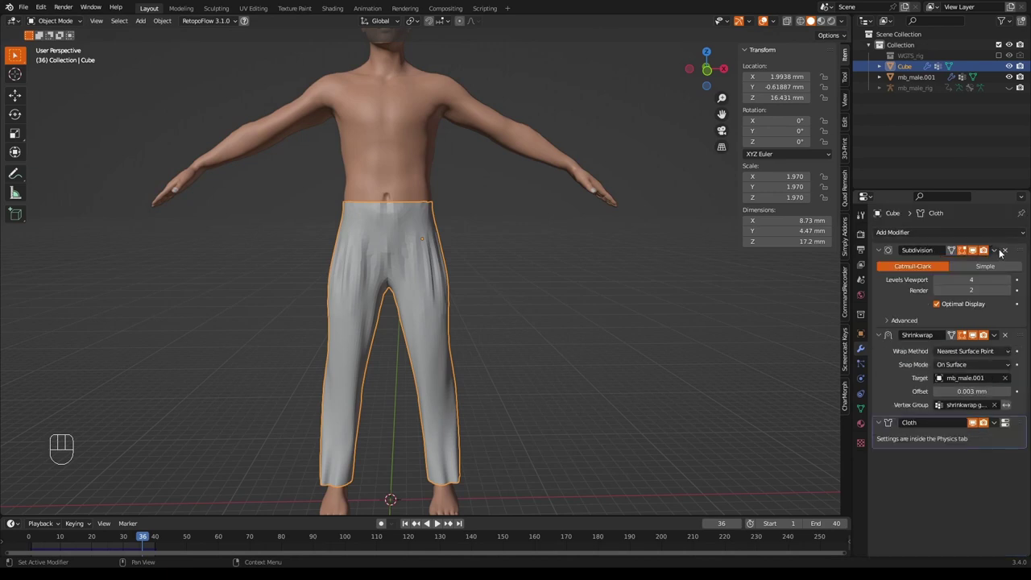
{"action": "left_click", "coordinate": [996, 251]}
{"action": "left_click", "coordinate": [987, 262]}
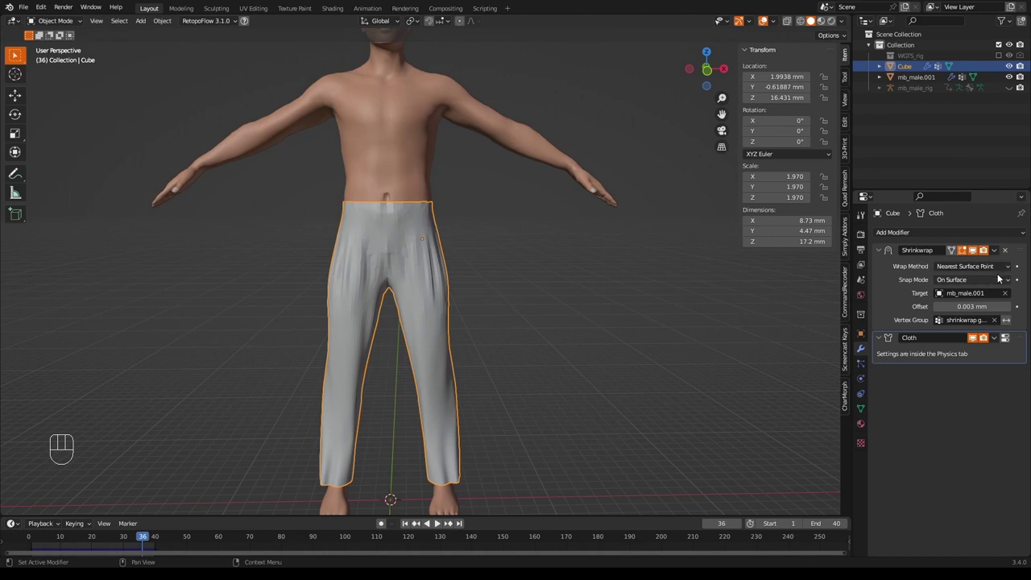
{"action": "left_click", "coordinate": [993, 250]}
{"action": "left_click", "coordinate": [961, 266]}
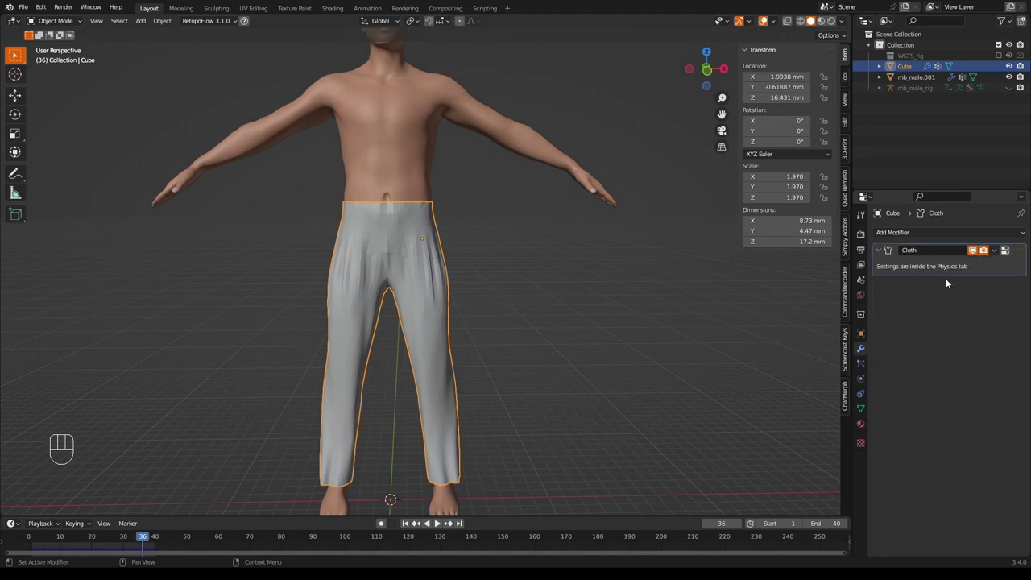
{"action": "left_click", "coordinate": [993, 251]}
{"action": "left_click", "coordinate": [958, 263]}
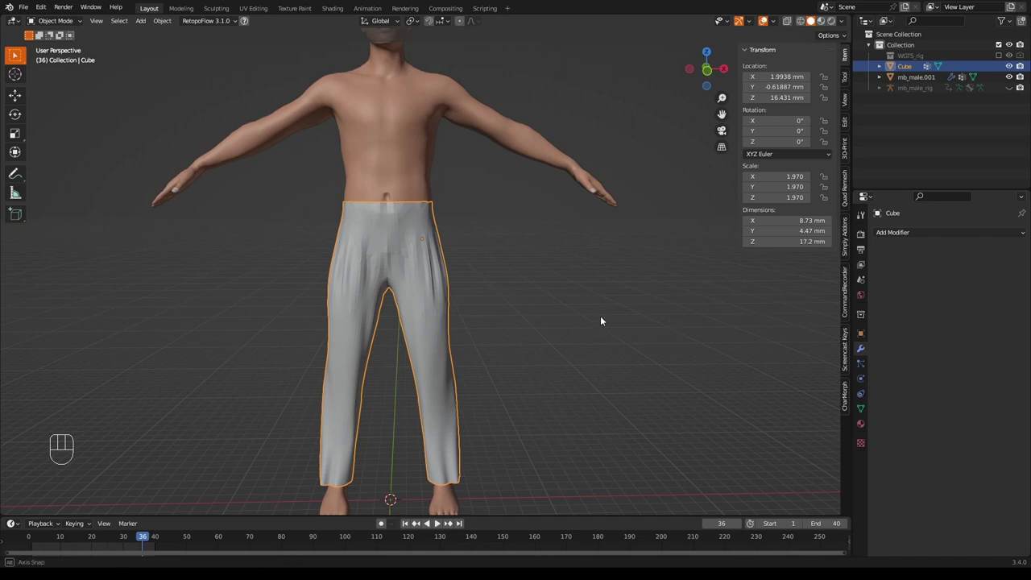
Switch the trousers to Sculpt Mode and choose the Smooth brush with a strength of 0.312
{"action": "mouse_move", "coordinate": [600, 316]}
{"action": "middle_mouse_down"}
{"action": "mouse_move", "coordinate": [571, 331]}
{"action": "mouse_move", "coordinate": [604, 326]}
{"action": "mouse_move", "coordinate": [596, 322]}
{"action": "middle_mouse_up"}
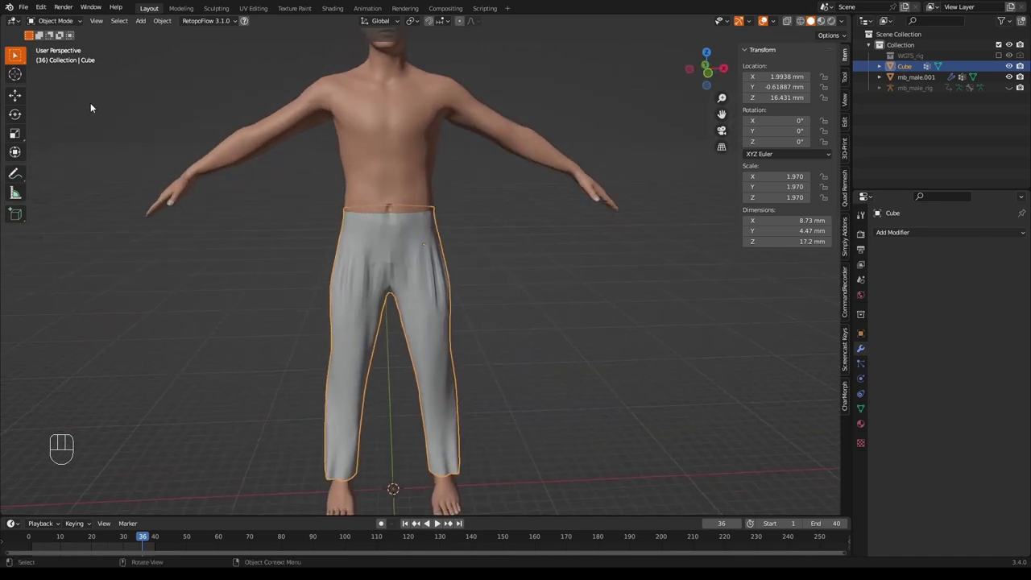
{"action": "left_click", "coordinate": [52, 21]}
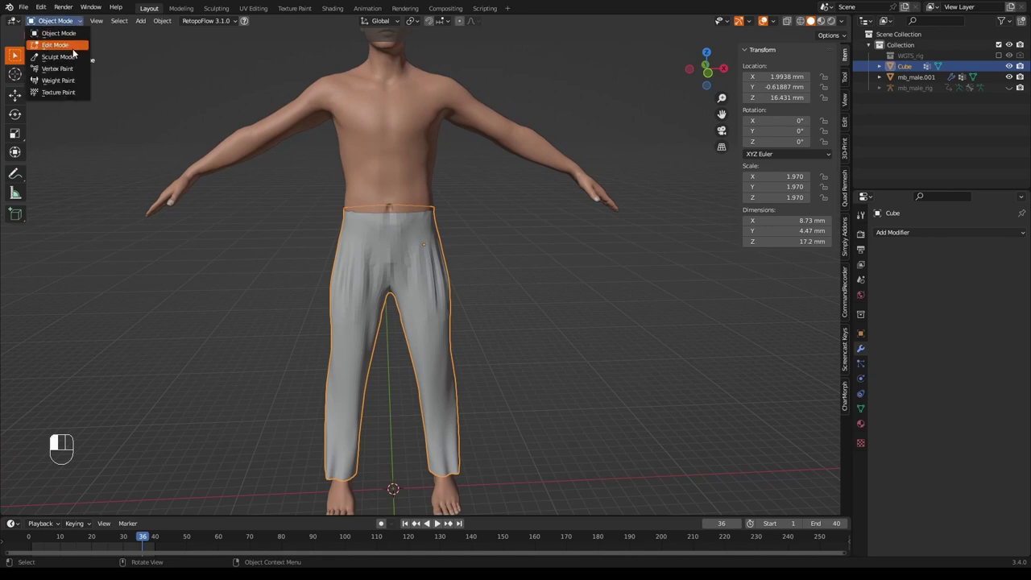
{"action": "left_click", "coordinate": [65, 56]}
{"action": "middle_click_drag", "start_coordinate": [451, 217], "coordinate": [525, 195]}
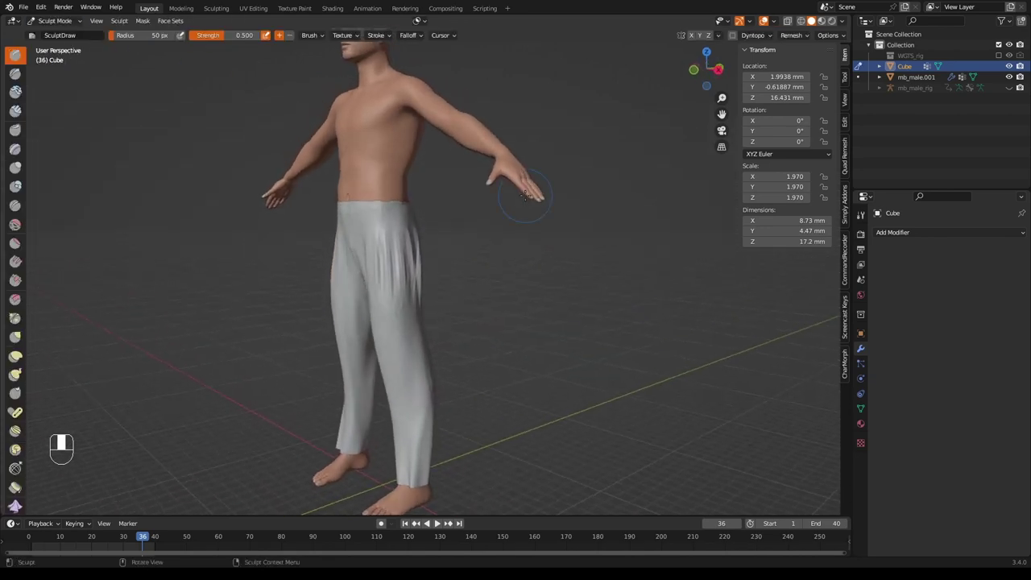
{"action": "scroll", "coordinate": [515, 241], "scroll_direction": "up", "scroll_amount": 3}
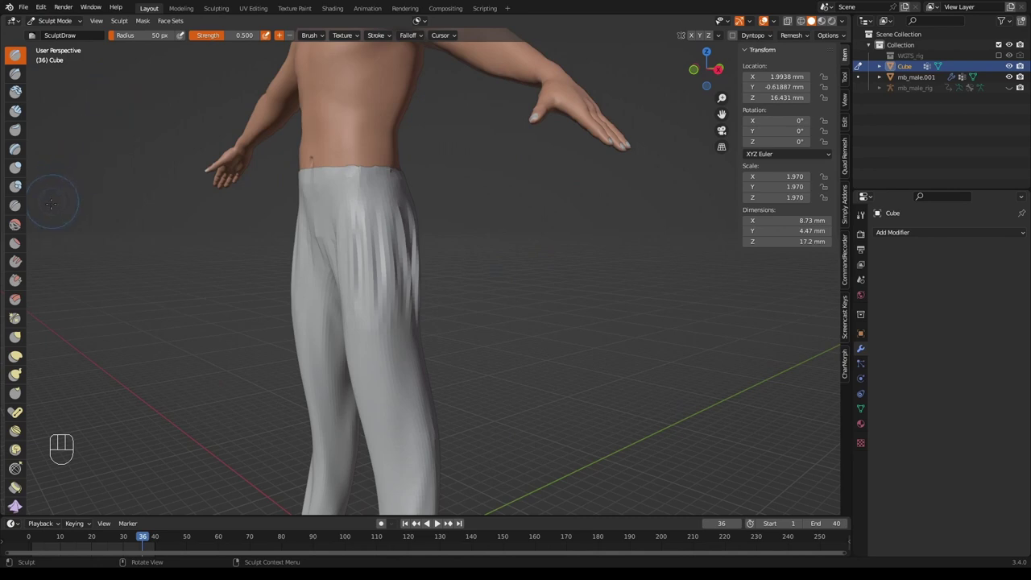
{"action": "left_click", "coordinate": [15, 224]}
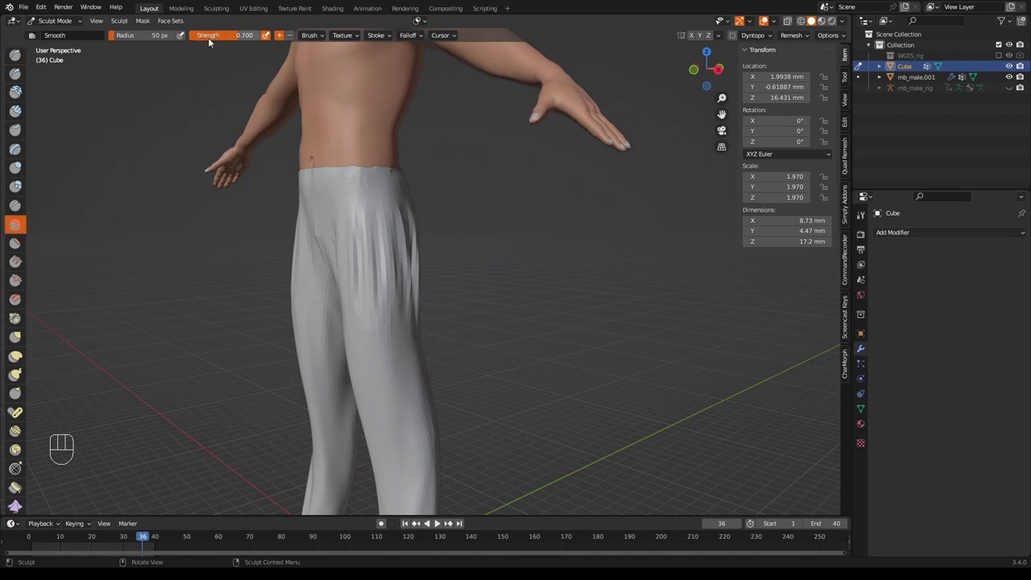
{"action": "left_click_drag", "start_coordinate": [233, 34], "coordinate": [214, 34]}
Enlarge the Smooth brush to a radius of 80 px and soften the sharp folds at the front of the left hip
{"action": "middle_click_drag", "start_coordinate": [339, 273], "coordinate": [394, 273]}
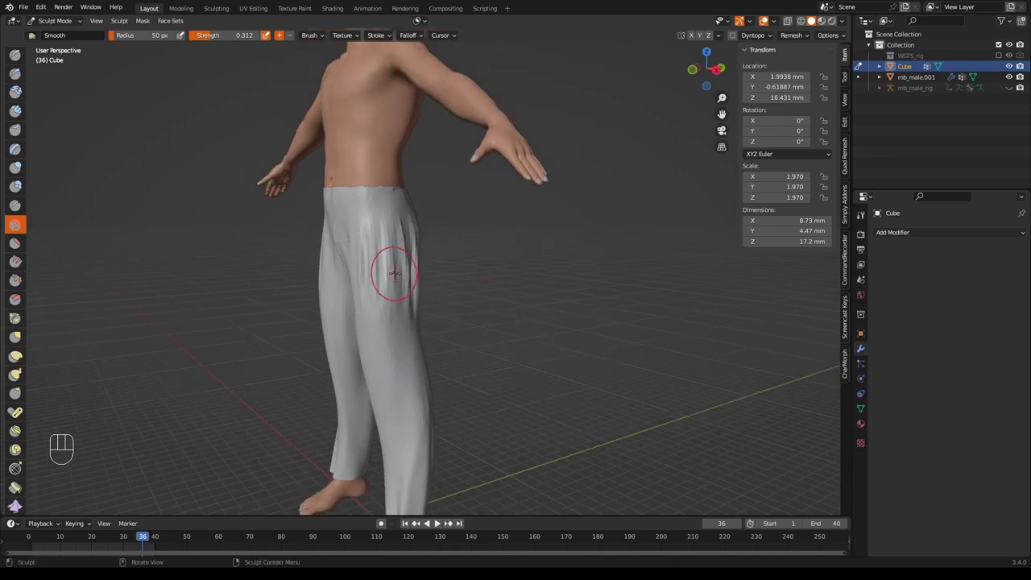
{"action": "key", "text": "f"}
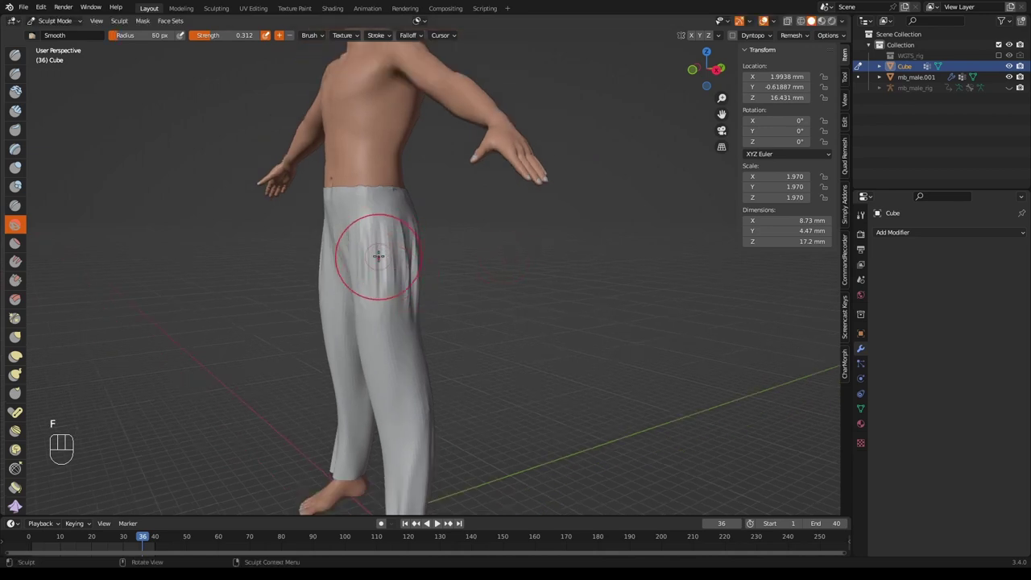
{"action": "mouse_move", "coordinate": [378, 256]}
{"action": "left_mouse_down"}
{"action": "mouse_move", "coordinate": [392, 309]}
{"action": "mouse_move", "coordinate": [391, 266]}
{"action": "left_mouse_up"}
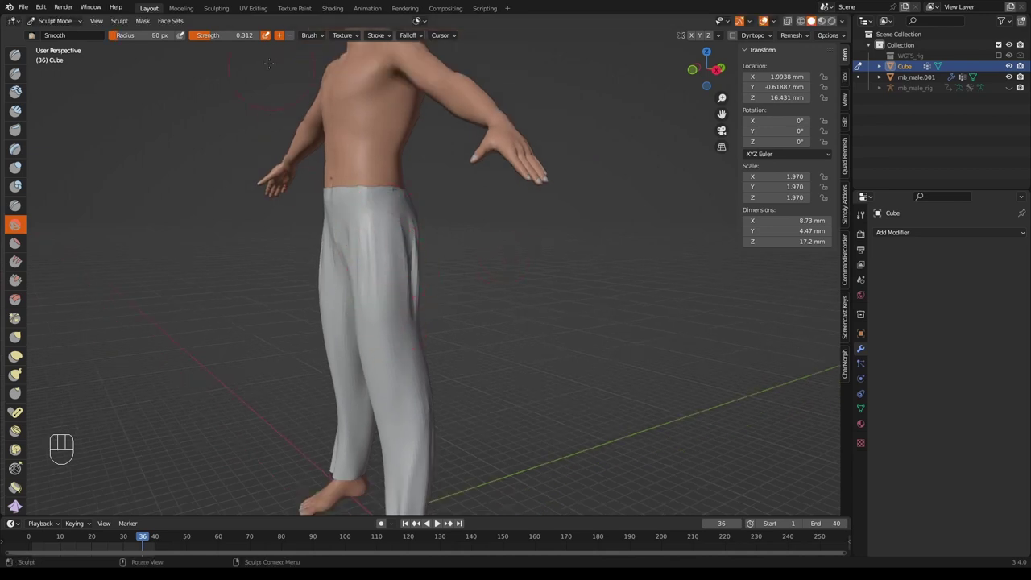
Set the Smooth brush to strength 0.290 and radius 57 px, and soften the folds along the trousers' left hip
{"action": "left_click_drag", "start_coordinate": [212, 36], "coordinate": [206, 35]}
{"action": "mouse_move", "coordinate": [362, 242]}
{"action": "middle_mouse_down"}
{"action": "mouse_move", "coordinate": [306, 241]}
{"action": "mouse_move", "coordinate": [384, 227]}
{"action": "middle_mouse_up"}
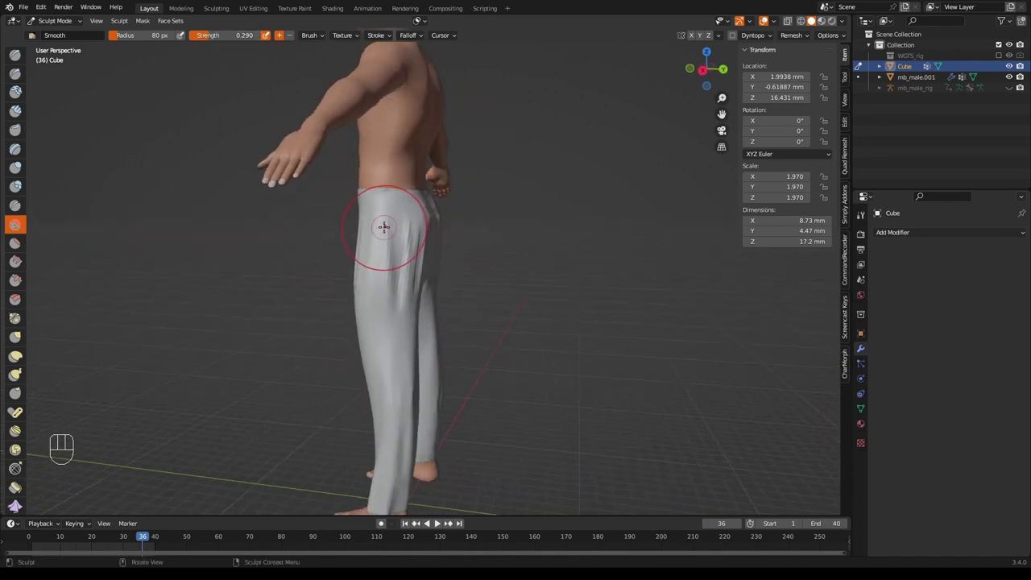
{"action": "key", "text": "f"}
{"action": "left_click", "coordinate": [402, 252]}
{"action": "mouse_move", "coordinate": [404, 260]}
{"action": "left_mouse_down"}
{"action": "mouse_move", "coordinate": [398, 228]}
{"action": "mouse_move", "coordinate": [402, 269]}
{"action": "mouse_move", "coordinate": [385, 361]}
{"action": "mouse_move", "coordinate": [383, 202]}
{"action": "left_mouse_up"}
Smooth the fabric across the seat just below the back of the waistband
{"action": "mouse_move", "coordinate": [383, 176]}
{"action": "middle_mouse_down"}
{"action": "mouse_move", "coordinate": [432, 239]}
{"action": "mouse_move", "coordinate": [429, 230]}
{"action": "middle_mouse_up"}
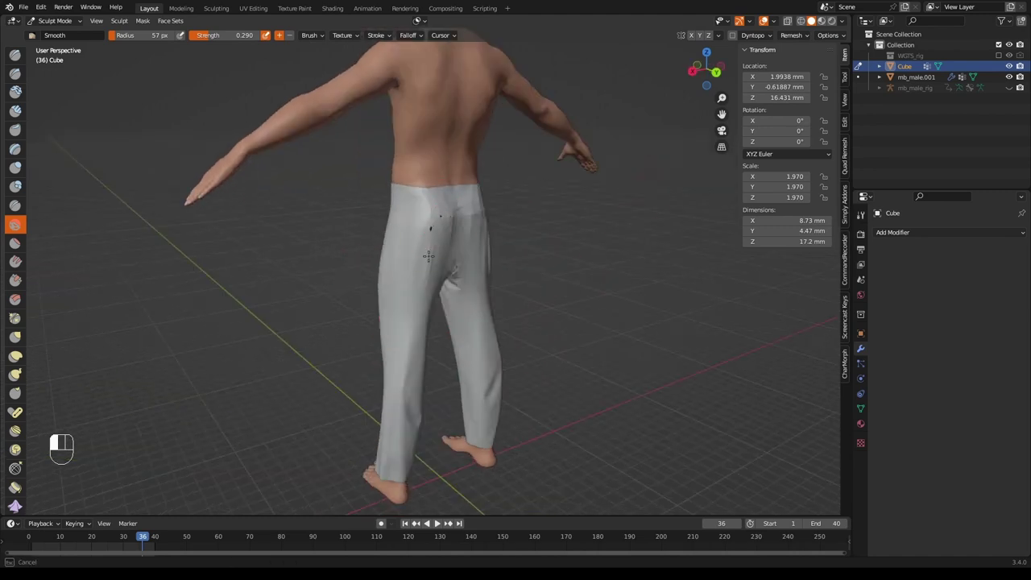
{"action": "left_click_drag", "start_coordinate": [428, 223], "coordinate": [438, 219]}
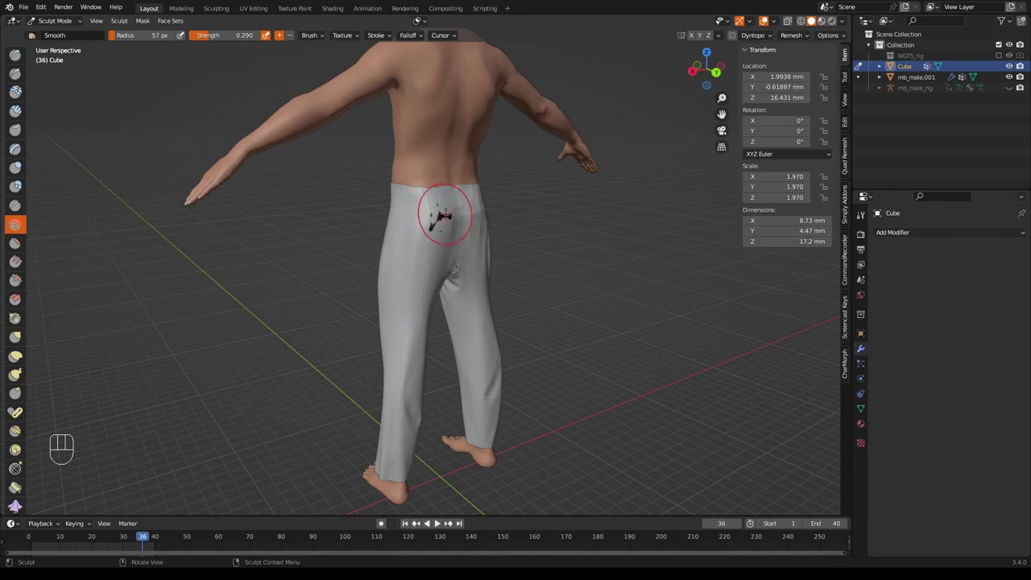
{"action": "middle_click_drag", "start_coordinate": [448, 217], "coordinate": [525, 252]}
{"action": "scroll", "coordinate": [524, 253], "scroll_direction": "up", "scroll_amount": 5}
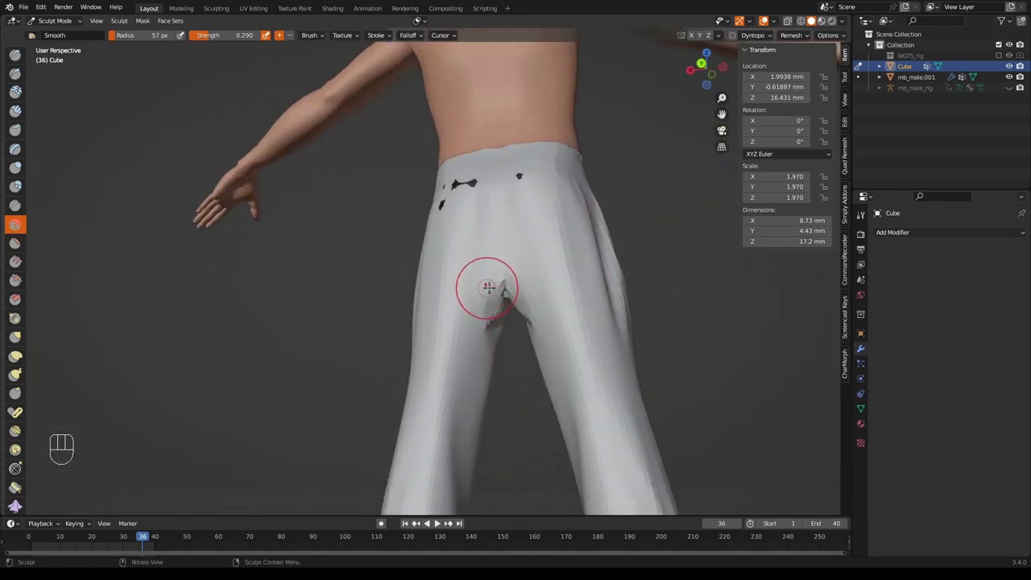
Enlarge the Smooth brush to 63 px and soften the long folds from the right hip down the outer thigh
{"action": "scroll", "coordinate": [488, 288], "scroll_direction": "down", "scroll_amount": 4}
{"action": "mouse_move", "coordinate": [488, 287]}
{"action": "middle_mouse_down"}
{"action": "mouse_move", "coordinate": [459, 290]}
{"action": "mouse_move", "coordinate": [476, 292]}
{"action": "middle_mouse_up"}
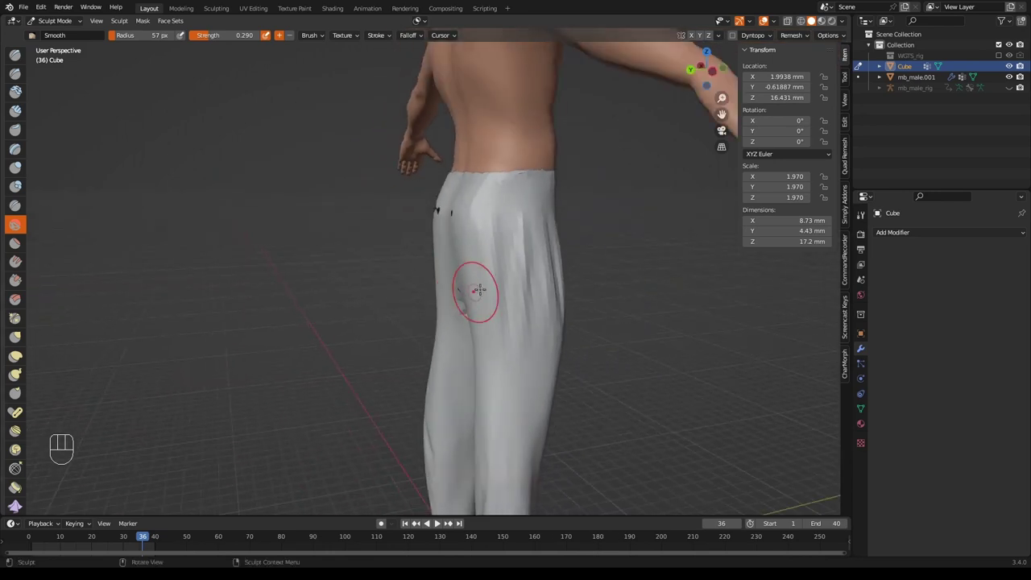
{"action": "key", "text": "f"}
{"action": "left_click", "coordinate": [505, 218]}
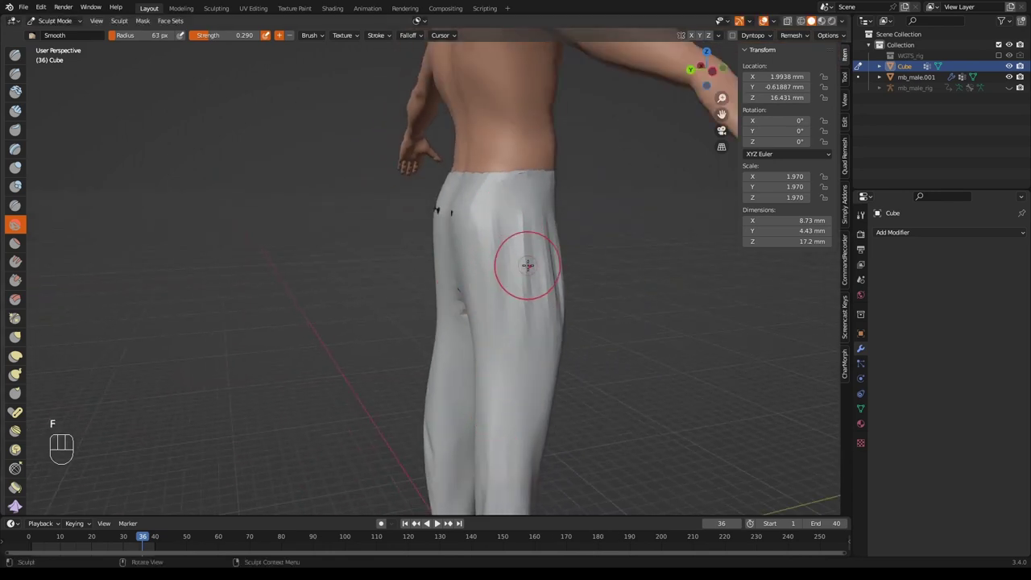
{"action": "left_click_drag", "start_coordinate": [527, 265], "coordinate": [543, 392]}
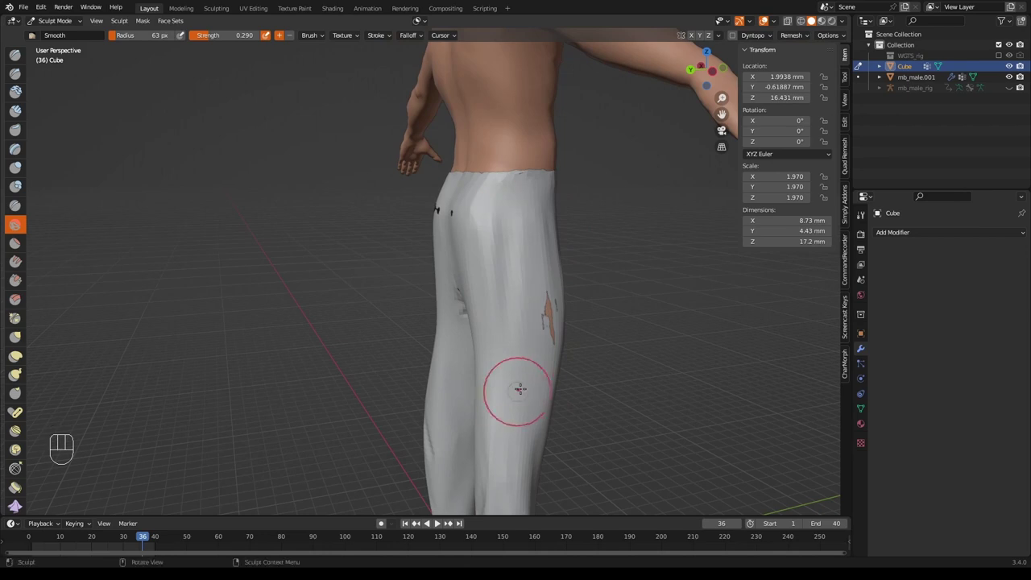
Smooth the folds behind the right lower leg and from the front of the crotch to the left thigh
{"action": "mouse_move", "coordinate": [523, 391]}
{"action": "middle_mouse_down"}
{"action": "mouse_move", "coordinate": [567, 355]}
{"action": "mouse_move", "coordinate": [587, 395]}
{"action": "middle_mouse_up"}
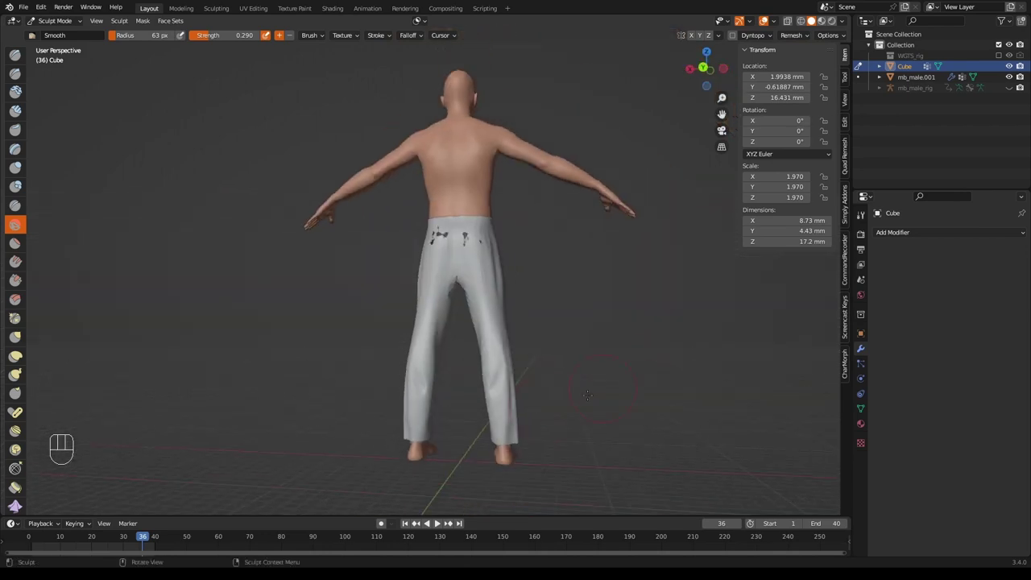
{"action": "left_click_drag", "start_coordinate": [501, 367], "coordinate": [484, 427]}
{"action": "middle_click_drag", "start_coordinate": [502, 396], "coordinate": [430, 358]}
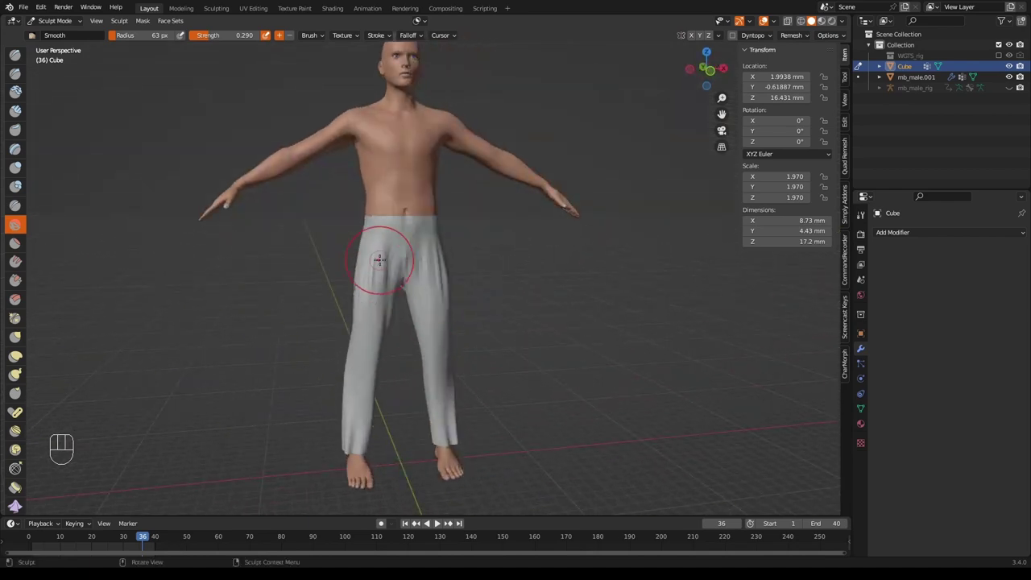
{"action": "left_click_drag", "start_coordinate": [410, 258], "coordinate": [439, 300]}
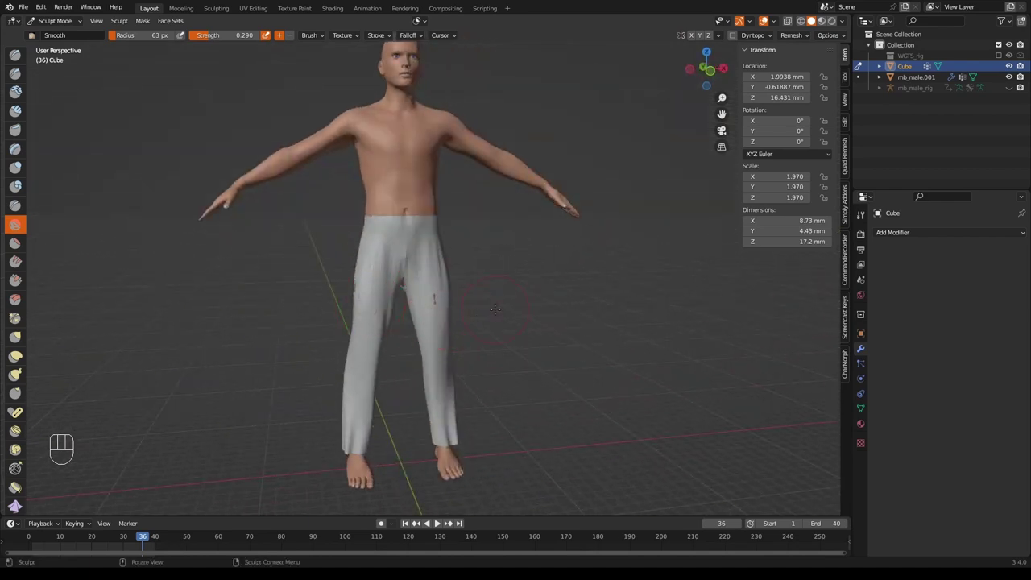
Smooth the front of the trousers from below the waistband to the left hip and crotch
{"action": "middle_click_drag", "start_coordinate": [495, 309], "coordinate": [396, 247]}
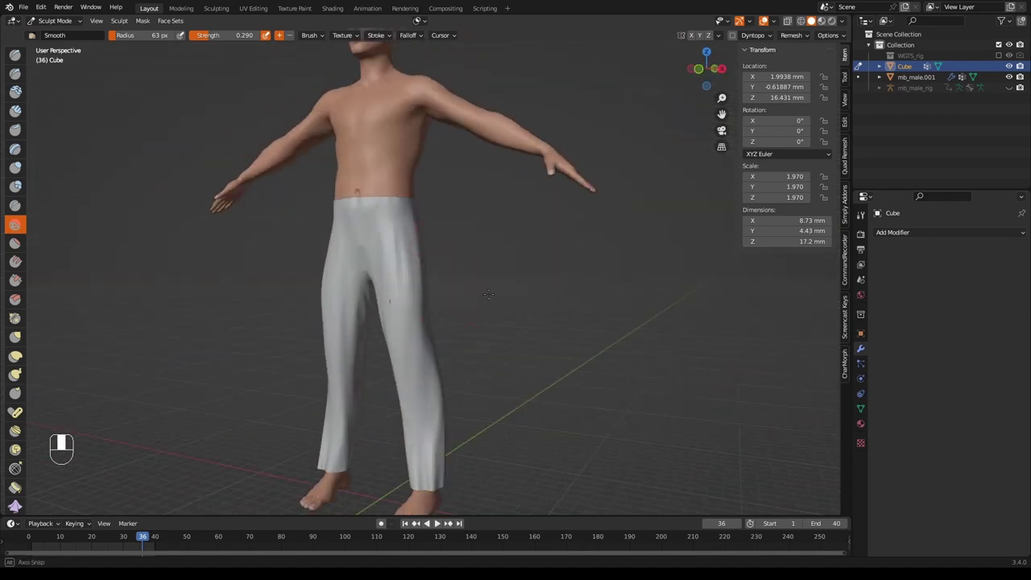
{"action": "mouse_move", "coordinate": [488, 295]}
{"action": "middle_mouse_down"}
{"action": "mouse_move", "coordinate": [548, 299]}
{"action": "mouse_move", "coordinate": [483, 266]}
{"action": "middle_mouse_up"}
{"action": "scroll", "coordinate": [564, 301], "scroll_direction": "up", "scroll_amount": 5}
{"action": "mouse_move", "coordinate": [368, 196]}
{"action": "left_mouse_down"}
{"action": "mouse_move", "coordinate": [337, 176]}
{"action": "mouse_move", "coordinate": [378, 203]}
{"action": "mouse_move", "coordinate": [312, 232]}
{"action": "mouse_move", "coordinate": [402, 242]}
{"action": "mouse_move", "coordinate": [426, 265]}
{"action": "left_mouse_up"}
{"action": "scroll", "coordinate": [346, 288], "scroll_direction": "down", "scroll_amount": 1}
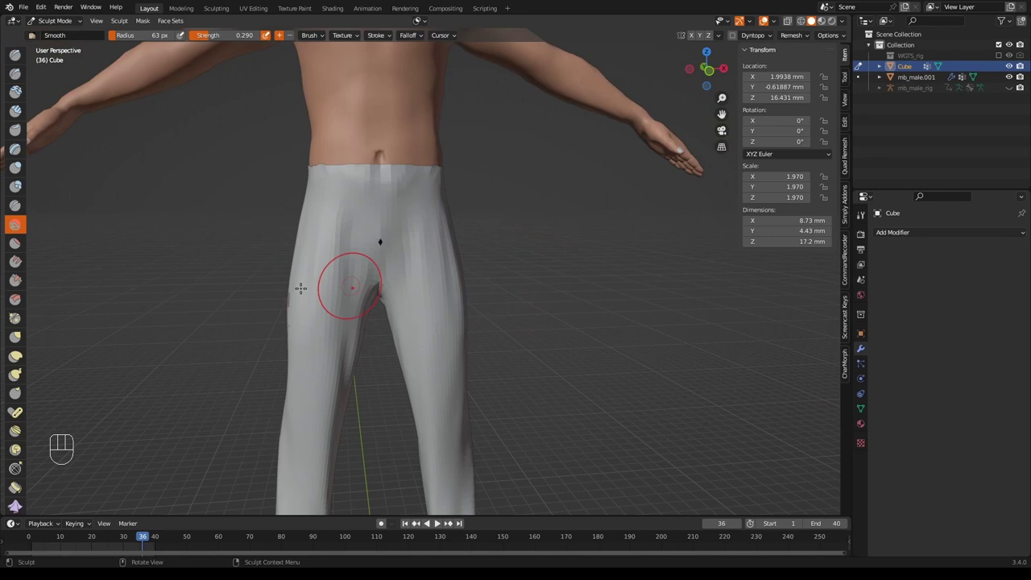
Use the Snake Hook brush at a 91 px radius to pull the cloth over the skin exposed on the right outer thigh
{"action": "left_click", "coordinate": [16, 375]}
{"action": "left_click_drag", "start_coordinate": [330, 362], "coordinate": [342, 338]}
{"action": "middle_click_drag", "start_coordinate": [342, 338], "coordinate": [233, 300]}
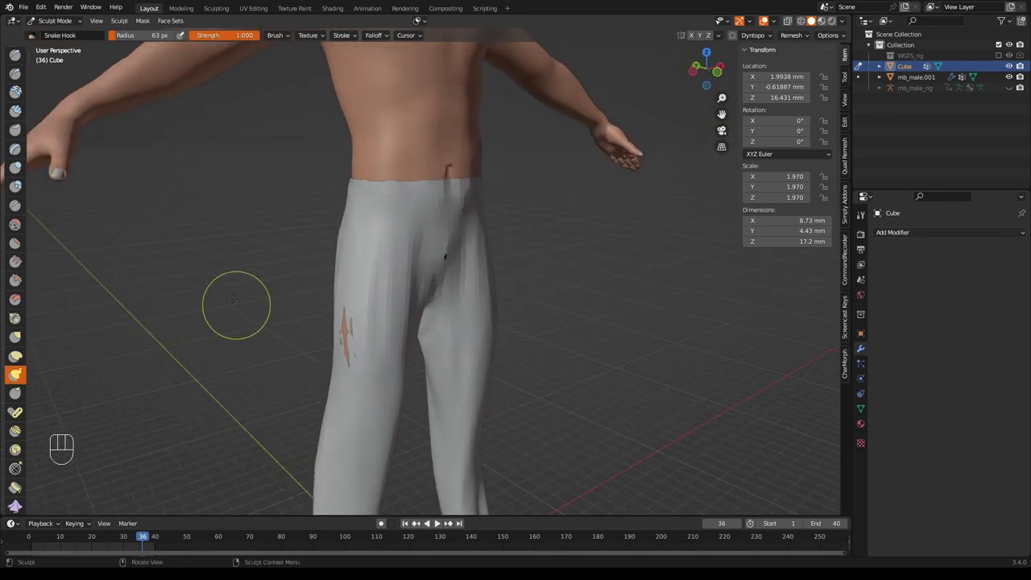
{"action": "key", "text": "f"}
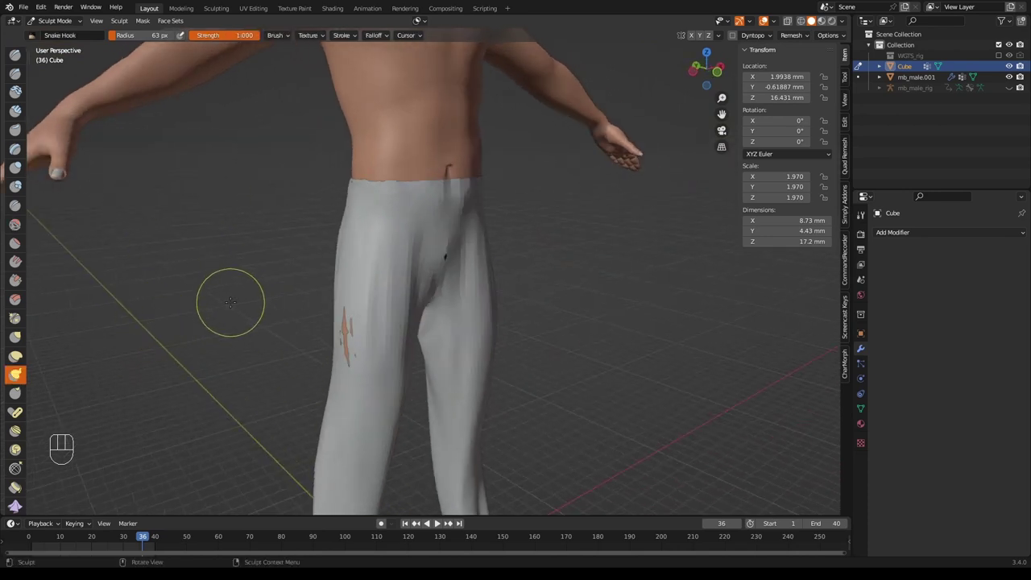
{"action": "mouse_move", "coordinate": [274, 318]}
{"action": "middle_mouse_down"}
{"action": "mouse_move", "coordinate": [233, 327]}
{"action": "mouse_move", "coordinate": [253, 327]}
{"action": "middle_mouse_up"}
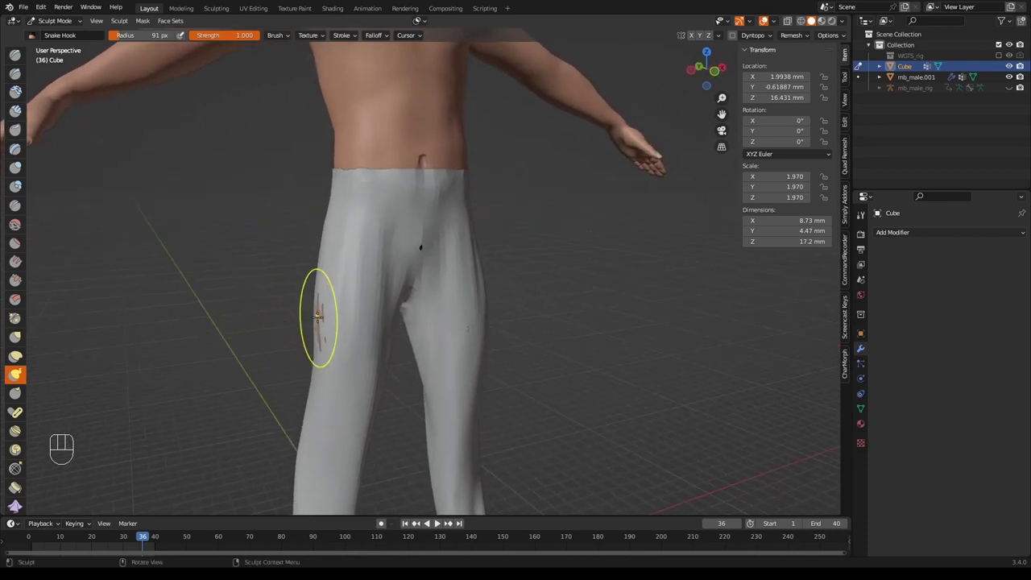
Pull the left leg's outer edge and the seat outward with Snake Hook to cover the holes below the back waistband
{"action": "mouse_move", "coordinate": [575, 318]}
{"action": "middle_mouse_down"}
{"action": "mouse_move", "coordinate": [334, 316]}
{"action": "mouse_move", "coordinate": [282, 346]}
{"action": "middle_mouse_up"}
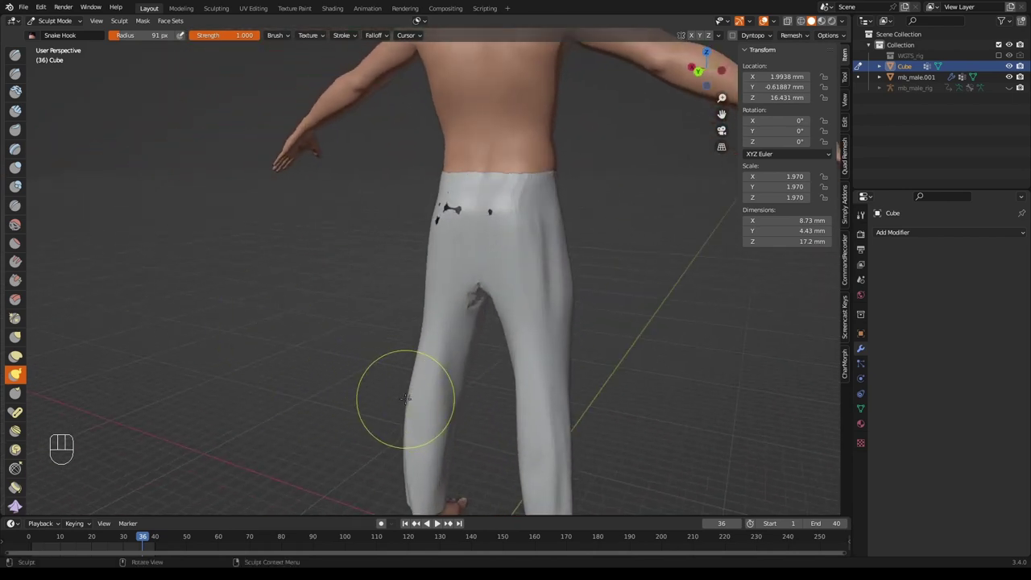
{"action": "left_click_drag", "start_coordinate": [408, 399], "coordinate": [408, 399]}
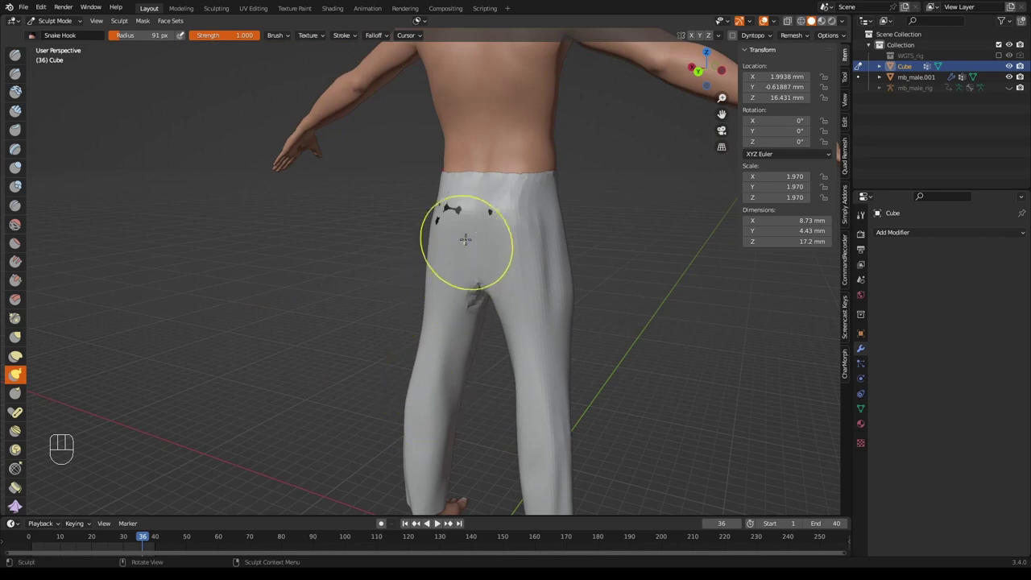
{"action": "middle_click_drag", "start_coordinate": [466, 243], "coordinate": [472, 253]}
{"action": "left_click_drag", "start_coordinate": [444, 211], "coordinate": [588, 242]}
{"action": "middle_click_drag", "start_coordinate": [588, 242], "coordinate": [557, 251]}
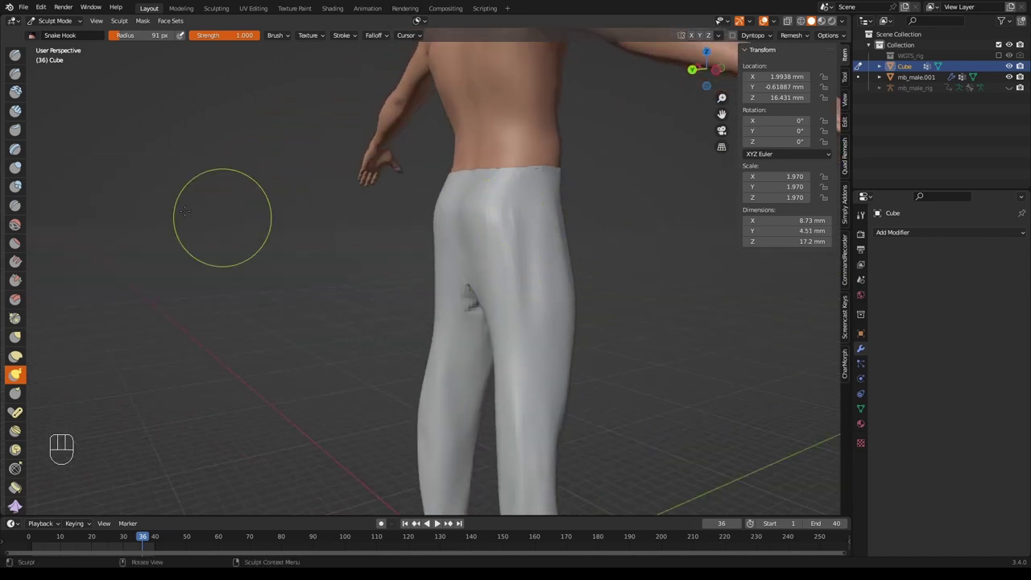
Switch to the Smooth brush and soften the seat and right hip at strength 0.290
{"action": "left_click", "coordinate": [15, 225]}
{"action": "mouse_move", "coordinate": [520, 238]}
{"action": "left_mouse_down"}
{"action": "mouse_move", "coordinate": [540, 211]}
{"action": "mouse_move", "coordinate": [506, 202]}
{"action": "mouse_move", "coordinate": [510, 243]}
{"action": "mouse_move", "coordinate": [531, 221]}
{"action": "mouse_move", "coordinate": [507, 235]}
{"action": "mouse_move", "coordinate": [533, 236]}
{"action": "mouse_move", "coordinate": [544, 251]}
{"action": "mouse_move", "coordinate": [528, 309]}
{"action": "mouse_move", "coordinate": [528, 274]}
{"action": "left_mouse_up"}
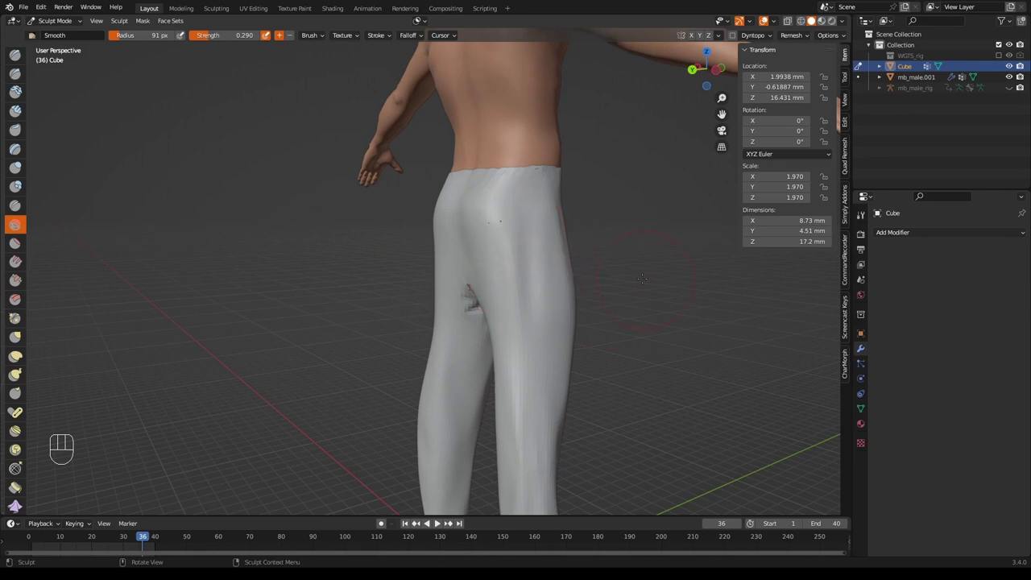
{"action": "mouse_move", "coordinate": [527, 274]}
{"action": "middle_mouse_down"}
{"action": "mouse_move", "coordinate": [583, 282]}
{"action": "mouse_move", "coordinate": [478, 237]}
{"action": "mouse_move", "coordinate": [447, 269]}
{"action": "middle_mouse_up"}
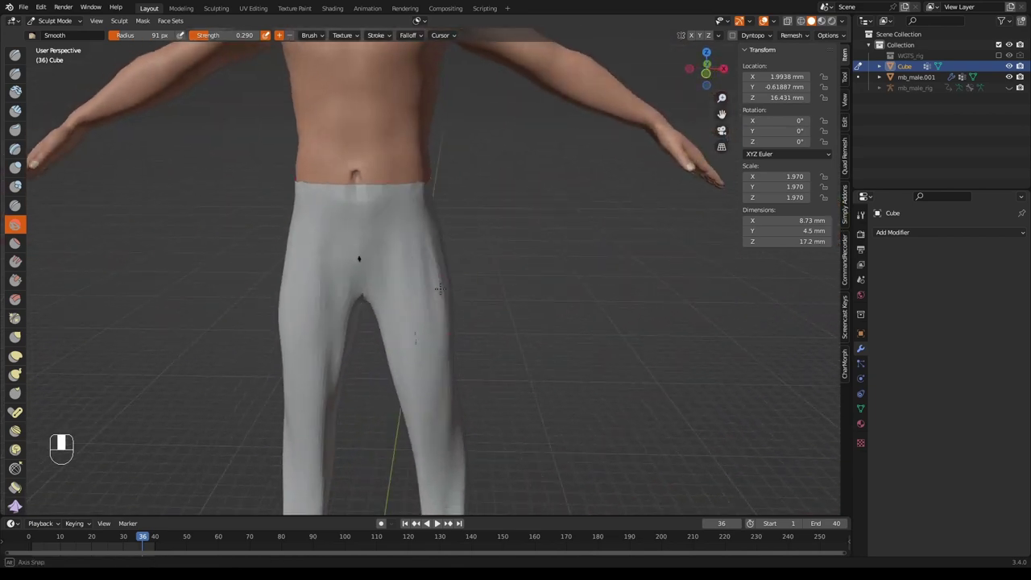
Use the Snake Hook brush at a 101 px radius to pull the cloth forward over the small hole above the crotch
{"action": "left_click", "coordinate": [16, 375]}
{"action": "mouse_move", "coordinate": [563, 340]}
{"action": "middle_mouse_down"}
{"action": "mouse_move", "coordinate": [580, 336]}
{"action": "mouse_move", "coordinate": [563, 340]}
{"action": "middle_mouse_up"}
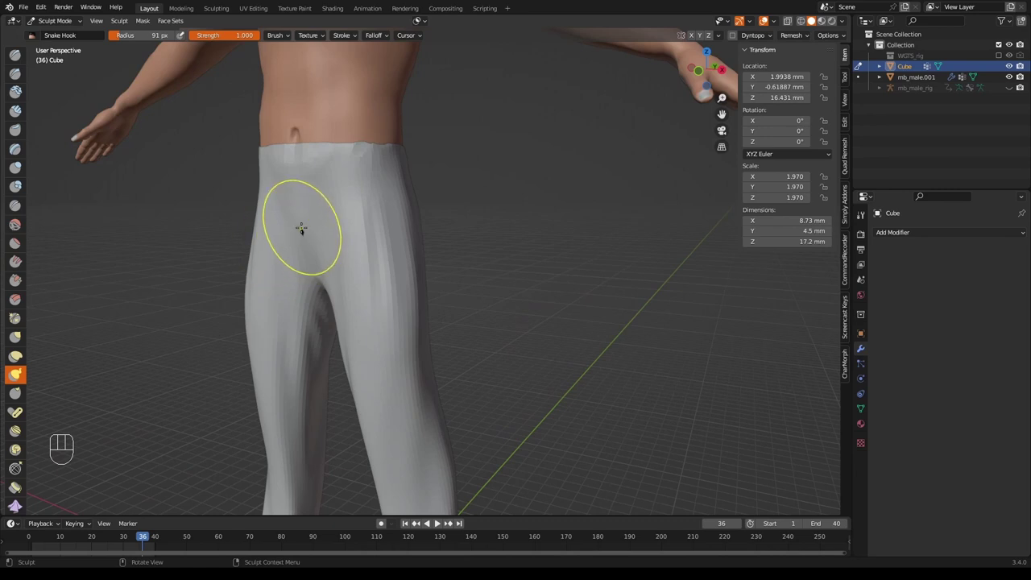
{"action": "key", "text": "f"}
{"action": "left_click", "coordinate": [302, 233]}
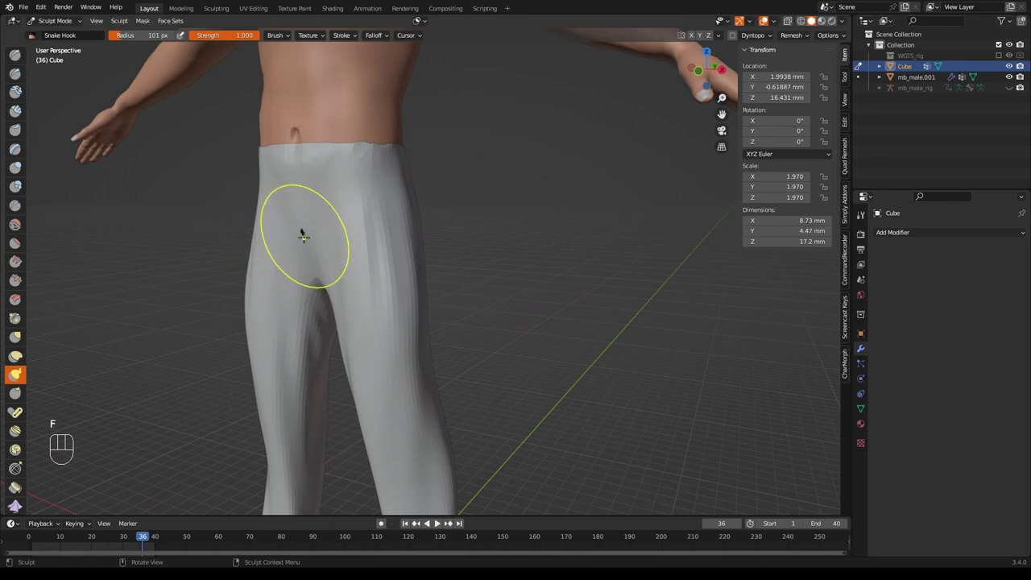
{"action": "mouse_move", "coordinate": [303, 234]}
{"action": "left_mouse_down"}
{"action": "mouse_move", "coordinate": [294, 230]}
{"action": "mouse_move", "coordinate": [298, 240]}
{"action": "left_mouse_up"}
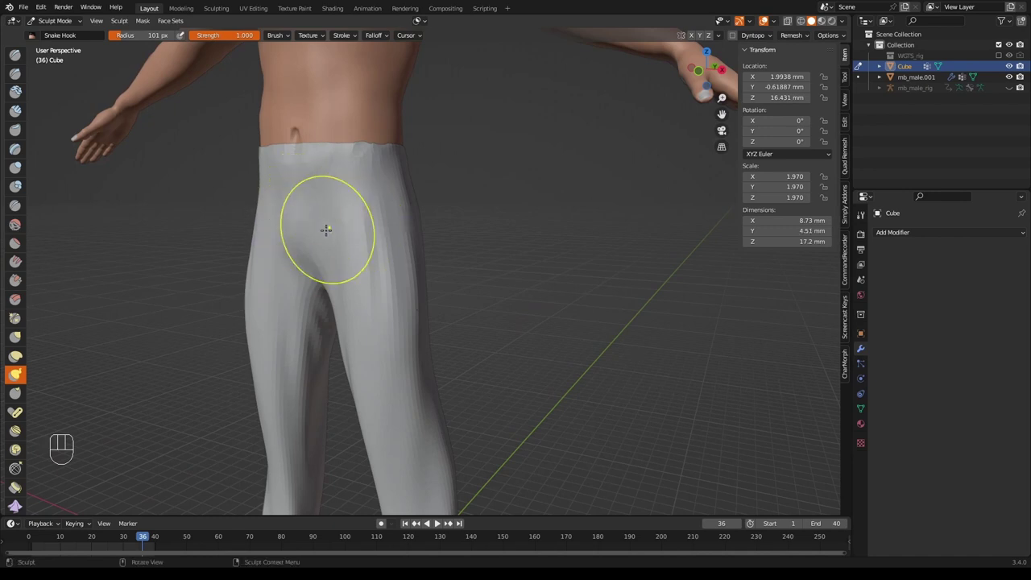
{"action": "middle_click_drag", "start_coordinate": [328, 228], "coordinate": [467, 214]}
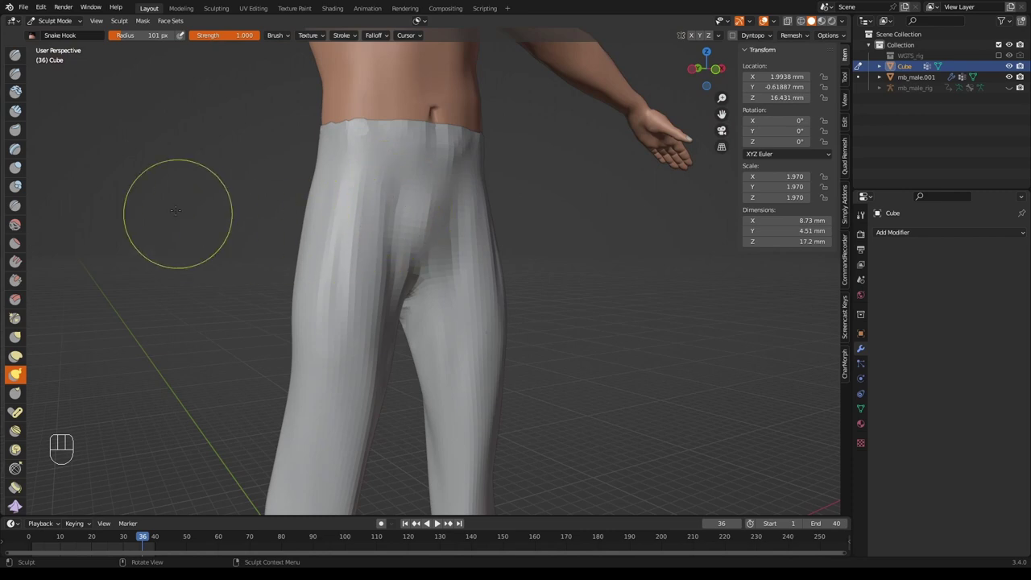
Switch to the Smooth brush at a 56 px radius and soften the ridges on the front of the right hip and thigh
{"action": "left_click", "coordinate": [14, 225]}
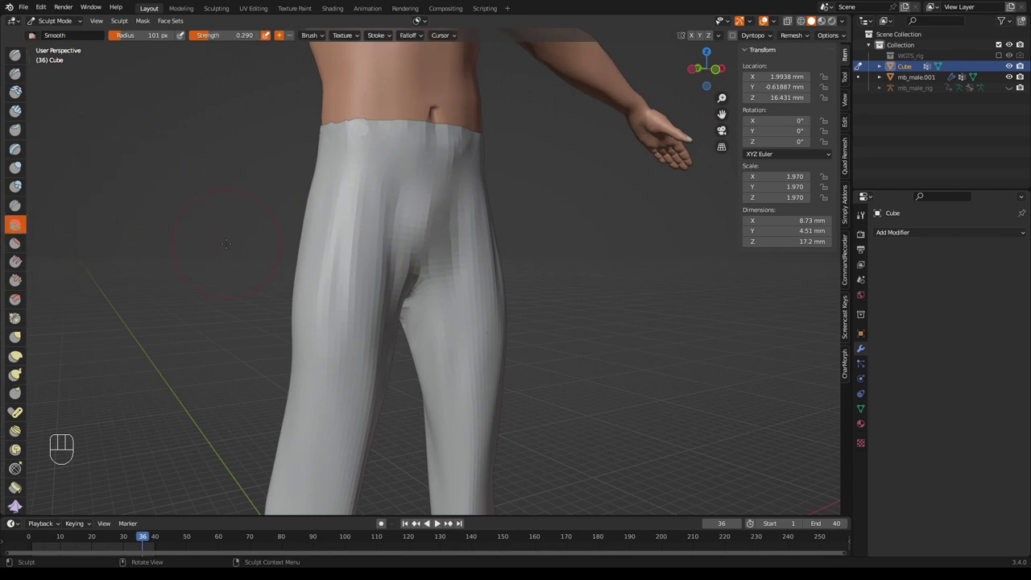
{"action": "key", "text": "f"}
{"action": "left_click", "coordinate": [270, 242]}
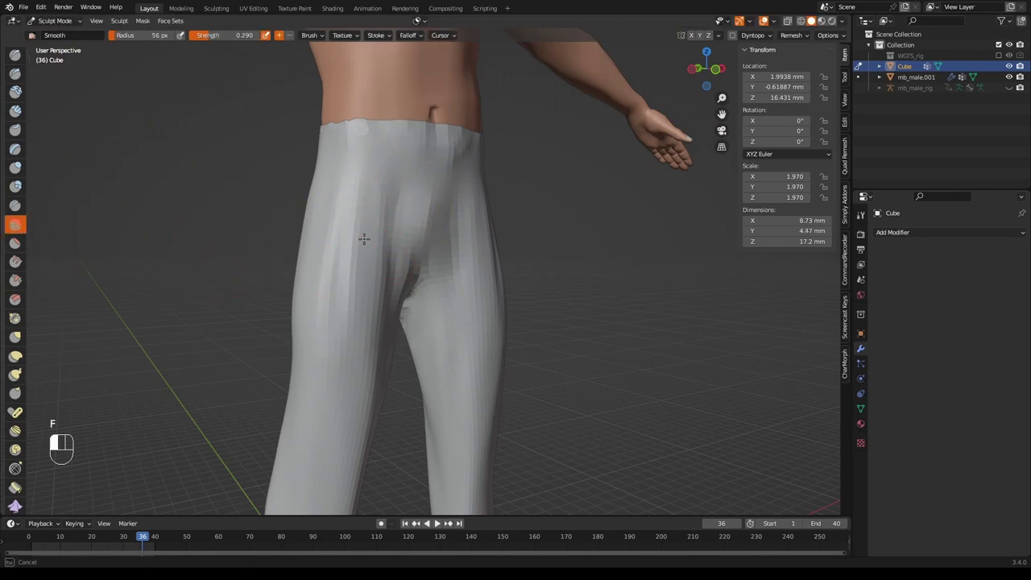
{"action": "scroll", "coordinate": [405, 235], "scroll_direction": "up", "scroll_amount": 4}
{"action": "mouse_move", "coordinate": [438, 276]}
{"action": "middle_mouse_down"}
{"action": "mouse_move", "coordinate": [405, 234]}
{"action": "mouse_move", "coordinate": [364, 261]}
{"action": "middle_mouse_up"}
{"action": "mouse_move", "coordinate": [363, 261]}
{"action": "left_mouse_down"}
{"action": "mouse_move", "coordinate": [372, 292]}
{"action": "mouse_move", "coordinate": [361, 225]}
{"action": "mouse_move", "coordinate": [367, 253]}
{"action": "mouse_move", "coordinate": [349, 217]}
{"action": "mouse_move", "coordinate": [338, 258]}
{"action": "left_mouse_up"}
Enlarge the Smooth brush to 67 px and soften the creases at the back of the crotch, undoing one stroke
{"action": "scroll", "coordinate": [153, 218], "scroll_direction": "down", "scroll_amount": 5}
{"action": "mouse_move", "coordinate": [153, 217]}
{"action": "middle_mouse_down"}
{"action": "mouse_move", "coordinate": [467, 293]}
{"action": "mouse_move", "coordinate": [455, 295]}
{"action": "middle_mouse_up"}
{"action": "left_click_drag", "start_coordinate": [584, 362], "coordinate": [586, 363]}
{"action": "key", "text": "f"}
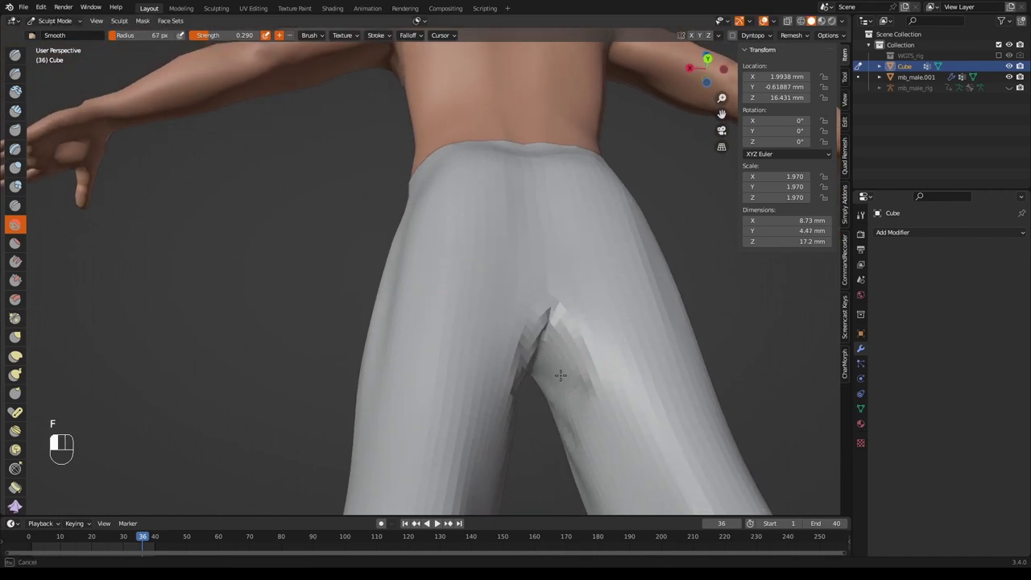
{"action": "key", "text": "ctrl+z"}
{"action": "mouse_move", "coordinate": [560, 376]}
{"action": "middle_mouse_down"}
{"action": "mouse_move", "coordinate": [552, 341]}
{"action": "mouse_move", "coordinate": [511, 335]}
{"action": "middle_mouse_up"}
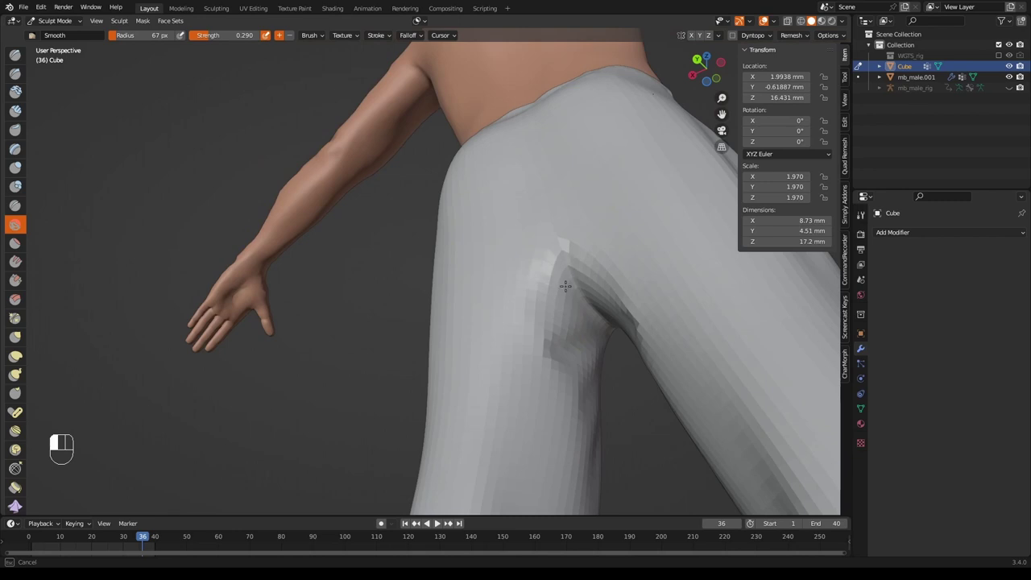
{"action": "middle_click_drag", "start_coordinate": [540, 299], "coordinate": [564, 360]}
{"action": "scroll", "coordinate": [617, 338], "scroll_direction": "down", "scroll_amount": 10}
{"action": "scroll", "coordinate": [564, 360], "scroll_direction": "up", "scroll_amount": 3}
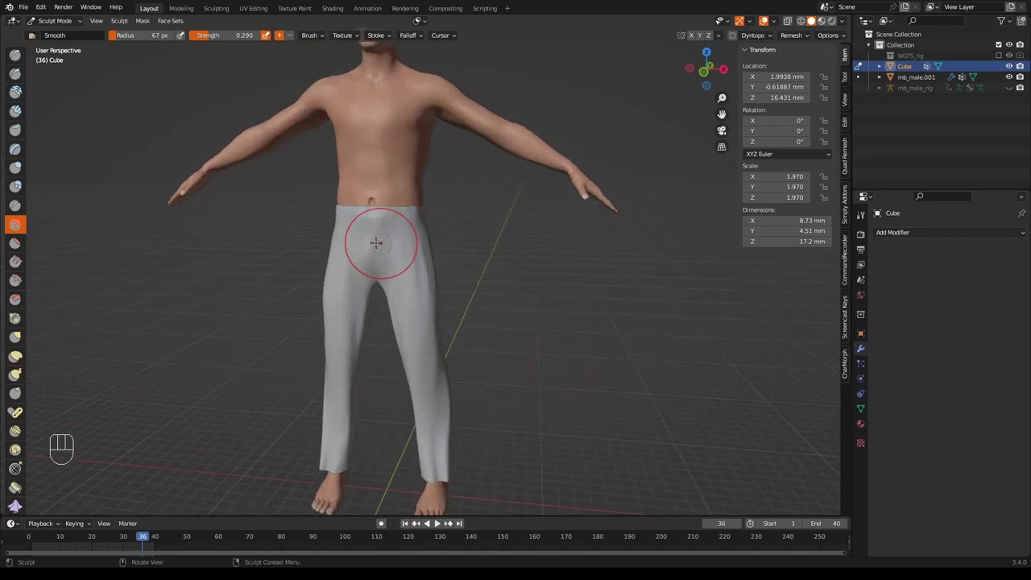
Smooth the front of the trousers around the crotch and the upper left thigh
{"action": "left_click_drag", "start_coordinate": [376, 242], "coordinate": [368, 288]}
{"action": "scroll", "coordinate": [561, 279], "scroll_direction": "up", "scroll_amount": 2}
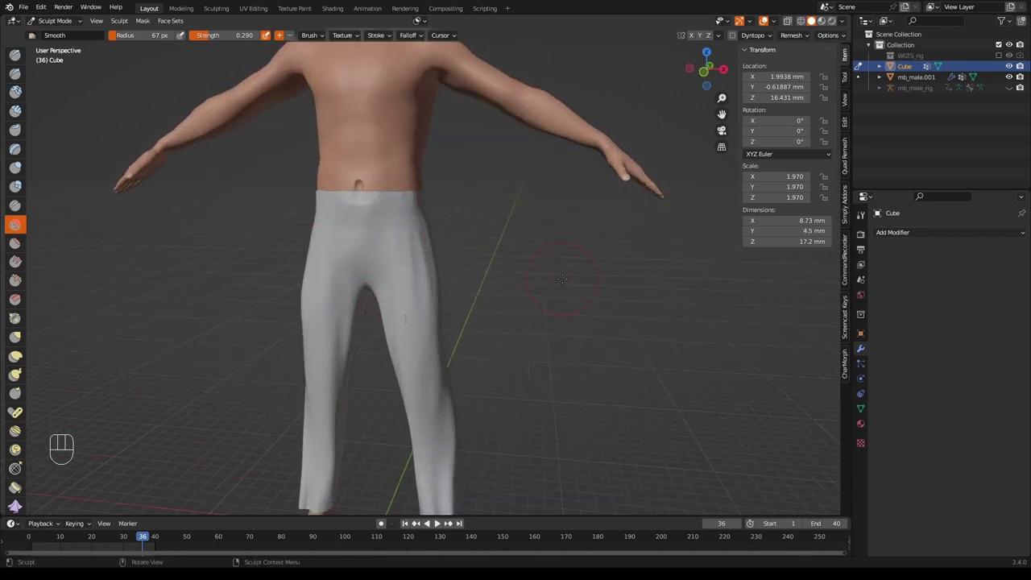
{"action": "scroll", "coordinate": [580, 264], "scroll_direction": "up", "scroll_amount": 1}
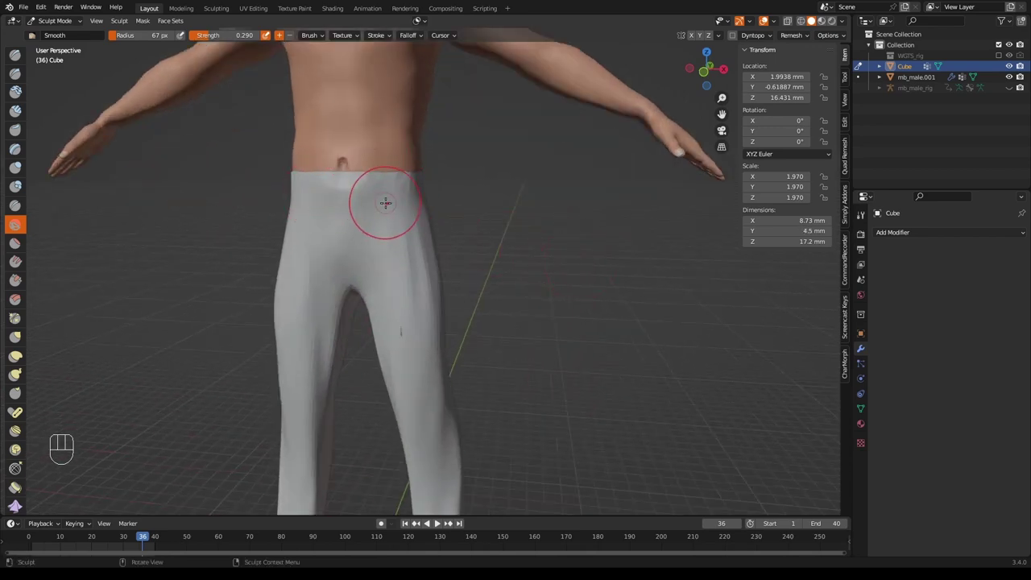
{"action": "scroll", "coordinate": [388, 196], "scroll_direction": "down", "scroll_amount": 2}
{"action": "scroll", "coordinate": [388, 196], "scroll_direction": "up", "scroll_amount": 2}
{"action": "middle_click_drag", "start_coordinate": [388, 196], "coordinate": [434, 212]}
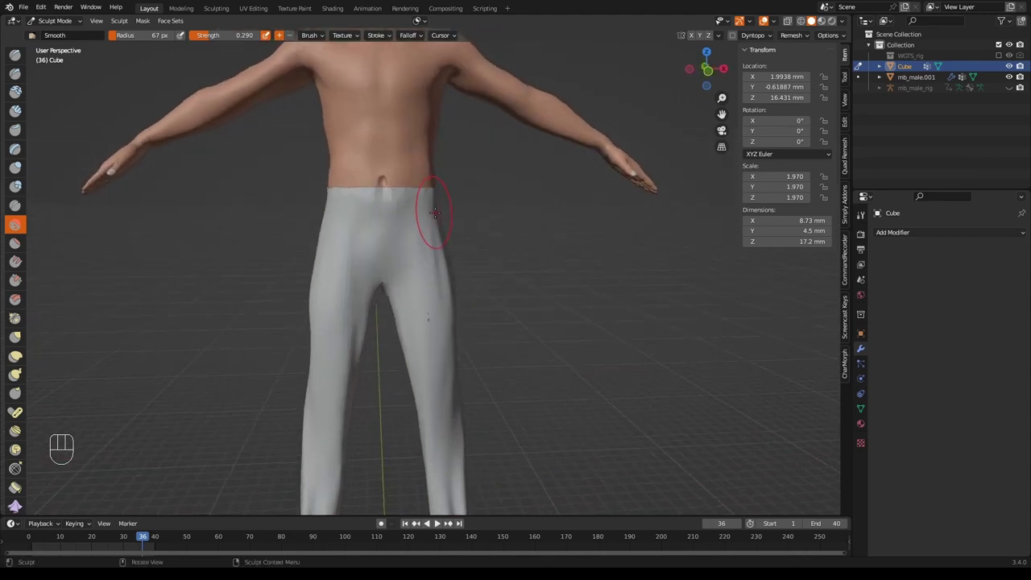
Return the trousers to Object Mode and enter Edit Mode on their mesh
{"action": "left_click", "coordinate": [71, 23]}
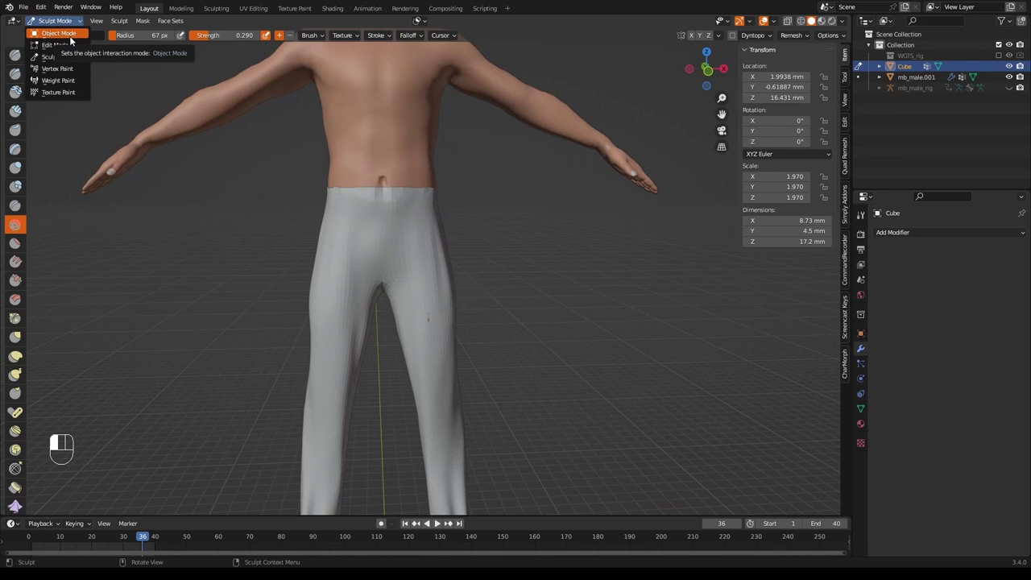
{"action": "left_click", "coordinate": [69, 35]}
{"action": "mouse_move", "coordinate": [410, 268]}
{"action": "middle_mouse_down"}
{"action": "mouse_move", "coordinate": [401, 226]}
{"action": "mouse_move", "coordinate": [428, 256]}
{"action": "mouse_move", "coordinate": [355, 228]}
{"action": "mouse_move", "coordinate": [478, 239]}
{"action": "mouse_move", "coordinate": [345, 216]}
{"action": "middle_mouse_up"}
{"action": "scroll", "coordinate": [461, 239], "scroll_direction": "up", "scroll_amount": 3}
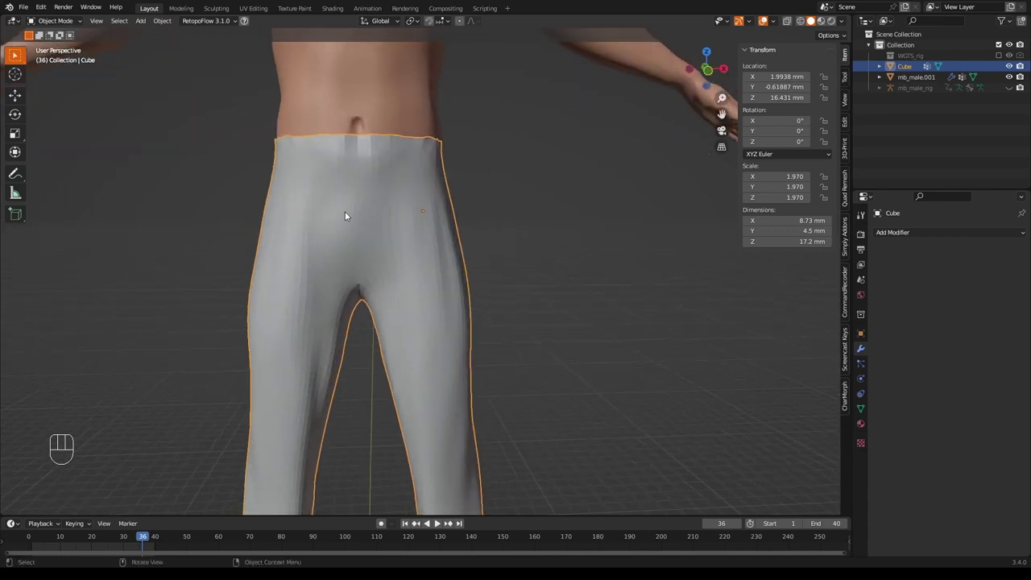
{"action": "key", "text": "Tab"}
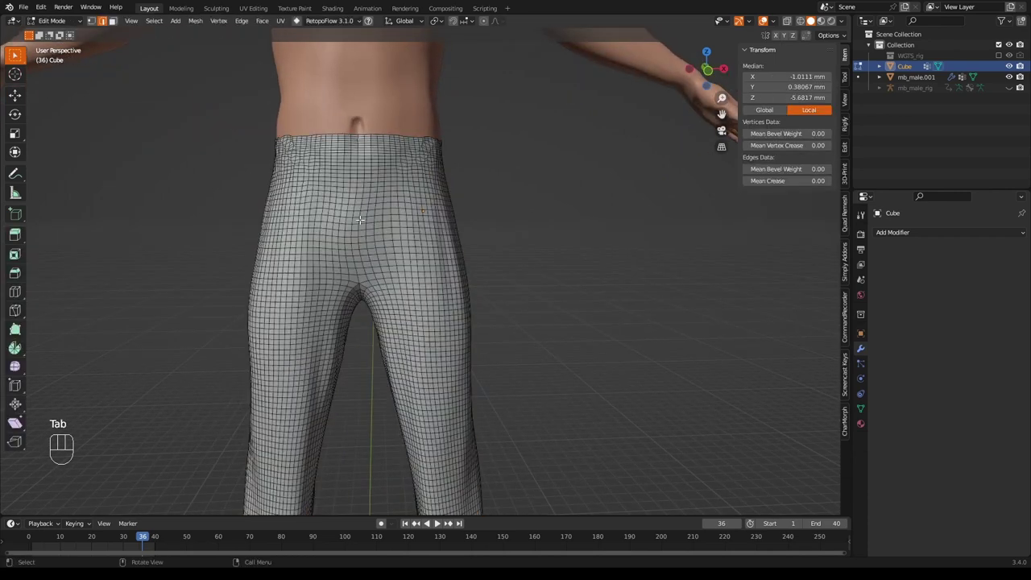
Rip a short vertical slit down the front centre of the trousers' waistband and leave Edit Mode
{"action": "key", "text": "1"}
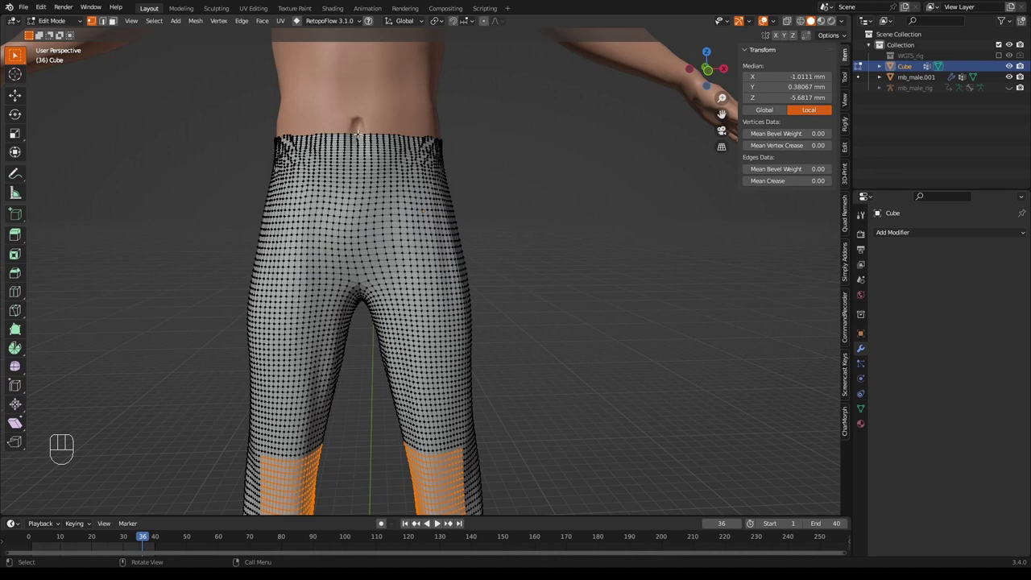
{"action": "left_click", "coordinate": [362, 164]}
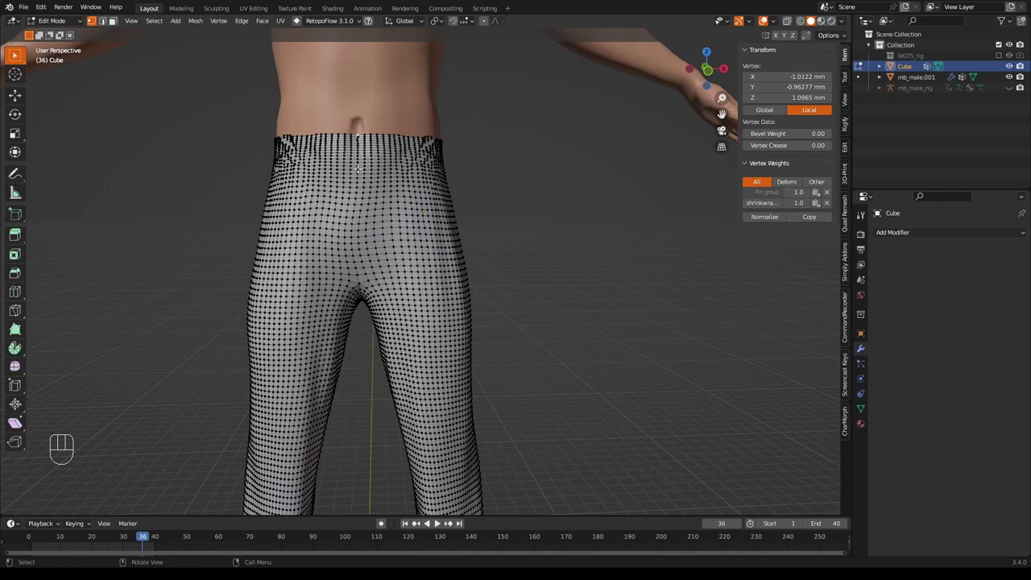
{"action": "left_click", "coordinate": [357, 139], "text": "ctrl"}
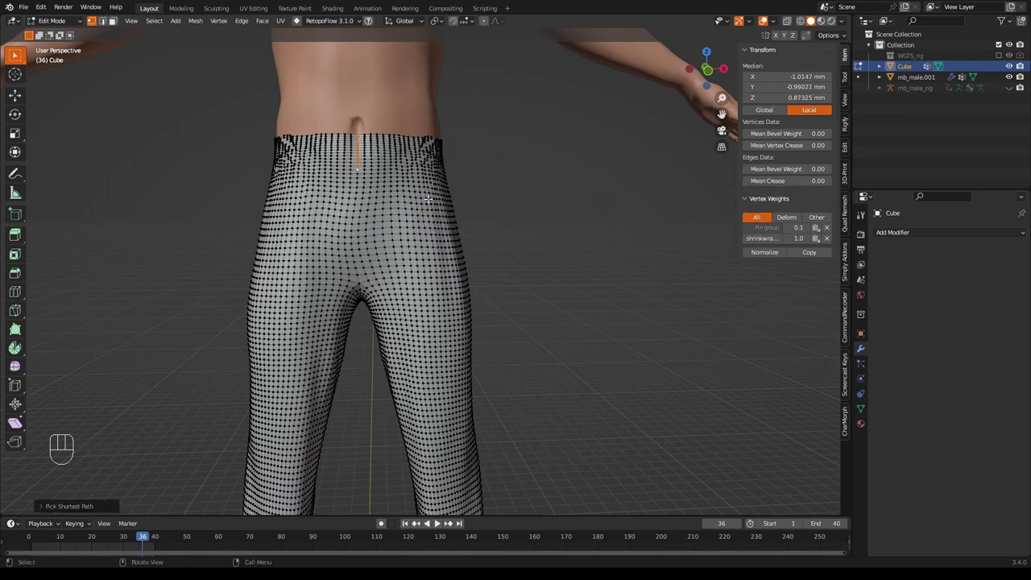
{"action": "key", "text": "v"}
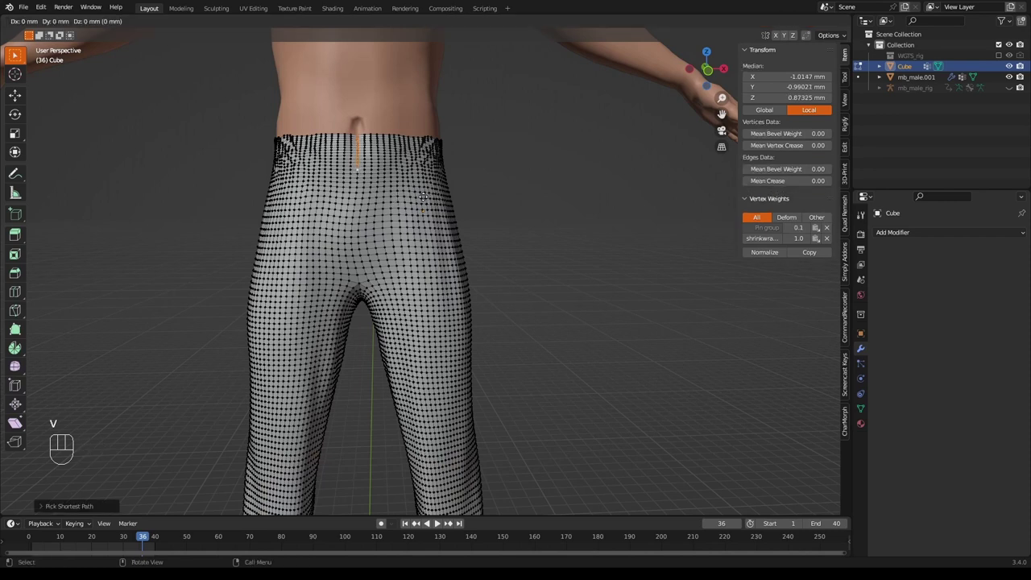
{"action": "left_click", "coordinate": [426, 195]}
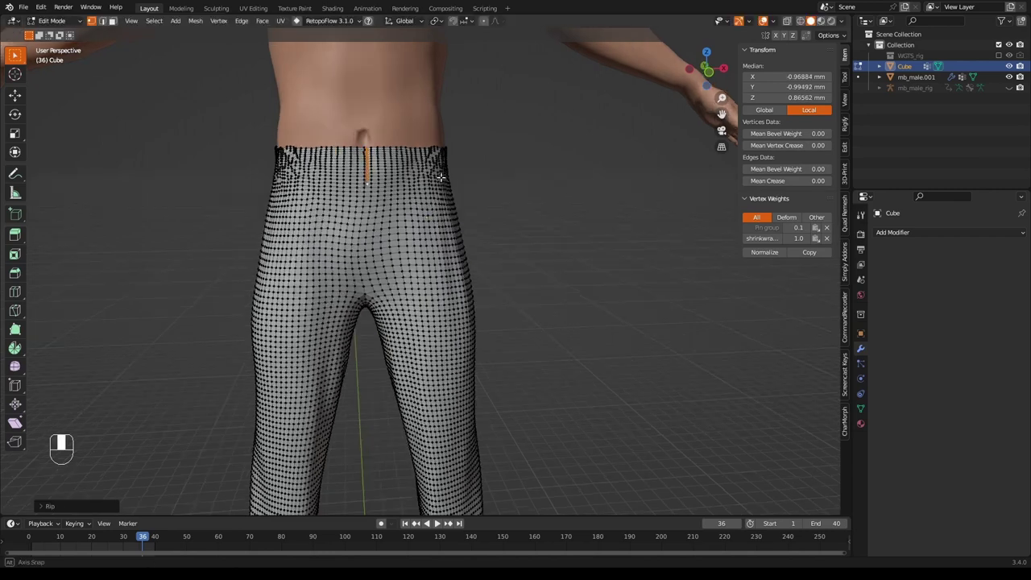
{"action": "middle_click_drag", "start_coordinate": [426, 196], "coordinate": [442, 202]}
{"action": "key", "text": "Tab"}
Return the timeline to frame 1, deselect the trousers, and enter Edit Mode on the male body mesh
{"action": "scroll", "coordinate": [443, 202], "scroll_direction": "up", "scroll_amount": 4}
{"action": "scroll", "coordinate": [442, 205], "scroll_direction": "down", "scroll_amount": 2}
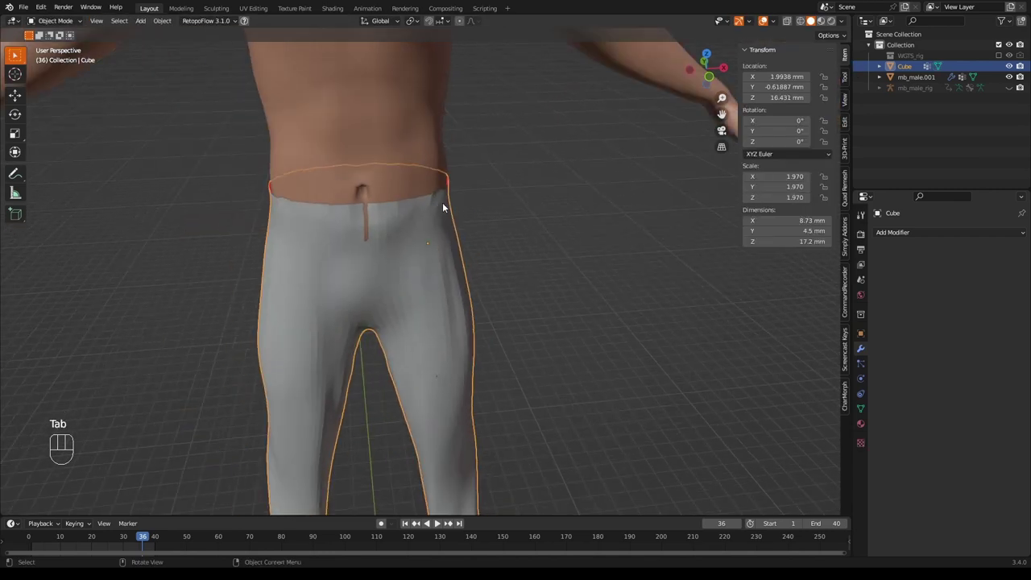
{"action": "scroll", "coordinate": [529, 224], "scroll_direction": "down", "scroll_amount": 5}
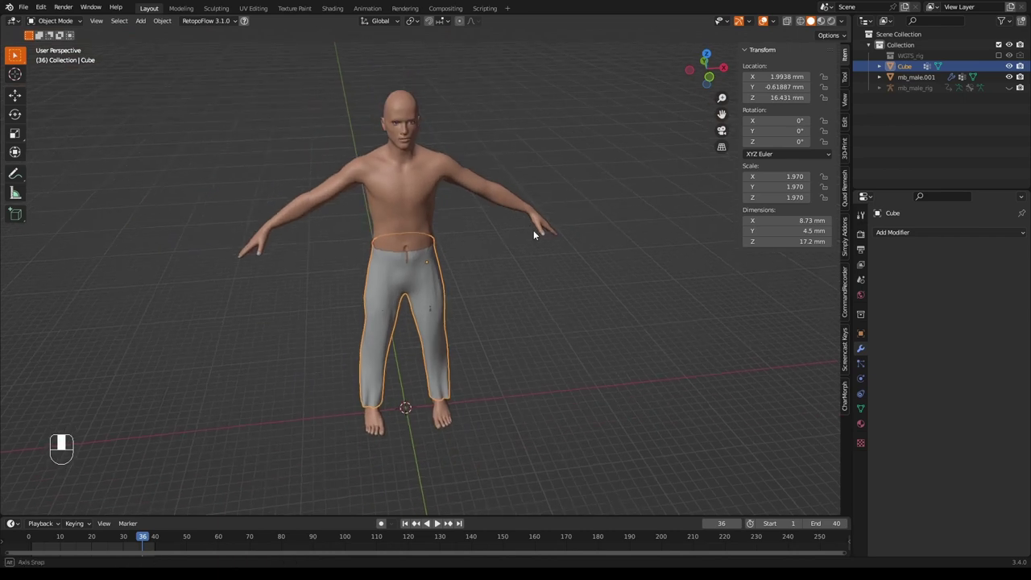
{"action": "middle_click_drag", "start_coordinate": [533, 229], "coordinate": [382, 304]}
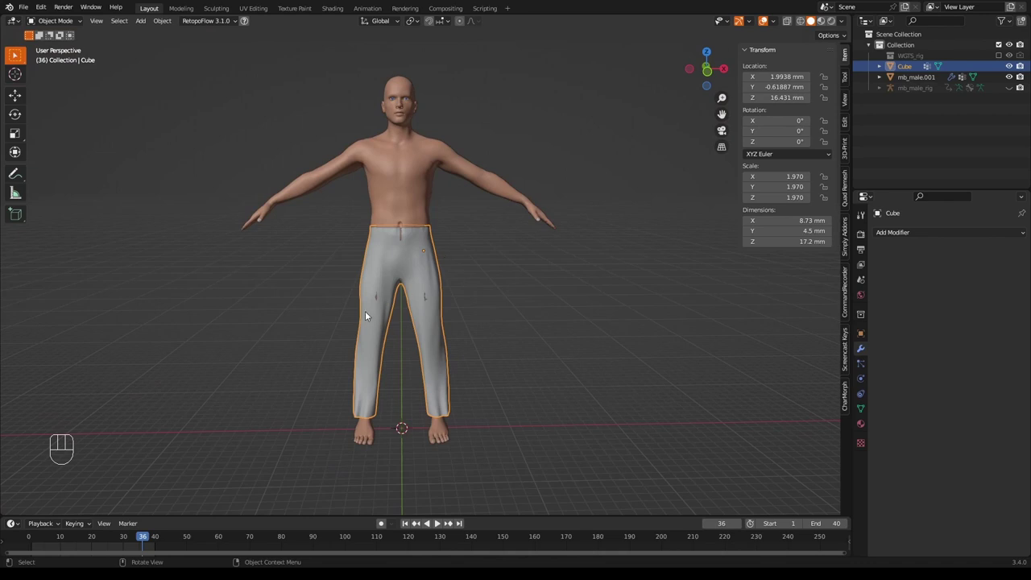
{"action": "key", "text": "shift+Left"}
{"action": "key", "text": "alt+a"}
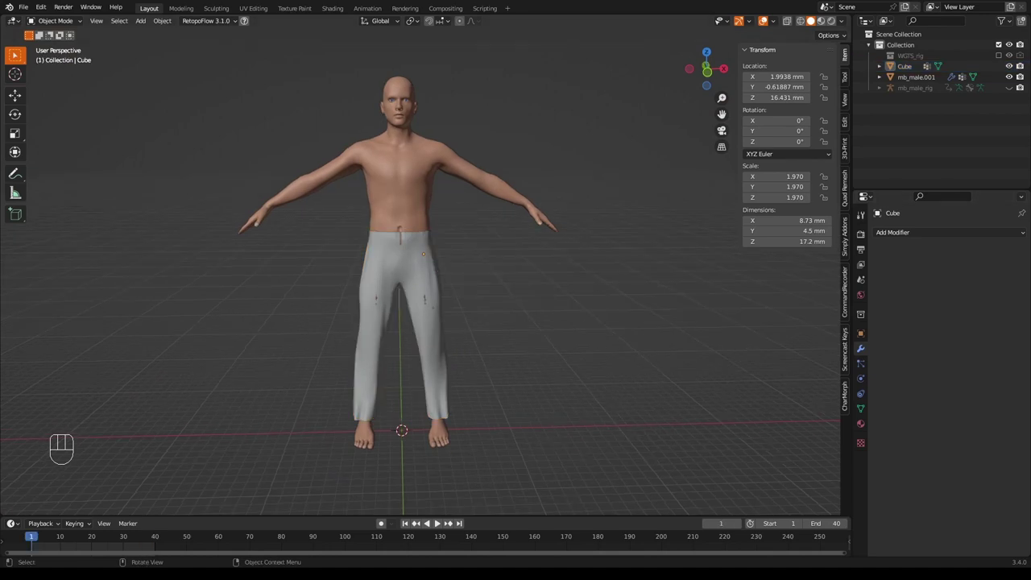
{"action": "left_click", "coordinate": [411, 194]}
{"action": "key", "text": "Tab"}
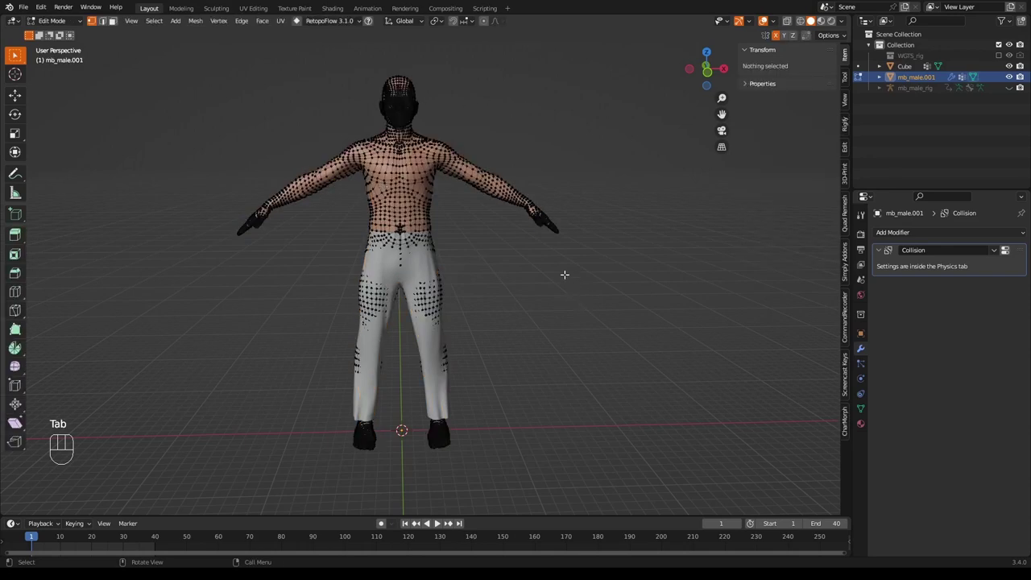
{"action": "middle_click_drag", "start_coordinate": [551, 253], "coordinate": [502, 315], "text": "shift"}
{"action": "scroll", "coordinate": [503, 316], "scroll_direction": "up", "scroll_amount": 5}
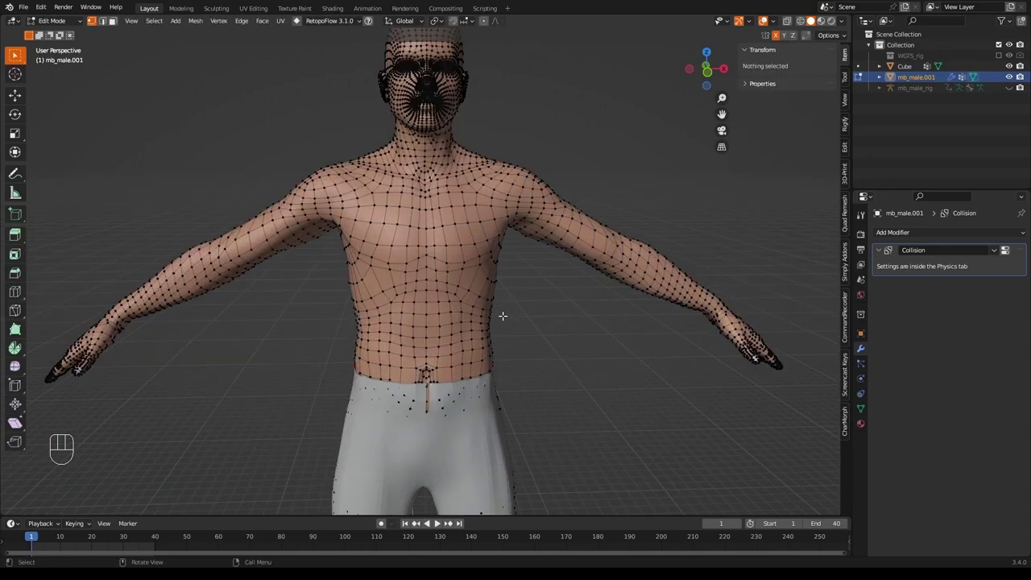
{"action": "scroll", "coordinate": [503, 315], "scroll_direction": "up", "scroll_amount": 2}
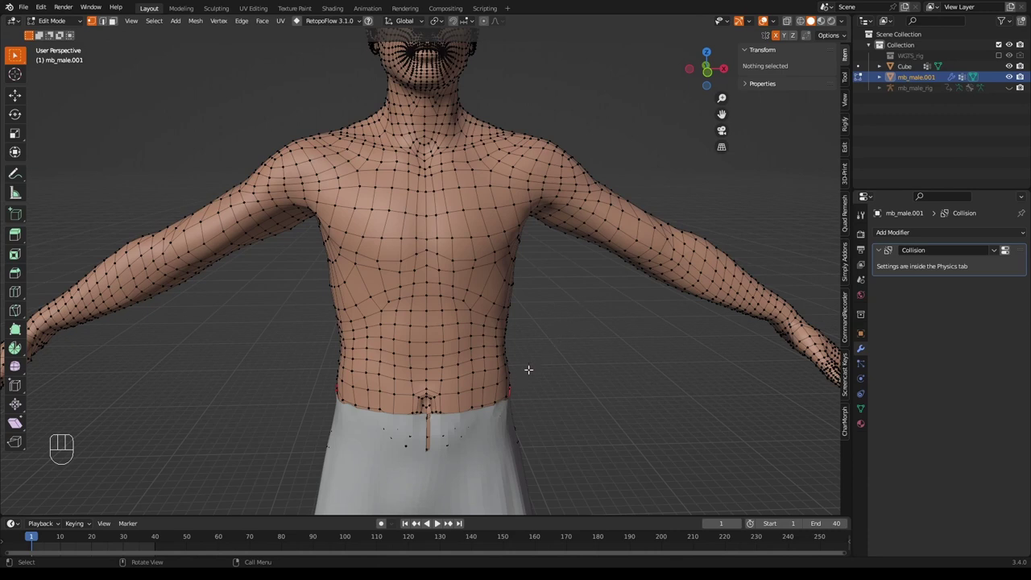
Select the face loops around the waist and both upper arms, and check them all round with X-ray
{"action": "key", "text": "3"}
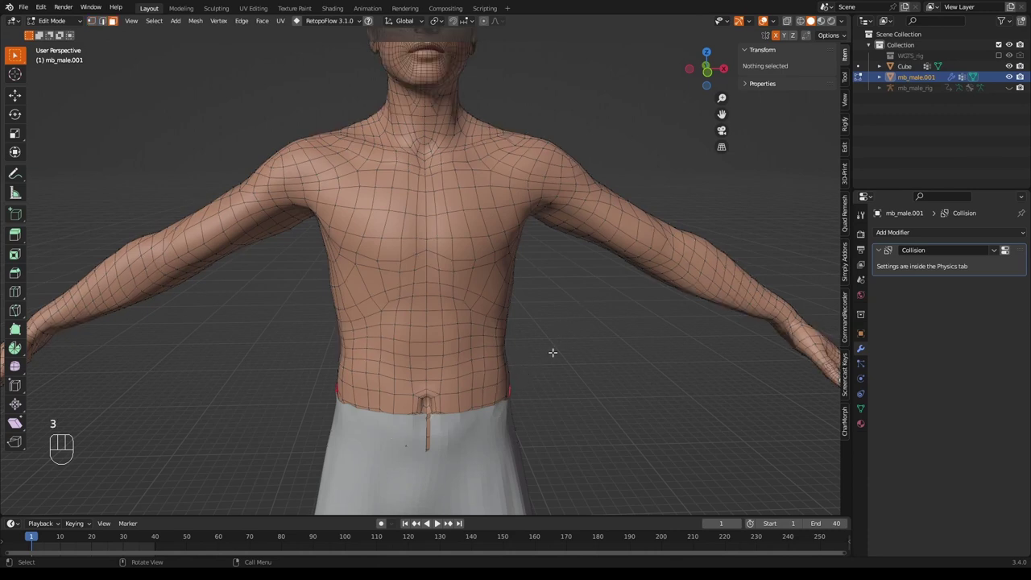
{"action": "left_click", "coordinate": [413, 386], "text": "alt"}
{"action": "middle_click_drag", "start_coordinate": [623, 335], "coordinate": [585, 328]}
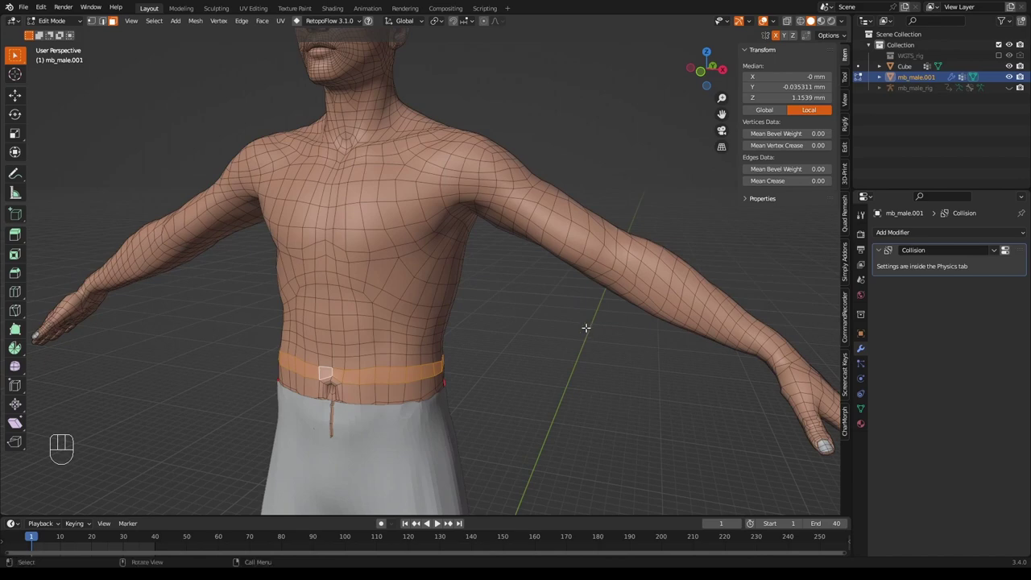
{"action": "left_click", "coordinate": [557, 213], "text": "alt+shift"}
{"action": "middle_click_drag", "start_coordinate": [534, 282], "coordinate": [476, 293]}
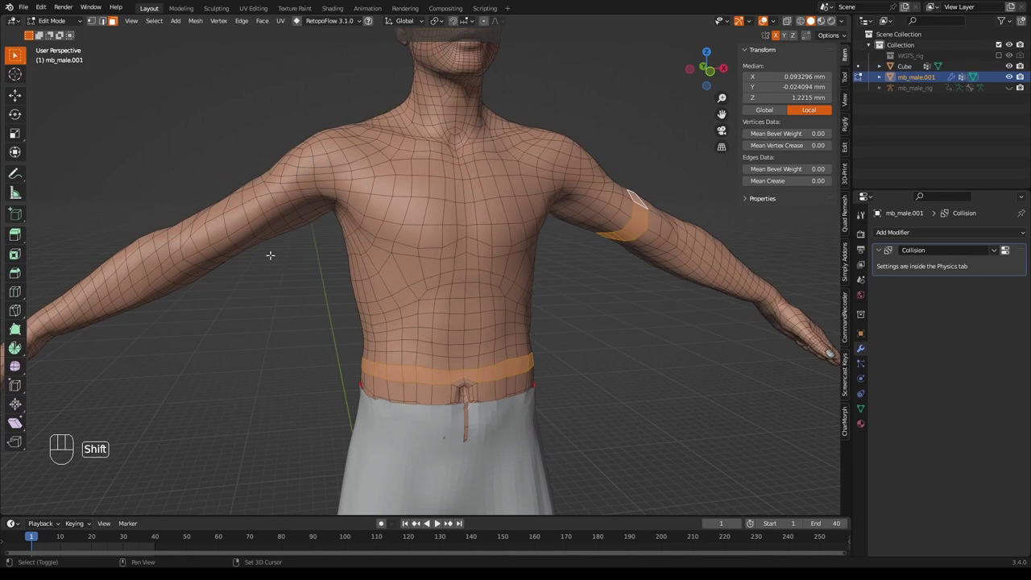
{"action": "left_click", "coordinate": [243, 228], "text": "alt+shift"}
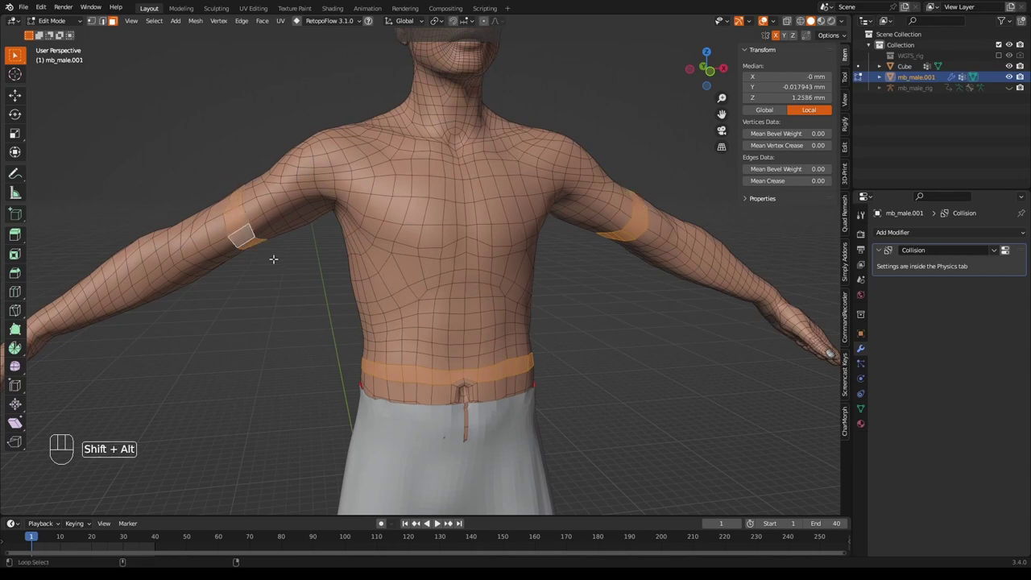
{"action": "mouse_move", "coordinate": [276, 257]}
{"action": "middle_mouse_down"}
{"action": "mouse_move", "coordinate": [292, 276]}
{"action": "mouse_move", "coordinate": [281, 265]}
{"action": "middle_mouse_up"}
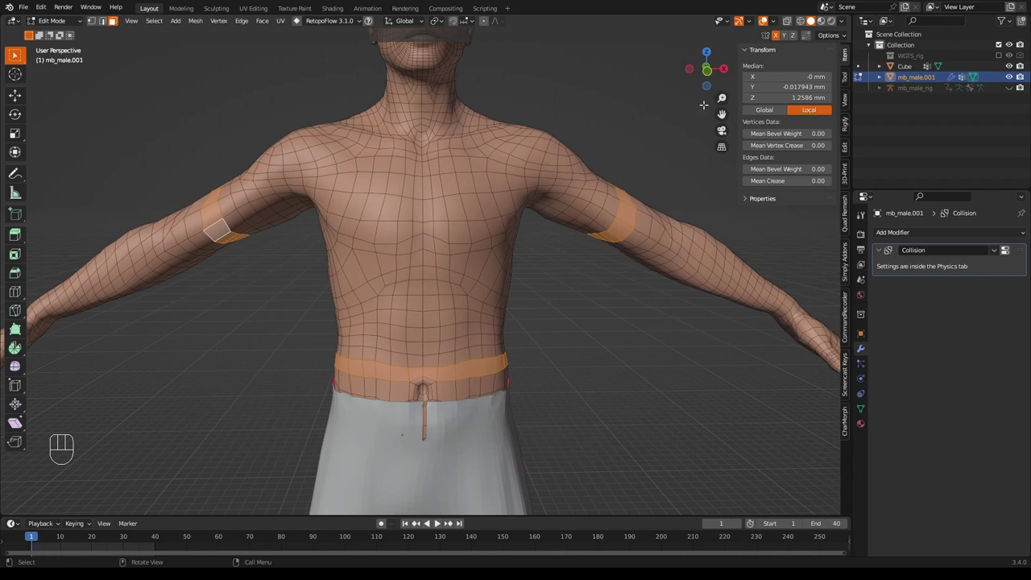
{"action": "left_click", "coordinate": [786, 22]}
{"action": "middle_click_drag", "start_coordinate": [514, 324], "coordinate": [518, 306]}
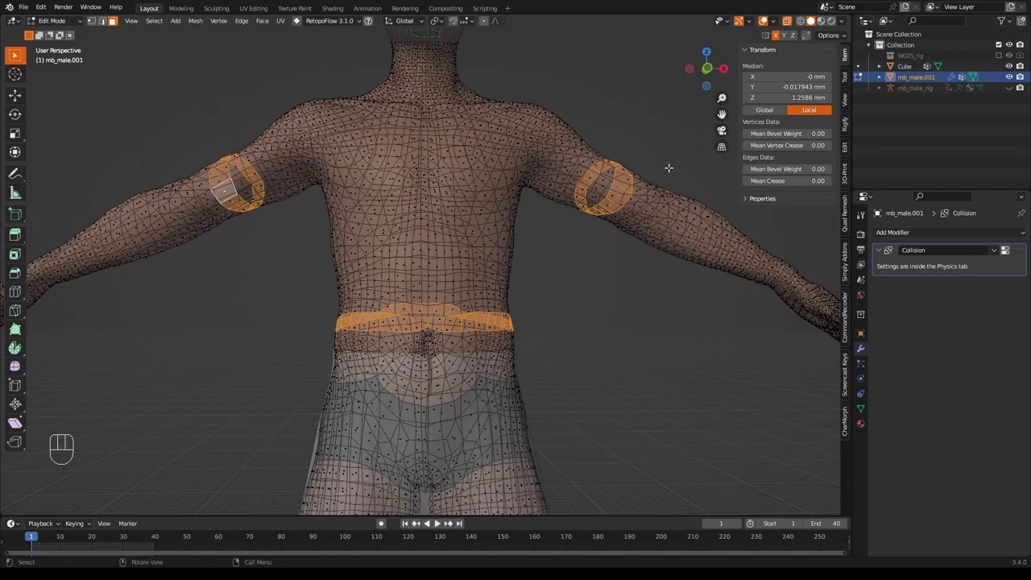
{"action": "left_click", "coordinate": [786, 20]}
{"action": "mouse_move", "coordinate": [621, 283]}
{"action": "middle_mouse_down"}
{"action": "mouse_move", "coordinate": [631, 296]}
{"action": "mouse_move", "coordinate": [621, 300]}
{"action": "middle_mouse_up"}
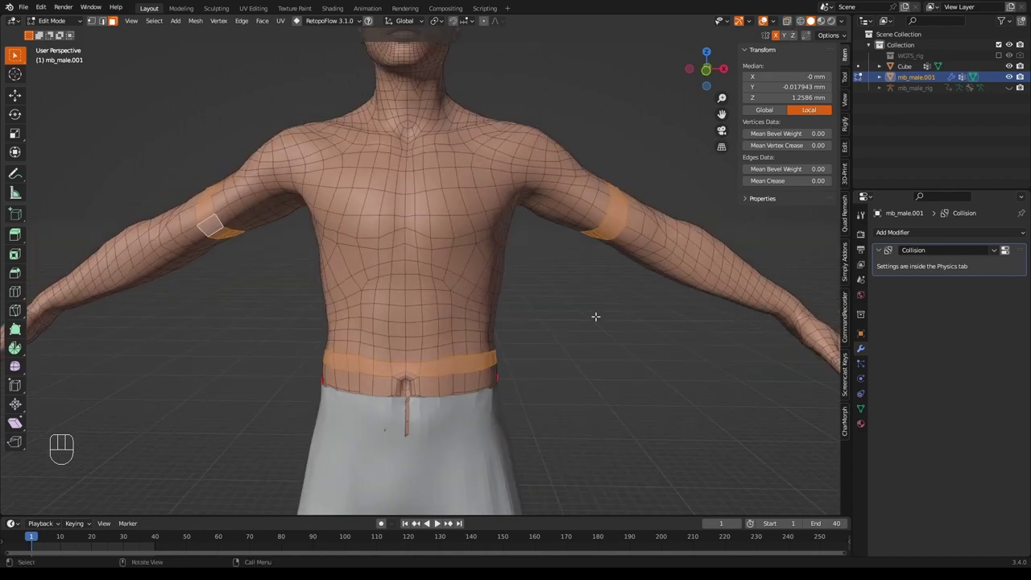
Add the front torso and upper-arm faces between the waist and arm loops to the selection with Circle Select
{"action": "key", "text": "c"}
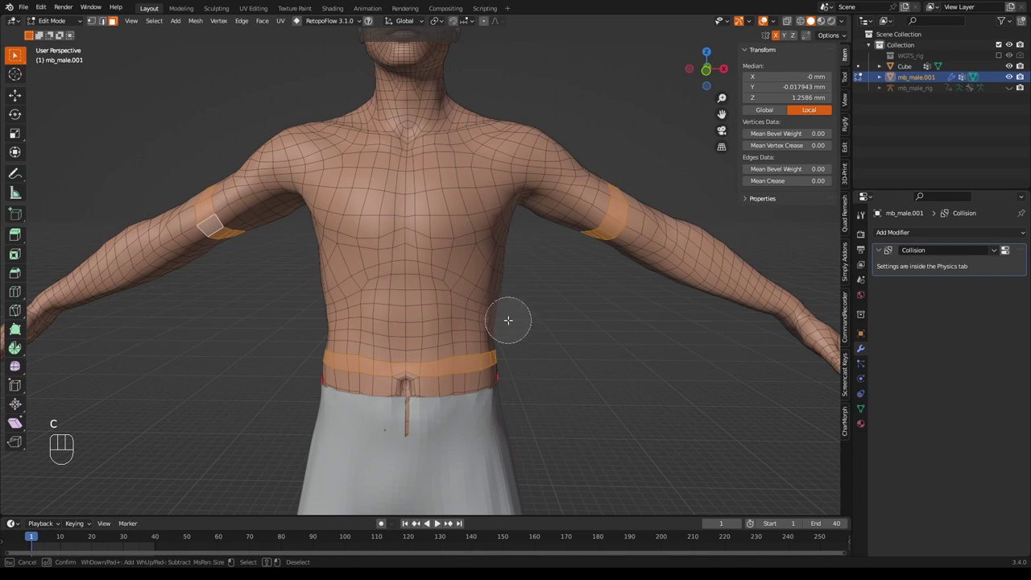
{"action": "mouse_move", "coordinate": [502, 318]}
{"action": "left_mouse_down"}
{"action": "mouse_move", "coordinate": [325, 331]}
{"action": "mouse_move", "coordinate": [318, 314]}
{"action": "mouse_move", "coordinate": [529, 301]}
{"action": "mouse_move", "coordinate": [324, 273]}
{"action": "mouse_move", "coordinate": [490, 260]}
{"action": "mouse_move", "coordinate": [343, 218]}
{"action": "mouse_move", "coordinate": [497, 227]}
{"action": "mouse_move", "coordinate": [572, 164]}
{"action": "mouse_move", "coordinate": [588, 183]}
{"action": "mouse_move", "coordinate": [566, 230]}
{"action": "mouse_move", "coordinate": [548, 139]}
{"action": "mouse_move", "coordinate": [518, 134]}
{"action": "mouse_move", "coordinate": [498, 182]}
{"action": "mouse_move", "coordinate": [279, 174]}
{"action": "mouse_move", "coordinate": [250, 208]}
{"action": "mouse_move", "coordinate": [328, 249]}
{"action": "left_mouse_up"}
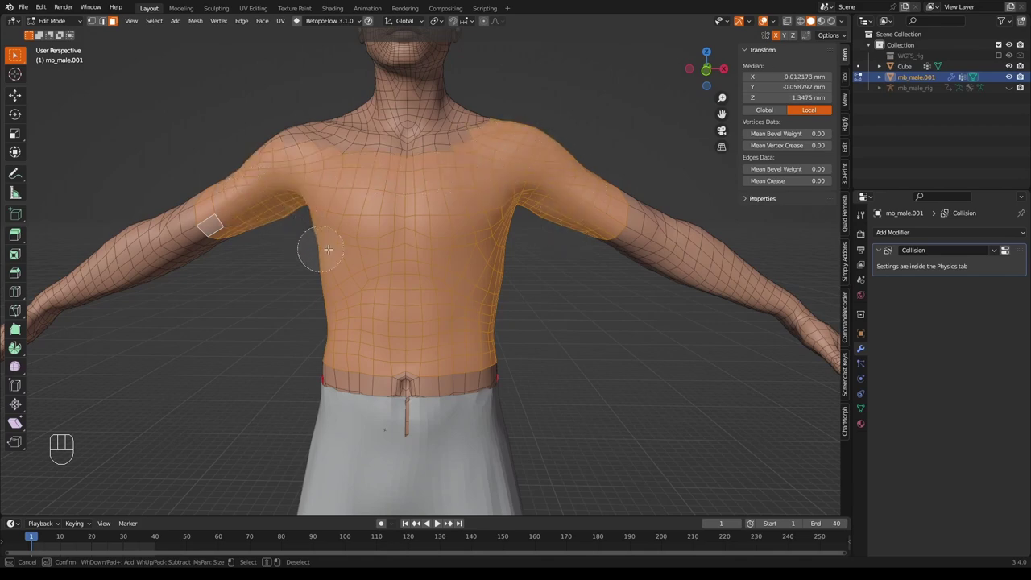
{"action": "right_click", "coordinate": [580, 342]}
Add the back faces, from the shoulders and upper arms down to the waist loop, with Circle Select
{"action": "mouse_move", "coordinate": [596, 343]}
{"action": "middle_mouse_down"}
{"action": "mouse_move", "coordinate": [438, 360]}
{"action": "mouse_move", "coordinate": [430, 396]}
{"action": "mouse_move", "coordinate": [407, 418]}
{"action": "middle_mouse_up"}
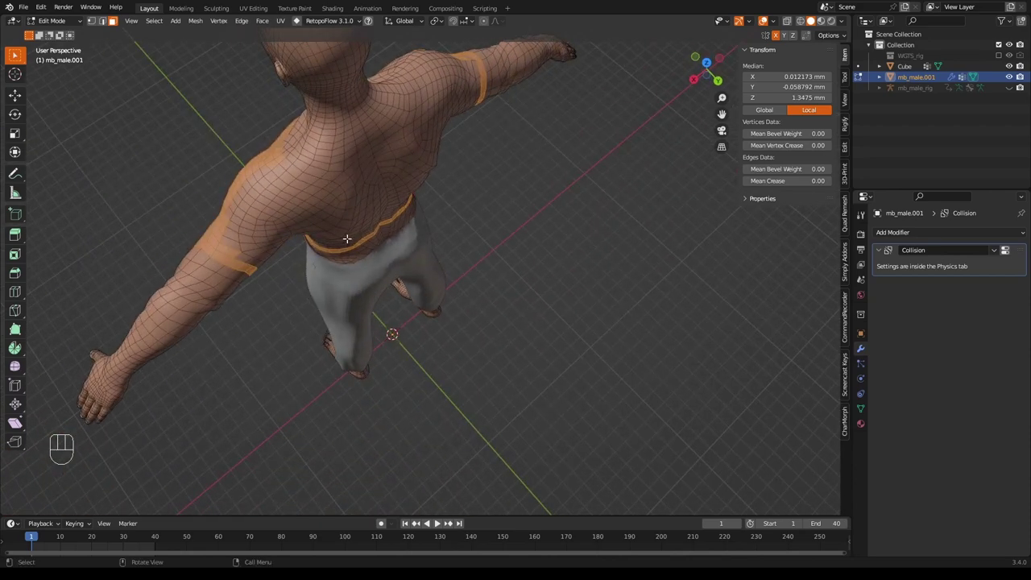
{"action": "key", "text": "c"}
{"action": "mouse_move", "coordinate": [253, 169]}
{"action": "left_mouse_down"}
{"action": "mouse_move", "coordinate": [251, 194]}
{"action": "mouse_move", "coordinate": [258, 244]}
{"action": "mouse_move", "coordinate": [297, 205]}
{"action": "mouse_move", "coordinate": [368, 195]}
{"action": "mouse_move", "coordinate": [416, 153]}
{"action": "mouse_move", "coordinate": [412, 205]}
{"action": "left_mouse_up"}
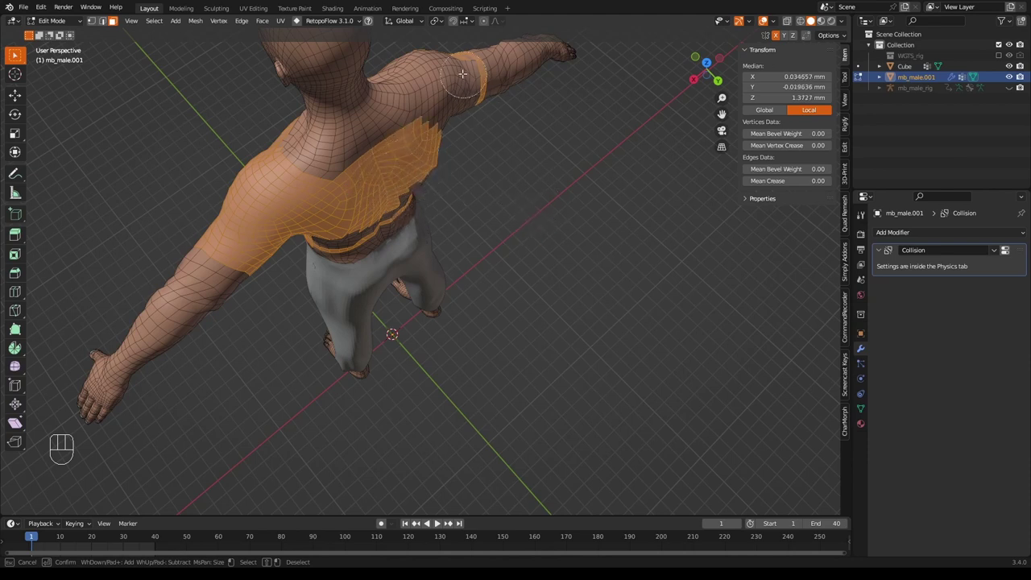
{"action": "mouse_move", "coordinate": [424, 57]}
{"action": "left_mouse_down"}
{"action": "mouse_move", "coordinate": [464, 76]}
{"action": "mouse_move", "coordinate": [446, 111]}
{"action": "mouse_move", "coordinate": [451, 101]}
{"action": "left_mouse_up"}
{"action": "mouse_move", "coordinate": [451, 97]}
{"action": "middle_mouse_down"}
{"action": "mouse_move", "coordinate": [553, 230]}
{"action": "mouse_move", "coordinate": [527, 329]}
{"action": "middle_mouse_up"}
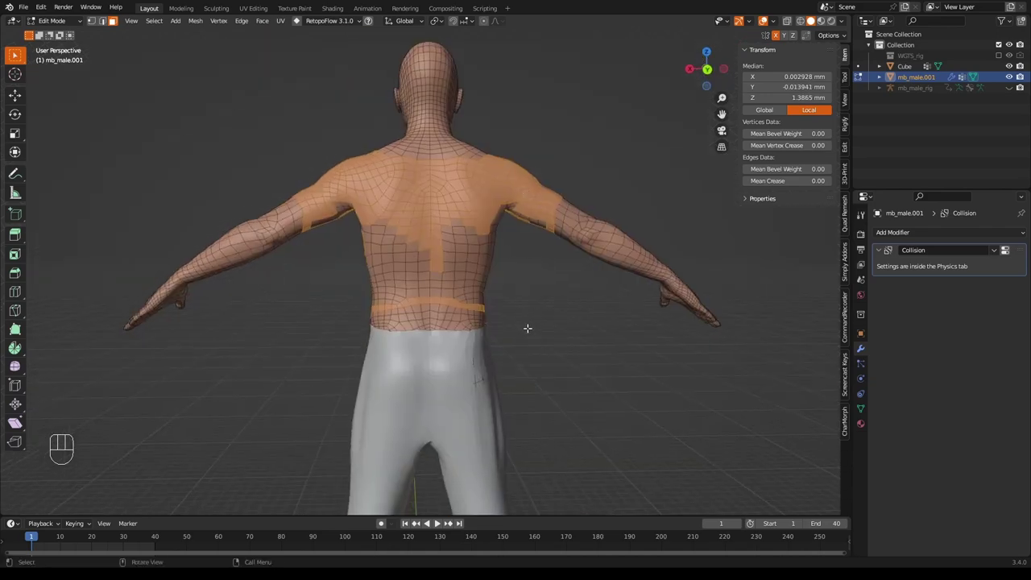
{"action": "key", "text": "c"}
{"action": "mouse_move", "coordinate": [389, 282]}
{"action": "left_mouse_down"}
{"action": "mouse_move", "coordinate": [440, 231]}
{"action": "mouse_move", "coordinate": [512, 220]}
{"action": "mouse_move", "coordinate": [411, 210]}
{"action": "mouse_move", "coordinate": [336, 222]}
{"action": "mouse_move", "coordinate": [476, 273]}
{"action": "mouse_move", "coordinate": [531, 306]}
{"action": "left_mouse_up"}
{"action": "right_click", "coordinate": [532, 306]}
Inspect both sides of the torso and deselect the stray faces below the waist loop on the body's left side
{"action": "mouse_move", "coordinate": [531, 306]}
{"action": "middle_mouse_down"}
{"action": "mouse_move", "coordinate": [547, 343]}
{"action": "mouse_move", "coordinate": [437, 292]}
{"action": "mouse_move", "coordinate": [445, 262]}
{"action": "middle_mouse_up"}
{"action": "key", "text": "c"}
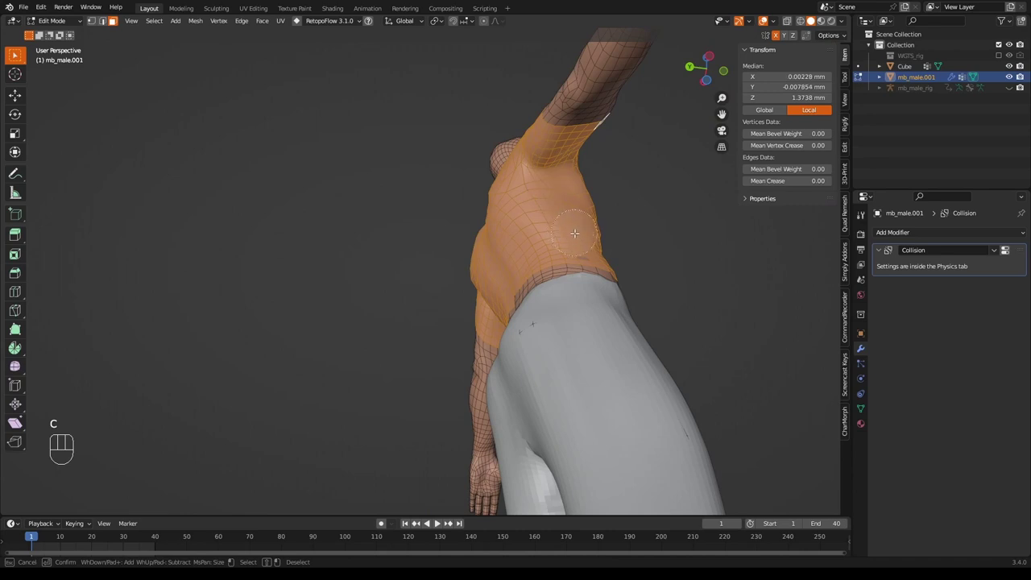
{"action": "middle_click_drag", "start_coordinate": [572, 225], "coordinate": [355, 213]}
{"action": "key", "text": "c"}
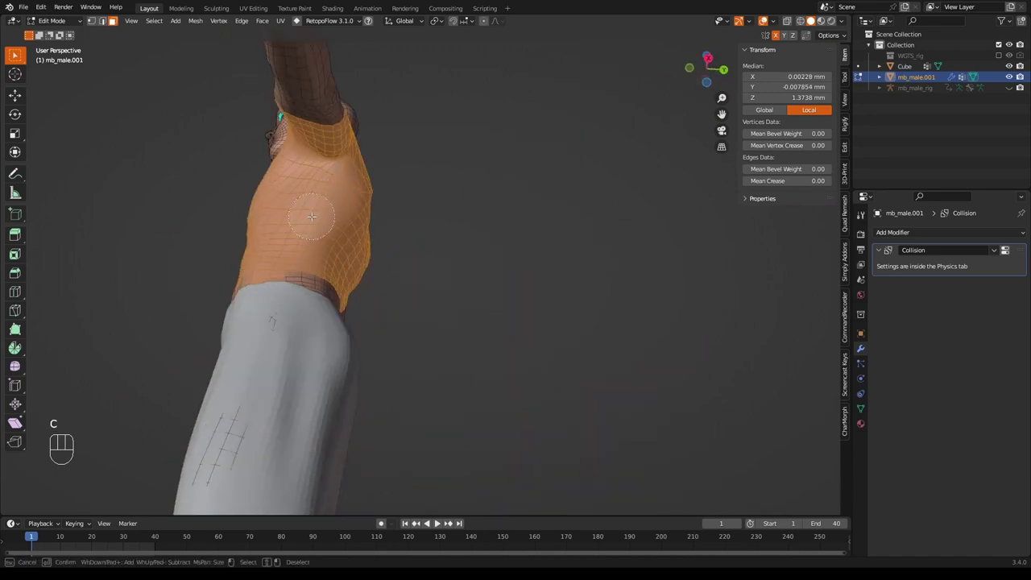
{"action": "right_click", "coordinate": [417, 228]}
{"action": "middle_click_drag", "start_coordinate": [416, 228], "coordinate": [317, 372]}
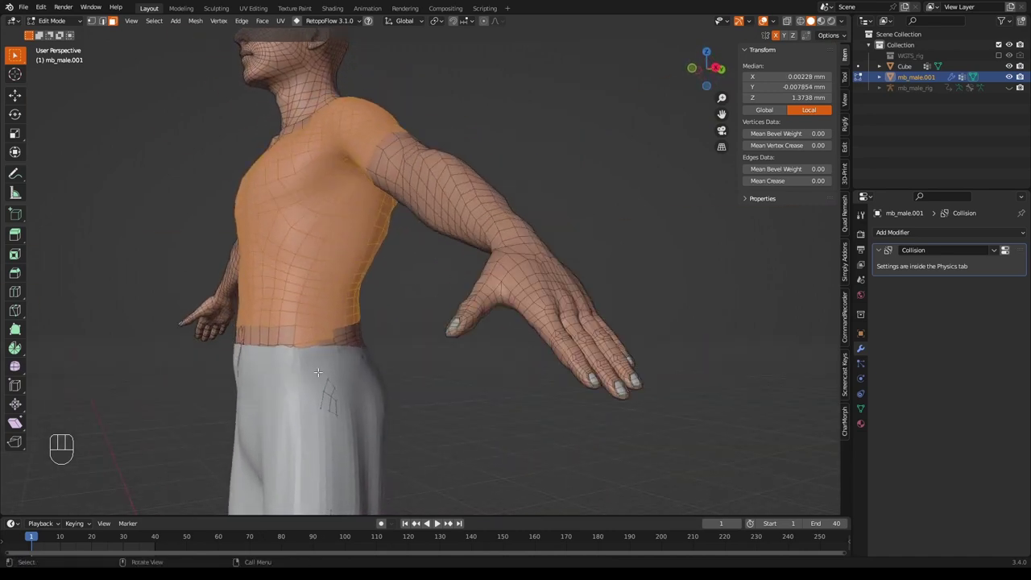
{"action": "key", "text": "c"}
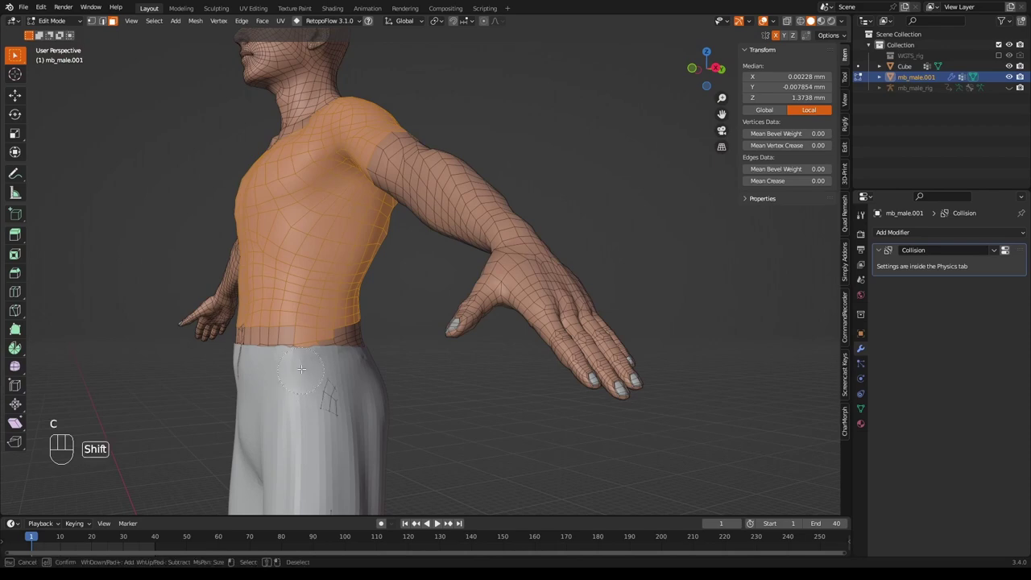
{"action": "left_click_drag", "start_coordinate": [300, 369], "coordinate": [334, 354], "text": "shift"}
{"action": "right_click", "coordinate": [548, 392]}
Extend the face selection over the upper chest and collarbones to shape the front neckline and shoulder edges
{"action": "mouse_move", "coordinate": [533, 374]}
{"action": "middle_mouse_down"}
{"action": "mouse_move", "coordinate": [440, 387]}
{"action": "mouse_move", "coordinate": [463, 451]}
{"action": "middle_mouse_up"}
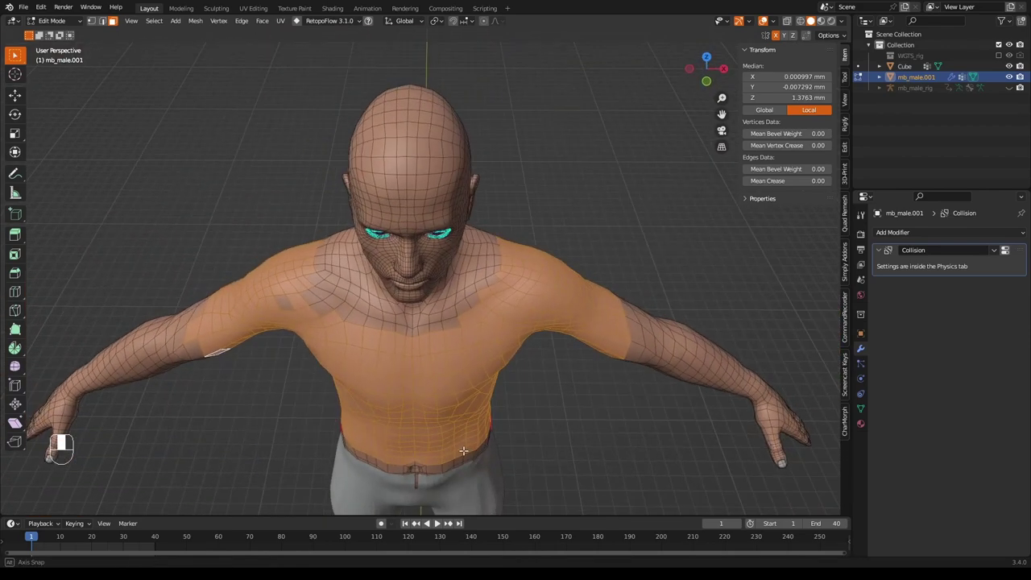
{"action": "key", "text": "c"}
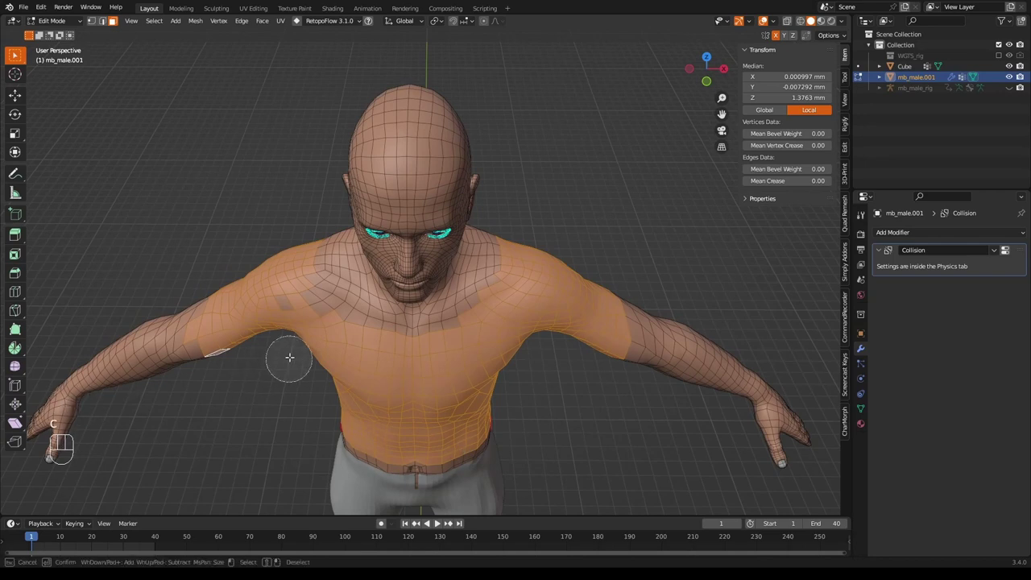
{"action": "mouse_move", "coordinate": [285, 356]}
{"action": "left_mouse_down"}
{"action": "mouse_move", "coordinate": [276, 315]}
{"action": "mouse_move", "coordinate": [318, 298]}
{"action": "mouse_move", "coordinate": [358, 310]}
{"action": "mouse_move", "coordinate": [375, 332]}
{"action": "mouse_move", "coordinate": [477, 329]}
{"action": "left_mouse_up"}
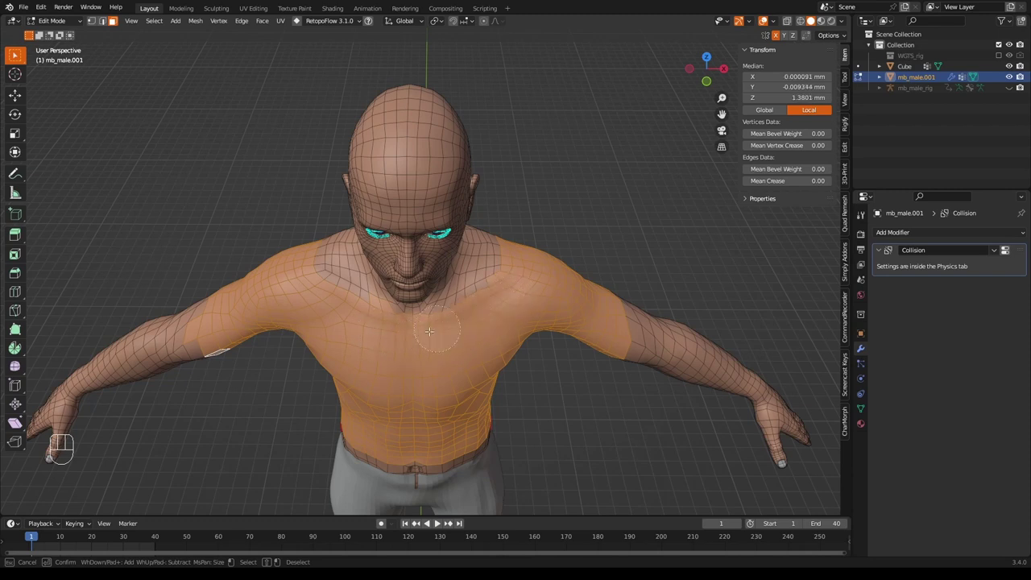
{"action": "right_click", "coordinate": [392, 338]}
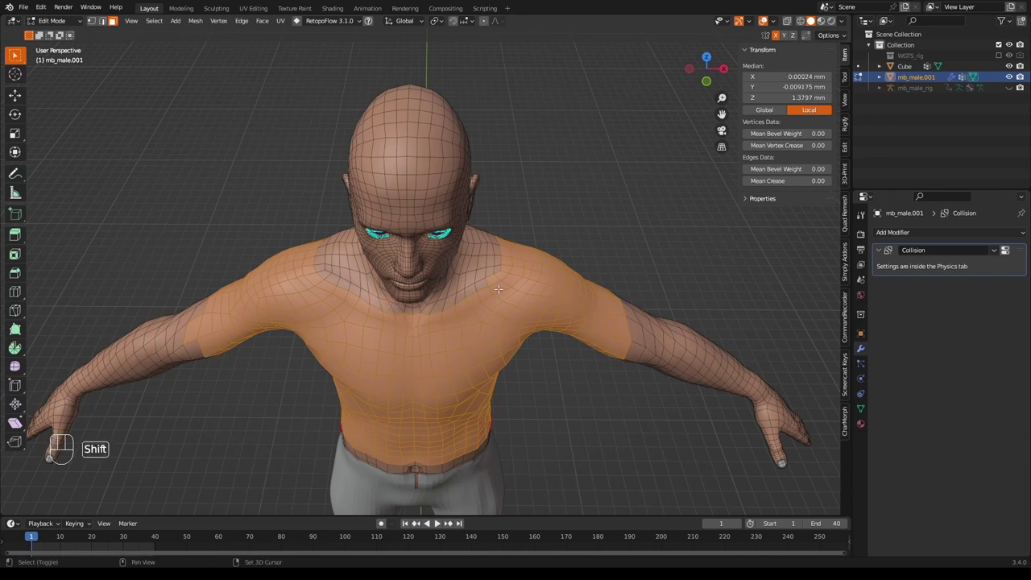
{"action": "key", "text": "c"}
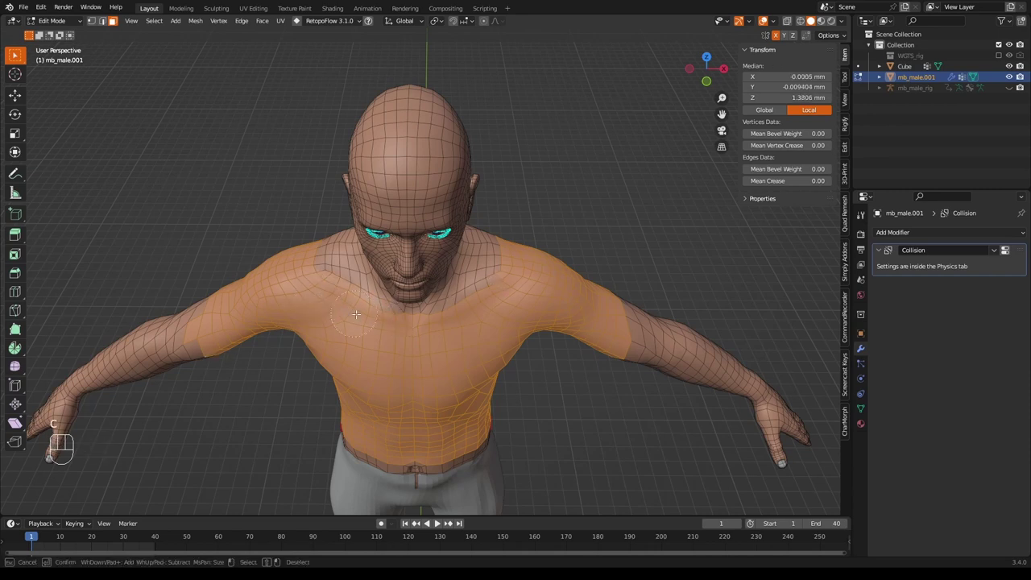
{"action": "left_click", "coordinate": [493, 280]}
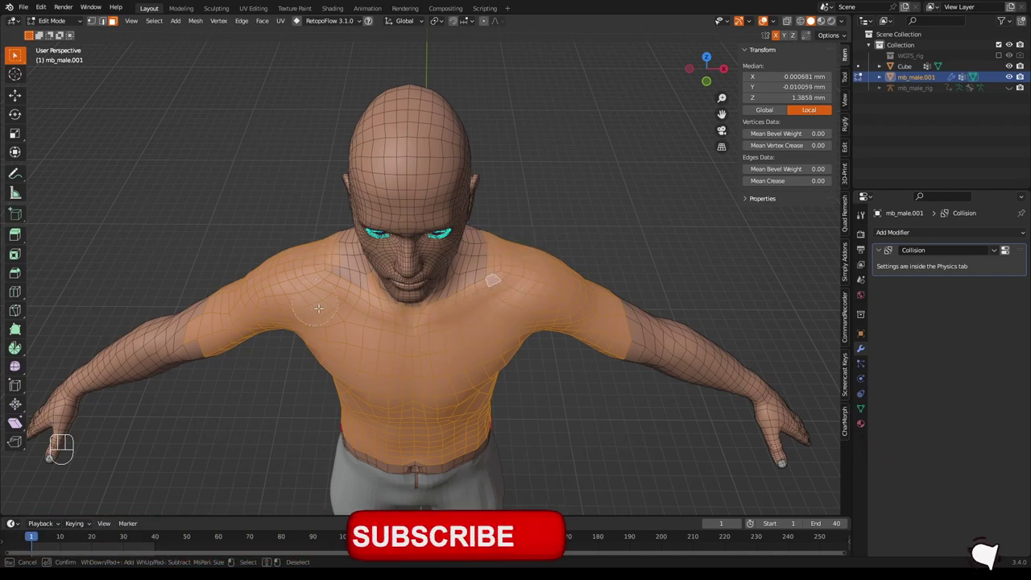
{"action": "right_click", "coordinate": [335, 248]}
{"action": "left_click", "coordinate": [335, 248], "text": "shift"}
Add the remaining faces across the upper back and shoulders to the selection with Circle Select
{"action": "middle_click_drag", "start_coordinate": [542, 370], "coordinate": [525, 127]}
{"action": "key", "text": "c"}
{"action": "left_click_drag", "start_coordinate": [526, 127], "coordinate": [386, 132]}
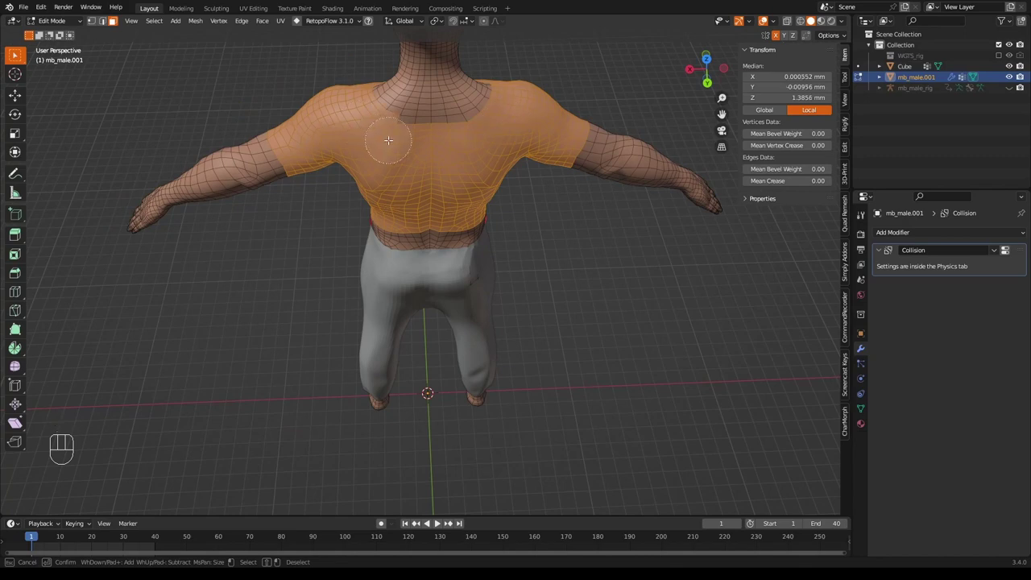
{"action": "right_click", "coordinate": [564, 77]}
{"action": "mouse_move", "coordinate": [564, 77]}
{"action": "middle_mouse_down"}
{"action": "mouse_move", "coordinate": [419, 84]}
{"action": "mouse_move", "coordinate": [409, 244]}
{"action": "mouse_move", "coordinate": [312, 187]}
{"action": "middle_mouse_up"}
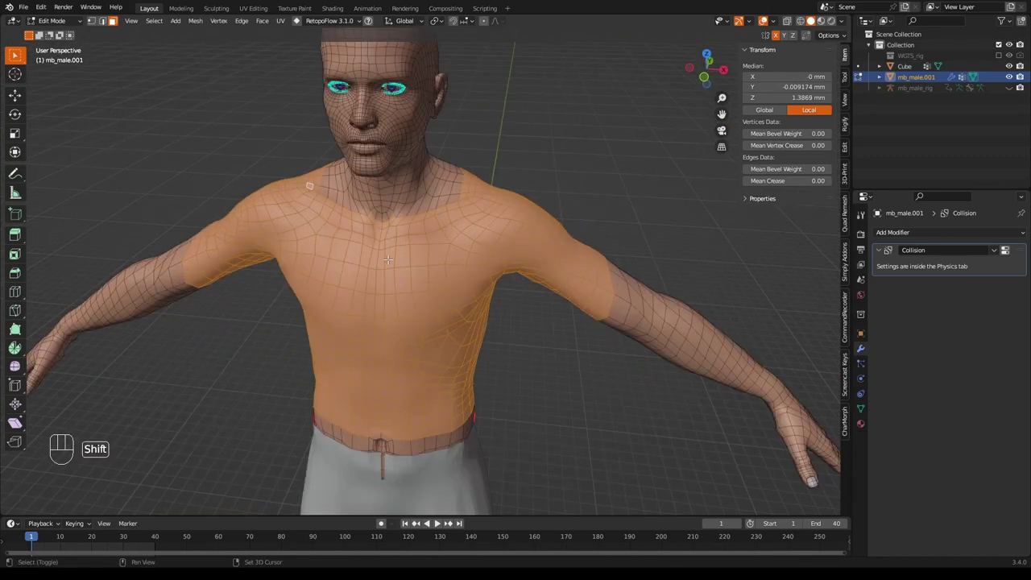
Duplicate the selected torso and upper-arm faces in place and separate the selection into its own object
{"action": "scroll", "coordinate": [550, 340], "scroll_direction": "up", "scroll_amount": 4}
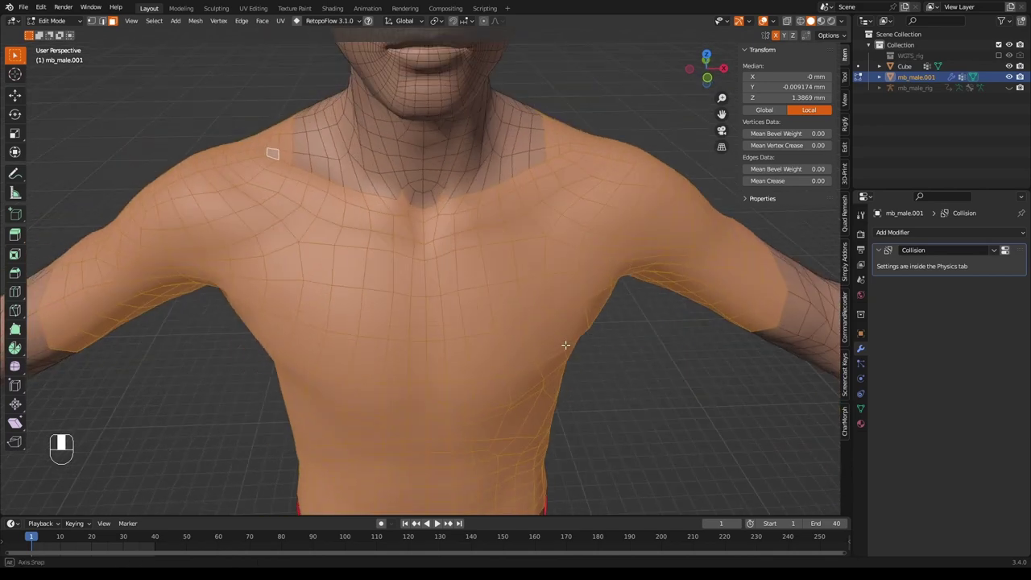
{"action": "scroll", "coordinate": [565, 345], "scroll_direction": "up", "scroll_amount": 3}
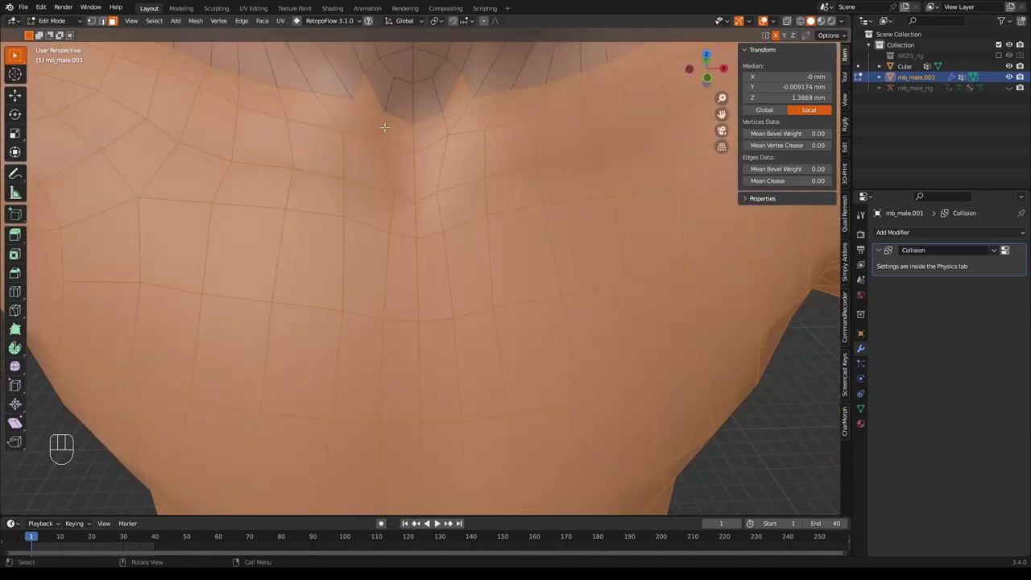
{"action": "scroll", "coordinate": [384, 127], "scroll_direction": "down", "scroll_amount": 3}
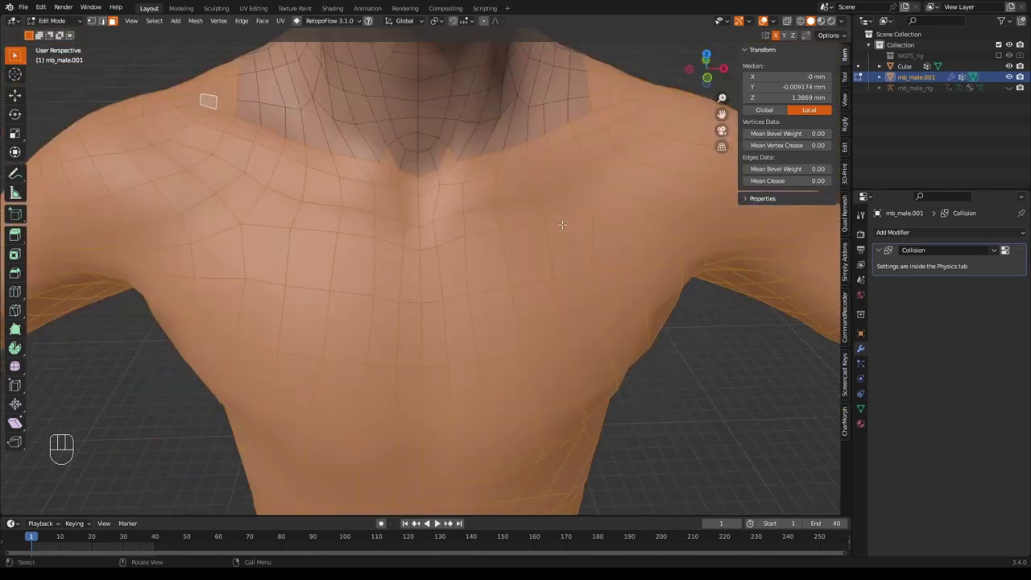
{"action": "scroll", "coordinate": [563, 224], "scroll_direction": "down", "scroll_amount": 5}
{"action": "middle_click_drag", "start_coordinate": [562, 224], "coordinate": [555, 199]}
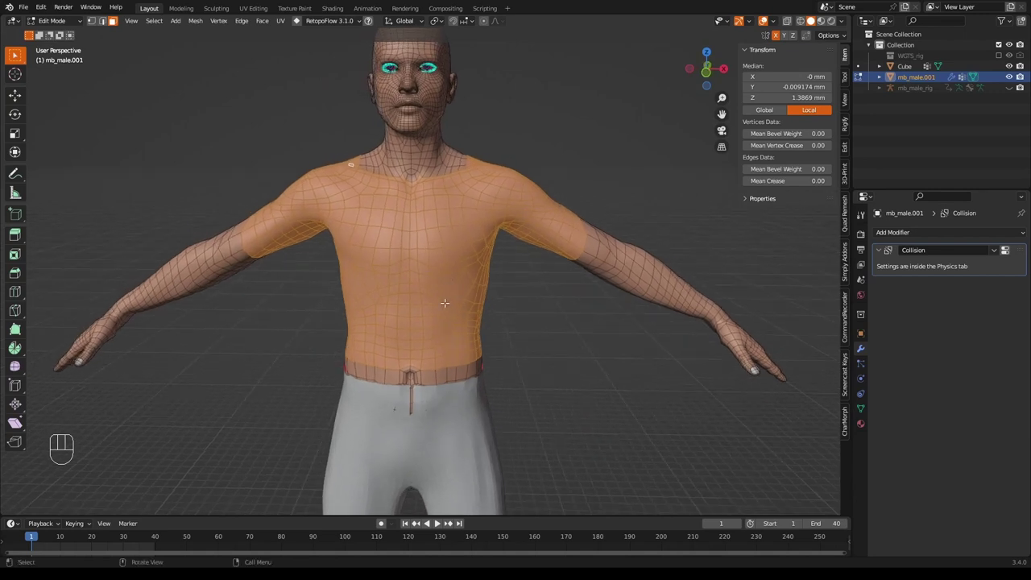
{"action": "key", "text": "shift"}
{"action": "key", "text": "shift+d"}
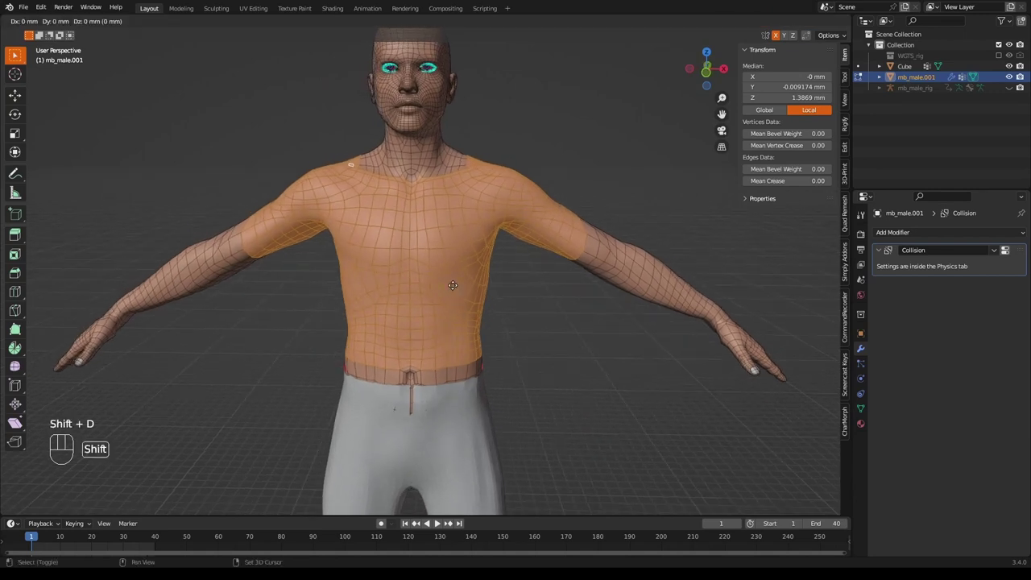
{"action": "left_click", "coordinate": [453, 285]}
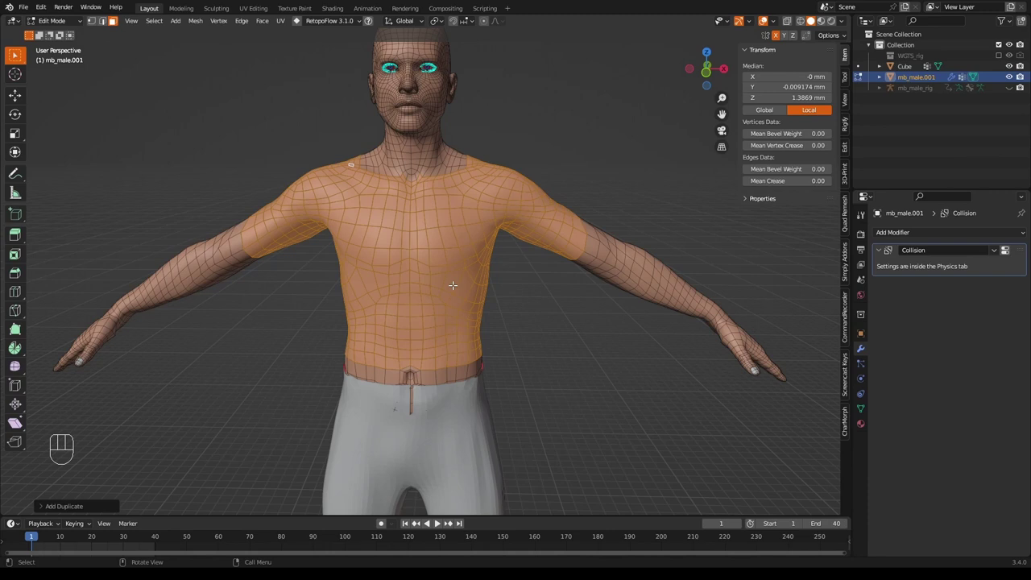
{"action": "key", "text": "p"}
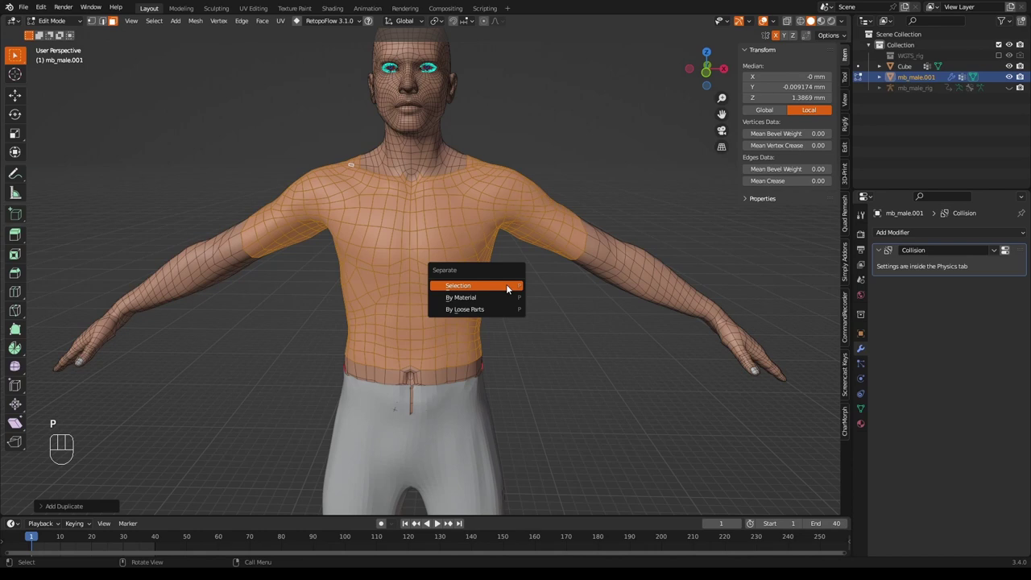
{"action": "left_click", "coordinate": [505, 285]}
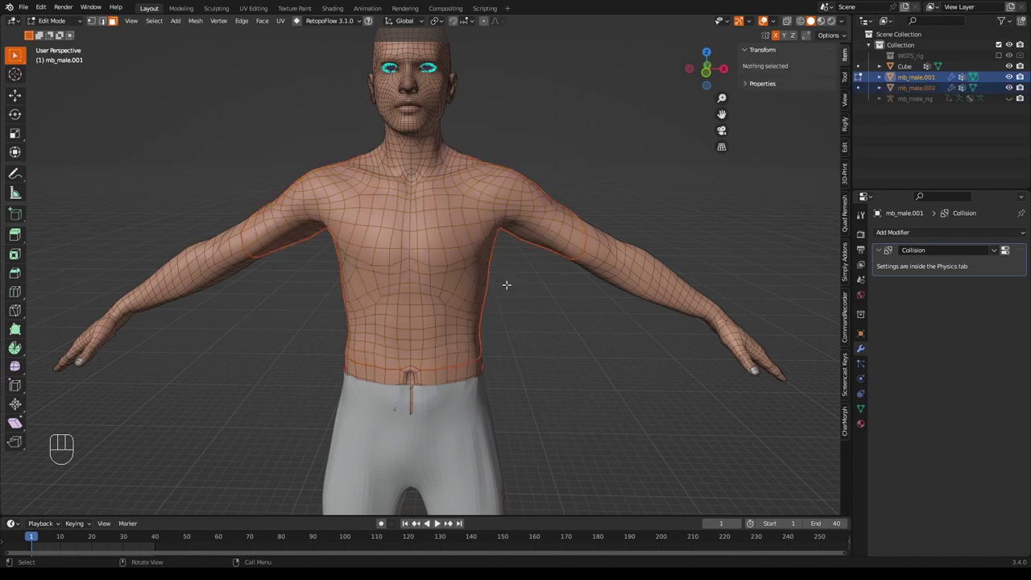
Return to Object Mode, select only the separated top, and rename it "Shirt"
{"action": "key", "text": "Tab"}
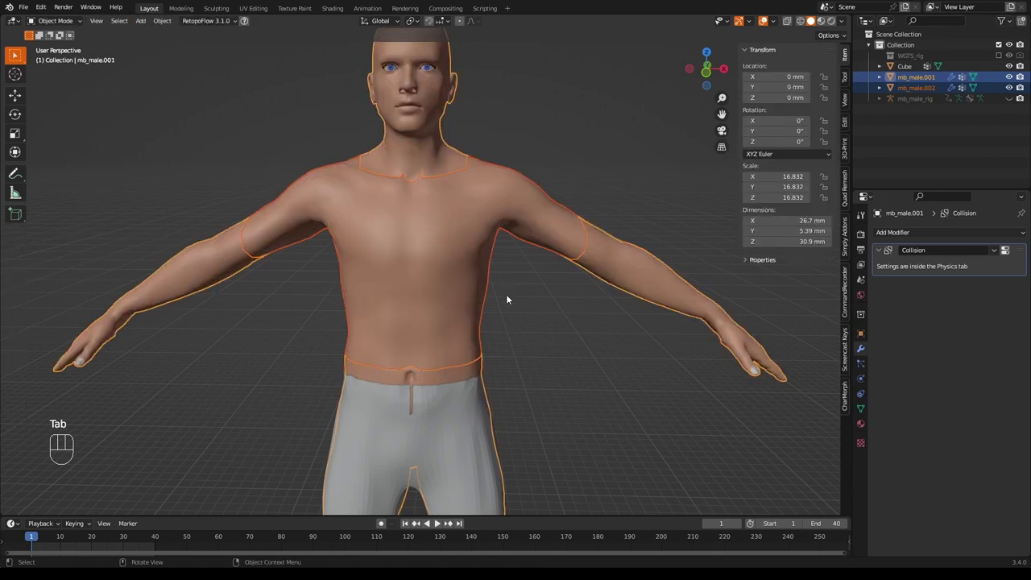
{"action": "left_click", "coordinate": [461, 275]}
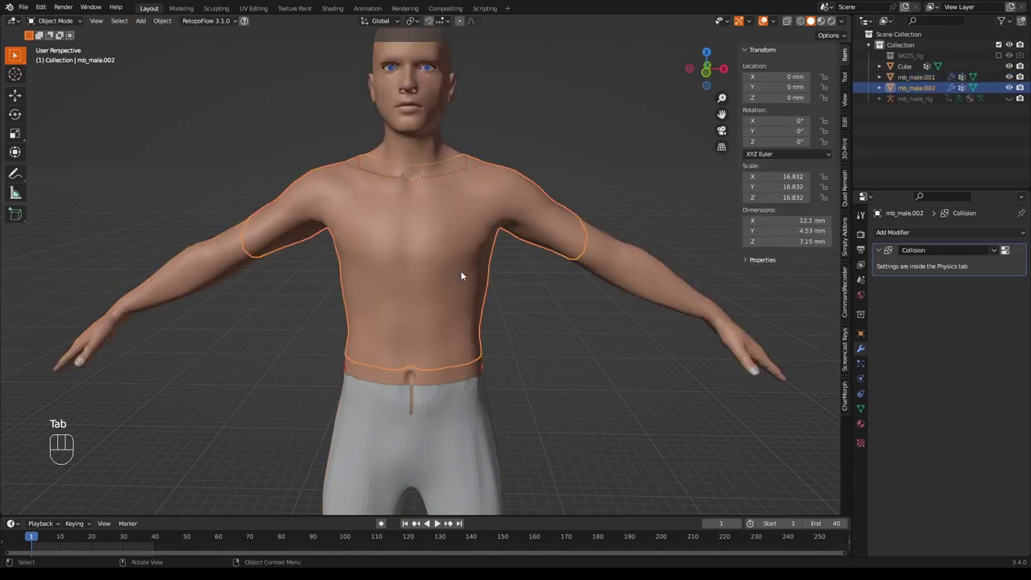
{"action": "double_click", "coordinate": [931, 89]}
{"action": "key", "text": "Return"}
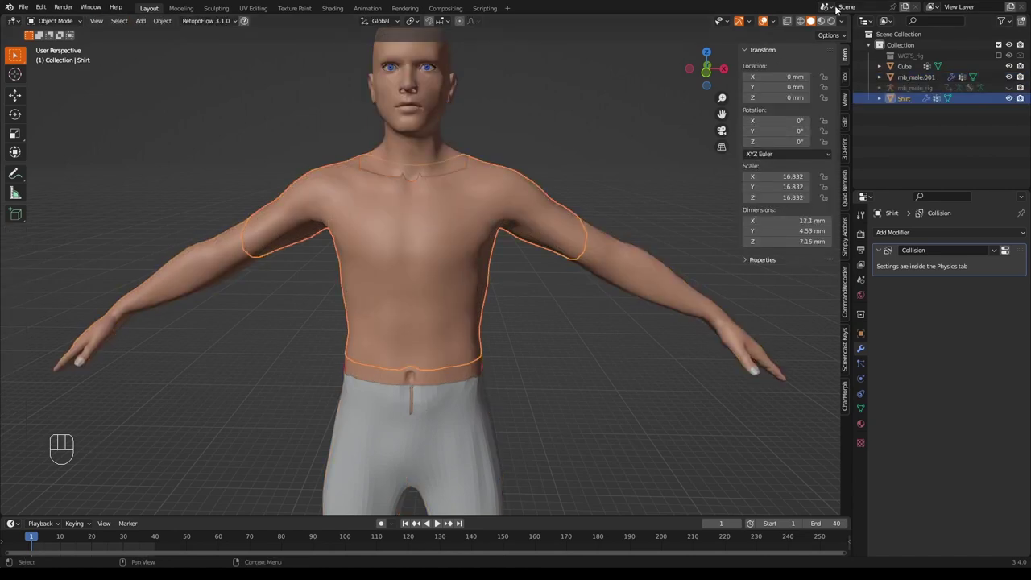
Clear the shirt's material slots and remove its Collision physics
{"action": "left_click", "coordinate": [860, 422]}
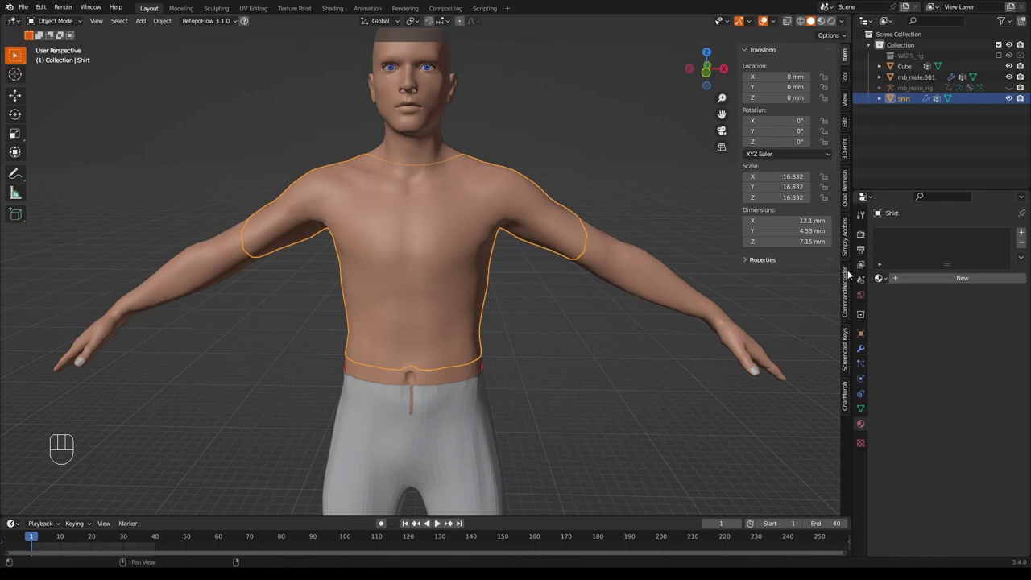
{"action": "left_click", "coordinate": [860, 350]}
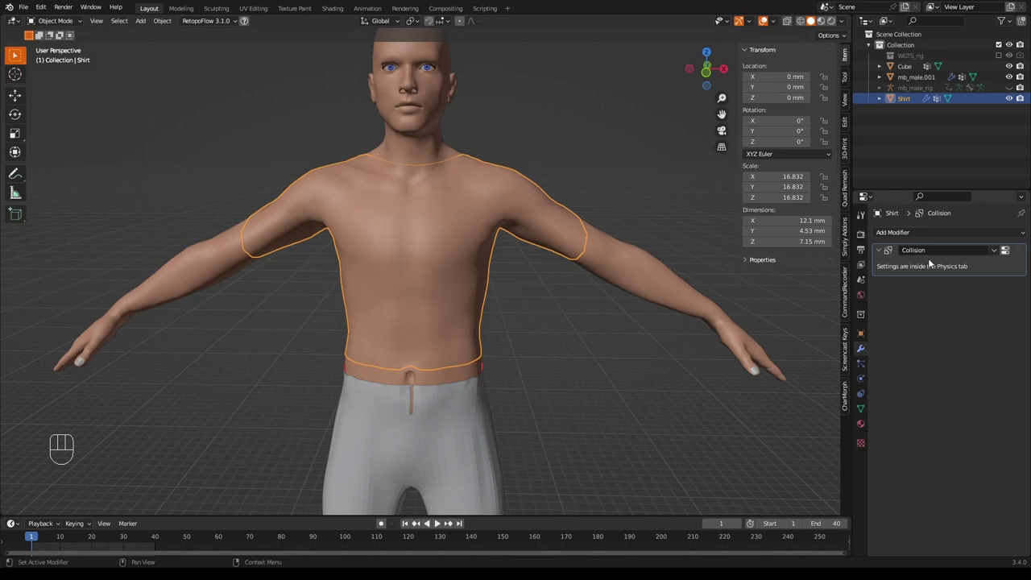
{"action": "left_click", "coordinate": [861, 379]}
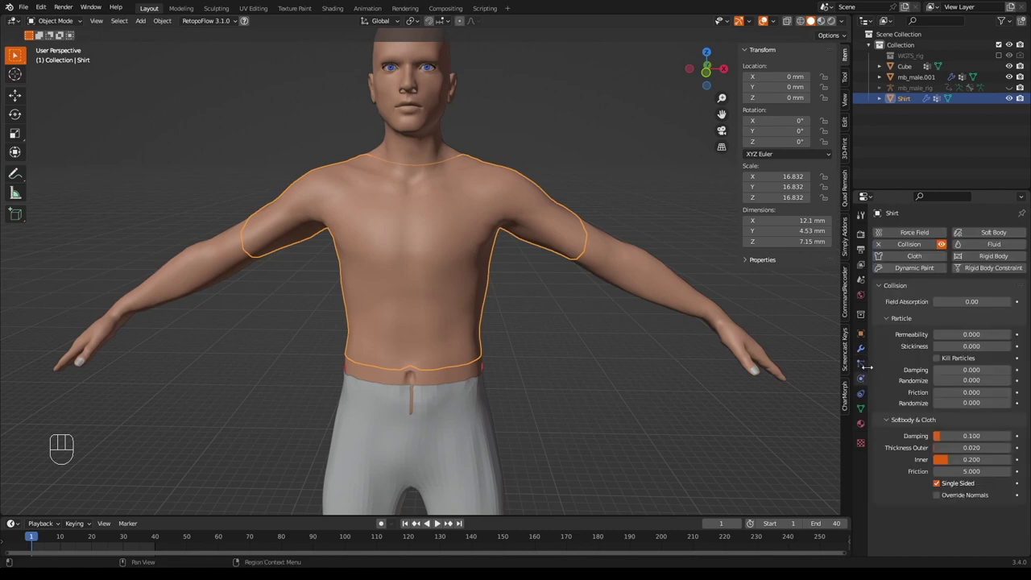
{"action": "left_click", "coordinate": [880, 245]}
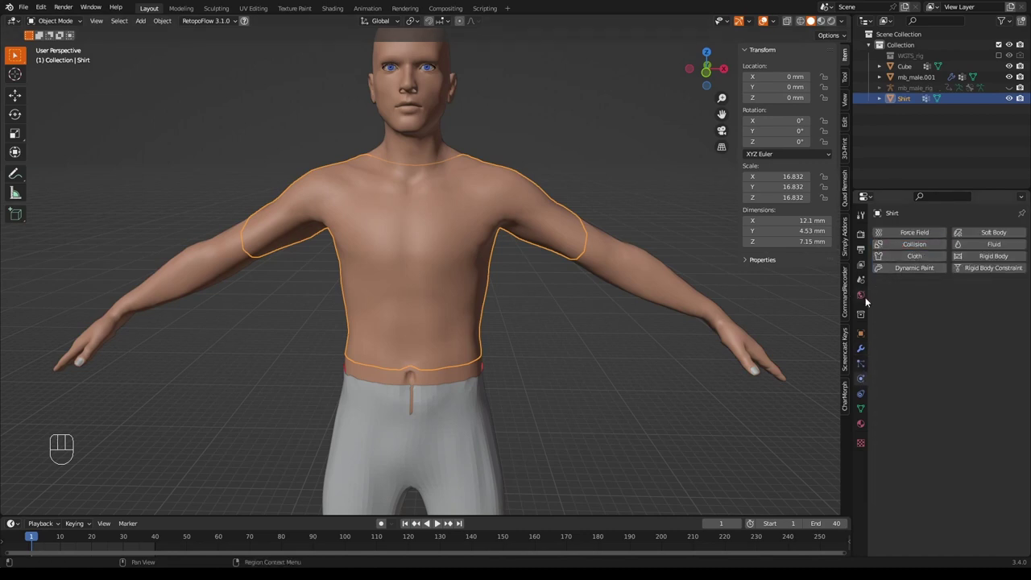
Add a Displace modifier to the shirt and set its strength to 0.010
{"action": "left_click", "coordinate": [861, 349]}
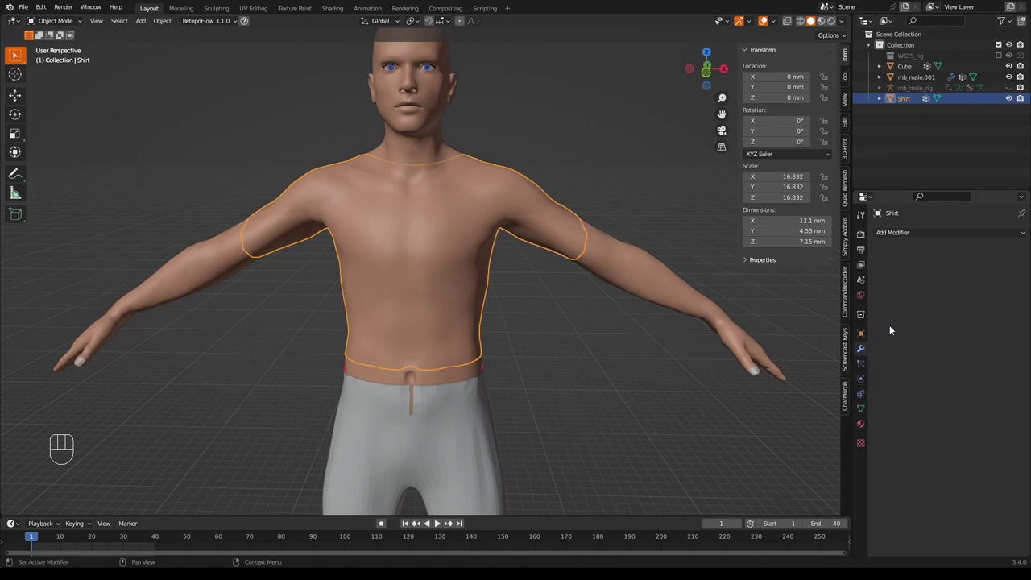
{"action": "left_click", "coordinate": [906, 234]}
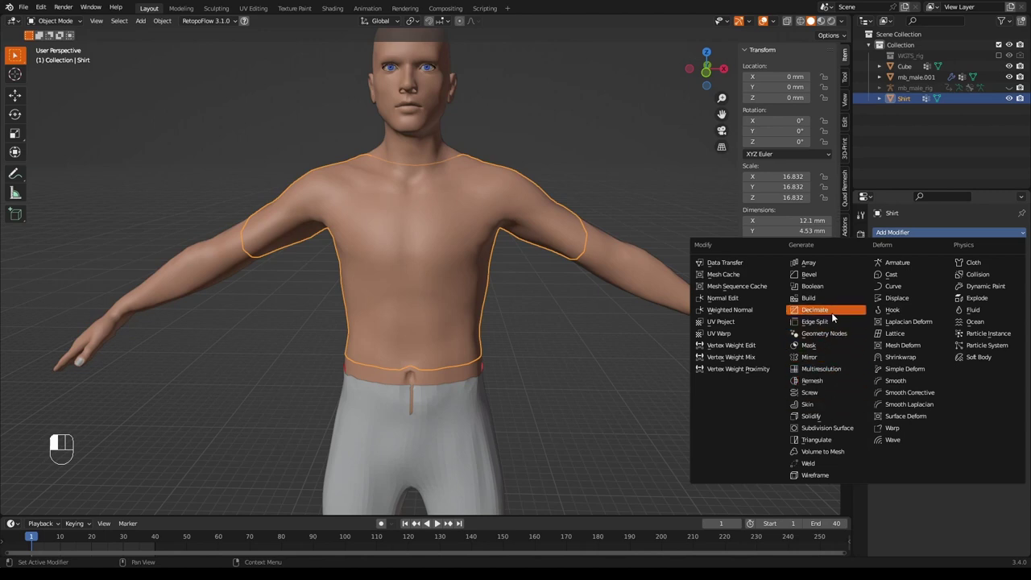
{"action": "left_click", "coordinate": [898, 298]}
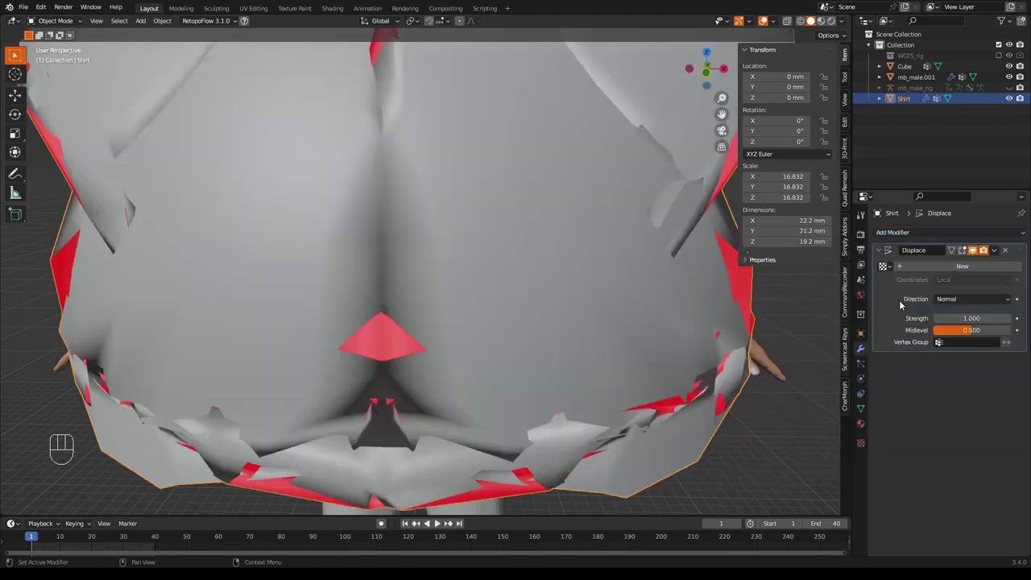
{"action": "scroll", "coordinate": [624, 298], "scroll_direction": "down", "scroll_amount": 4}
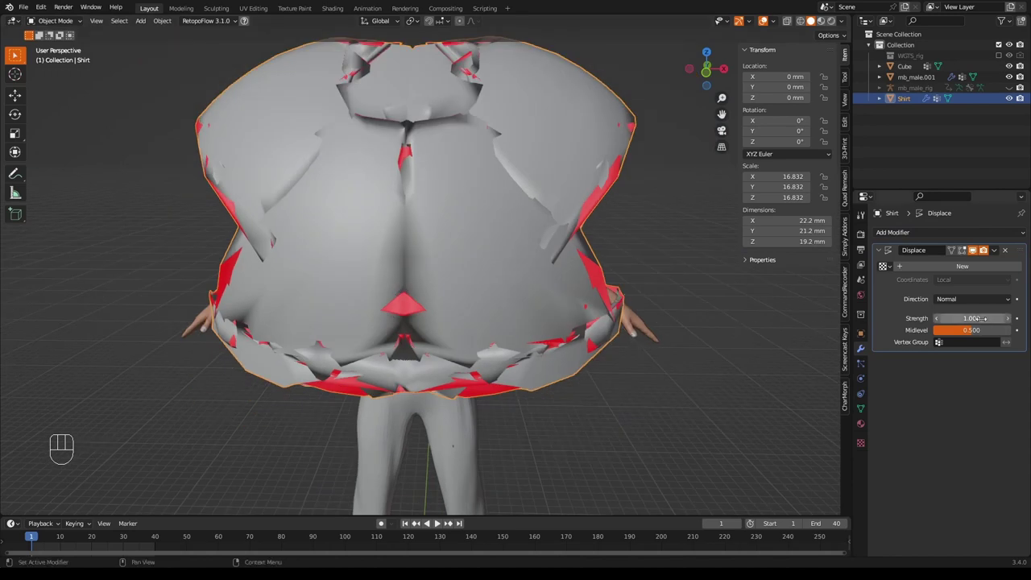
{"action": "left_click_drag", "start_coordinate": [985, 317], "coordinate": [820, 318], "text": "shift"}
{"action": "middle_click_drag", "start_coordinate": [619, 231], "coordinate": [587, 216]}
{"action": "scroll", "coordinate": [623, 269], "scroll_direction": "up", "scroll_amount": 5}
{"action": "scroll", "coordinate": [619, 271], "scroll_direction": "up", "scroll_amount": 2}
{"action": "scroll", "coordinate": [569, 211], "scroll_direction": "down", "scroll_amount": 6}
{"action": "scroll", "coordinate": [586, 216], "scroll_direction": "up", "scroll_amount": 6}
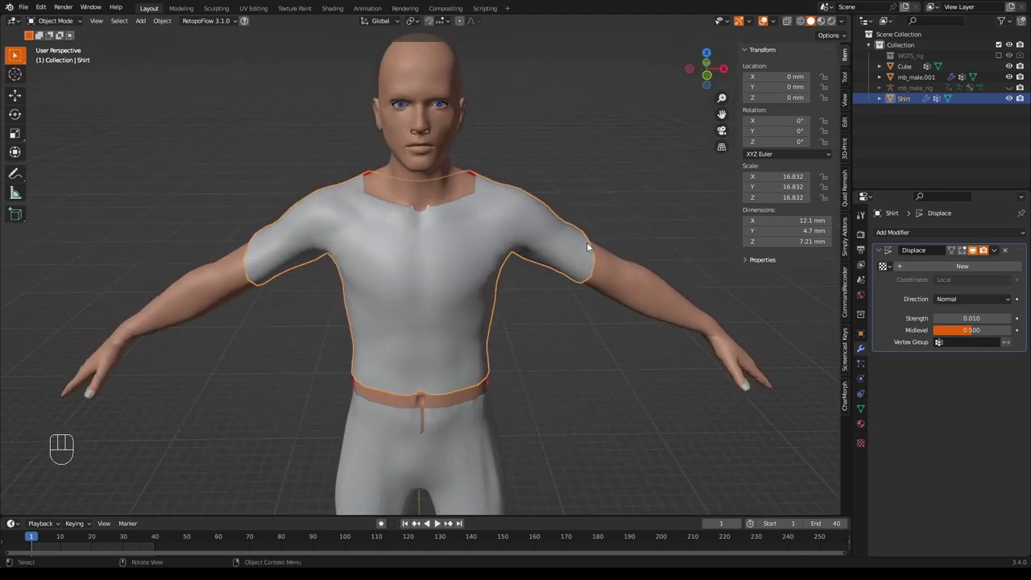
Open the shirt for vertex editing and hide the mb_male.001 body to expose the front neckline
{"action": "scroll", "coordinate": [586, 242], "scroll_direction": "up", "scroll_amount": 2}
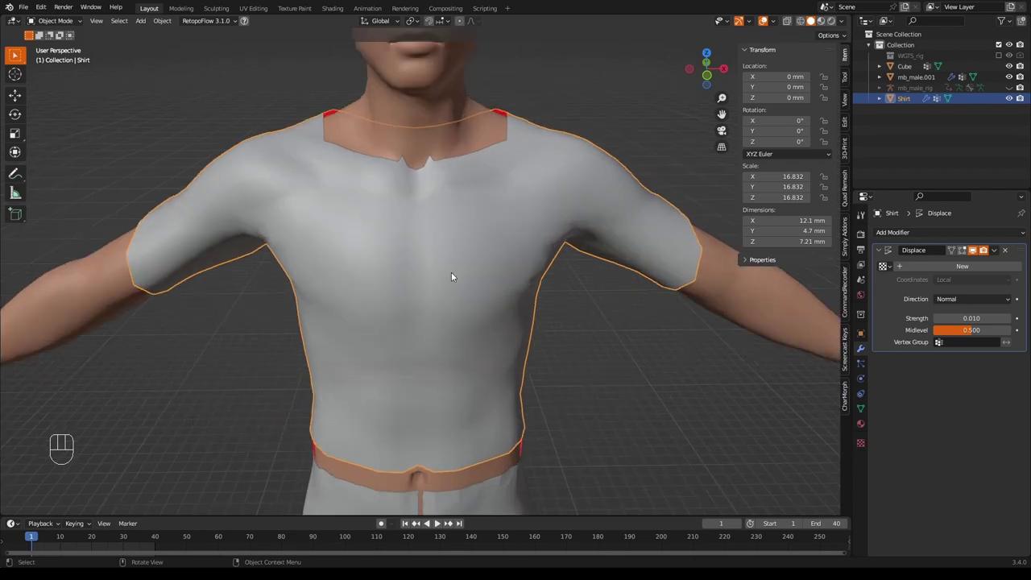
{"action": "scroll", "coordinate": [556, 336], "scroll_direction": "down", "scroll_amount": 3}
{"action": "scroll", "coordinate": [546, 339], "scroll_direction": "up", "scroll_amount": 5}
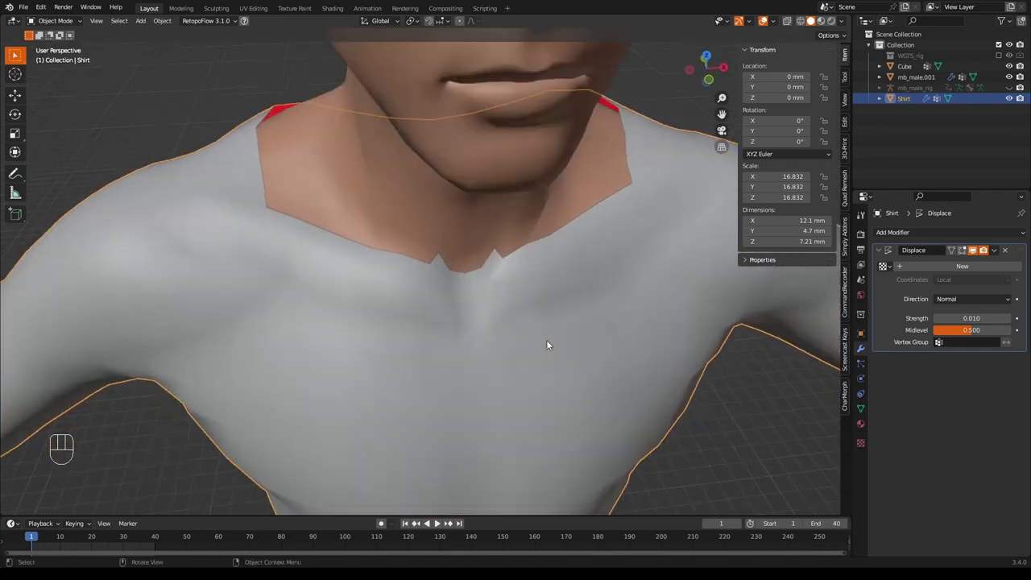
{"action": "scroll", "coordinate": [536, 326], "scroll_direction": "down", "scroll_amount": 2}
{"action": "key", "text": "Tab"}
{"action": "scroll", "coordinate": [545, 331], "scroll_direction": "up", "scroll_amount": 5}
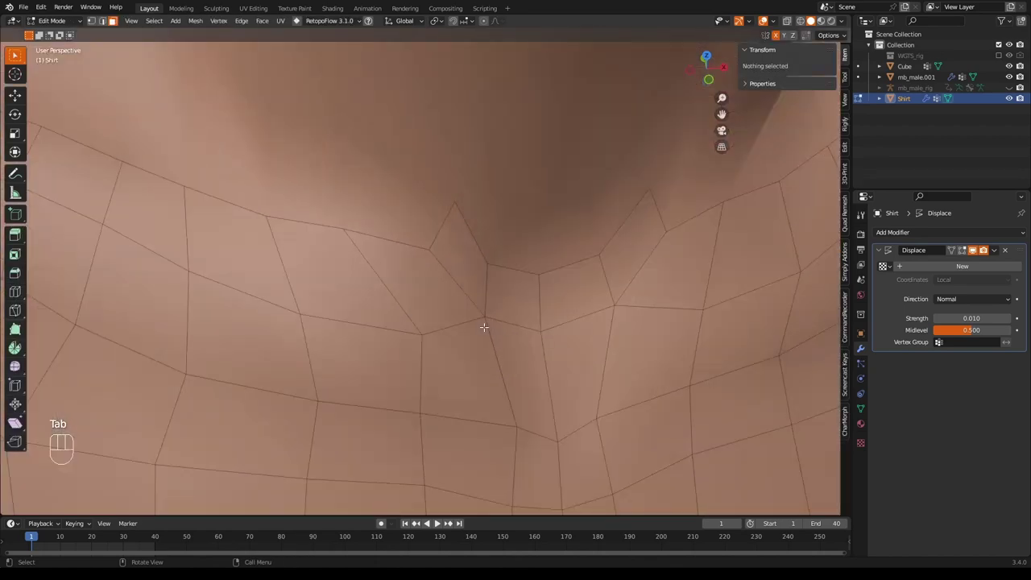
{"action": "key", "text": "1"}
{"action": "scroll", "coordinate": [519, 327], "scroll_direction": "down", "scroll_amount": 5}
{"action": "middle_click_drag", "start_coordinate": [518, 328], "coordinate": [532, 266]}
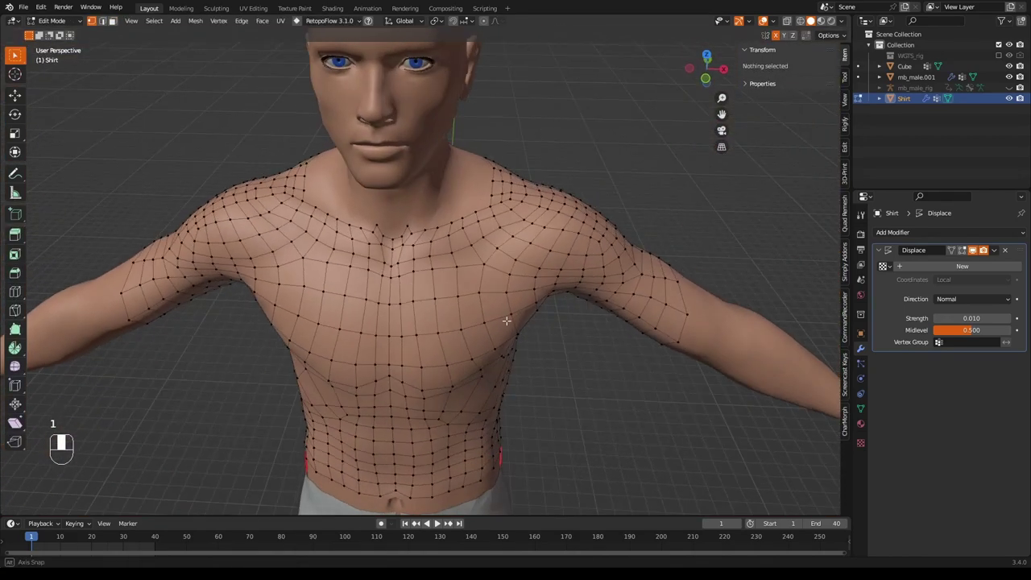
{"action": "left_click", "coordinate": [1009, 76]}
{"action": "scroll", "coordinate": [474, 265], "scroll_direction": "up", "scroll_amount": 5}
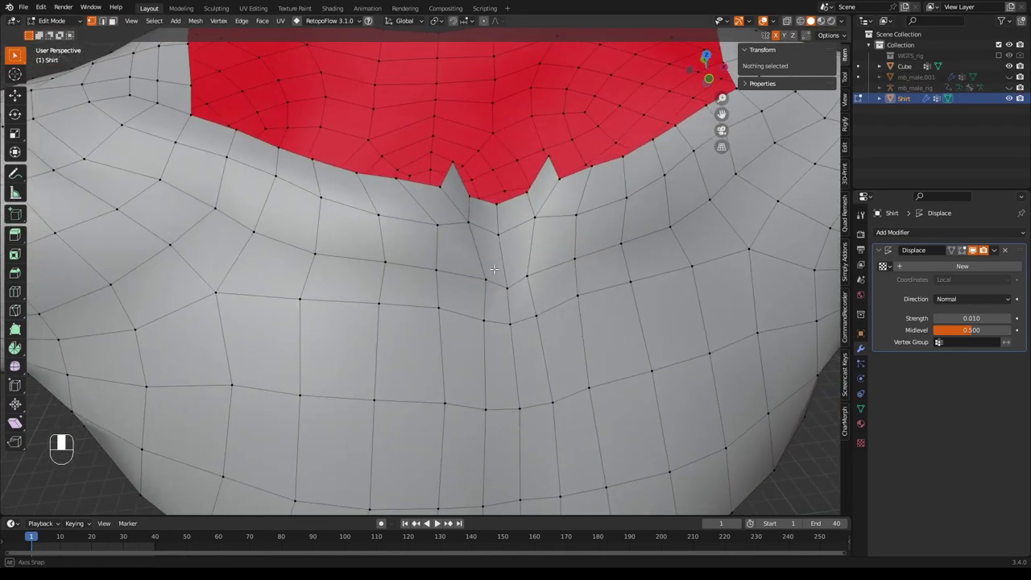
Merge each of the two pointed vertices at the centre front neckline into its outer neighbouring edge vertex
{"action": "left_click", "coordinate": [433, 166]}
{"action": "left_click", "coordinate": [420, 188], "text": "shift"}
{"action": "key", "text": "m"}
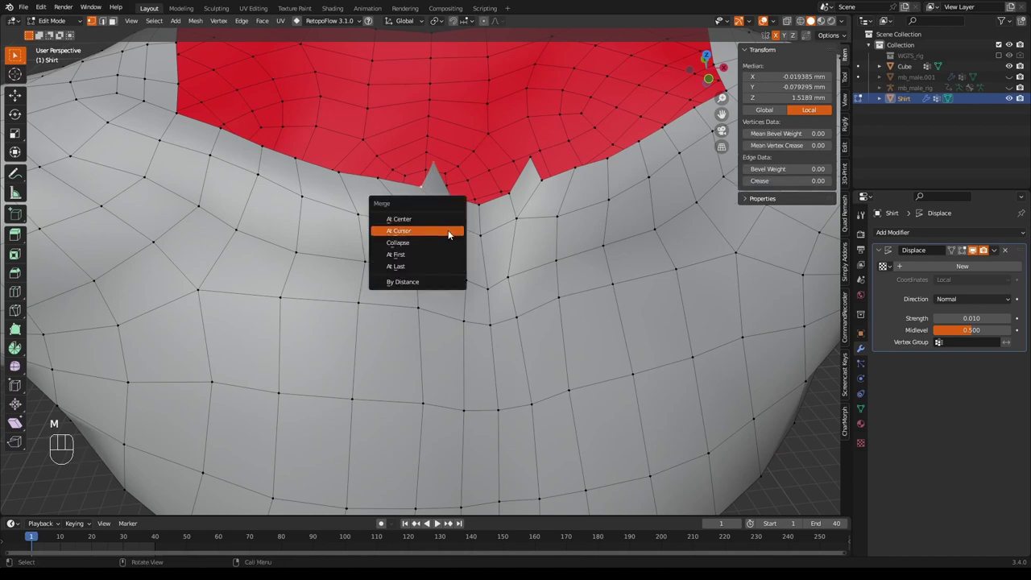
{"action": "left_click", "coordinate": [448, 232]}
{"action": "left_click", "coordinate": [542, 179], "text": "shift"}
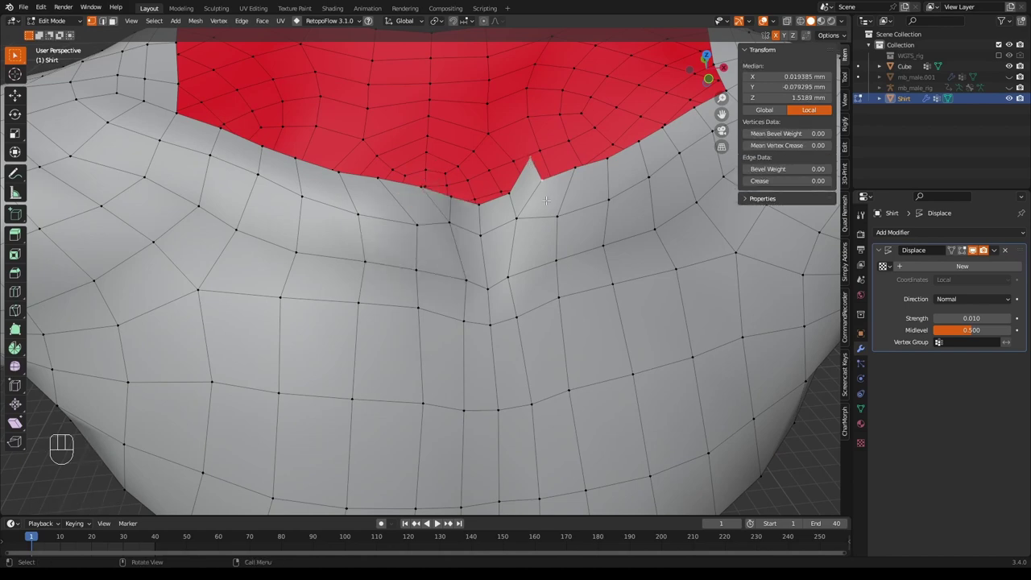
{"action": "key", "text": "m"}
{"action": "left_click", "coordinate": [548, 202]}
{"action": "scroll", "coordinate": [542, 187], "scroll_direction": "down", "scroll_amount": 8}
{"action": "mouse_move", "coordinate": [542, 188]}
{"action": "middle_mouse_down"}
{"action": "mouse_move", "coordinate": [432, 166]}
{"action": "mouse_move", "coordinate": [465, 202]}
{"action": "mouse_move", "coordinate": [484, 202]}
{"action": "mouse_move", "coordinate": [541, 161]}
{"action": "mouse_move", "coordinate": [534, 173]}
{"action": "middle_mouse_up"}
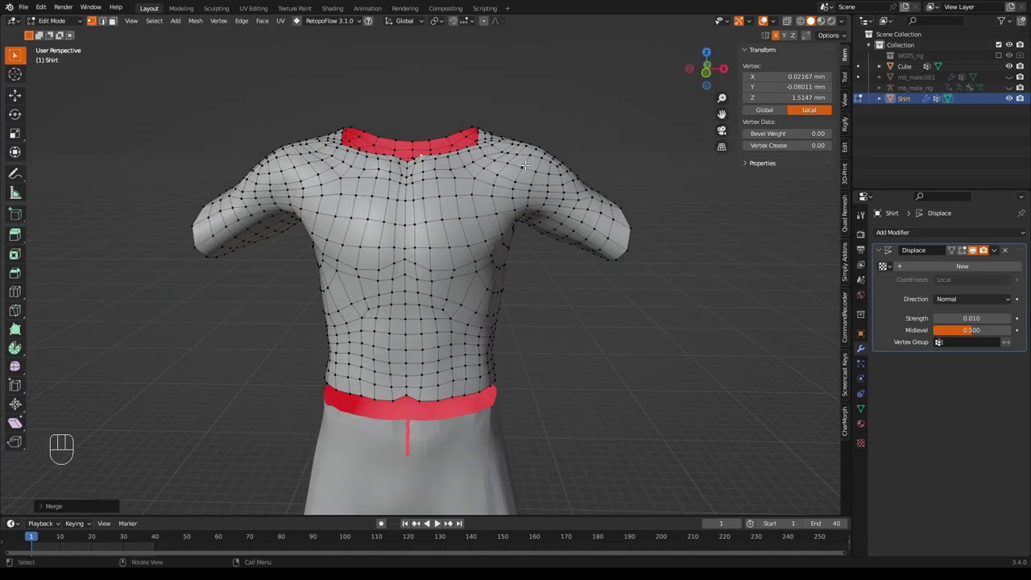
Leave Edit Mode, show the body again, and set the shirt to Shade Flat
{"action": "key", "text": "Tab"}
{"action": "middle_click_drag", "start_coordinate": [619, 200], "coordinate": [576, 237]}
{"action": "scroll", "coordinate": [581, 230], "scroll_direction": "up", "scroll_amount": 2}
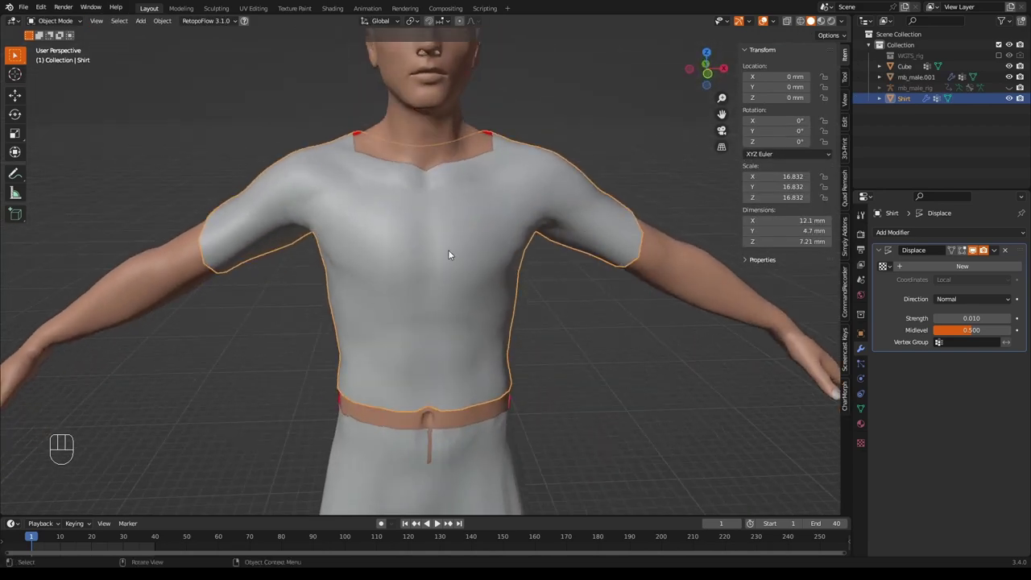
{"action": "right_click", "coordinate": [471, 213]}
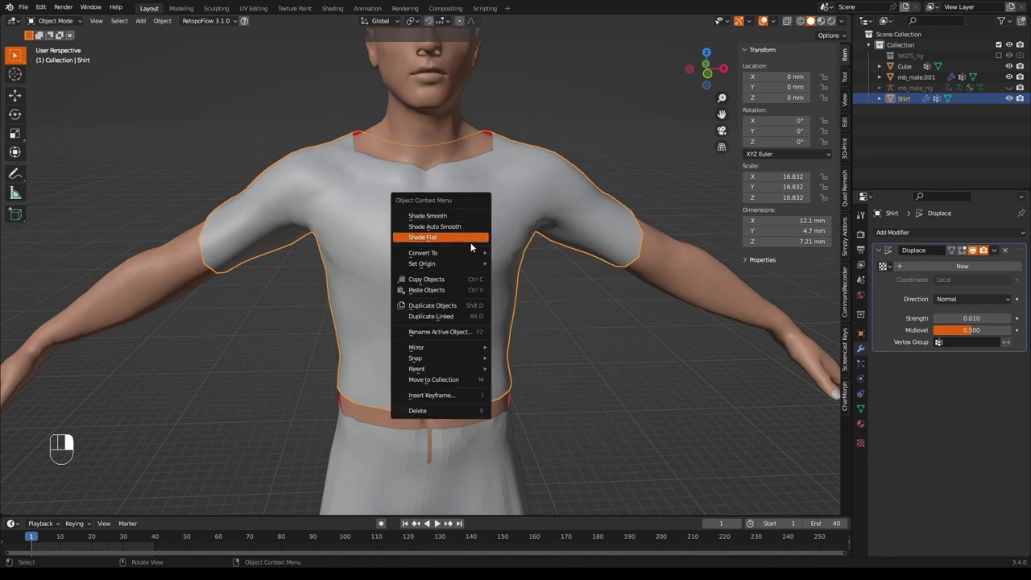
{"action": "left_click", "coordinate": [472, 235]}
{"action": "scroll", "coordinate": [538, 311], "scroll_direction": "down", "scroll_amount": 3}
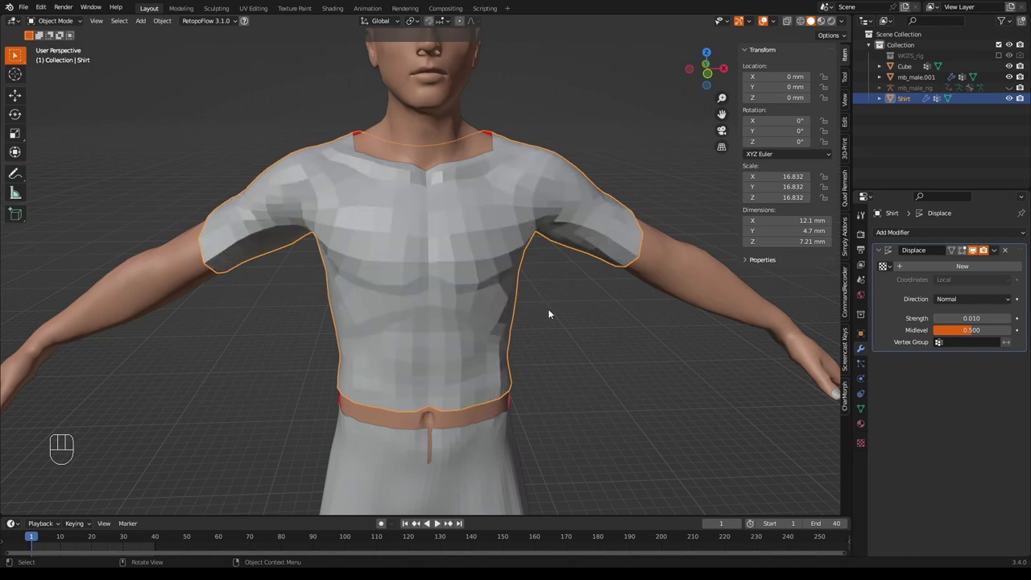
{"action": "middle_click_drag", "start_coordinate": [548, 308], "coordinate": [539, 321]}
{"action": "middle_click_drag", "start_coordinate": [535, 324], "coordinate": [524, 307]}
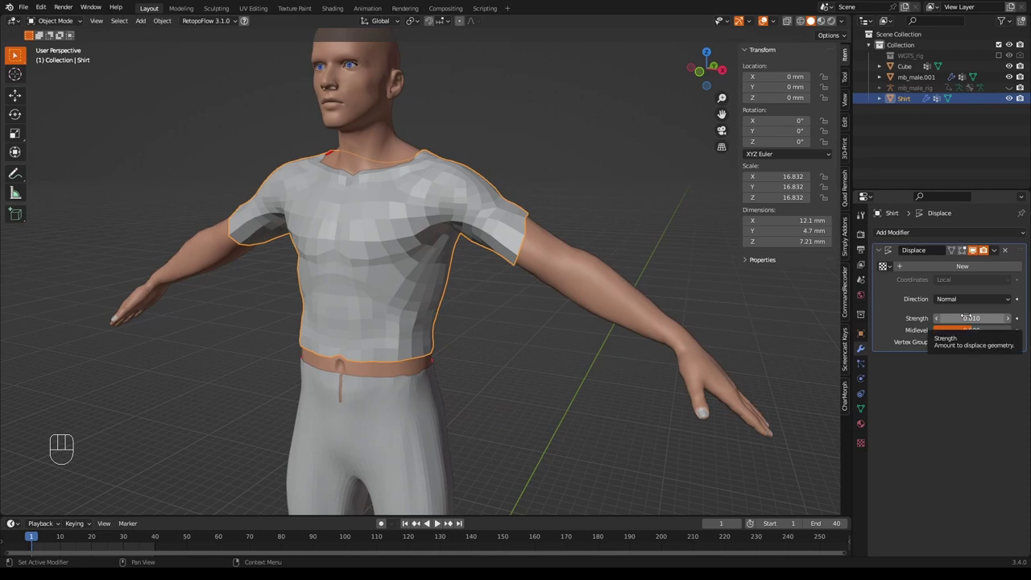
{"action": "middle_click_drag", "start_coordinate": [636, 299], "coordinate": [542, 266]}
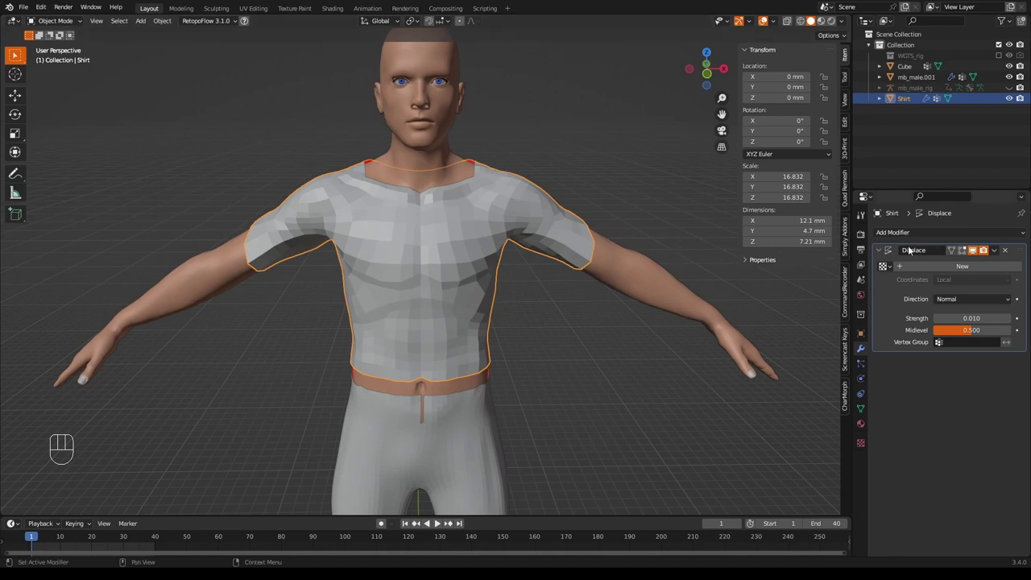
Apply the shirt's Displace modifier and add Cloth physics to the shirt
{"action": "left_click", "coordinate": [996, 253]}
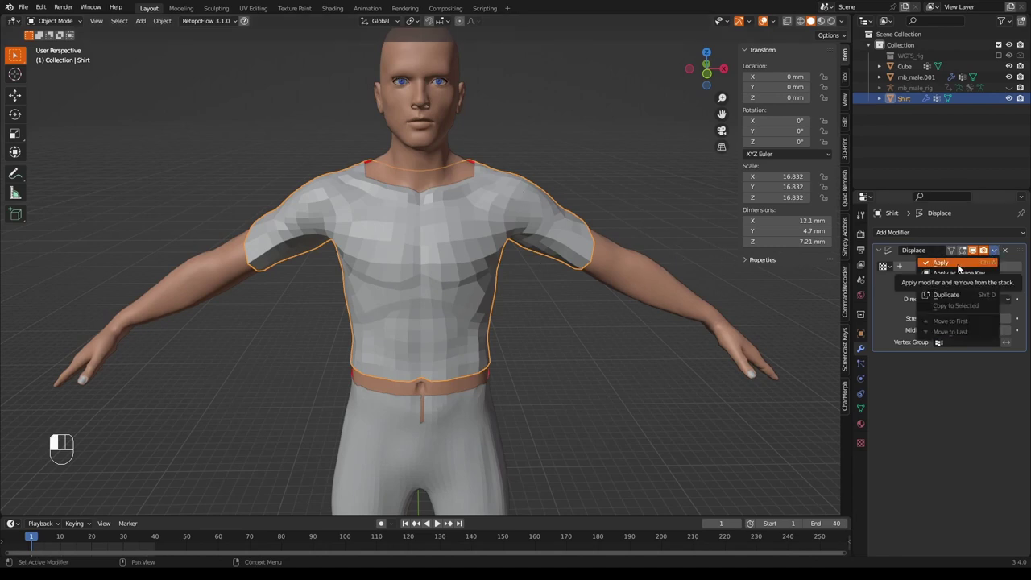
{"action": "left_click", "coordinate": [957, 264]}
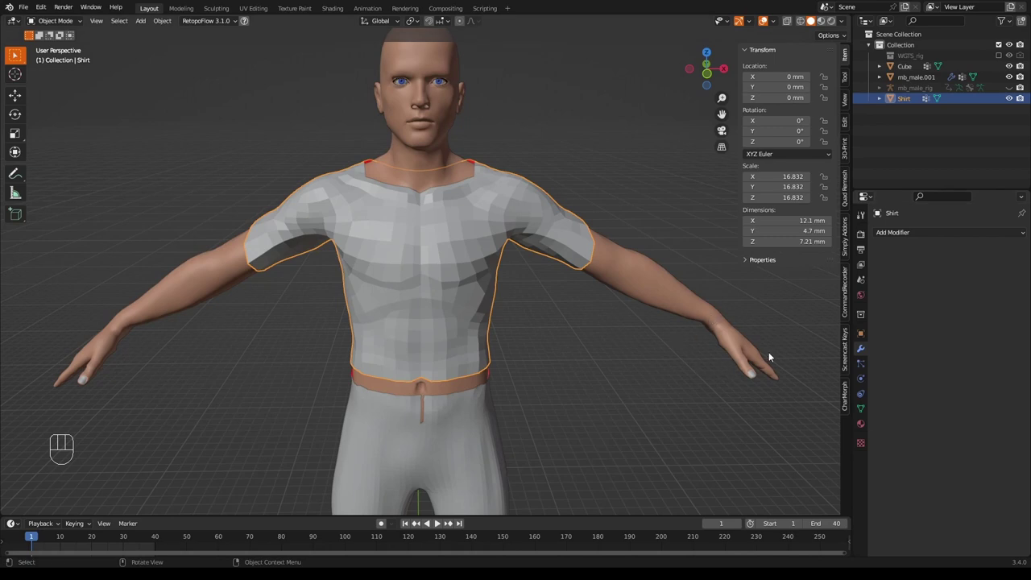
{"action": "left_click", "coordinate": [860, 377]}
{"action": "left_click", "coordinate": [904, 257]}
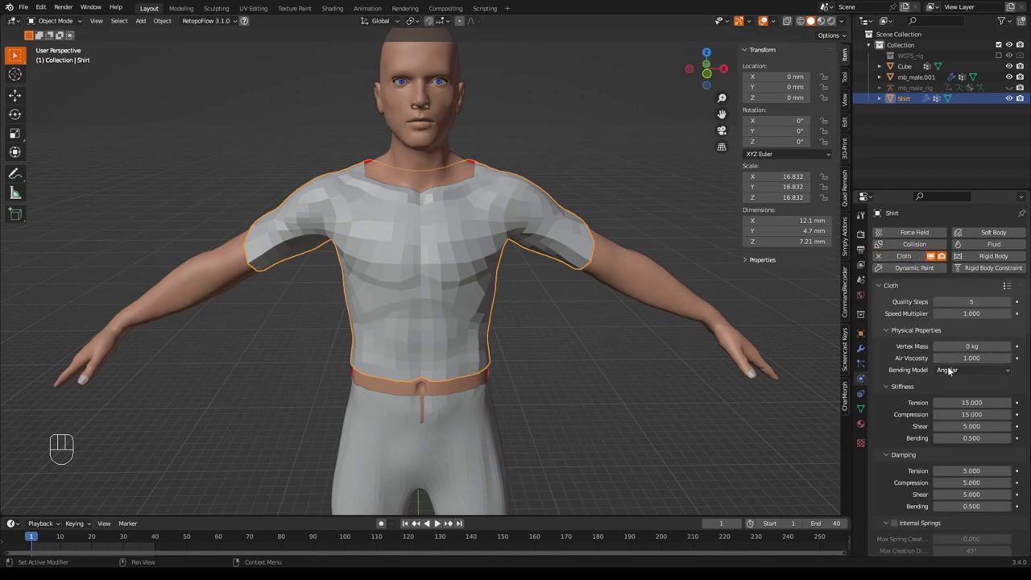
Set the shirt's cloth quality steps to 8 and enable self collisions
{"action": "left_click", "coordinate": [1007, 302]}
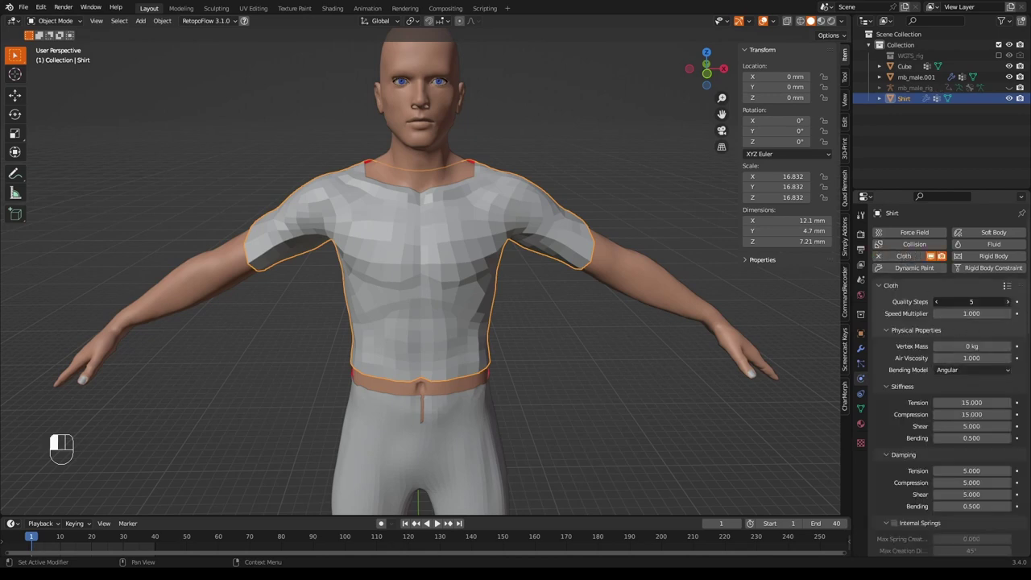
{"action": "left_click", "coordinate": [1008, 302]}
{"action": "left_click", "coordinate": [1008, 302]}
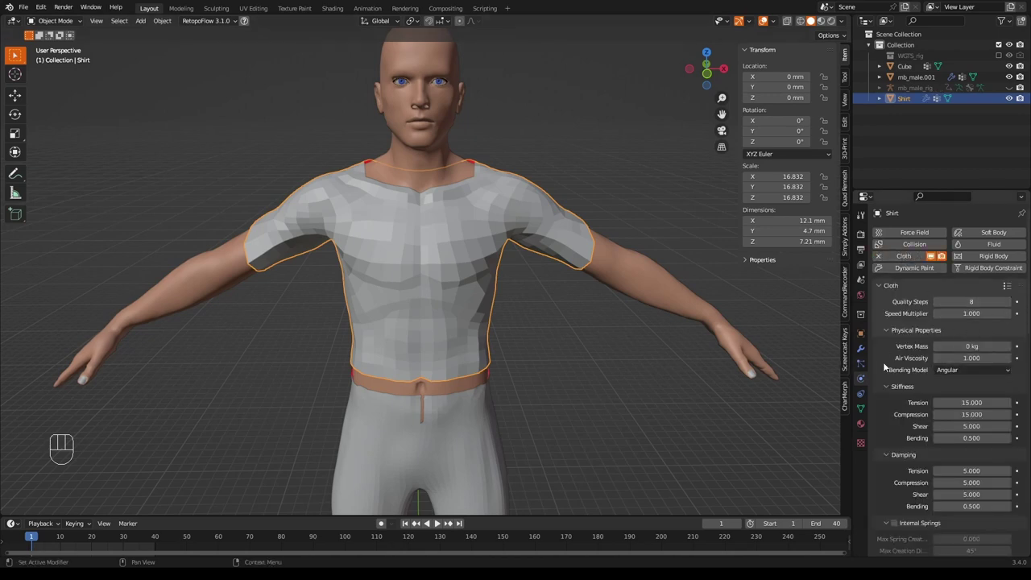
{"action": "scroll", "coordinate": [883, 362], "scroll_direction": "down", "scroll_amount": 5}
{"action": "scroll", "coordinate": [895, 369], "scroll_direction": "down", "scroll_amount": 6}
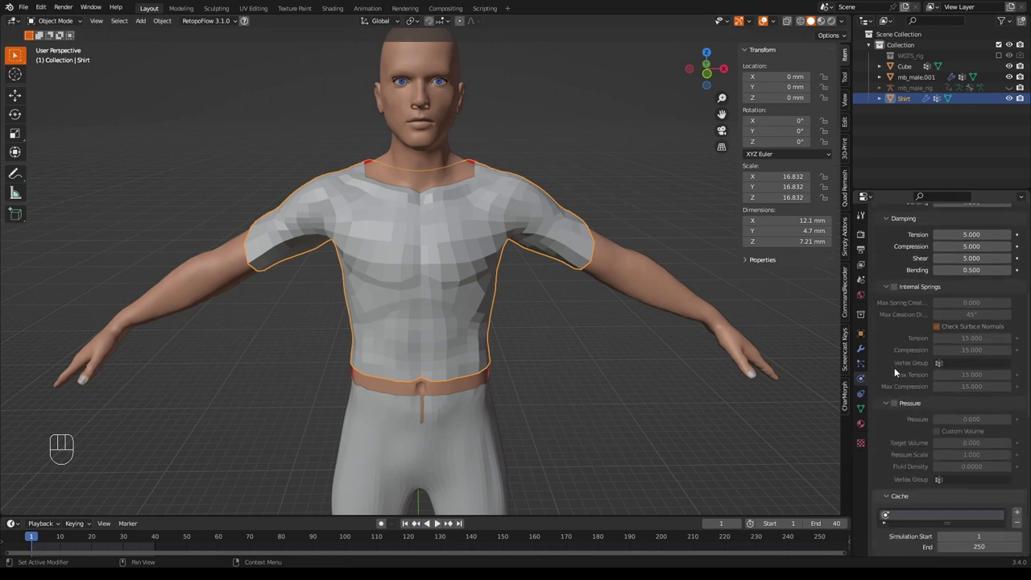
{"action": "scroll", "coordinate": [894, 367], "scroll_direction": "down", "scroll_amount": 8}
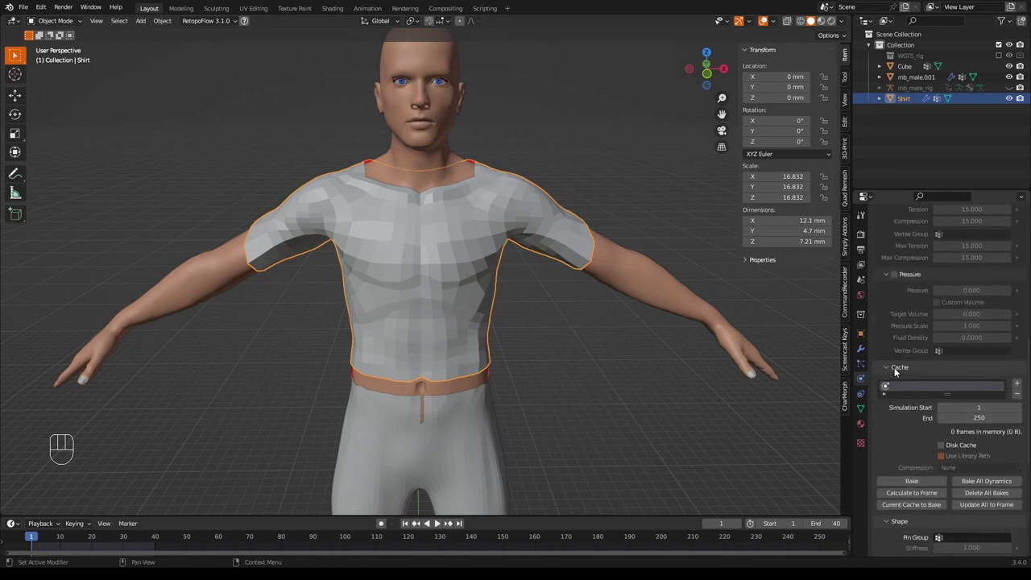
{"action": "scroll", "coordinate": [894, 367], "scroll_direction": "down", "scroll_amount": 2}
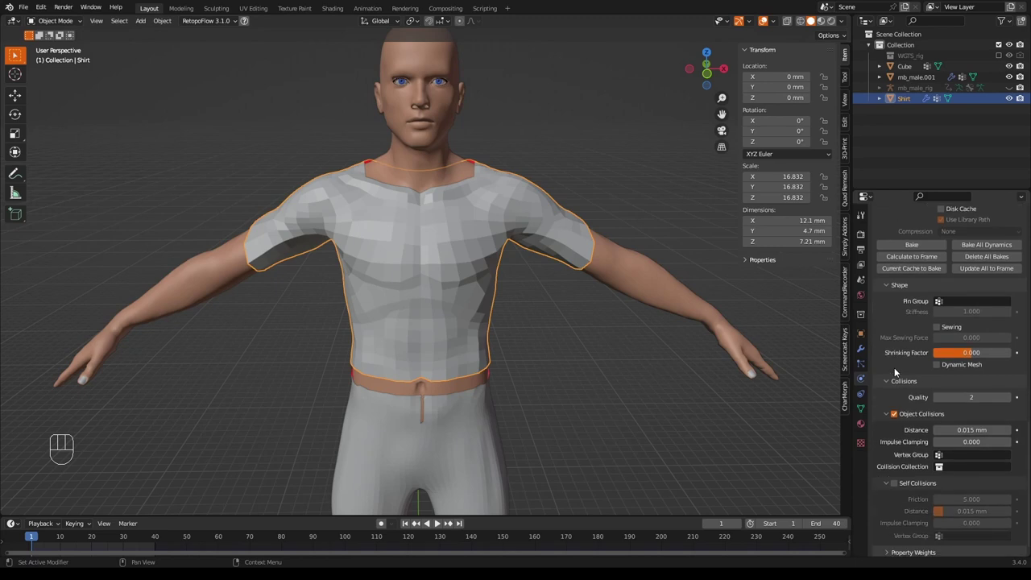
{"action": "left_click", "coordinate": [894, 484]}
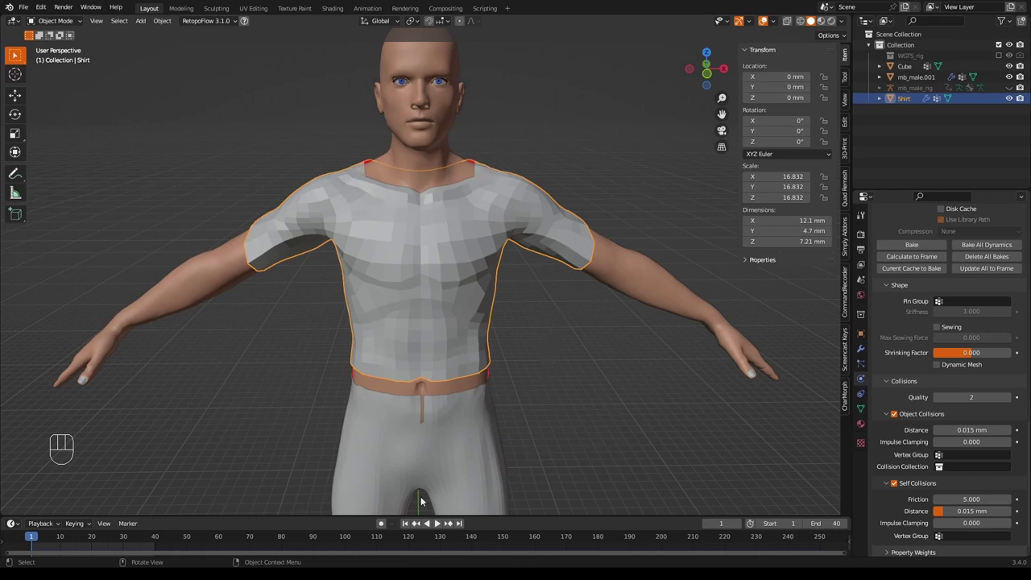
Play the shirt's cloth simulation to preview the drape, stop it and return to frame 1
{"action": "left_click", "coordinate": [436, 522]}
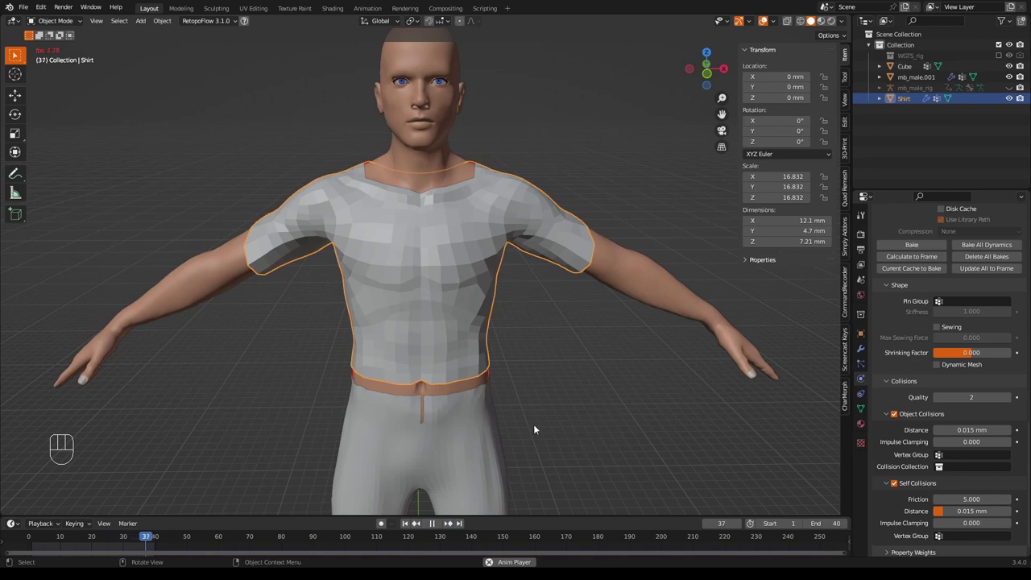
{"action": "left_click", "coordinate": [432, 524]}
{"action": "left_click", "coordinate": [405, 523]}
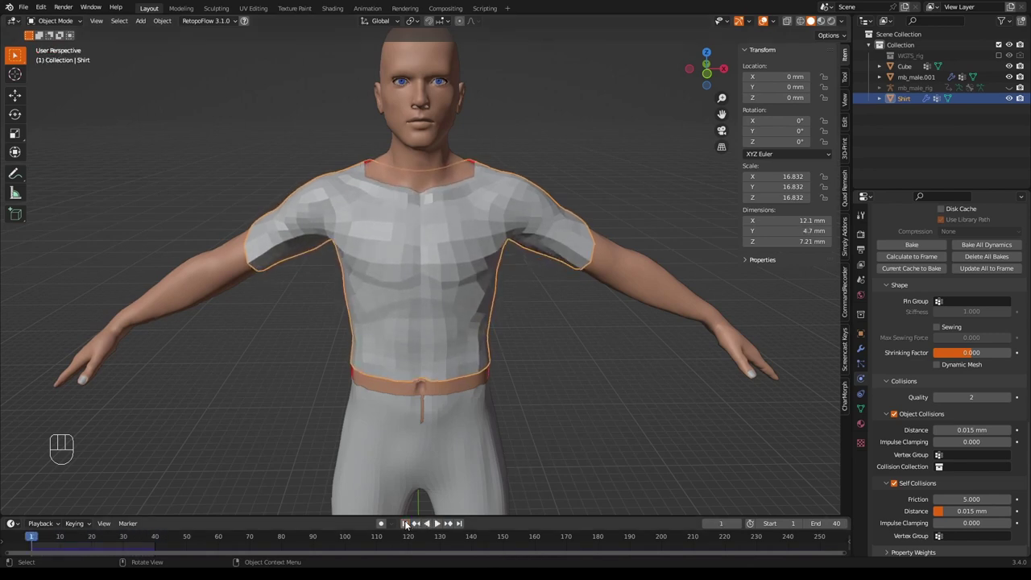
Add a Subdivision Surface modifier with viewport level 2 to the shirt and move it above the Cloth modifier
{"action": "left_click", "coordinate": [860, 349]}
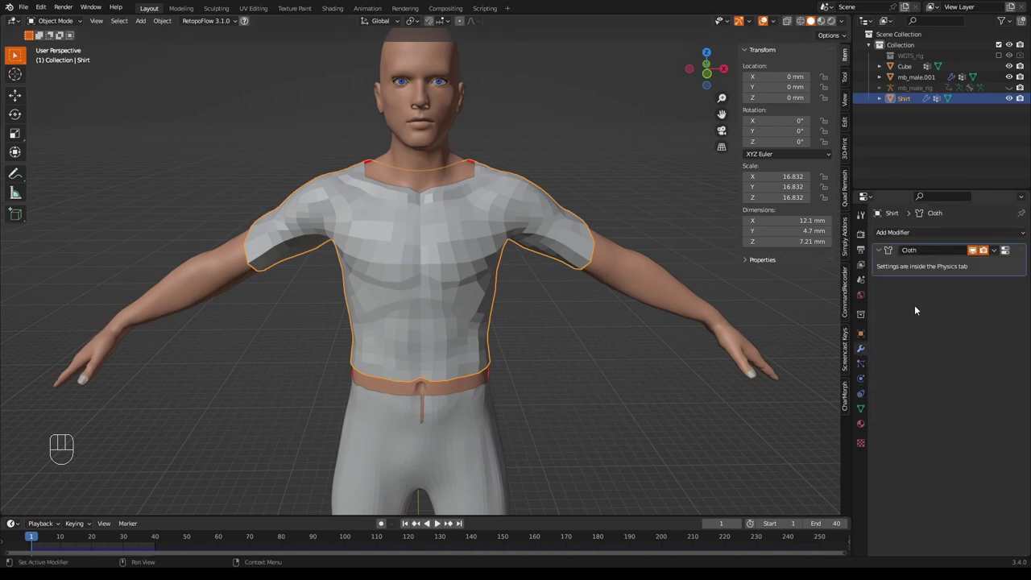
{"action": "left_click", "coordinate": [968, 234]}
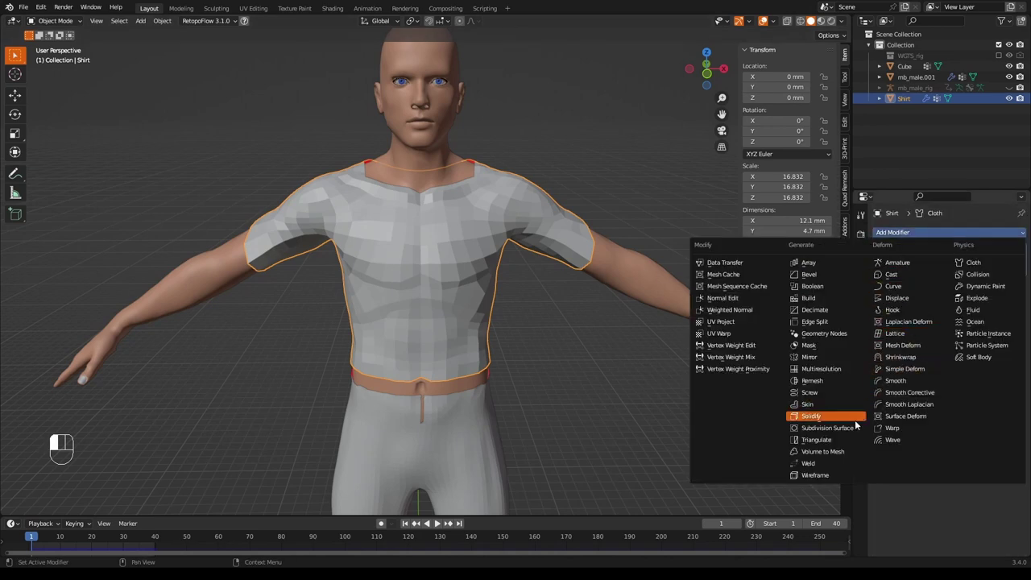
{"action": "left_click", "coordinate": [827, 428]}
{"action": "left_click", "coordinate": [1009, 313]}
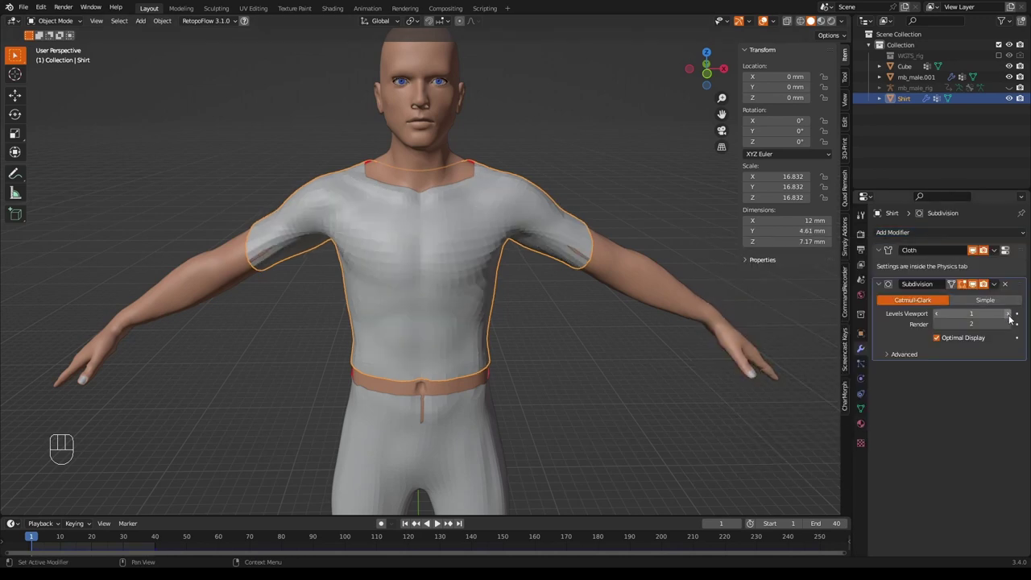
{"action": "left_click_drag", "start_coordinate": [1020, 284], "coordinate": [1017, 241]}
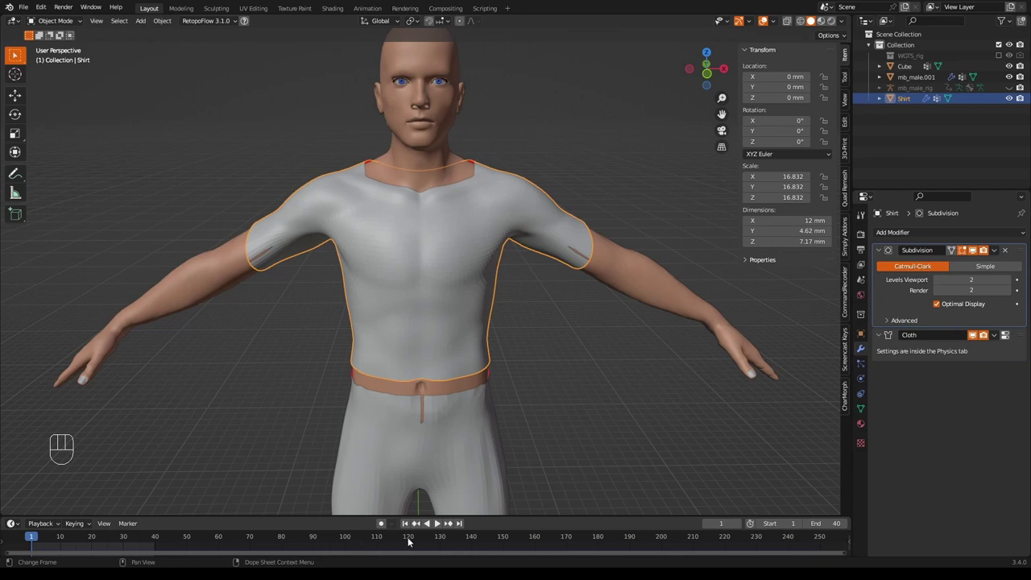
Run the cloth simulation on the subdivided shirt and stop it at frame 24
{"action": "left_click", "coordinate": [435, 524]}
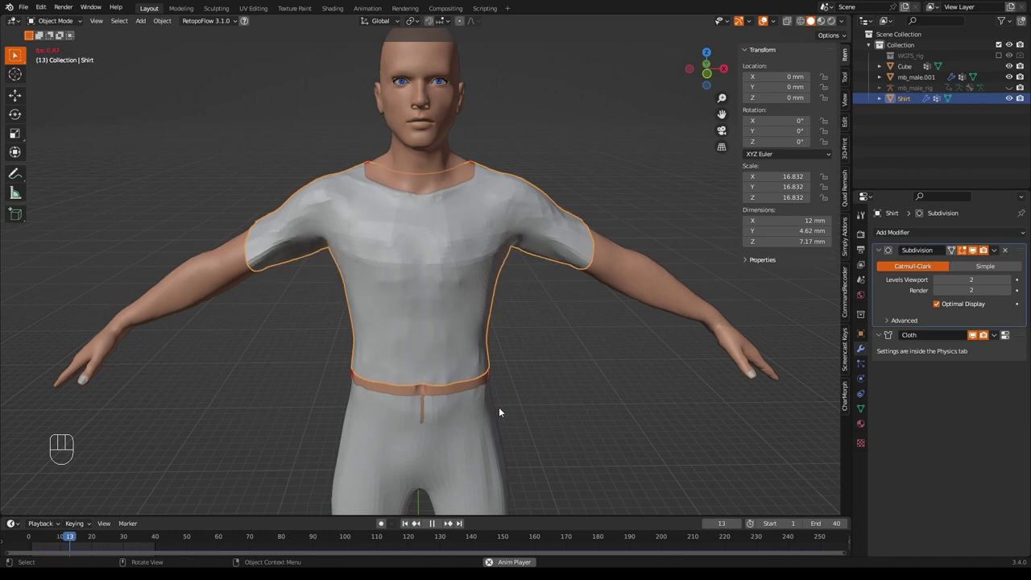
{"action": "left_click", "coordinate": [598, 381]}
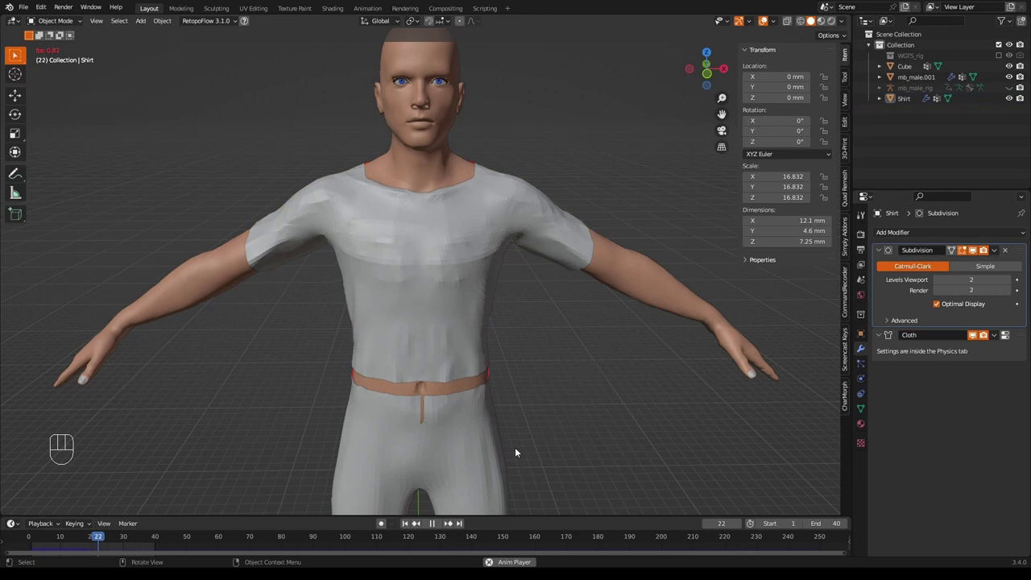
{"action": "left_click", "coordinate": [432, 523]}
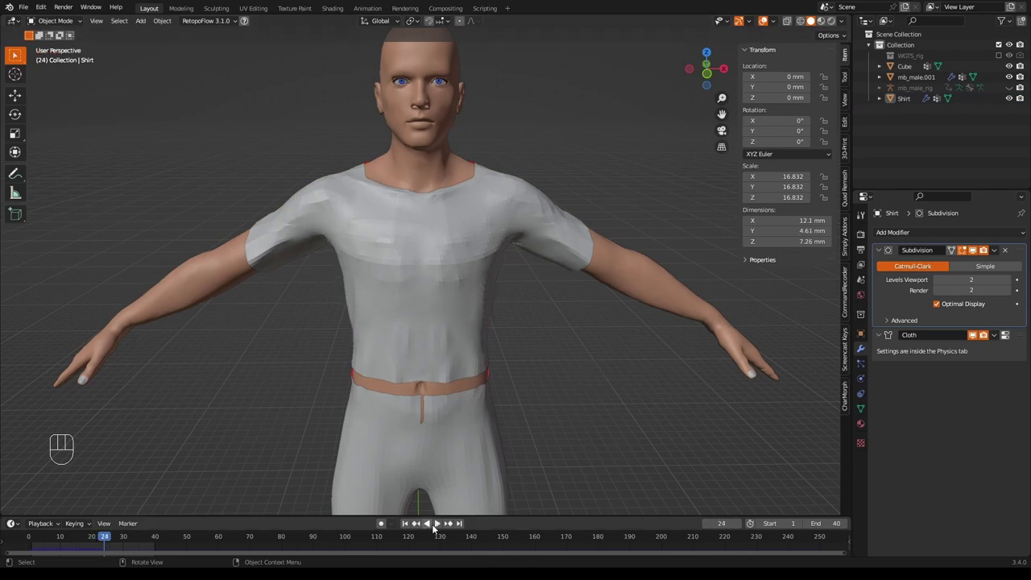
{"action": "mouse_move", "coordinate": [583, 396]}
{"action": "middle_mouse_down"}
{"action": "mouse_move", "coordinate": [341, 395]}
{"action": "mouse_move", "coordinate": [405, 386]}
{"action": "mouse_move", "coordinate": [501, 440]}
{"action": "mouse_move", "coordinate": [588, 399]}
{"action": "middle_mouse_up"}
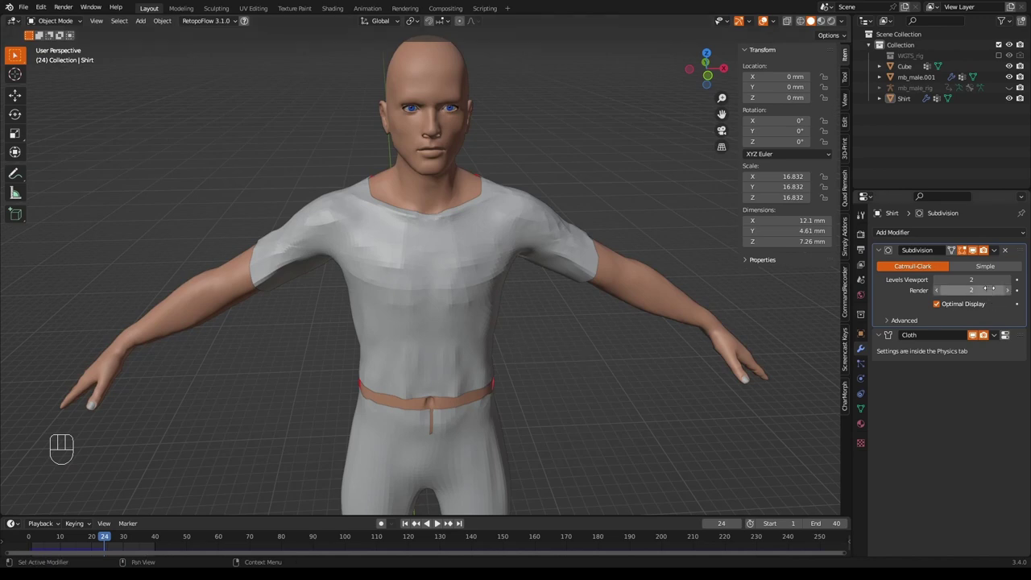
Apply the shirt's Subdivision and Cloth modifiers to keep the draped shape
{"action": "left_click", "coordinate": [993, 251]}
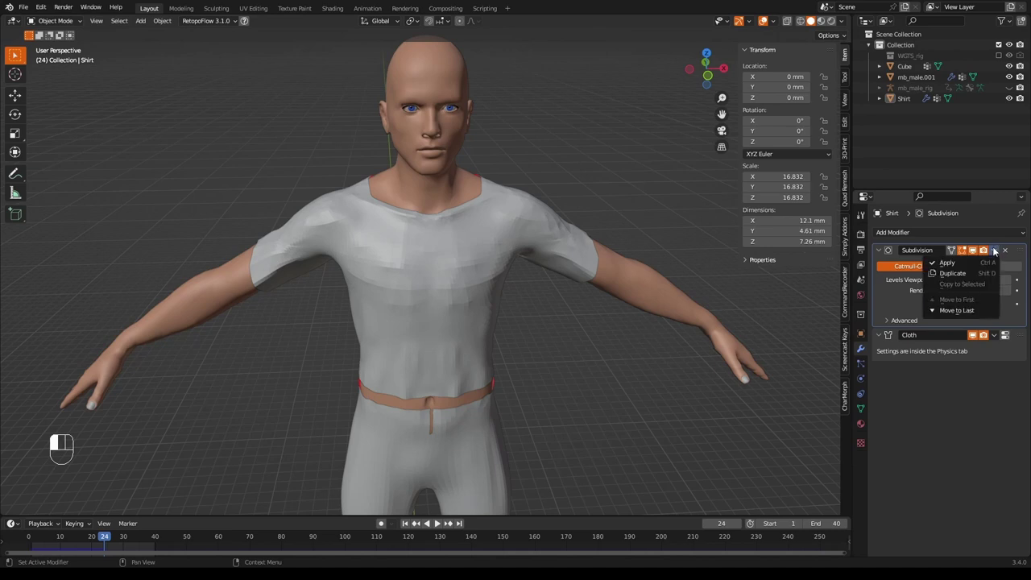
{"action": "left_click", "coordinate": [975, 263]}
{"action": "left_click", "coordinate": [993, 251]}
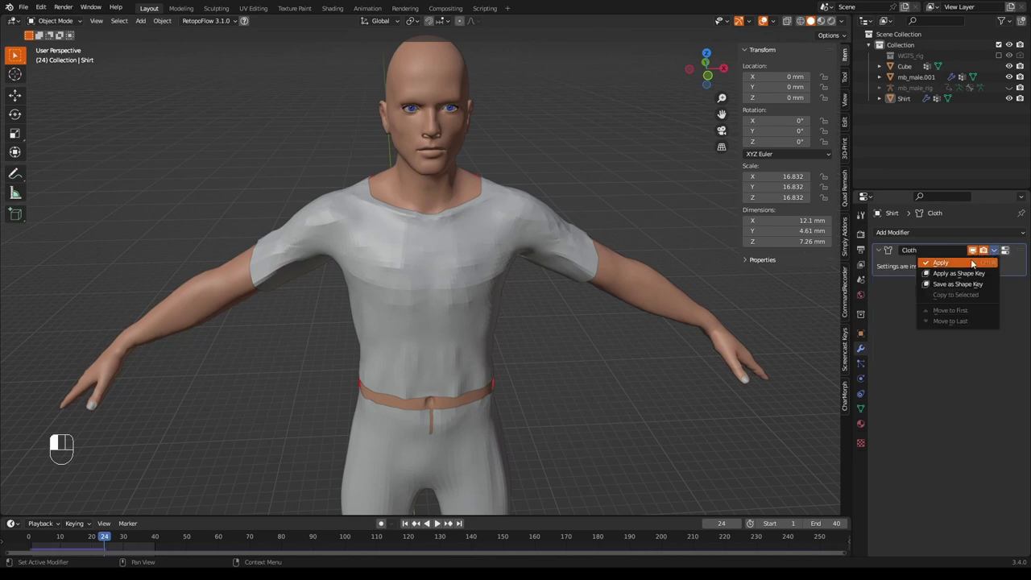
{"action": "left_click", "coordinate": [966, 261]}
{"action": "middle_click_drag", "start_coordinate": [675, 350], "coordinate": [635, 366]}
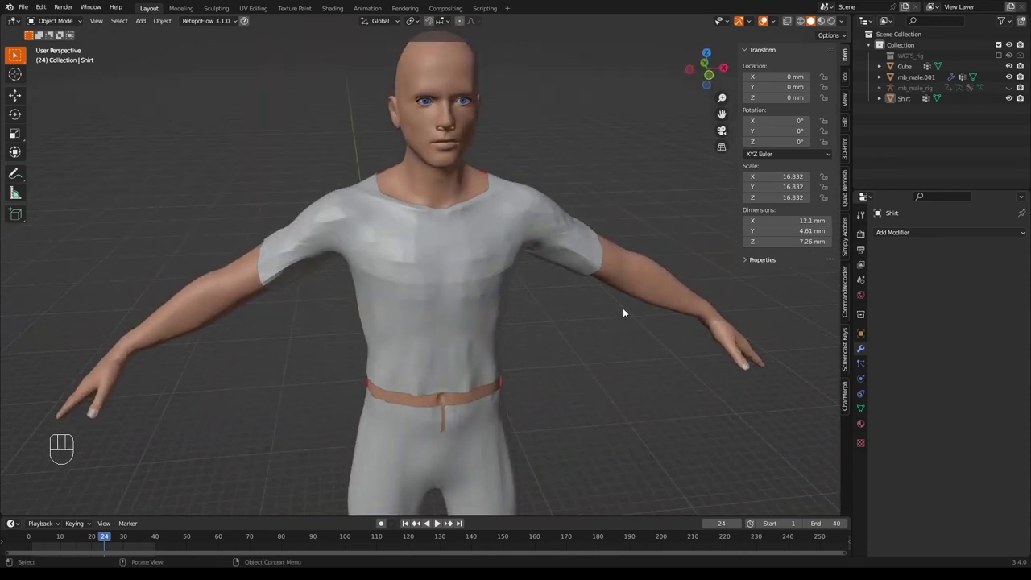
Put the shirt in Sculpt Mode and smooth its chest, belly and front shoulder with the Smooth brush at strength 0.290
{"action": "left_click", "coordinate": [499, 309]}
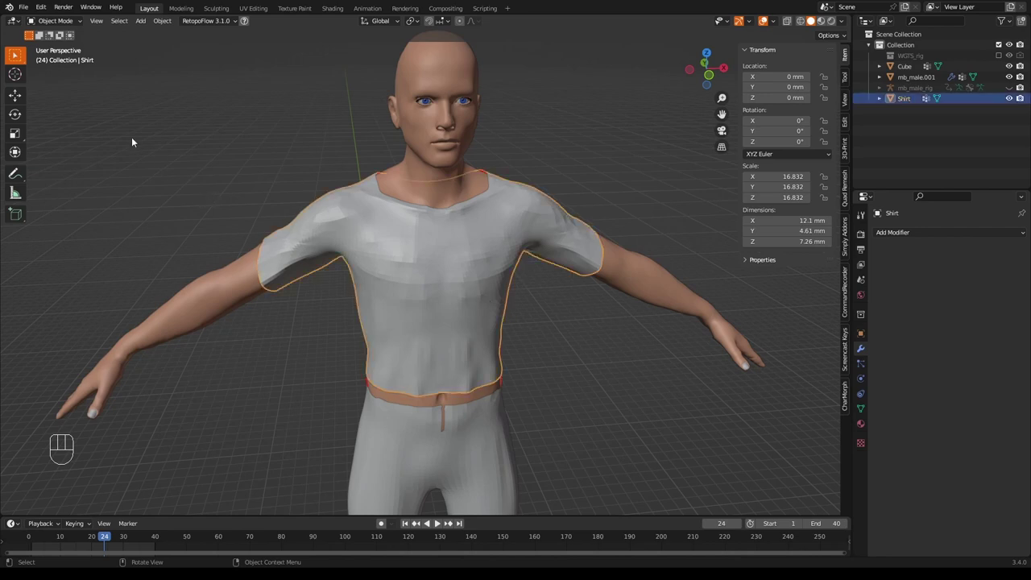
{"action": "left_click", "coordinate": [78, 20]}
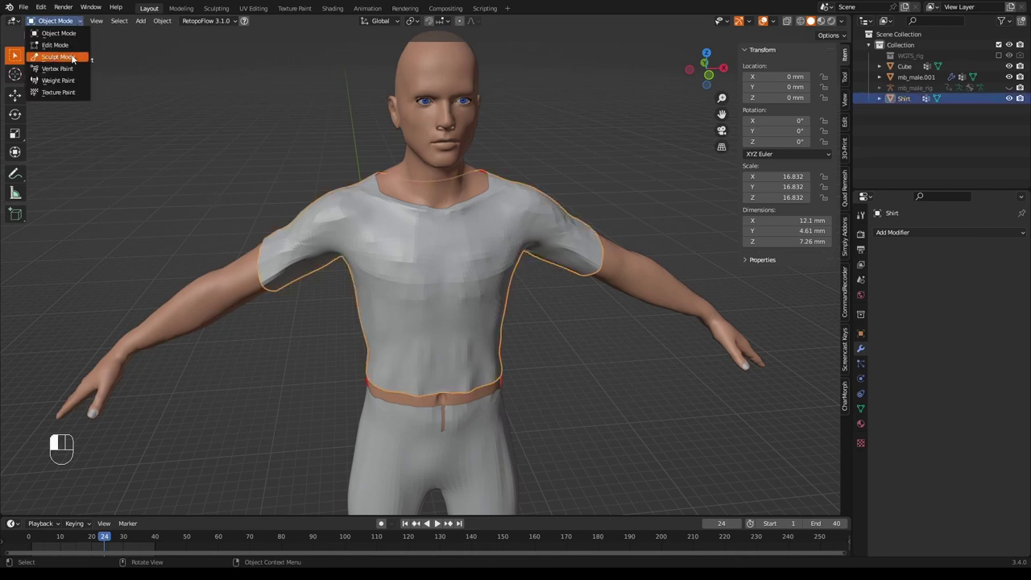
{"action": "left_click", "coordinate": [69, 58]}
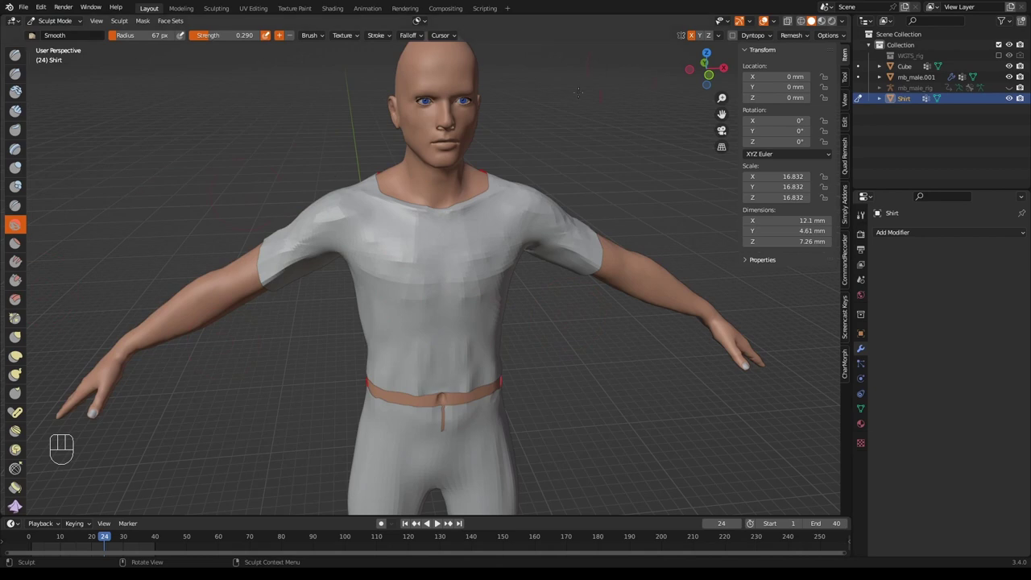
{"action": "middle_click_drag", "start_coordinate": [547, 253], "coordinate": [495, 218]}
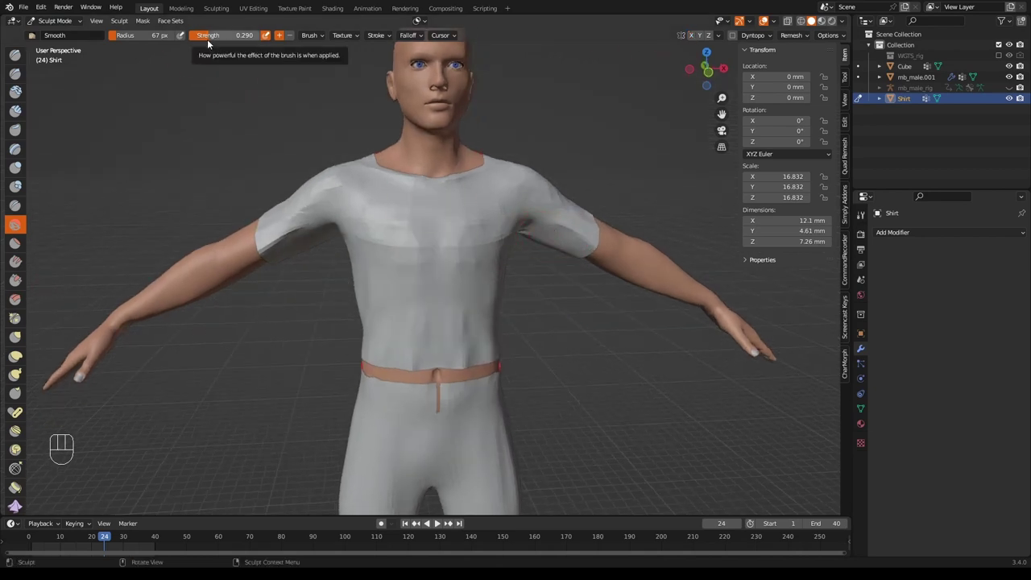
{"action": "mouse_move", "coordinate": [400, 234]}
{"action": "left_mouse_down"}
{"action": "mouse_move", "coordinate": [462, 241]}
{"action": "mouse_move", "coordinate": [417, 287]}
{"action": "left_mouse_up"}
{"action": "left_click_drag", "start_coordinate": [457, 328], "coordinate": [456, 326]}
{"action": "mouse_move", "coordinate": [451, 256]}
{"action": "left_mouse_down"}
{"action": "mouse_move", "coordinate": [380, 231]}
{"action": "mouse_move", "coordinate": [362, 205]}
{"action": "mouse_move", "coordinate": [476, 238]}
{"action": "mouse_move", "coordinate": [414, 253]}
{"action": "mouse_move", "coordinate": [339, 188]}
{"action": "mouse_move", "coordinate": [308, 198]}
{"action": "mouse_move", "coordinate": [314, 224]}
{"action": "mouse_move", "coordinate": [325, 172]}
{"action": "mouse_move", "coordinate": [342, 203]}
{"action": "mouse_move", "coordinate": [336, 185]}
{"action": "mouse_move", "coordinate": [419, 197]}
{"action": "left_mouse_up"}
{"action": "left_click_drag", "start_coordinate": [419, 197], "coordinate": [459, 193]}
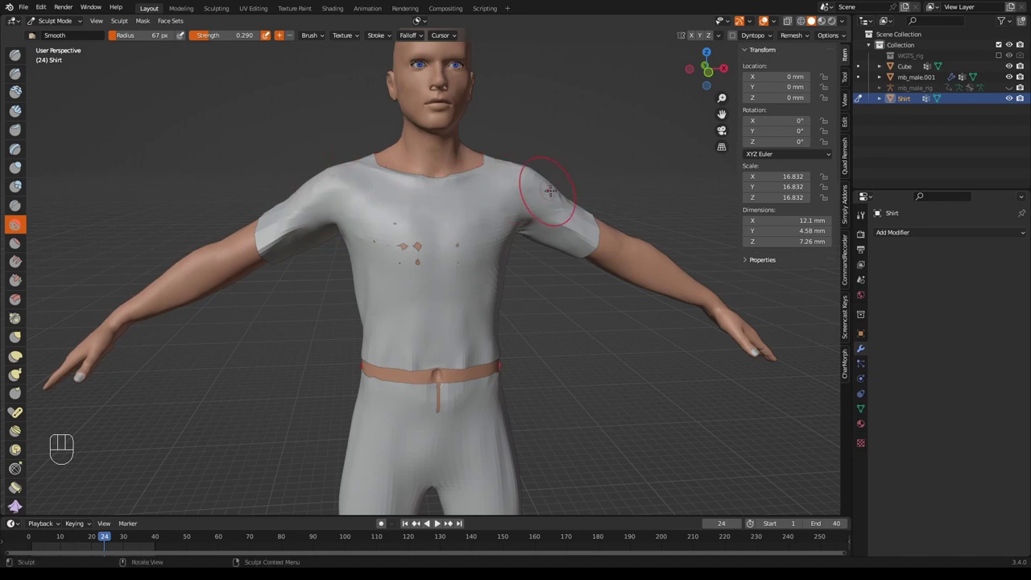
{"action": "mouse_move", "coordinate": [556, 197]}
{"action": "left_mouse_down"}
{"action": "mouse_move", "coordinate": [562, 248]}
{"action": "mouse_move", "coordinate": [575, 202]}
{"action": "left_mouse_up"}
Smooth the shirt's shoulder, sleeve and upper back with the Smooth brush
{"action": "middle_click_drag", "start_coordinate": [576, 202], "coordinate": [350, 260]}
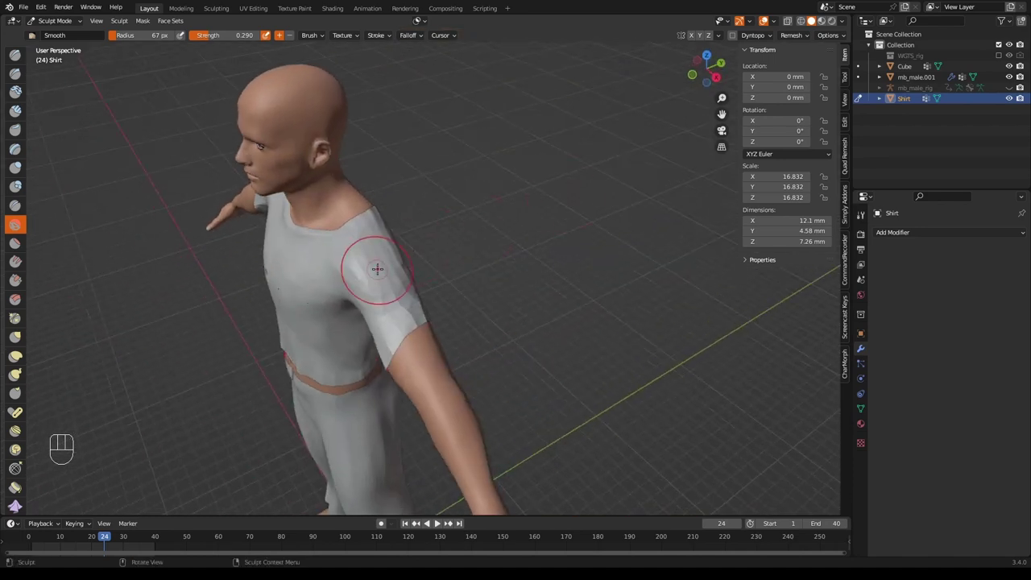
{"action": "mouse_move", "coordinate": [349, 260]}
{"action": "left_mouse_down"}
{"action": "mouse_move", "coordinate": [350, 272]}
{"action": "mouse_move", "coordinate": [392, 225]}
{"action": "mouse_move", "coordinate": [386, 265]}
{"action": "left_mouse_up"}
{"action": "left_click_drag", "start_coordinate": [406, 305], "coordinate": [402, 302]}
{"action": "mouse_move", "coordinate": [403, 302]}
{"action": "middle_mouse_down"}
{"action": "mouse_move", "coordinate": [515, 268]}
{"action": "mouse_move", "coordinate": [415, 205]}
{"action": "middle_mouse_up"}
{"action": "mouse_move", "coordinate": [416, 206]}
{"action": "left_mouse_down"}
{"action": "mouse_move", "coordinate": [396, 194]}
{"action": "mouse_move", "coordinate": [385, 211]}
{"action": "mouse_move", "coordinate": [400, 219]}
{"action": "mouse_move", "coordinate": [396, 181]}
{"action": "mouse_move", "coordinate": [449, 164]}
{"action": "left_mouse_up"}
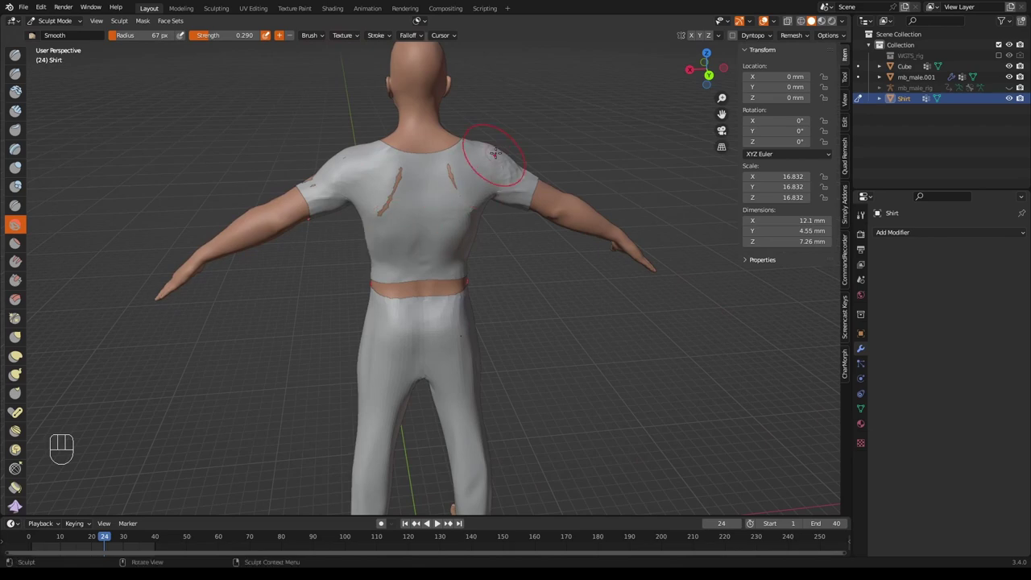
{"action": "middle_click_drag", "start_coordinate": [499, 182], "coordinate": [249, 200]}
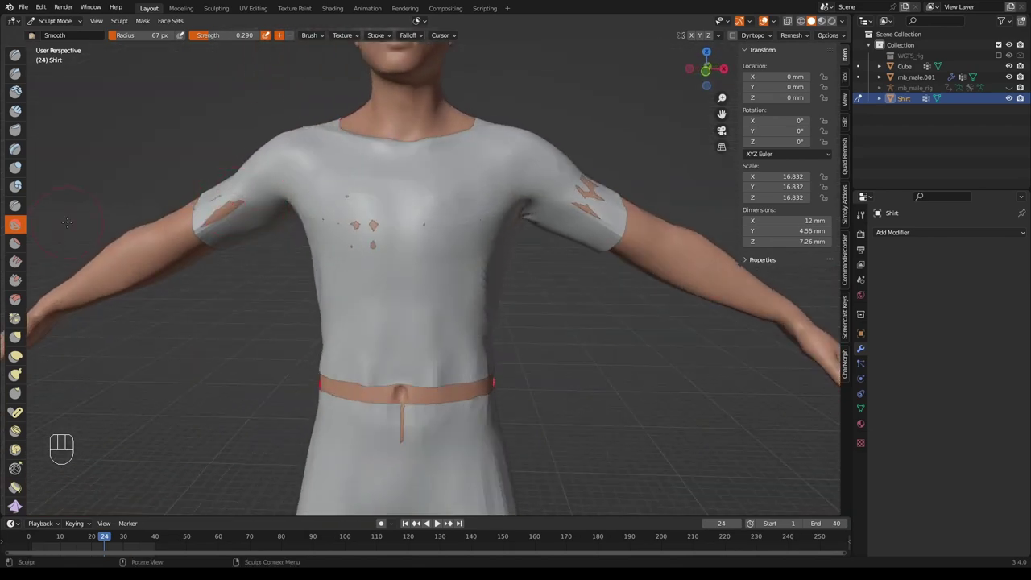
Using the Snake Hook brush at a 118 px radius, pull the shirt's sleeves, back and chest over the skin poking through
{"action": "left_click", "coordinate": [15, 374]}
{"action": "mouse_move", "coordinate": [483, 306]}
{"action": "middle_mouse_down"}
{"action": "mouse_move", "coordinate": [554, 313]}
{"action": "mouse_move", "coordinate": [644, 376]}
{"action": "mouse_move", "coordinate": [592, 217]}
{"action": "mouse_move", "coordinate": [367, 313]}
{"action": "middle_mouse_up"}
{"action": "key", "text": "f"}
{"action": "left_click", "coordinate": [651, 403]}
{"action": "middle_click_drag", "start_coordinate": [329, 340], "coordinate": [298, 303]}
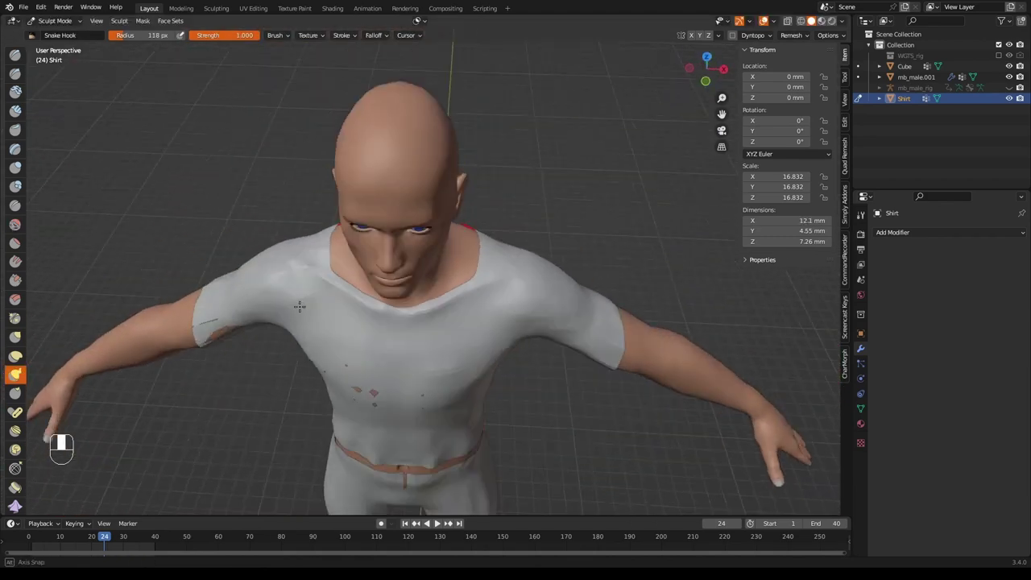
{"action": "middle_click_drag", "start_coordinate": [253, 368], "coordinate": [459, 184]}
{"action": "mouse_move", "coordinate": [467, 189]}
{"action": "left_mouse_down"}
{"action": "mouse_move", "coordinate": [441, 241]}
{"action": "mouse_move", "coordinate": [448, 202]}
{"action": "left_mouse_up"}
{"action": "mouse_move", "coordinate": [448, 202]}
{"action": "middle_mouse_down"}
{"action": "mouse_move", "coordinate": [508, 253]}
{"action": "mouse_move", "coordinate": [575, 196]}
{"action": "middle_mouse_up"}
{"action": "left_click_drag", "start_coordinate": [575, 196], "coordinate": [593, 201]}
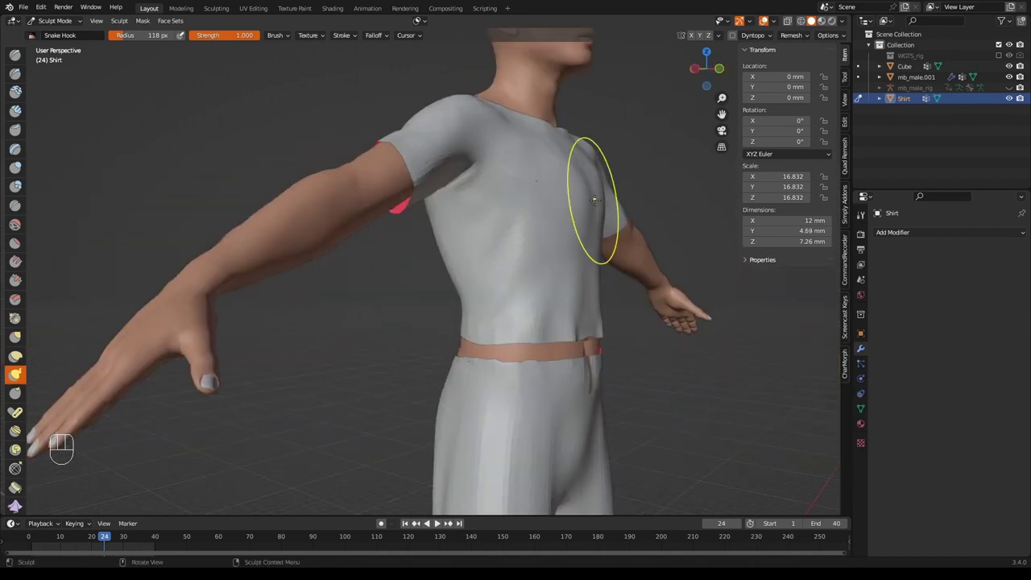
Enlarge the Snake Hook brush to a 200 px radius and return the shirt to Object Mode
{"action": "key", "text": "f"}
{"action": "left_click", "coordinate": [589, 197]}
{"action": "scroll", "coordinate": [589, 197], "scroll_direction": "down", "scroll_amount": 6}
{"action": "mouse_move", "coordinate": [589, 196]}
{"action": "middle_mouse_down"}
{"action": "mouse_move", "coordinate": [585, 240]}
{"action": "mouse_move", "coordinate": [603, 253]}
{"action": "middle_mouse_up"}
{"action": "scroll", "coordinate": [592, 230], "scroll_direction": "up", "scroll_amount": 3}
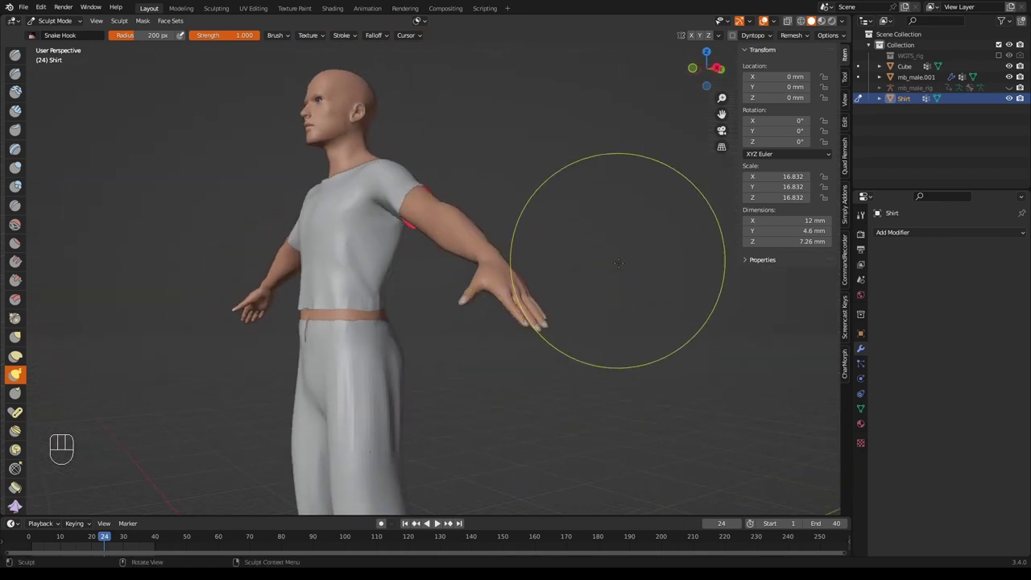
{"action": "left_click", "coordinate": [58, 21]}
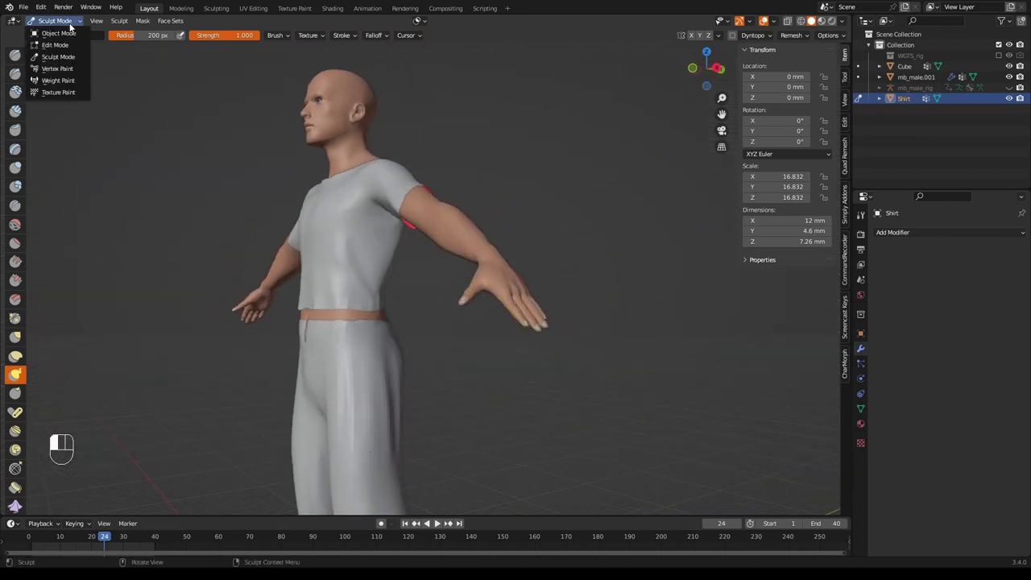
{"action": "left_click", "coordinate": [70, 34]}
{"action": "mouse_move", "coordinate": [522, 187]}
{"action": "middle_mouse_down"}
{"action": "mouse_move", "coordinate": [496, 195]}
{"action": "mouse_move", "coordinate": [546, 203]}
{"action": "mouse_move", "coordinate": [531, 199]}
{"action": "middle_mouse_up"}
{"action": "scroll", "coordinate": [517, 193], "scroll_direction": "up", "scroll_amount": 2}
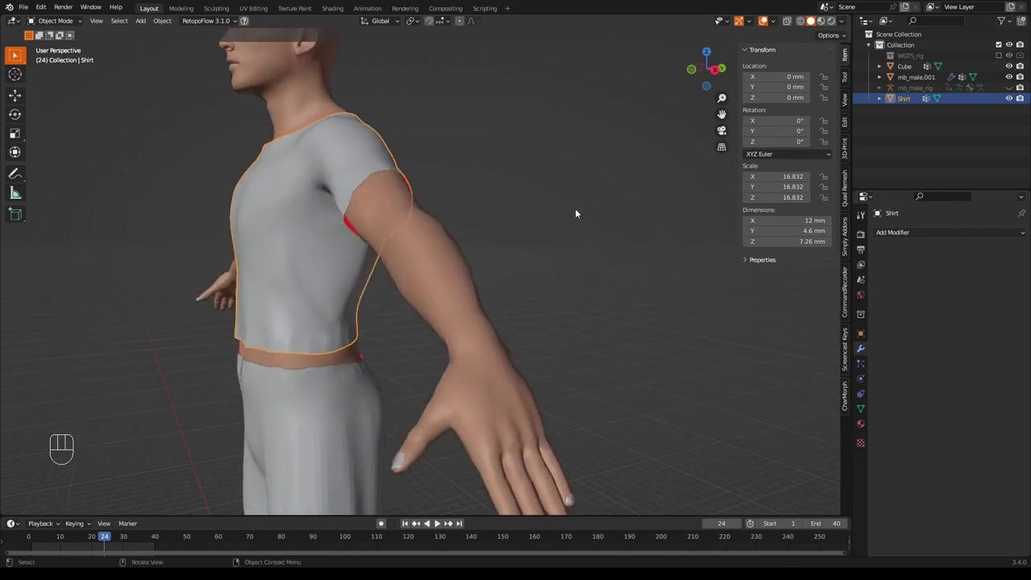
Add a Solidify modifier to the shirt to give it thickness, and check the whole outfit from the front
{"action": "left_click", "coordinate": [910, 232]}
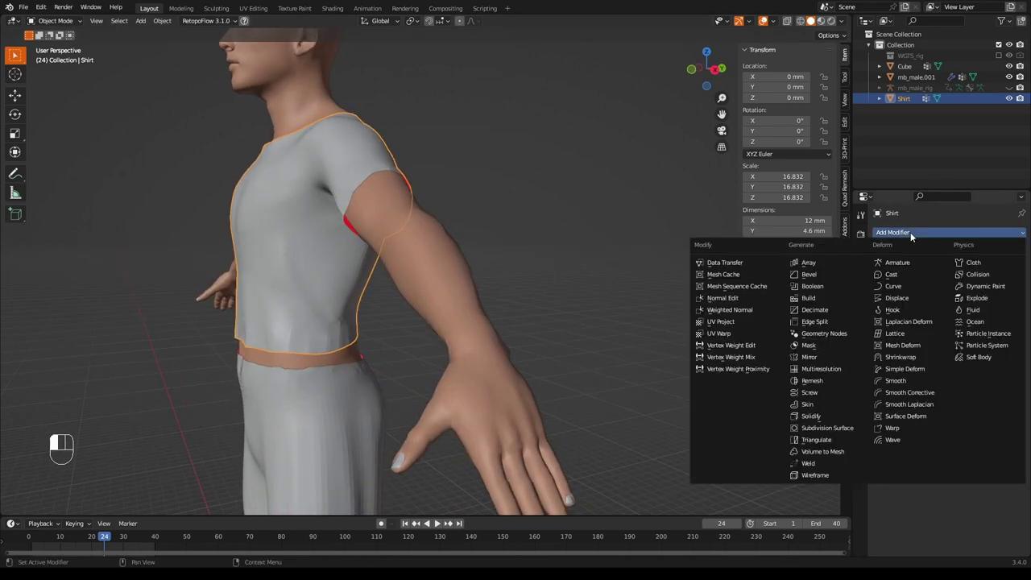
{"action": "left_click", "coordinate": [837, 416]}
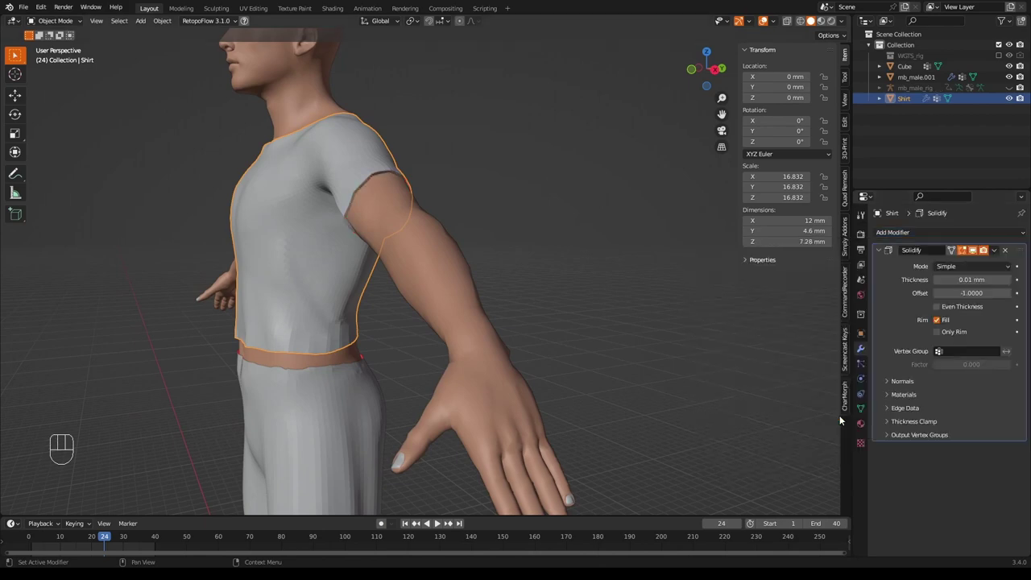
{"action": "middle_click_drag", "start_coordinate": [587, 296], "coordinate": [644, 272]}
{"action": "scroll", "coordinate": [642, 265], "scroll_direction": "down", "scroll_amount": 4}
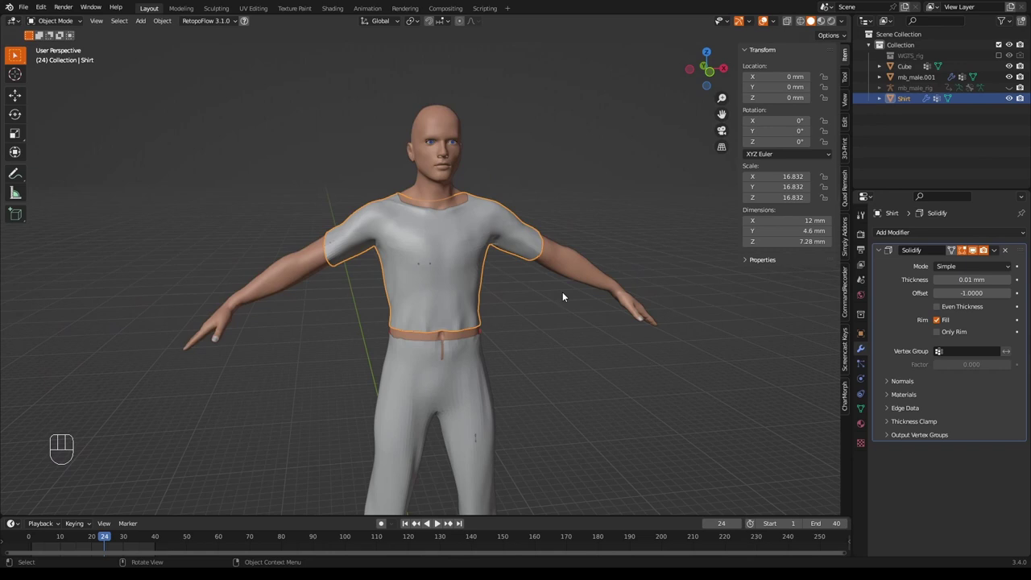
{"action": "middle_click_drag", "start_coordinate": [561, 293], "coordinate": [554, 293]}
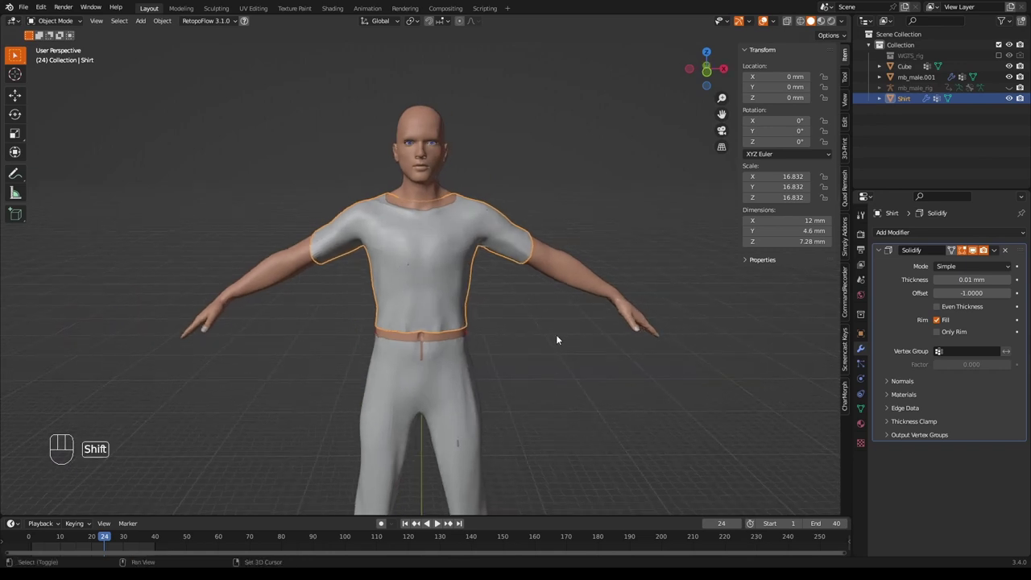
{"action": "middle_click_drag", "start_coordinate": [556, 334], "coordinate": [557, 215], "text": "shift"}
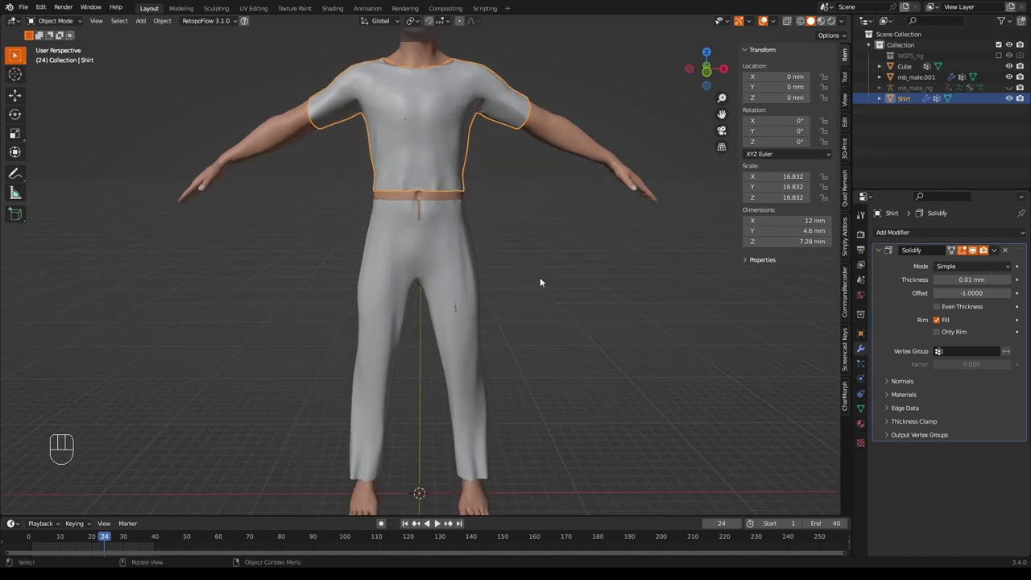
{"action": "middle_click_drag", "start_coordinate": [593, 261], "coordinate": [584, 342], "text": "shift"}
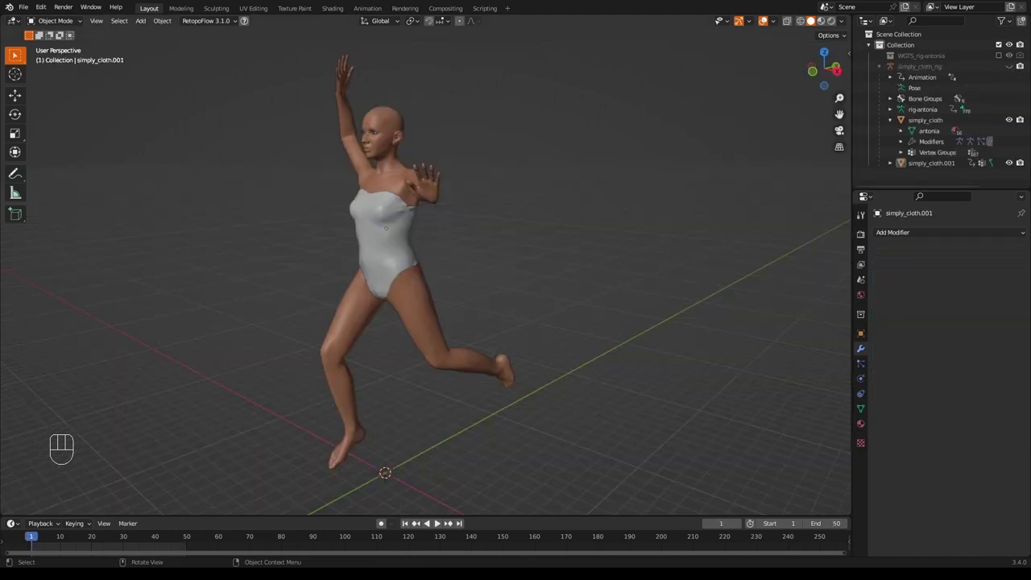
Add a cylinder mesh at the 3D cursor placed on the posed woman's waist, and scale it up until it surrounds her torso
{"action": "mouse_move", "coordinate": [495, 301]}
{"action": "middle_mouse_down"}
{"action": "mouse_move", "coordinate": [488, 316]}
{"action": "mouse_move", "coordinate": [496, 312]}
{"action": "middle_mouse_up"}
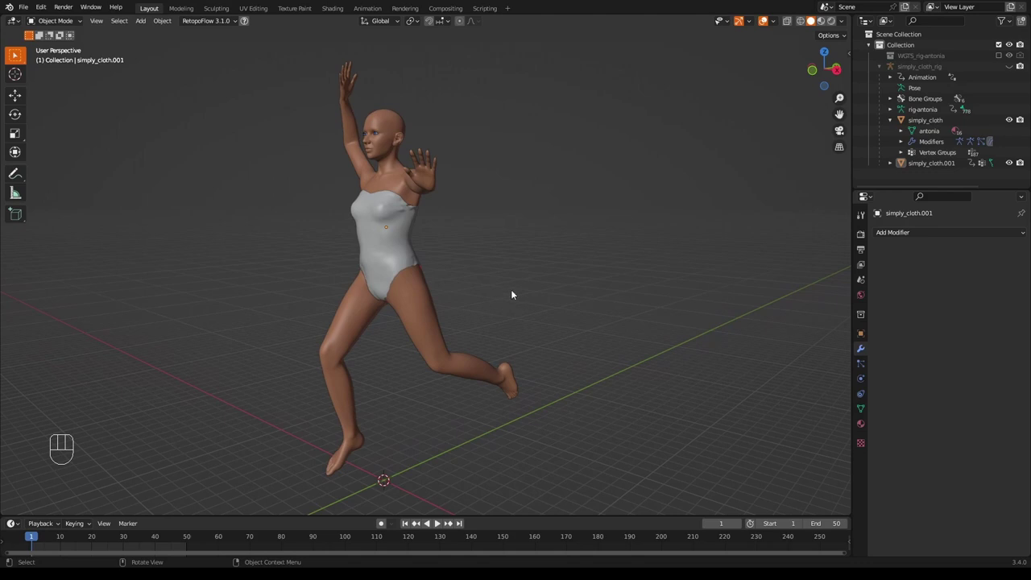
{"action": "key", "text": "shift"}
{"action": "right_click", "coordinate": [379, 246], "text": "shift"}
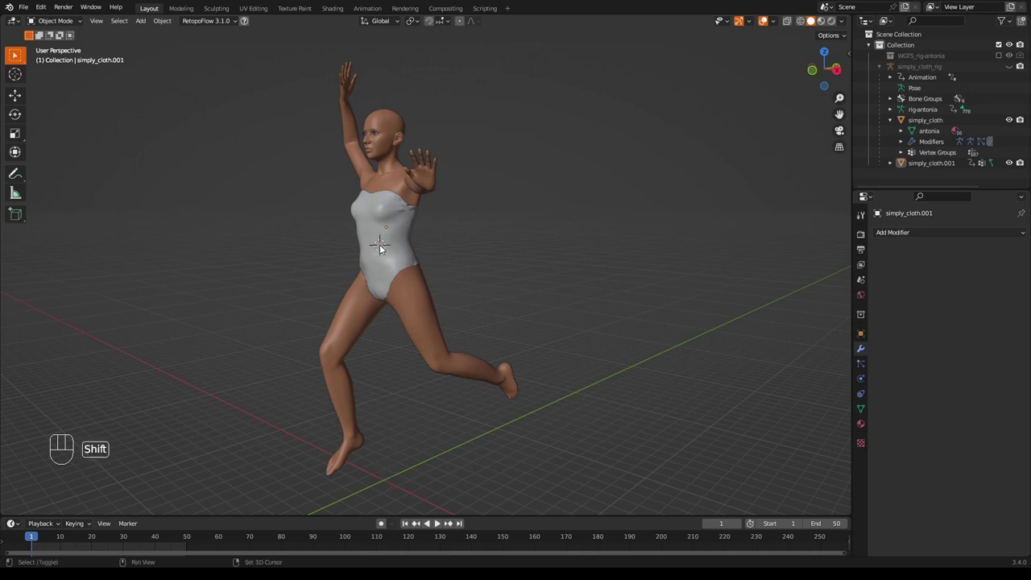
{"action": "left_click", "coordinate": [142, 24]}
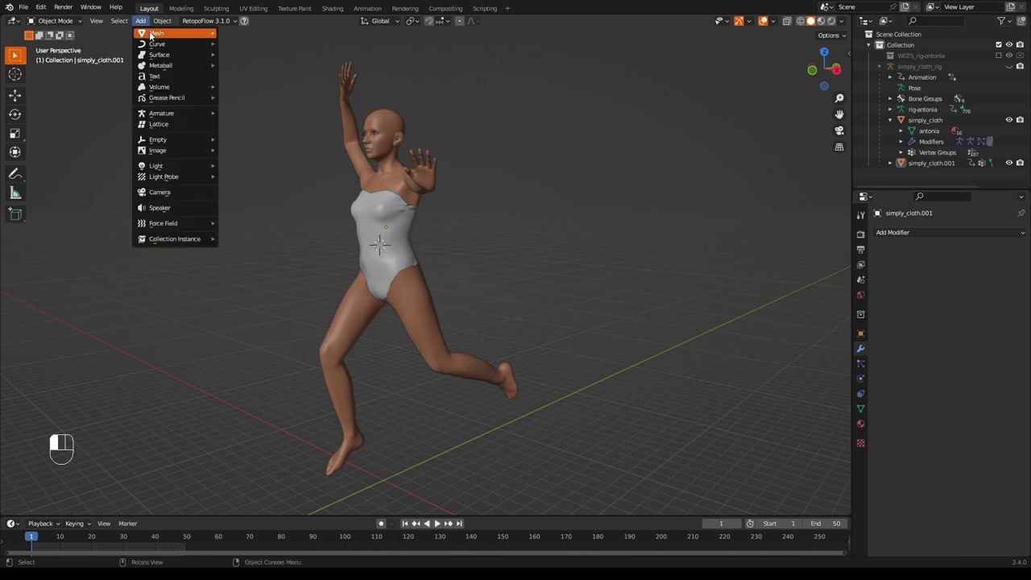
{"action": "mouse_move", "coordinate": [170, 35]}
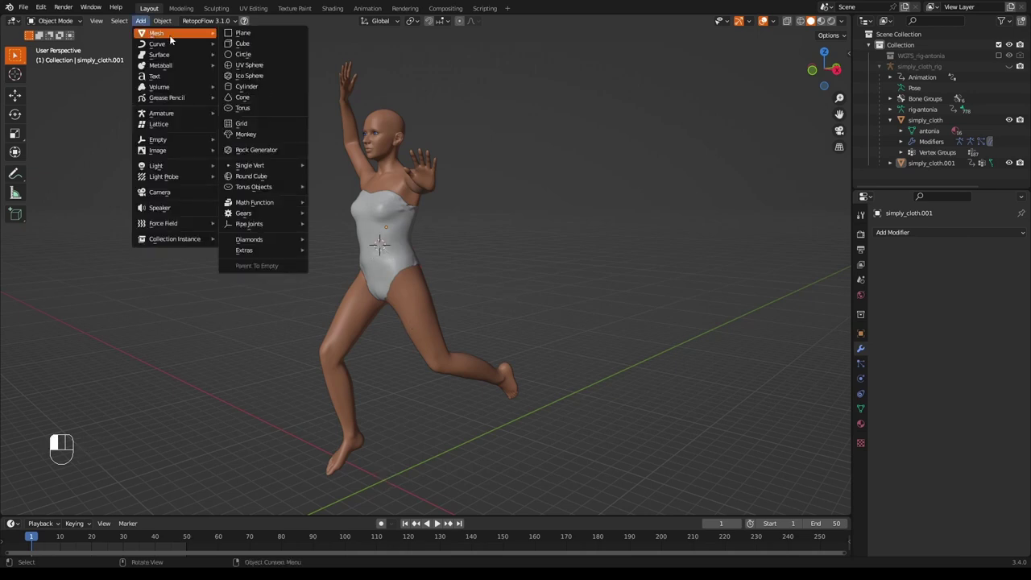
{"action": "left_click", "coordinate": [246, 86]}
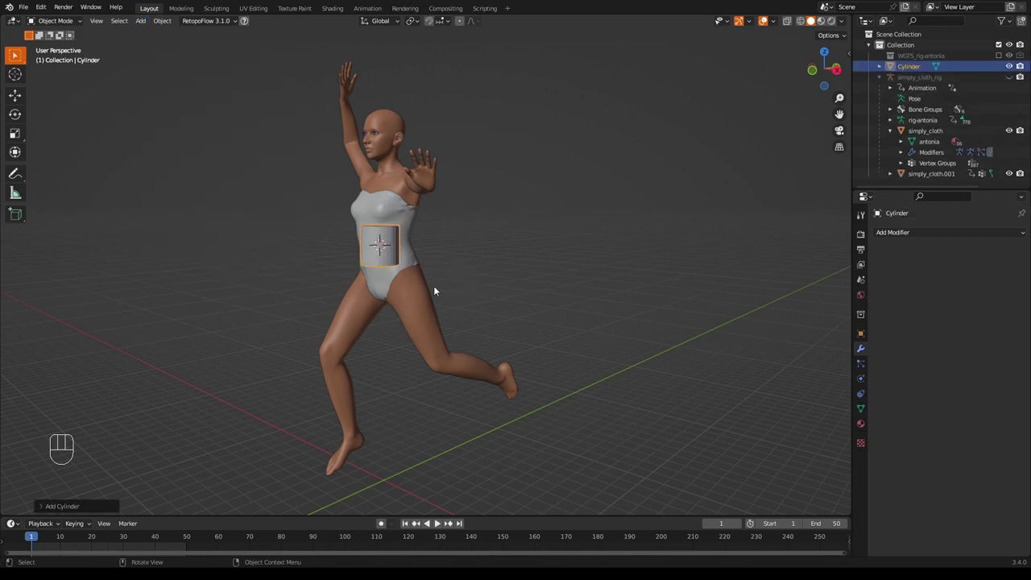
{"action": "key", "text": "s"}
{"action": "left_click", "coordinate": [497, 299]}
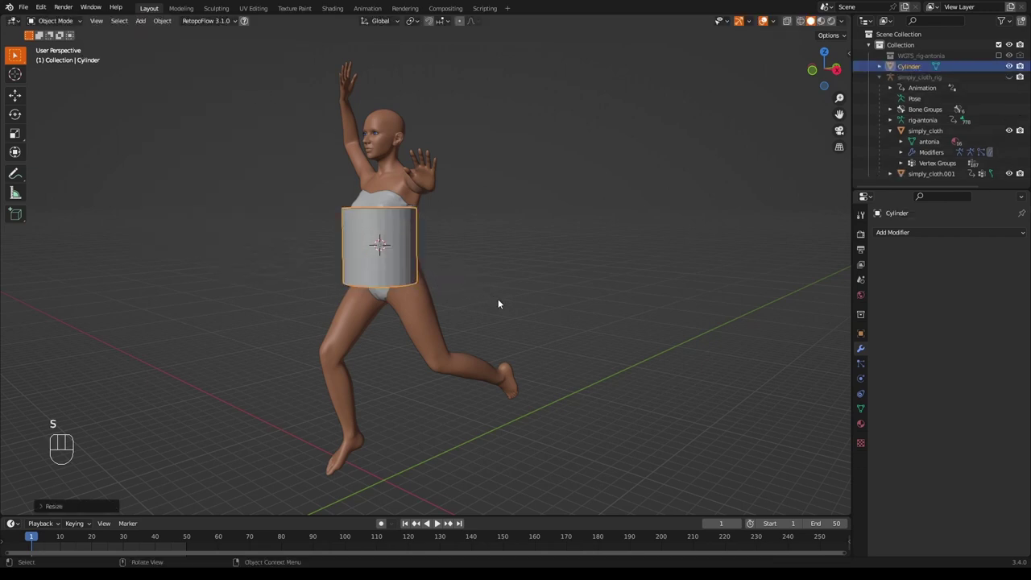
Move the cylinder in top view so it is centred on the character's torso
{"action": "left_click_drag", "start_coordinate": [822, 52], "coordinate": [823, 55]}
{"action": "left_click", "coordinate": [822, 55]}
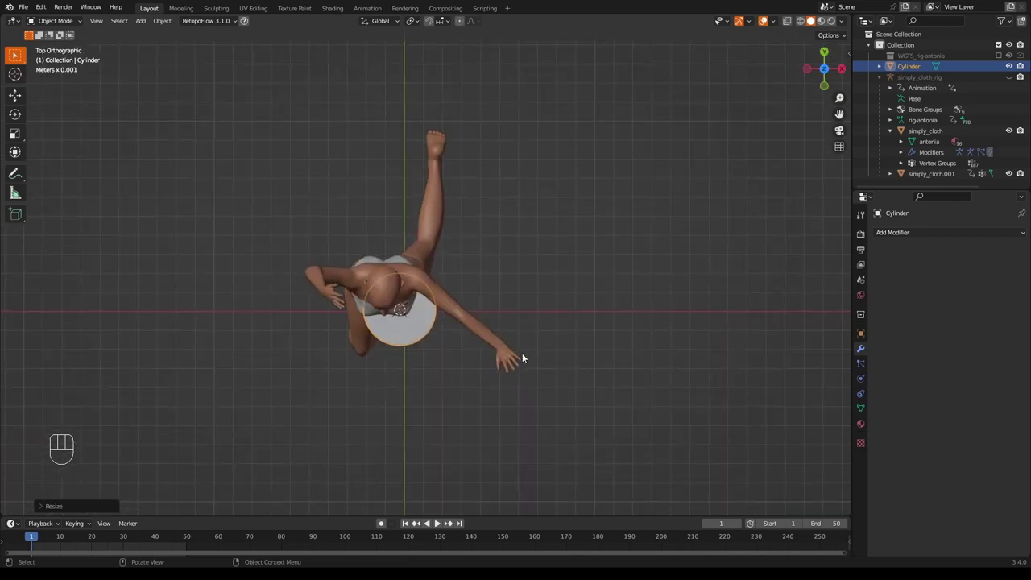
{"action": "left_click", "coordinate": [441, 385]}
{"action": "middle_click_drag", "start_coordinate": [456, 406], "coordinate": [453, 295]}
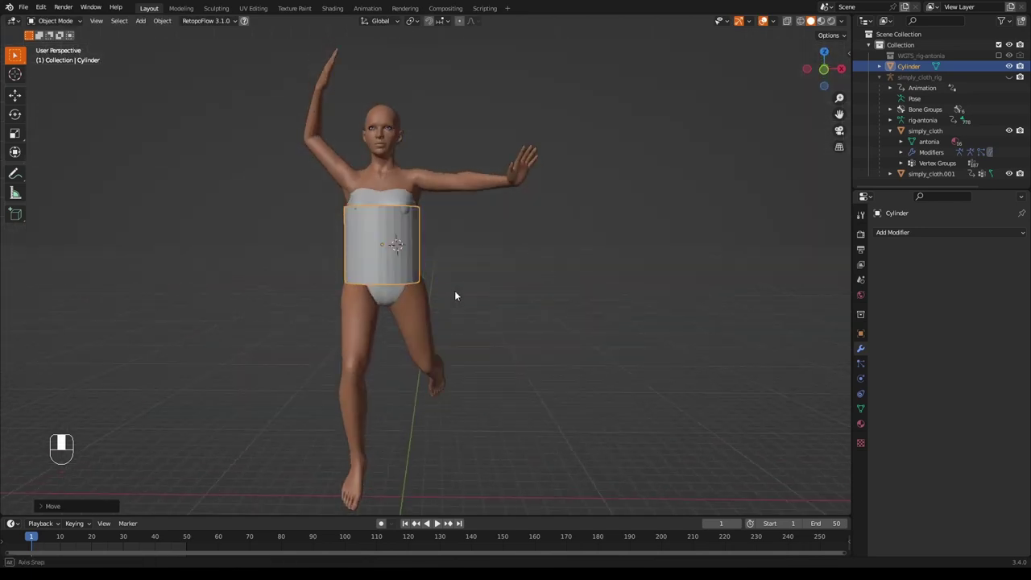
Flatten the cylinder along Z into a thin band and lower it along Z to the character's waist
{"action": "key", "text": "s"}
{"action": "key", "text": "z"}
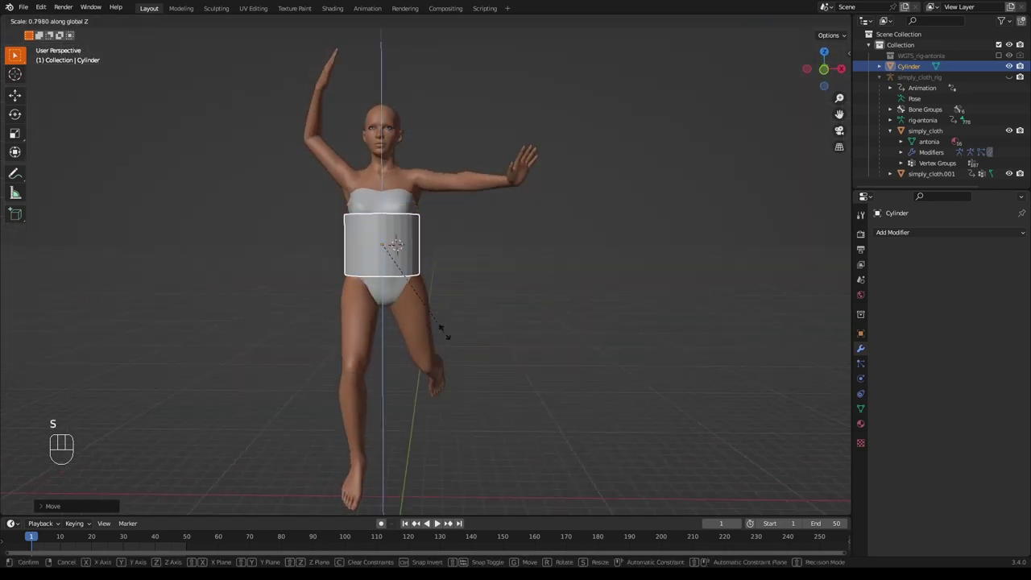
{"action": "left_click", "coordinate": [398, 242]}
{"action": "key", "text": "g"}
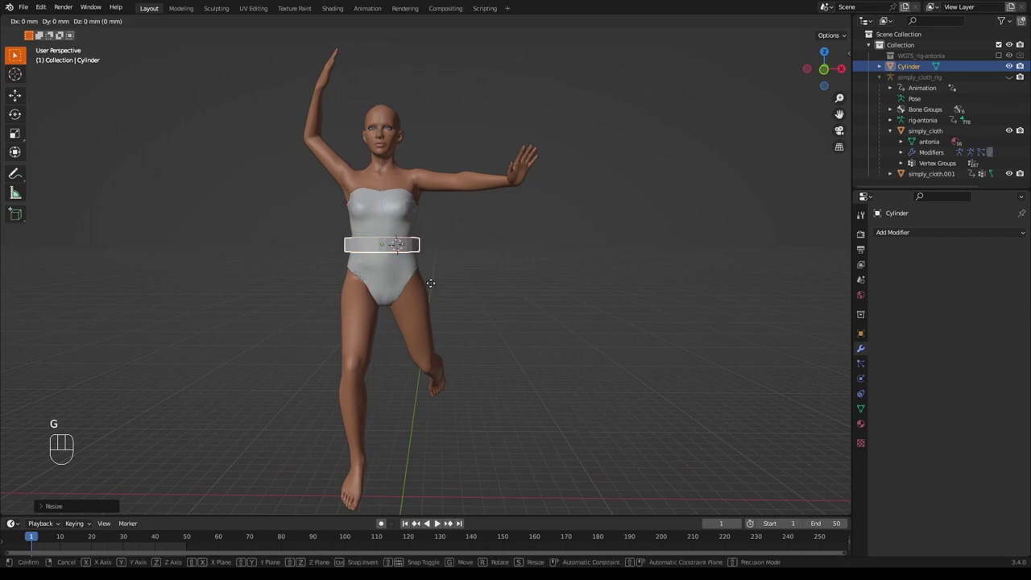
{"action": "key", "text": "z"}
{"action": "left_click", "coordinate": [429, 294]}
{"action": "middle_click_drag", "start_coordinate": [429, 294], "coordinate": [531, 358]}
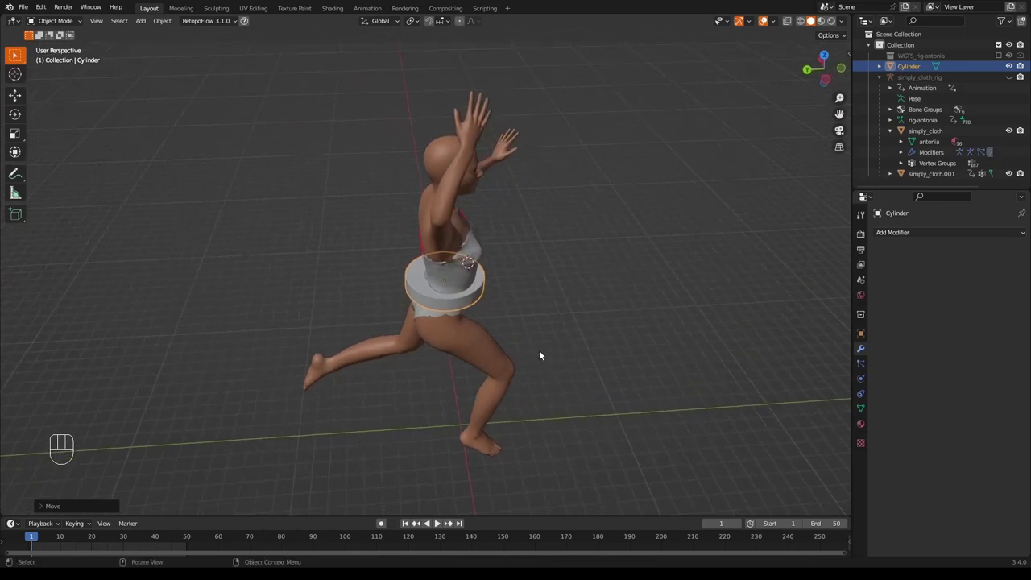
Scale the band down uniformly and shift it so it sits evenly around the waist
{"action": "key", "text": "s"}
{"action": "left_click", "coordinate": [525, 347]}
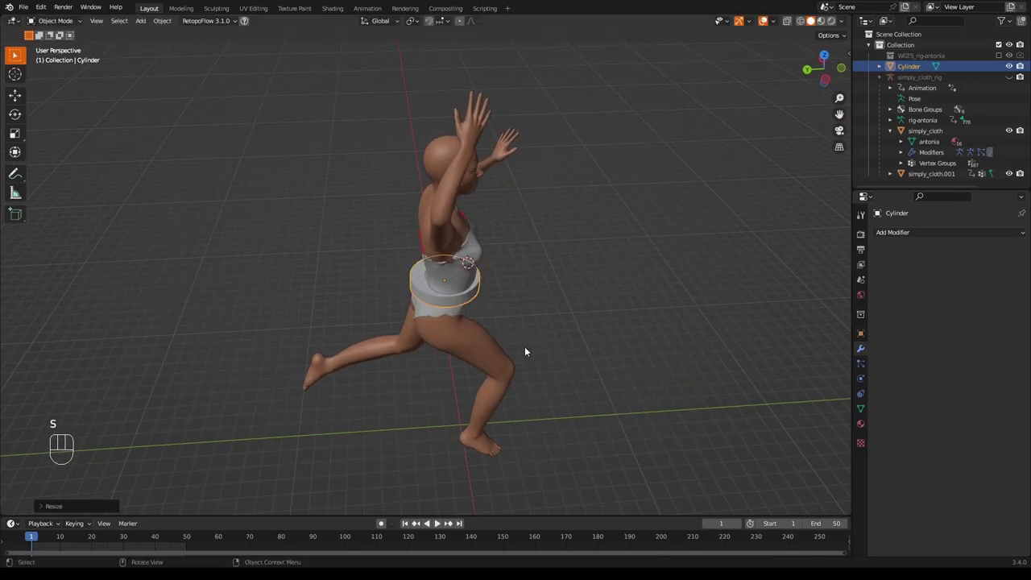
{"action": "key", "text": "g"}
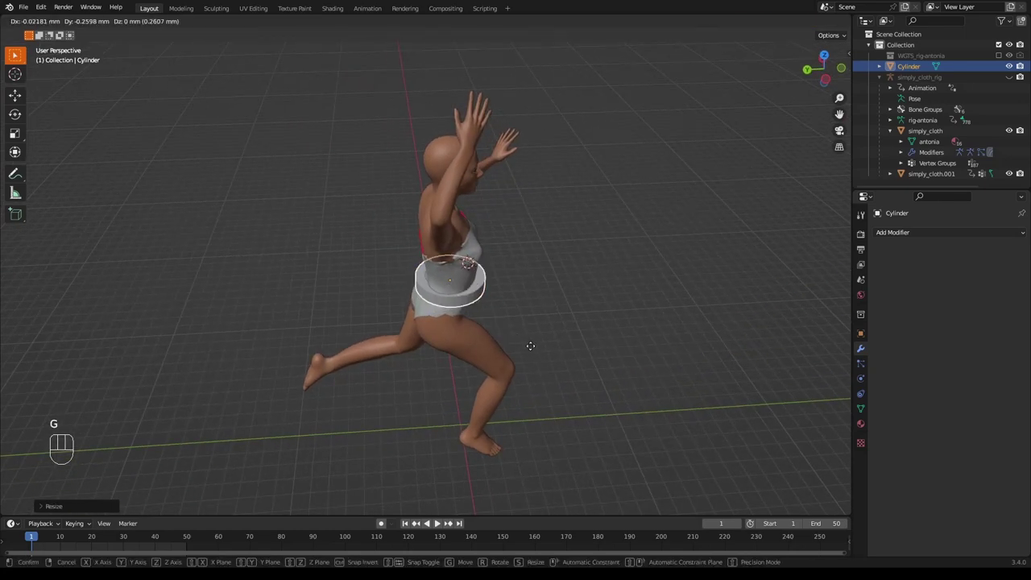
{"action": "left_click", "coordinate": [530, 347]}
{"action": "middle_click_drag", "start_coordinate": [530, 345], "coordinate": [494, 258]}
{"action": "scroll", "coordinate": [490, 298], "scroll_direction": "up", "scroll_amount": 3}
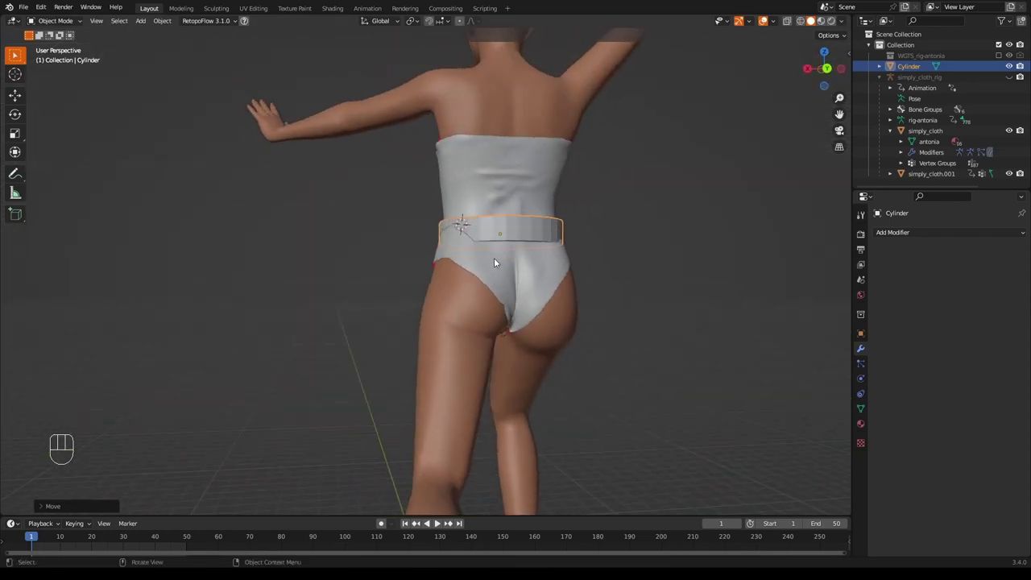
Raise the band along Z and rescale it uniformly to encircle the waist more closely
{"action": "key", "text": "g"}
{"action": "key", "text": "z"}
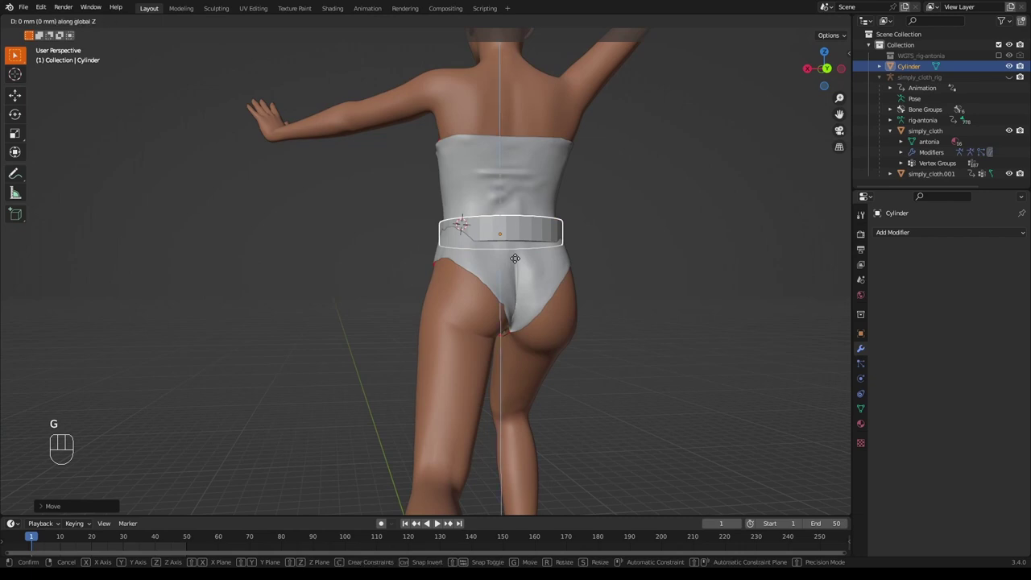
{"action": "left_click", "coordinate": [510, 247]}
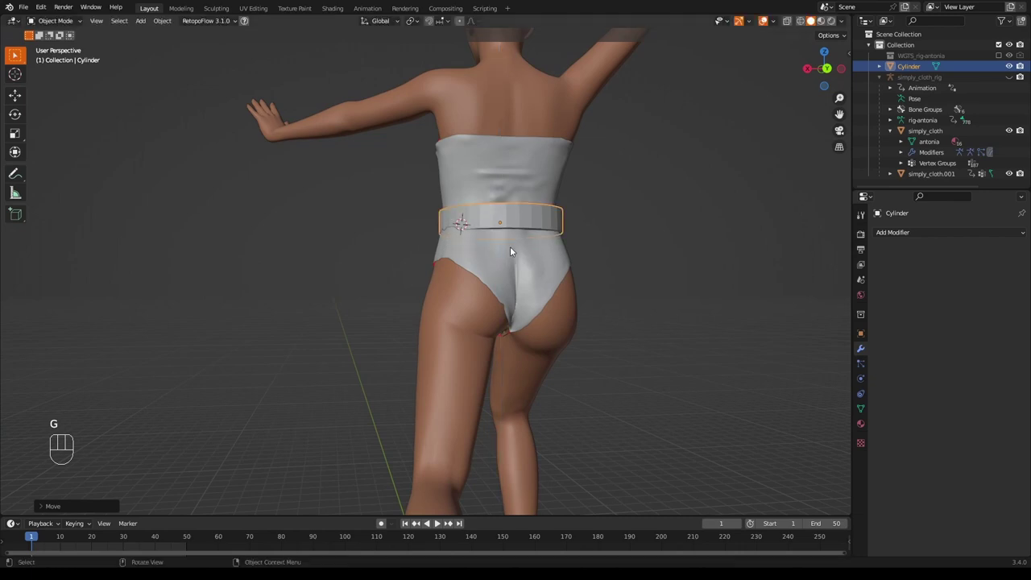
{"action": "key", "text": "s"}
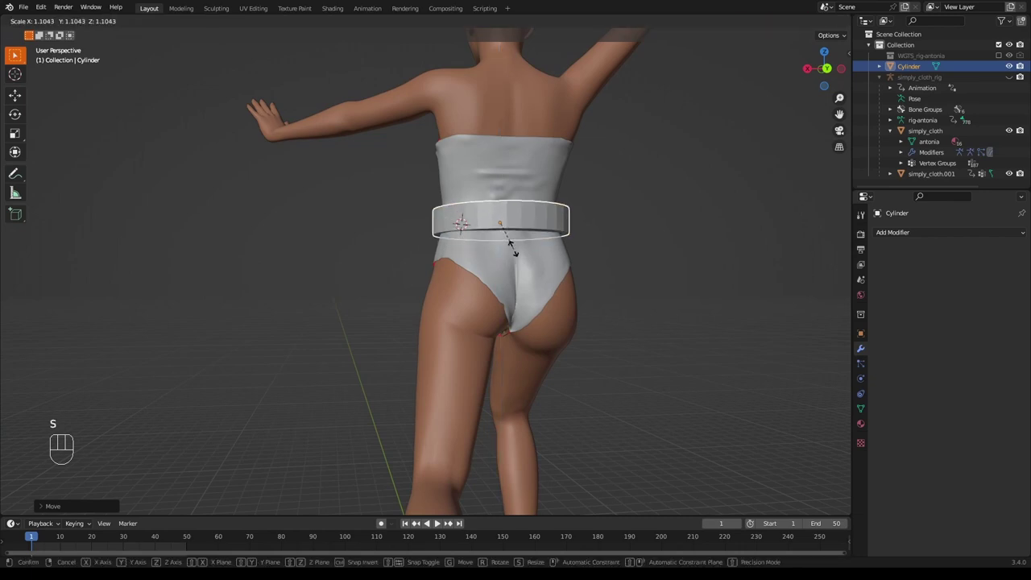
{"action": "left_click", "coordinate": [510, 248]}
{"action": "middle_click_drag", "start_coordinate": [511, 249], "coordinate": [498, 349]}
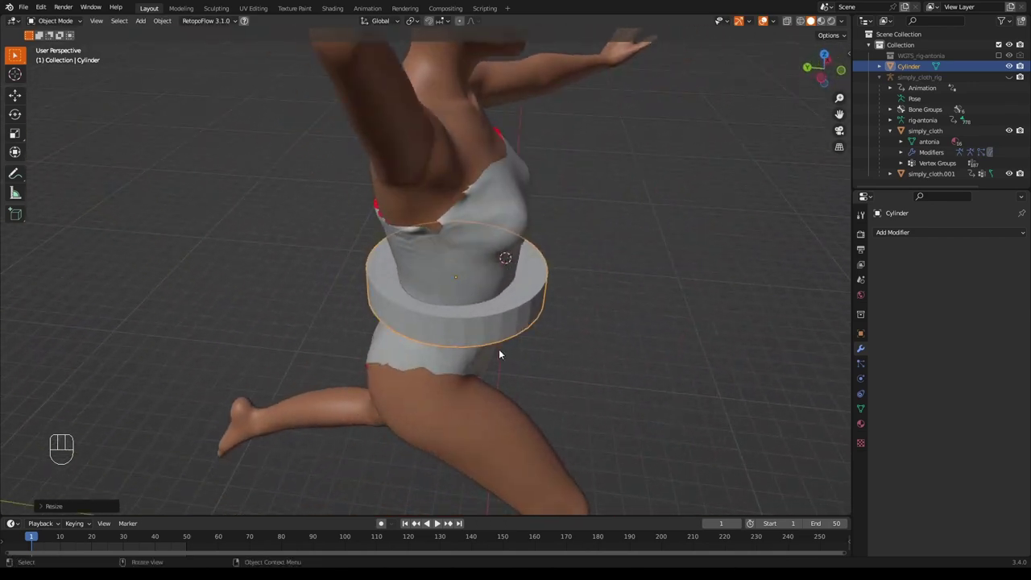
{"action": "key", "text": "s"}
{"action": "left_click", "coordinate": [488, 346]}
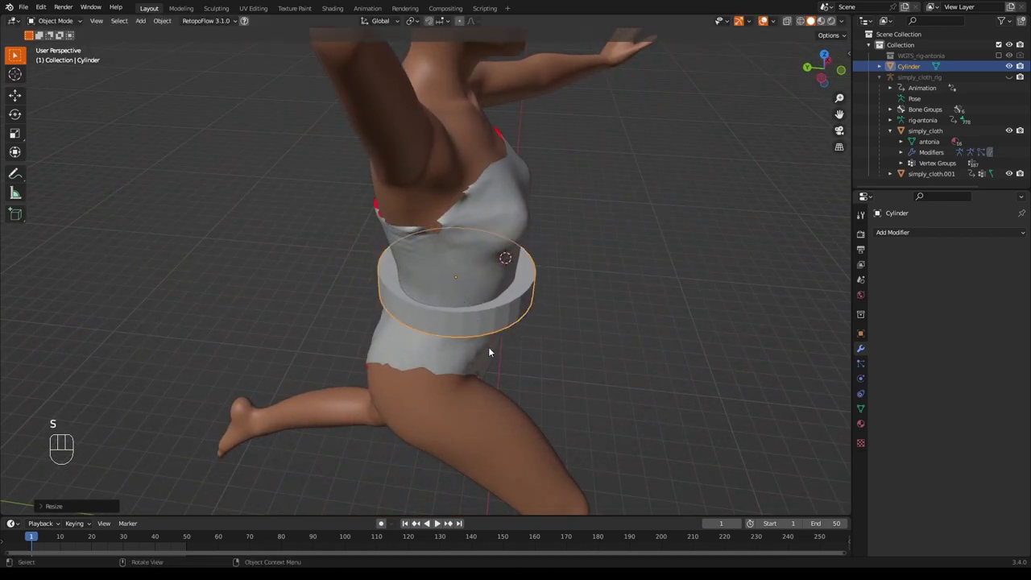
{"action": "middle_click_drag", "start_coordinate": [503, 347], "coordinate": [621, 325]}
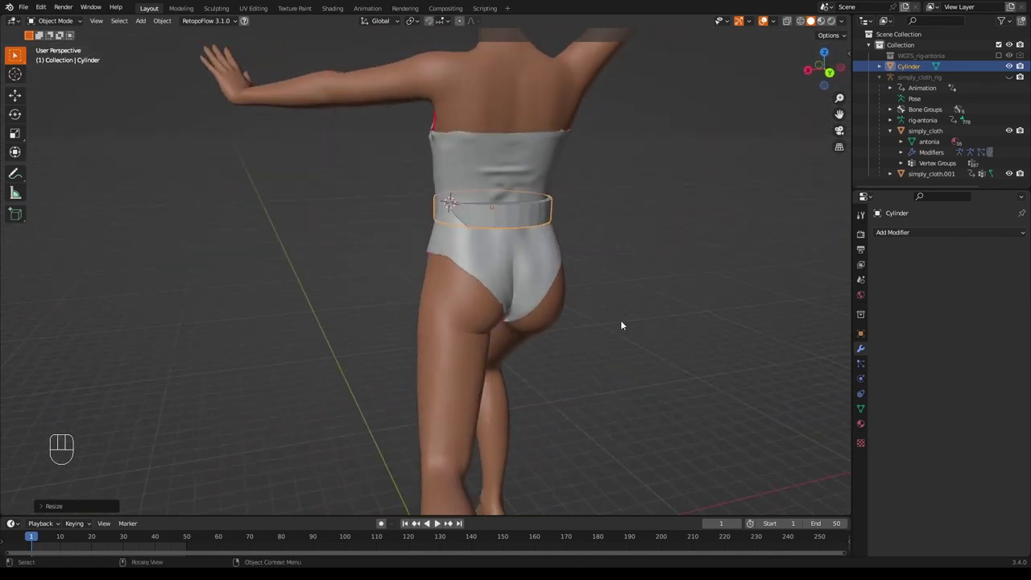
Reduce the band's height along Z and widen it along X by a factor of about 1.05
{"action": "key", "text": "s"}
{"action": "key", "text": "z"}
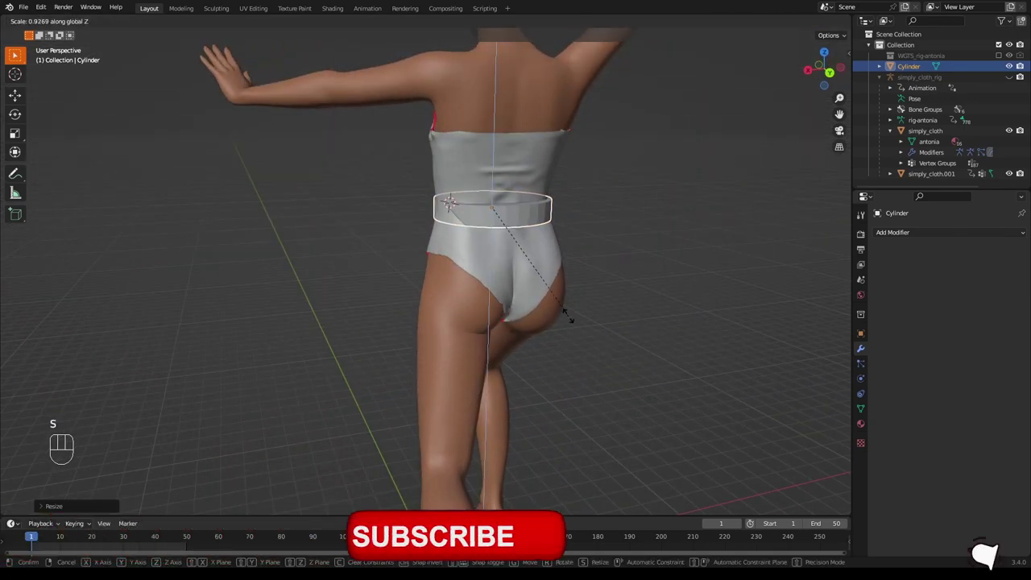
{"action": "left_click", "coordinate": [563, 291]}
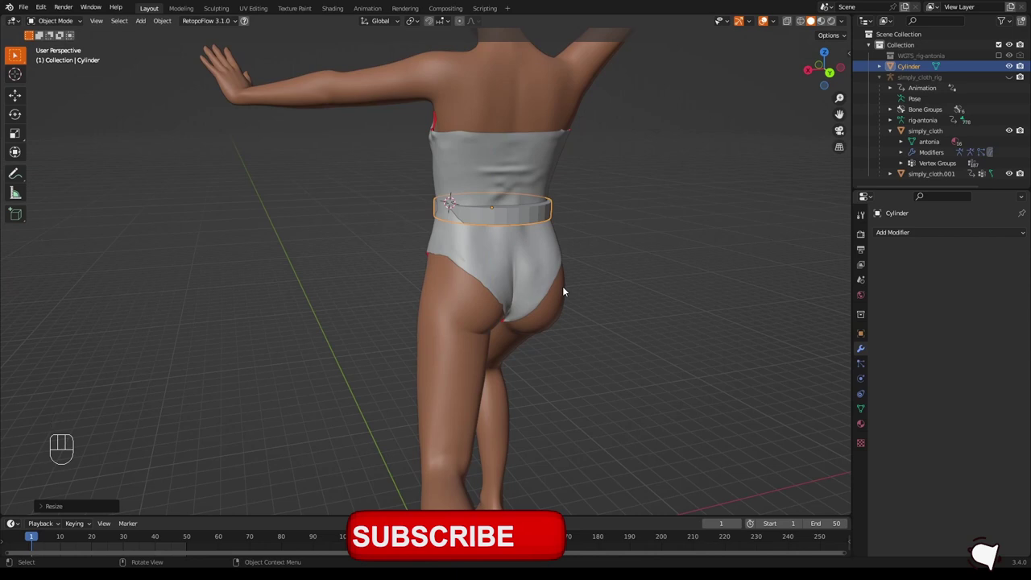
{"action": "middle_click_drag", "start_coordinate": [563, 292], "coordinate": [540, 311]}
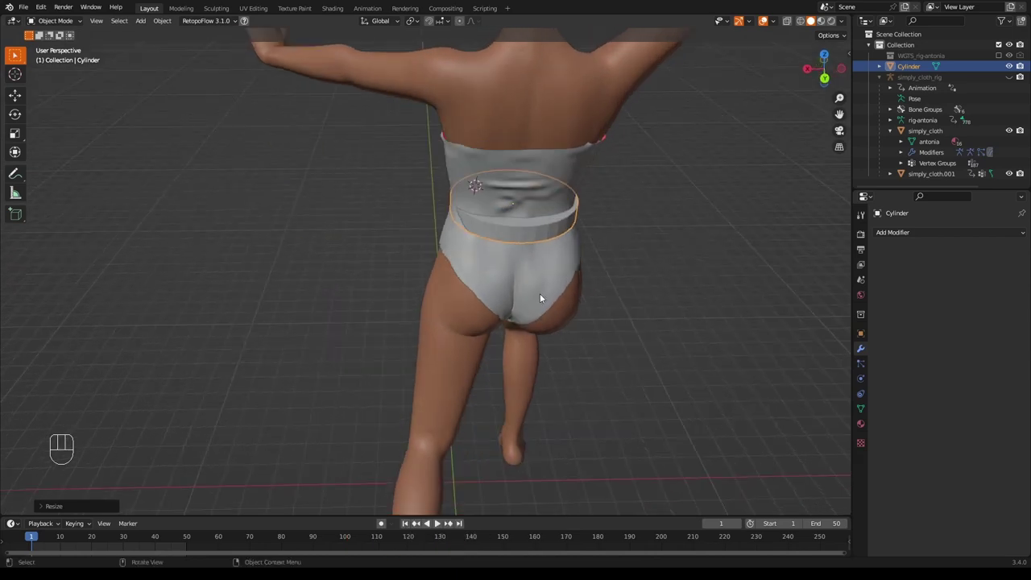
{"action": "key", "text": "s"}
{"action": "key", "text": "x"}
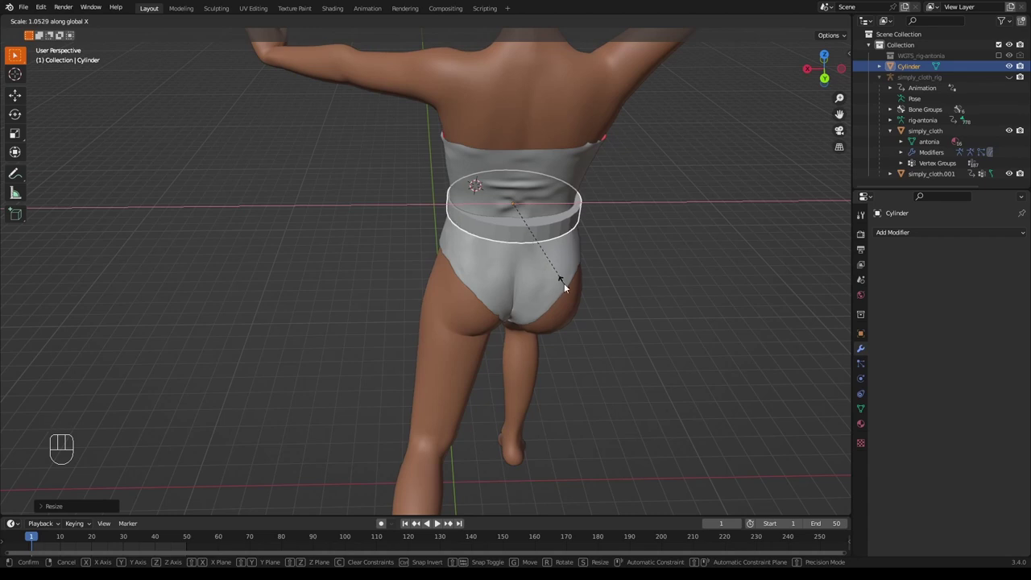
{"action": "left_click", "coordinate": [564, 284]}
{"action": "middle_click_drag", "start_coordinate": [564, 284], "coordinate": [386, 274]}
{"action": "scroll", "coordinate": [392, 277], "scroll_direction": "up", "scroll_amount": 3}
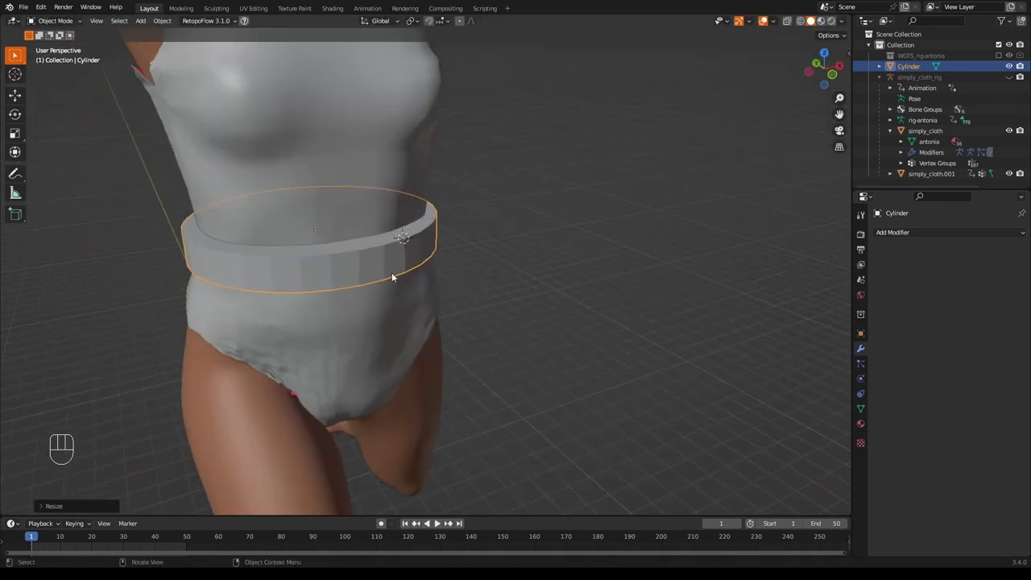
Delete the cylinder's upper and lower cap faces in Edit Mode, leaving an open ring around the waist
{"action": "key", "text": "Tab"}
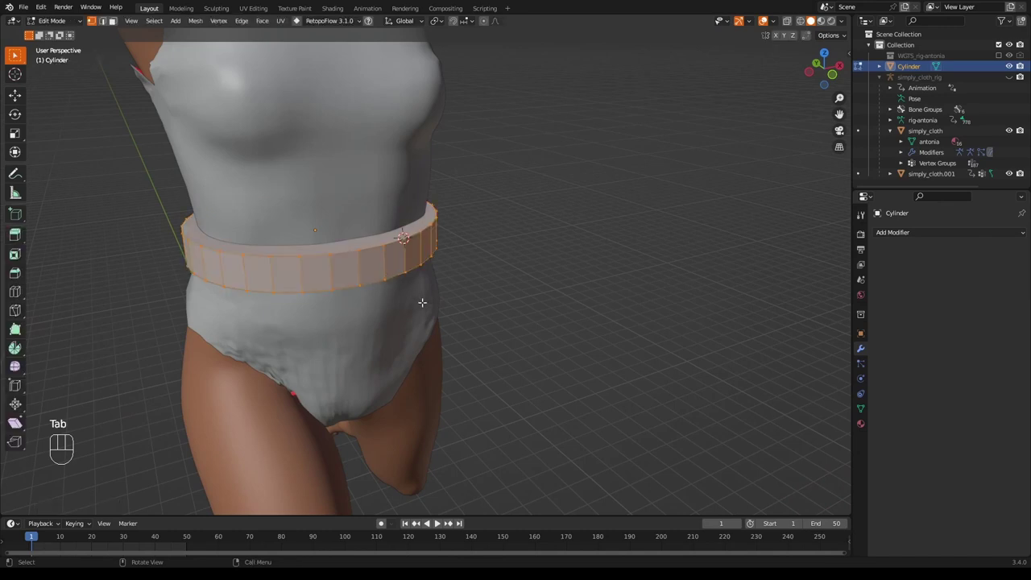
{"action": "key", "text": "3"}
{"action": "key", "text": "alt+a"}
{"action": "middle_click_drag", "start_coordinate": [378, 246], "coordinate": [342, 191]}
{"action": "left_click", "coordinate": [333, 153], "text": "shift"}
{"action": "middle_click_drag", "start_coordinate": [334, 153], "coordinate": [453, 256]}
{"action": "key", "text": "x"}
{"action": "left_click", "coordinate": [454, 256]}
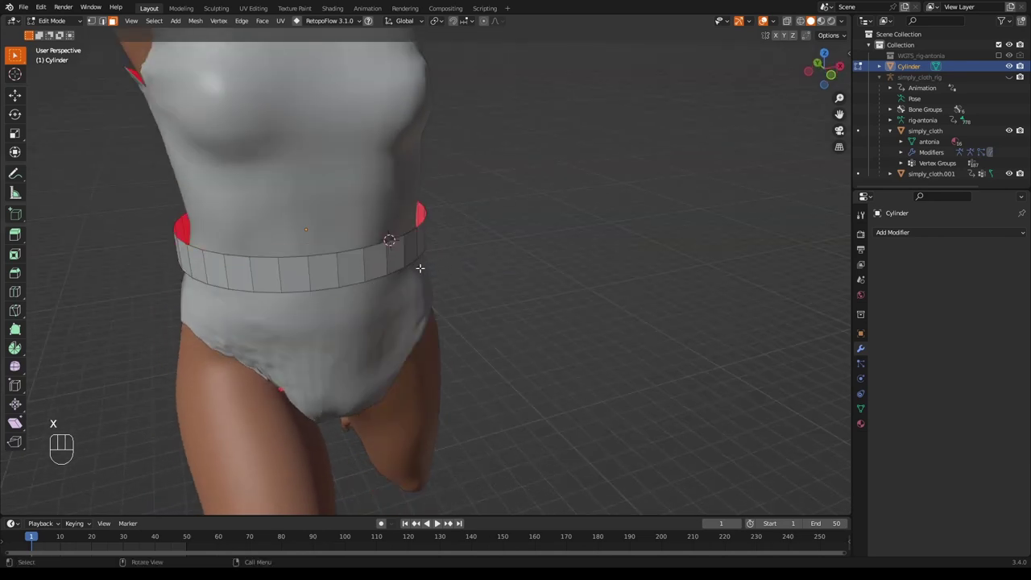
Assign the ring's upper edge loop vertices to a new vertex group named Pin
{"action": "key", "text": "1"}
{"action": "left_click", "coordinate": [351, 247], "text": "alt"}
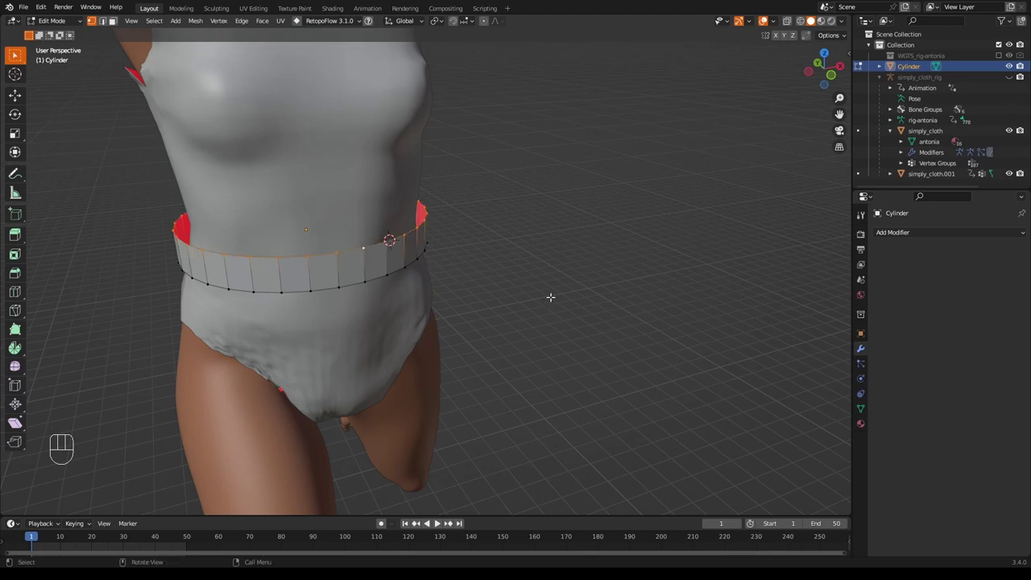
{"action": "left_click", "coordinate": [861, 410]}
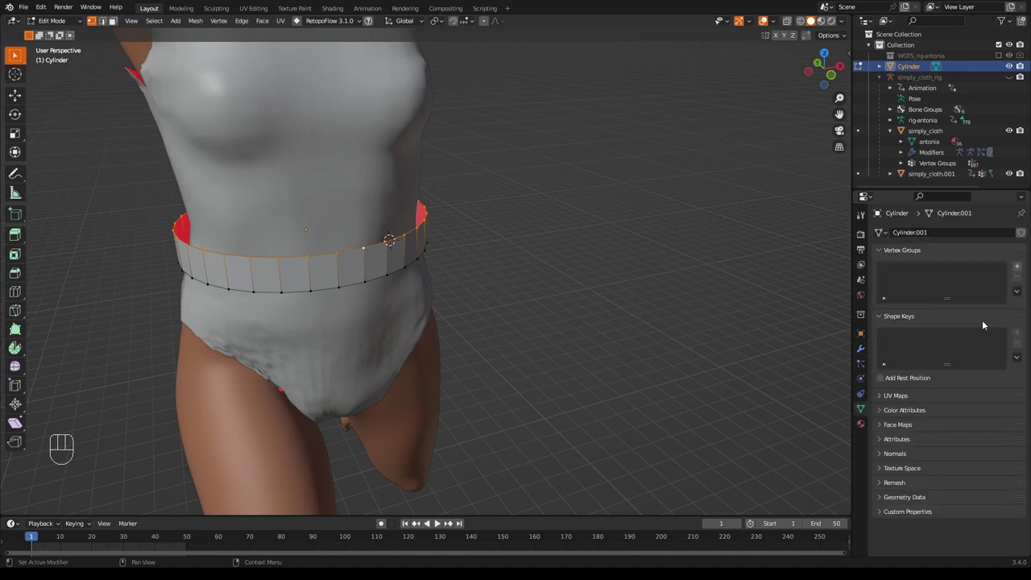
{"action": "left_click", "coordinate": [1016, 266]}
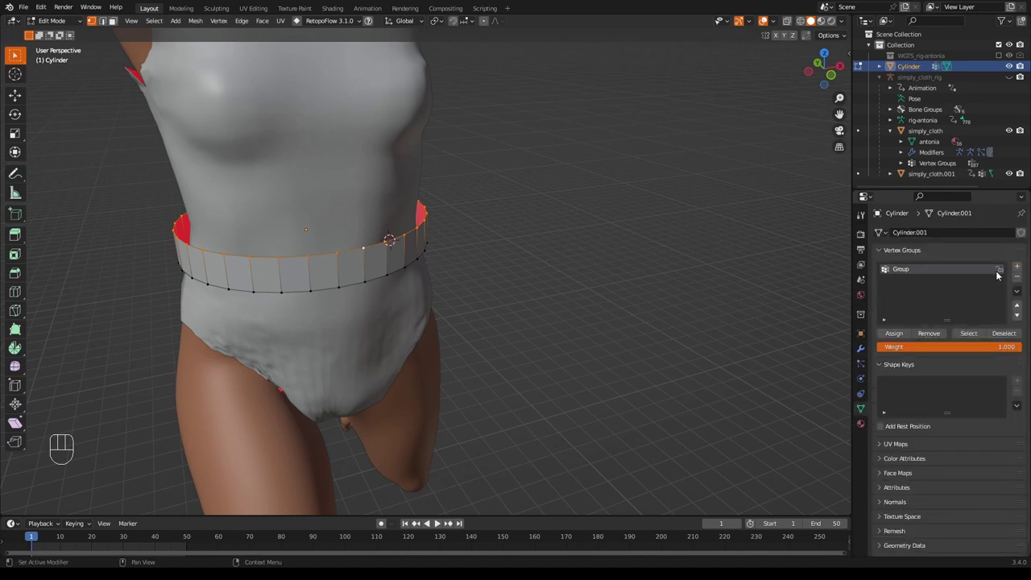
{"action": "double_click", "coordinate": [918, 269]}
{"action": "type", "text": "F"}
{"action": "left_click", "coordinate": [807, 329]}
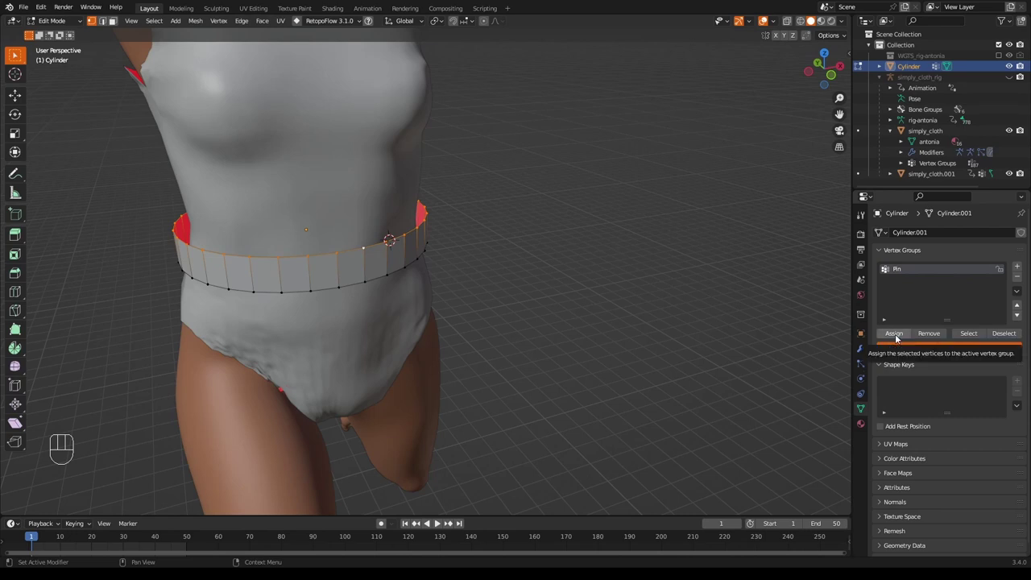
{"action": "left_click", "coordinate": [895, 333]}
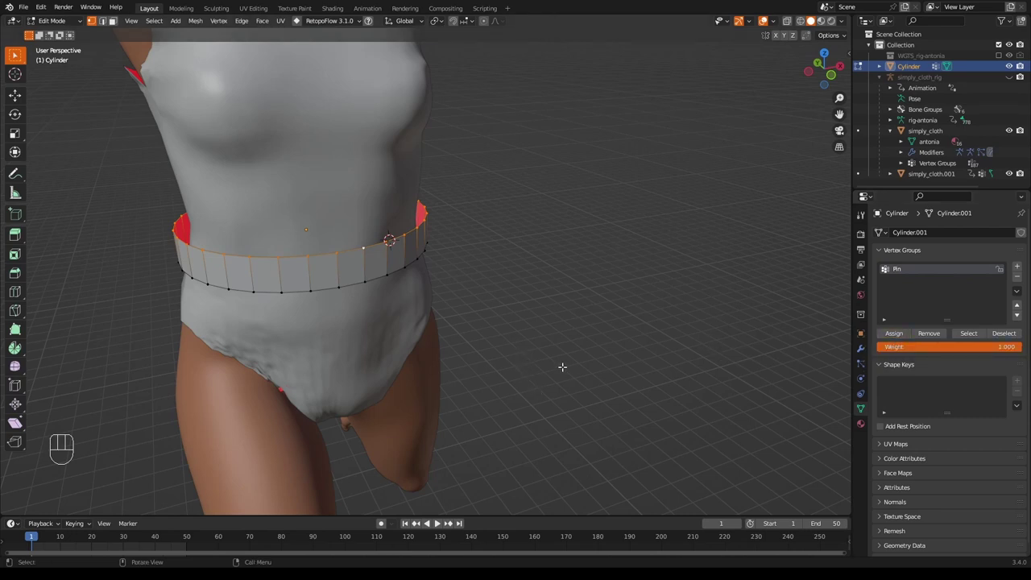
Return to Object Mode and add a Shrinkwrap modifier to the ring, targeting the bodysuit simply_cloth.001
{"action": "key", "text": "Tab"}
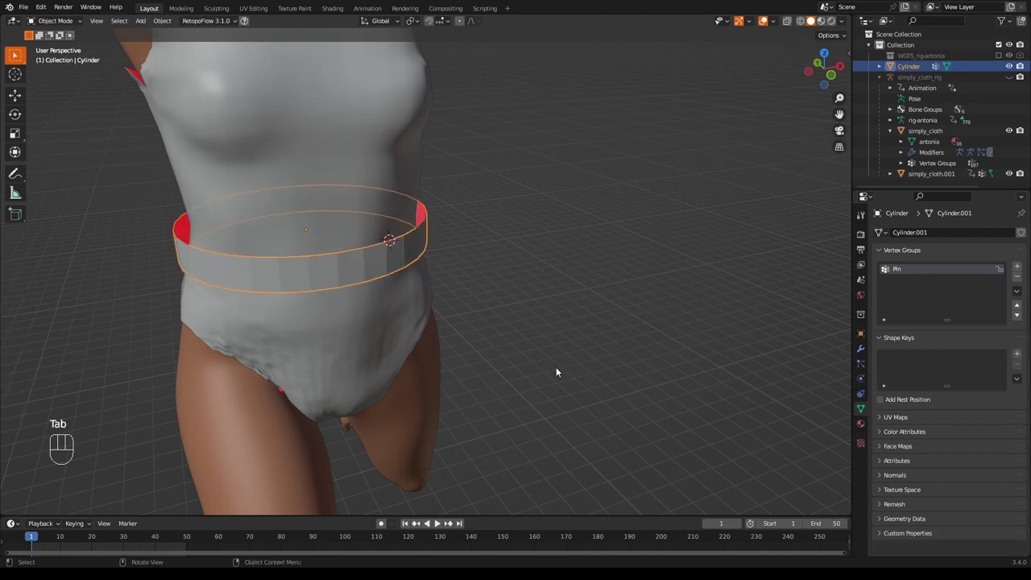
{"action": "left_click", "coordinate": [860, 348]}
{"action": "left_click", "coordinate": [913, 232]}
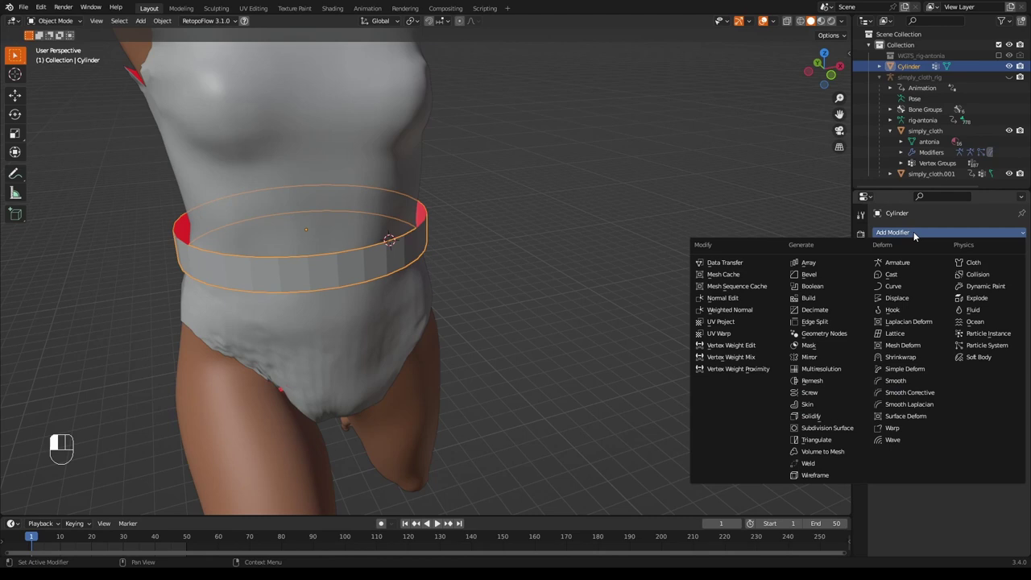
{"action": "left_click", "coordinate": [900, 357]}
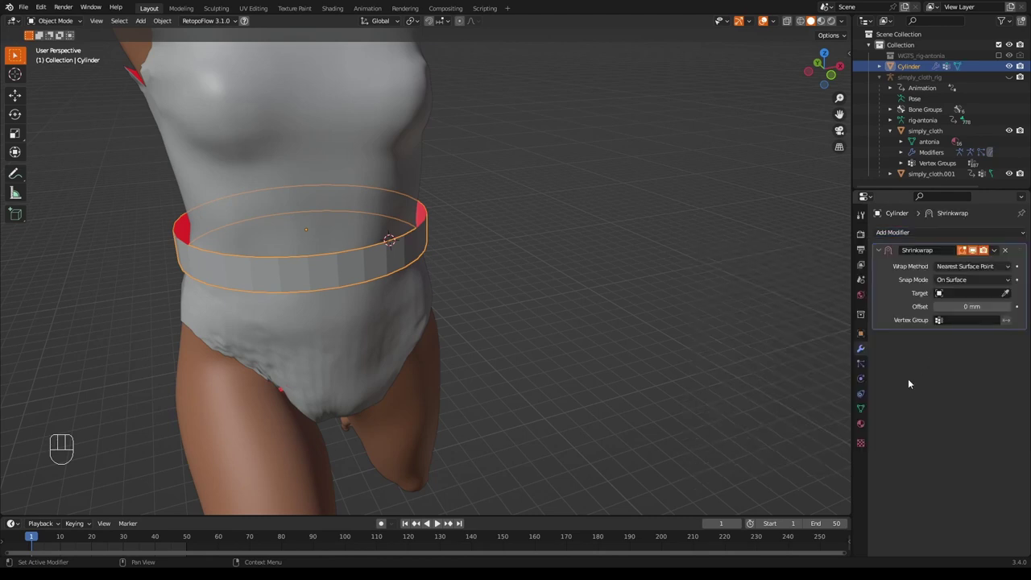
{"action": "left_click", "coordinate": [1005, 294]}
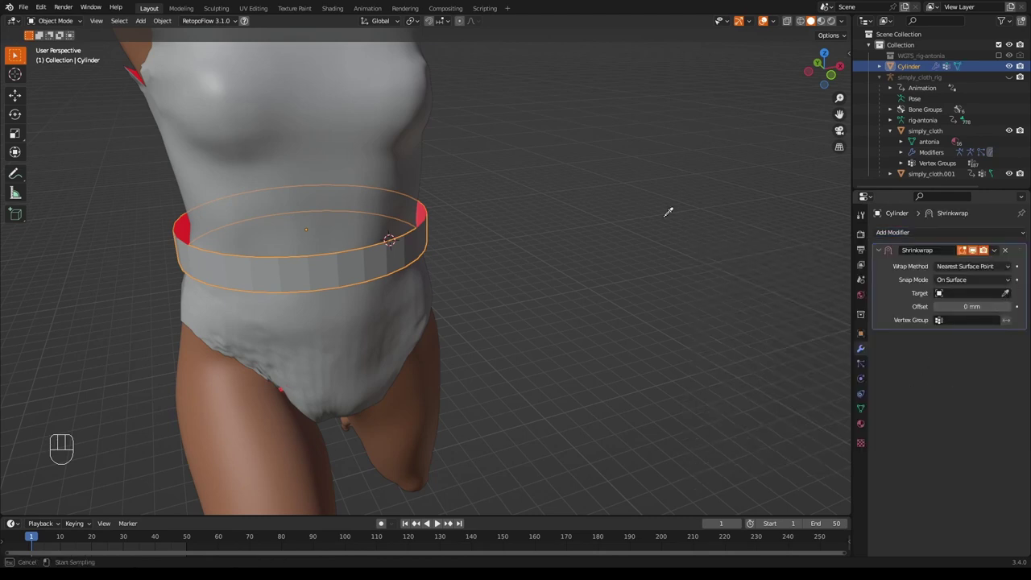
{"action": "left_click", "coordinate": [319, 158]}
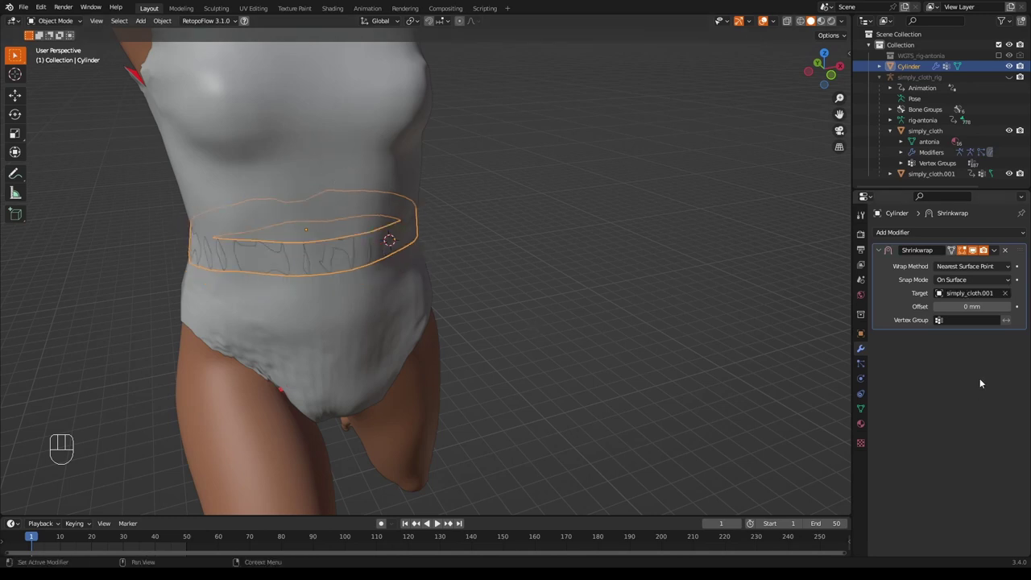
Limit the Shrinkwrap modifier to the Pin vertex group and set its offset to 0.001 mm
{"action": "left_click", "coordinate": [940, 321]}
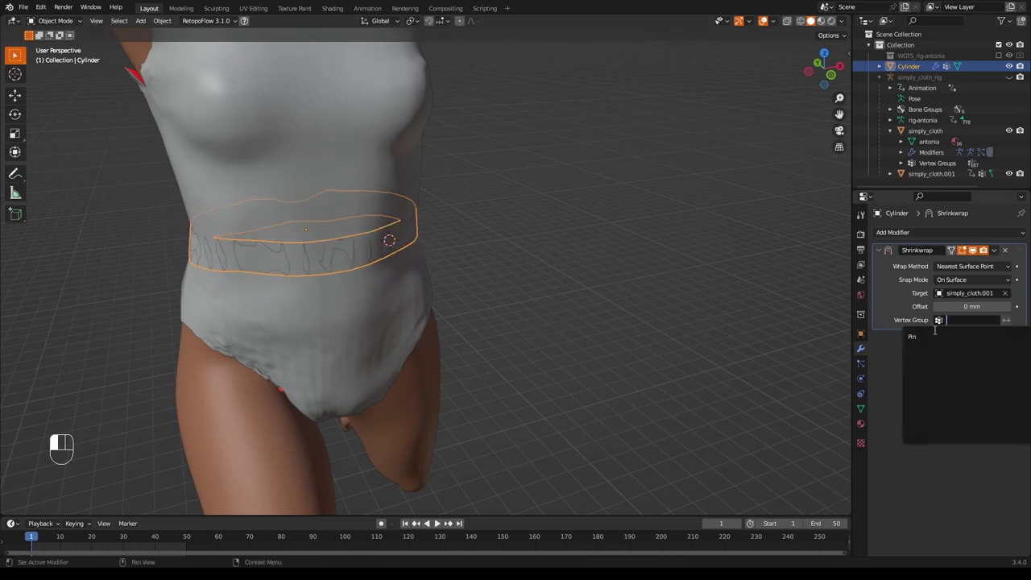
{"action": "left_click", "coordinate": [926, 336]}
{"action": "middle_click_drag", "start_coordinate": [714, 344], "coordinate": [817, 345]}
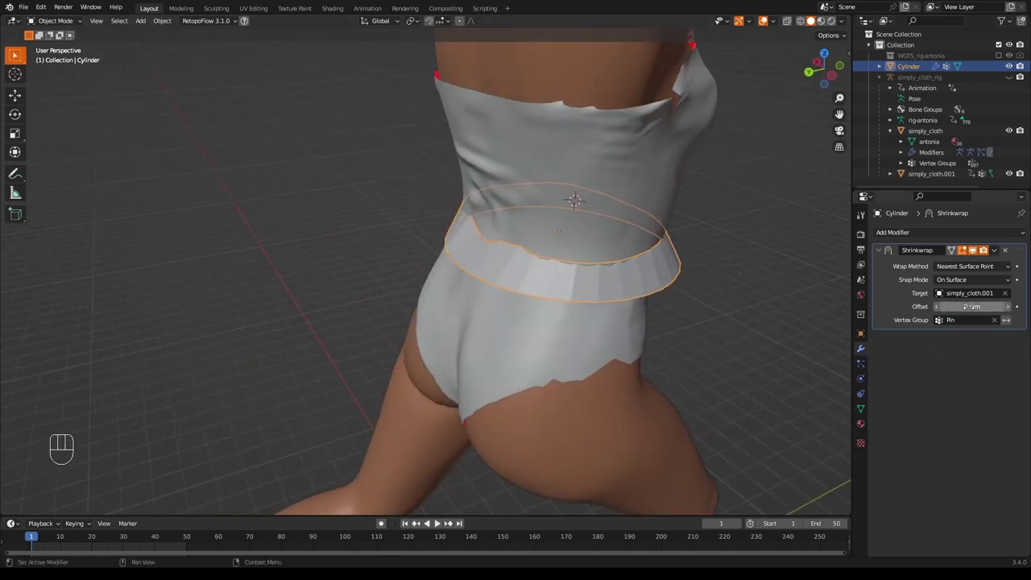
{"action": "mouse_move", "coordinate": [966, 306]}
{"action": "left_mouse_down", "text": "shift"}
{"action": "mouse_move", "coordinate": [976, 306]}
{"action": "mouse_move", "coordinate": [967, 306]}
{"action": "left_mouse_up", "text": "shift"}
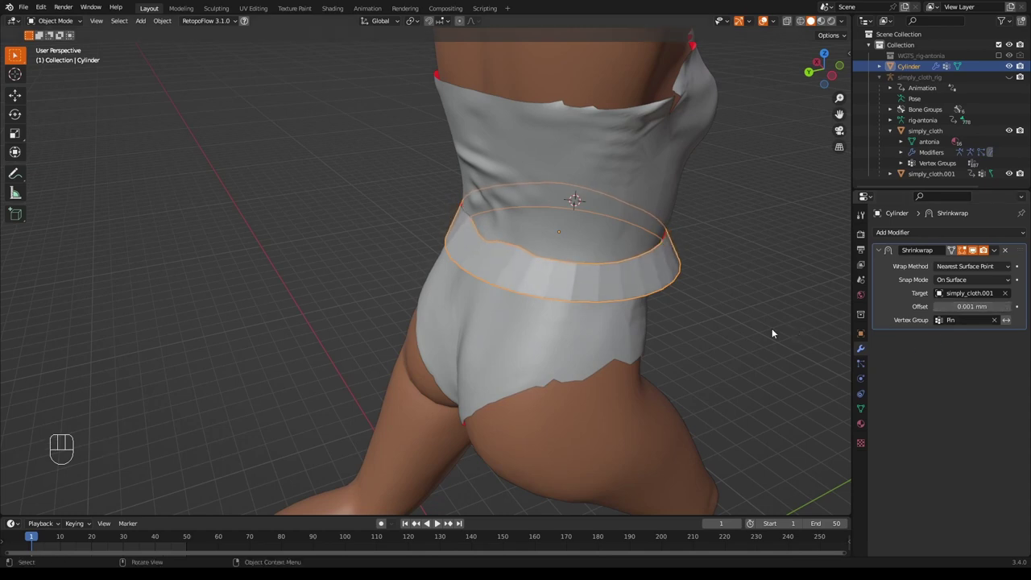
In Edit Mode, extrude the ring's lower edge loop about 0.56 mm downward and scale the new edge outward over the hips
{"action": "key", "text": "Tab"}
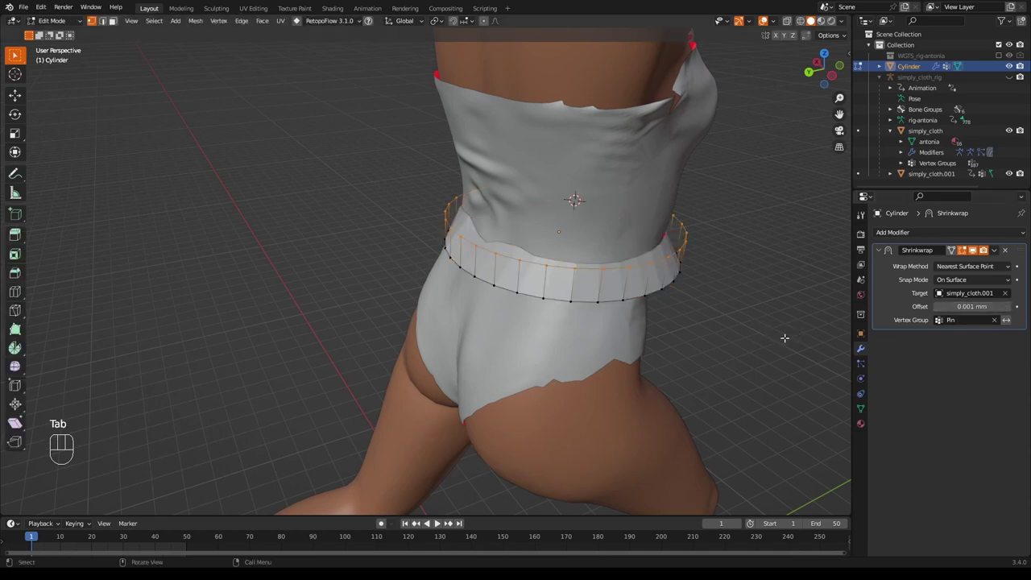
{"action": "middle_click_drag", "start_coordinate": [784, 338], "coordinate": [675, 243]}
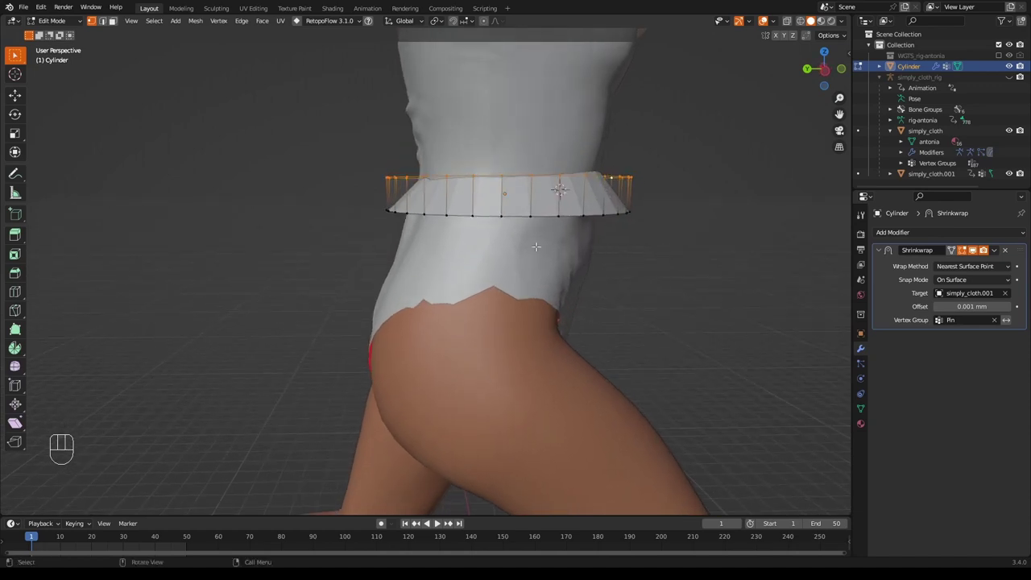
{"action": "middle_click_drag", "start_coordinate": [544, 218], "coordinate": [696, 330]}
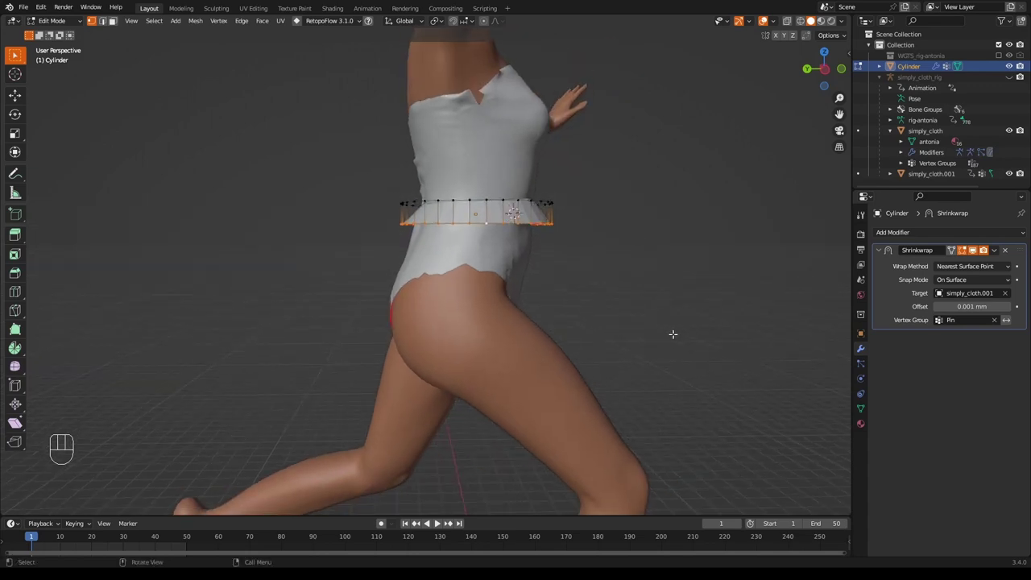
{"action": "key", "text": "s"}
{"action": "right_click", "coordinate": [617, 316]}
{"action": "key", "text": "e"}
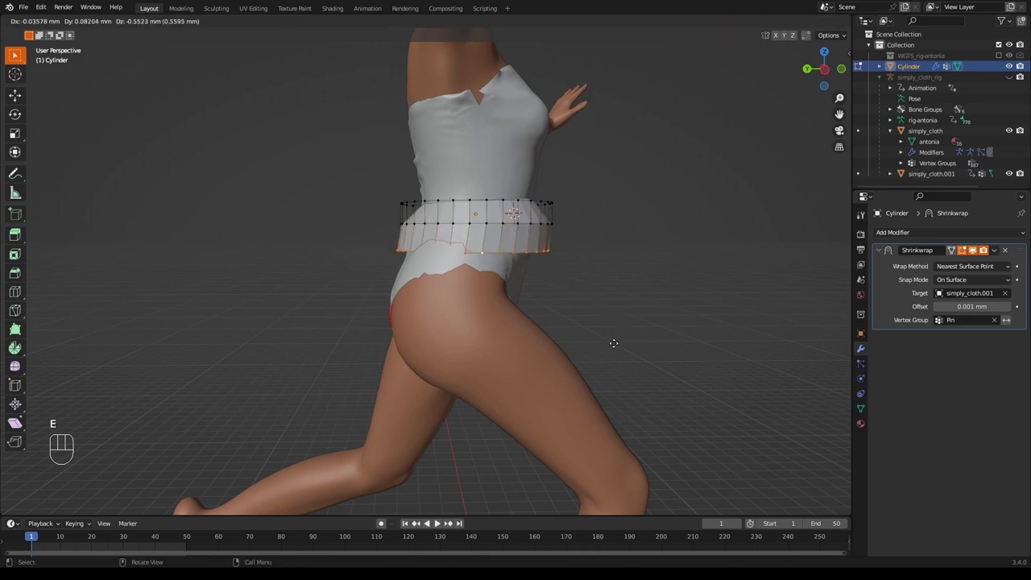
{"action": "left_click", "coordinate": [612, 343]}
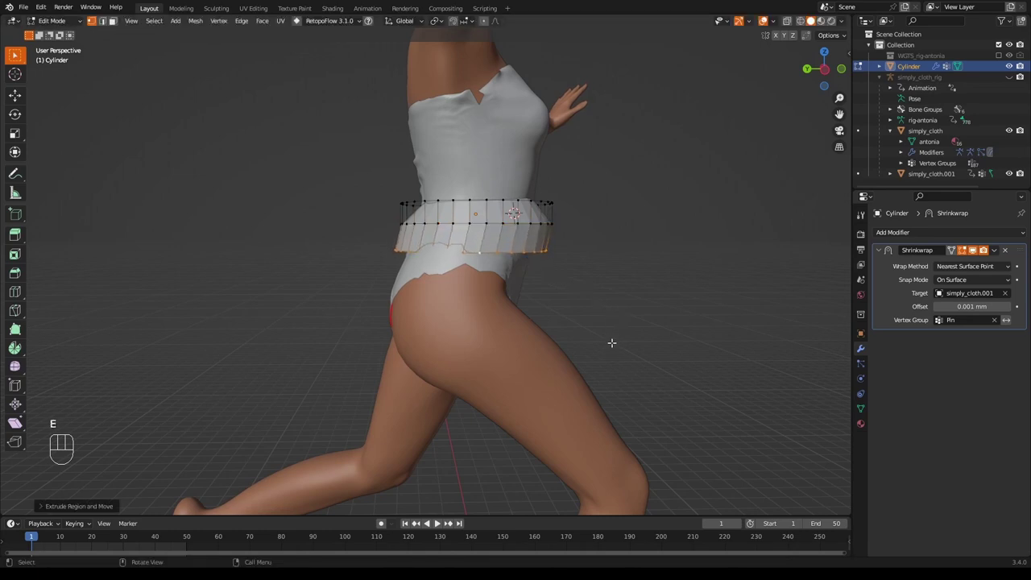
{"action": "key", "text": "s"}
{"action": "left_click", "coordinate": [625, 344]}
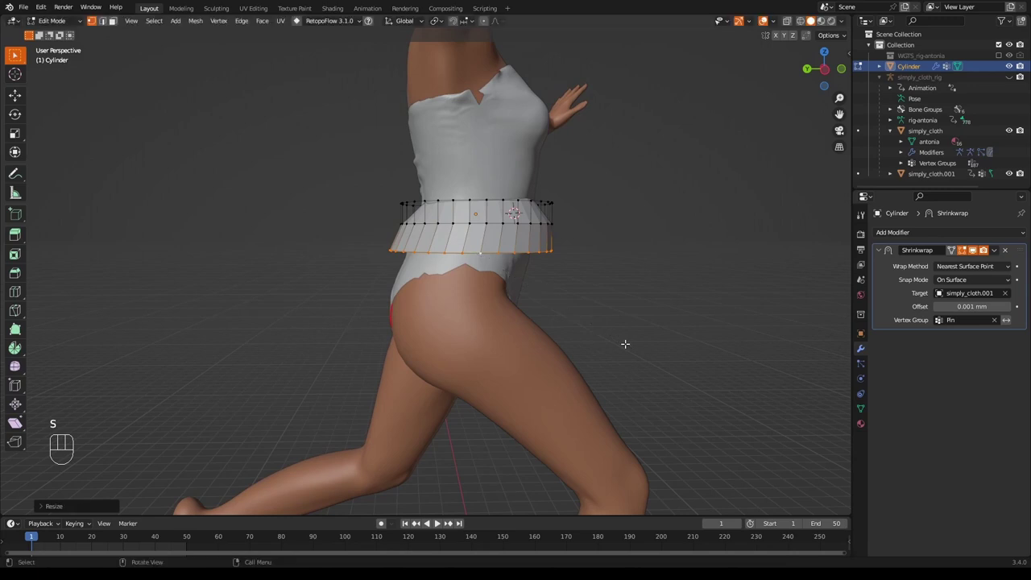
{"action": "middle_click_drag", "start_coordinate": [625, 344], "coordinate": [472, 344]}
{"action": "key", "text": "s"}
{"action": "left_click", "coordinate": [471, 345]}
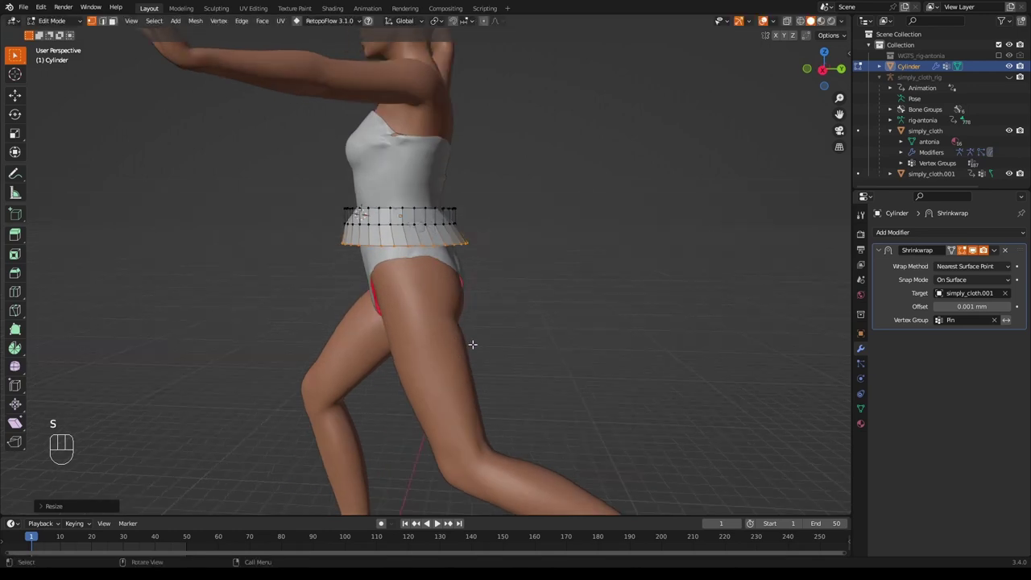
Extrude a second skirt band downward from the lower edge over the hips and scale its edge slightly outward
{"action": "key", "text": "e"}
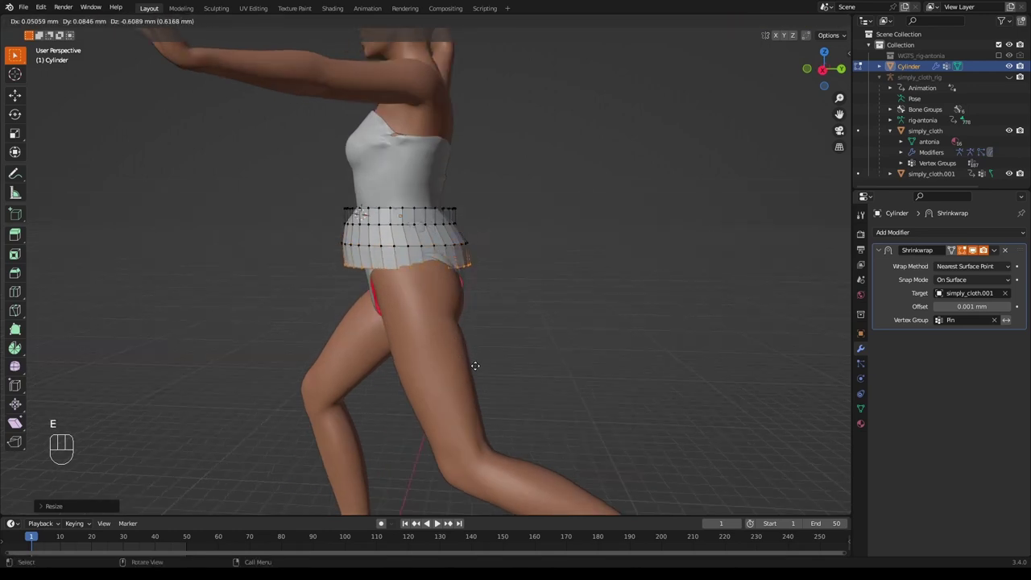
{"action": "left_click", "coordinate": [476, 368]}
{"action": "key", "text": "d"}
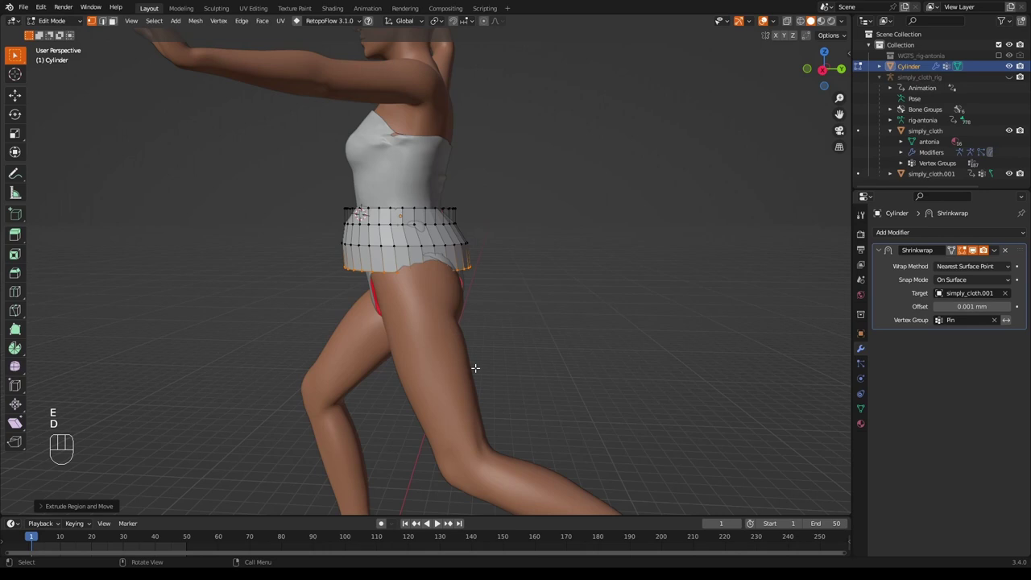
{"action": "key", "text": "s"}
{"action": "left_click", "coordinate": [496, 364]}
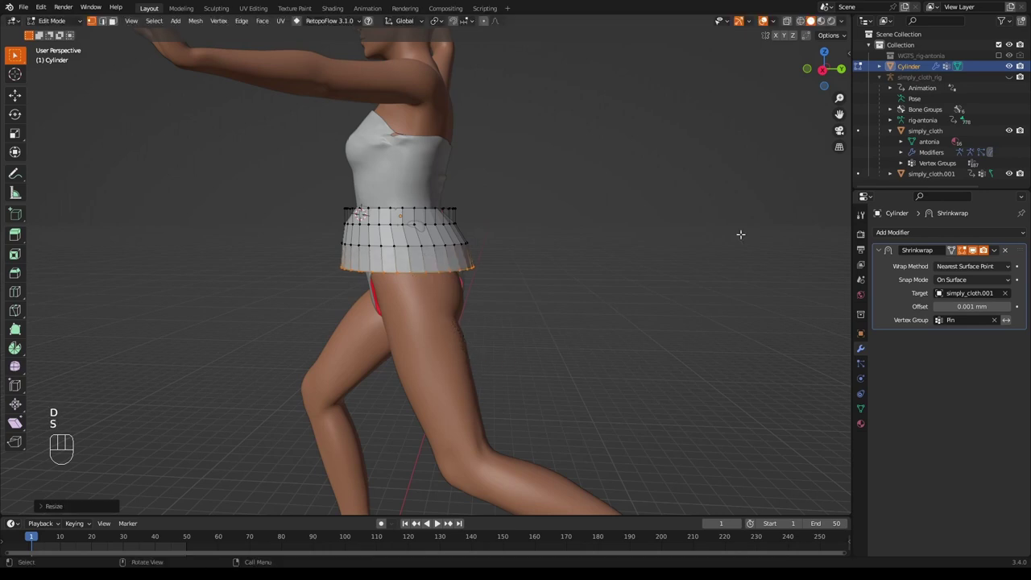
In the right orthographic view, extrude the lower edge about 0.86 mm downward and scale it to about 1.19
{"action": "left_click", "coordinate": [822, 70]}
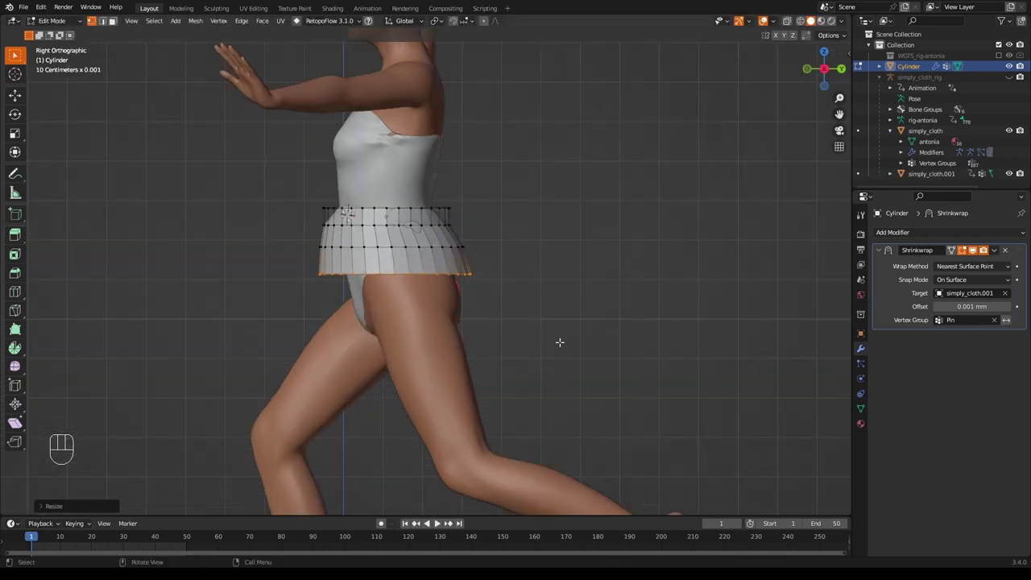
{"action": "key", "text": "e"}
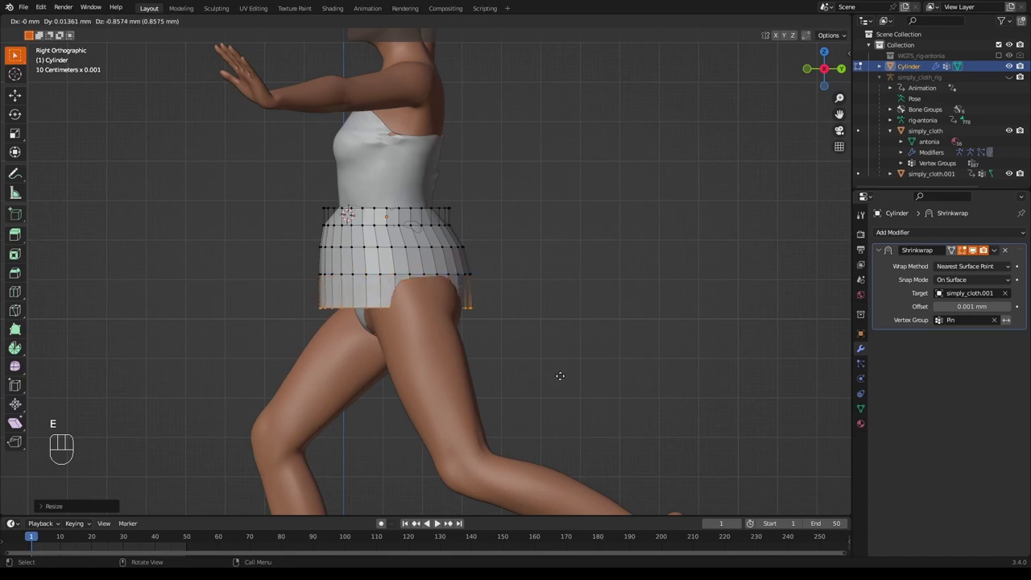
{"action": "left_click", "coordinate": [560, 376]}
{"action": "key", "text": "s"}
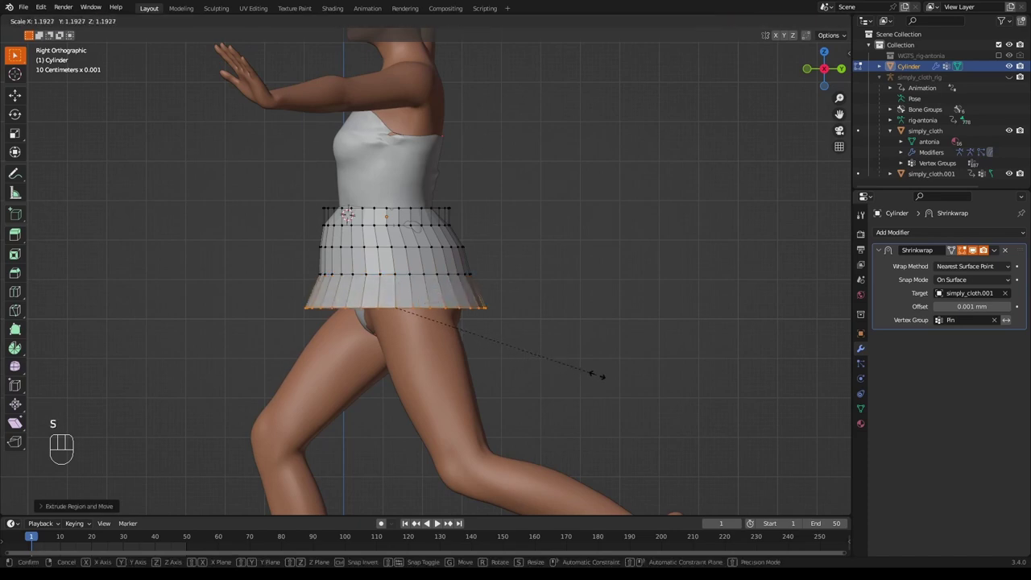
{"action": "left_click", "coordinate": [597, 375]}
Extrude another skirt band down to the mid-thigh and flare its lower edge outward
{"action": "key", "text": "e"}
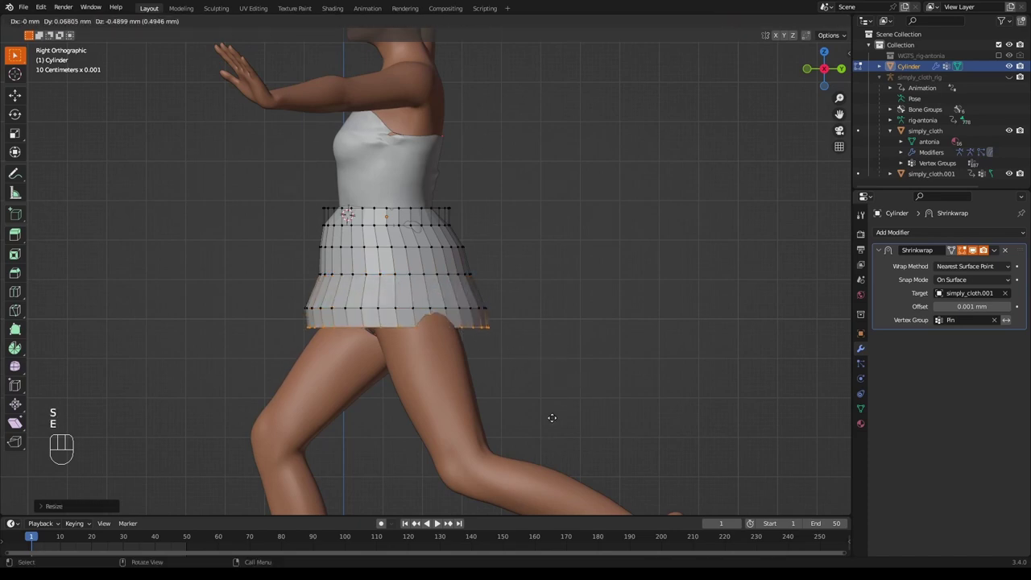
{"action": "left_click", "coordinate": [547, 436]}
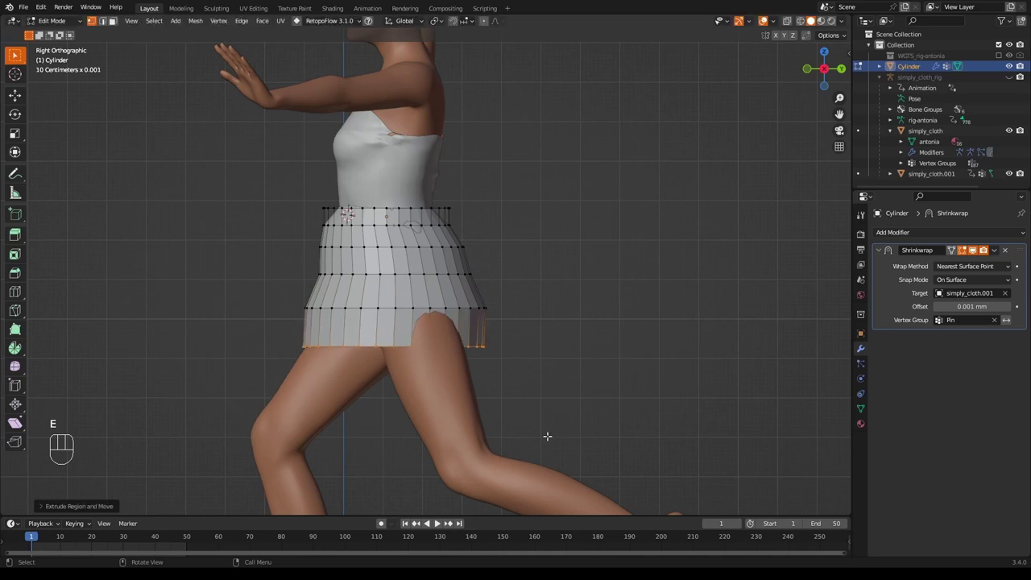
{"action": "key", "text": "s"}
{"action": "left_click", "coordinate": [579, 435]}
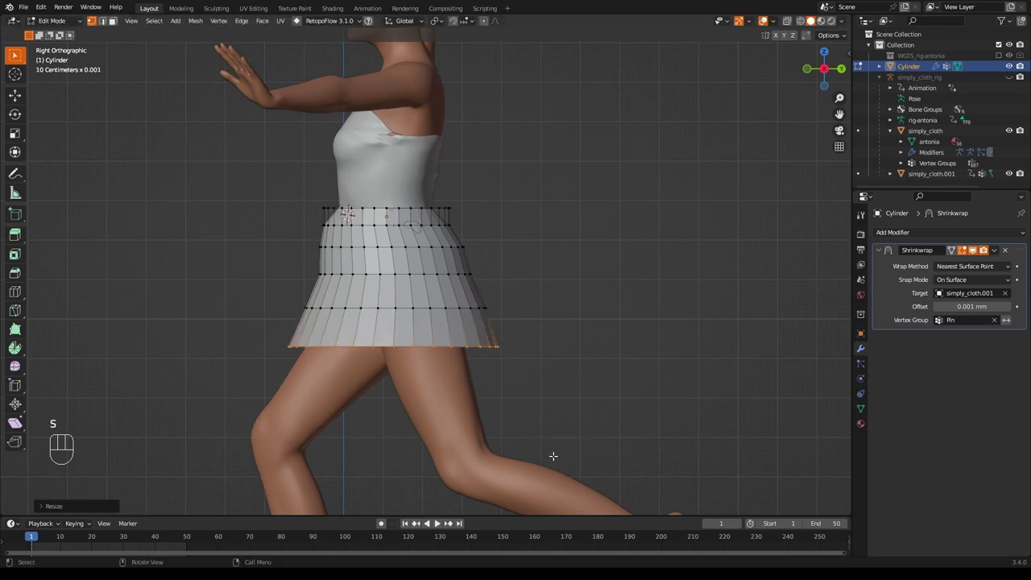
Extrude the hem about 1.1 mm further down the thighs and scale it to about 1.15
{"action": "middle_click_drag", "start_coordinate": [575, 424], "coordinate": [575, 368], "text": "shift"}
{"action": "scroll", "coordinate": [575, 355], "scroll_direction": "down", "scroll_amount": 2}
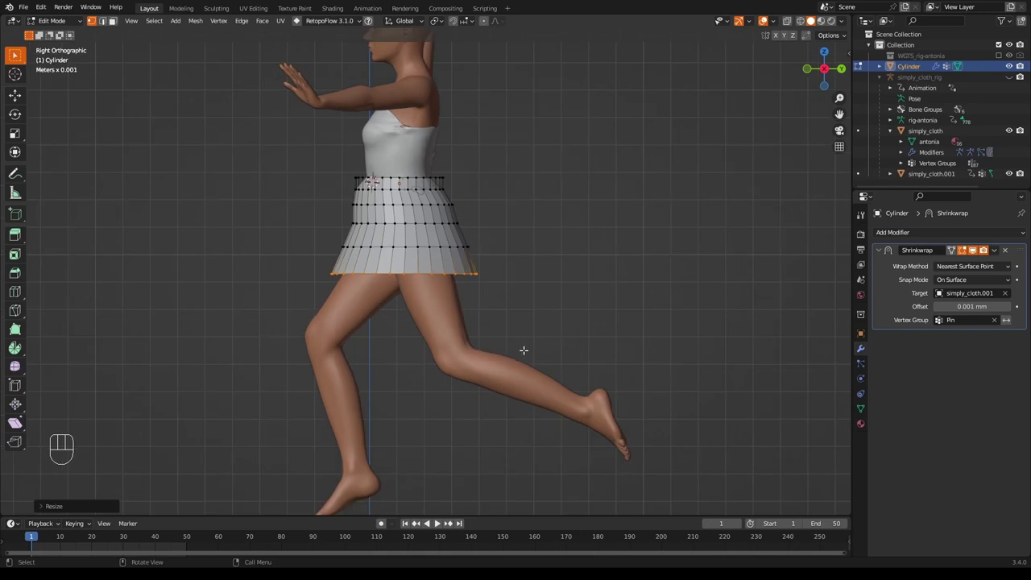
{"action": "key", "text": "e"}
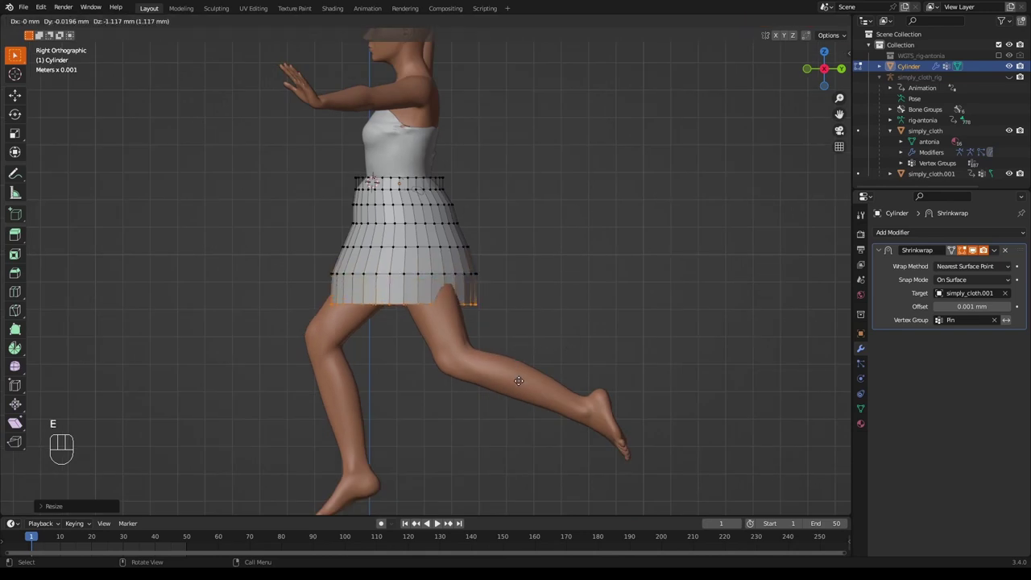
{"action": "left_click", "coordinate": [519, 380]}
{"action": "key", "text": "s"}
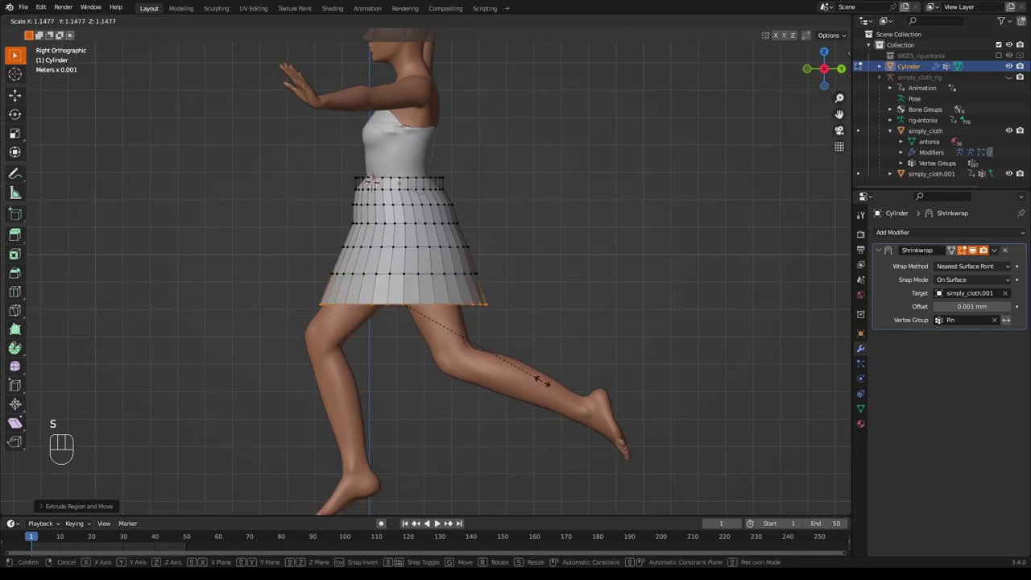
{"action": "left_click", "coordinate": [542, 381]}
Extrude another band down to the front knee and scale its lower edge to about 1.16
{"action": "key", "text": "e"}
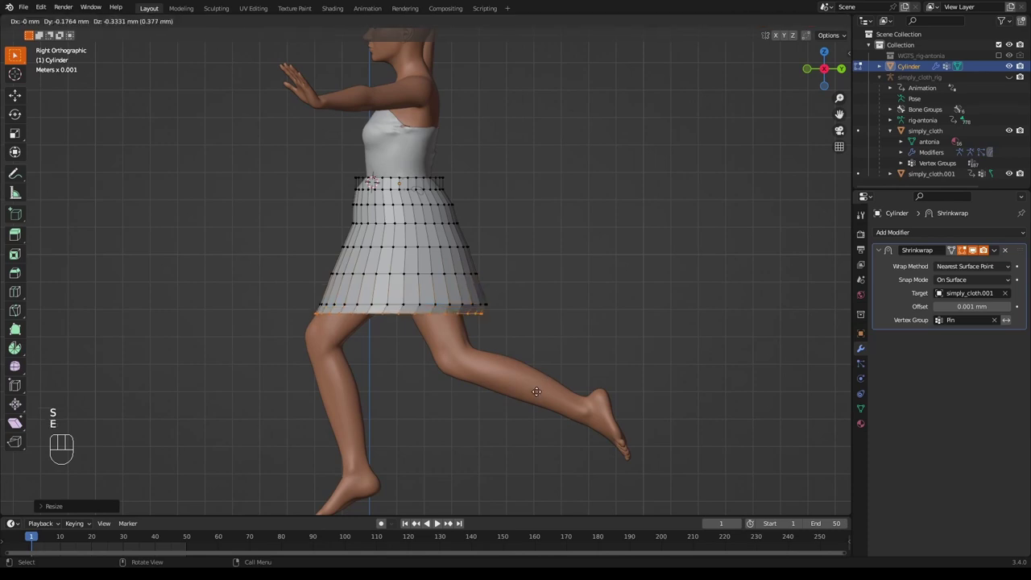
{"action": "left_click", "coordinate": [531, 412]}
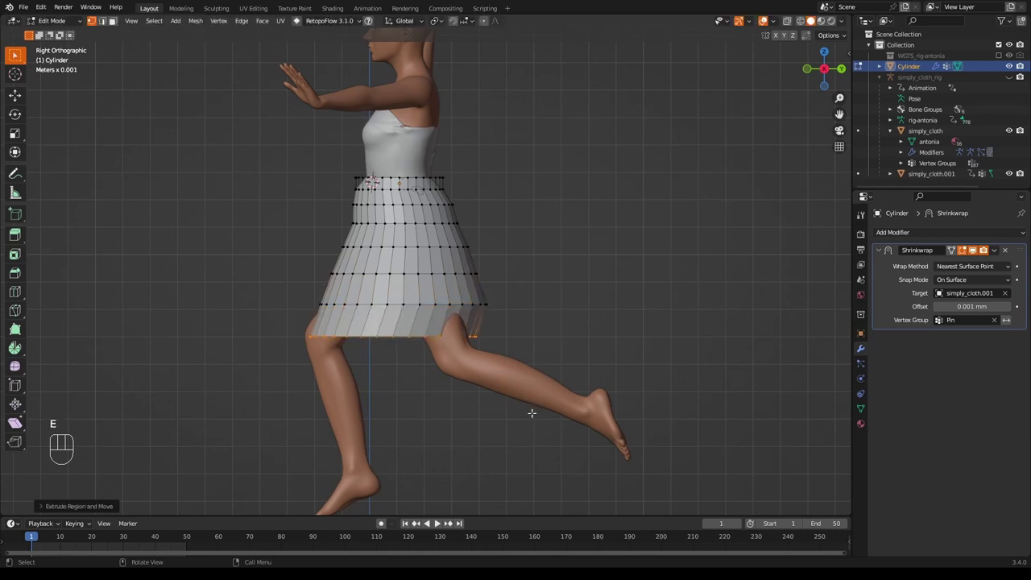
{"action": "key", "text": "s"}
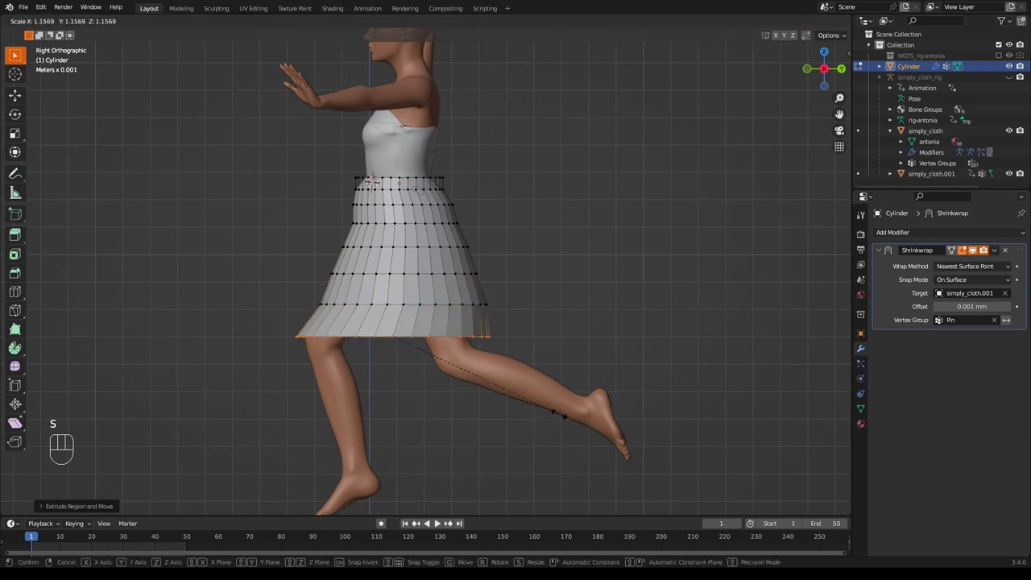
{"action": "left_click", "coordinate": [558, 414]}
Lower the hem loop straight down past the front knee, widen it by about 1.14, and recentre it around the legs
{"action": "key", "text": "g"}
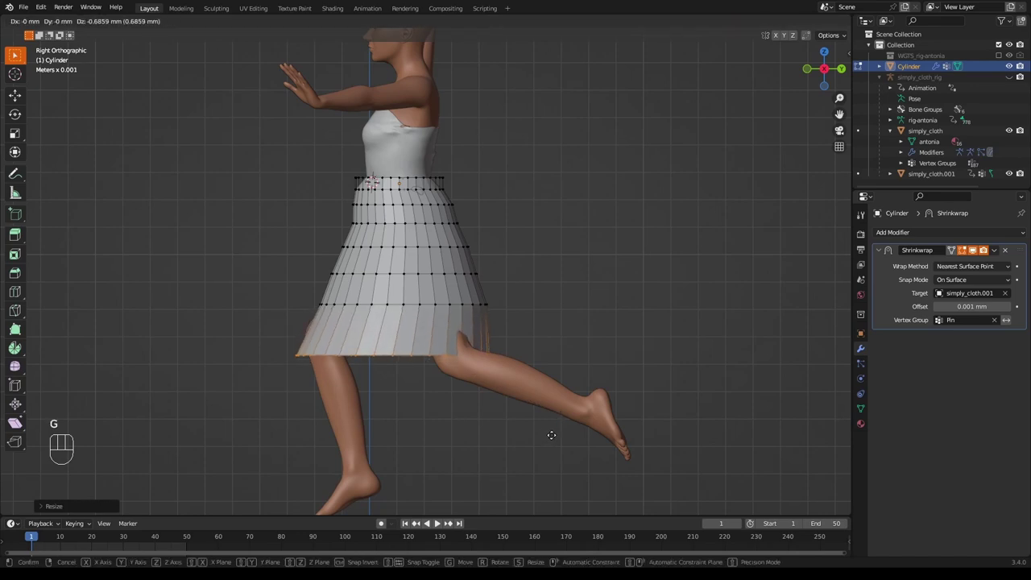
{"action": "left_click", "coordinate": [551, 433]}
{"action": "key", "text": "s"}
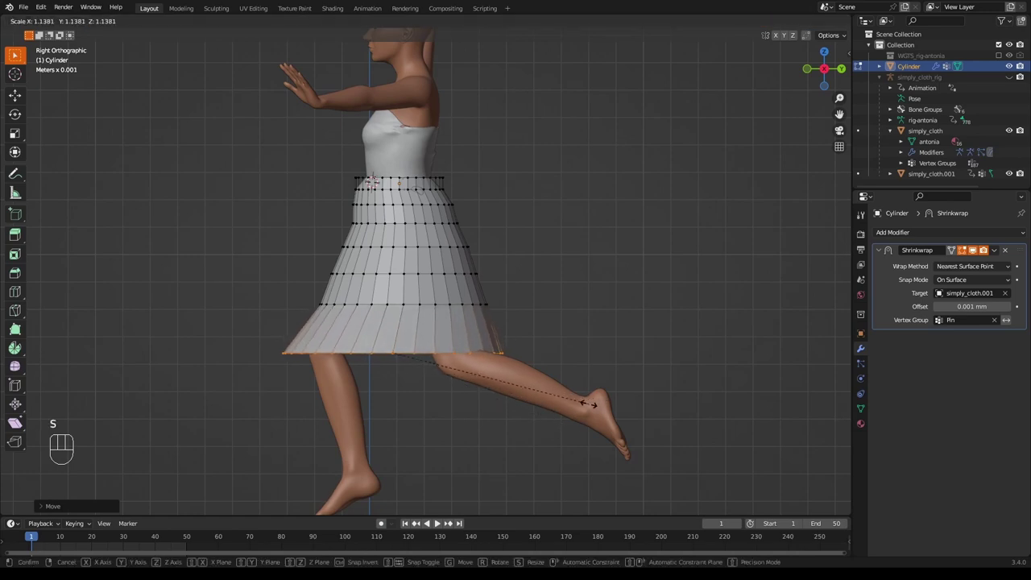
{"action": "left_click", "coordinate": [589, 404]}
{"action": "key", "text": "g"}
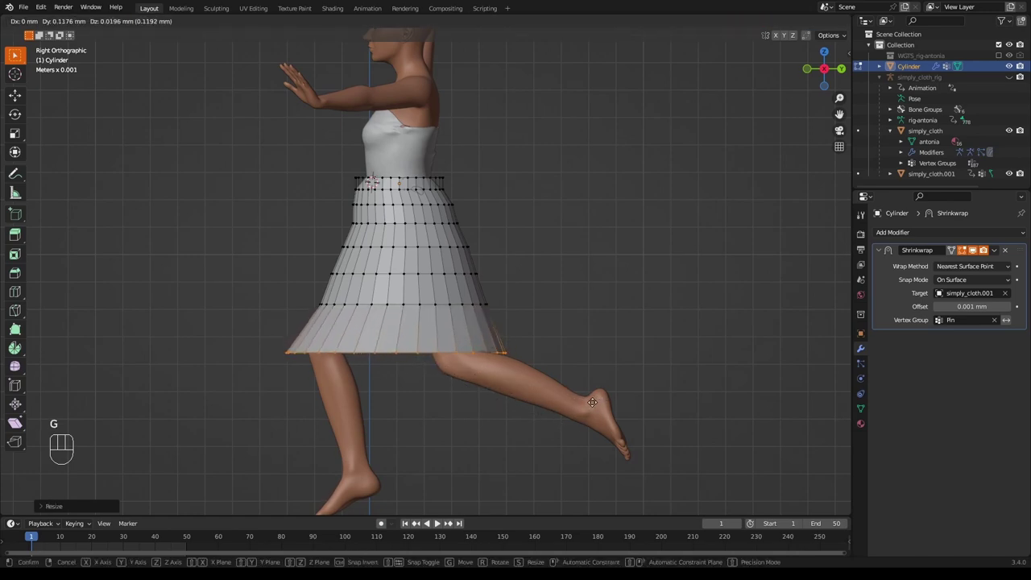
{"action": "left_click", "coordinate": [590, 404]}
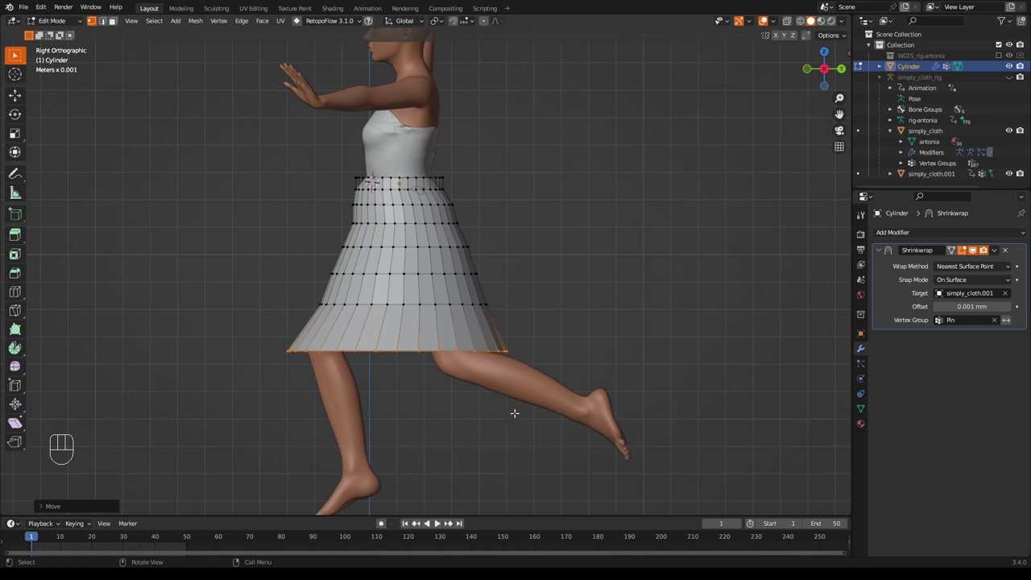
Extrude a final short band below the knees and scale the hem outward
{"action": "key", "text": "e"}
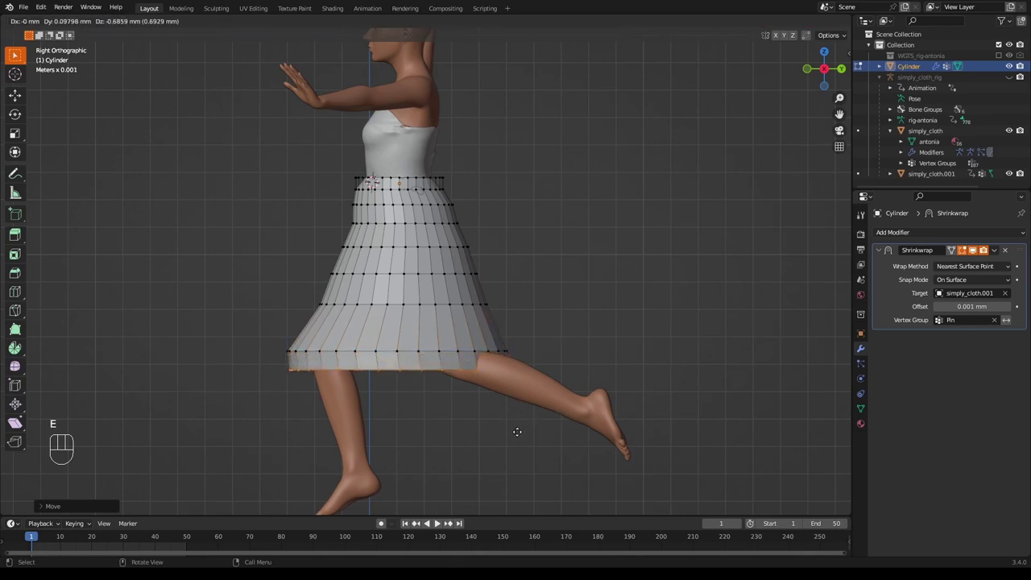
{"action": "left_click", "coordinate": [515, 437]}
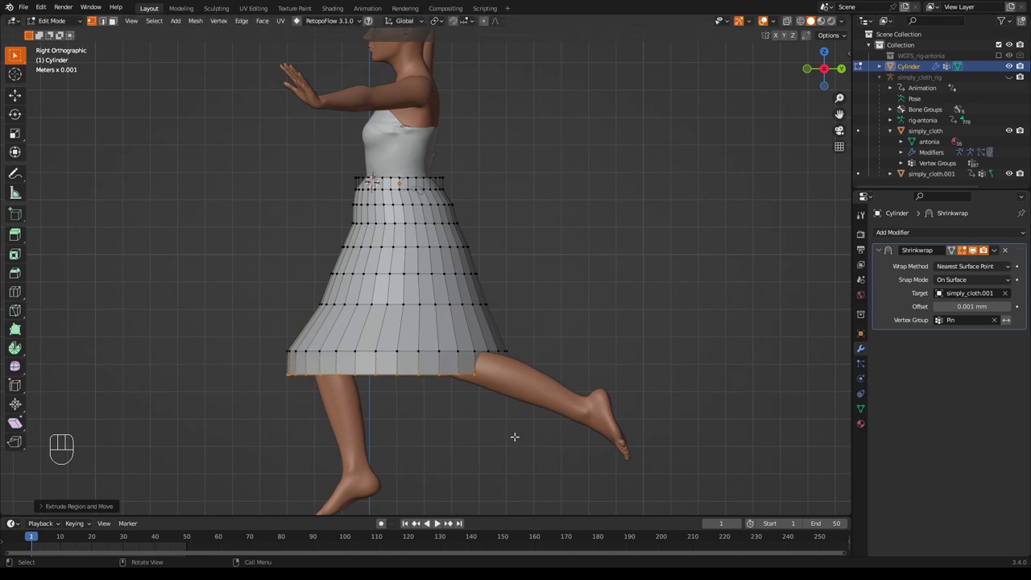
{"action": "key", "text": "s"}
{"action": "left_click", "coordinate": [542, 427]}
Select the horizontal edge loop where the front knee pokes through and scale it slightly outward to cover the leg
{"action": "middle_click_drag", "start_coordinate": [577, 401], "coordinate": [520, 409]}
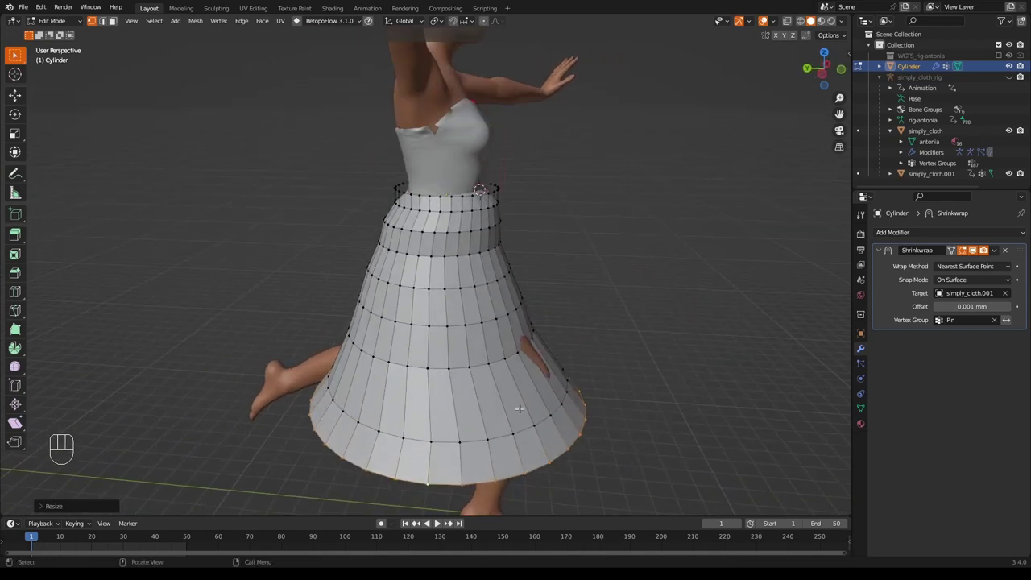
{"action": "left_click", "coordinate": [516, 359], "text": "alt"}
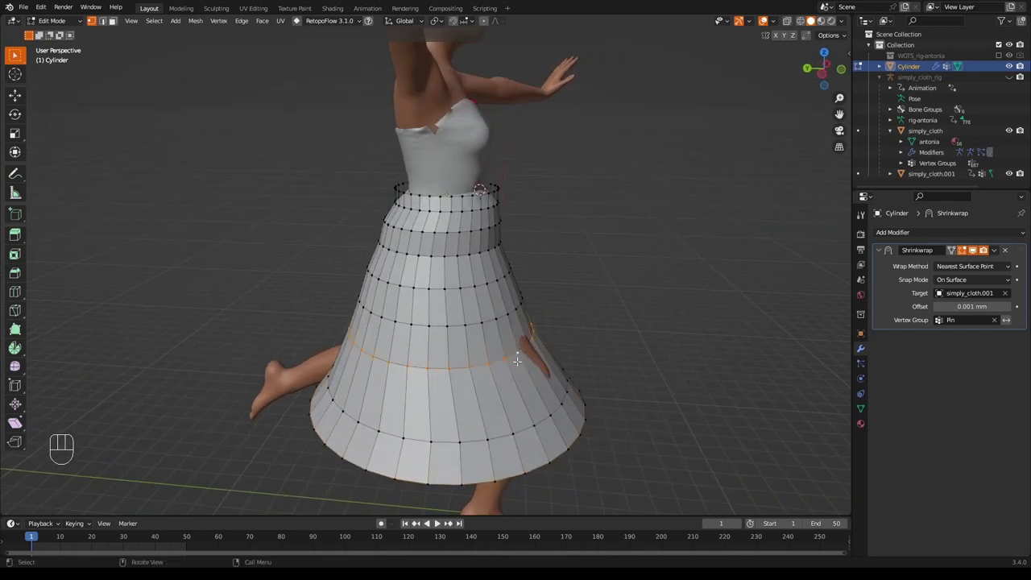
{"action": "key", "text": "s"}
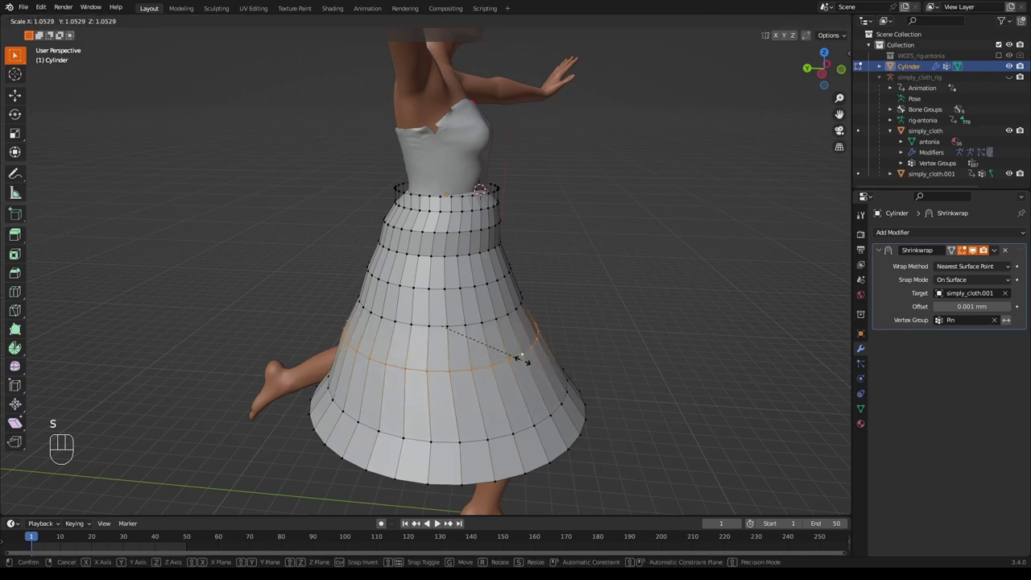
{"action": "left_click", "coordinate": [519, 362]}
Select the run of hem vertices around the raised back leg and move them straight up along Z to clear the calf
{"action": "middle_click_drag", "start_coordinate": [520, 362], "coordinate": [439, 417]}
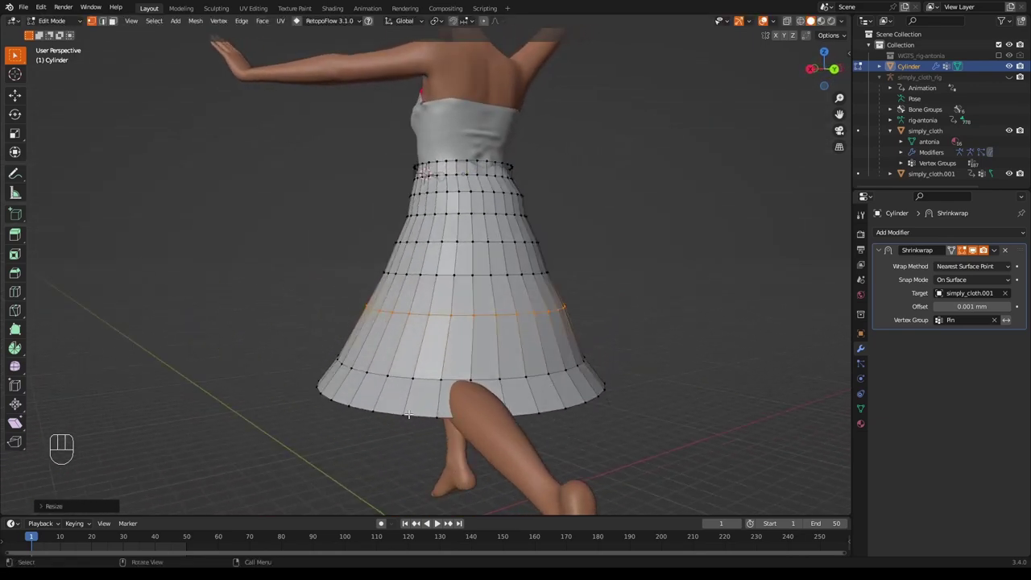
{"action": "left_click", "coordinate": [404, 415]}
{"action": "middle_click_drag", "start_coordinate": [557, 429], "coordinate": [561, 425]}
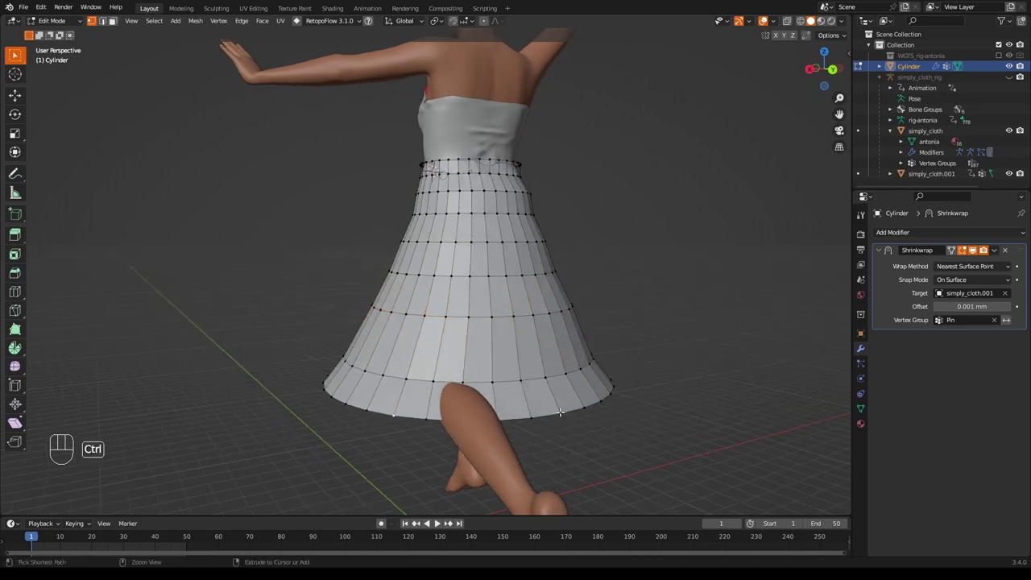
{"action": "left_click", "coordinate": [558, 413], "text": "ctrl"}
{"action": "middle_click_drag", "start_coordinate": [506, 424], "coordinate": [514, 426]}
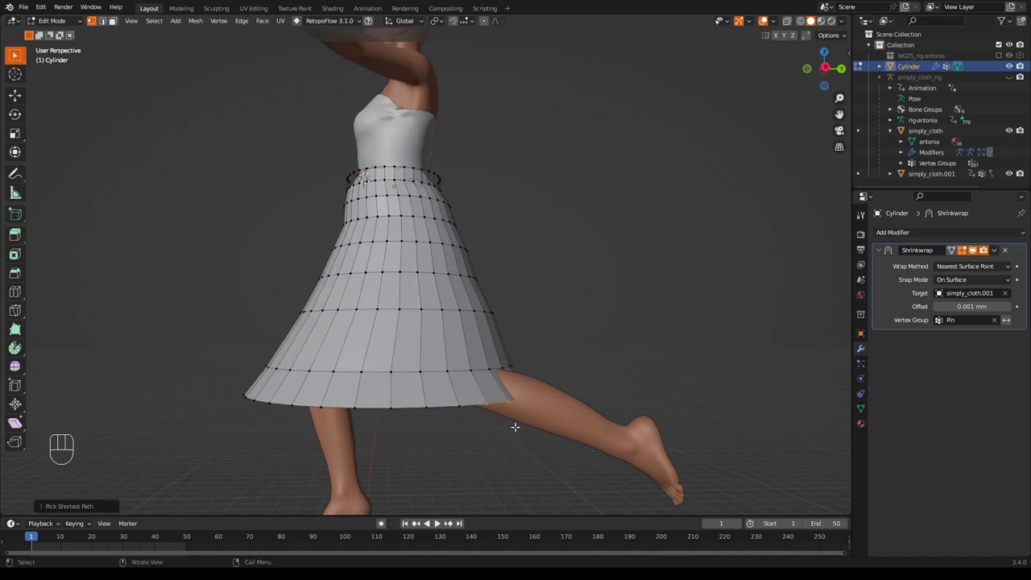
{"action": "key", "text": "g"}
{"action": "key", "text": "z"}
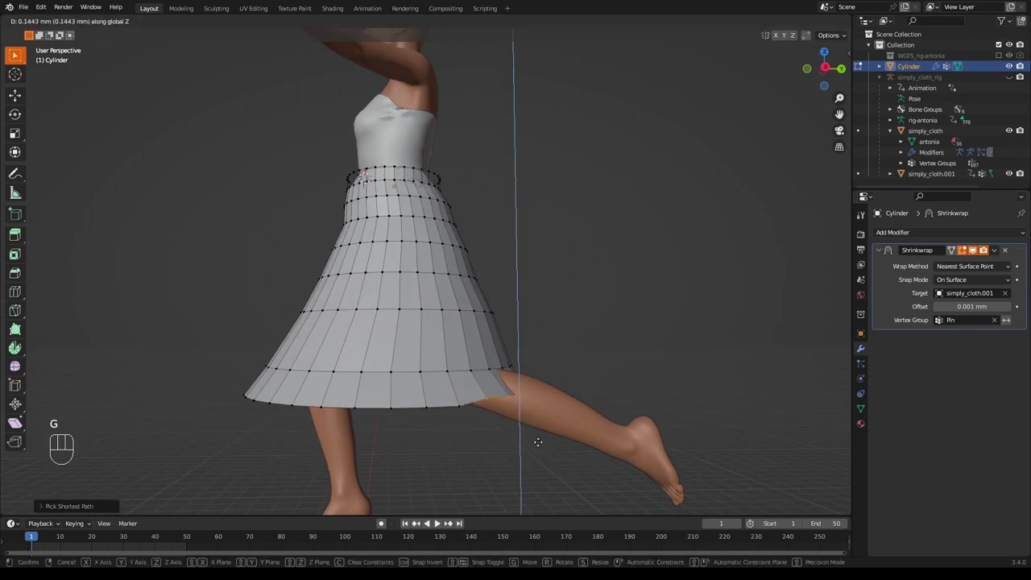
{"action": "left_click", "coordinate": [559, 421]}
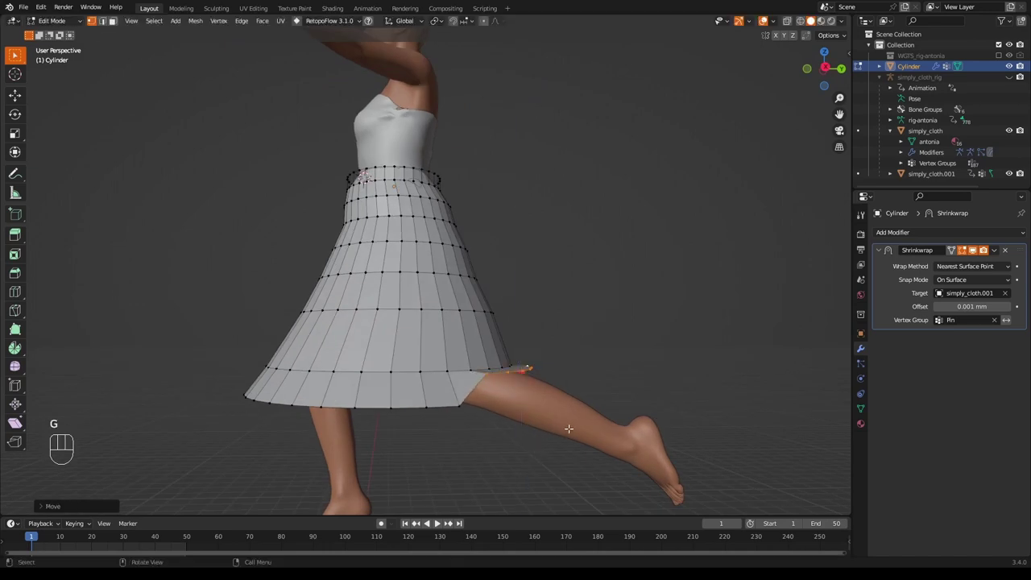
{"action": "middle_click_drag", "start_coordinate": [617, 379], "coordinate": [451, 373]}
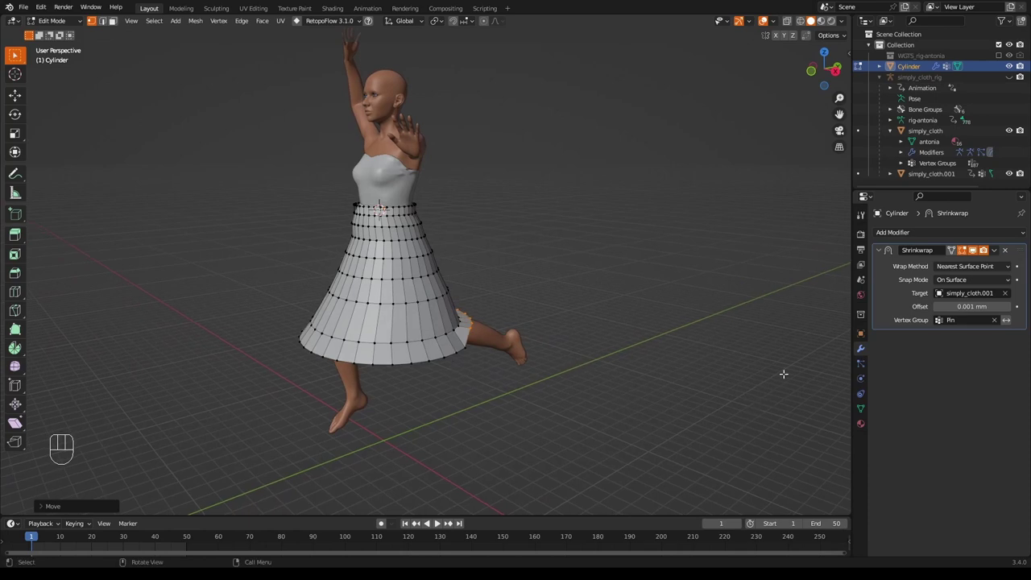
Return to Object Mode and add a Subdivision Surface modifier to the skirt with viewport levels set to 3
{"action": "key", "text": "Tab"}
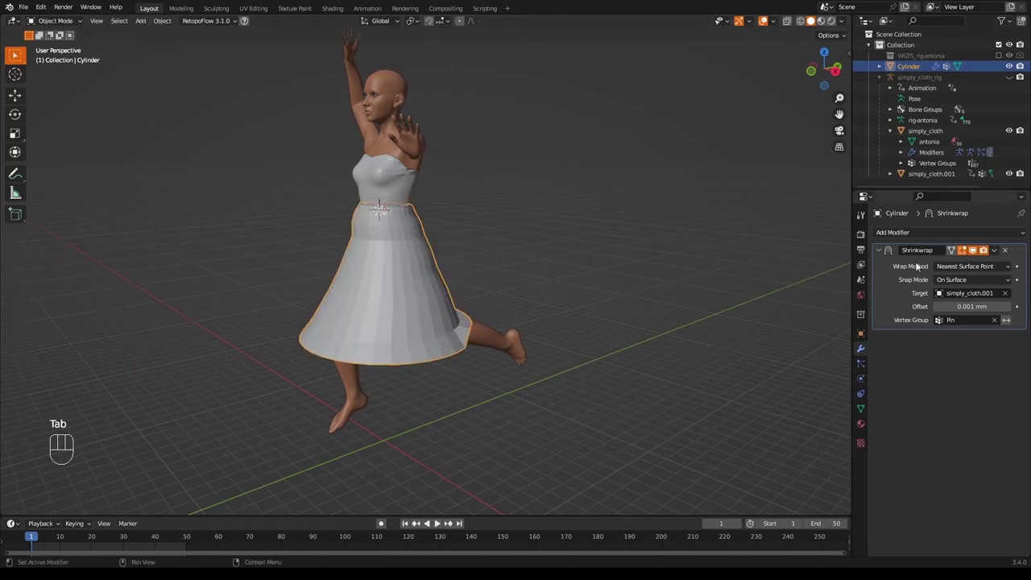
{"action": "left_click", "coordinate": [909, 232]}
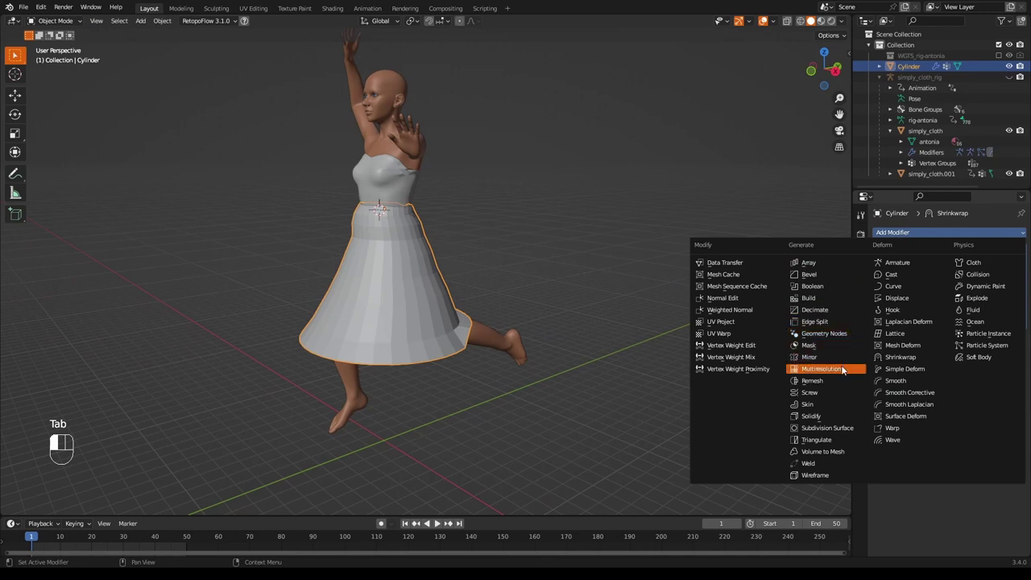
{"action": "left_click", "coordinate": [842, 428]}
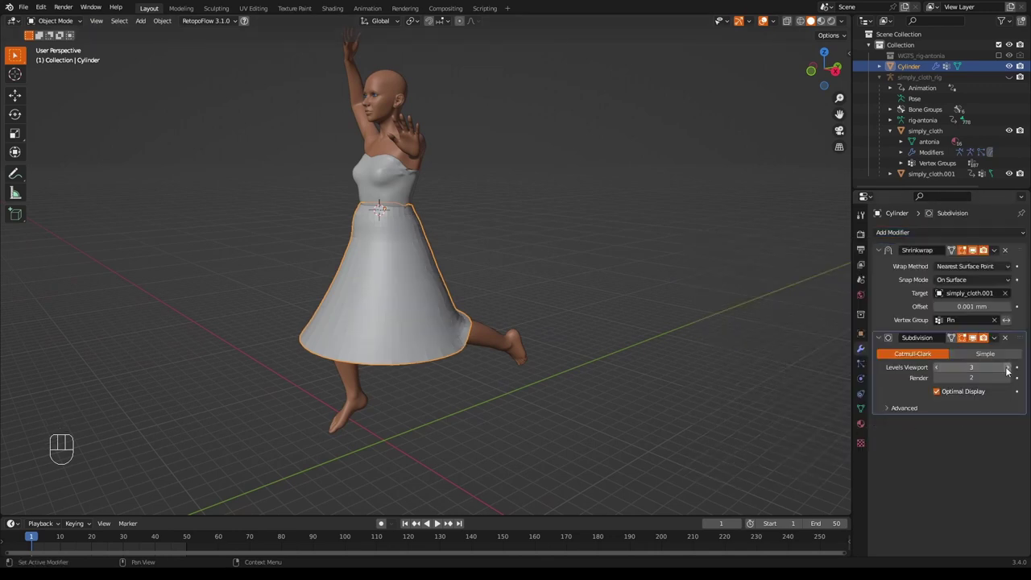
{"action": "mouse_move", "coordinate": [625, 354]}
{"action": "middle_mouse_down"}
{"action": "mouse_move", "coordinate": [528, 354]}
{"action": "mouse_move", "coordinate": [647, 348]}
{"action": "mouse_move", "coordinate": [635, 354]}
{"action": "mouse_move", "coordinate": [630, 344]}
{"action": "middle_mouse_up"}
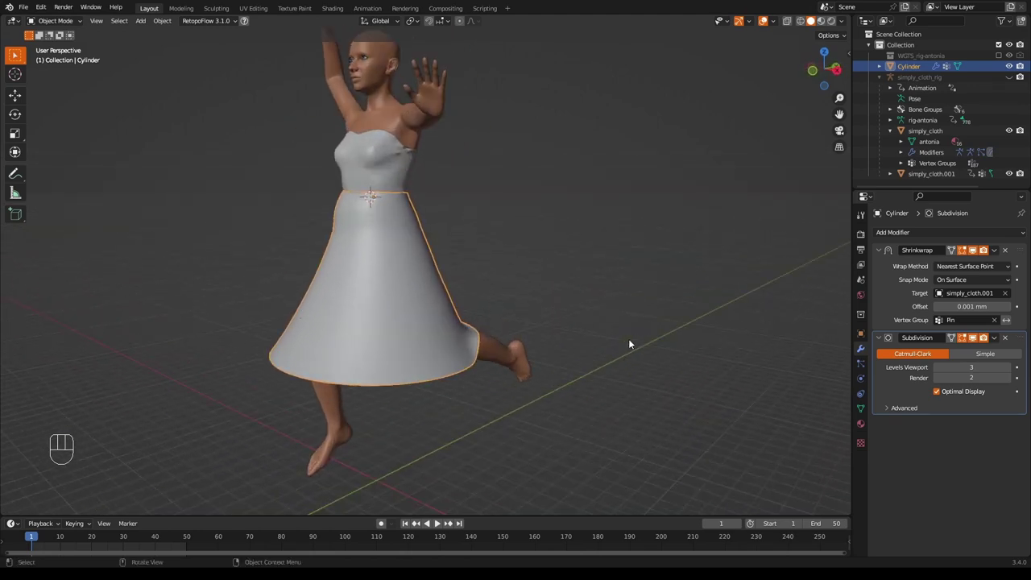
Add Cloth physics to the skirt and set the quality steps to 8
{"action": "left_click", "coordinate": [861, 379]}
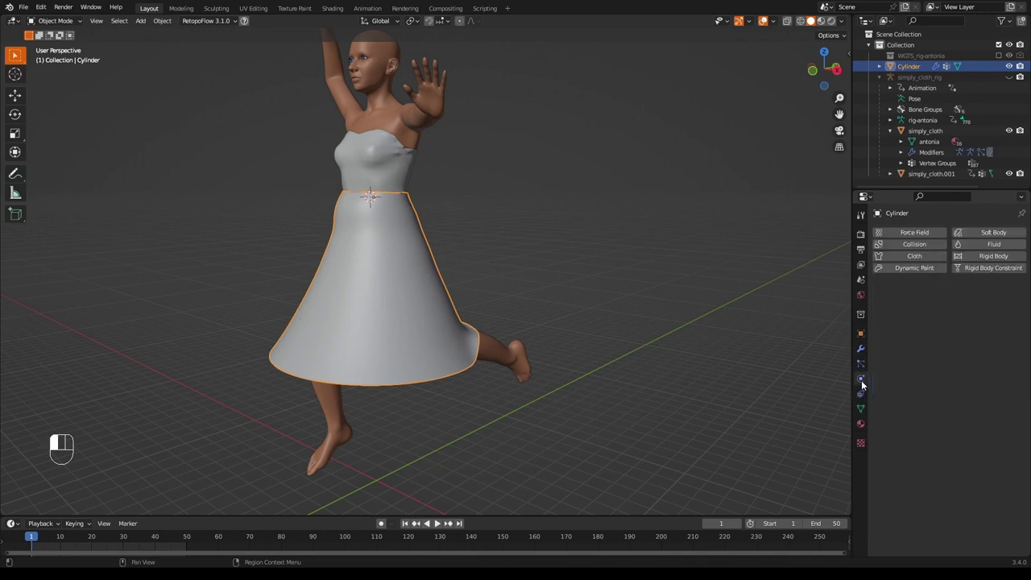
{"action": "left_click", "coordinate": [920, 255]}
{"action": "left_click", "coordinate": [1009, 301]}
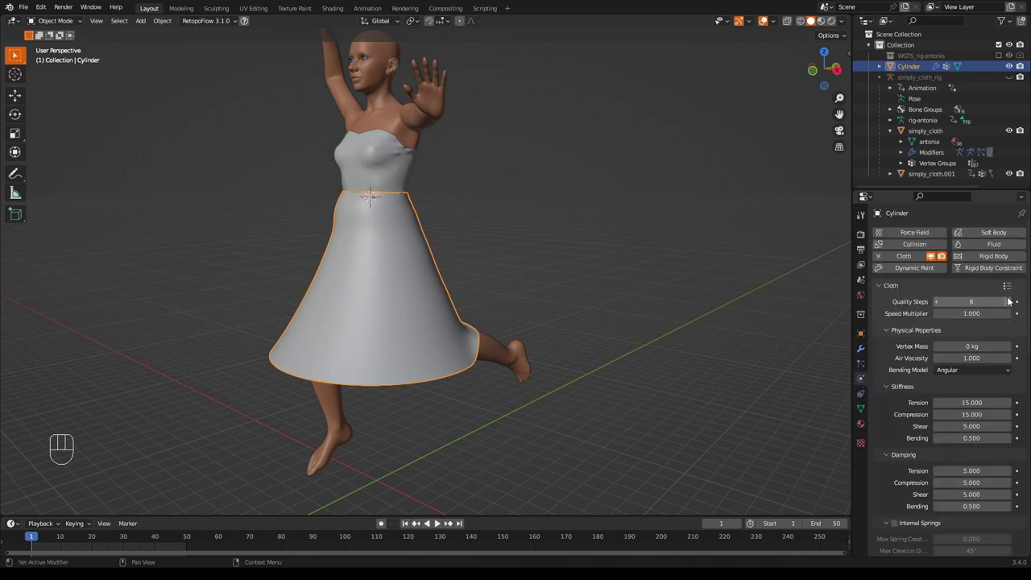
{"action": "double_click", "coordinate": [1008, 301]}
Assign the Pin vertex group as the cloth's pin group and enable self collisions
{"action": "scroll", "coordinate": [896, 385], "scroll_direction": "down", "scroll_amount": 2}
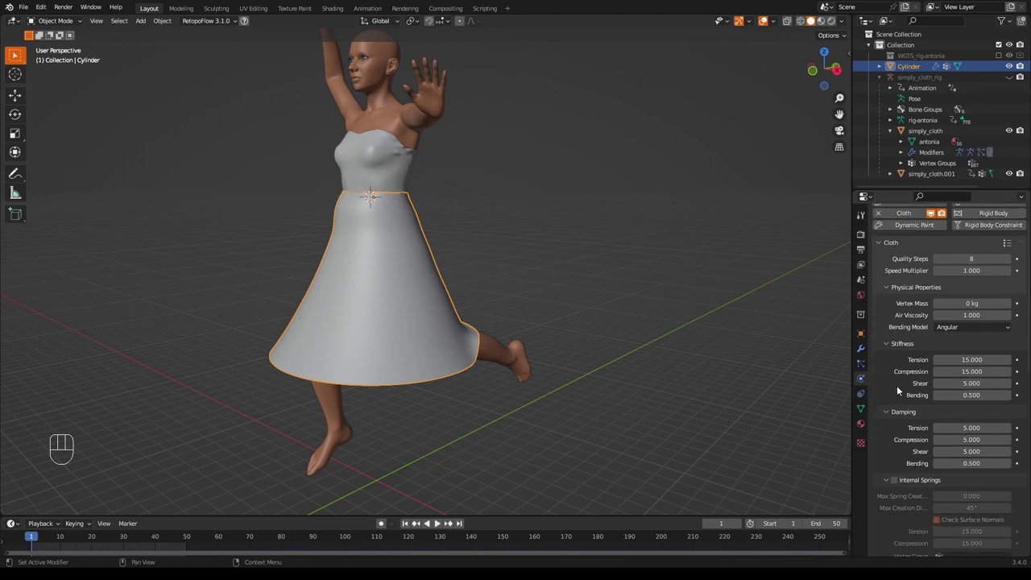
{"action": "scroll", "coordinate": [896, 385], "scroll_direction": "down", "scroll_amount": 7}
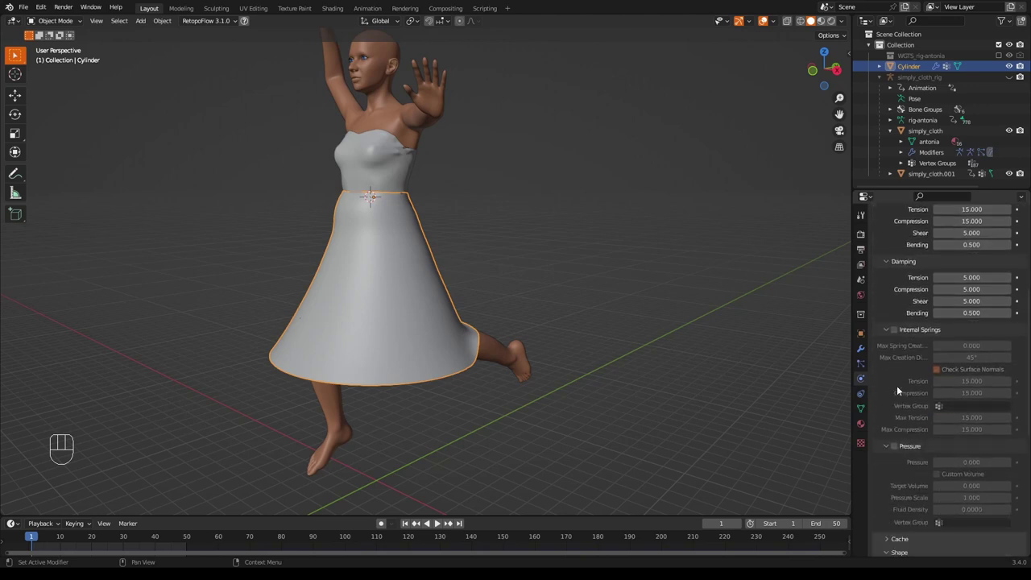
{"action": "scroll", "coordinate": [897, 385], "scroll_direction": "down", "scroll_amount": 2}
{"action": "scroll", "coordinate": [897, 385], "scroll_direction": "down", "scroll_amount": 2}
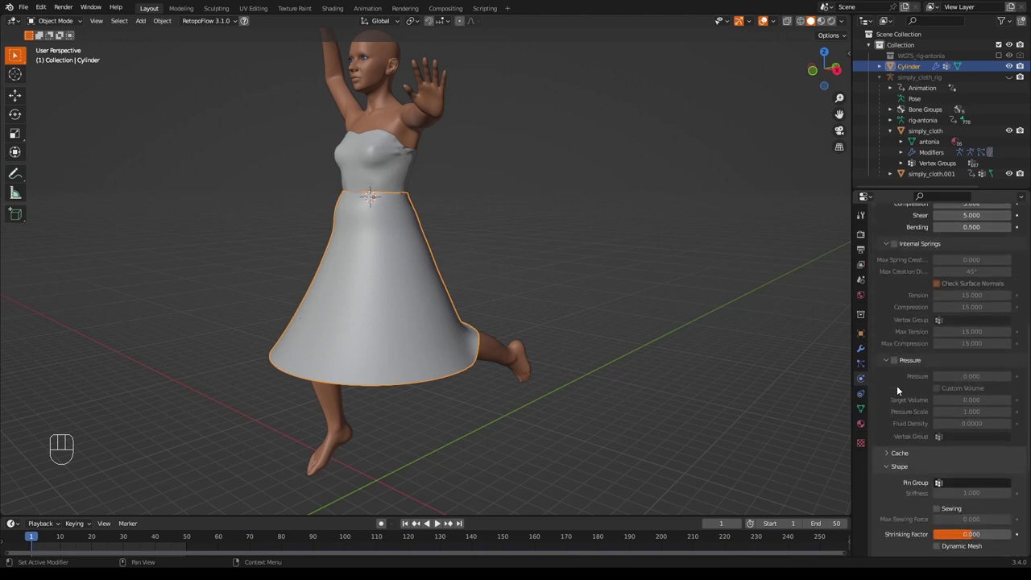
{"action": "scroll", "coordinate": [897, 385], "scroll_direction": "down", "scroll_amount": 2}
{"action": "scroll", "coordinate": [897, 385], "scroll_direction": "down", "scroll_amount": 2}
{"action": "left_click", "coordinate": [888, 368]}
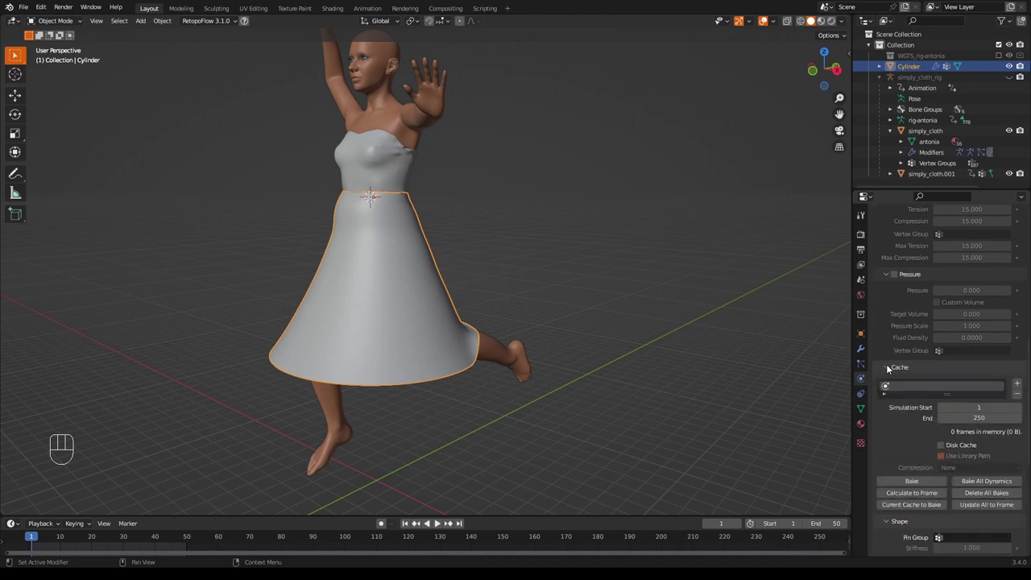
{"action": "left_click", "coordinate": [887, 367]}
{"action": "scroll", "coordinate": [890, 366], "scroll_direction": "down", "scroll_amount": 2}
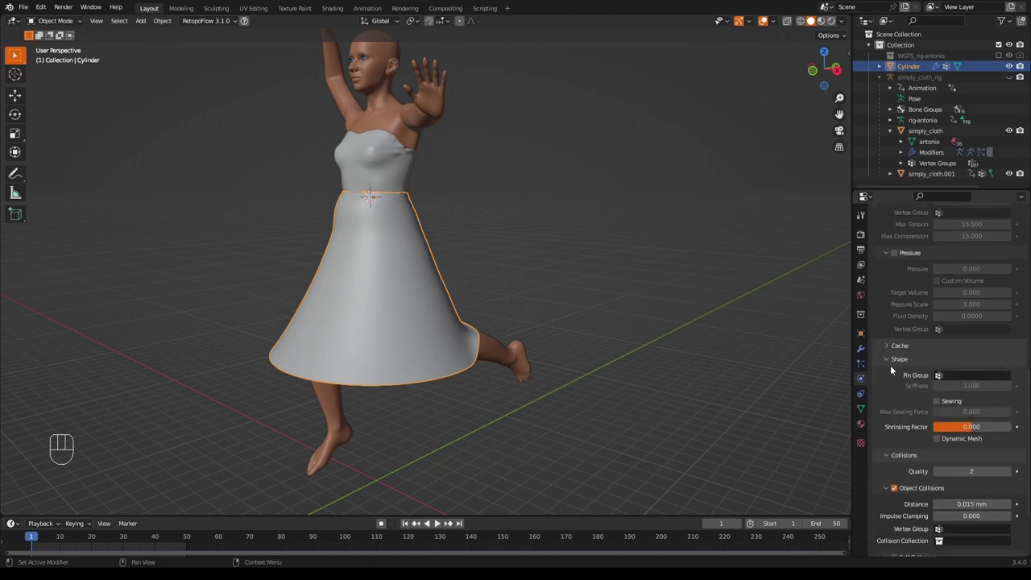
{"action": "scroll", "coordinate": [890, 366], "scroll_direction": "down", "scroll_amount": 2}
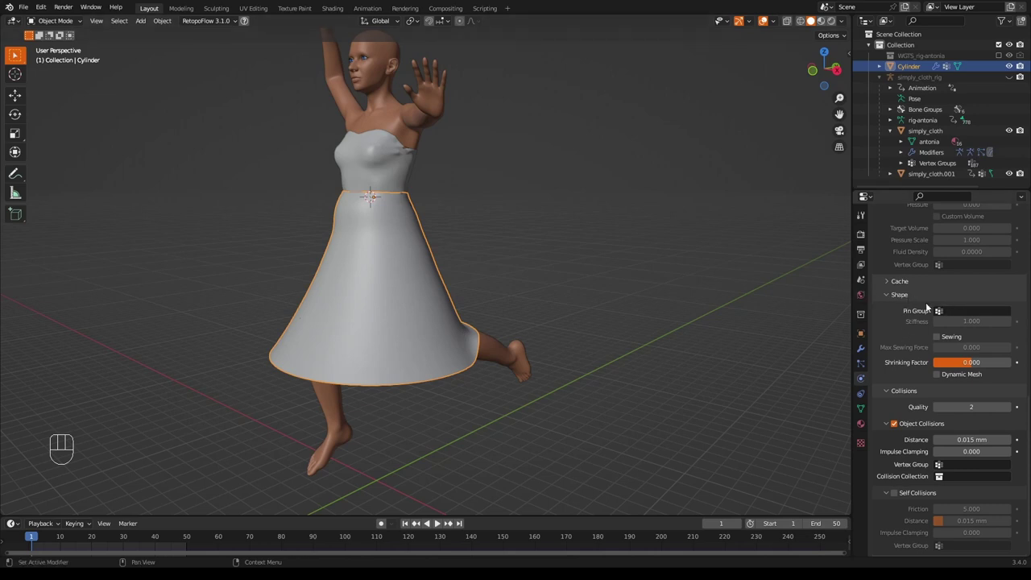
{"action": "left_click", "coordinate": [966, 311]}
{"action": "left_click", "coordinate": [921, 329]}
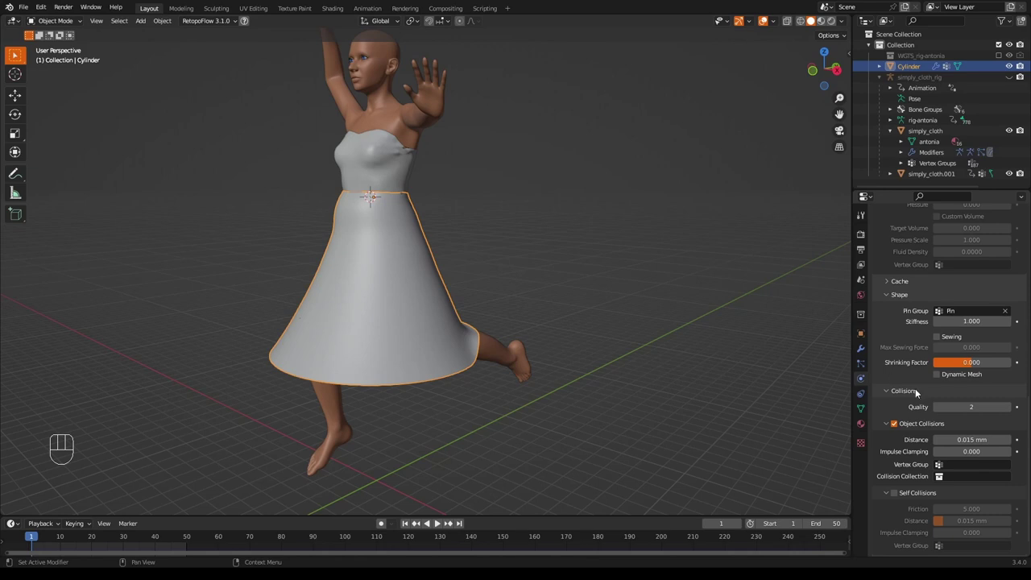
{"action": "scroll", "coordinate": [915, 393], "scroll_direction": "down", "scroll_amount": 2}
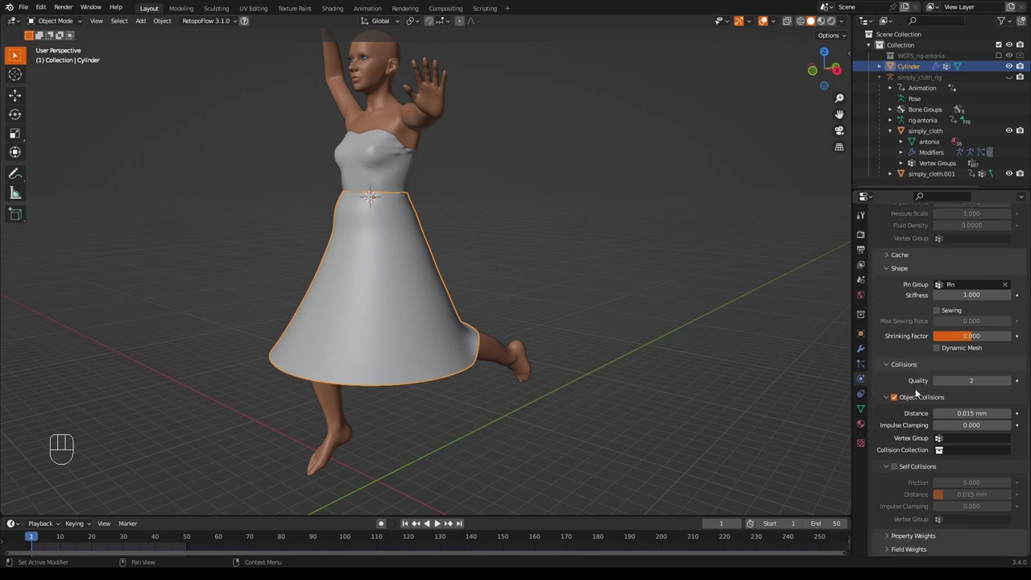
{"action": "left_click", "coordinate": [893, 466]}
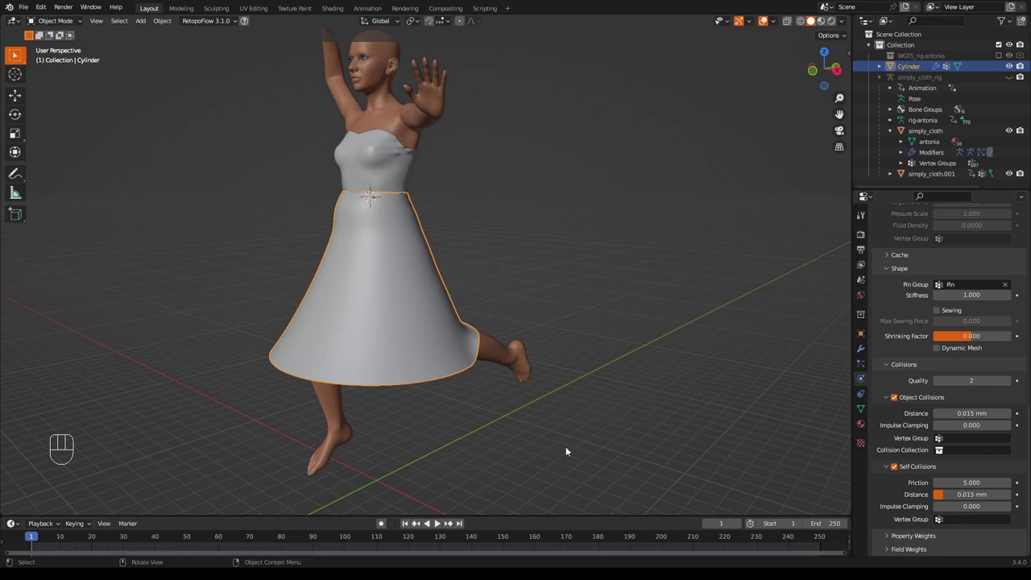
Add Collision physics to both the bodysuit and the character's body
{"action": "left_click", "coordinate": [399, 169]}
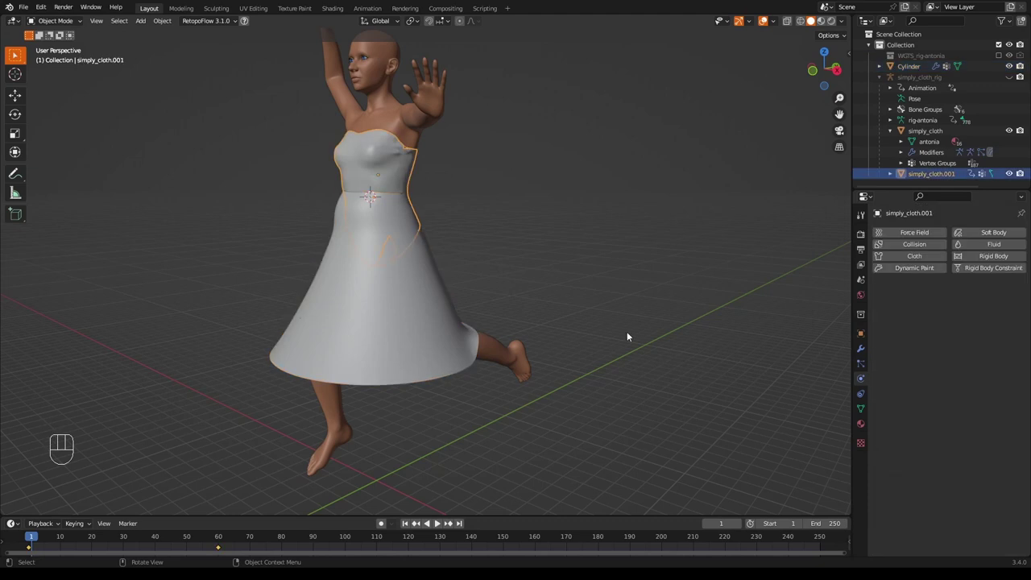
{"action": "left_click", "coordinate": [922, 246]}
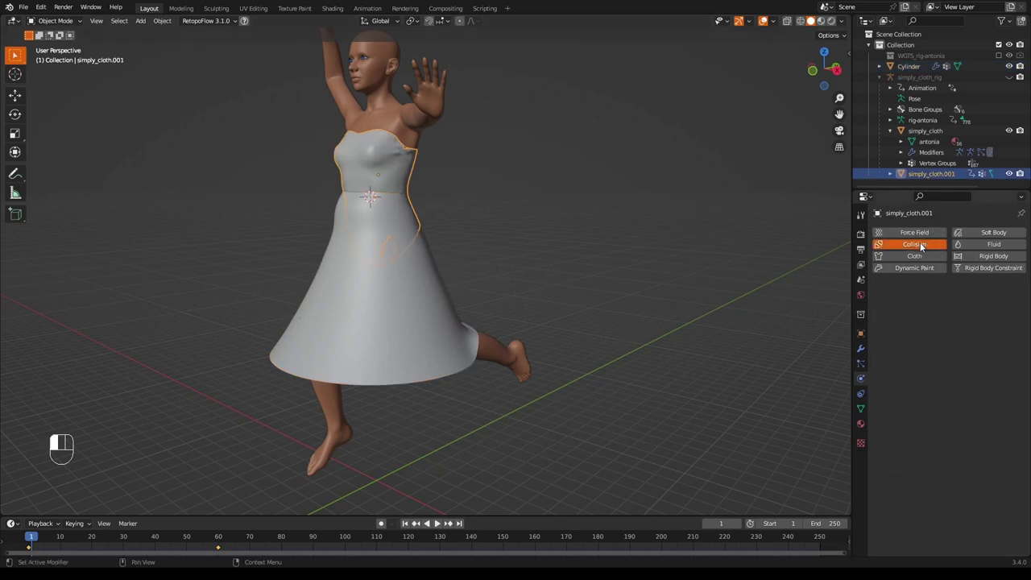
{"action": "left_click", "coordinate": [393, 117]}
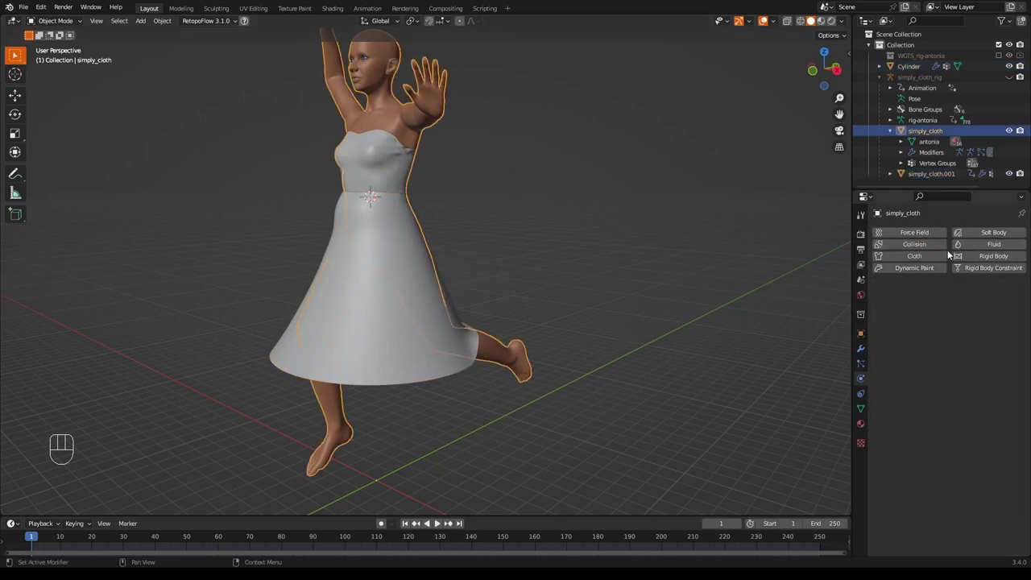
Select the skirt, run the cloth simulation from frame 1, and stop it at frame 51 with the fabric draped
{"action": "left_click", "coordinate": [405, 333]}
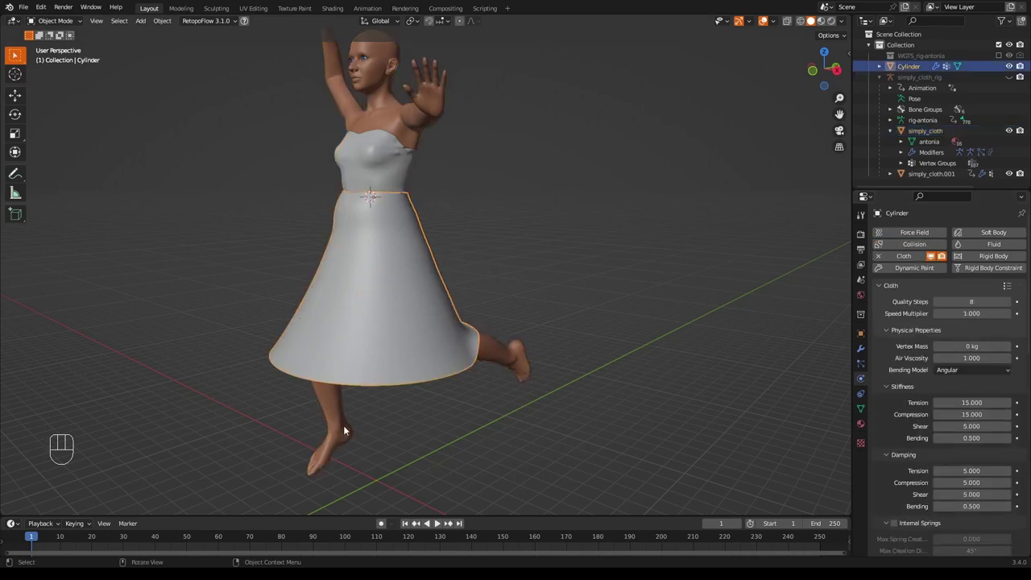
{"action": "left_click", "coordinate": [436, 524]}
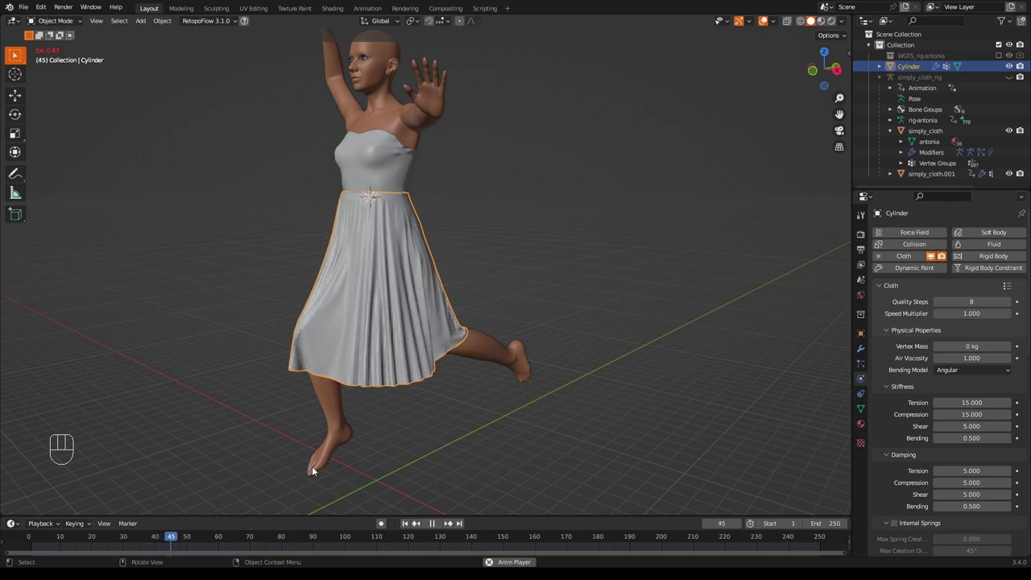
{"action": "left_click", "coordinate": [431, 525]}
{"action": "middle_click_drag", "start_coordinate": [407, 504], "coordinate": [826, 443]}
{"action": "middle_click_drag", "start_coordinate": [708, 412], "coordinate": [682, 409]}
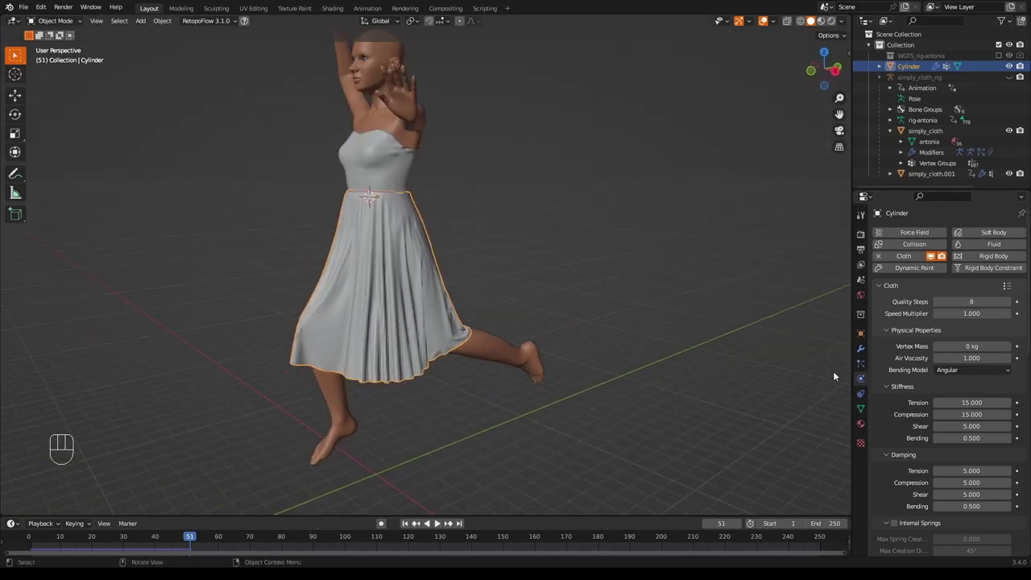
Add a second Subdivision Surface modifier below the Cloth modifier to smooth the draped skirt
{"action": "left_click", "coordinate": [860, 348]}
{"action": "left_click", "coordinate": [910, 233]}
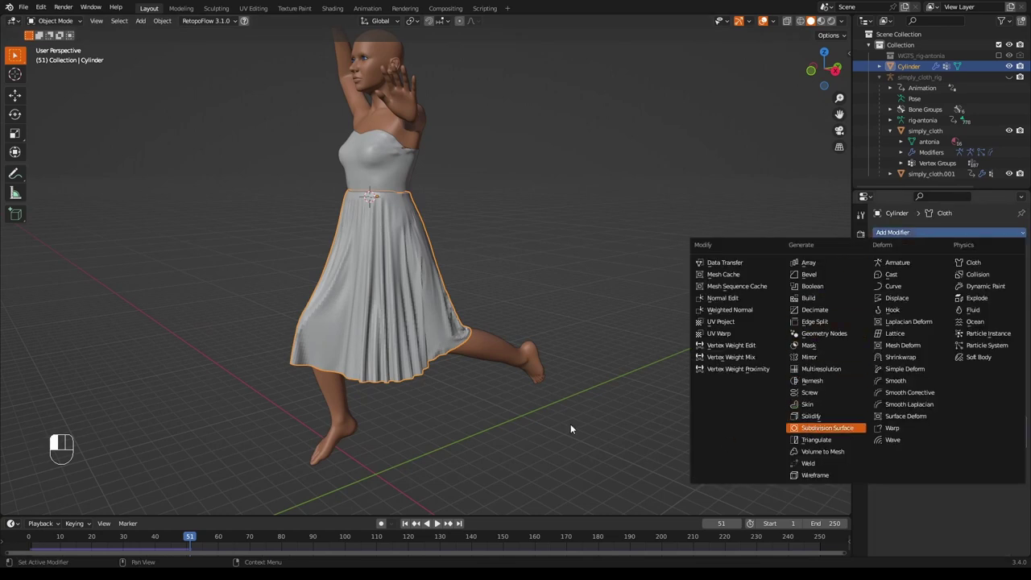
{"action": "key", "text": "Return"}
{"action": "middle_click_drag", "start_coordinate": [478, 387], "coordinate": [642, 370]}
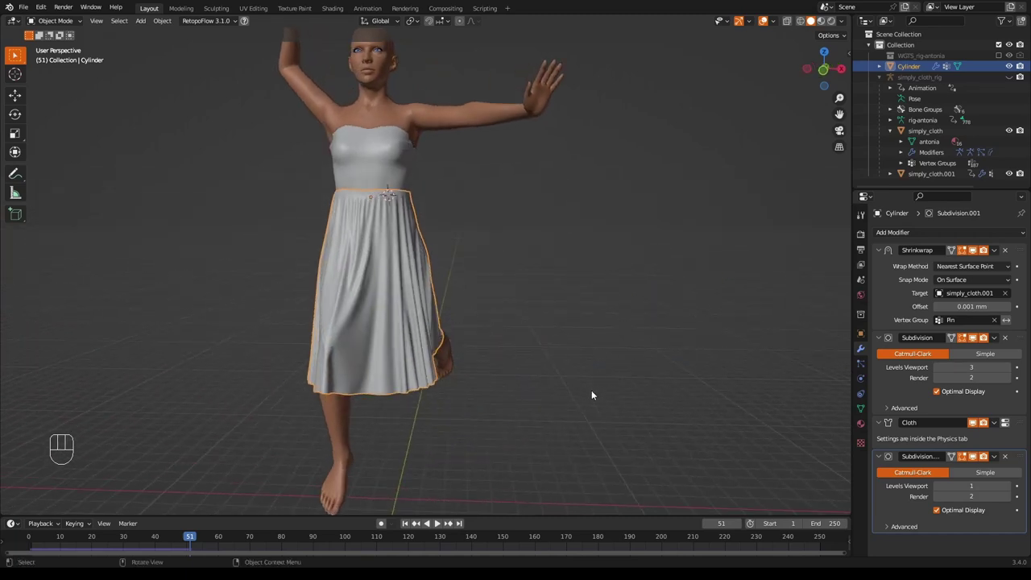
{"action": "middle_click_drag", "start_coordinate": [591, 395], "coordinate": [615, 410]}
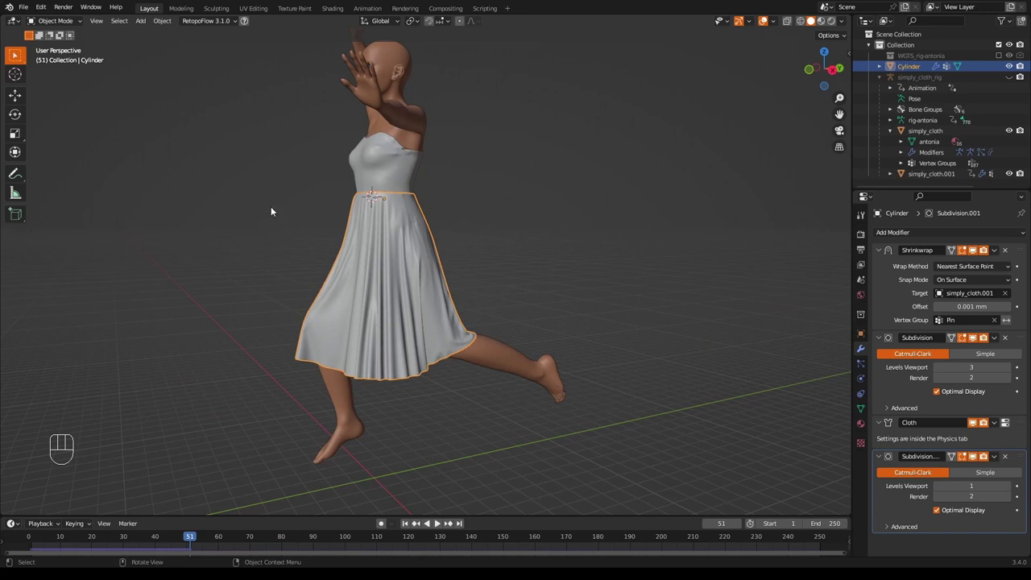
Convert the simulated skirt to a plain mesh and check its geometry in Edit Mode
{"action": "left_click", "coordinate": [163, 21]}
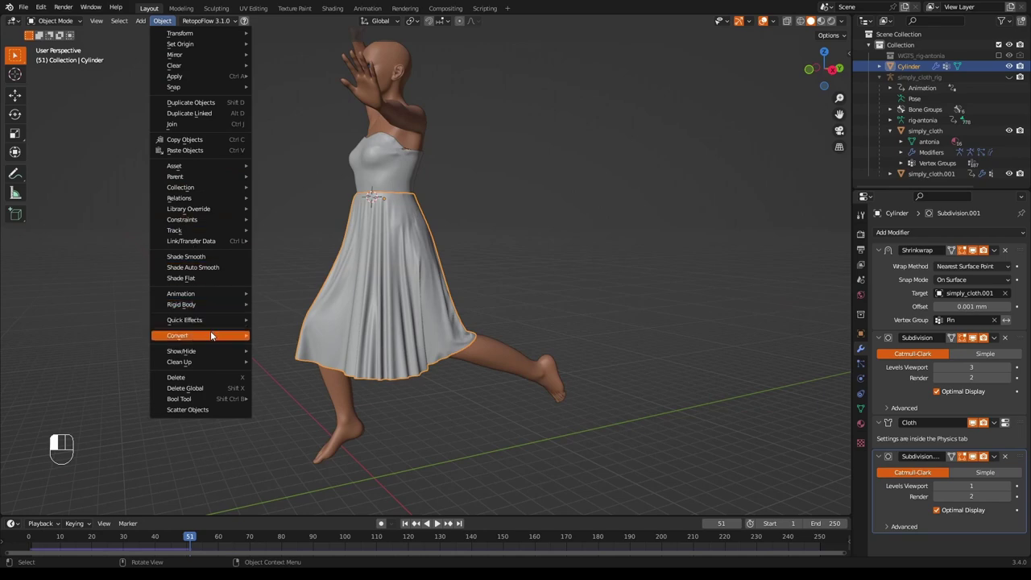
{"action": "mouse_move", "coordinate": [218, 335]}
{"action": "left_click", "coordinate": [275, 347]}
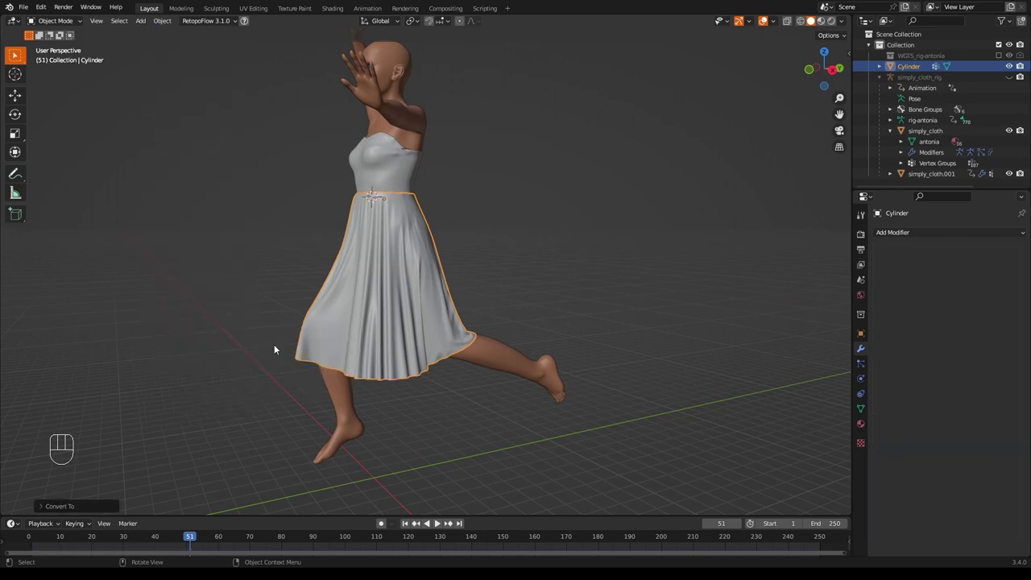
{"action": "middle_click_drag", "start_coordinate": [274, 350], "coordinate": [584, 344]}
{"action": "scroll", "coordinate": [568, 337], "scroll_direction": "up", "scroll_amount": 3}
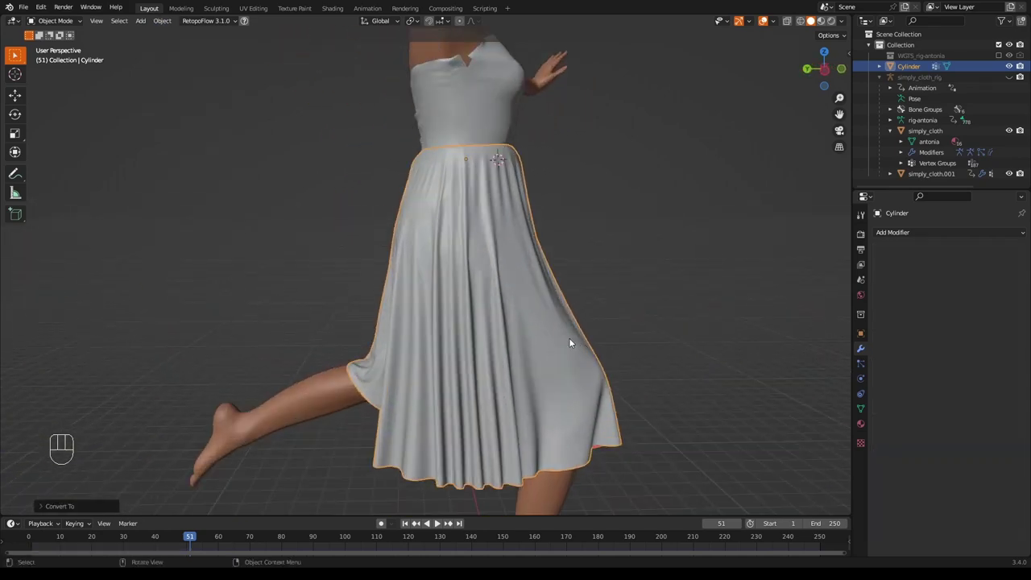
{"action": "key", "text": "Tab"}
{"action": "key", "text": "Tab"}
{"action": "middle_click_drag", "start_coordinate": [530, 311], "coordinate": [555, 293]}
{"action": "scroll", "coordinate": [512, 285], "scroll_direction": "down", "scroll_amount": 4}
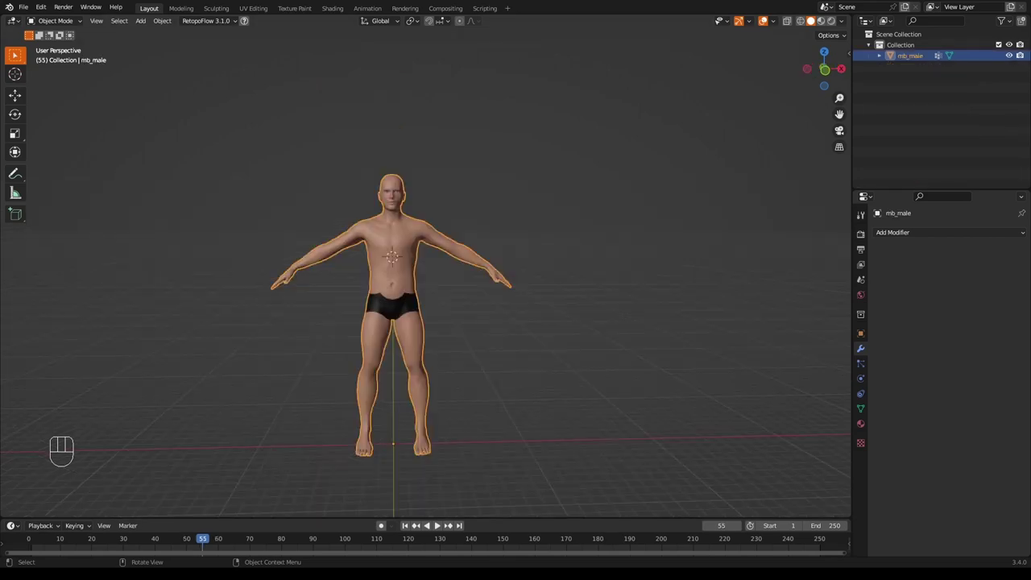
{"action": "scroll", "coordinate": [425, 274], "scroll_direction": "up", "scroll_amount": 1}
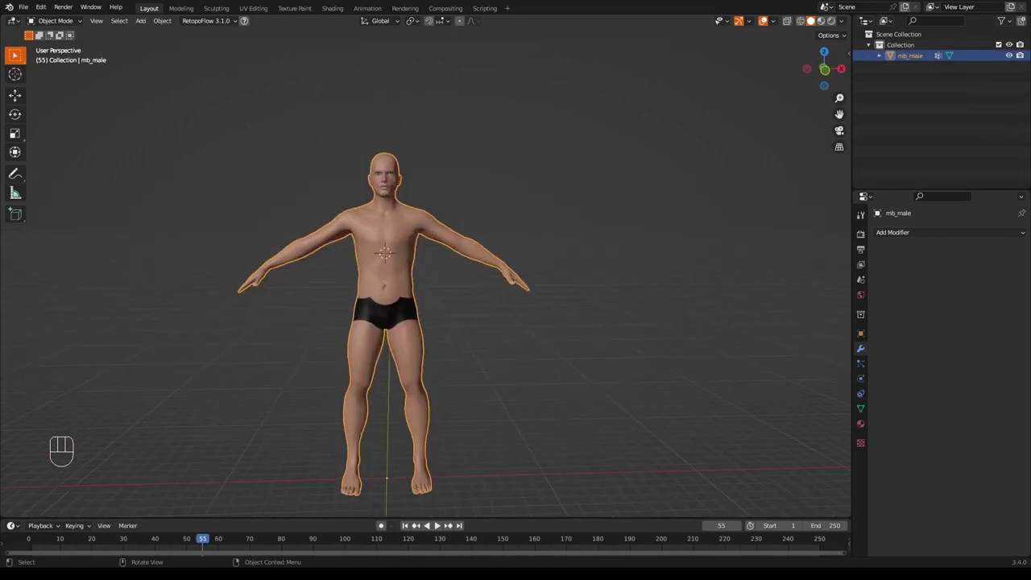
Add a plane at the male figure's chest and rotate it 90° about the X axis so it stands upright
{"action": "middle_click_drag", "start_coordinate": [541, 345], "coordinate": [559, 325], "text": "shift"}
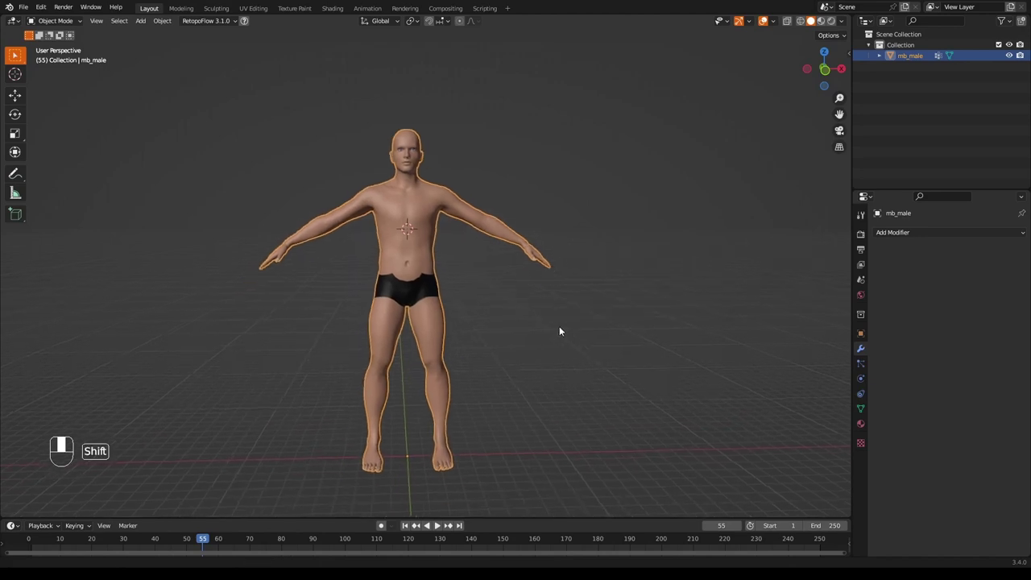
{"action": "scroll", "coordinate": [522, 339], "scroll_direction": "up", "scroll_amount": 1}
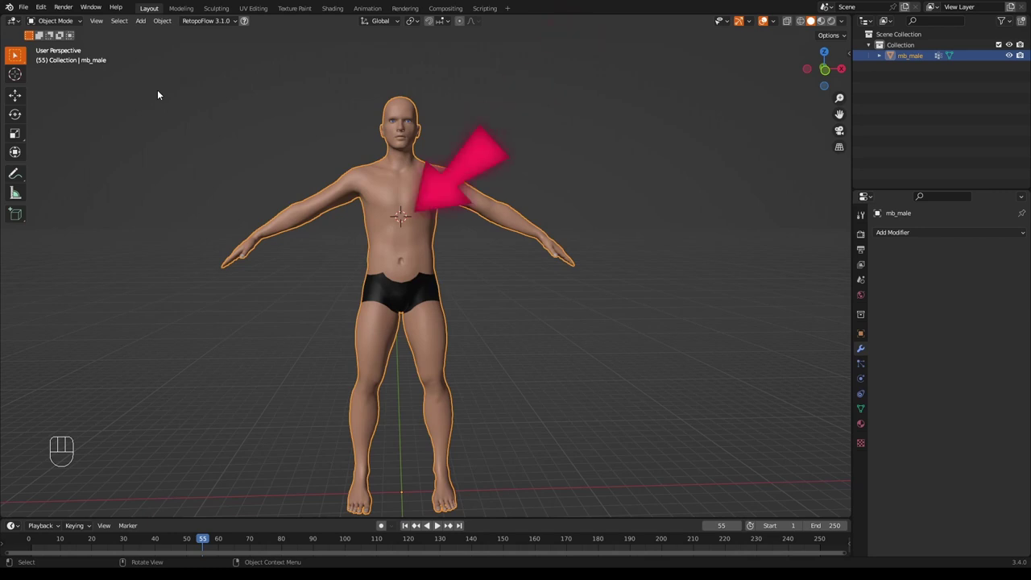
{"action": "left_click", "coordinate": [141, 21]}
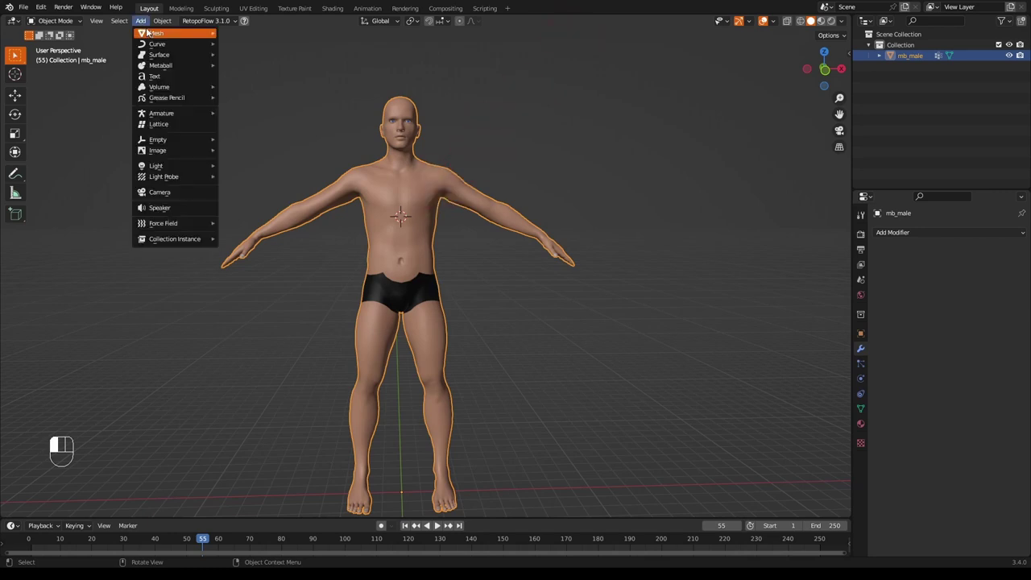
{"action": "mouse_move", "coordinate": [153, 33]}
{"action": "left_click", "coordinate": [242, 34]}
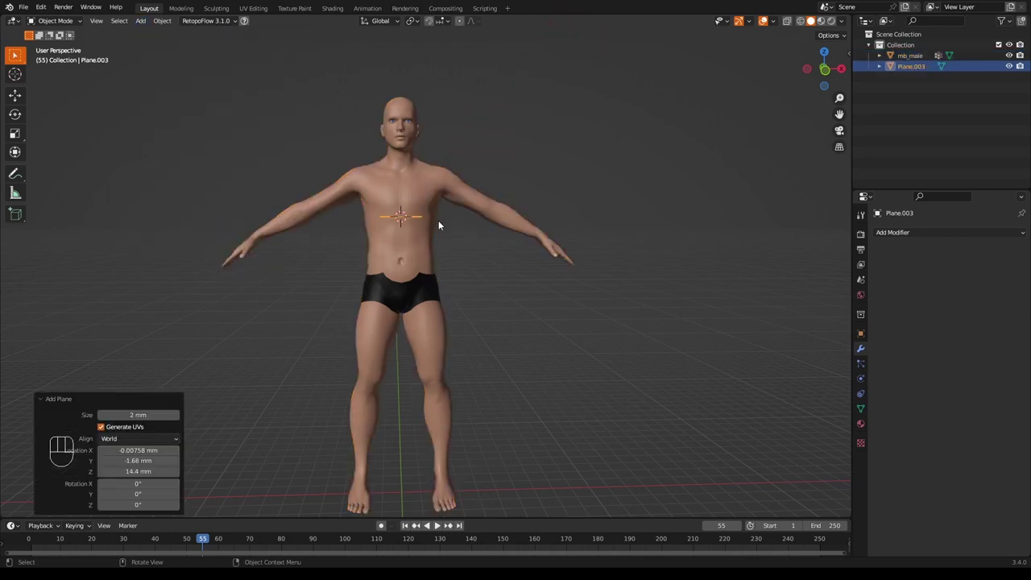
{"action": "key", "text": "r"}
{"action": "key", "text": "x"}
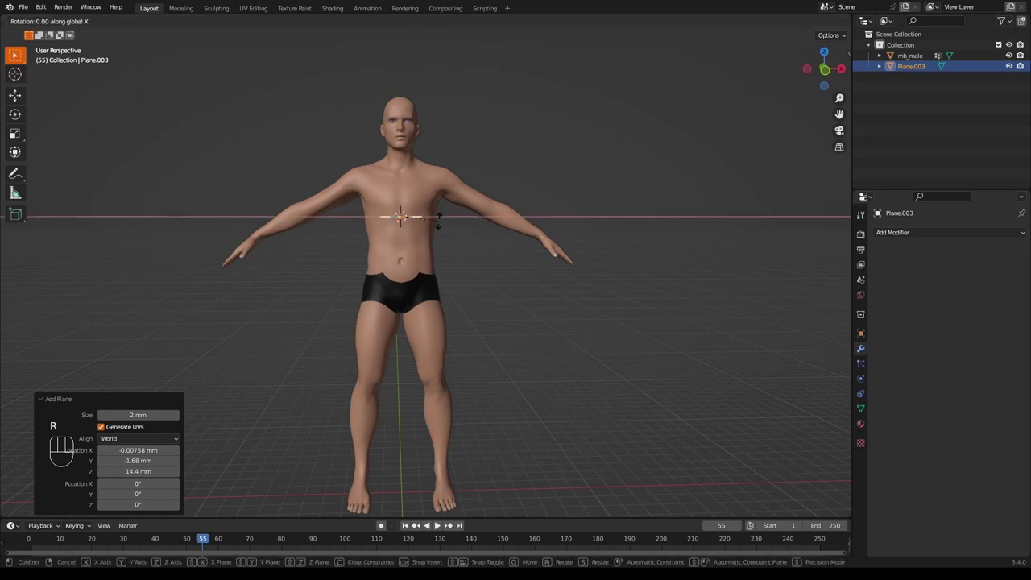
{"action": "type", "text": "90"}
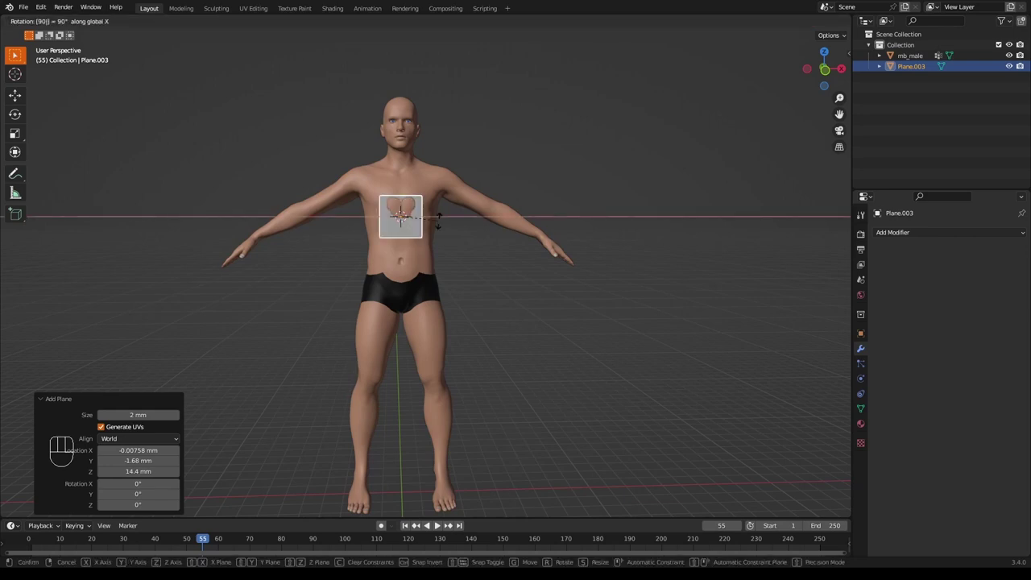
{"action": "left_click", "coordinate": [439, 226]}
Scale the plane to about 2.16 times its size to match the torso width, and stretch it vertically by about 1.23
{"action": "middle_click_drag", "start_coordinate": [496, 216], "coordinate": [417, 246]}
{"action": "key", "text": "s"}
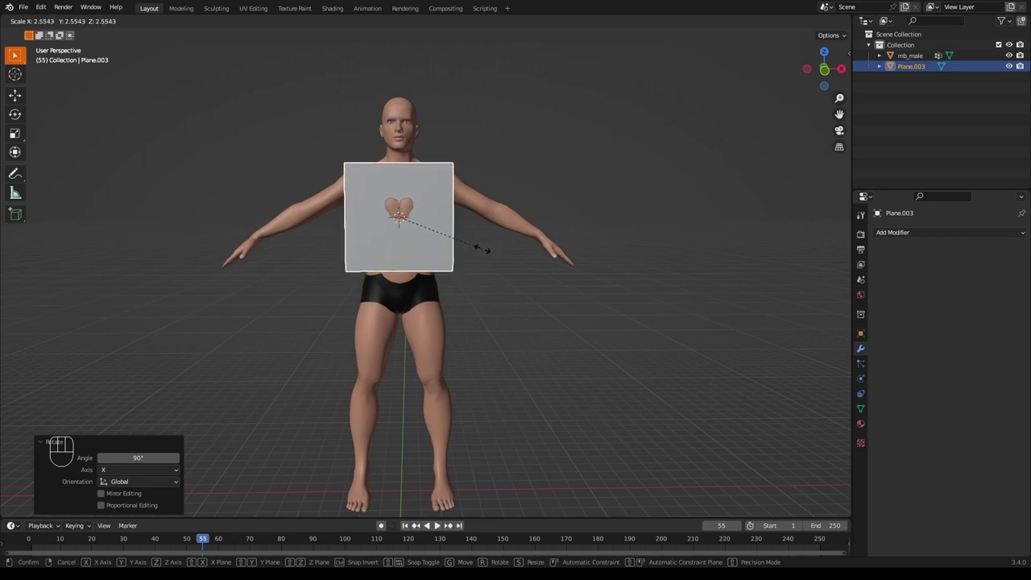
{"action": "left_click", "coordinate": [469, 251]}
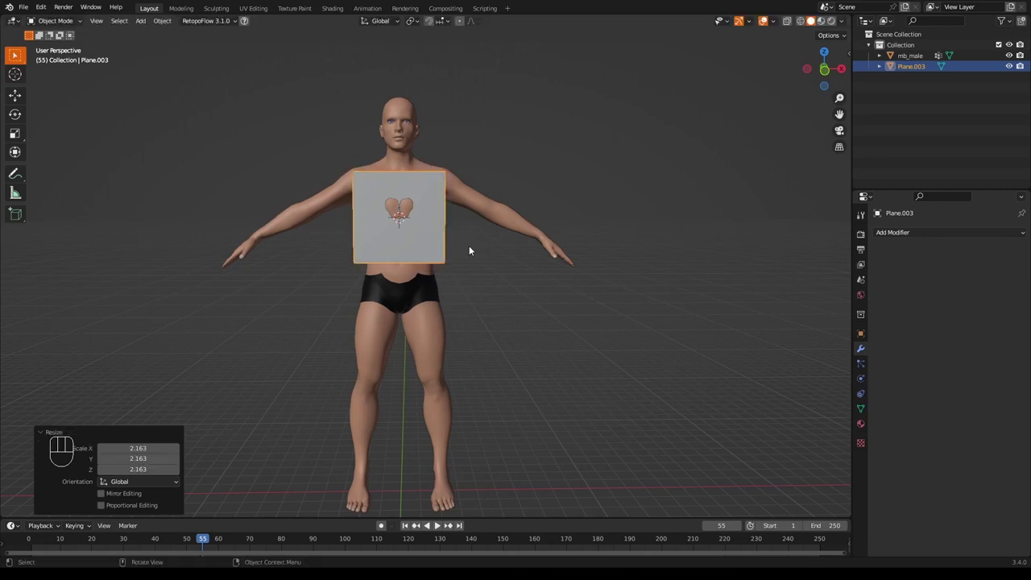
{"action": "key", "text": "s"}
{"action": "key", "text": "z"}
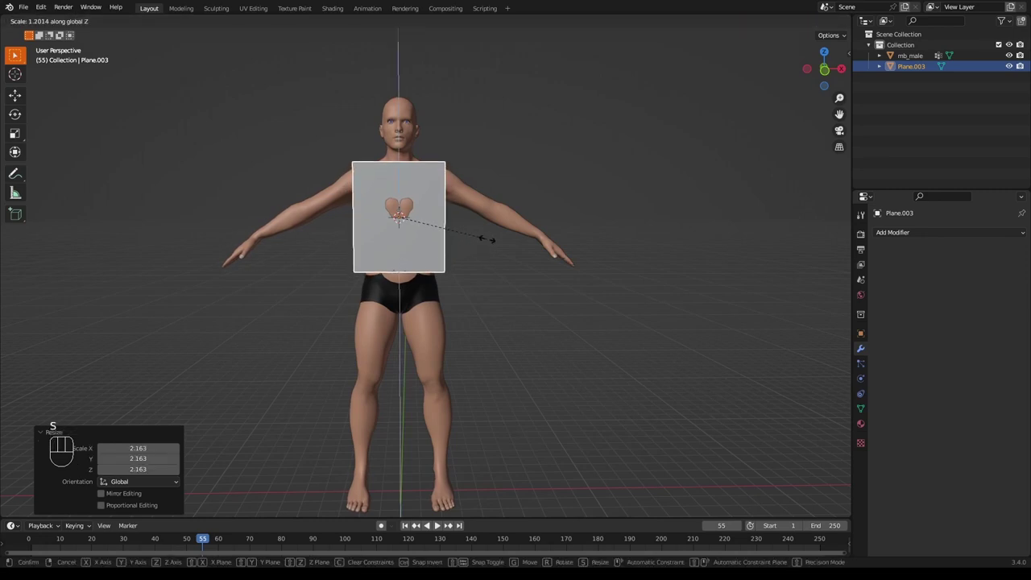
{"action": "left_click", "coordinate": [489, 237]}
{"action": "mouse_move", "coordinate": [488, 237]}
{"action": "middle_mouse_down"}
{"action": "mouse_move", "coordinate": [384, 243]}
{"action": "mouse_move", "coordinate": [487, 238]}
{"action": "middle_mouse_up"}
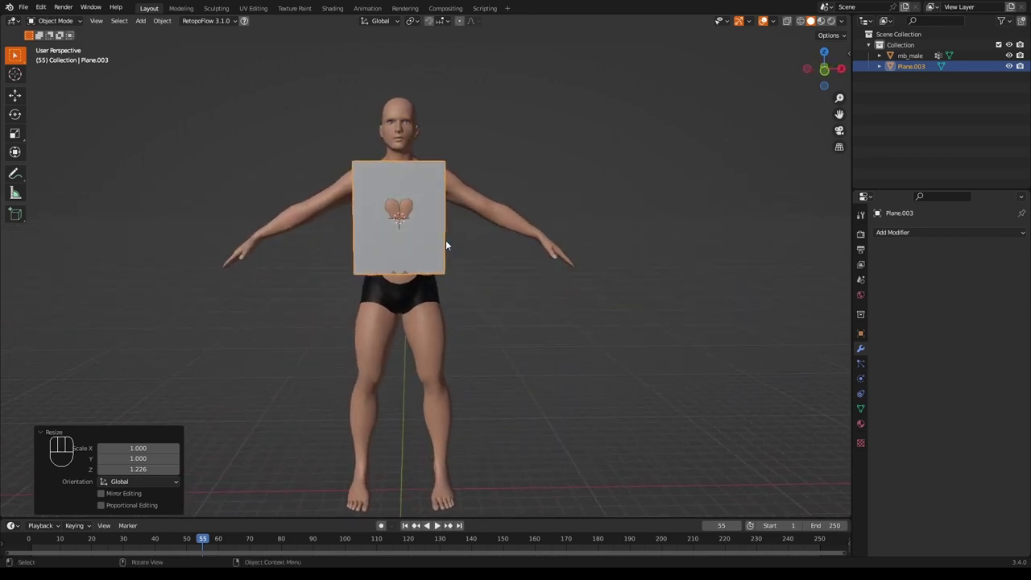
Move the plane about 0.31 mm forward along the Y axis so it sits in front of the chest
{"action": "middle_click_drag", "start_coordinate": [567, 228], "coordinate": [461, 234]}
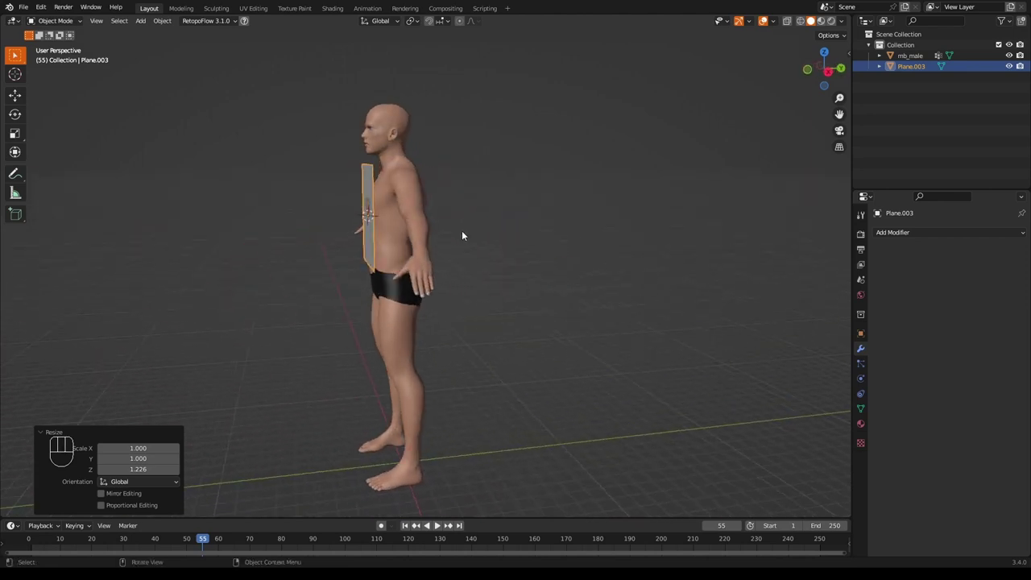
{"action": "key", "text": "g"}
{"action": "key", "text": "y"}
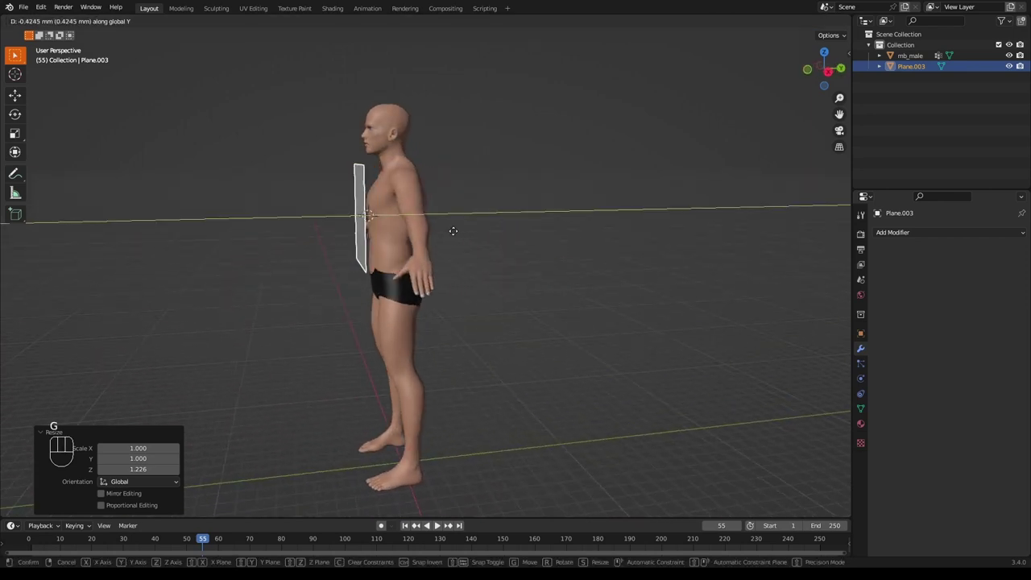
{"action": "left_click", "coordinate": [452, 231]}
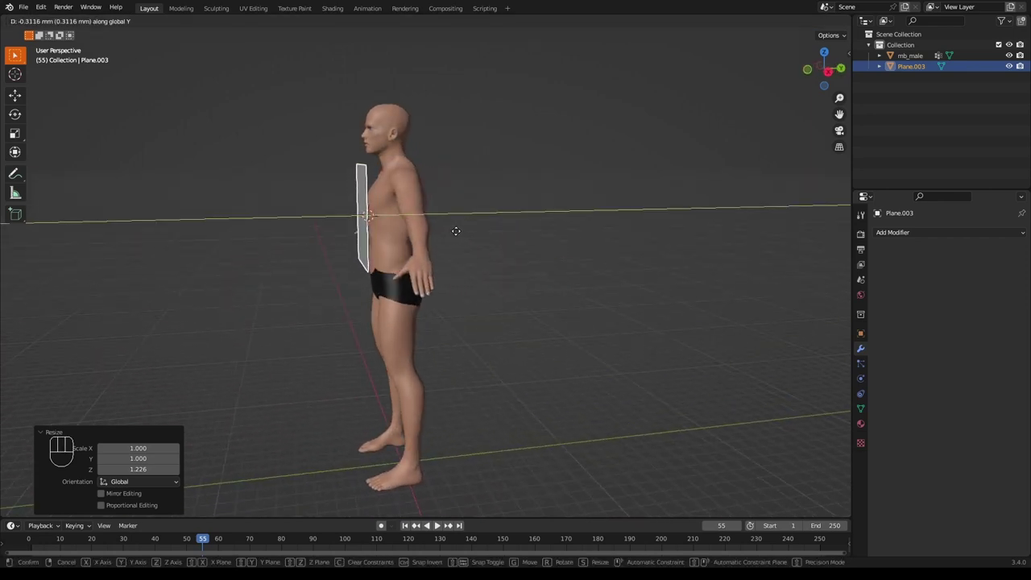
In Edit Mode, add one centred vertical loop cut down the middle of the plane
{"action": "middle_click_drag", "start_coordinate": [453, 232], "coordinate": [571, 238]}
{"action": "scroll", "coordinate": [570, 237], "scroll_direction": "up", "scroll_amount": 2}
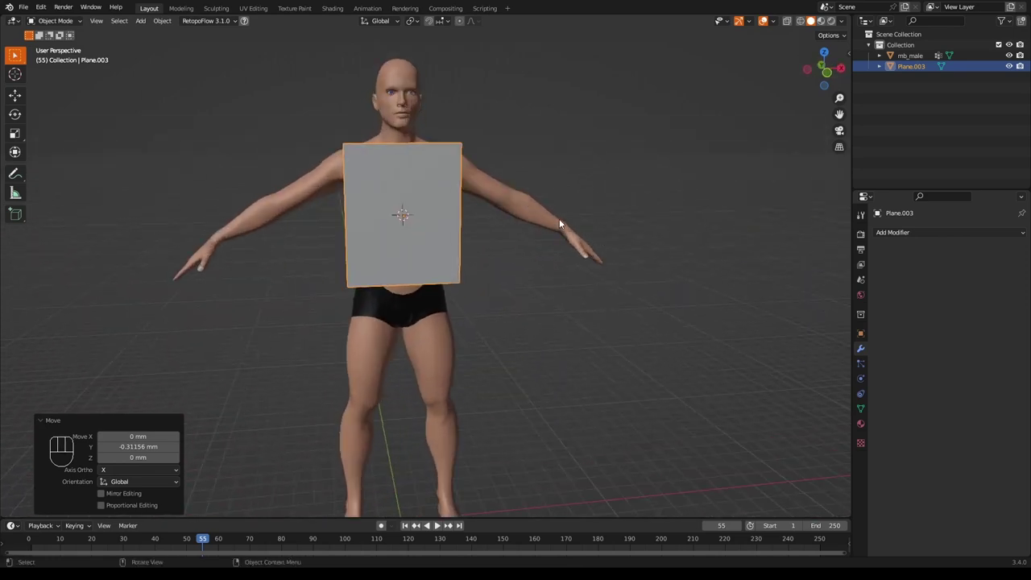
{"action": "key", "text": "Tab"}
{"action": "key", "text": "ctrl+r"}
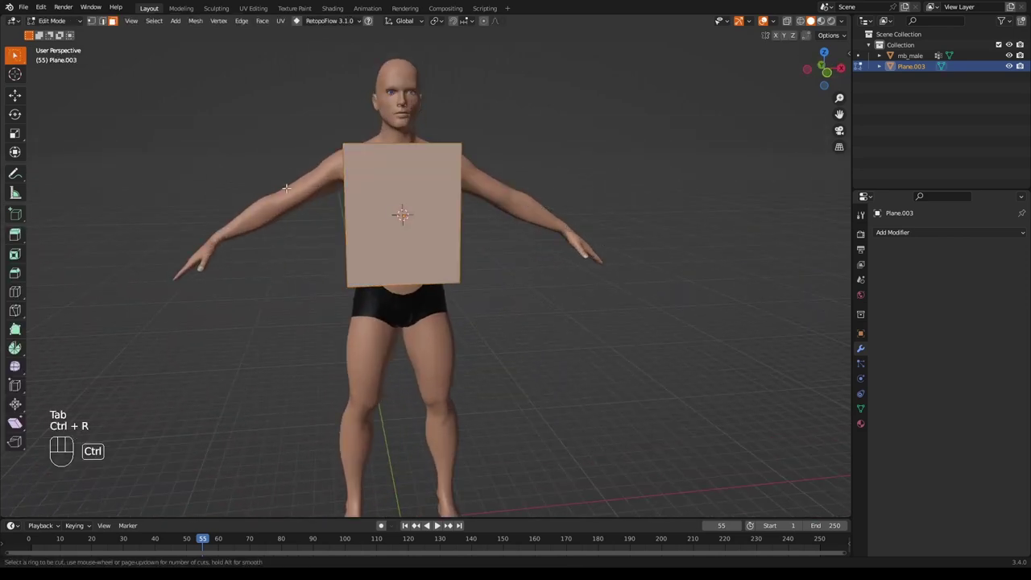
{"action": "left_click", "coordinate": [373, 139]}
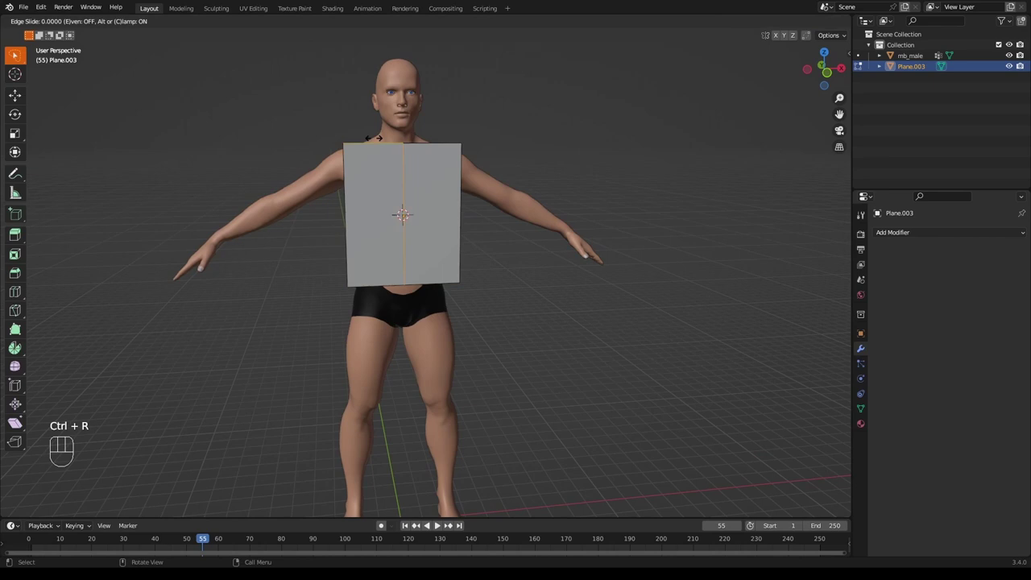
{"action": "right_click", "coordinate": [373, 138]}
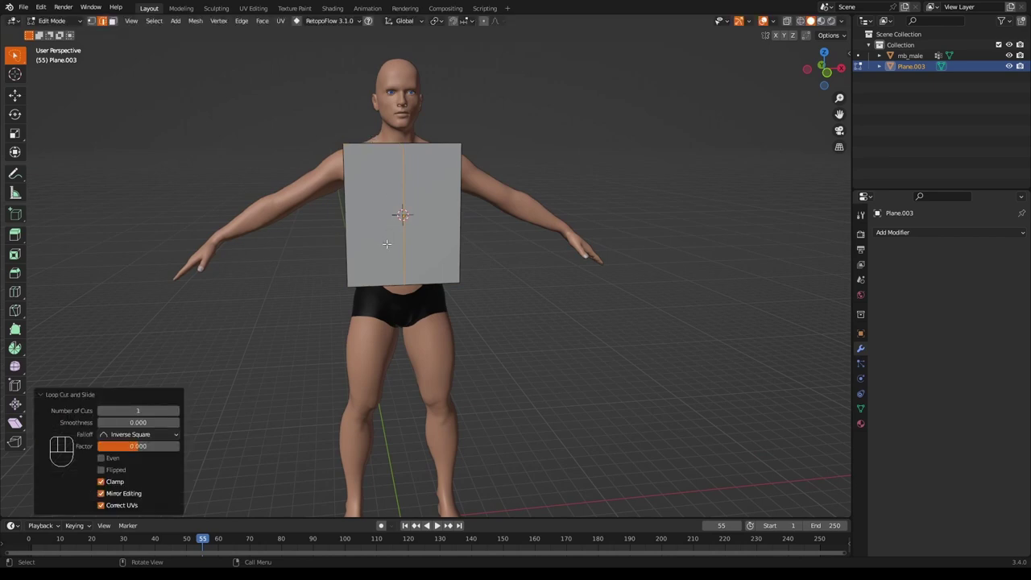
Delete the plane's face on the figure's right side and add a Mirror modifier to recreate it across the X axis
{"action": "key", "text": "3"}
{"action": "left_click", "coordinate": [376, 208]}
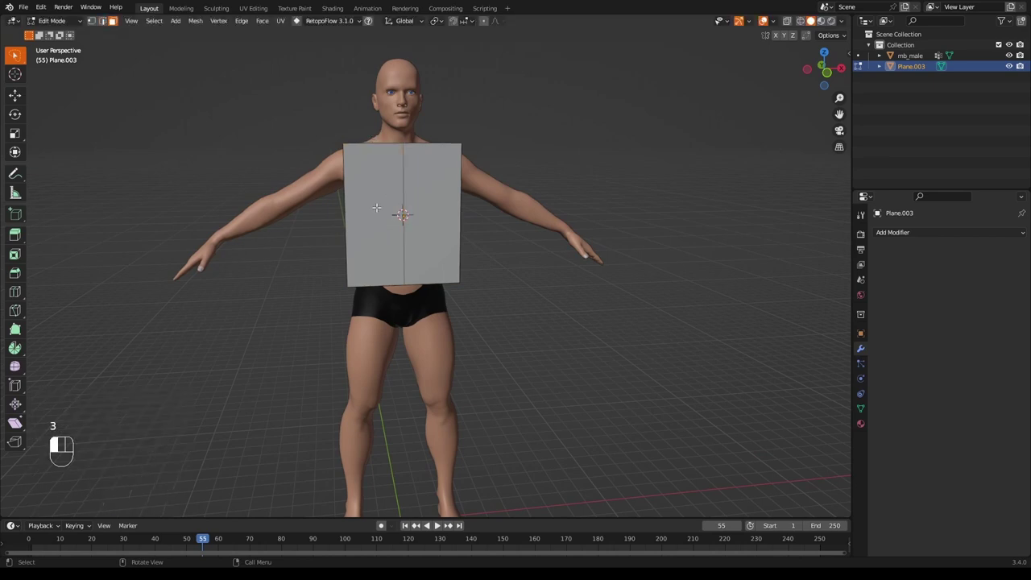
{"action": "key", "text": "x"}
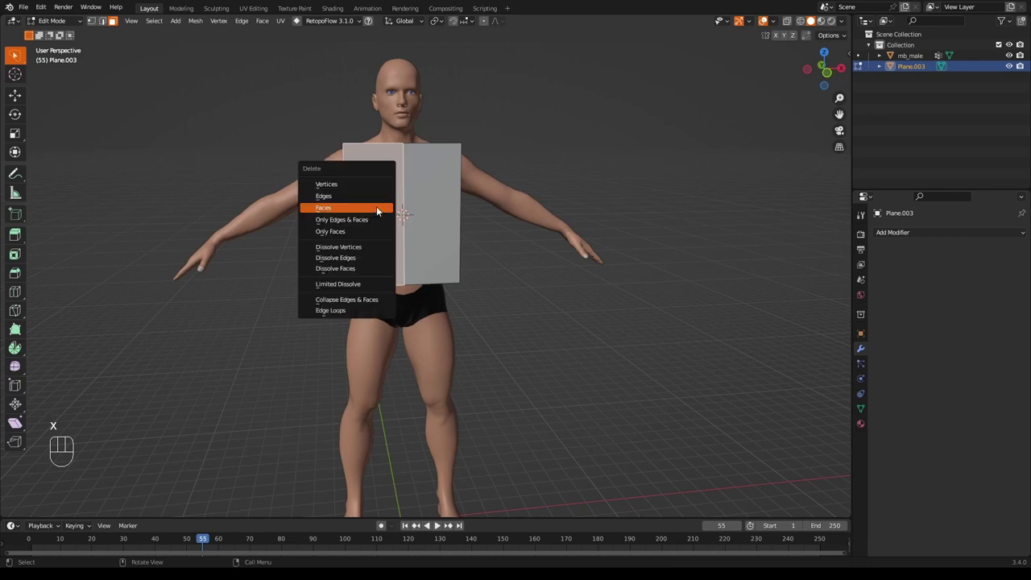
{"action": "left_click", "coordinate": [376, 210]}
{"action": "left_click", "coordinate": [885, 232]}
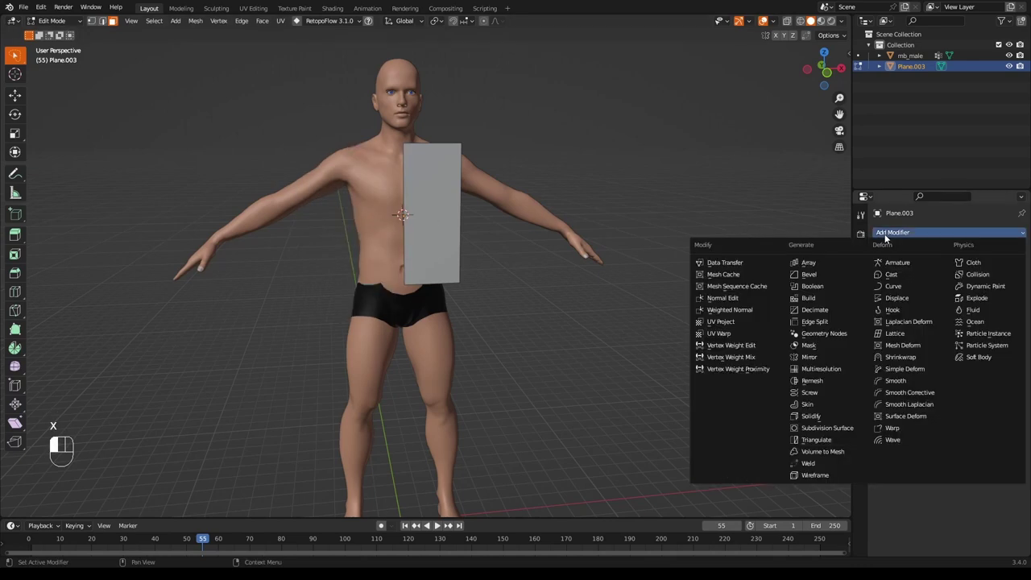
{"action": "left_click", "coordinate": [809, 357]}
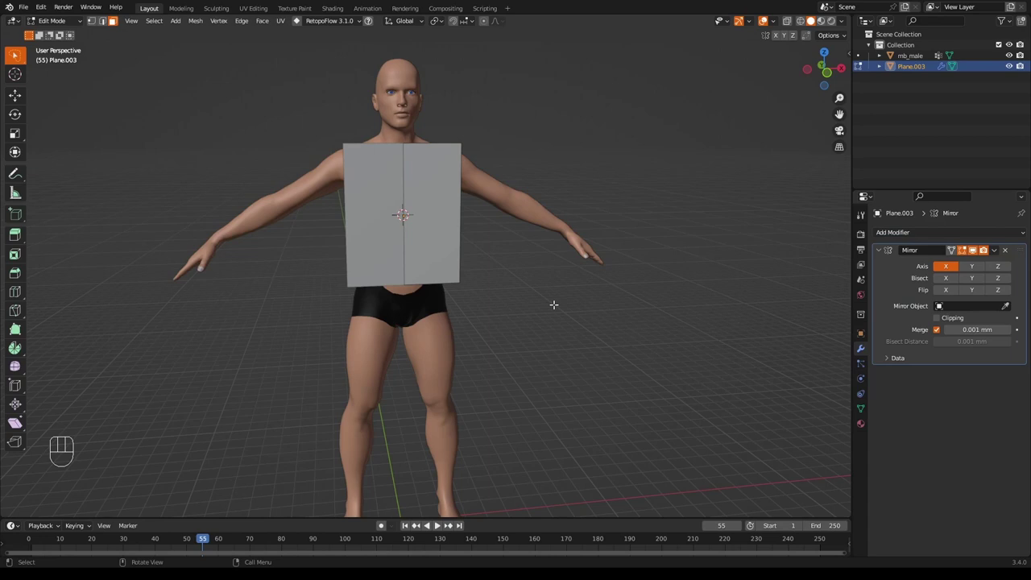
Turn on X-ray and, from the front view, add a centred vertical loop cut through the remaining half of the plane
{"action": "middle_click_drag", "start_coordinate": [569, 310], "coordinate": [560, 310]}
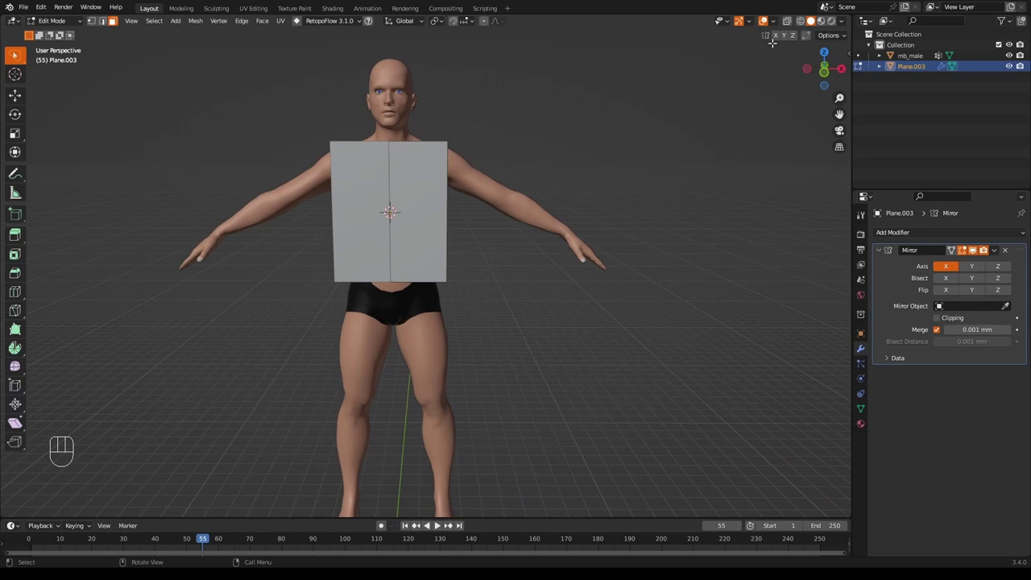
{"action": "left_click", "coordinate": [787, 20]}
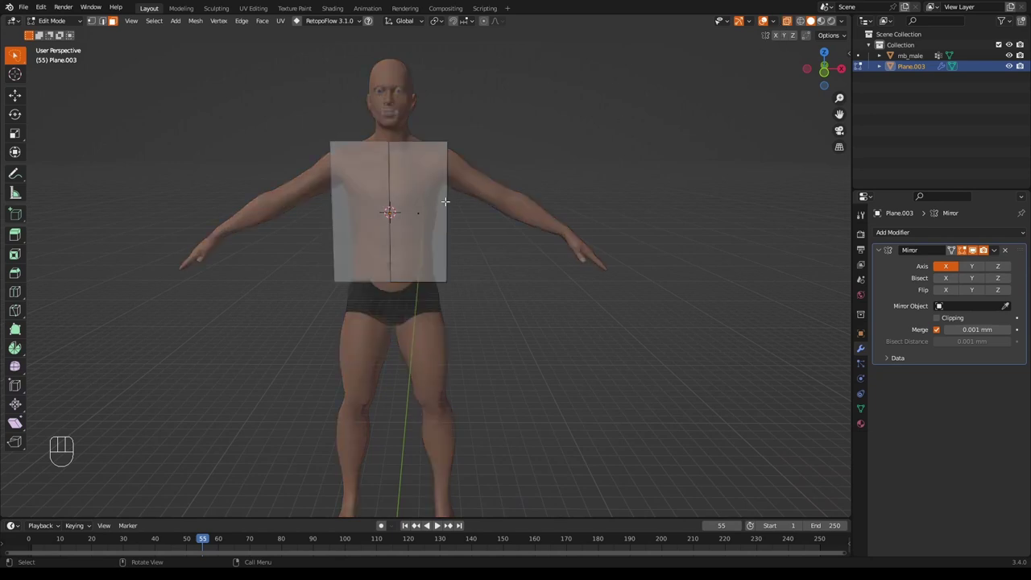
{"action": "left_click", "coordinate": [823, 72]}
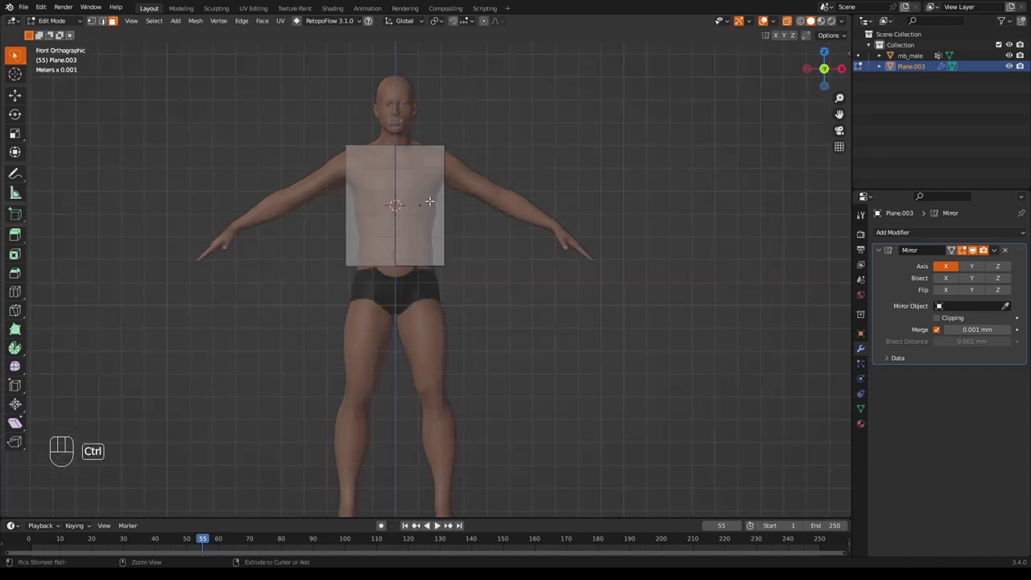
{"action": "key", "text": "ctrl+r"}
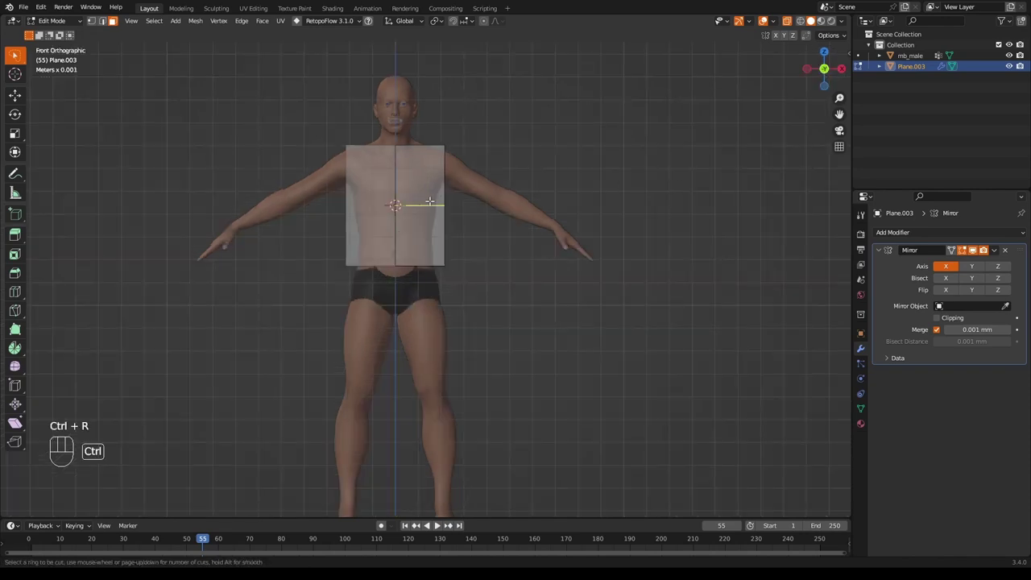
{"action": "left_click", "coordinate": [421, 149]}
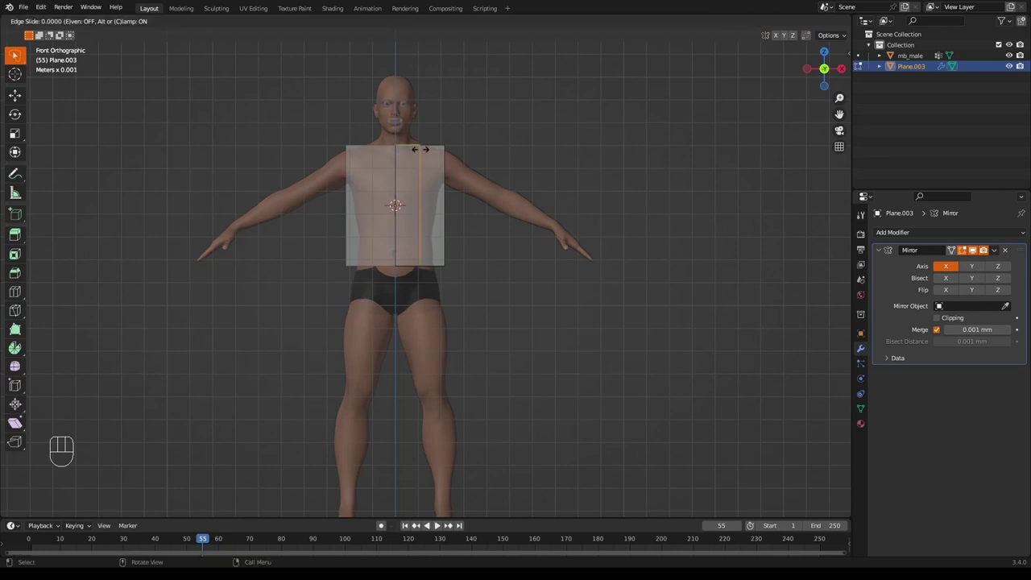
{"action": "right_click", "coordinate": [420, 150]}
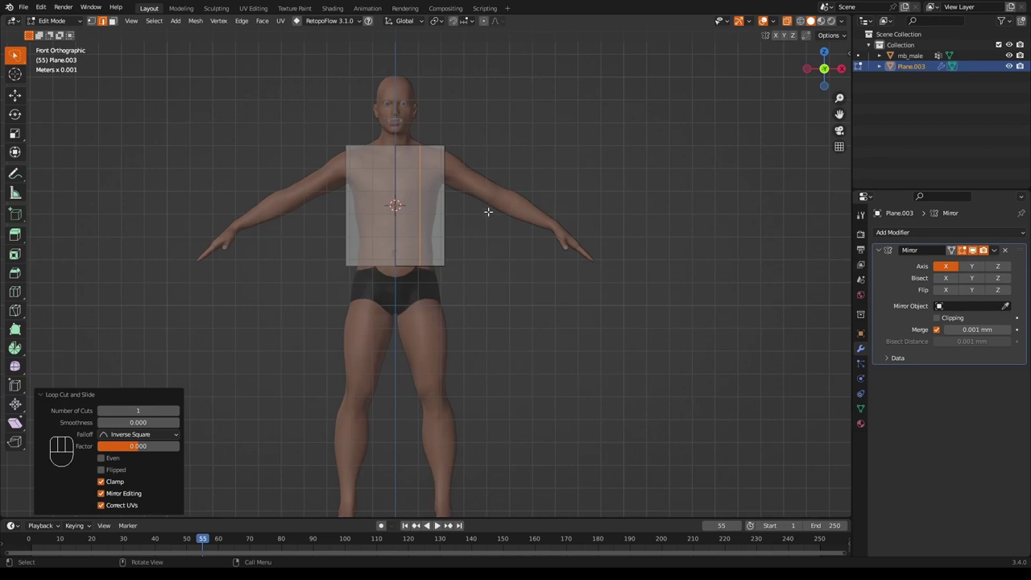
Turn off X-ray, select the outer top edge at the shoulder, and extrude it upward about 0.6 mm along Z
{"action": "left_click", "coordinate": [786, 22]}
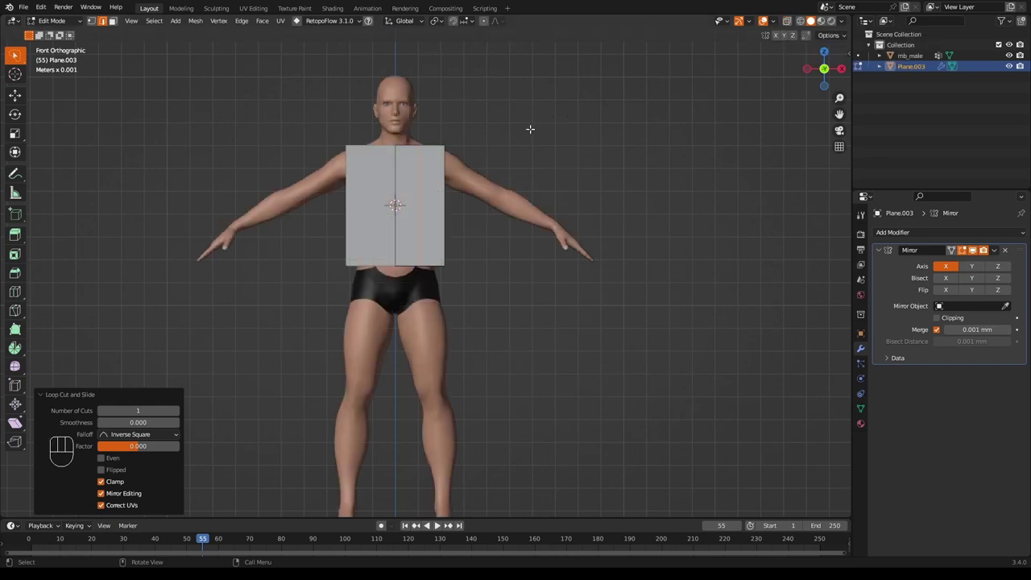
{"action": "middle_click_drag", "start_coordinate": [509, 128], "coordinate": [509, 158]}
{"action": "left_click", "coordinate": [436, 164]}
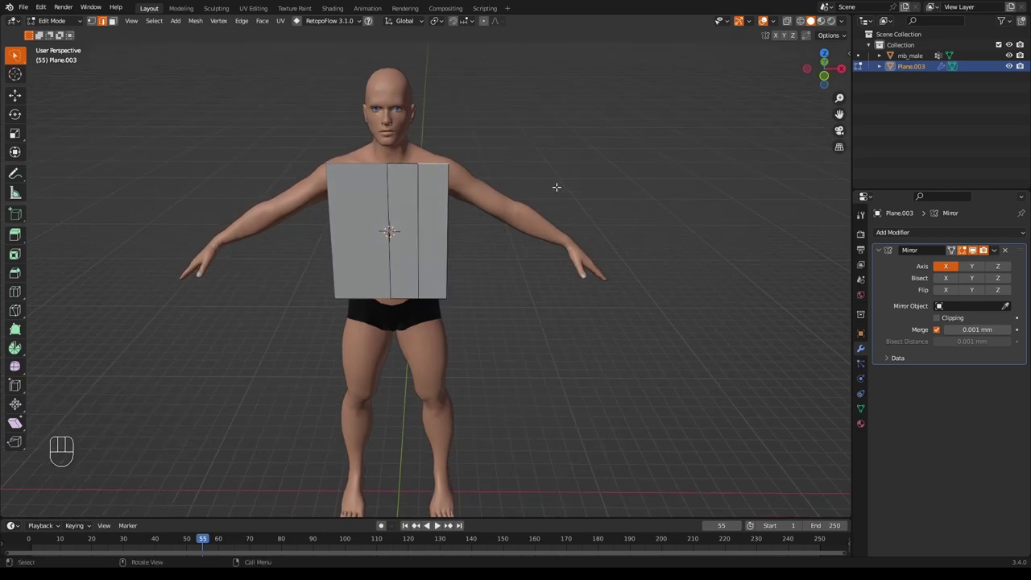
{"action": "middle_click_drag", "start_coordinate": [555, 186], "coordinate": [559, 161]}
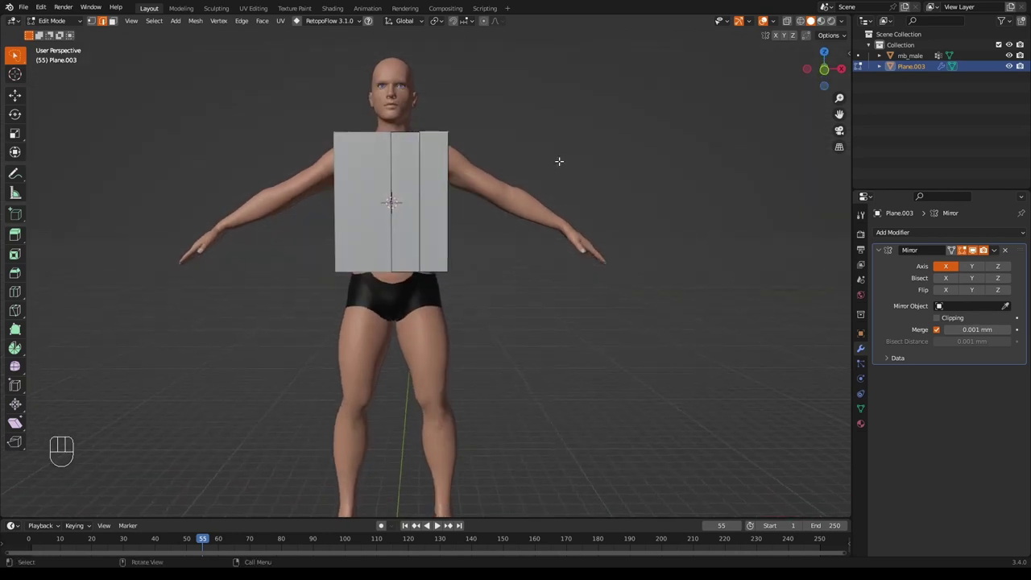
{"action": "key", "text": "e"}
{"action": "key", "text": "z"}
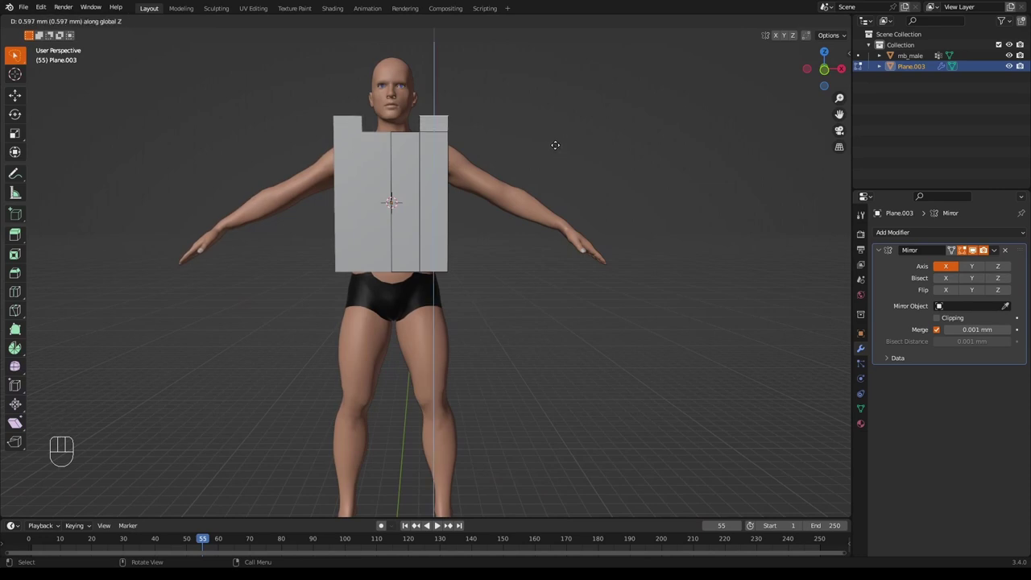
{"action": "left_click", "coordinate": [555, 146]}
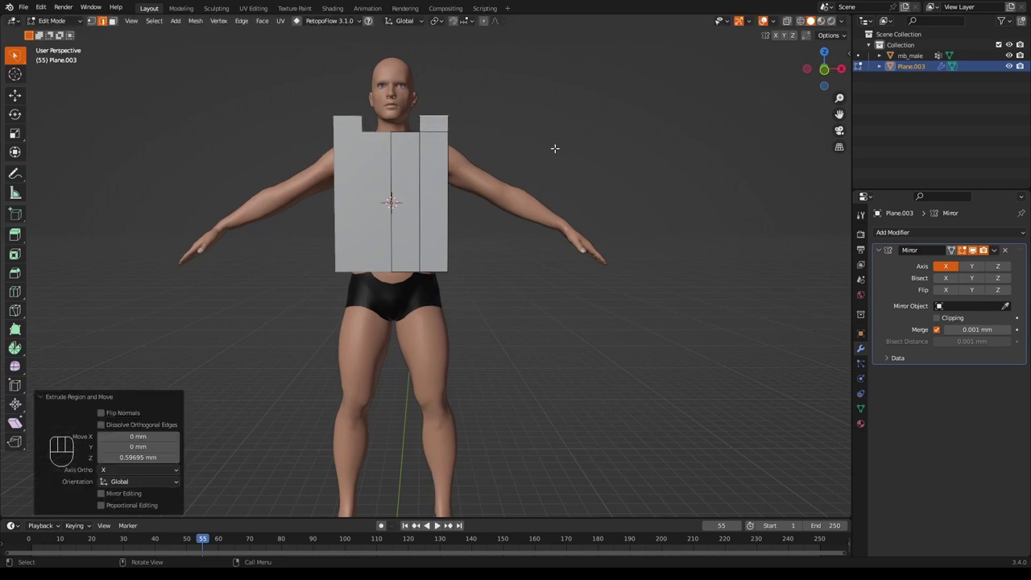
Turn on X-ray and add a horizontal loop cut across the torso panel, slid up to armpit level with a factor of -0.231
{"action": "left_click", "coordinate": [787, 21]}
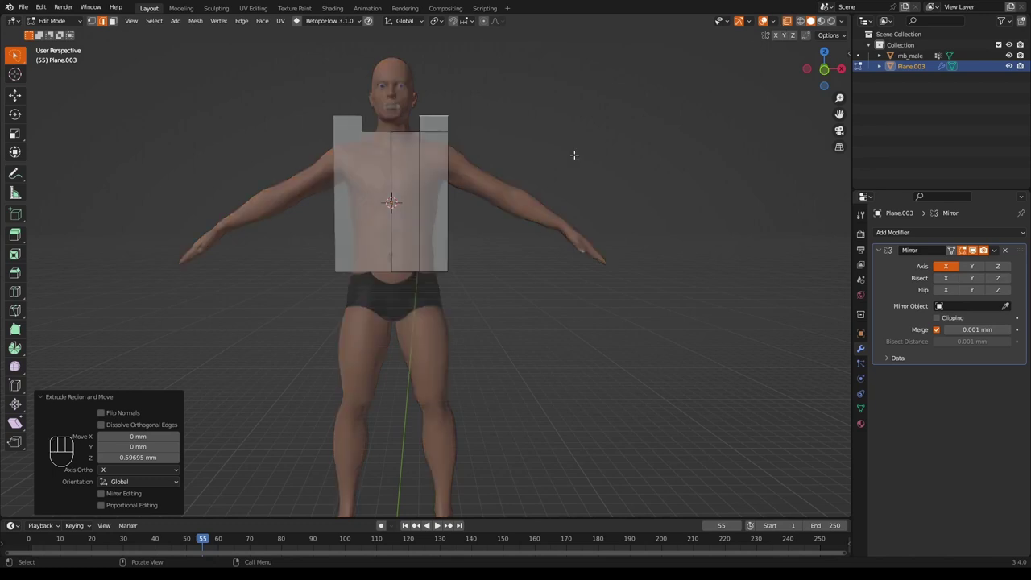
{"action": "key", "text": "ctrl+r"}
{"action": "left_click", "coordinate": [415, 200]}
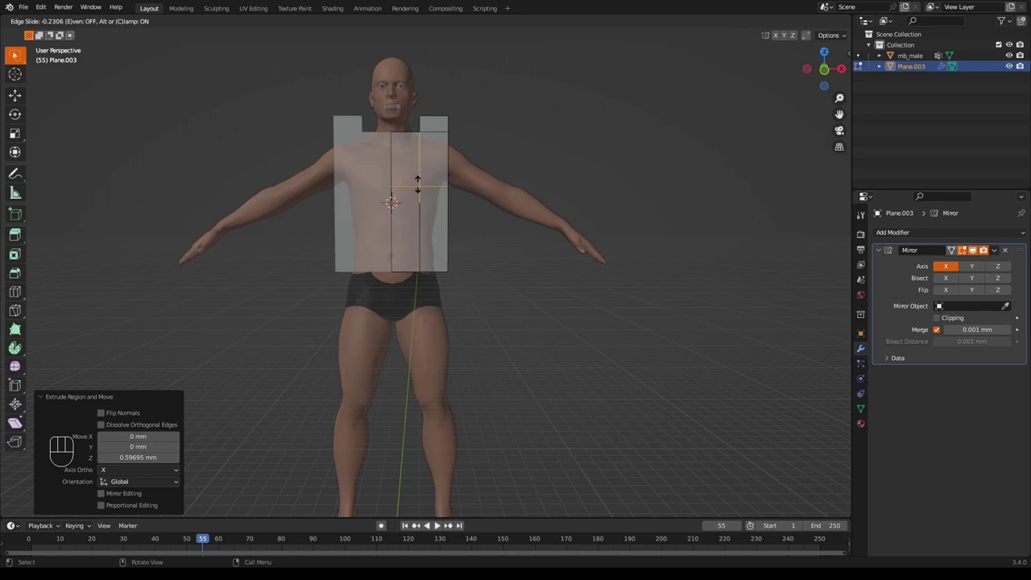
{"action": "left_click", "coordinate": [418, 184]}
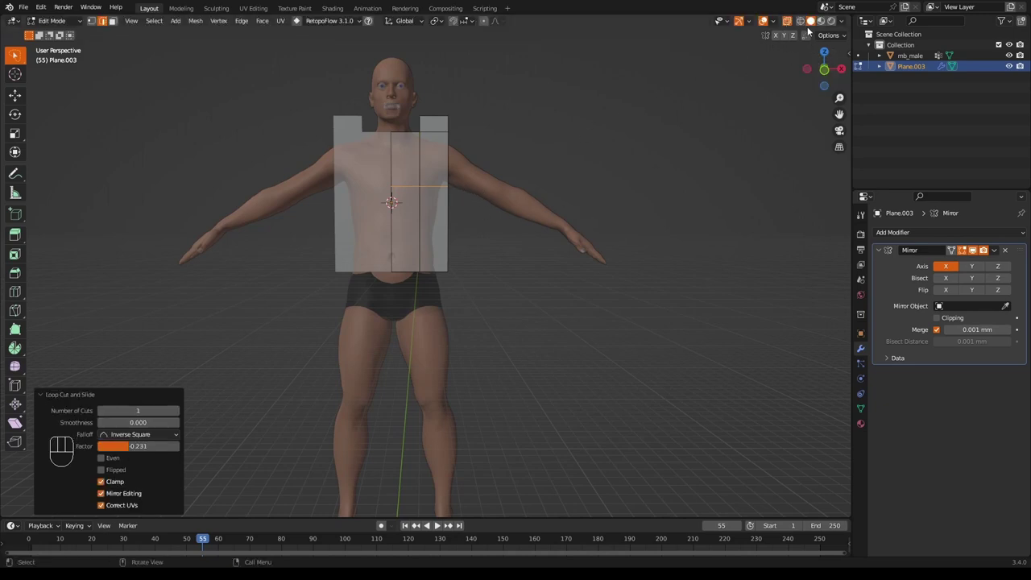
Turn off X-ray and extrude the torso's outer edge above the armpit into a sleeve, moved 3.9117 mm in X and -2.3301 mm in Z
{"action": "left_click", "coordinate": [787, 22]}
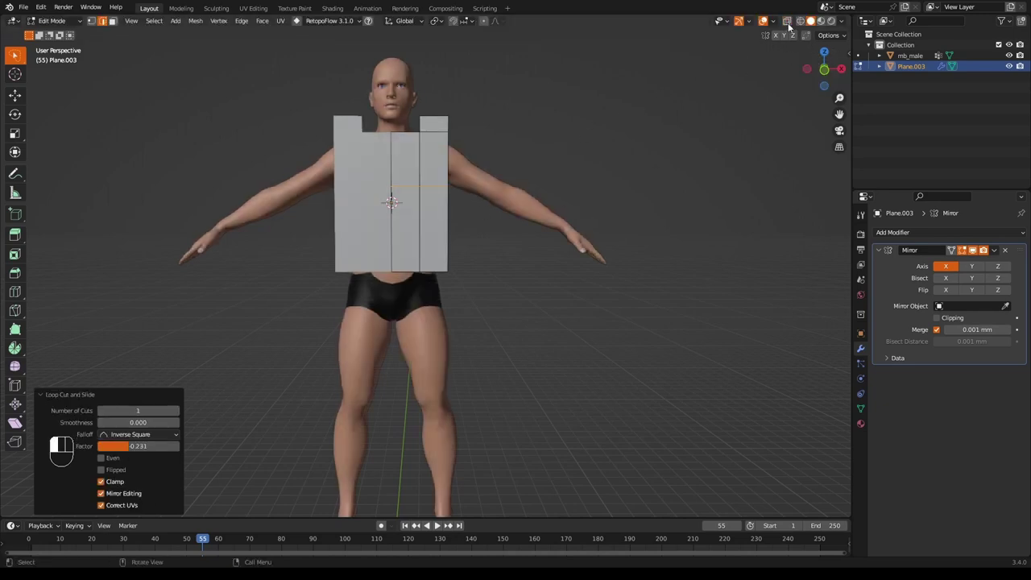
{"action": "left_click", "coordinate": [450, 158]}
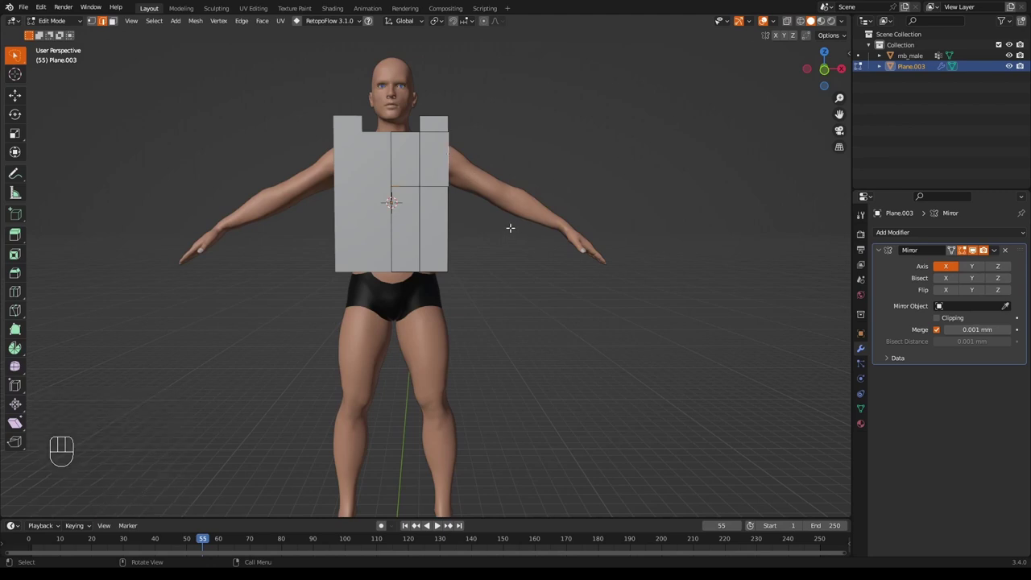
{"action": "key", "text": "e"}
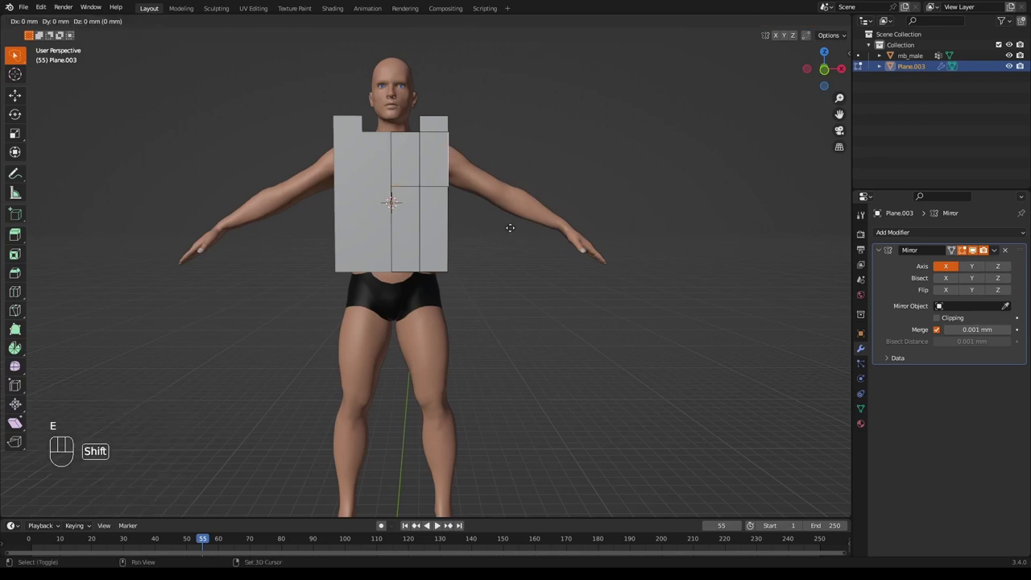
{"action": "key", "text": "shift+y"}
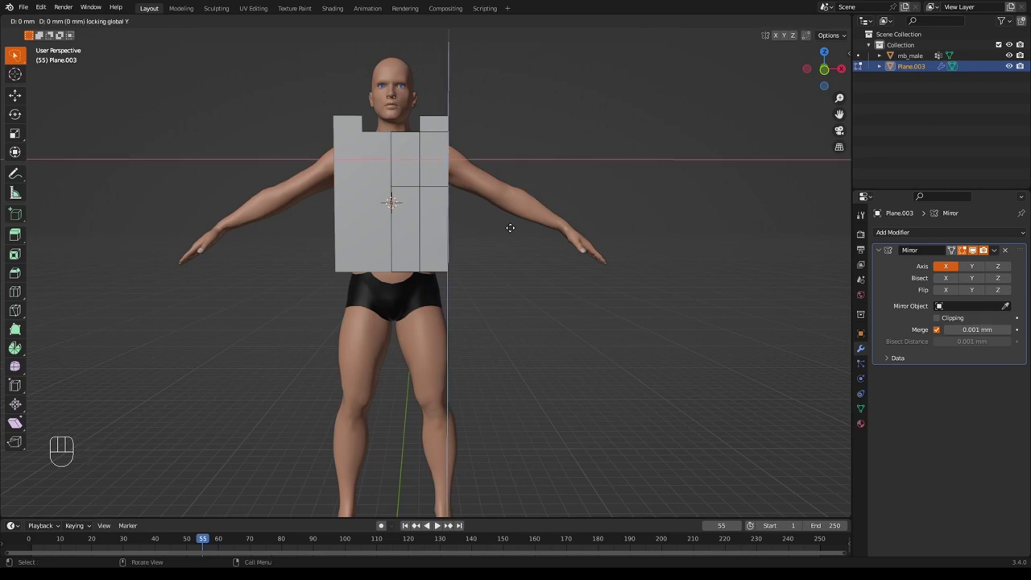
{"action": "left_click", "coordinate": [612, 289]}
Rotate the sleeve's end edge 24.6° around the global Y axis and scale it to 0.726
{"action": "key", "text": "r"}
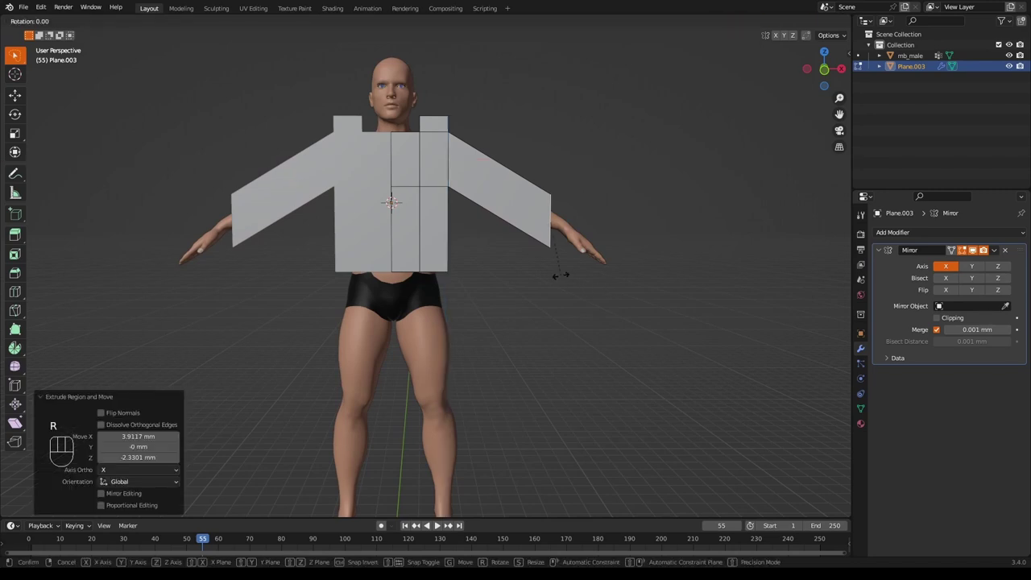
{"action": "key", "text": "y"}
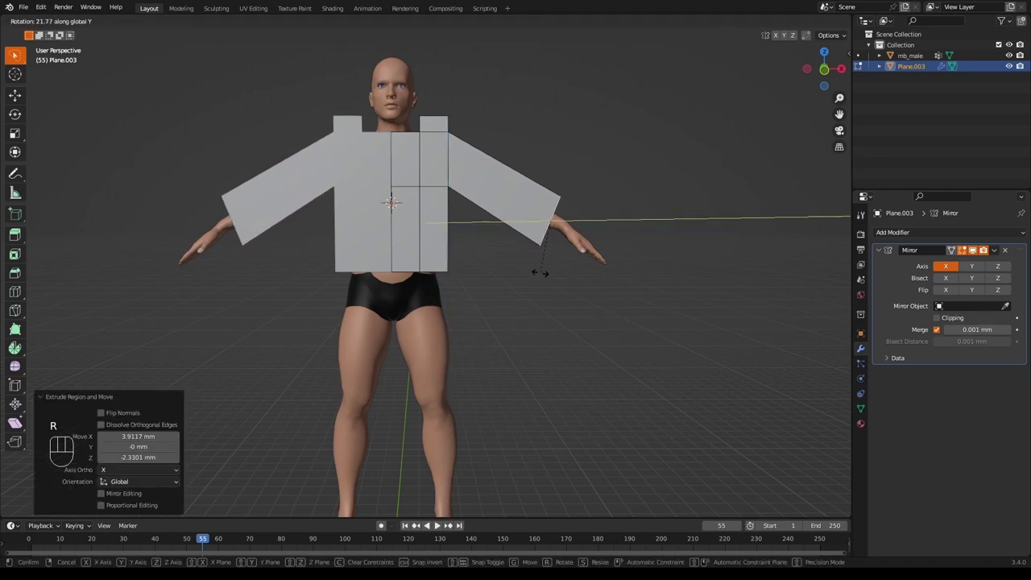
{"action": "left_click", "coordinate": [537, 272]}
{"action": "key", "text": "s"}
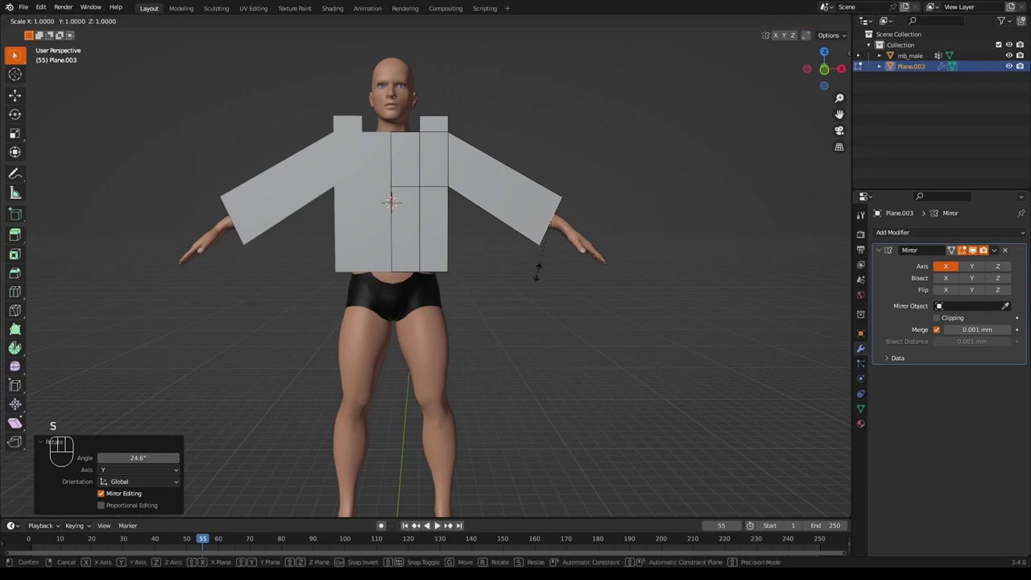
{"action": "left_click", "coordinate": [538, 257]}
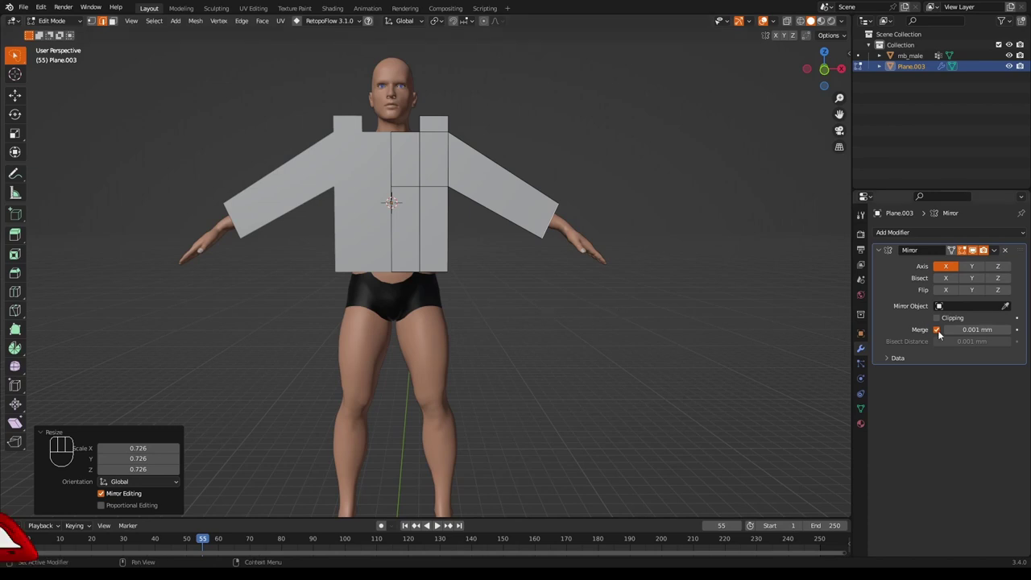
Enable Clipping on the Mirror modifier and subdivide the whole garment mesh with 8 cuts
{"action": "left_click", "coordinate": [936, 318]}
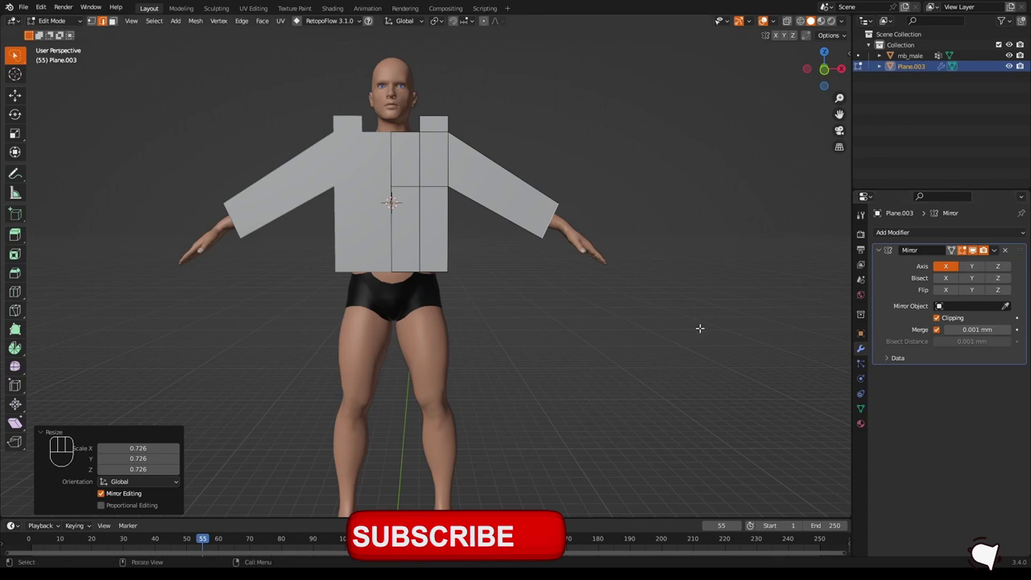
{"action": "mouse_move", "coordinate": [668, 306]}
{"action": "middle_mouse_down"}
{"action": "mouse_move", "coordinate": [674, 373]}
{"action": "mouse_move", "coordinate": [668, 318]}
{"action": "middle_mouse_up"}
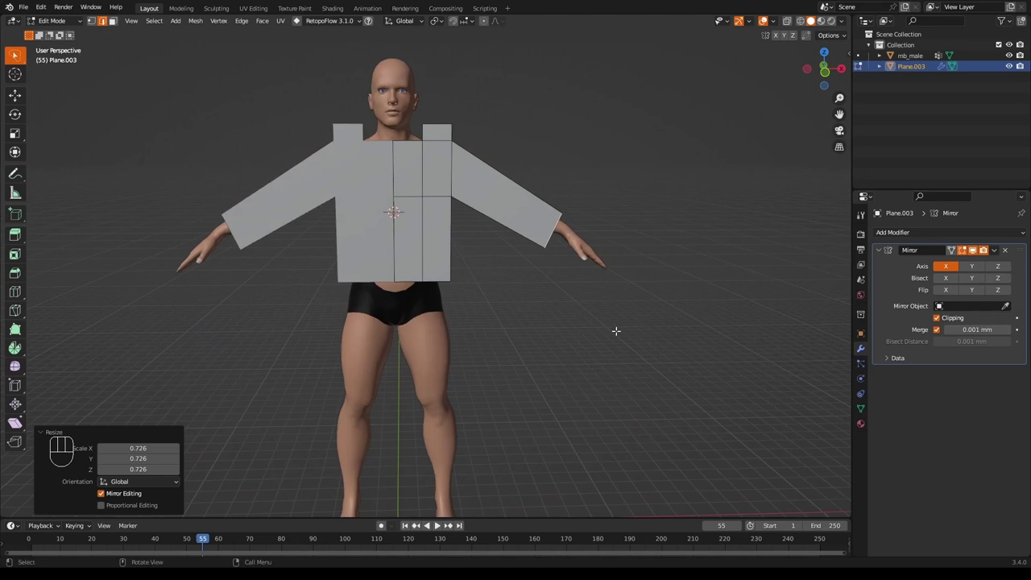
{"action": "key", "text": "a"}
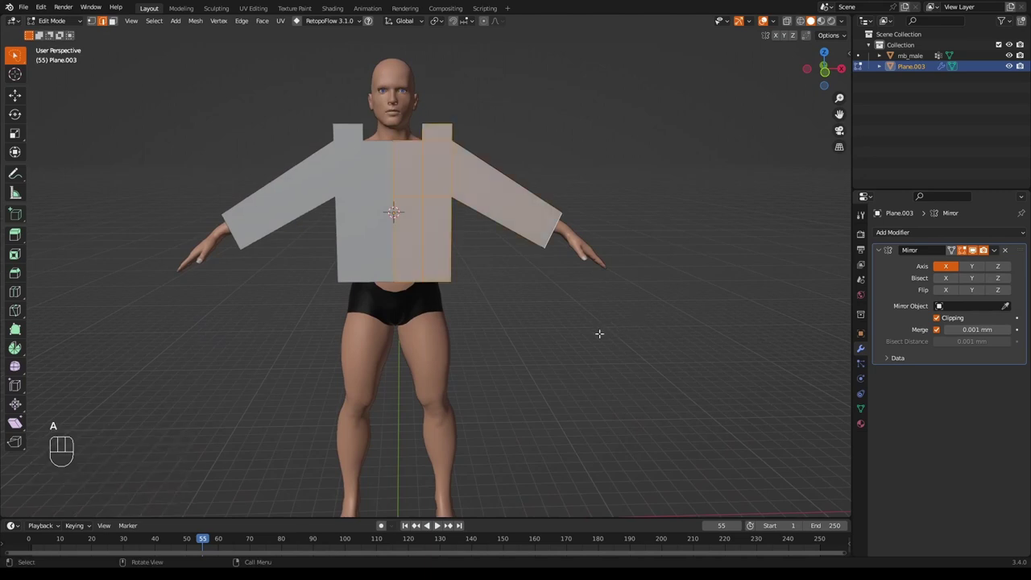
{"action": "right_click", "coordinate": [527, 307]}
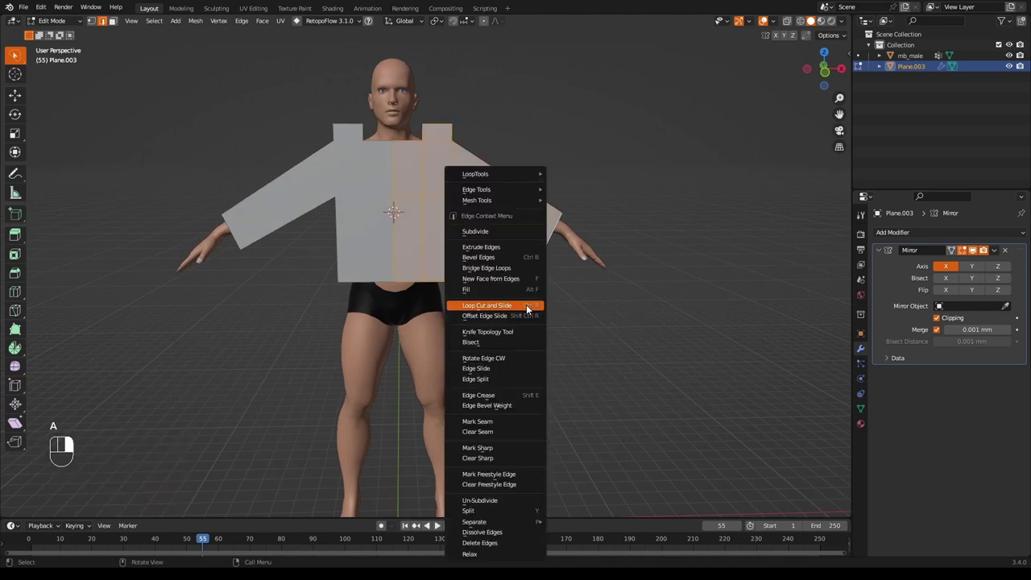
{"action": "left_click", "coordinate": [512, 232]}
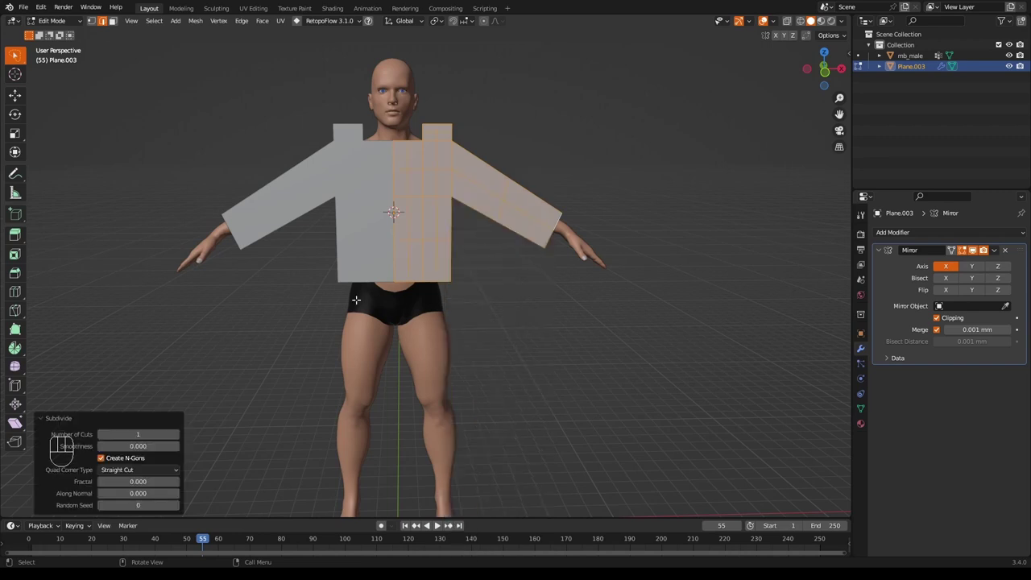
{"action": "left_click", "coordinate": [176, 436]}
{"action": "left_click", "coordinate": [176, 436]}
{"action": "left_click", "coordinate": [177, 435]}
{"action": "left_click", "coordinate": [177, 436]}
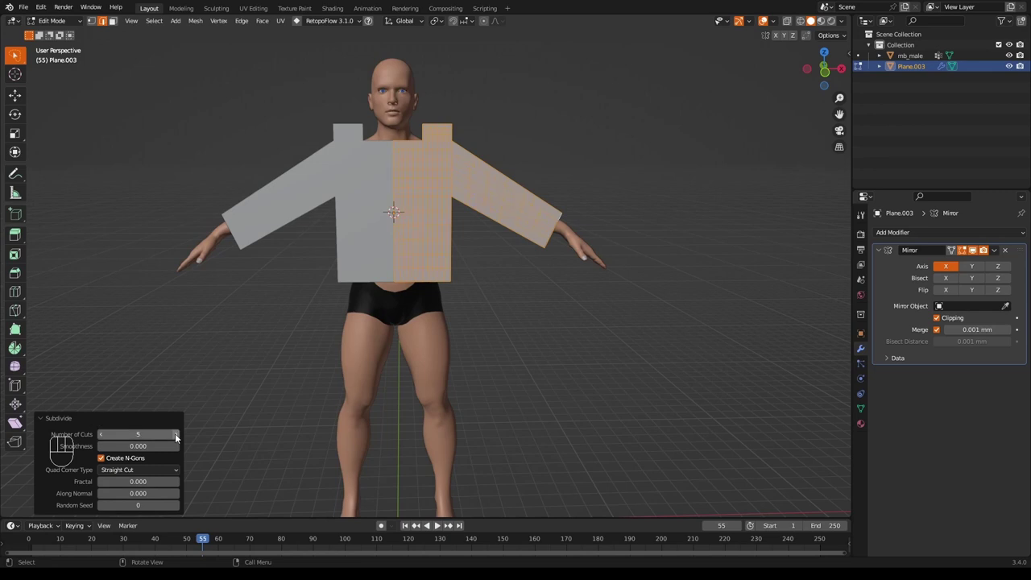
{"action": "left_click", "coordinate": [176, 436]}
{"action": "left_click", "coordinate": [177, 436]}
{"action": "left_click", "coordinate": [177, 436]}
{"action": "left_click", "coordinate": [261, 417]}
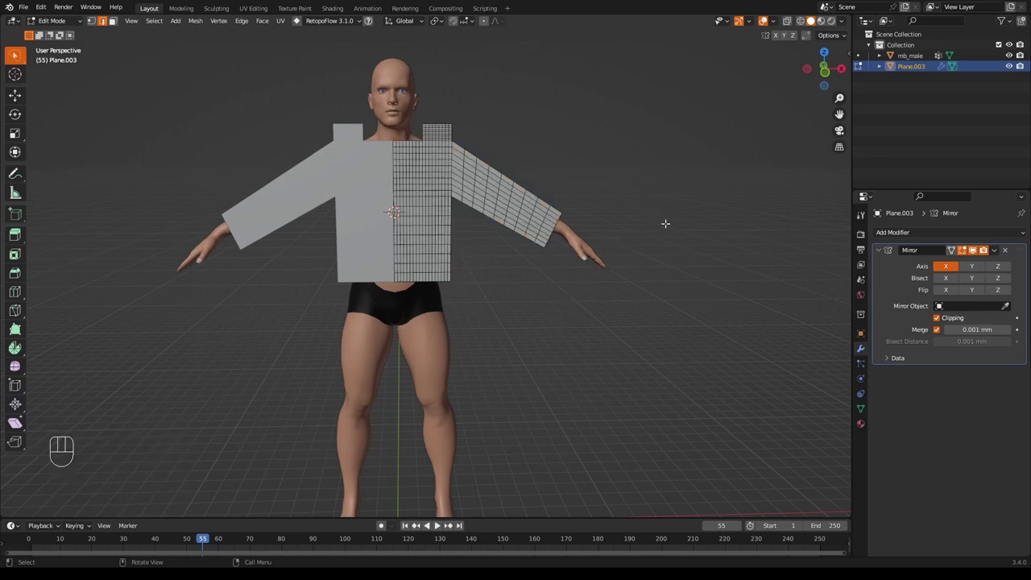
Select the whole garment mesh and extrude it 3.388 mm along Y past the figure's back
{"action": "middle_click_drag", "start_coordinate": [665, 214], "coordinate": [578, 275], "text": "shift"}
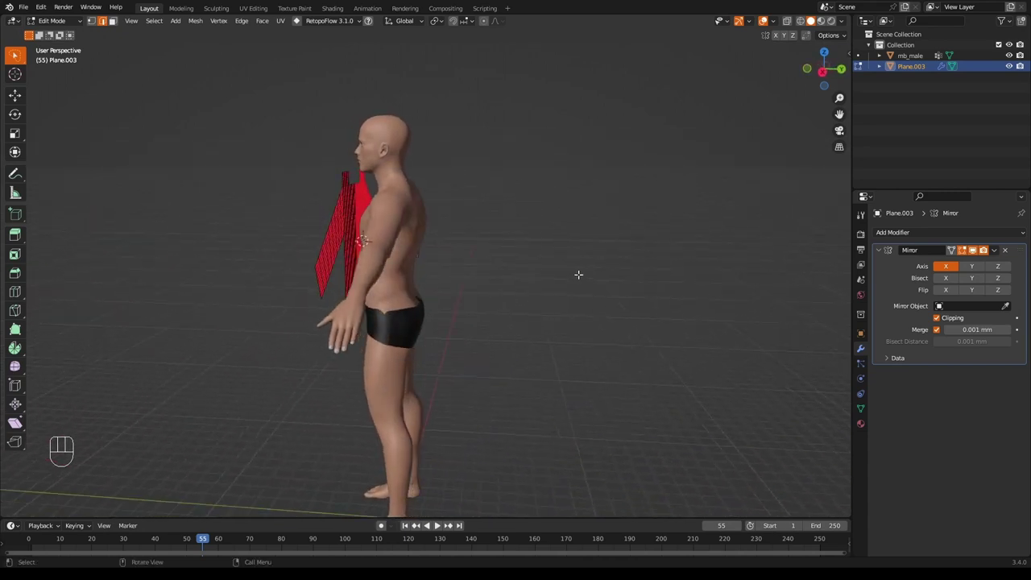
{"action": "key", "text": "a"}
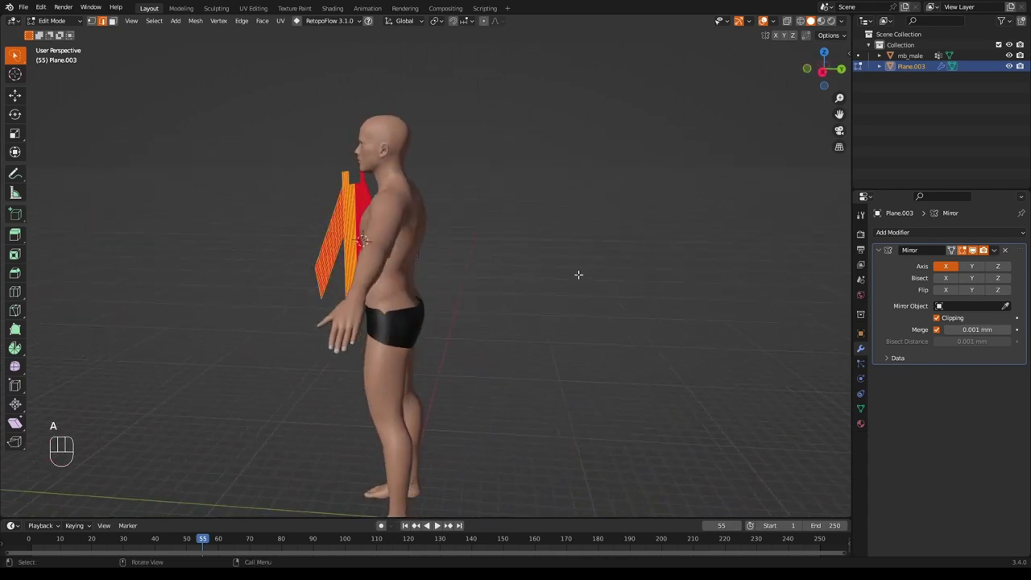
{"action": "key", "text": "e"}
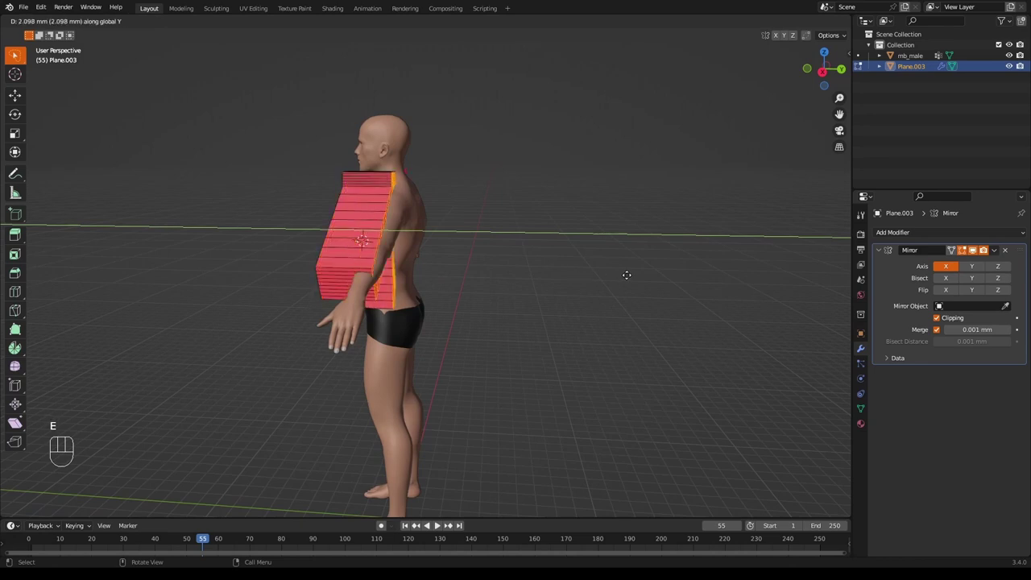
{"action": "left_click", "coordinate": [655, 273]}
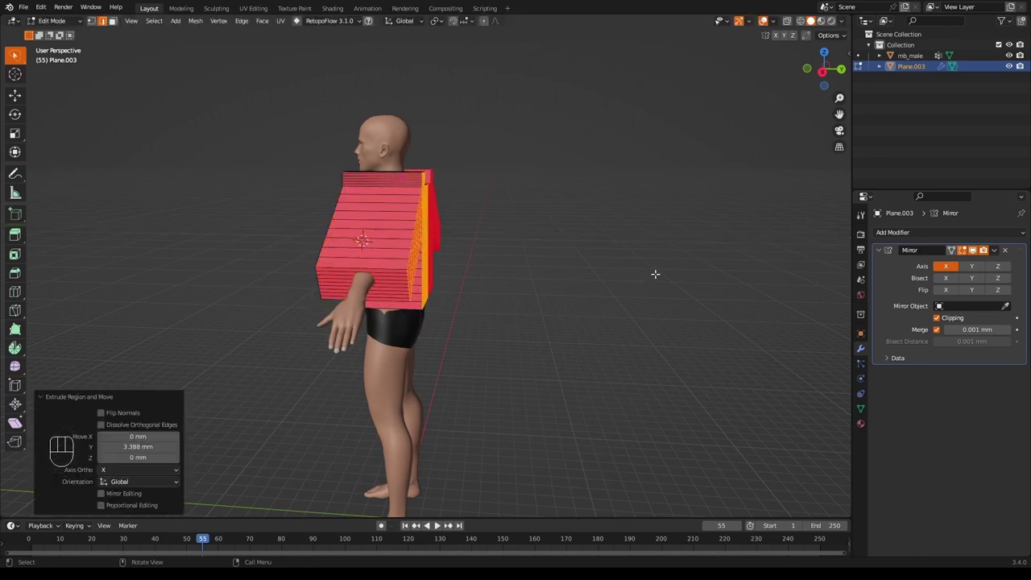
Flip the normals of the entire garment mesh
{"action": "middle_click_drag", "start_coordinate": [596, 290], "coordinate": [657, 314]}
{"action": "key", "text": "a"}
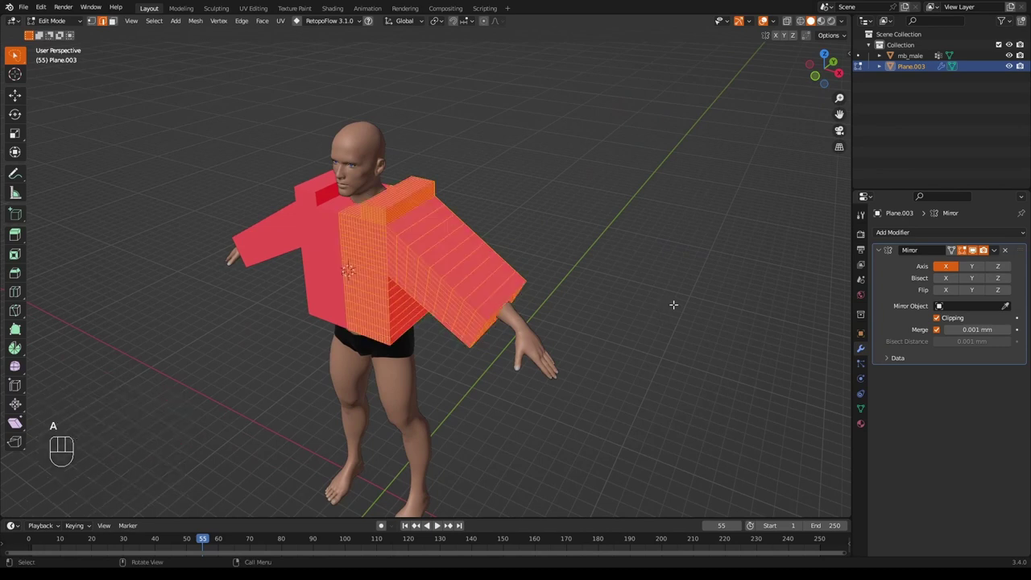
{"action": "left_click", "coordinate": [196, 22]}
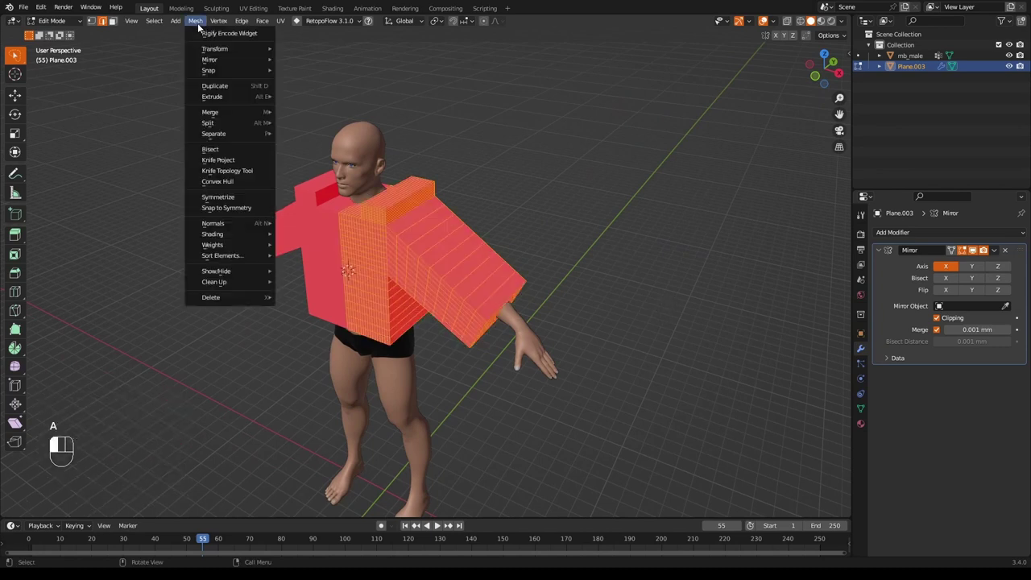
{"action": "mouse_move", "coordinate": [239, 227]}
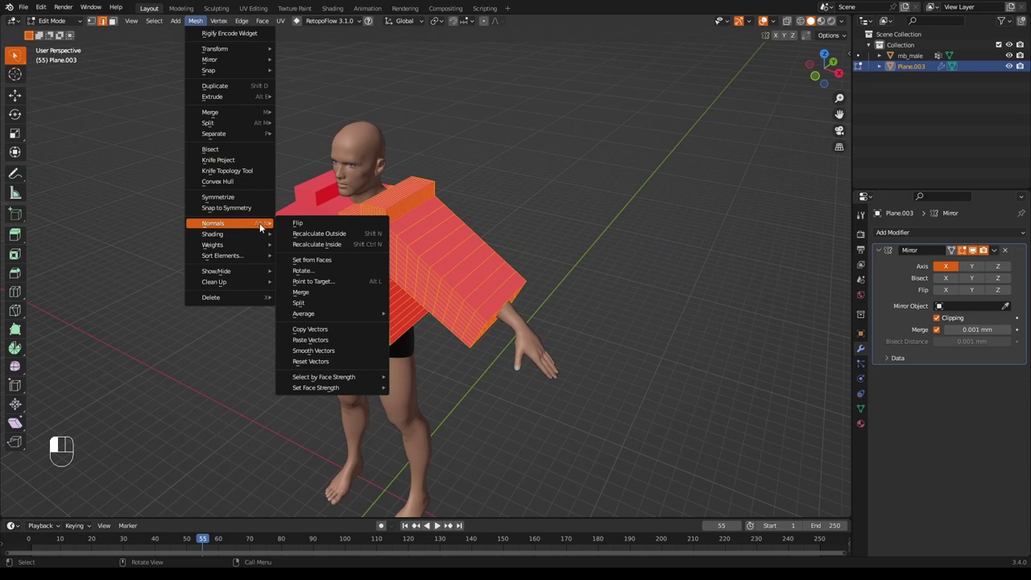
{"action": "left_click", "coordinate": [316, 226]}
{"action": "left_click", "coordinate": [685, 250]}
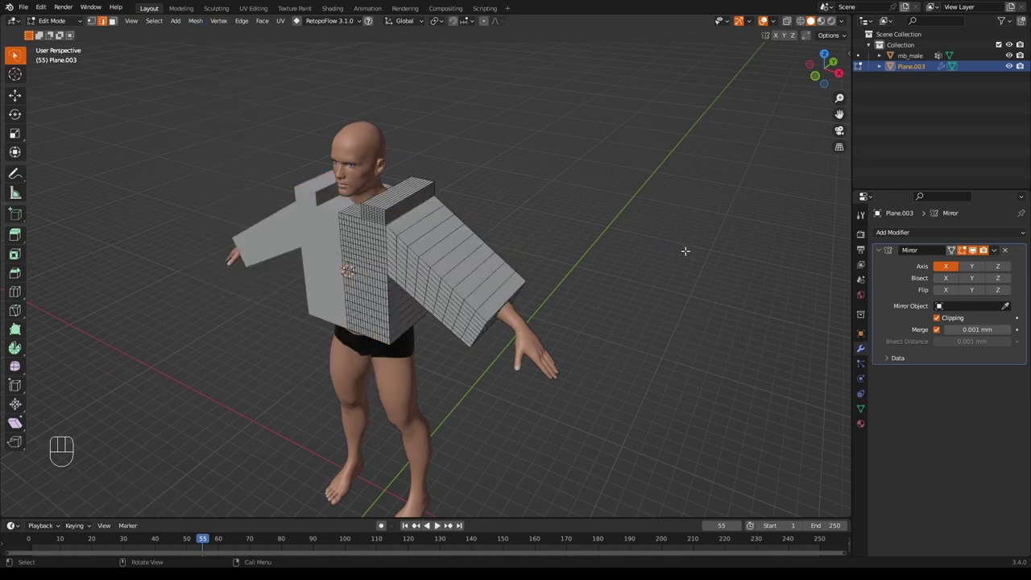
Delete the connecting faces at the neck opening, the shoulder block's outer side, the sleeve end and the bottom hem
{"action": "mouse_move", "coordinate": [685, 249]}
{"action": "middle_mouse_down"}
{"action": "mouse_move", "coordinate": [720, 221]}
{"action": "mouse_move", "coordinate": [681, 260]}
{"action": "mouse_move", "coordinate": [712, 257]}
{"action": "mouse_move", "coordinate": [690, 258]}
{"action": "mouse_move", "coordinate": [700, 219]}
{"action": "mouse_move", "coordinate": [697, 266]}
{"action": "middle_mouse_up"}
{"action": "scroll", "coordinate": [652, 261], "scroll_direction": "up", "scroll_amount": 6}
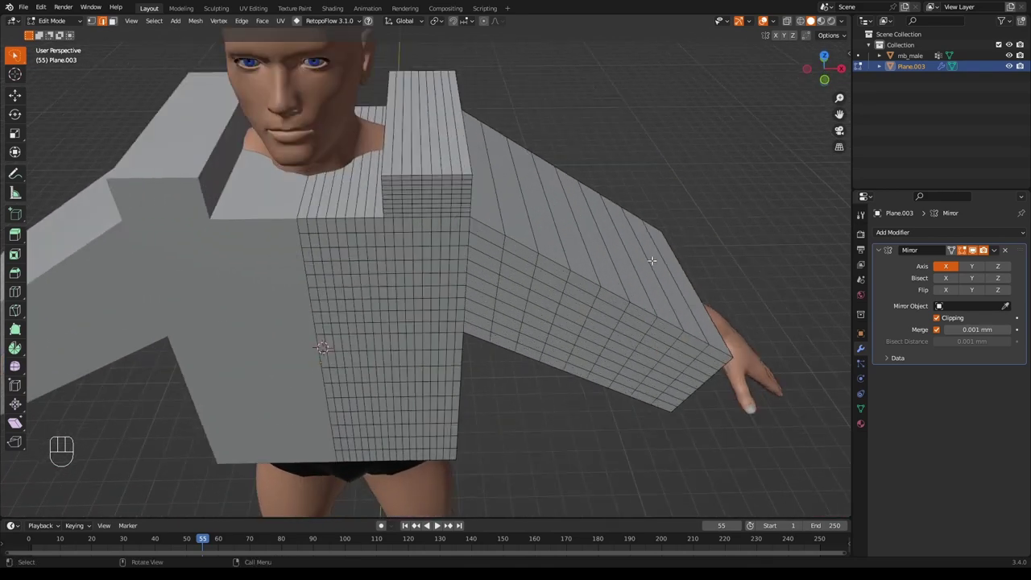
{"action": "middle_click_drag", "start_coordinate": [628, 174], "coordinate": [636, 184]}
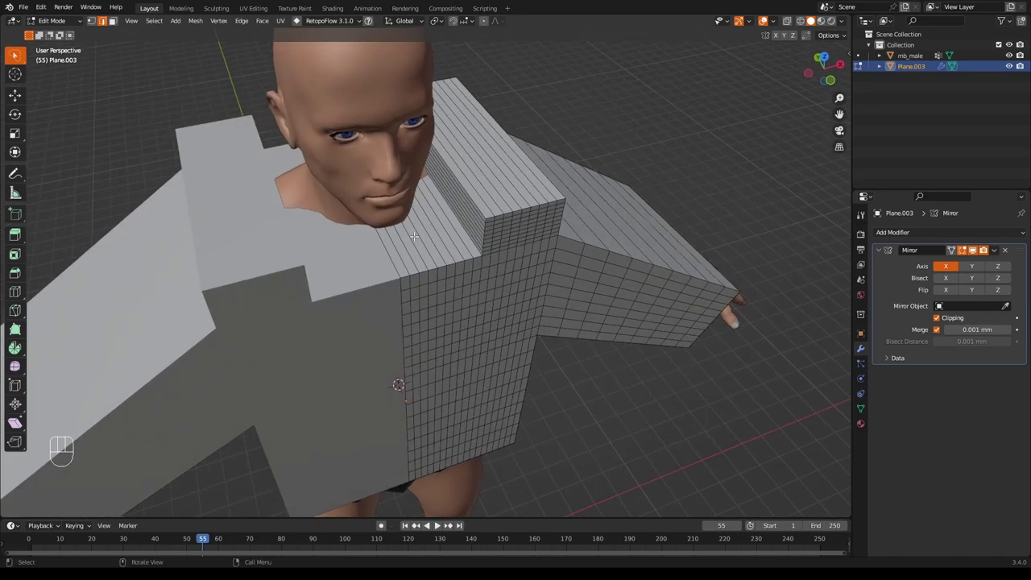
{"action": "key", "text": "3"}
{"action": "left_click", "coordinate": [401, 268]}
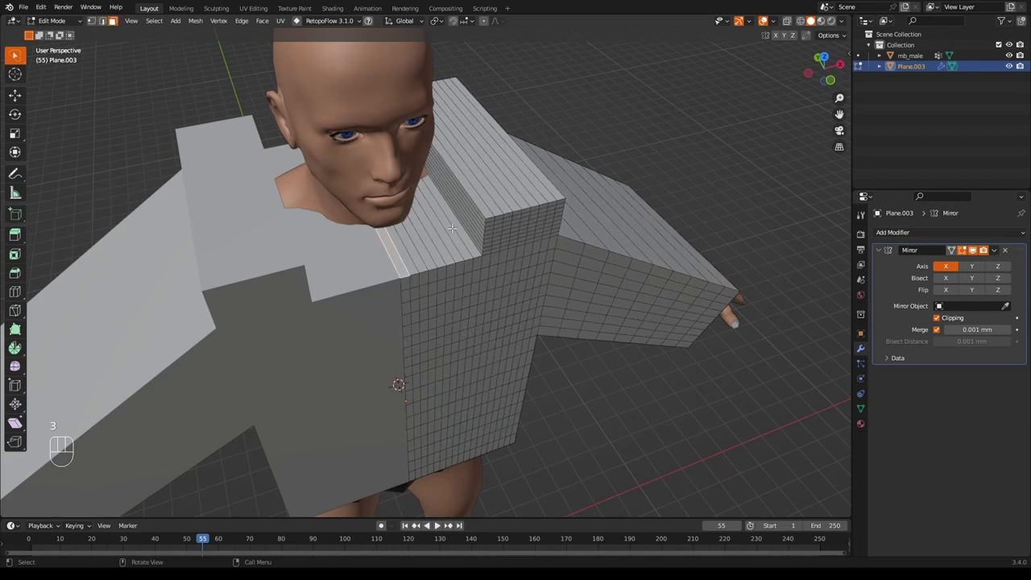
{"action": "left_click", "coordinate": [475, 208], "text": "ctrl"}
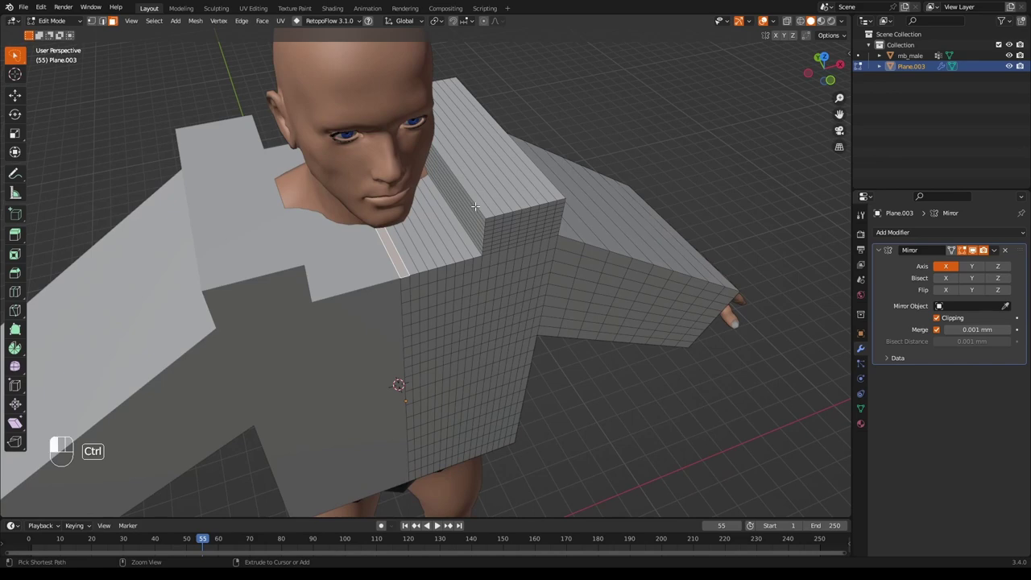
{"action": "middle_click_drag", "start_coordinate": [728, 263], "coordinate": [372, 131]}
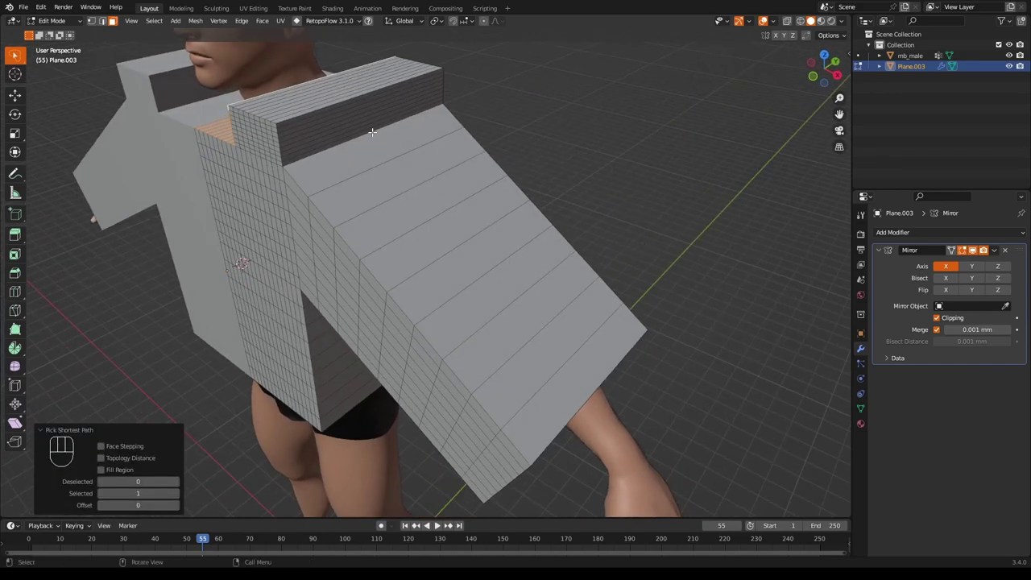
{"action": "left_click", "coordinate": [312, 128], "text": "shift"}
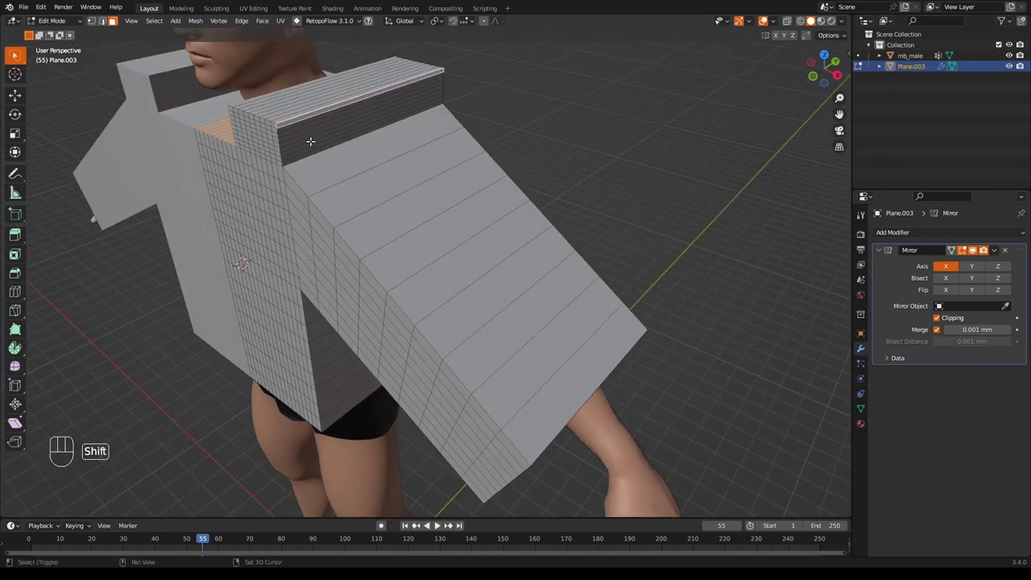
{"action": "left_click", "coordinate": [304, 155], "text": "ctrl+shift"}
{"action": "middle_click_drag", "start_coordinate": [305, 156], "coordinate": [417, 227]}
{"action": "left_click", "coordinate": [417, 227], "text": "shift"}
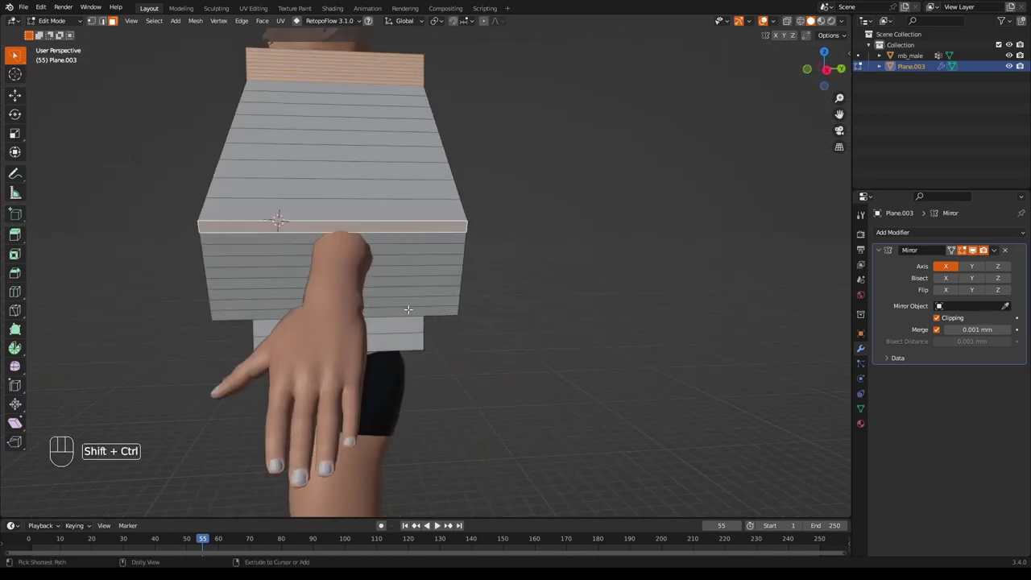
{"action": "left_click", "coordinate": [408, 311], "text": "ctrl+shift"}
{"action": "middle_click_drag", "start_coordinate": [407, 311], "coordinate": [383, 245]}
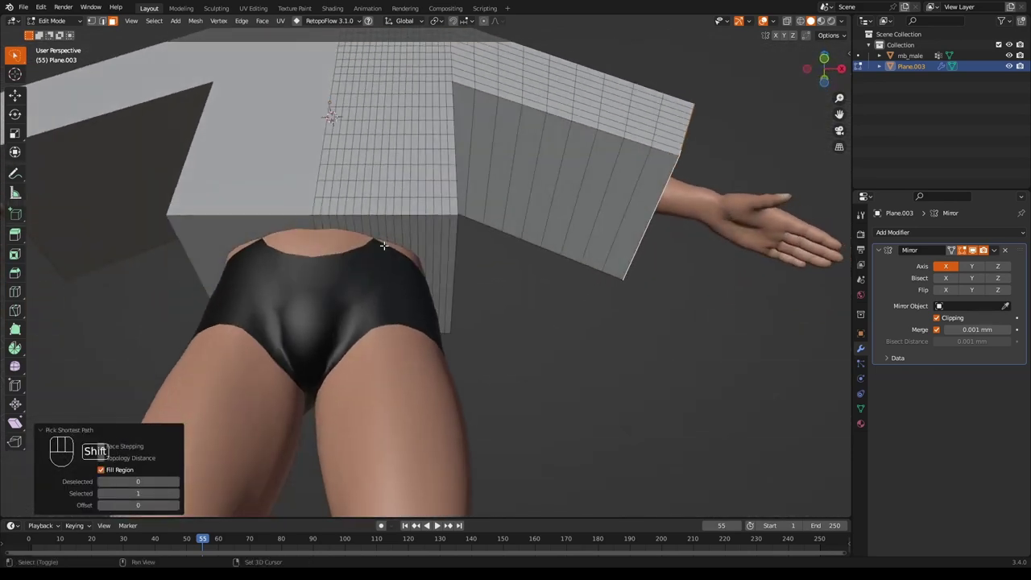
{"action": "left_click", "coordinate": [453, 239], "text": "ctrl+shift"}
{"action": "middle_click_drag", "start_coordinate": [453, 239], "coordinate": [493, 320]}
{"action": "key", "text": "x"}
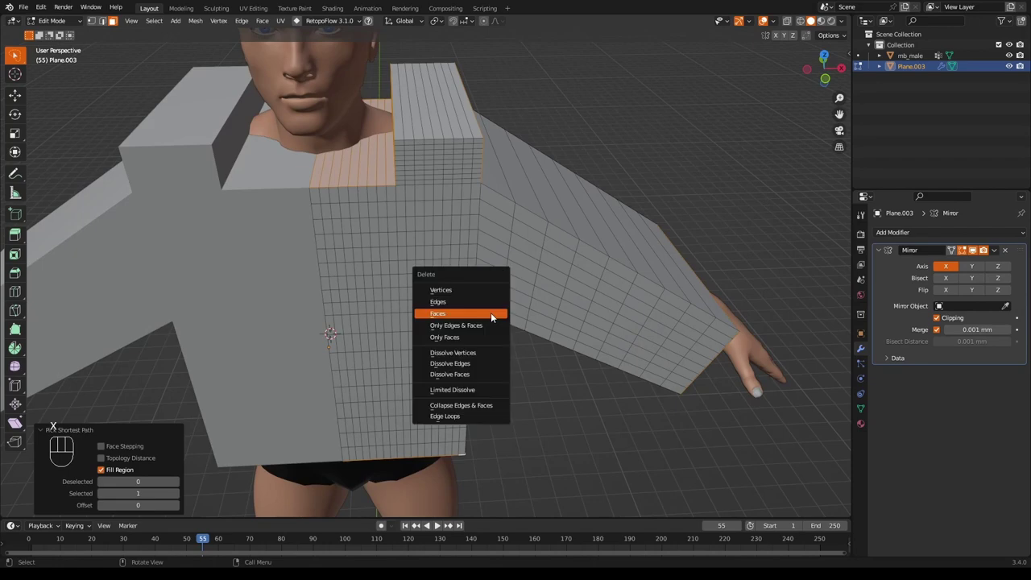
{"action": "left_click", "coordinate": [491, 313]}
Delete only the faces joining front and back along the shoulder, sleeve and body side, keeping their edges as sewing seams
{"action": "middle_click_drag", "start_coordinate": [530, 323], "coordinate": [518, 343]}
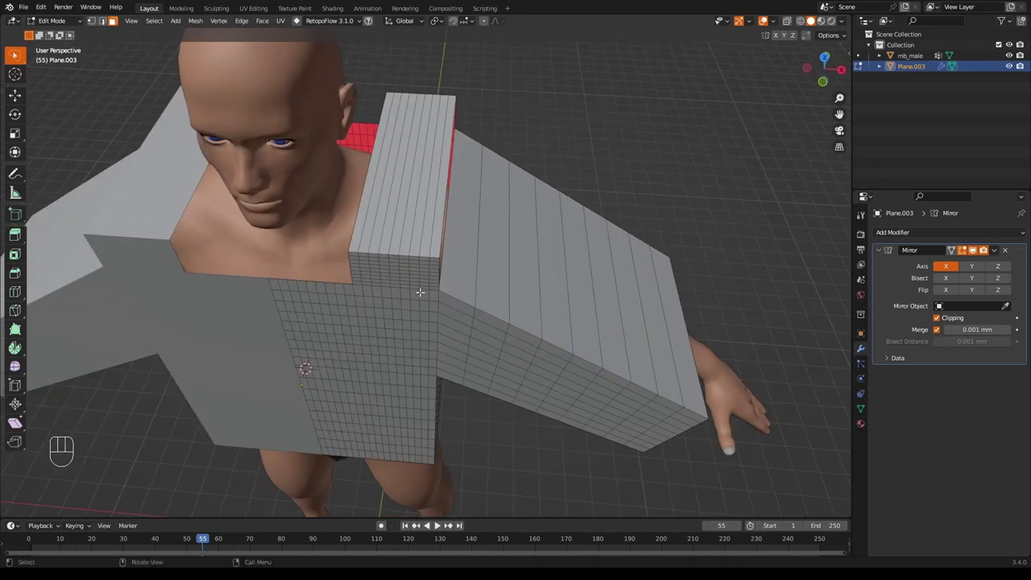
{"action": "left_click", "coordinate": [443, 251], "text": "ctrl+shift"}
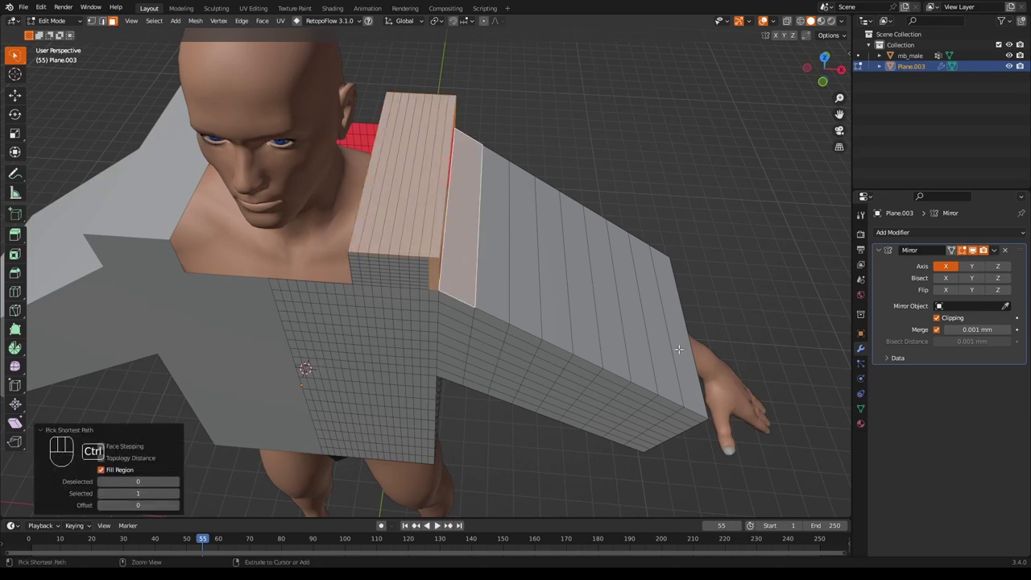
{"action": "middle_click_drag", "start_coordinate": [456, 256], "coordinate": [416, 95]}
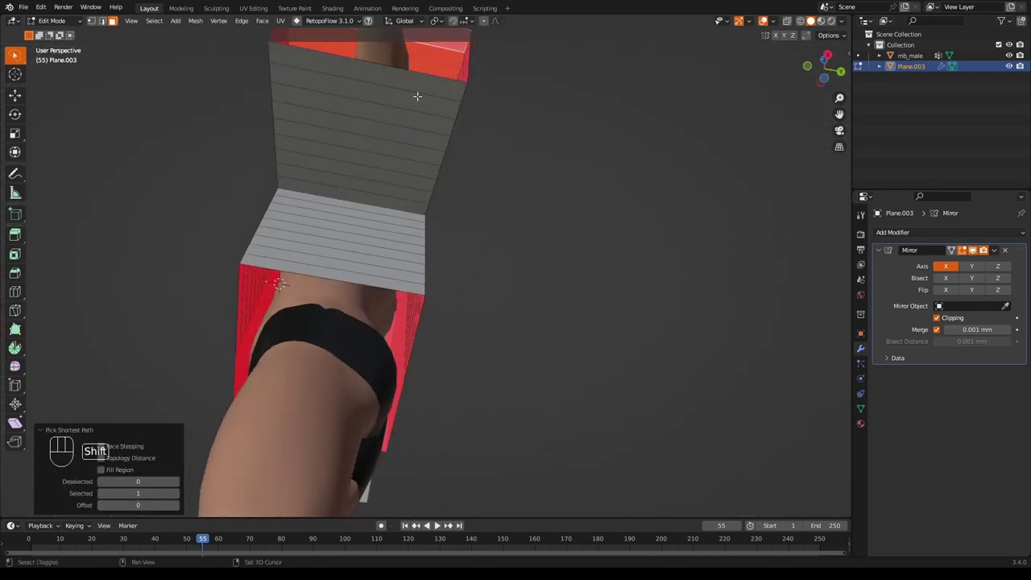
{"action": "left_click", "coordinate": [416, 94], "text": "ctrl+shift"}
{"action": "middle_click_drag", "start_coordinate": [552, 262], "coordinate": [580, 346]}
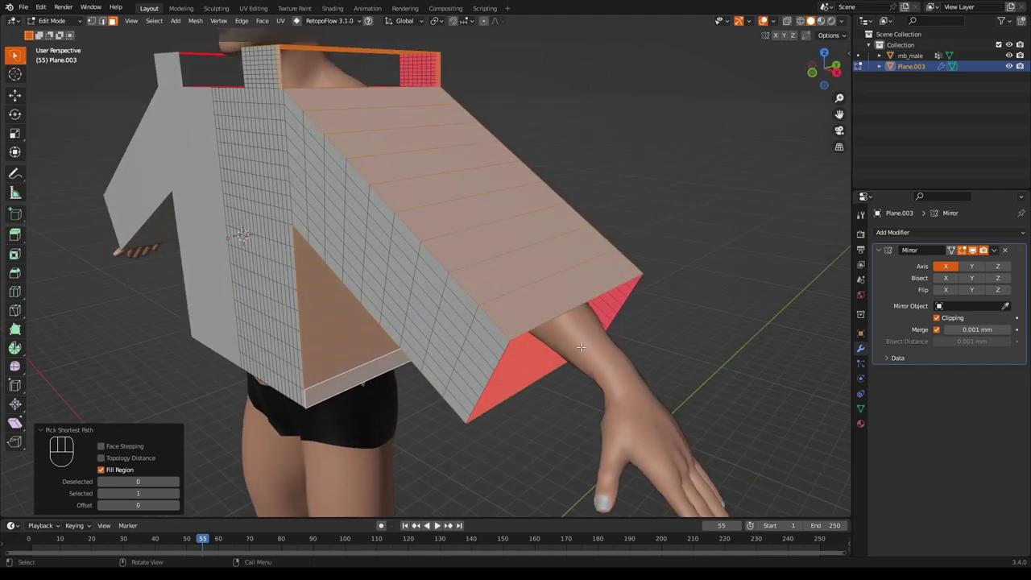
{"action": "key", "text": "x"}
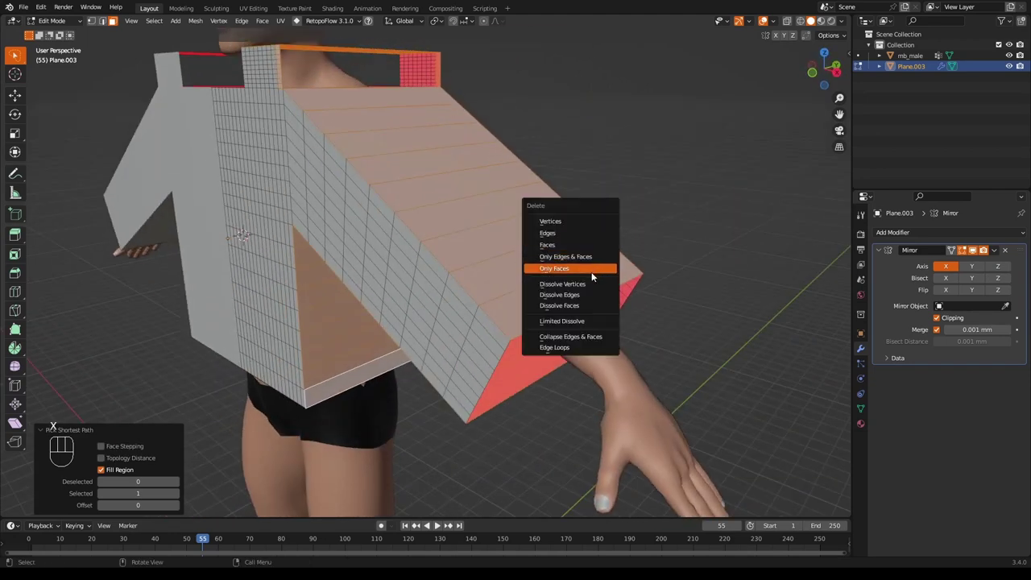
{"action": "left_click", "coordinate": [591, 269]}
{"action": "middle_click_drag", "start_coordinate": [590, 269], "coordinate": [612, 241]}
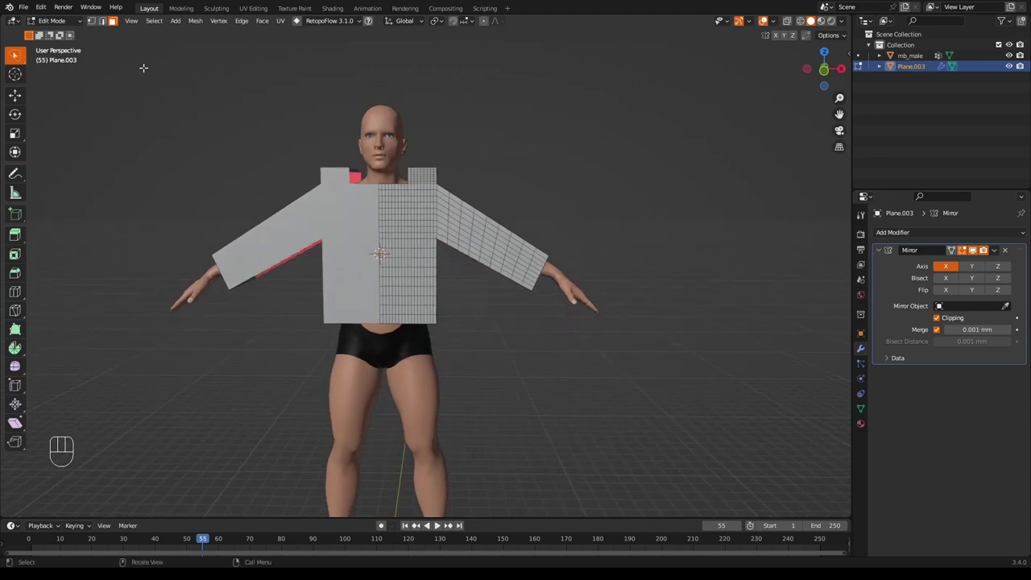
Return to Object Mode and add Collision physics to the mb_male figure
{"action": "key", "text": "Tab"}
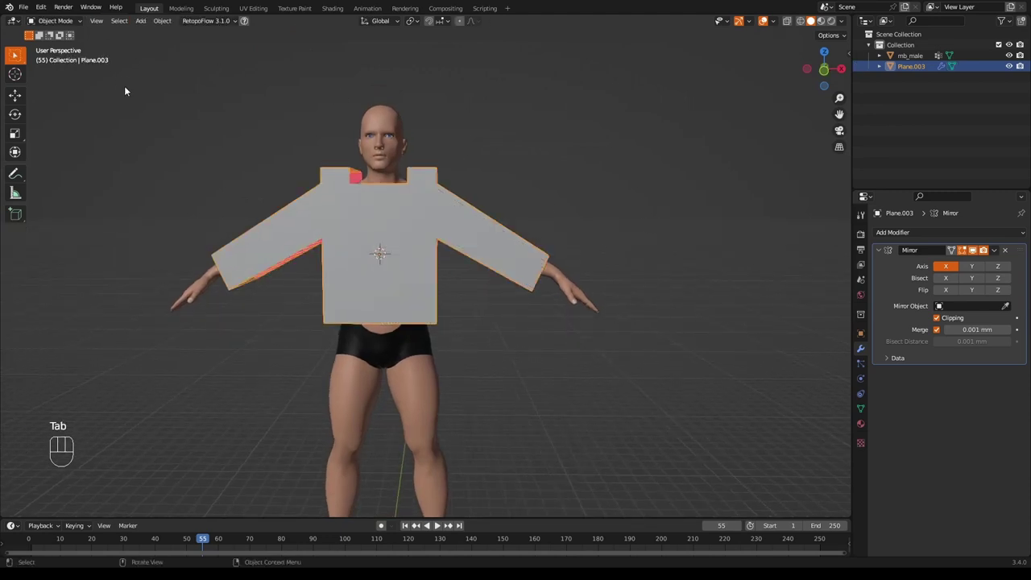
{"action": "left_click", "coordinate": [417, 392]}
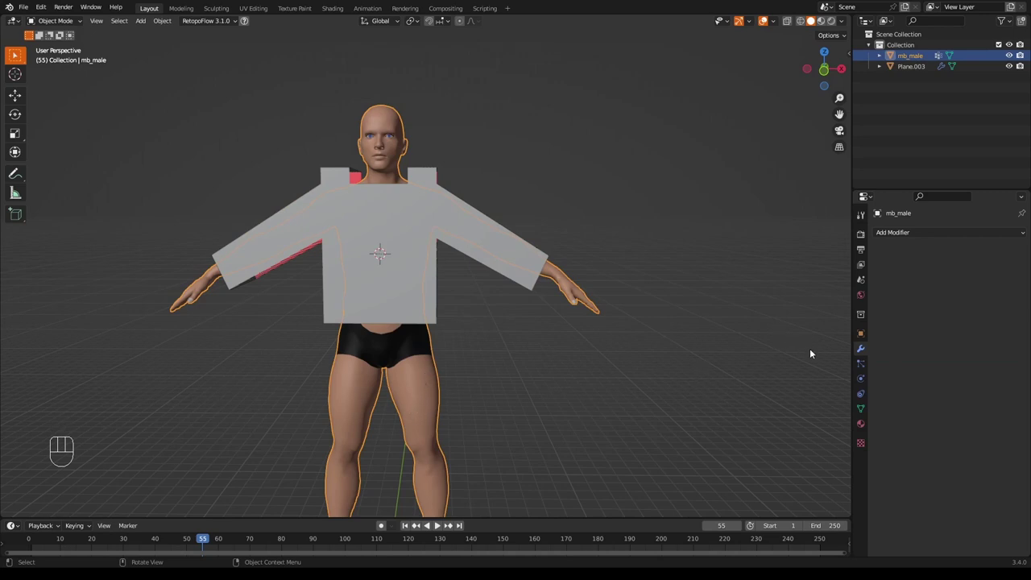
{"action": "left_click", "coordinate": [860, 380]}
{"action": "left_click", "coordinate": [906, 244]}
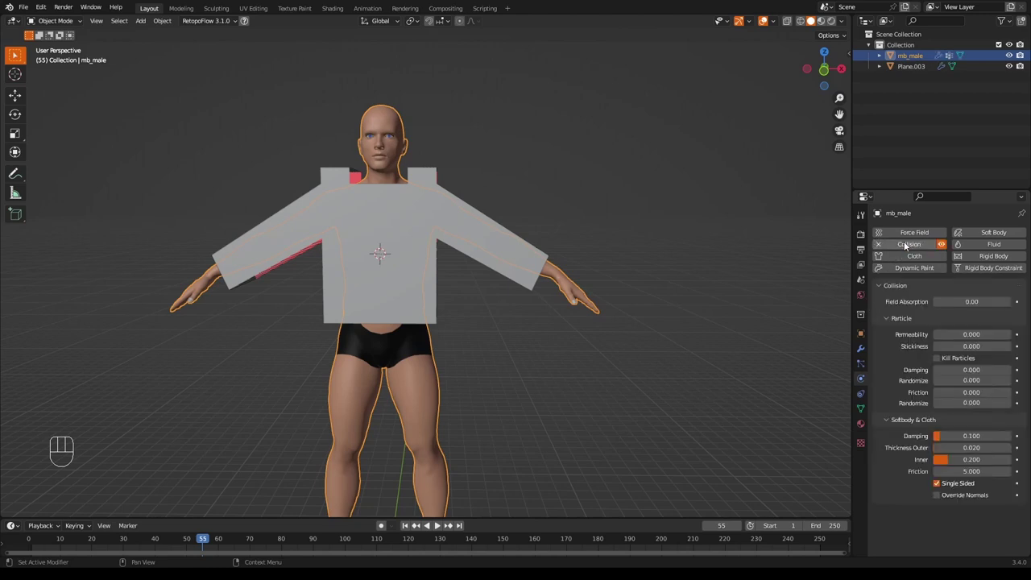
Add Cloth physics to the garment with 7 quality steps and rewind the timeline to frame 1
{"action": "left_click", "coordinate": [400, 231]}
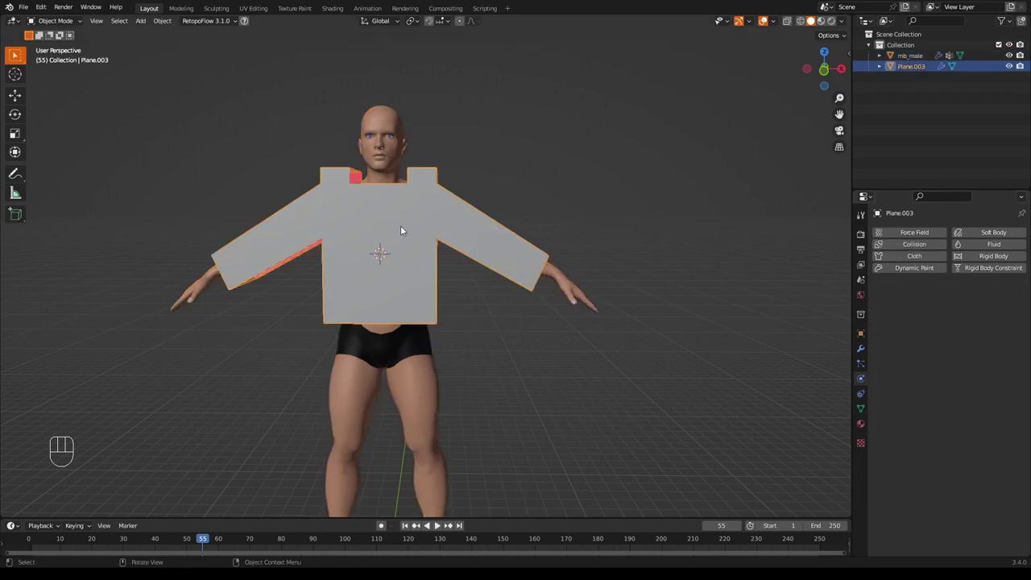
{"action": "left_click", "coordinate": [915, 254]}
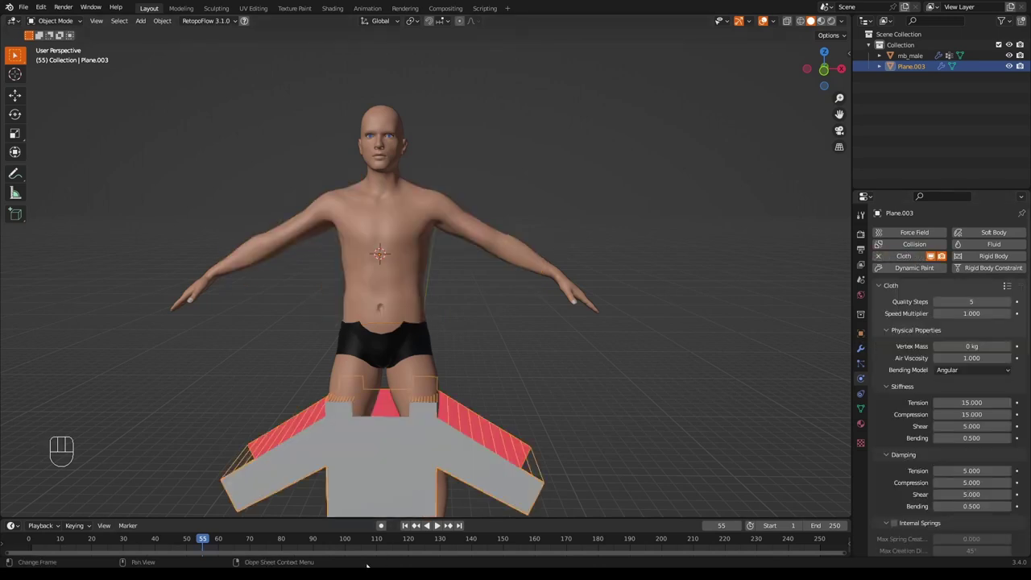
{"action": "left_click", "coordinate": [406, 526]}
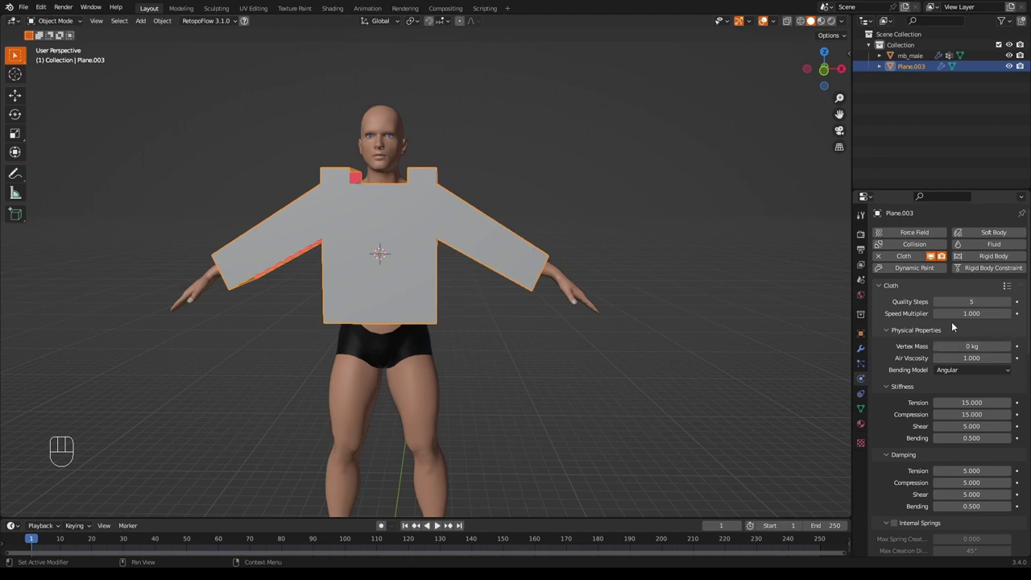
{"action": "left_click", "coordinate": [1008, 302]}
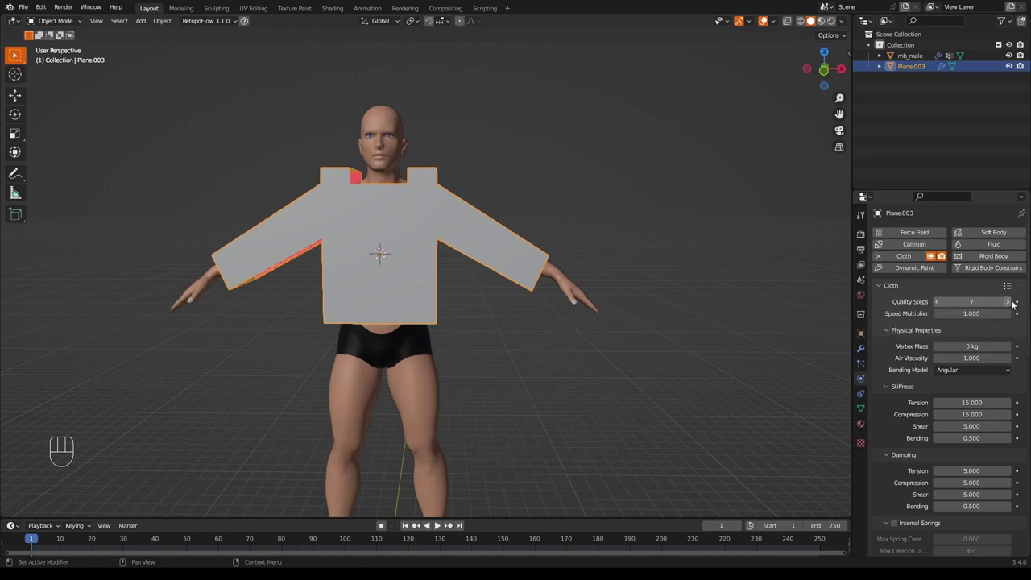
Enable Sewing on the garment's cloth with a max sewing force of 9.7 and turn on Self Collisions
{"action": "scroll", "coordinate": [918, 402], "scroll_direction": "down", "scroll_amount": 6}
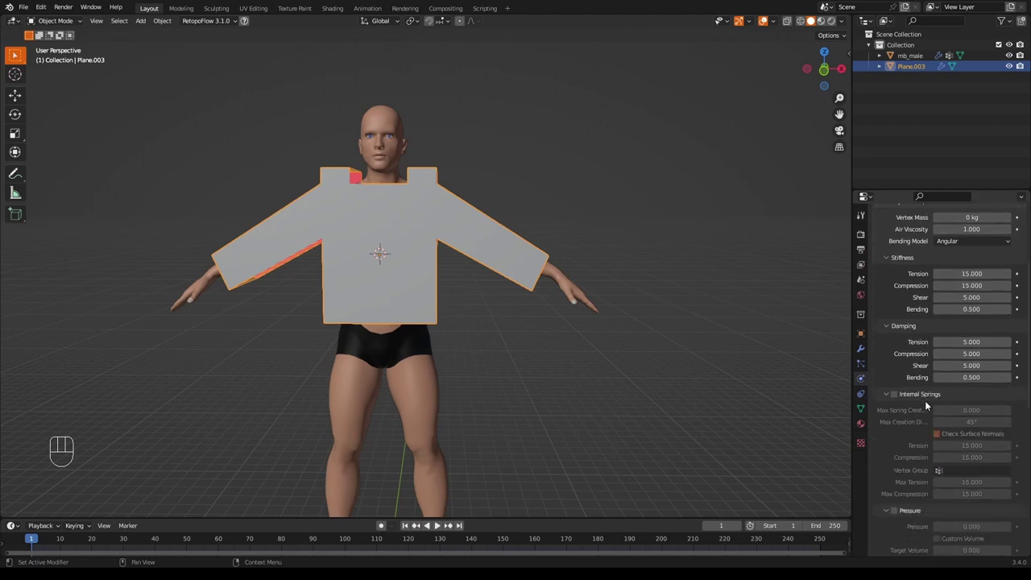
{"action": "scroll", "coordinate": [905, 384], "scroll_direction": "down", "scroll_amount": 6}
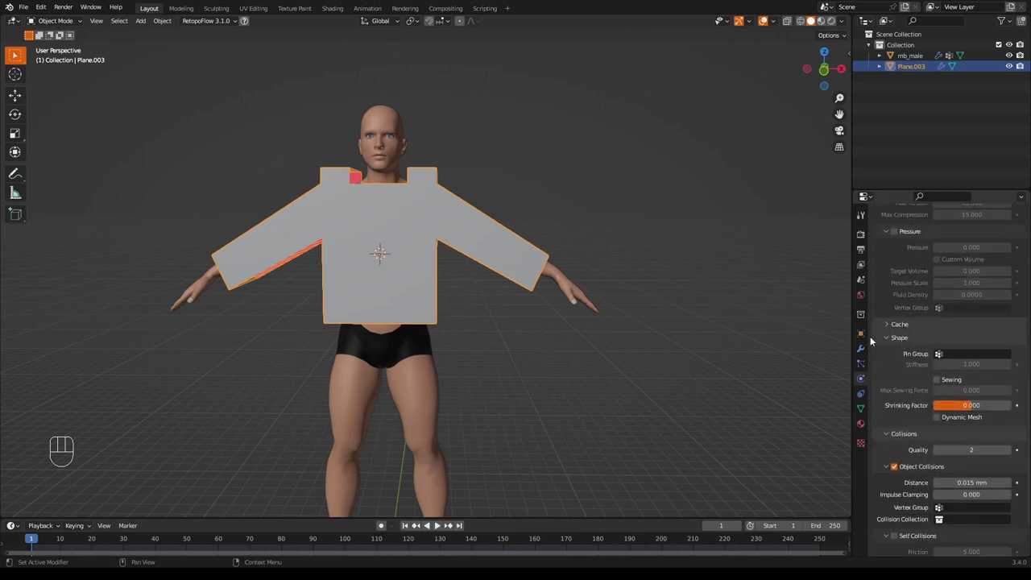
{"action": "left_click", "coordinate": [885, 337]}
{"action": "left_click", "coordinate": [887, 351]}
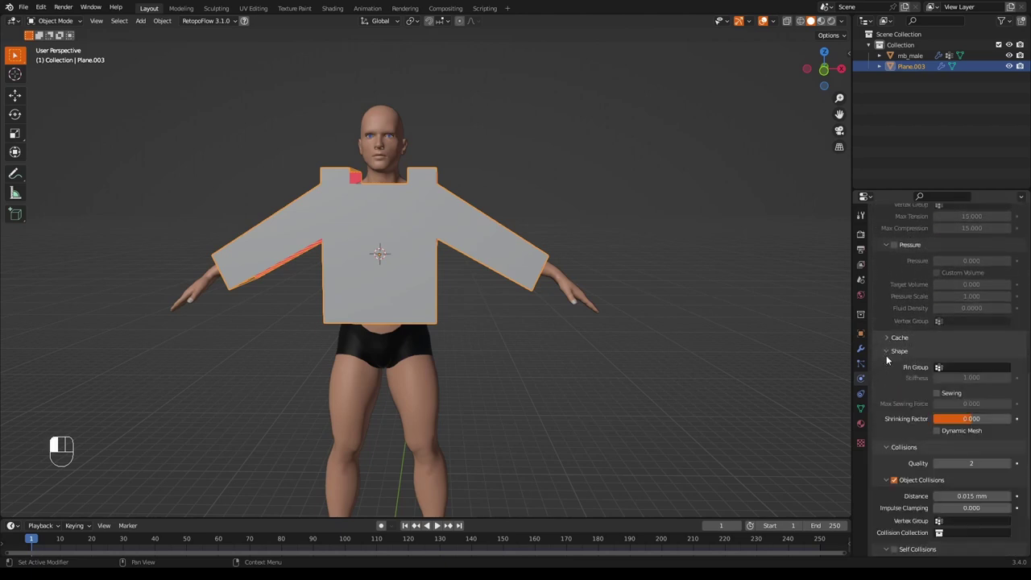
{"action": "left_click", "coordinate": [936, 393]}
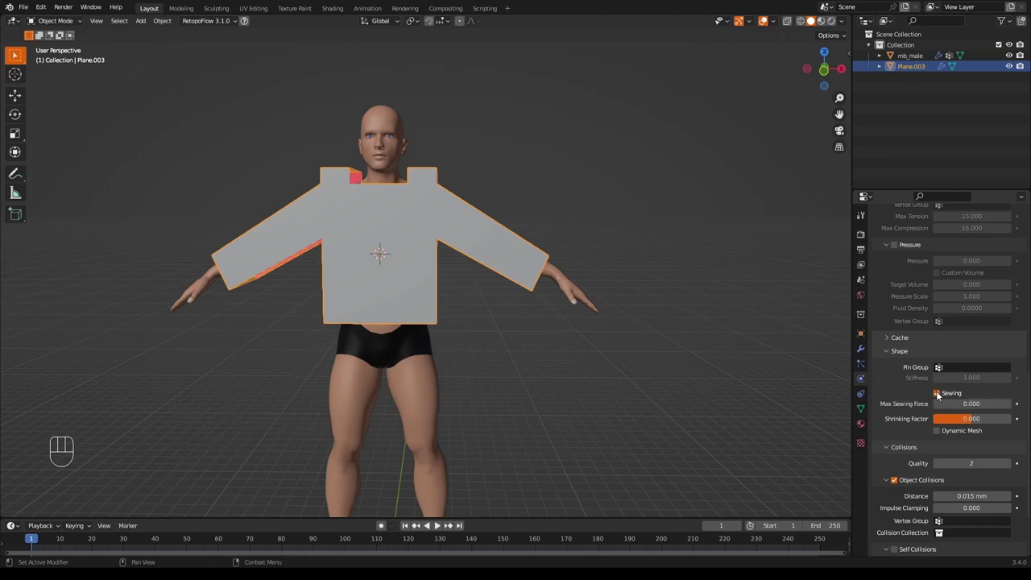
{"action": "left_click_drag", "start_coordinate": [972, 403], "coordinate": [994, 403]}
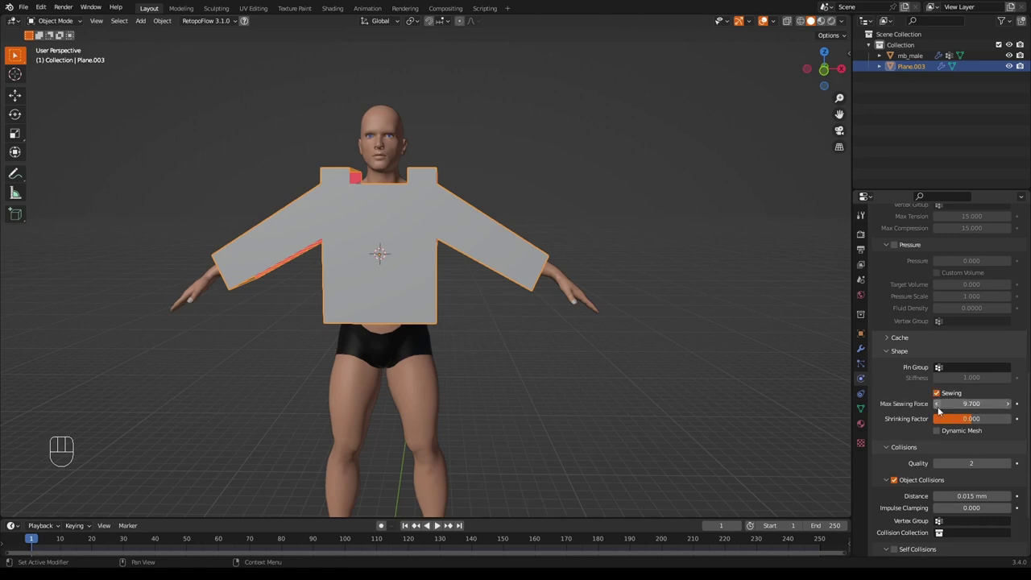
{"action": "scroll", "coordinate": [916, 461], "scroll_direction": "down", "scroll_amount": 2}
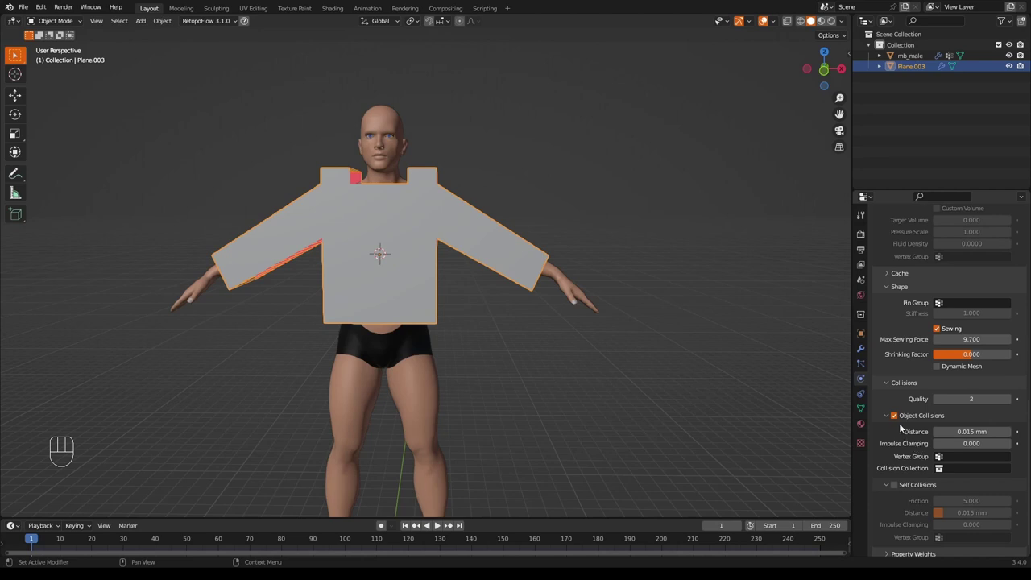
{"action": "left_click", "coordinate": [894, 485]}
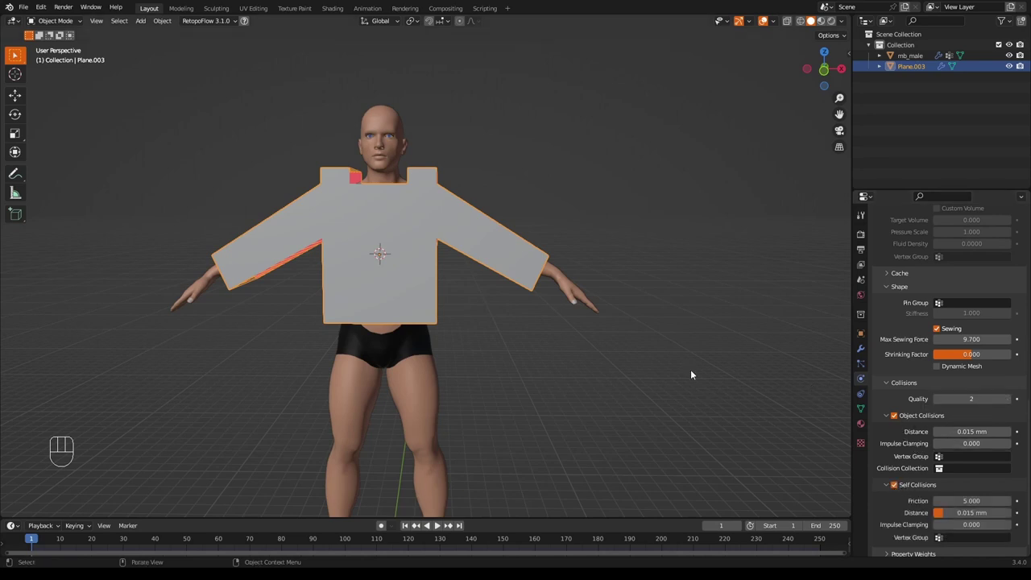
Run the cloth simulation to frame 58, inspect how the garment fits the figure, and rewind to frame 1
{"action": "middle_click_drag", "start_coordinate": [659, 367], "coordinate": [681, 389]}
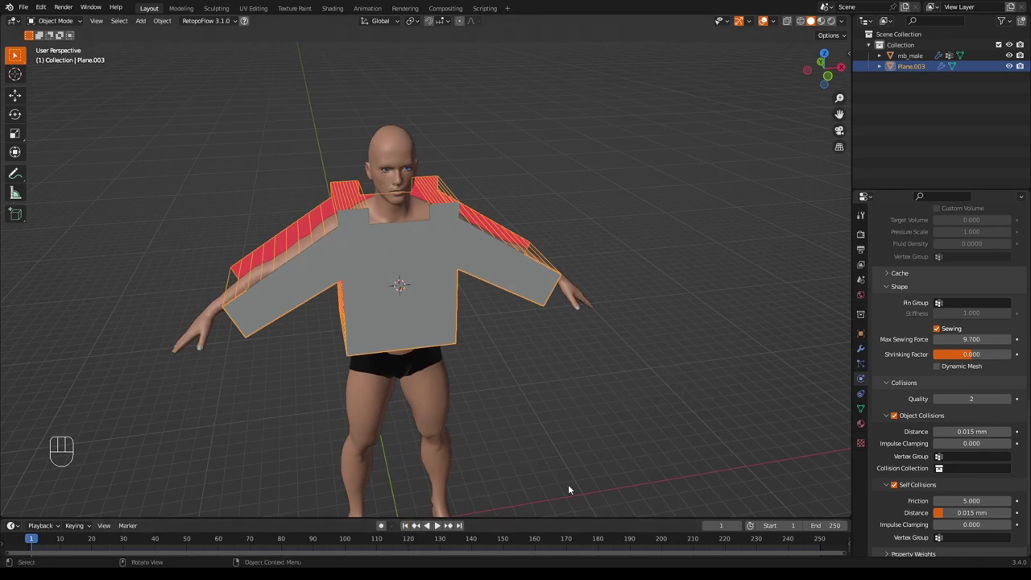
{"action": "middle_click_drag", "start_coordinate": [568, 484], "coordinate": [561, 474]}
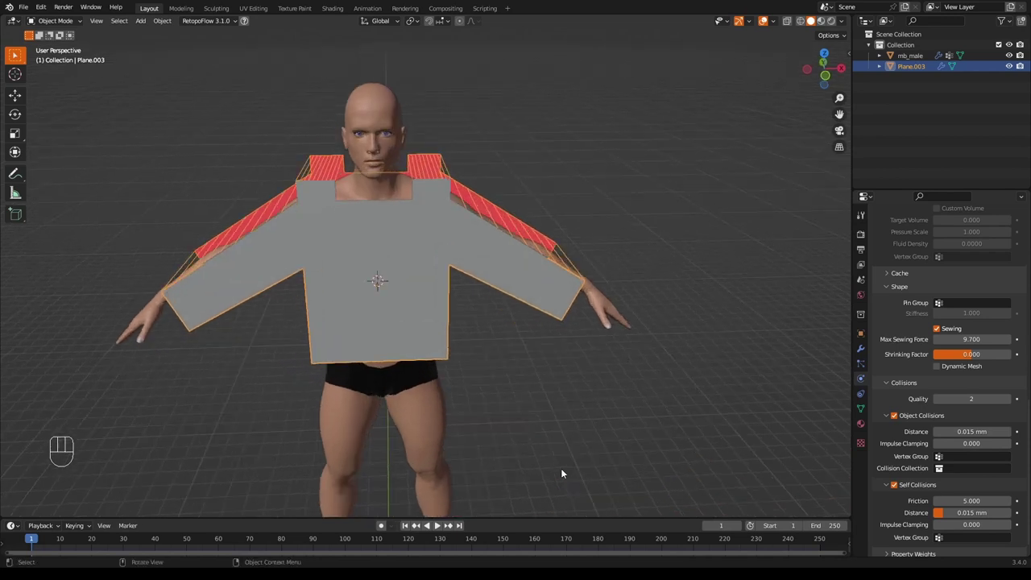
{"action": "left_click", "coordinate": [436, 525]}
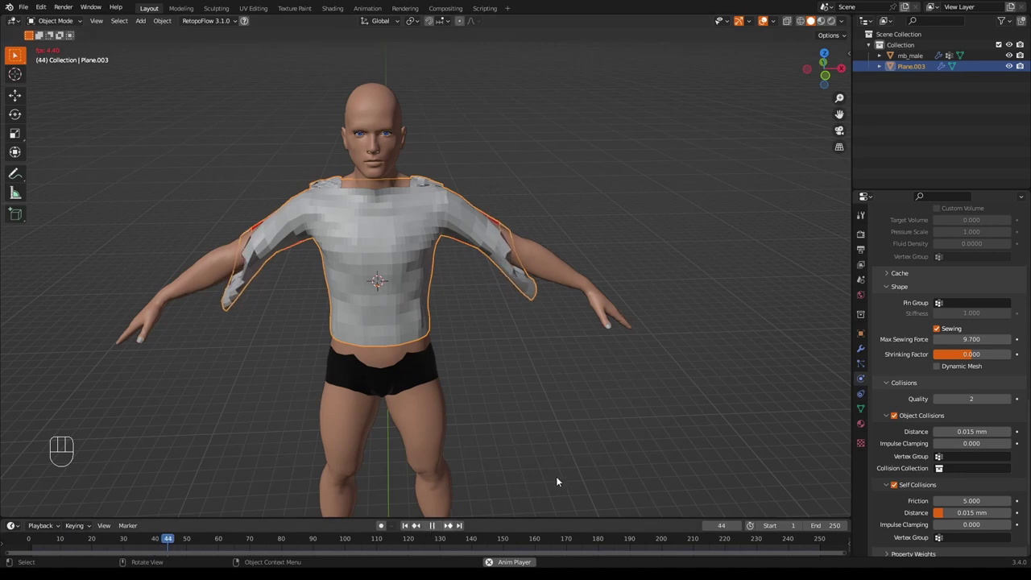
{"action": "left_click", "coordinate": [432, 526]}
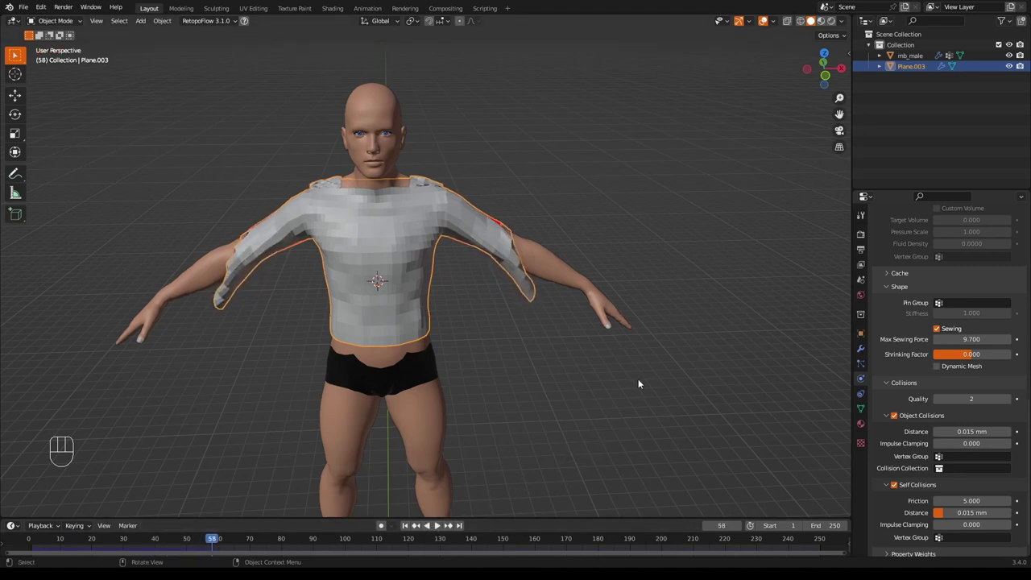
{"action": "middle_click_drag", "start_coordinate": [638, 378], "coordinate": [486, 339]}
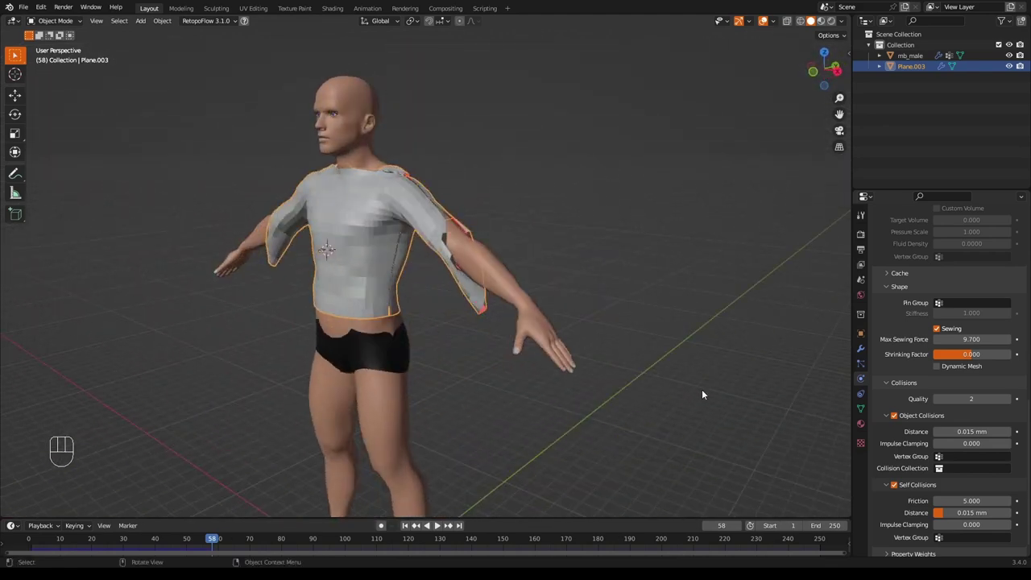
{"action": "mouse_move", "coordinate": [701, 389]}
{"action": "middle_mouse_down"}
{"action": "mouse_move", "coordinate": [666, 371]}
{"action": "mouse_move", "coordinate": [686, 377]}
{"action": "middle_mouse_up"}
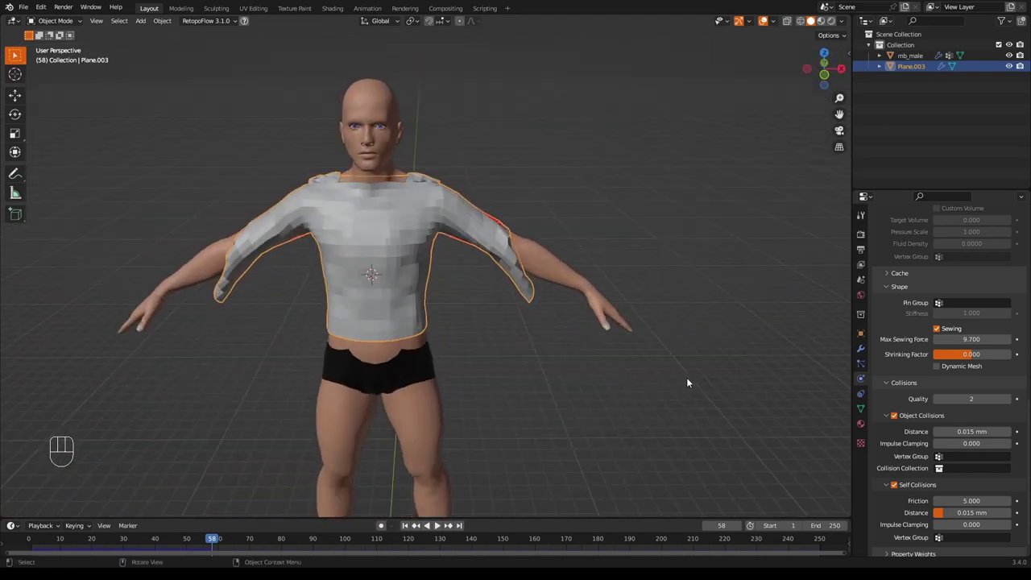
{"action": "left_click", "coordinate": [405, 525]}
Select the vertices along the upper edge of the sleeve on both the front and back garment panels in Edit Mode
{"action": "mouse_move", "coordinate": [618, 434]}
{"action": "middle_mouse_down"}
{"action": "mouse_move", "coordinate": [614, 416]}
{"action": "mouse_move", "coordinate": [601, 427]}
{"action": "middle_mouse_up"}
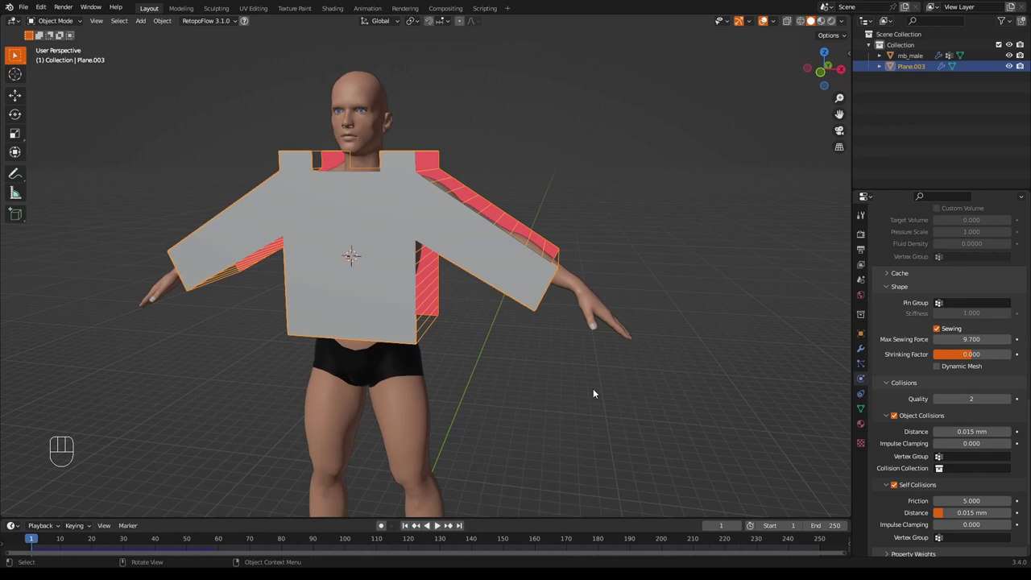
{"action": "key", "text": "Tab"}
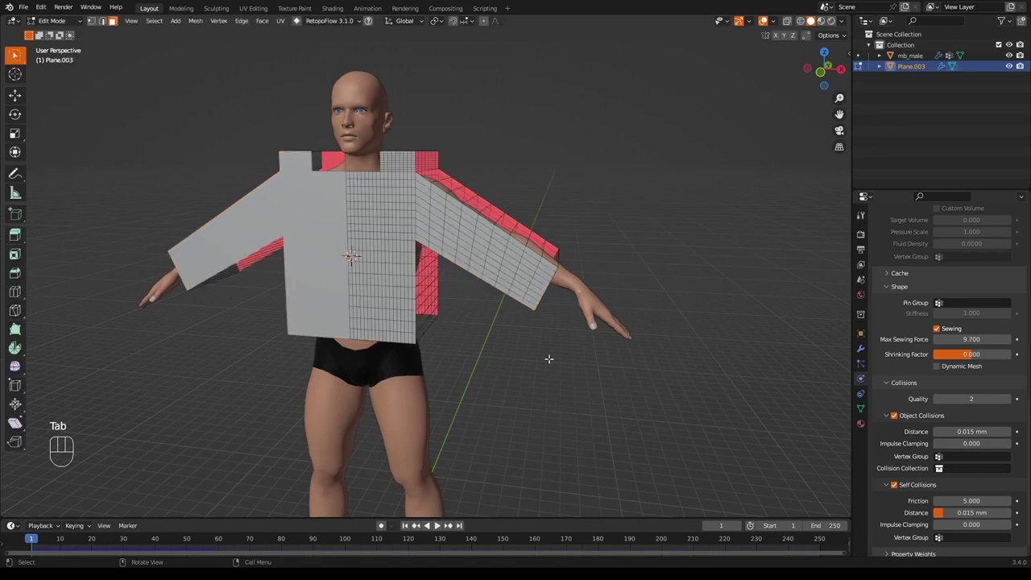
{"action": "key", "text": "1"}
{"action": "mouse_move", "coordinate": [558, 353]}
{"action": "middle_mouse_down"}
{"action": "mouse_move", "coordinate": [543, 336]}
{"action": "mouse_move", "coordinate": [486, 327]}
{"action": "mouse_move", "coordinate": [566, 357]}
{"action": "mouse_move", "coordinate": [566, 344]}
{"action": "middle_mouse_up"}
{"action": "middle_click_drag", "start_coordinate": [619, 214], "coordinate": [614, 223]}
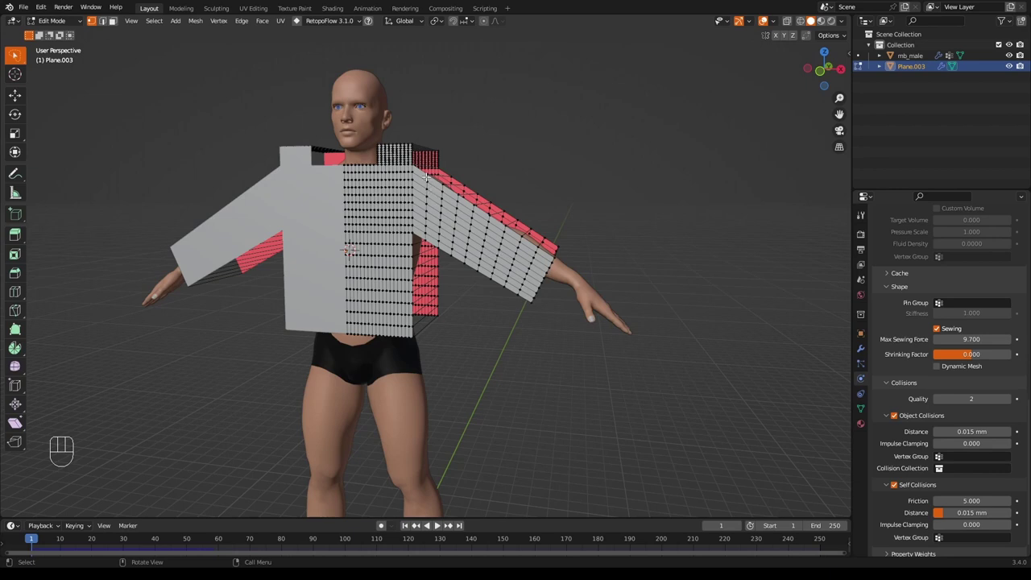
{"action": "left_click", "coordinate": [557, 253], "text": "ctrl"}
{"action": "left_click", "coordinate": [564, 245], "text": "ctrl"}
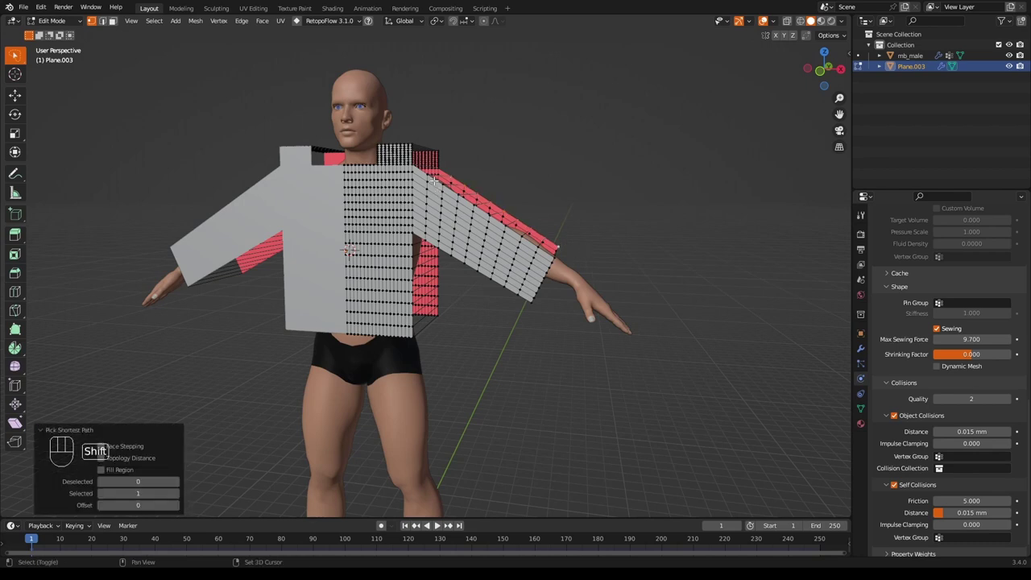
{"action": "left_click", "coordinate": [553, 258], "text": "ctrl+shift"}
{"action": "middle_click_drag", "start_coordinate": [610, 281], "coordinate": [639, 291]}
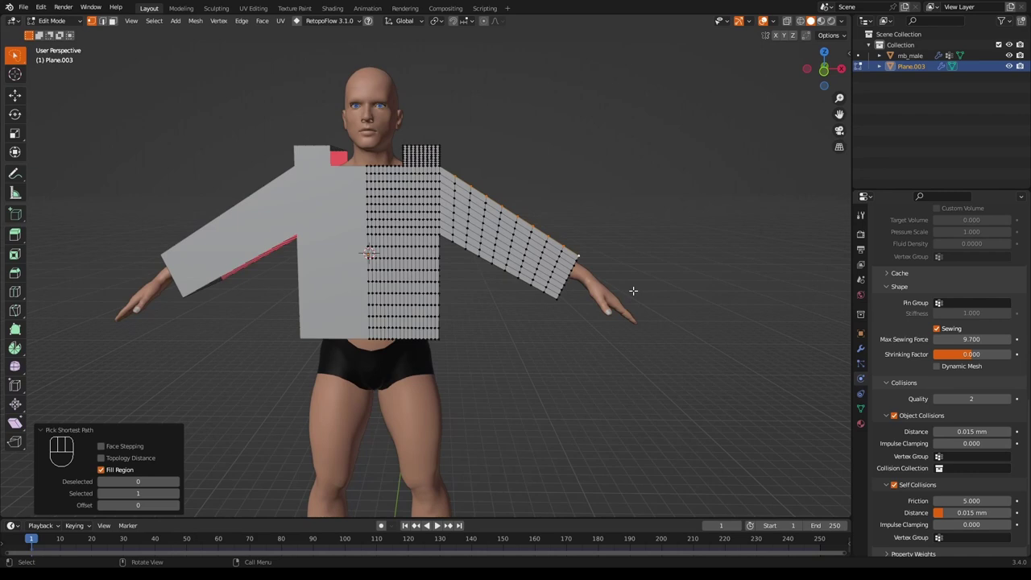
Raise the selected upper sleeve edges about 0.47 mm along Z using connected-only proportional editing with smooth falloff and a size of about 1.46
{"action": "left_click", "coordinate": [484, 21]}
{"action": "left_click", "coordinate": [496, 22]}
{"action": "key", "text": "g"}
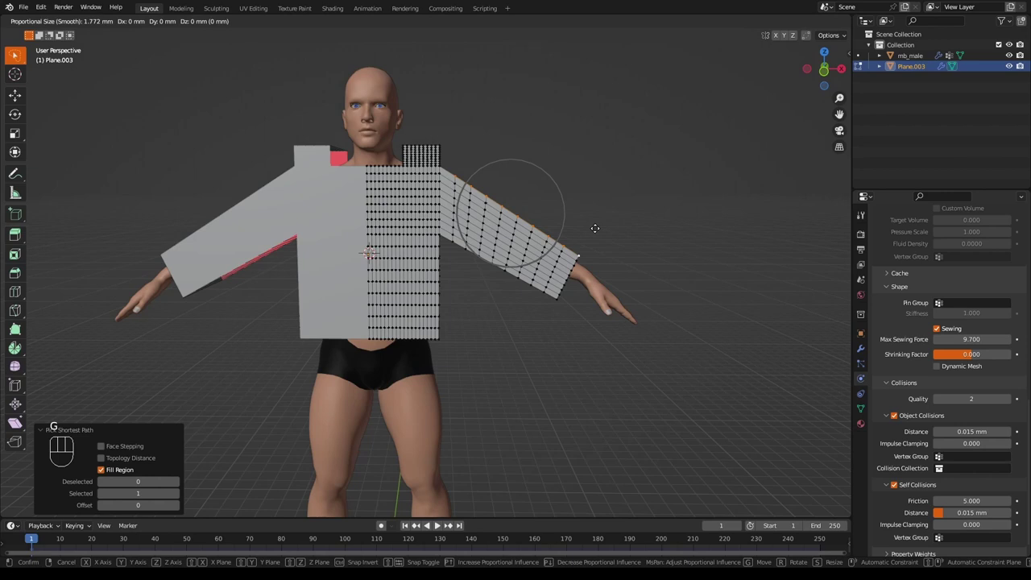
{"action": "key", "text": "z"}
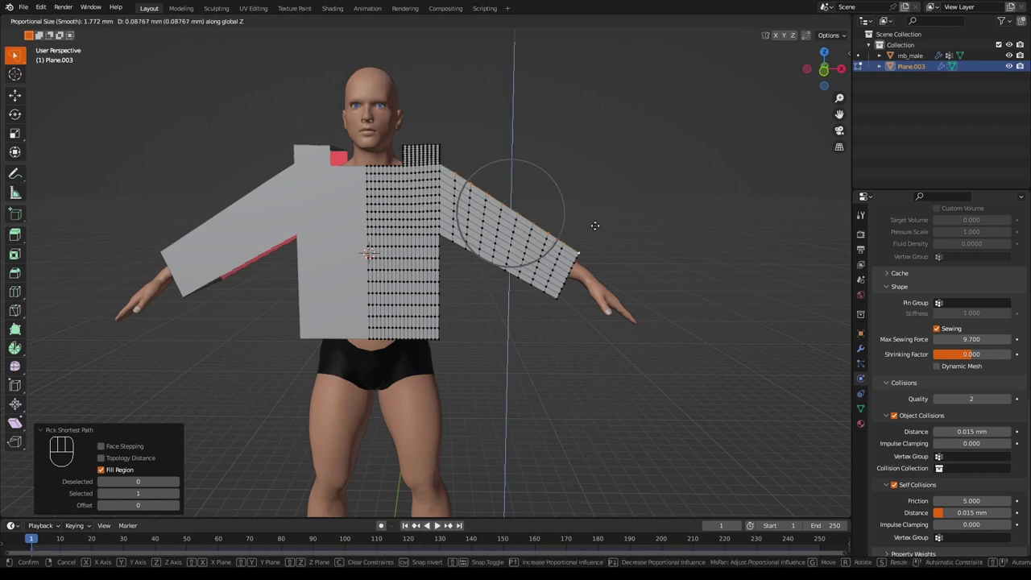
{"action": "scroll", "coordinate": [595, 226], "scroll_direction": "down", "scroll_amount": 2}
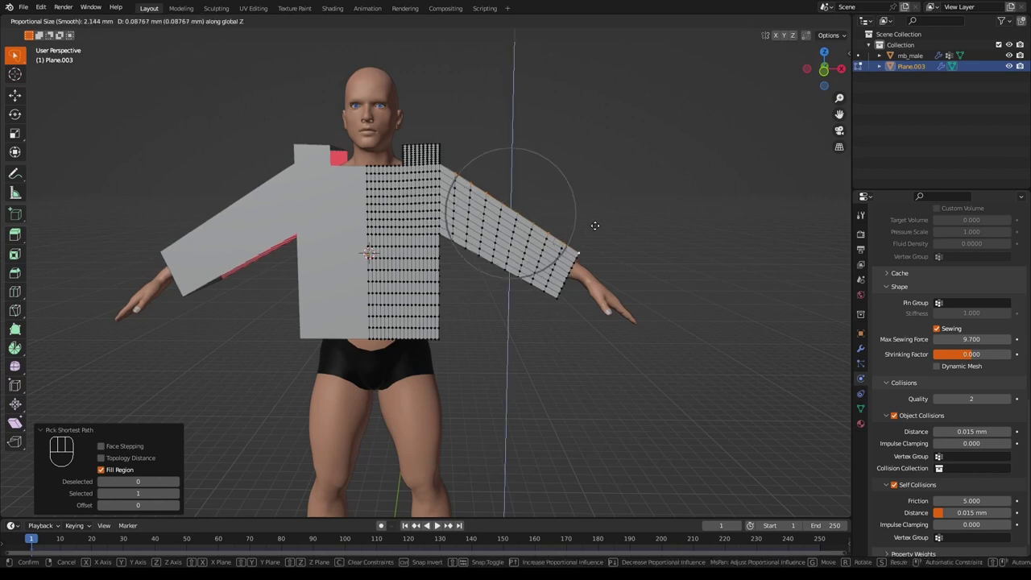
{"action": "scroll", "coordinate": [594, 225], "scroll_direction": "up", "scroll_amount": 4}
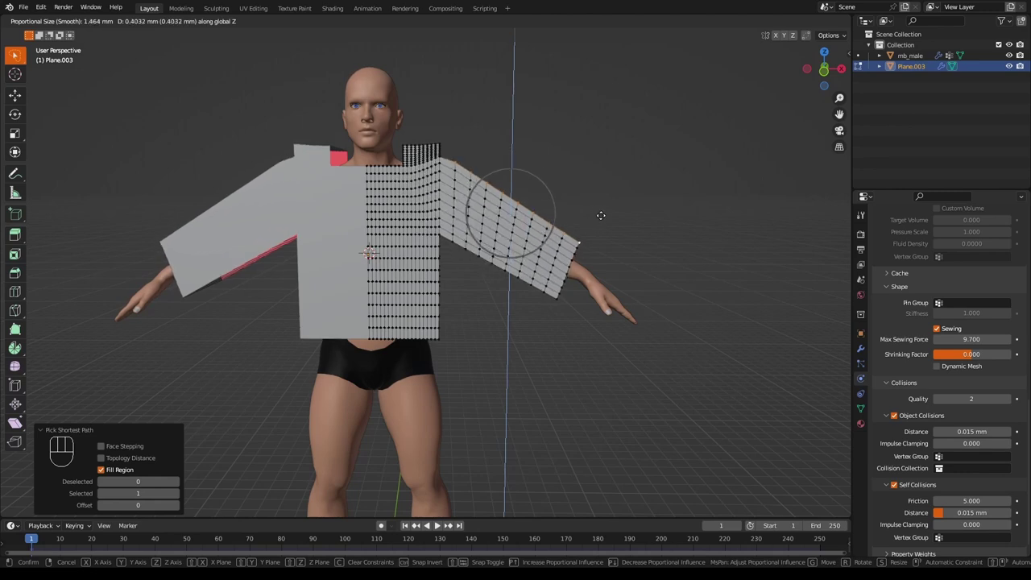
{"action": "left_click", "coordinate": [601, 214]}
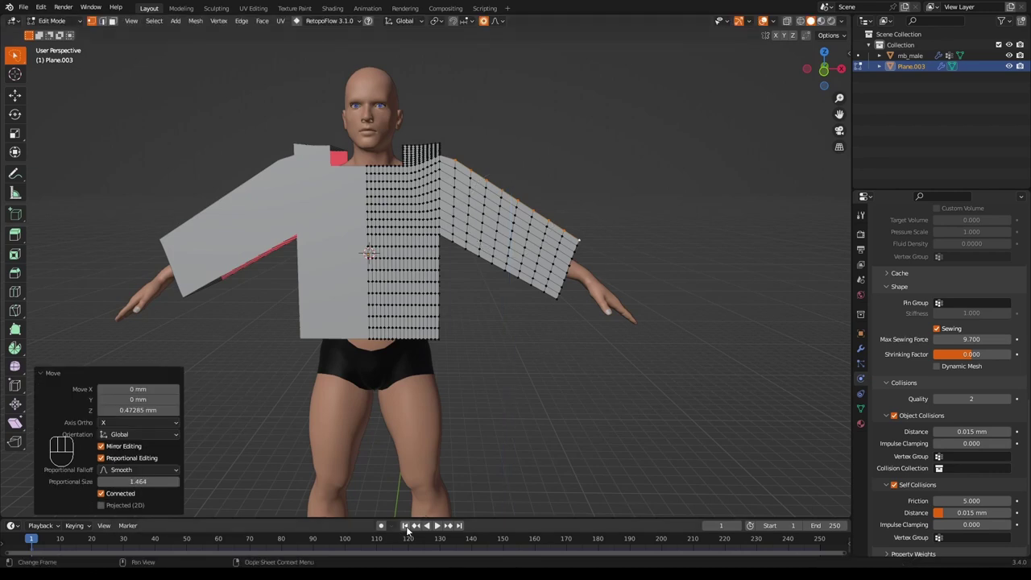
Run the cloth simulation in Object Mode to frame 41, inspect the fit of the widened sleeves, and rewind to frame 1
{"action": "key", "text": "Tab"}
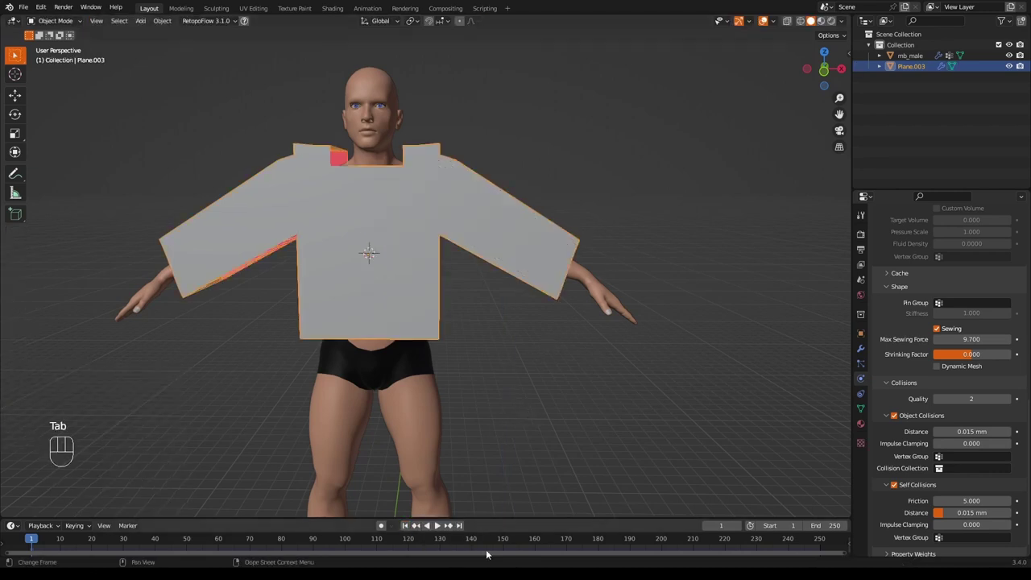
{"action": "left_click", "coordinate": [436, 525]}
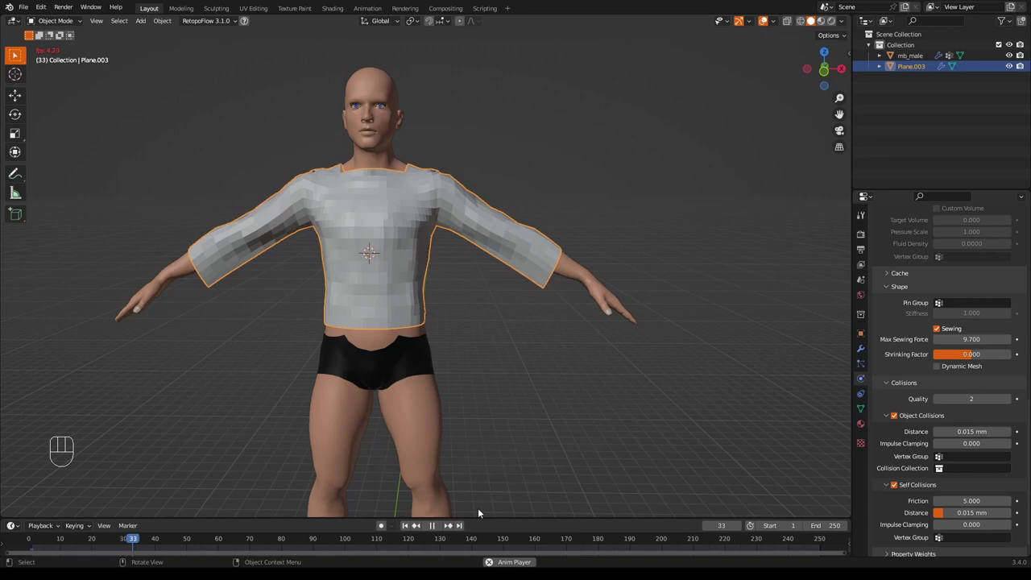
{"action": "left_click", "coordinate": [432, 526]}
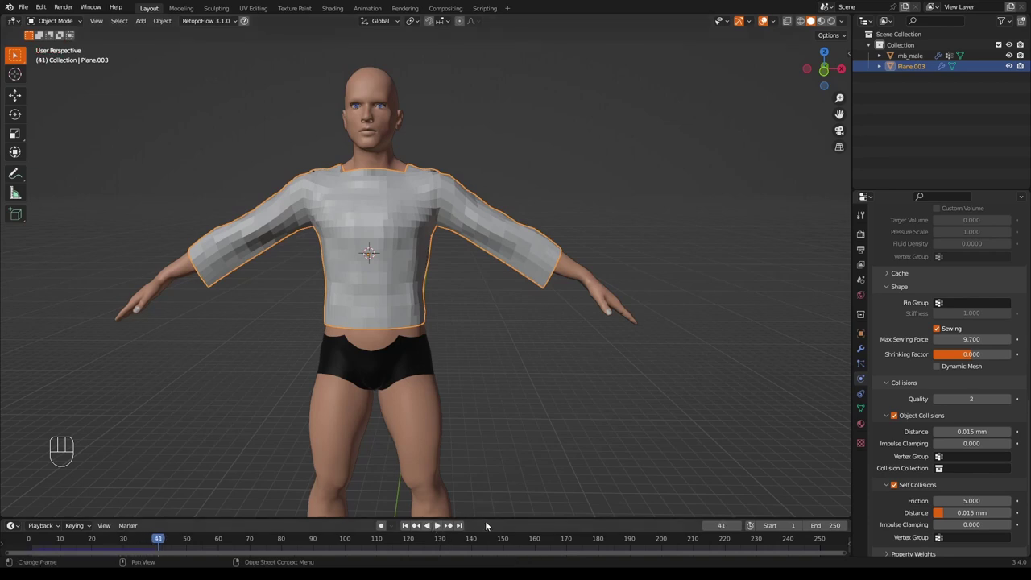
{"action": "middle_click_drag", "start_coordinate": [669, 352], "coordinate": [178, 352]}
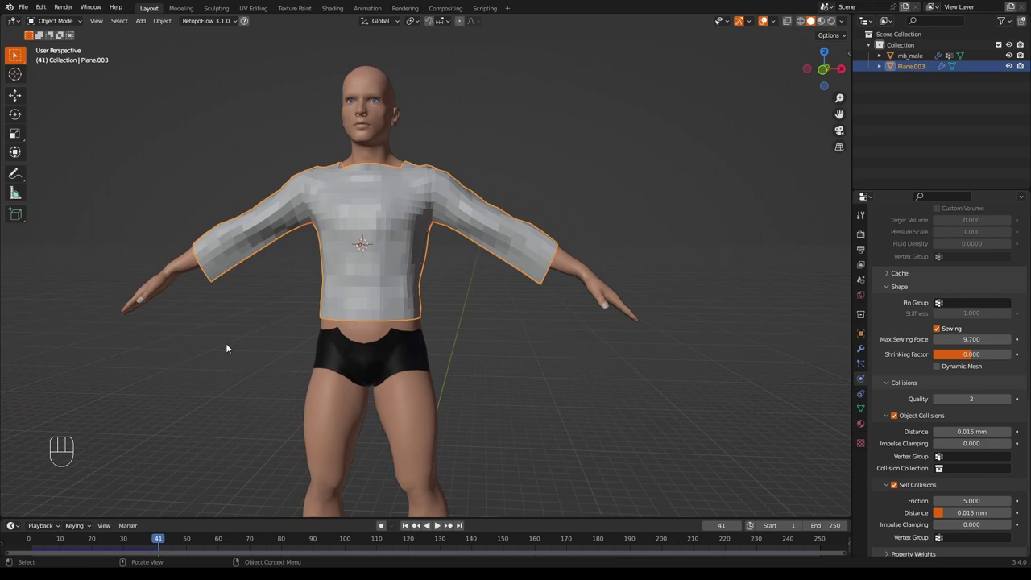
{"action": "left_click", "coordinate": [404, 525]}
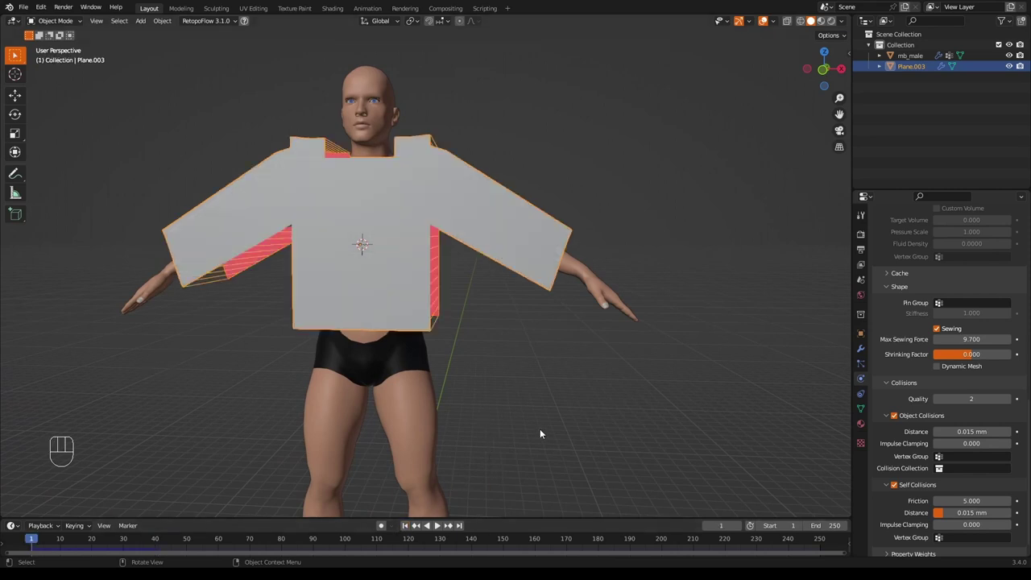
In Edit Mode, add the shoulder, underarm and side seam loops on the front and back panels to the sleeve-edge selection
{"action": "middle_click_drag", "start_coordinate": [265, 384], "coordinate": [359, 413]}
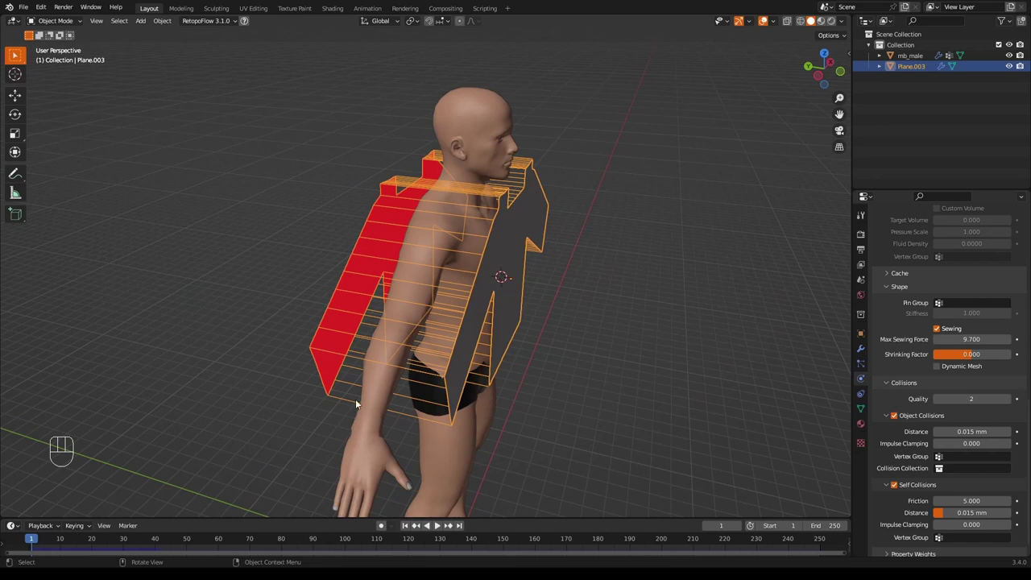
{"action": "key", "text": "Tab"}
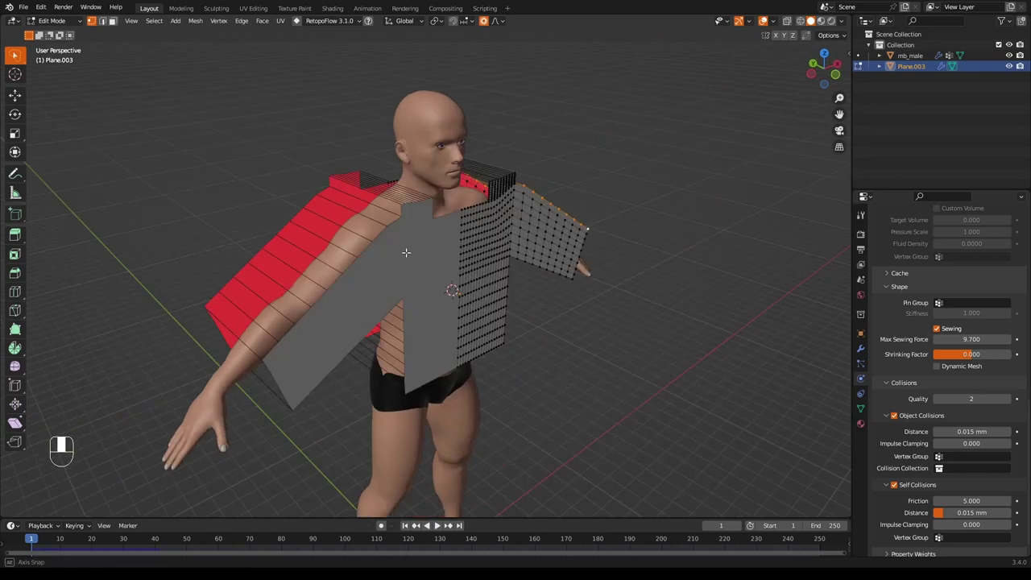
{"action": "middle_click_drag", "start_coordinate": [446, 253], "coordinate": [325, 255]}
{"action": "scroll", "coordinate": [325, 255], "scroll_direction": "up", "scroll_amount": 2}
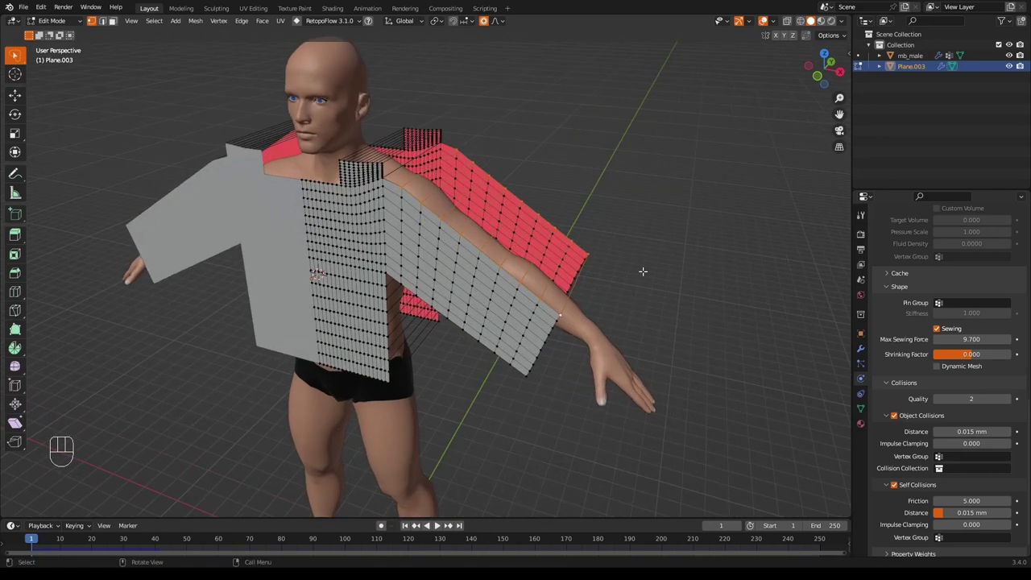
{"action": "middle_click_drag", "start_coordinate": [643, 272], "coordinate": [614, 278]}
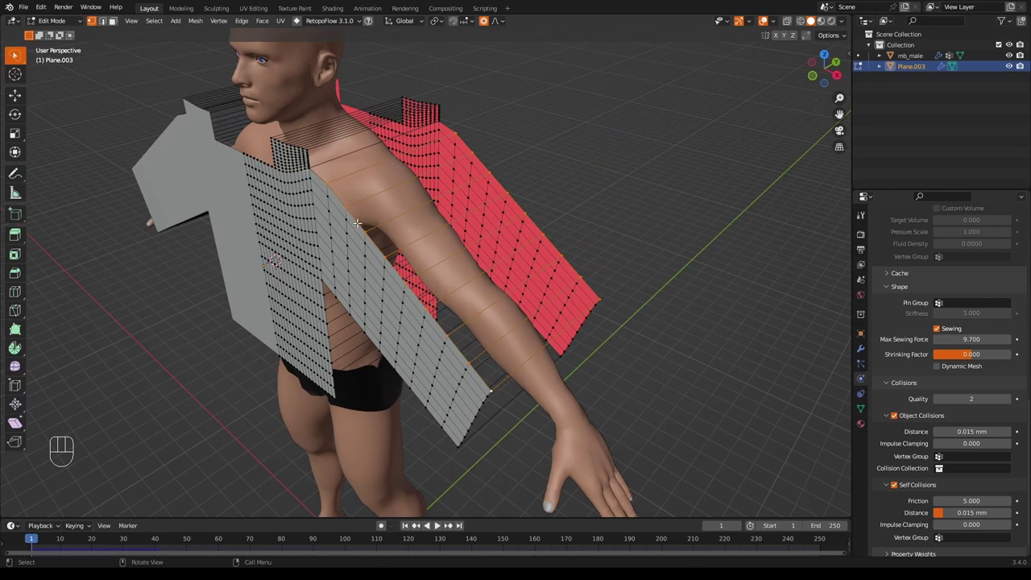
{"action": "key", "text": "shift+alt"}
{"action": "left_click", "coordinate": [286, 148], "text": "alt+shift"}
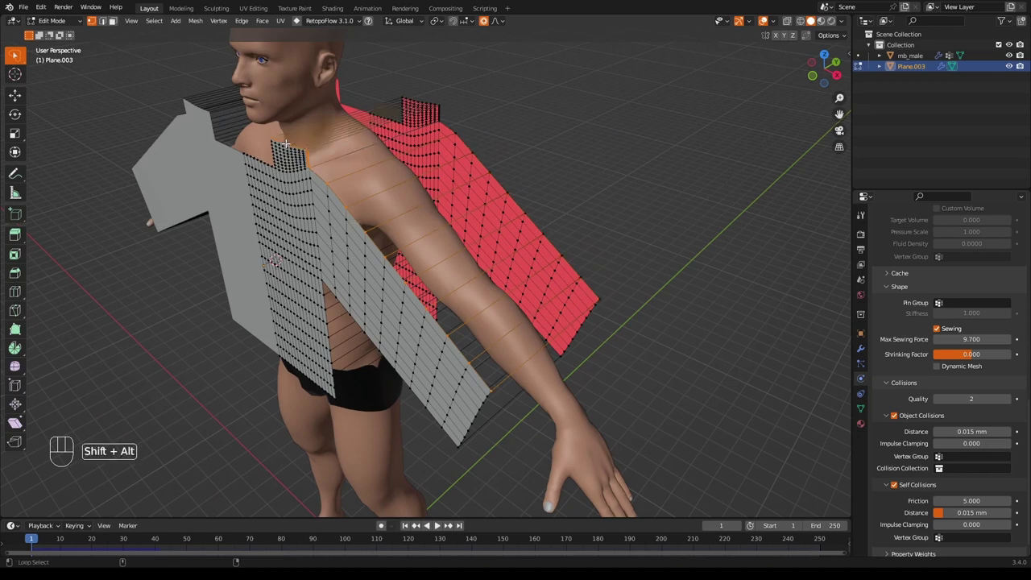
{"action": "key", "text": "shift+alt"}
{"action": "left_click", "coordinate": [467, 147], "text": "alt+shift"}
{"action": "left_click", "coordinate": [420, 101], "text": "alt+shift"}
{"action": "middle_click_drag", "start_coordinate": [580, 188], "coordinate": [609, 154]}
{"action": "key", "text": "shift+alt"}
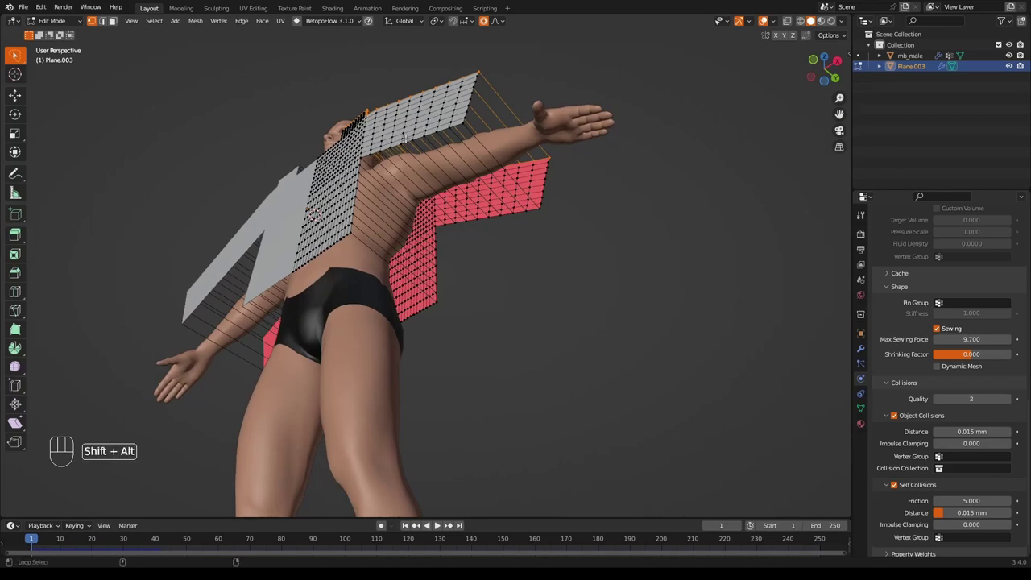
{"action": "left_click", "coordinate": [471, 217], "text": "alt+shift"}
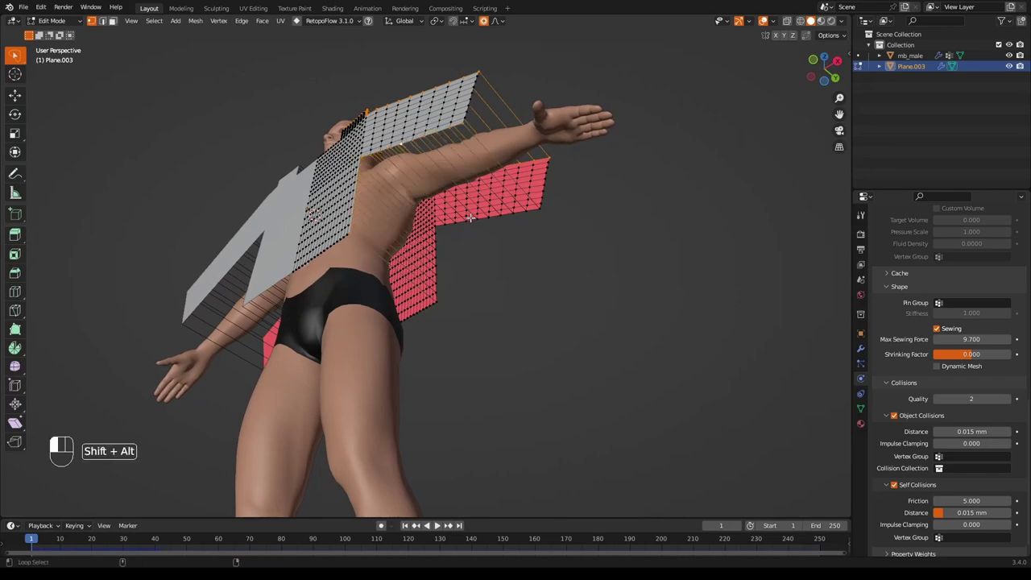
{"action": "middle_click_drag", "start_coordinate": [591, 211], "coordinate": [645, 330]}
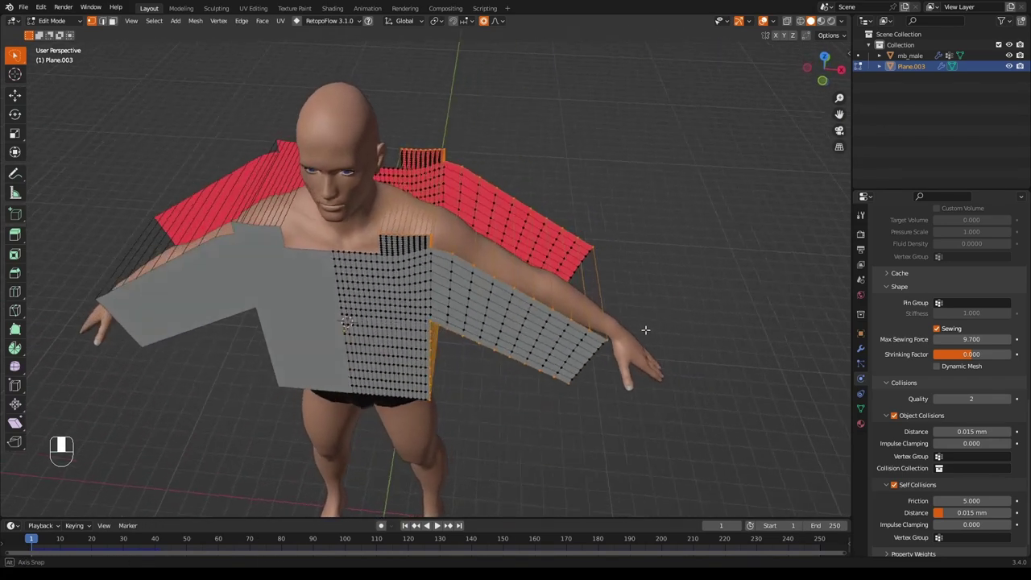
{"action": "scroll", "coordinate": [646, 329], "scroll_direction": "up", "scroll_amount": 5}
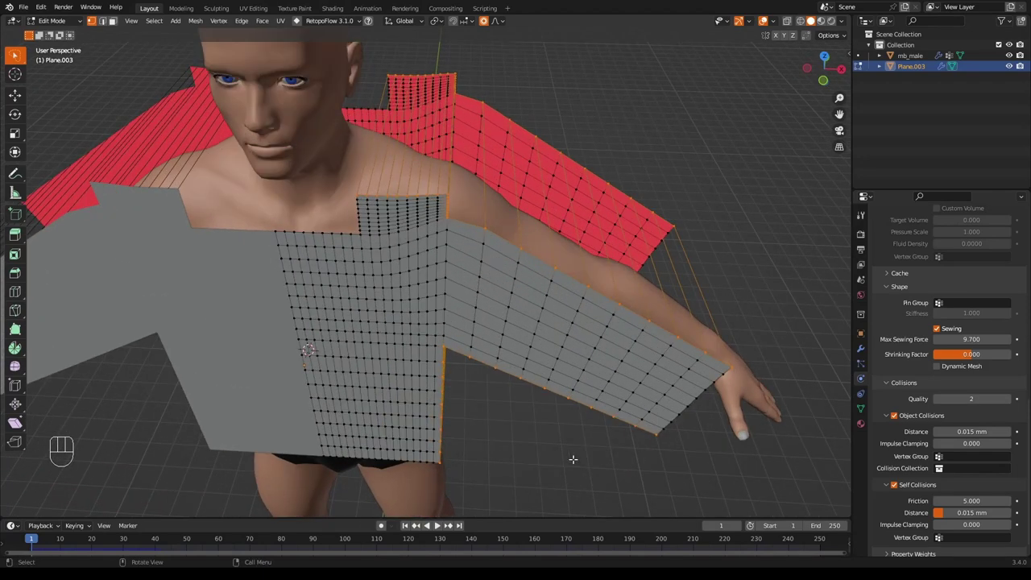
{"action": "middle_click_drag", "start_coordinate": [573, 459], "coordinate": [590, 424]}
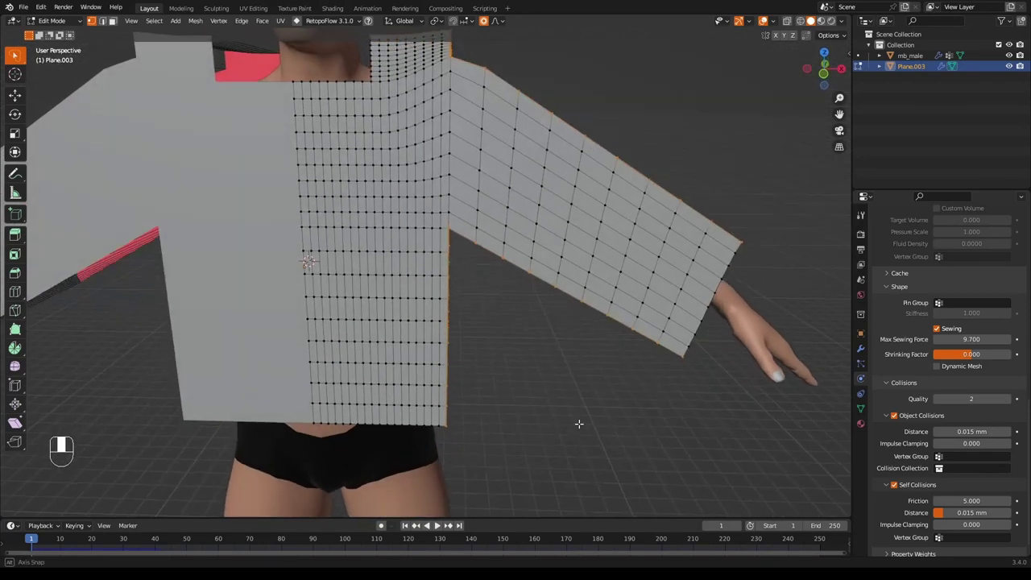
Create a vertex group named seams, assign the selected seam vertices to it, and return to Object Mode
{"action": "left_click", "coordinate": [861, 408]}
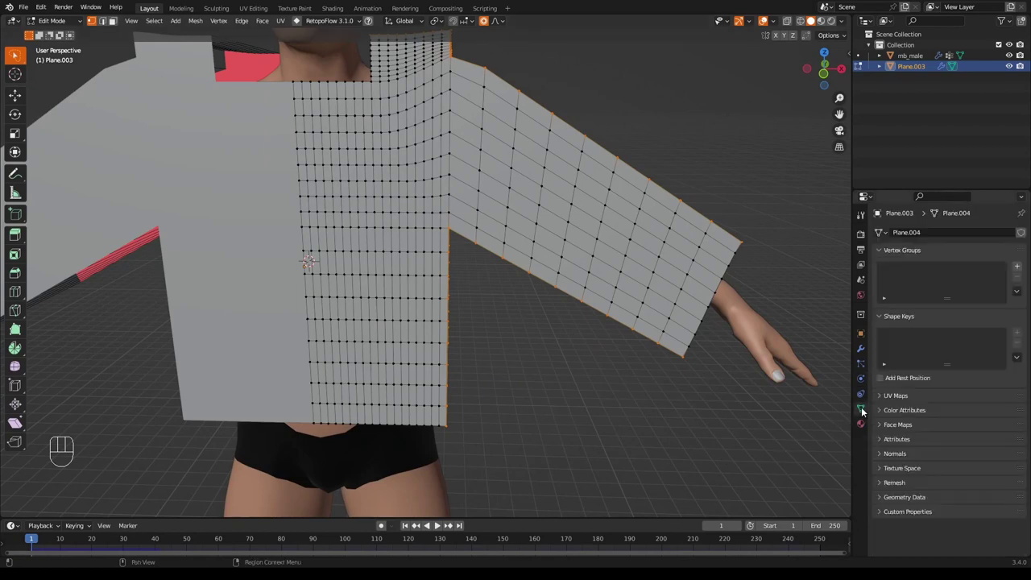
{"action": "left_click", "coordinate": [1017, 266]}
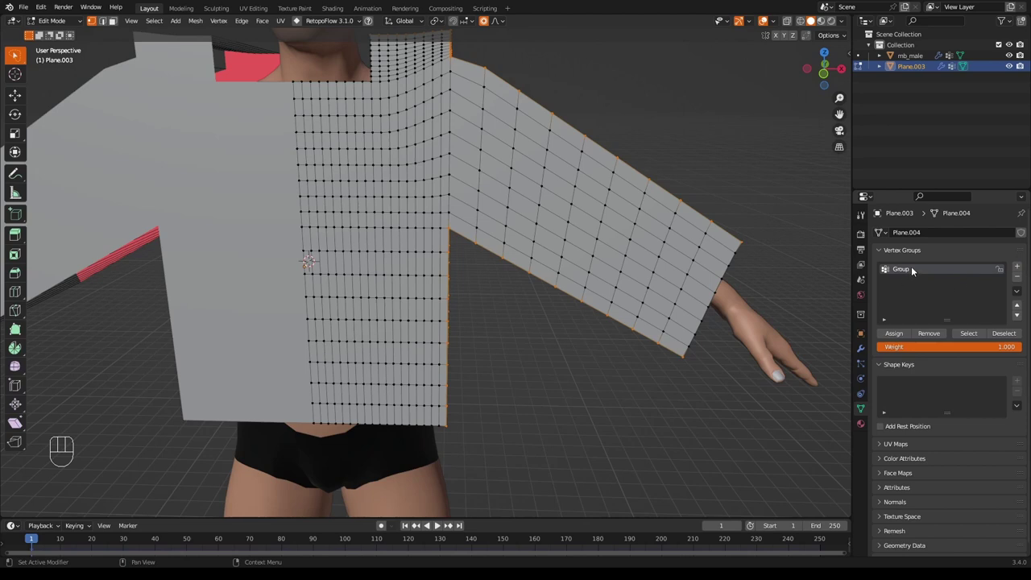
{"action": "double_click", "coordinate": [912, 270]}
{"action": "type", "text": "seam"}
{"action": "key", "text": "Return"}
{"action": "left_click", "coordinate": [894, 333]}
{"action": "key", "text": "Tab"}
Add a Weld modifier hidden in the viewport, limited to the seams vertex group, with its mode set to Connected
{"action": "scroll", "coordinate": [734, 174], "scroll_direction": "down", "scroll_amount": 10}
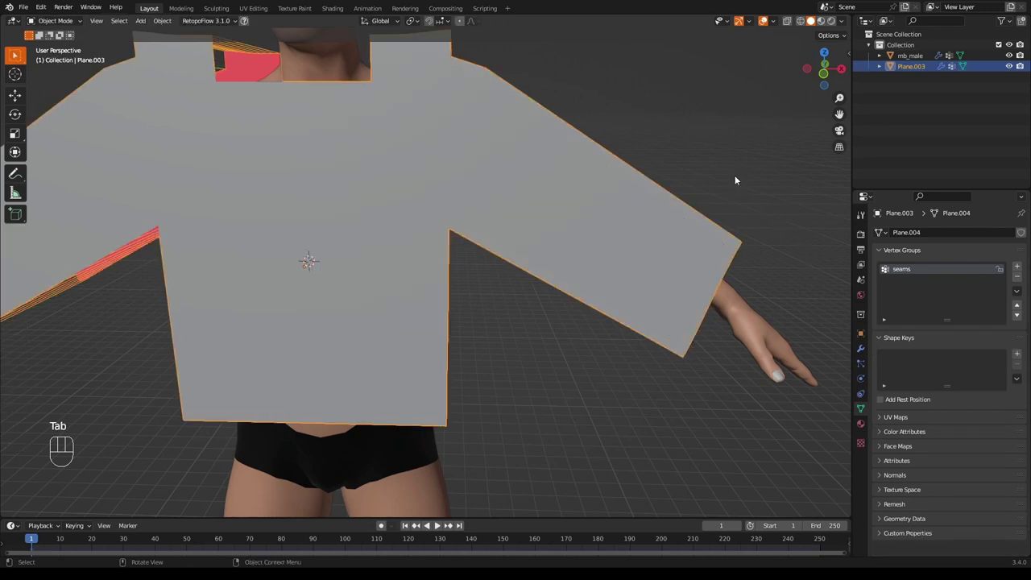
{"action": "left_click", "coordinate": [860, 348]}
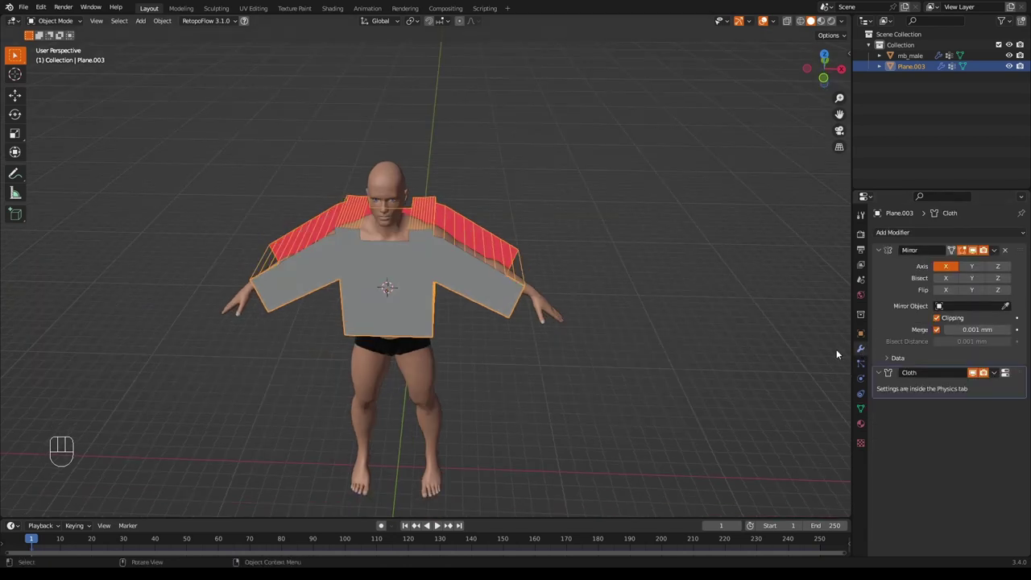
{"action": "left_click", "coordinate": [892, 231]}
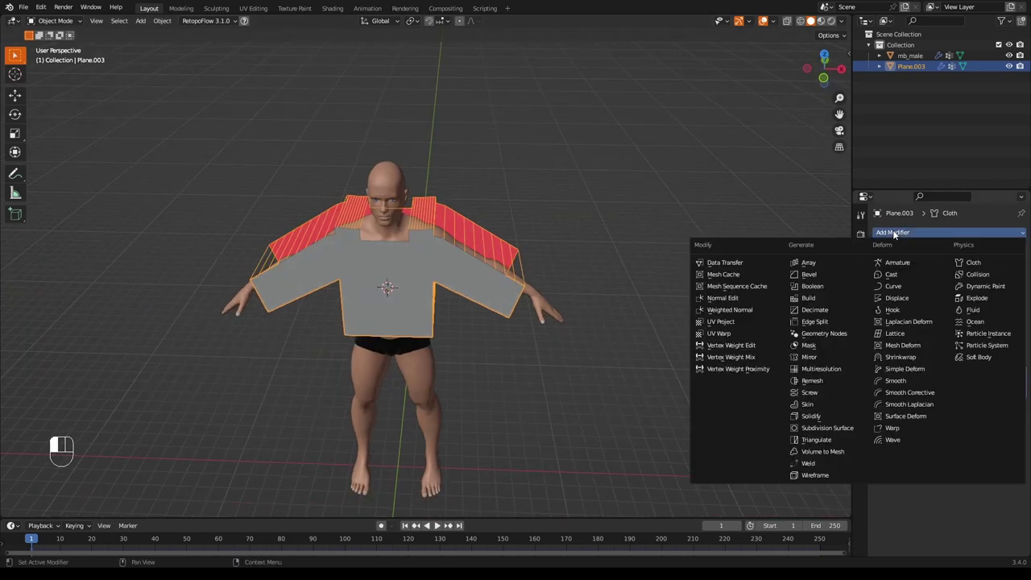
{"action": "left_click", "coordinate": [822, 464]}
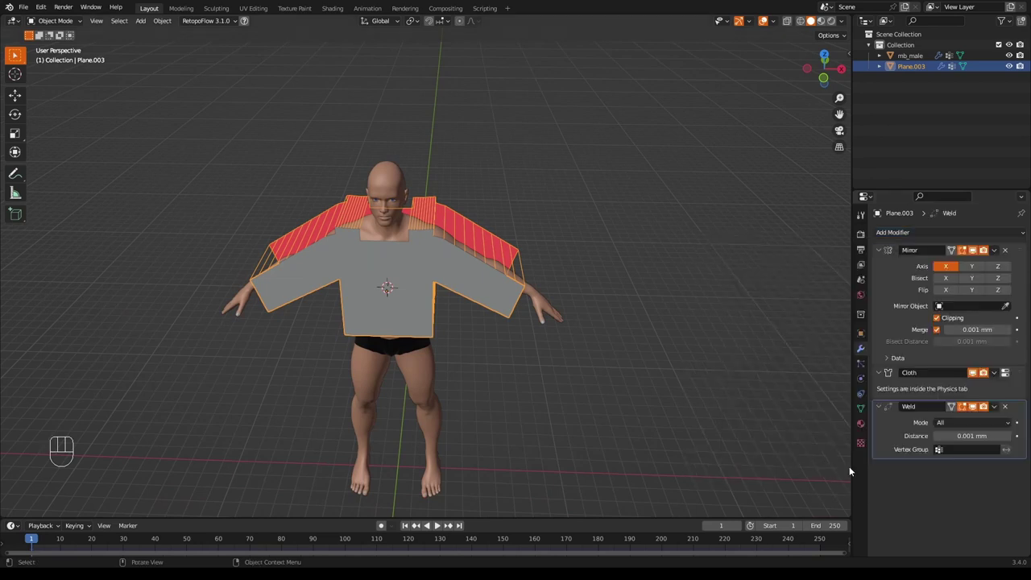
{"action": "left_click", "coordinate": [971, 407]}
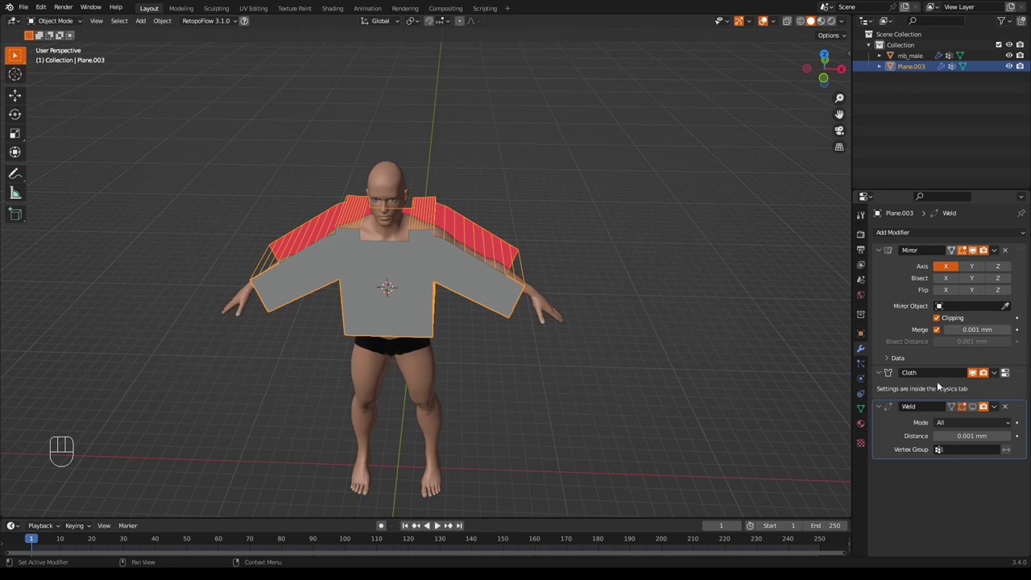
{"action": "left_click", "coordinate": [938, 449]}
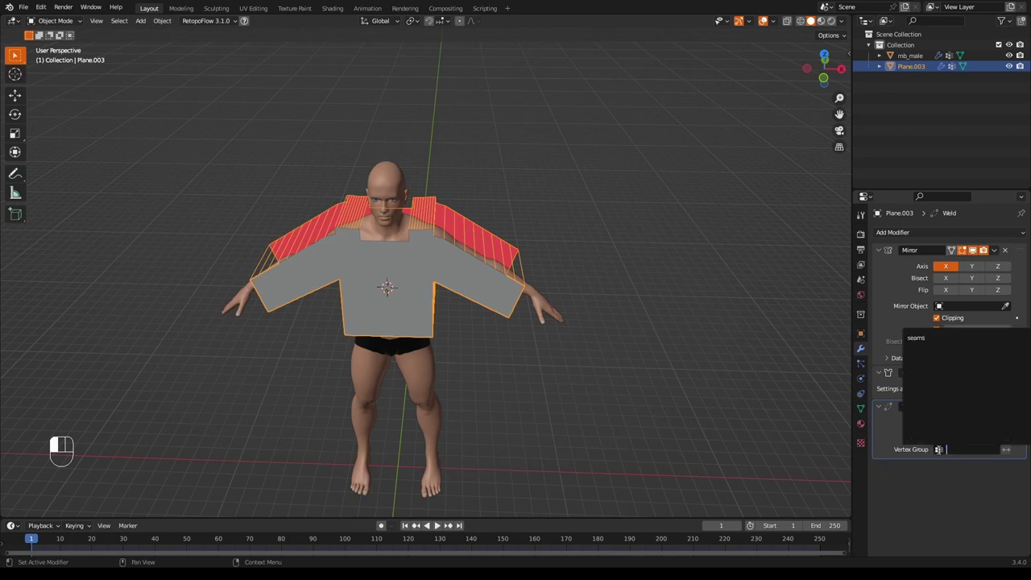
{"action": "left_click", "coordinate": [921, 344]}
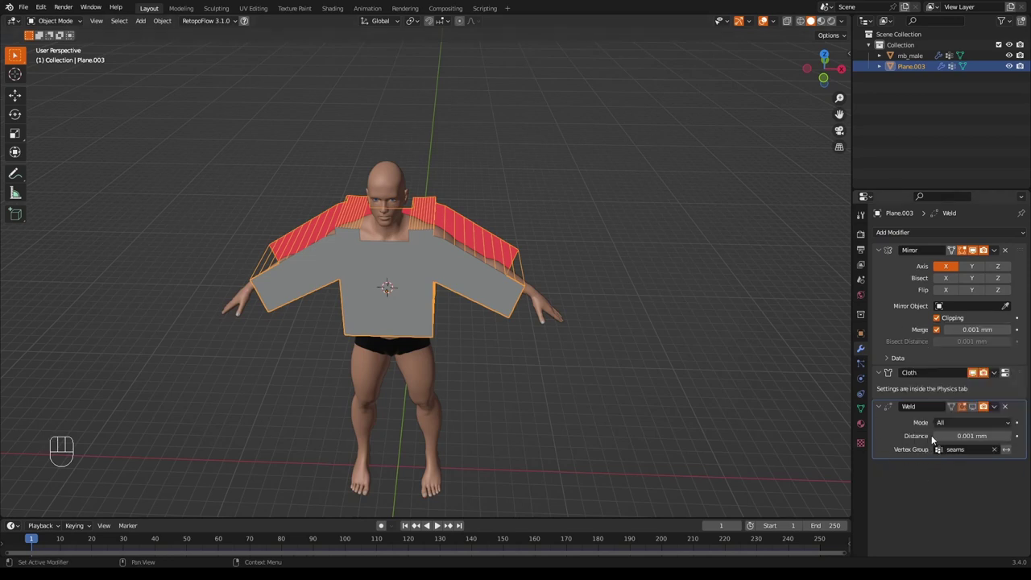
{"action": "left_click", "coordinate": [997, 423]}
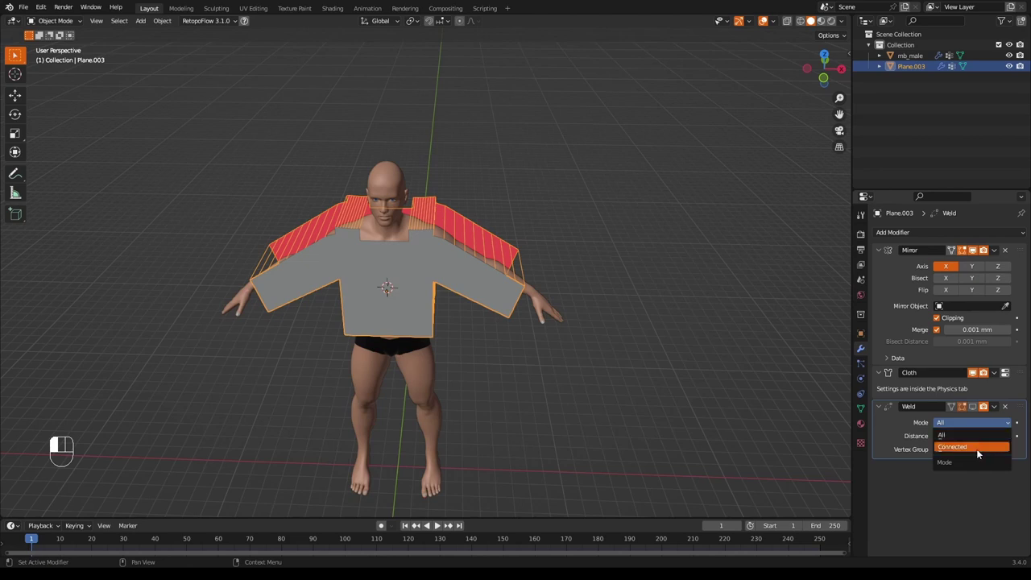
{"action": "left_click", "coordinate": [976, 449]}
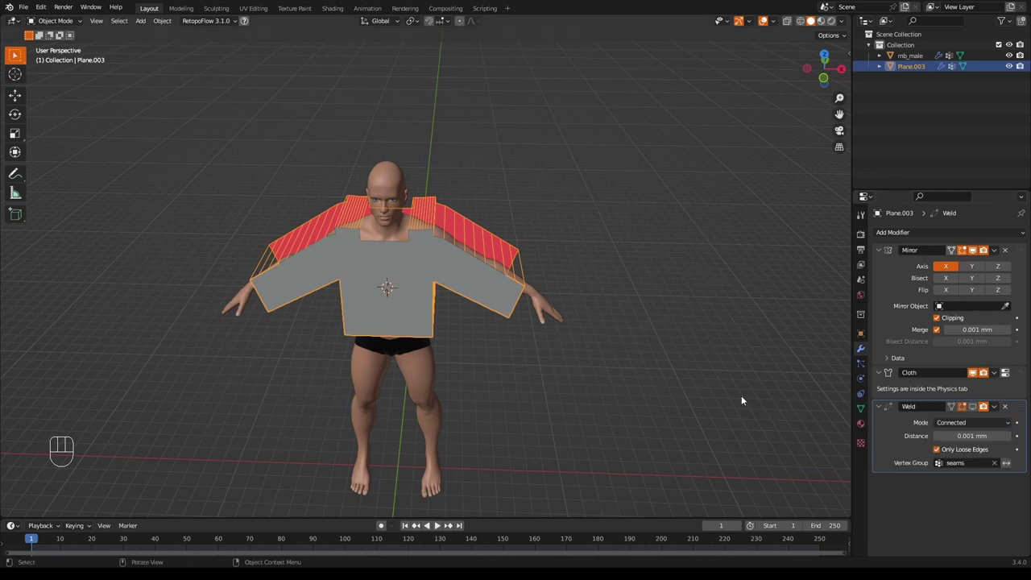
Run the cloth simulation to frame 22 and examine the seam along the sleeve and shoulder up close
{"action": "left_click", "coordinate": [436, 525]}
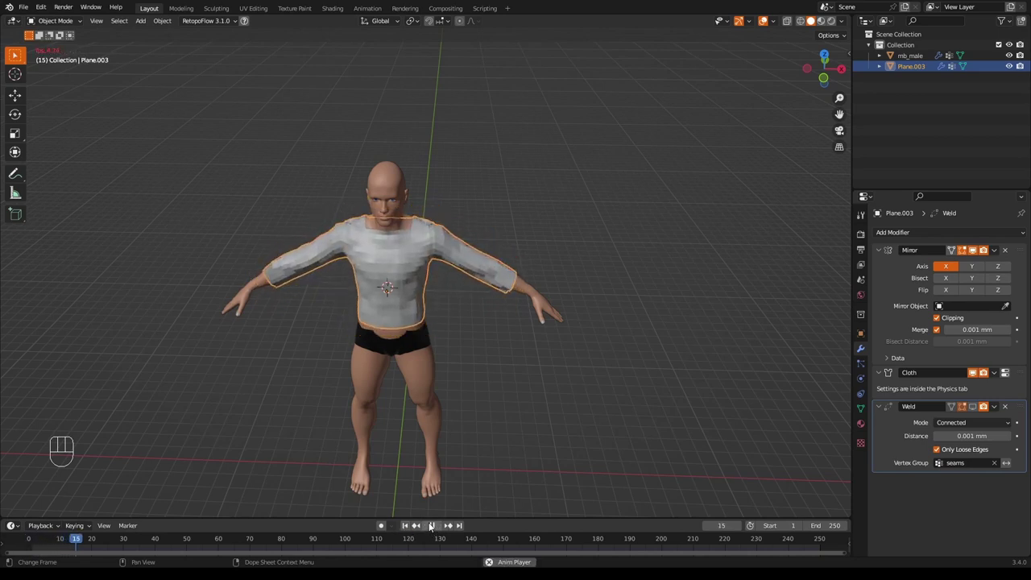
{"action": "left_click", "coordinate": [431, 525]}
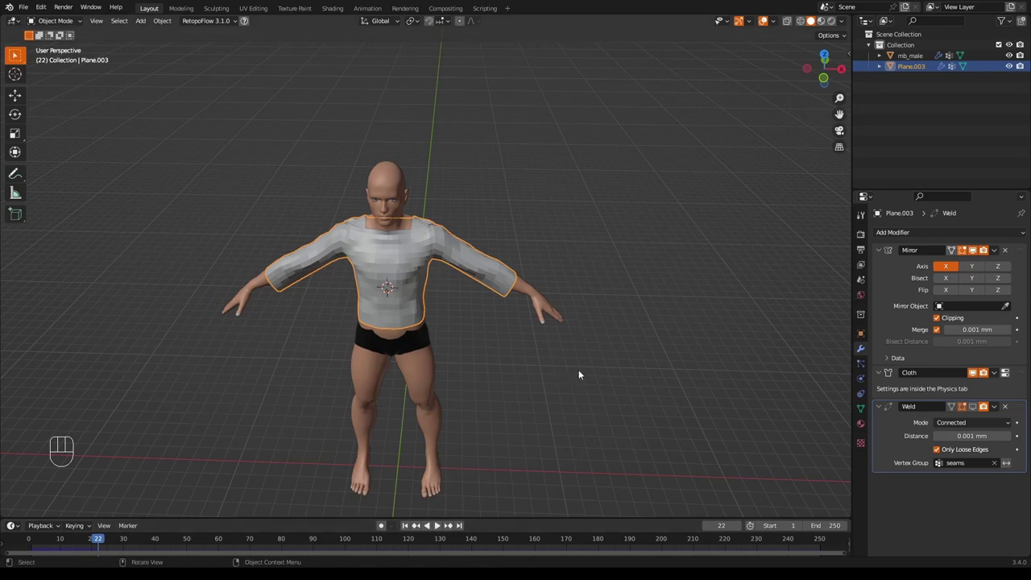
{"action": "middle_click_drag", "start_coordinate": [579, 371], "coordinate": [508, 410]}
{"action": "scroll", "coordinate": [509, 410], "scroll_direction": "up", "scroll_amount": 2}
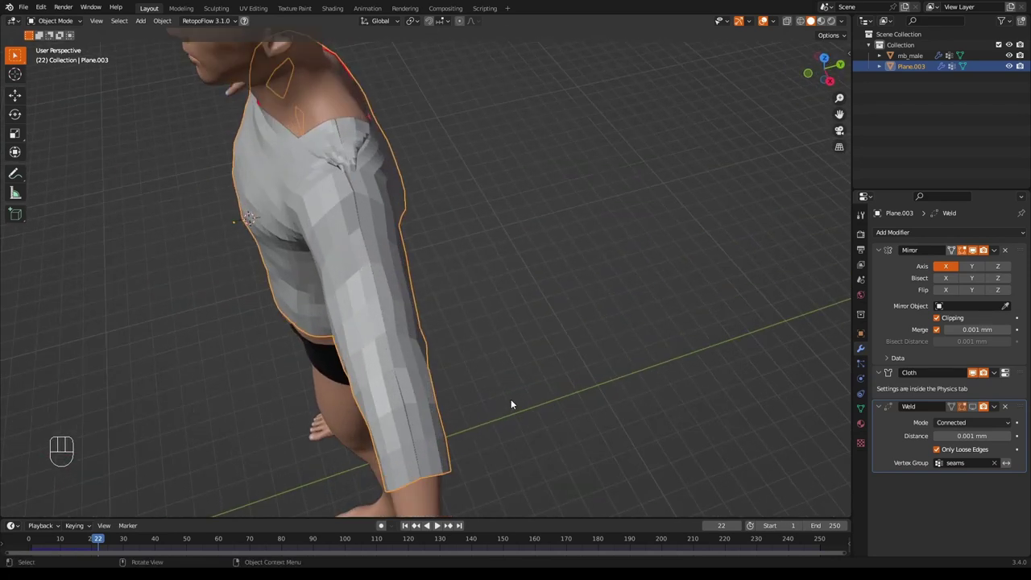
Show the Weld modifier in the viewport, set its distance to 1 mm, and check the closed seams on the garment
{"action": "left_click", "coordinate": [972, 407]}
{"action": "left_click", "coordinate": [971, 435]}
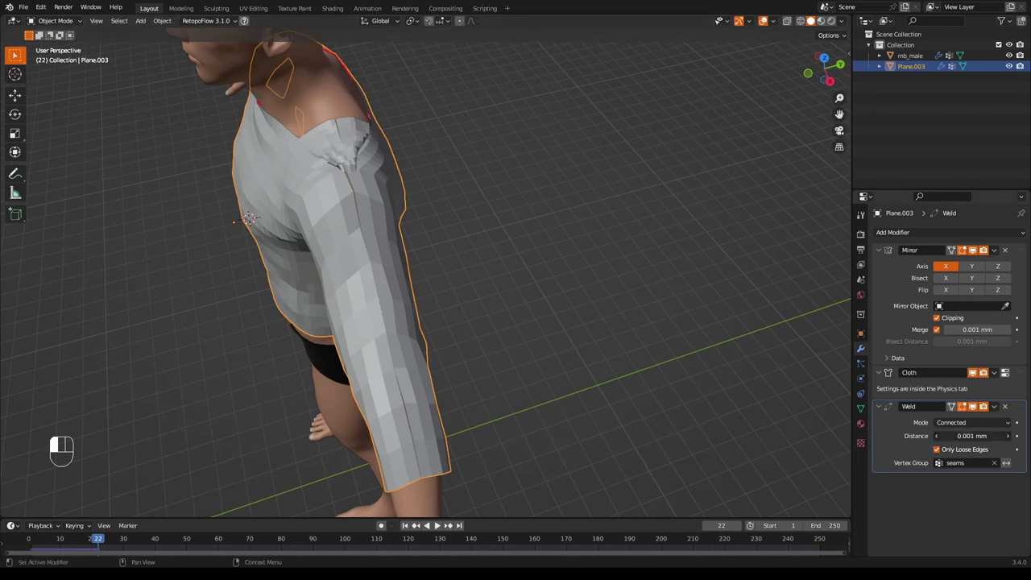
{"action": "left_click_drag", "start_coordinate": [971, 436], "coordinate": [998, 436]}
{"action": "middle_click_drag", "start_coordinate": [557, 395], "coordinate": [541, 226]}
{"action": "middle_click_drag", "start_coordinate": [509, 282], "coordinate": [373, 276]}
{"action": "scroll", "coordinate": [373, 276], "scroll_direction": "down", "scroll_amount": 5}
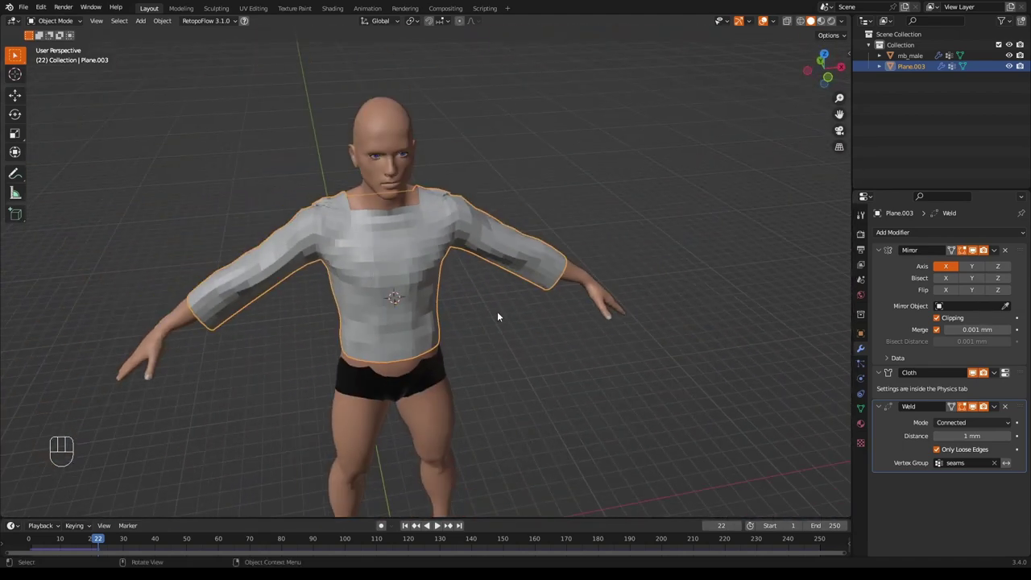
Add a Subdivision Surface modifier to the garment
{"action": "mouse_move", "coordinate": [497, 311]}
{"action": "middle_mouse_down"}
{"action": "mouse_move", "coordinate": [472, 325]}
{"action": "mouse_move", "coordinate": [484, 314]}
{"action": "middle_mouse_up"}
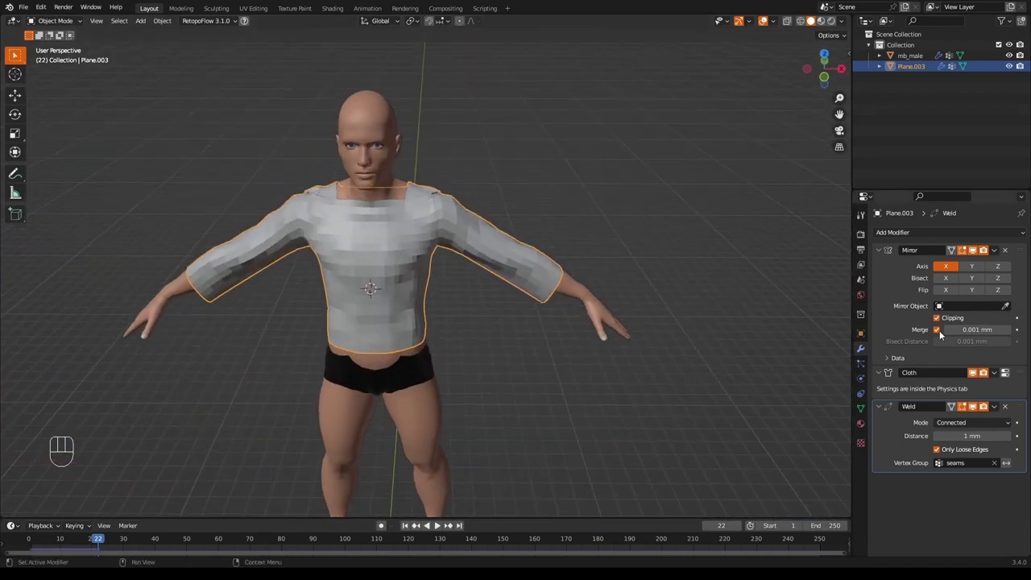
{"action": "left_click", "coordinate": [901, 234]}
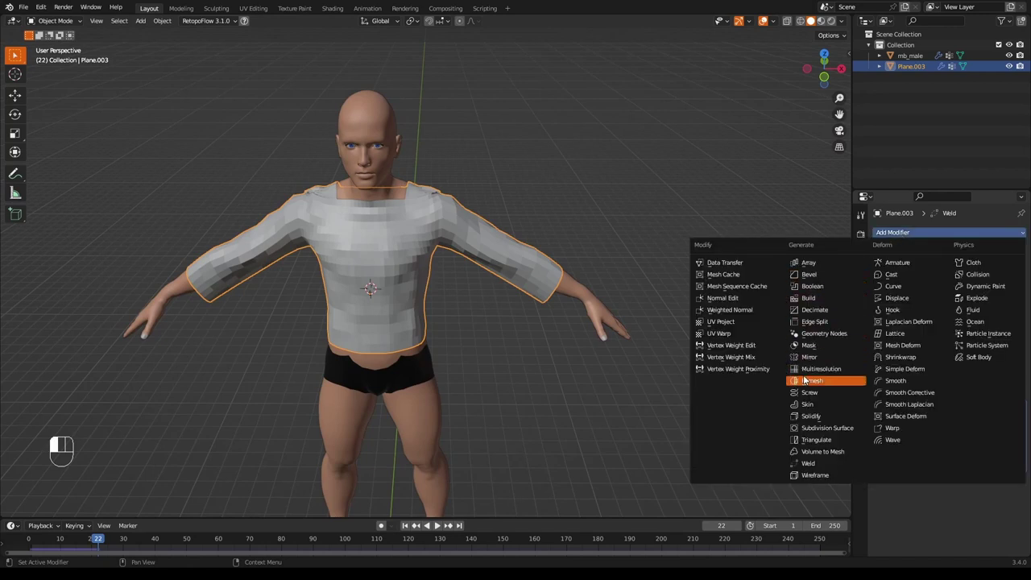
{"action": "left_click", "coordinate": [816, 428]}
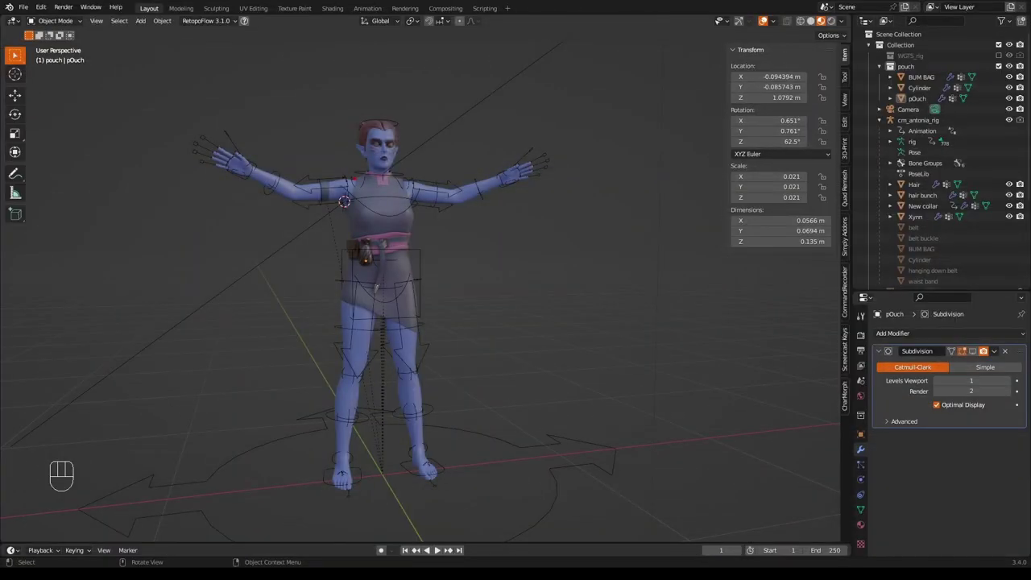
Put the cm_antonia_rig armature in Pose Mode and move the left foot control about 0.14 m inward and up
{"action": "middle_click_drag", "start_coordinate": [258, 314], "coordinate": [205, 316]}
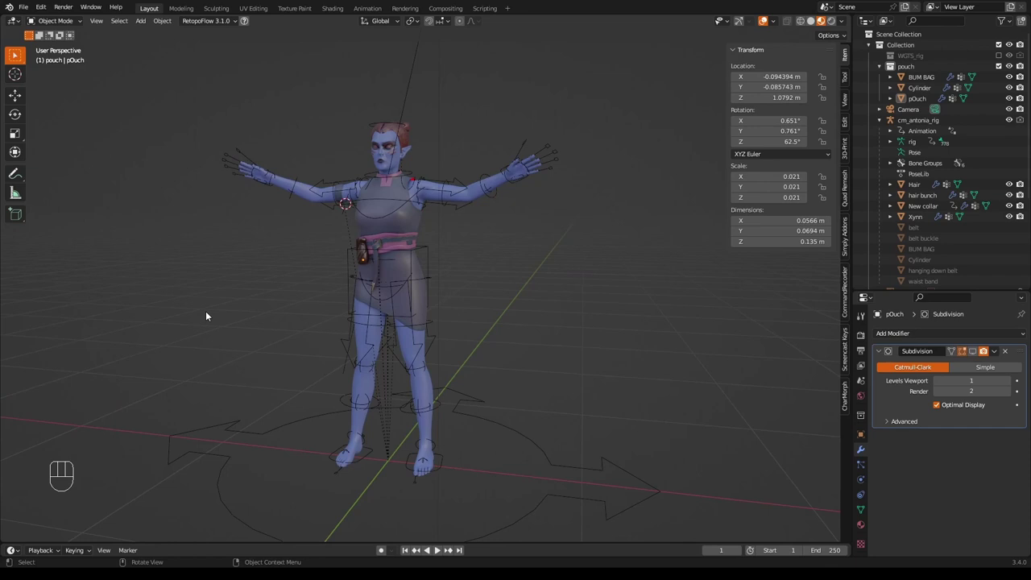
{"action": "left_click", "coordinate": [412, 472]}
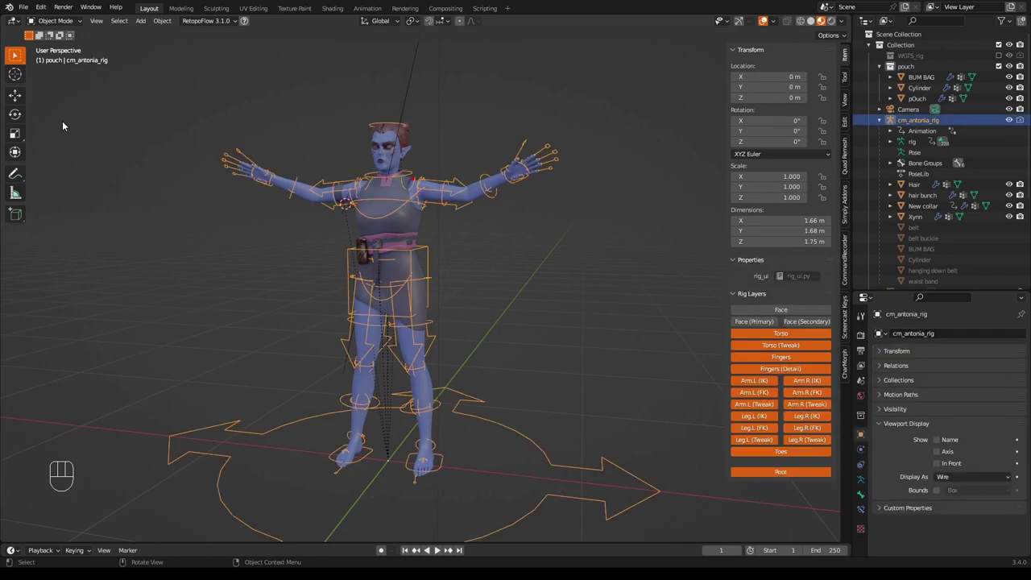
{"action": "left_click", "coordinate": [80, 23]}
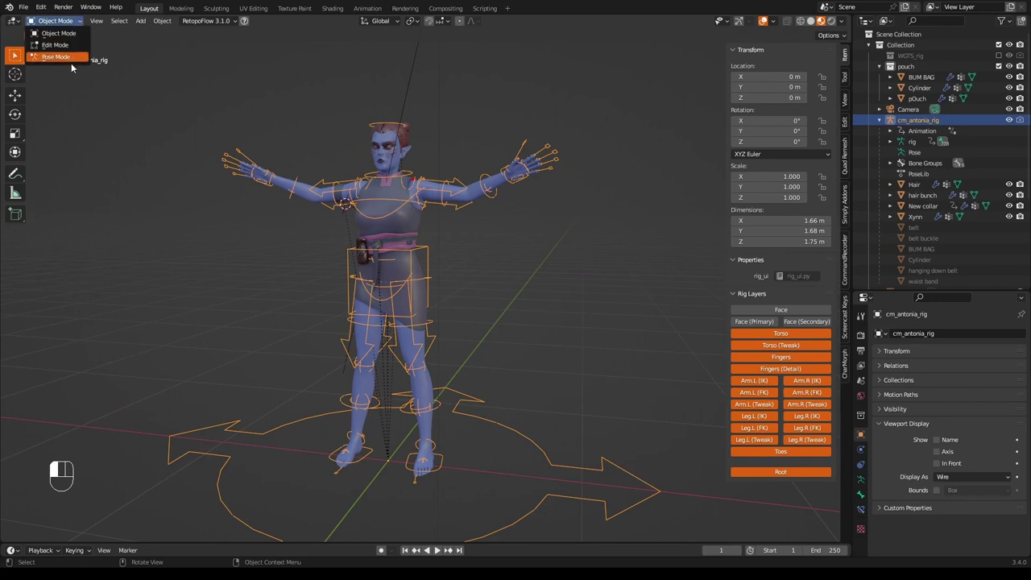
{"action": "left_click", "coordinate": [71, 57]}
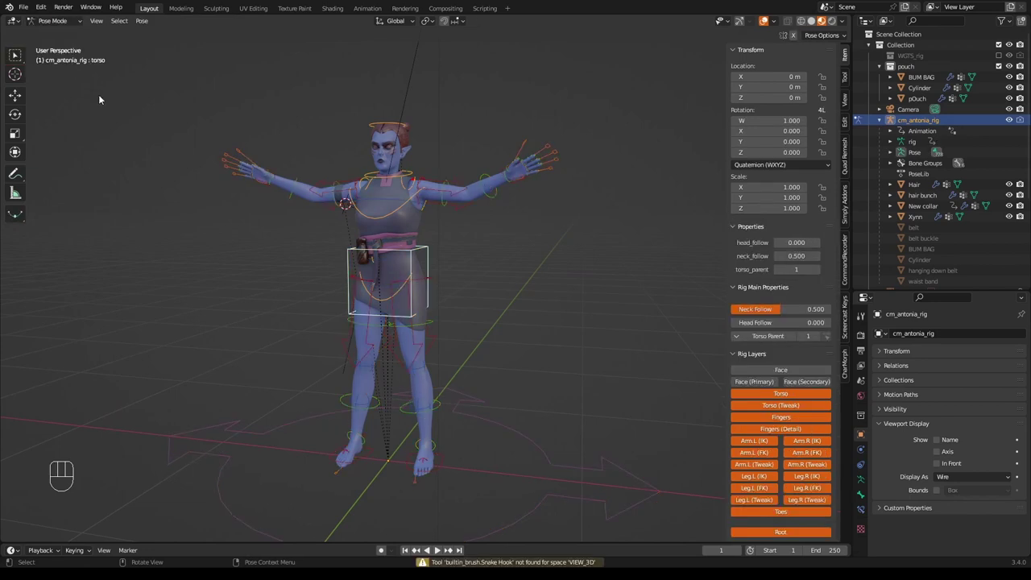
{"action": "left_click", "coordinate": [441, 471]}
{"action": "key", "text": "g"}
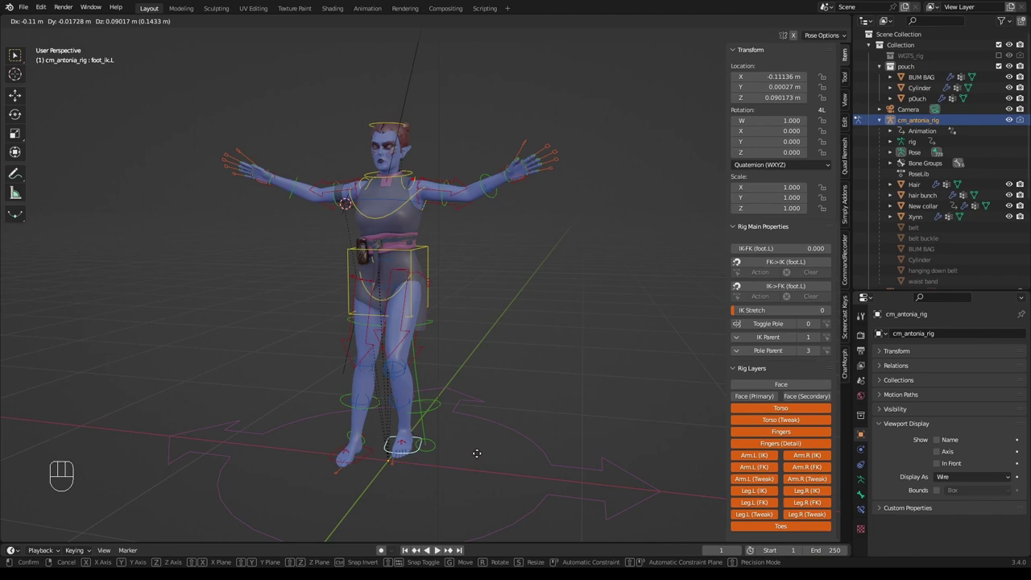
{"action": "left_click", "coordinate": [477, 456]}
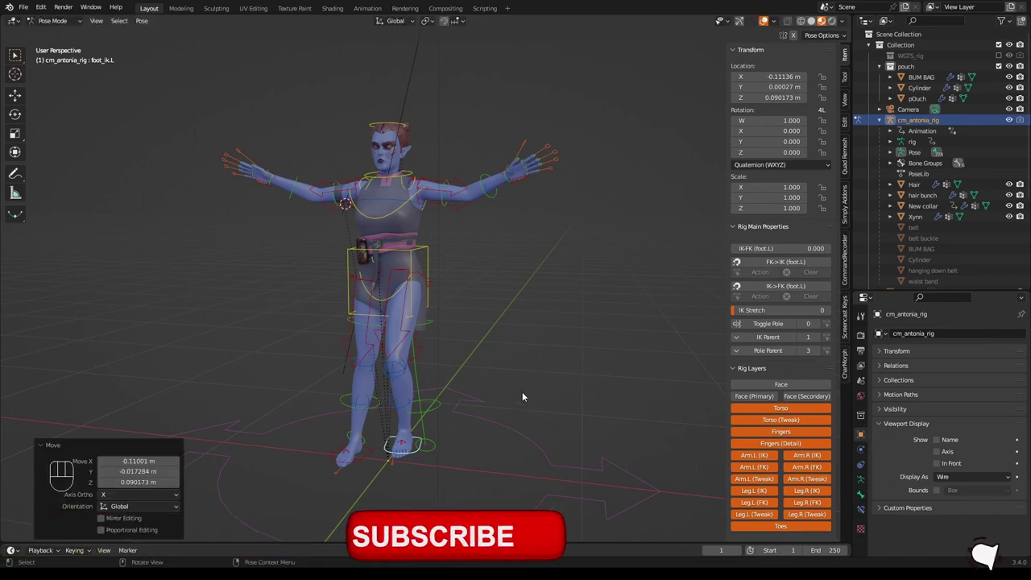
Undo the left foot move and return the rig to Object Mode
{"action": "key", "text": "ctrl+z"}
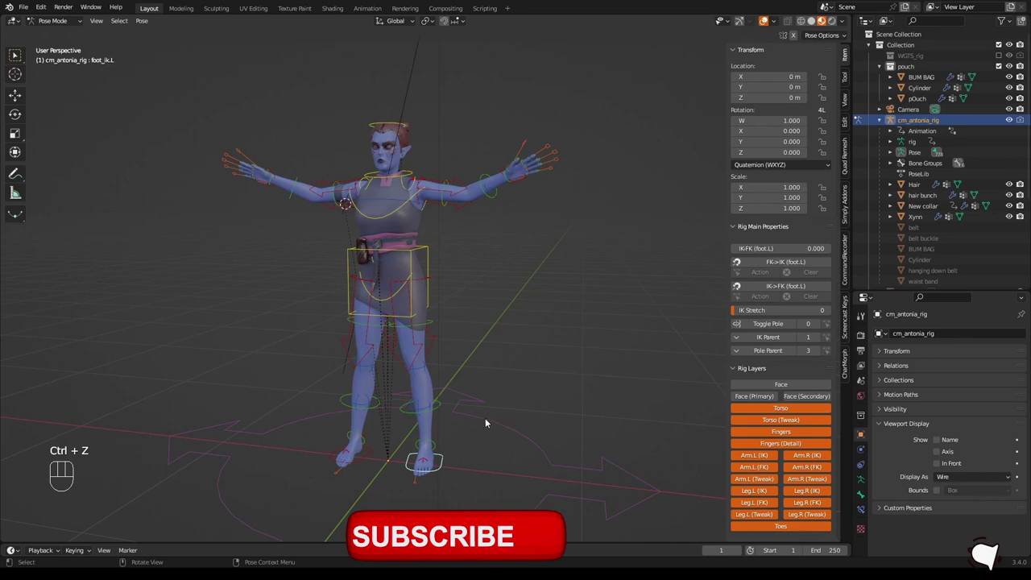
{"action": "middle_click_drag", "start_coordinate": [485, 423], "coordinate": [496, 412]}
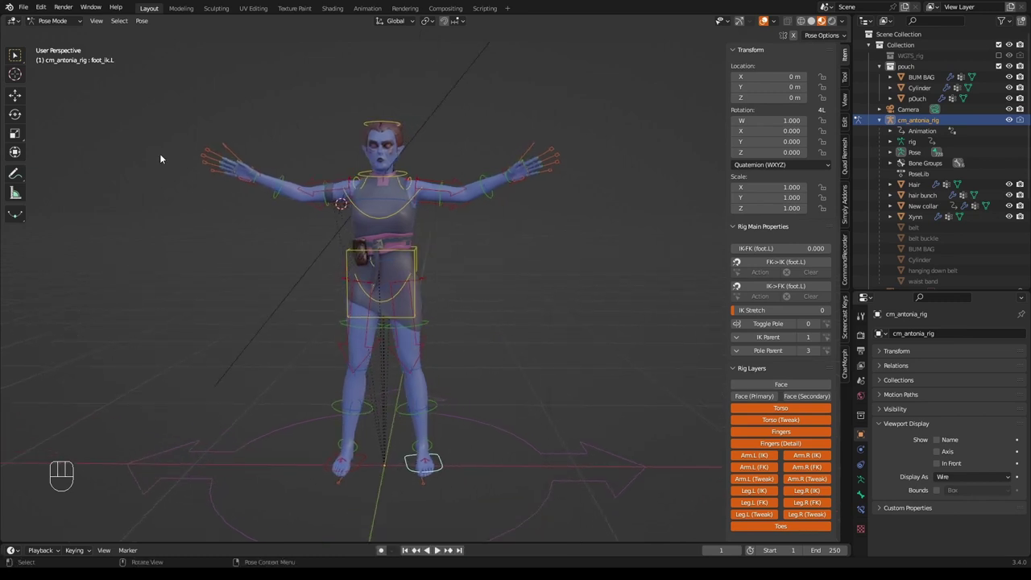
{"action": "left_click", "coordinate": [78, 21]}
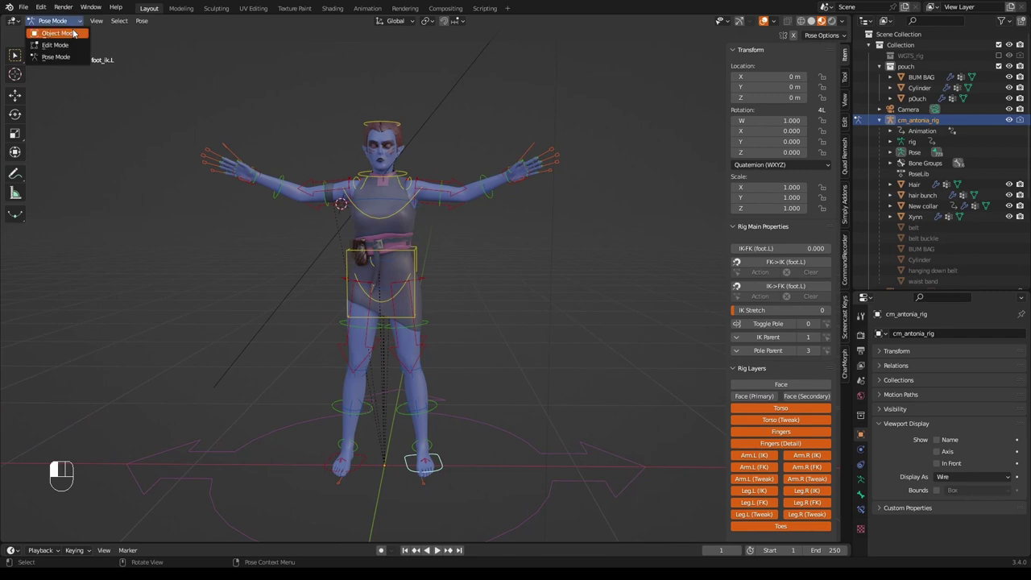
{"action": "left_click", "coordinate": [73, 32]}
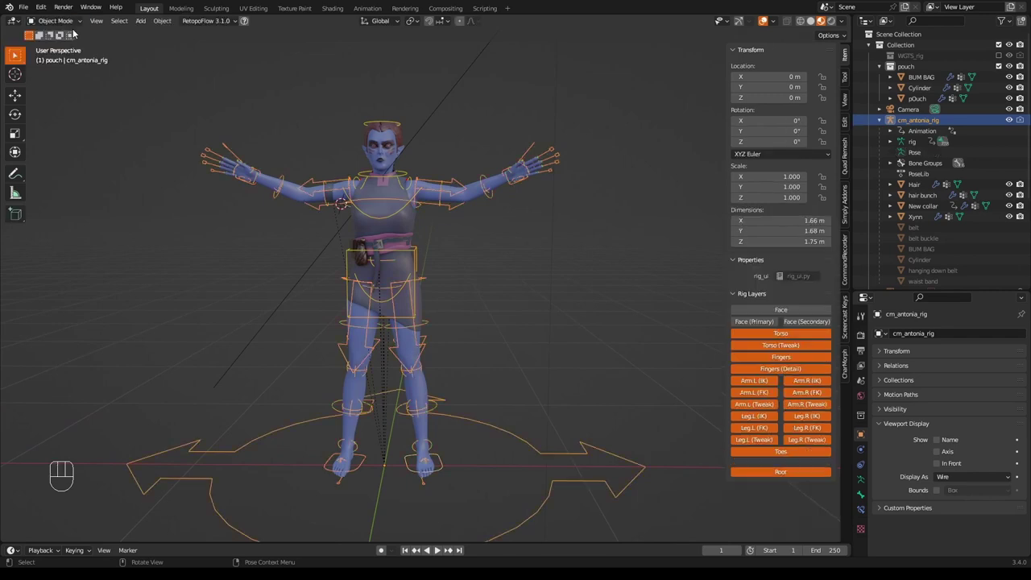
Parent the Robe to cm_antonia_rig using Armature Deform With Empty Groups
{"action": "left_click", "coordinate": [363, 225]}
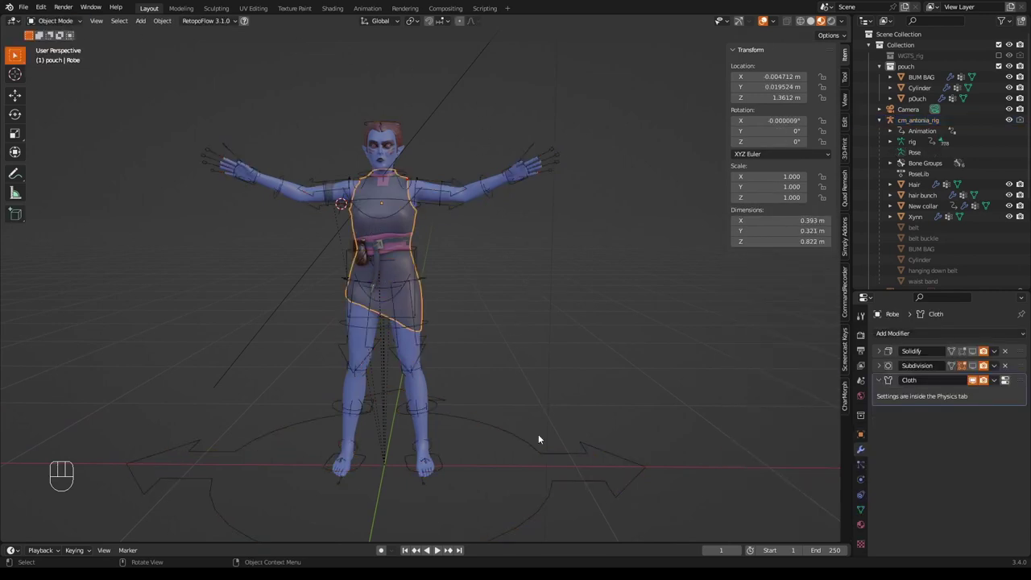
{"action": "key", "text": "shift"}
{"action": "left_click", "coordinate": [553, 451], "text": "shift"}
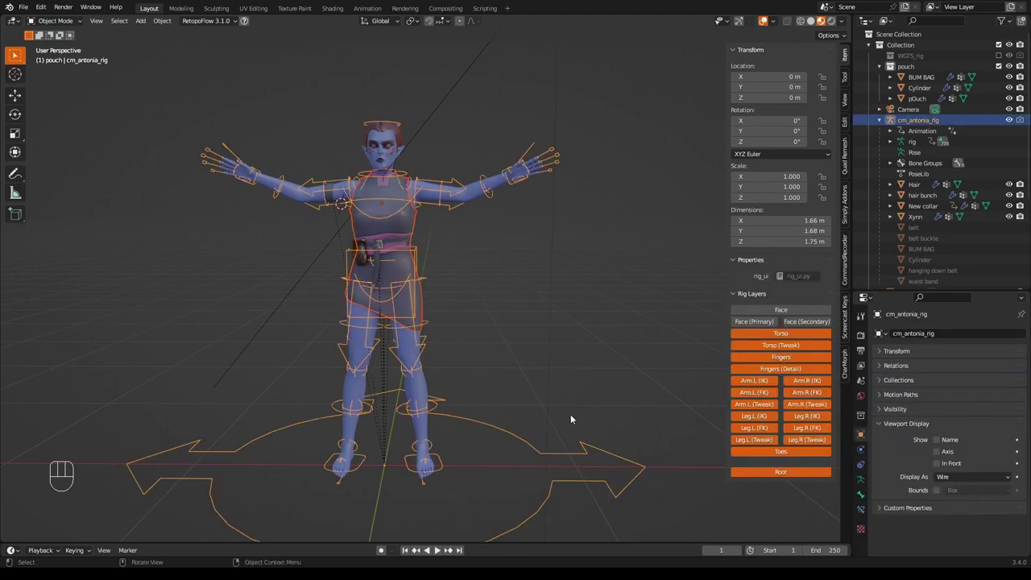
{"action": "key", "text": "ctrl"}
{"action": "key", "text": "ctrl+p"}
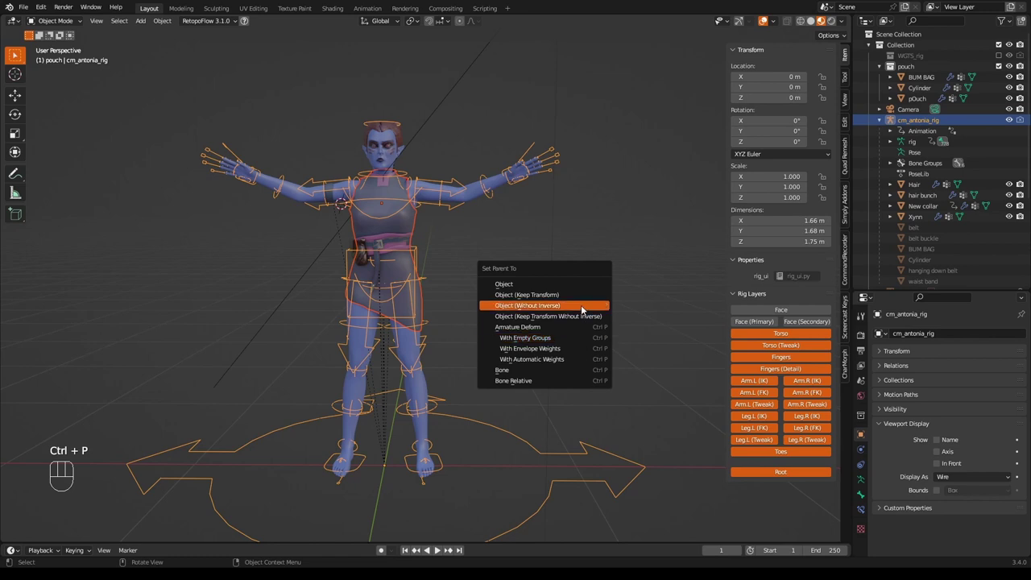
{"action": "left_click", "coordinate": [556, 342]}
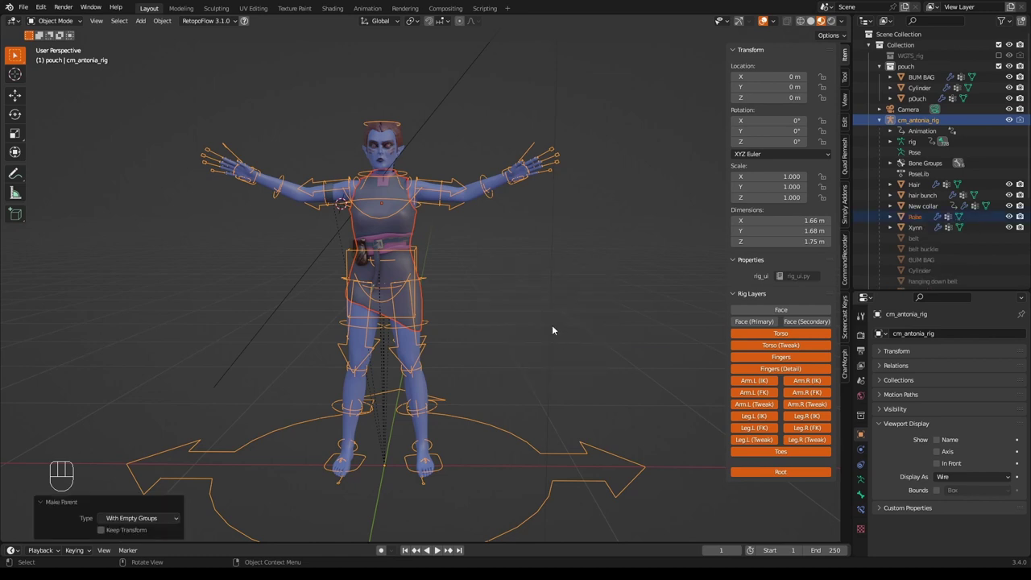
Add a Data Transfer modifier to the Robe and place it above the Cloth modifier in the stack
{"action": "left_click", "coordinate": [404, 230]}
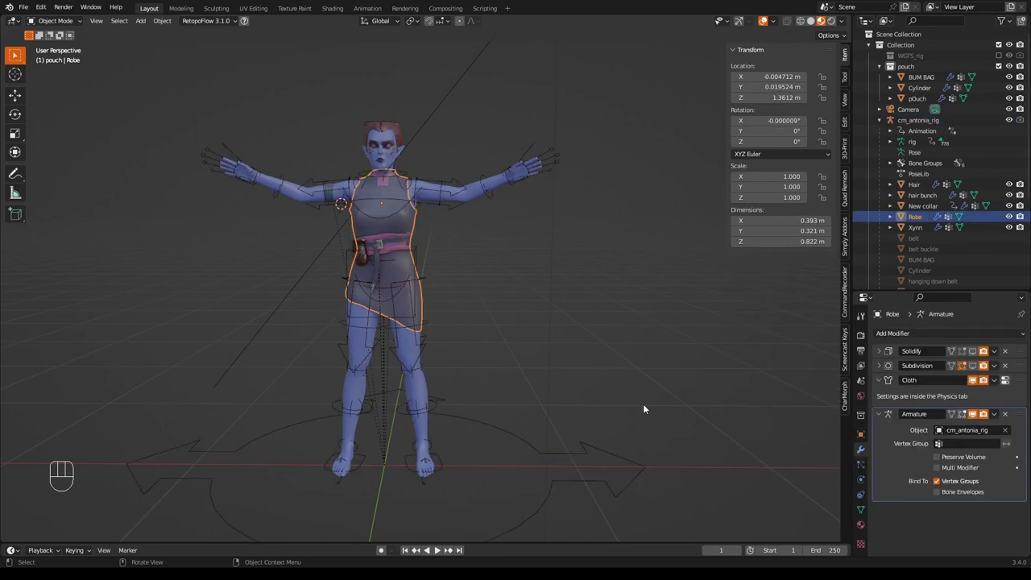
{"action": "left_click", "coordinate": [895, 332]}
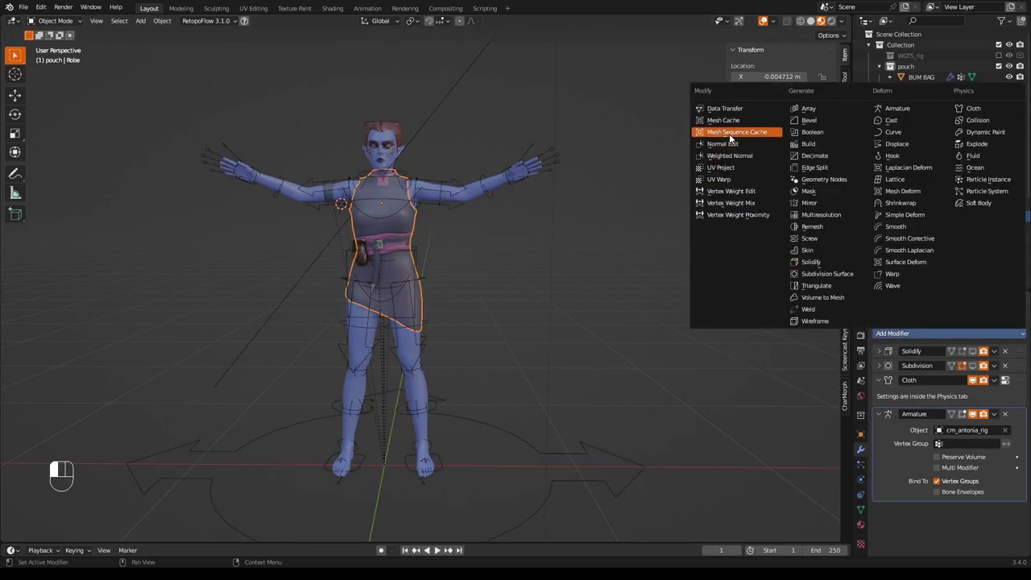
{"action": "left_click", "coordinate": [728, 108]}
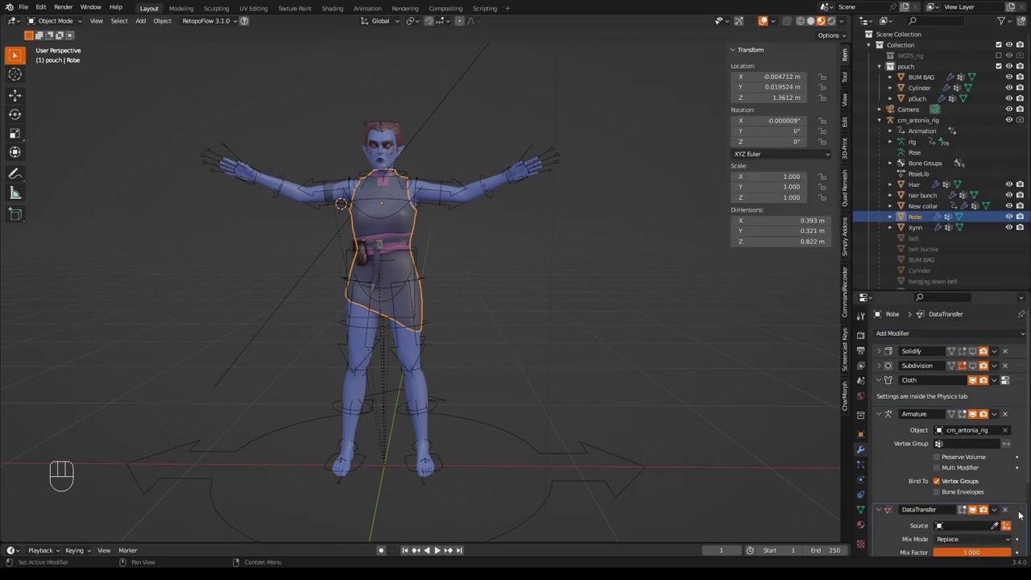
{"action": "left_click_drag", "start_coordinate": [1019, 514], "coordinate": [998, 387]}
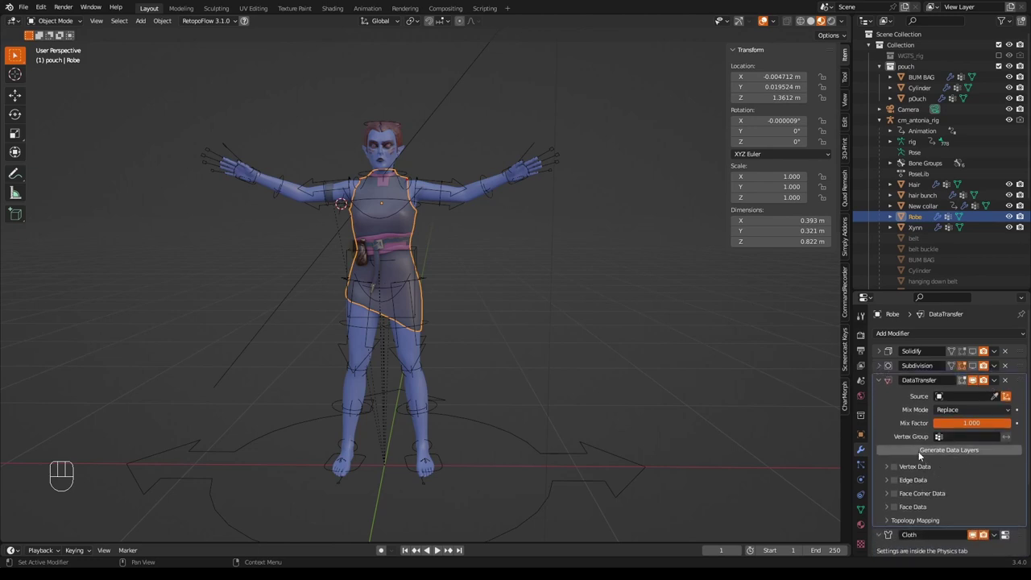
Enable Vertex Data with Vertex Groups in the Data Transfer modifier and sample the Xynn body as its source
{"action": "left_click", "coordinate": [886, 467]}
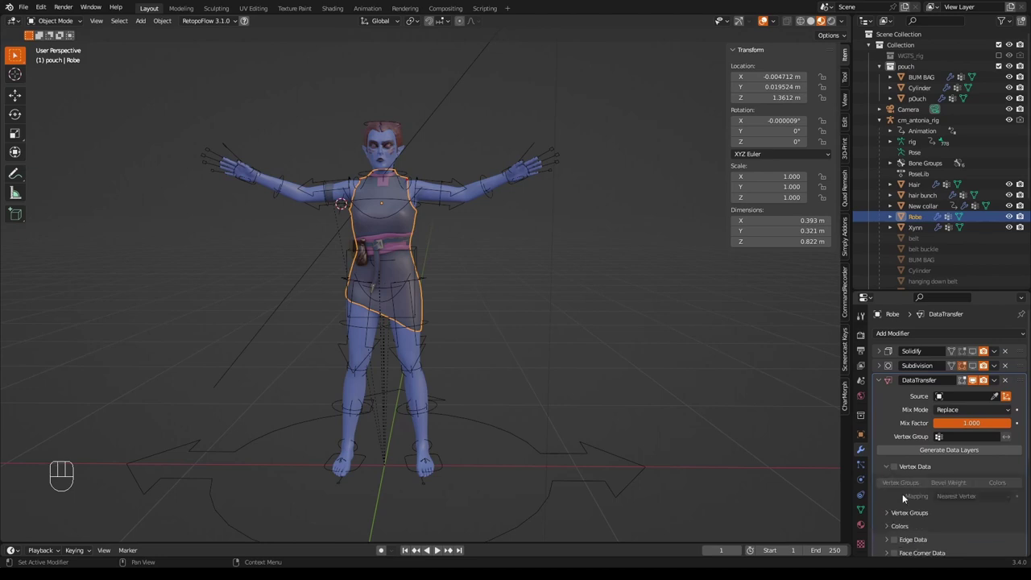
{"action": "left_click", "coordinate": [894, 467]}
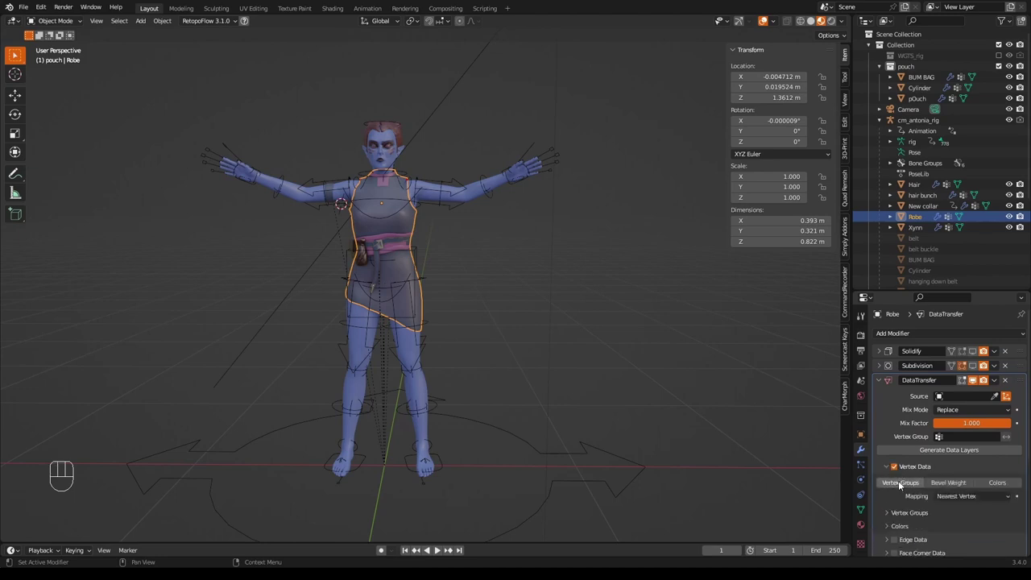
{"action": "left_click", "coordinate": [900, 483]}
{"action": "left_click", "coordinate": [995, 396]}
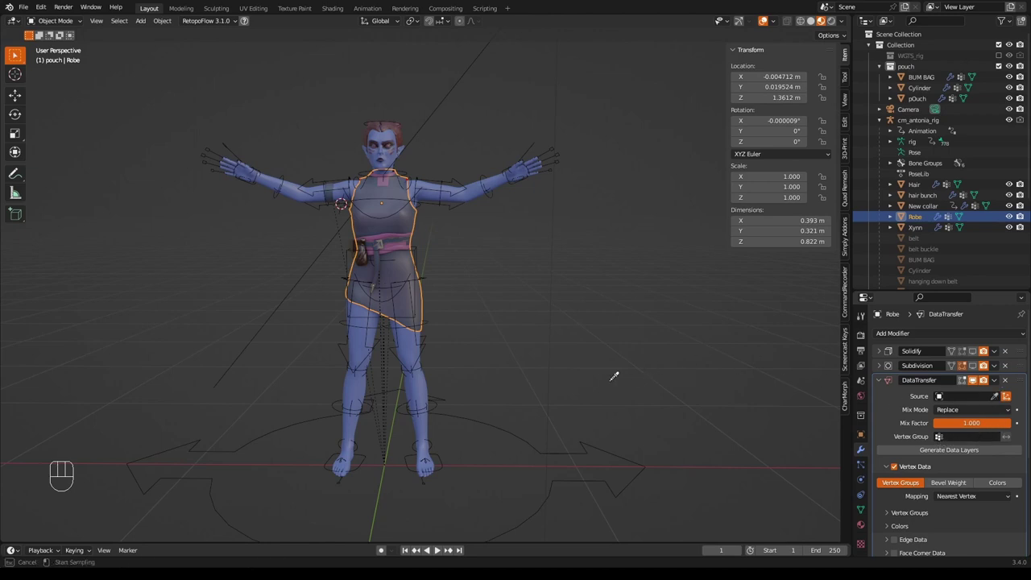
{"action": "left_click", "coordinate": [426, 389]}
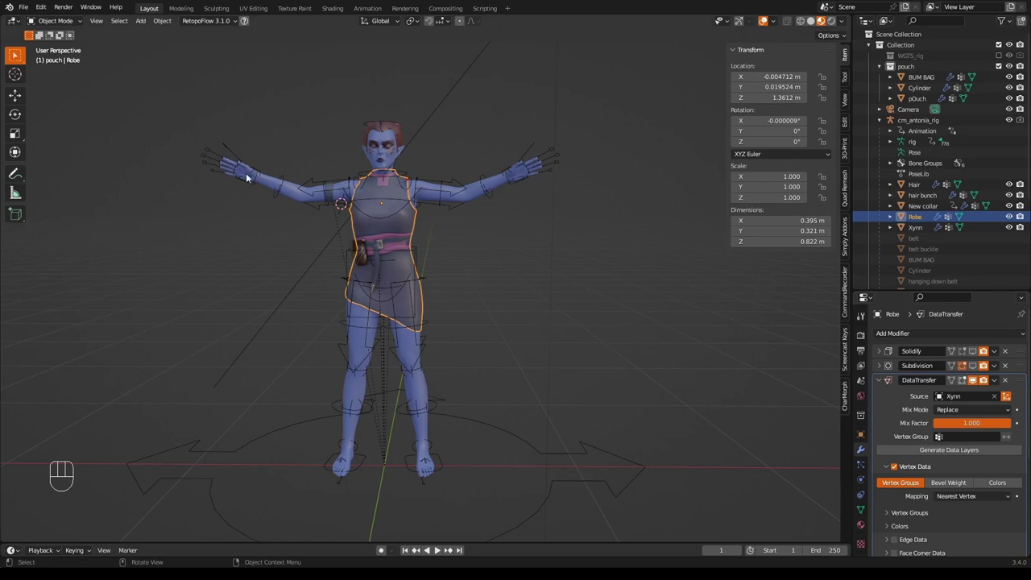
Switch the rig to Pose Mode and test how the robe follows by lifting the left foot control, cancelling the move
{"action": "left_click", "coordinate": [522, 435]}
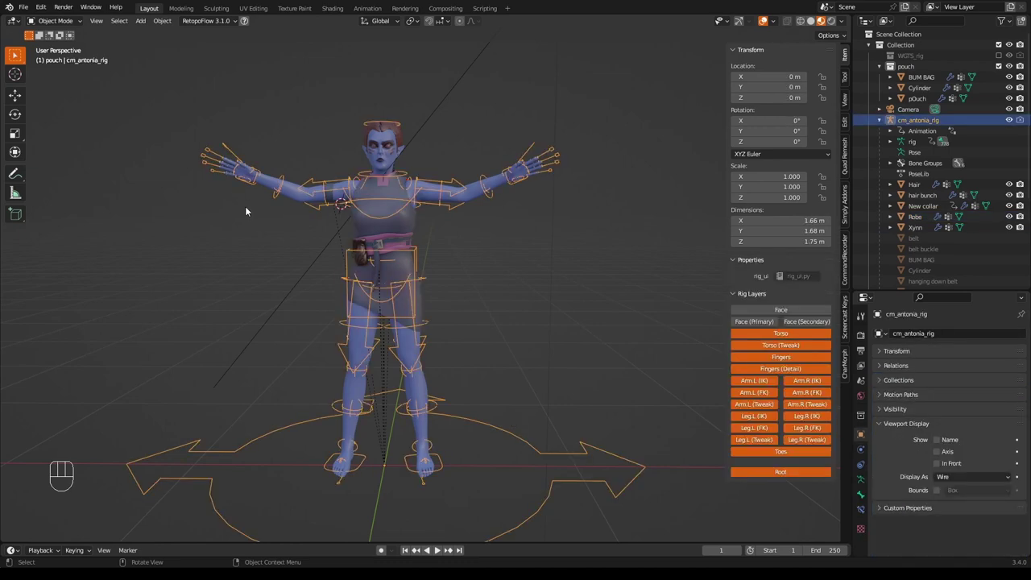
{"action": "left_click", "coordinate": [74, 21]}
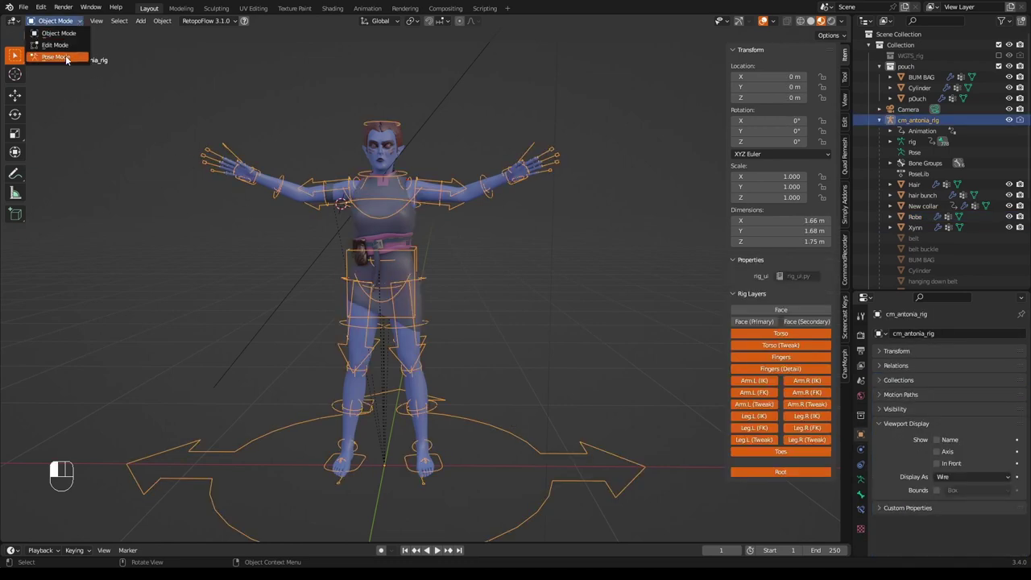
{"action": "left_click", "coordinate": [70, 58]}
{"action": "middle_click_drag", "start_coordinate": [531, 345], "coordinate": [435, 341]}
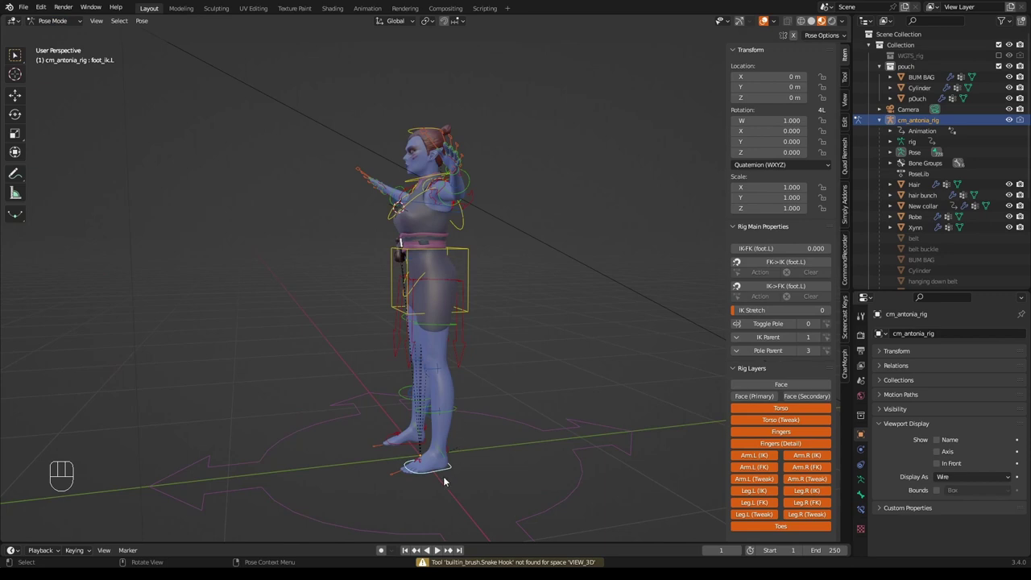
{"action": "key", "text": "g"}
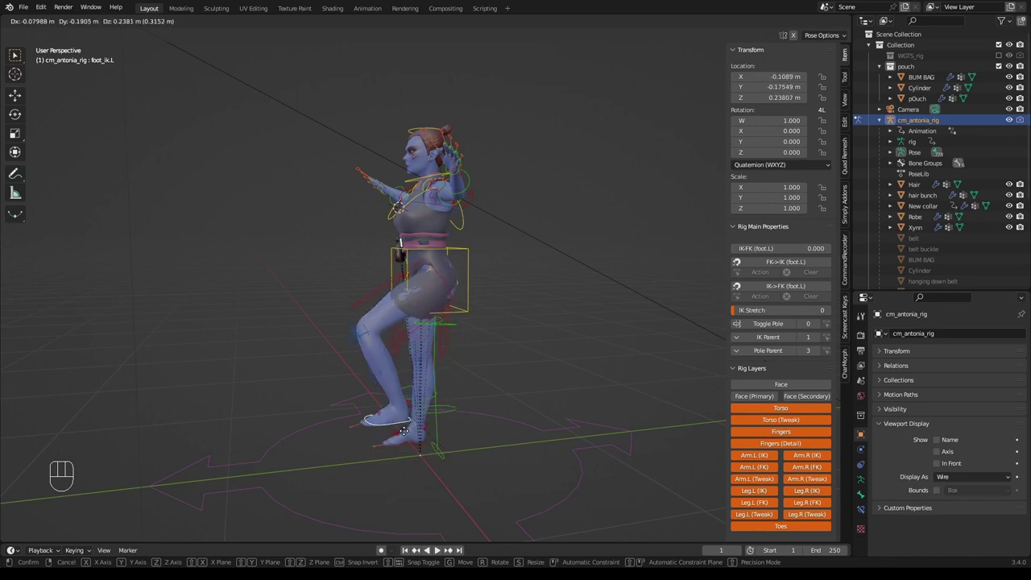
{"action": "key", "text": "Escape"}
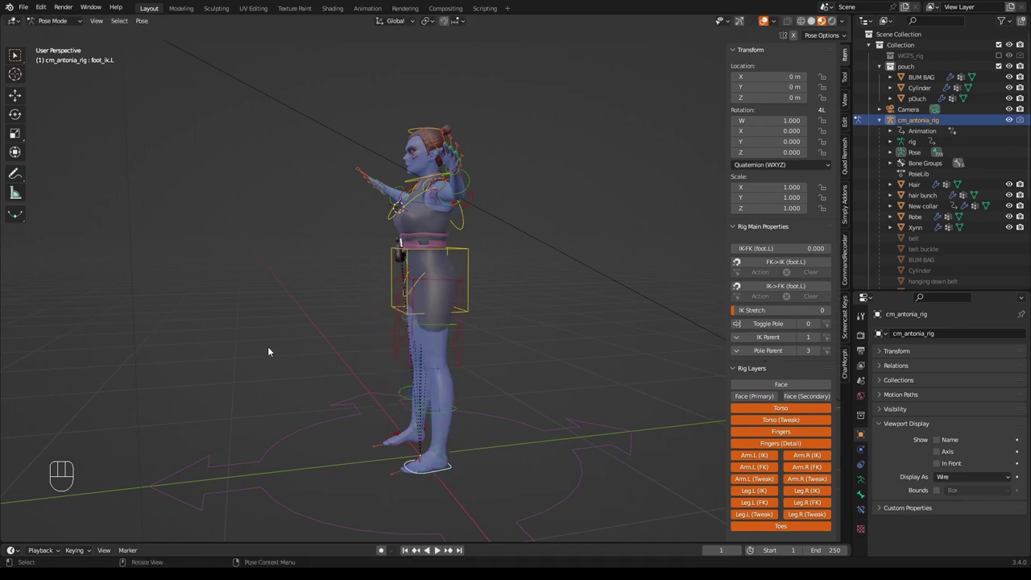
Test how the clothing and pouch follow the rig by moving the torso control, cancelling the move
{"action": "middle_click_drag", "start_coordinate": [267, 350], "coordinate": [378, 356]}
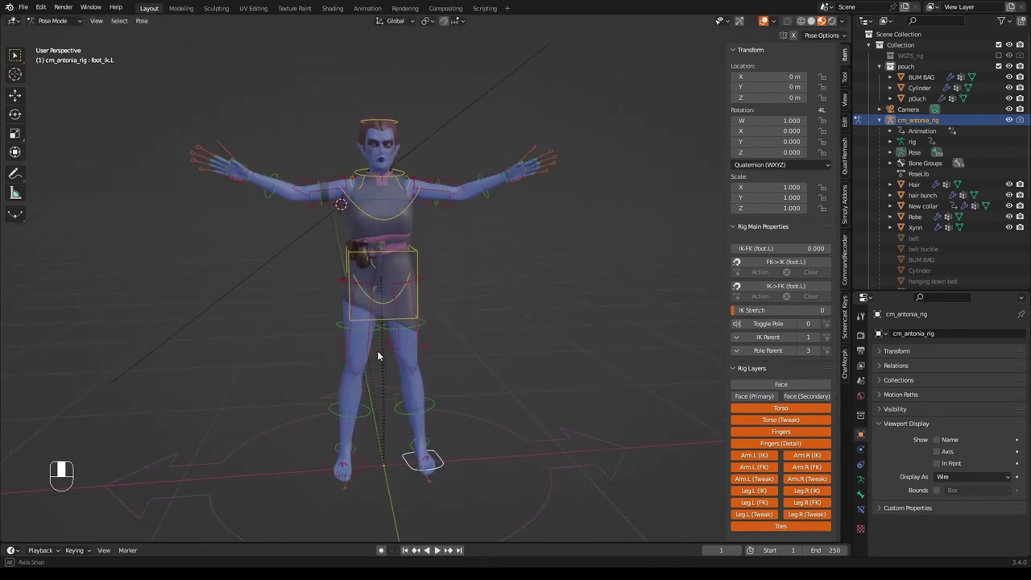
{"action": "left_click", "coordinate": [416, 282]}
{"action": "middle_click_drag", "start_coordinate": [476, 351], "coordinate": [473, 341]}
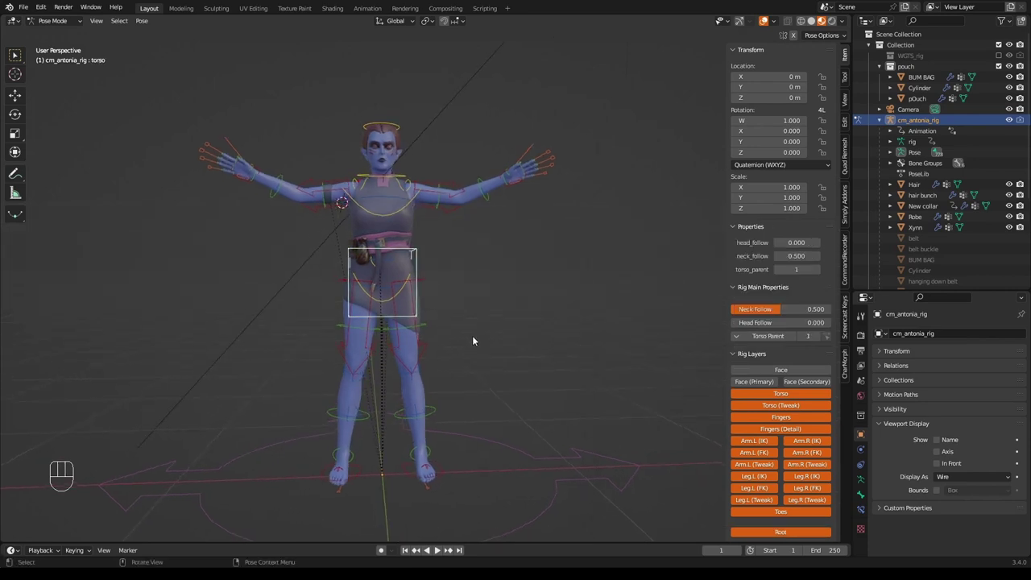
{"action": "key", "text": "g"}
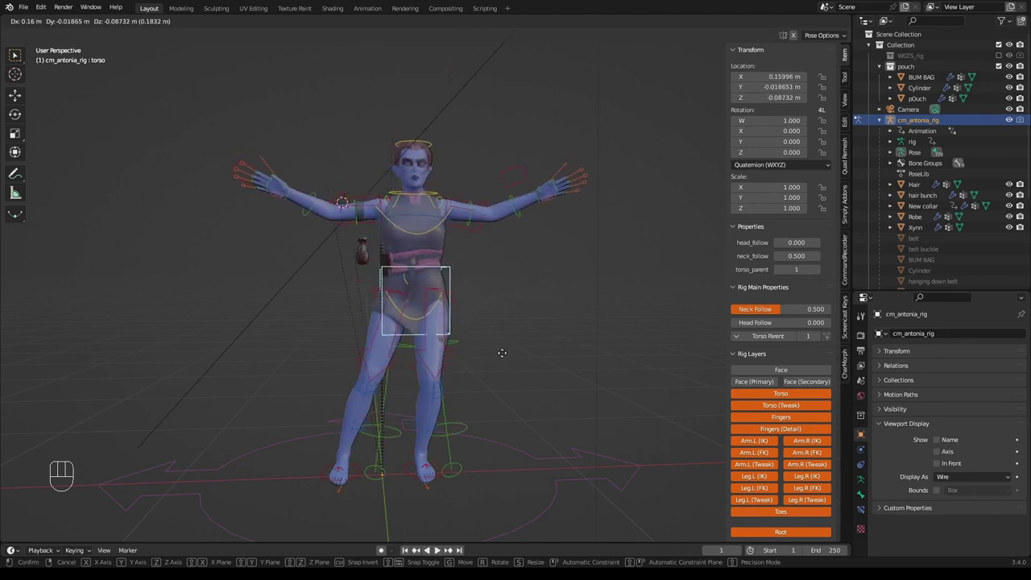
{"action": "right_click", "coordinate": [500, 355]}
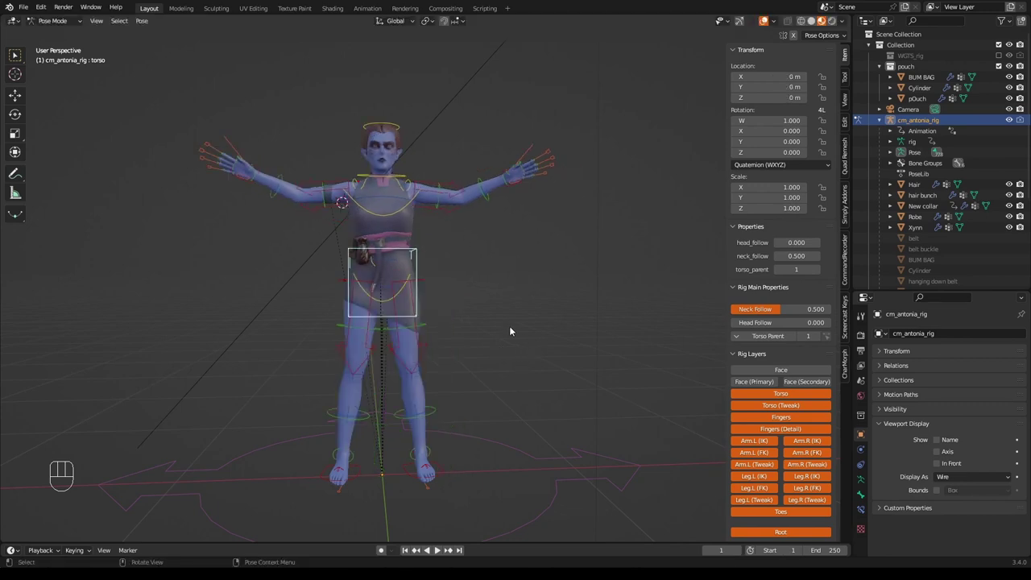
Return to Object Mode and parent the pOuch to cm_antonia_rig using Armature Deform With Empty Groups
{"action": "scroll", "coordinate": [510, 328], "scroll_direction": "up", "scroll_amount": 2}
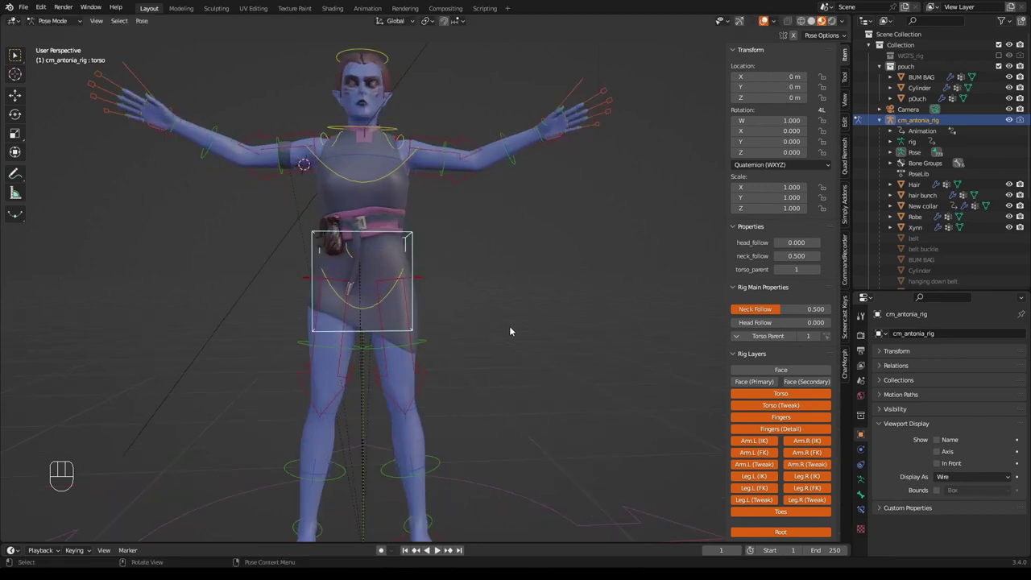
{"action": "left_click", "coordinate": [74, 22]}
{"action": "left_click", "coordinate": [72, 31]}
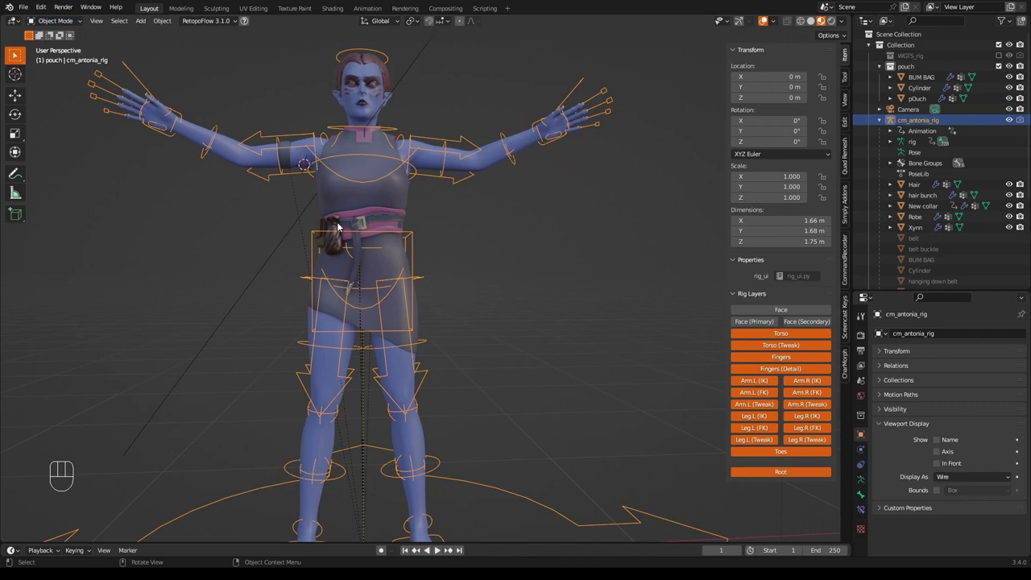
{"action": "left_click", "coordinate": [335, 246]}
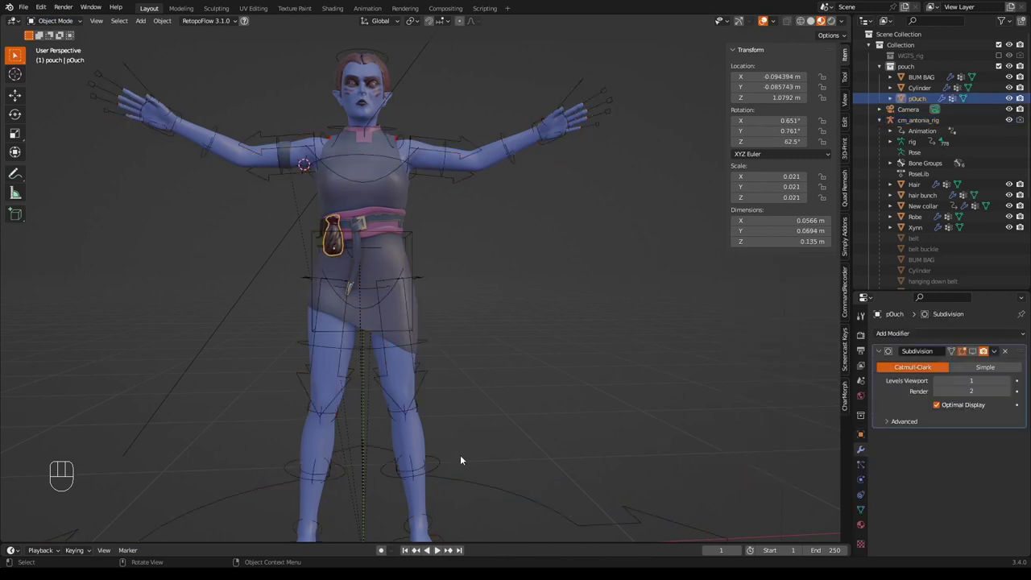
{"action": "left_click", "coordinate": [466, 480], "text": "shift"}
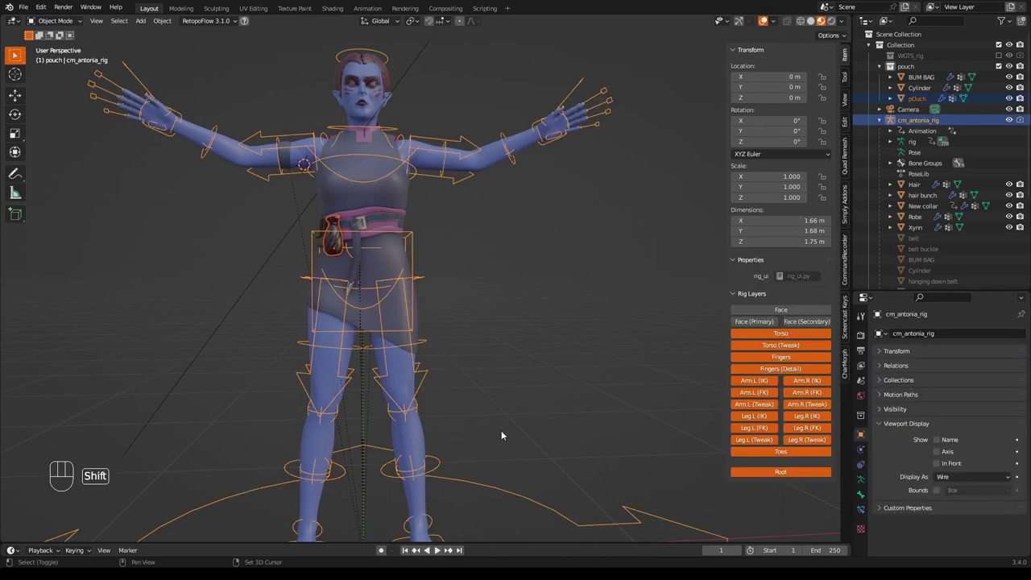
{"action": "key", "text": "ctrl+p"}
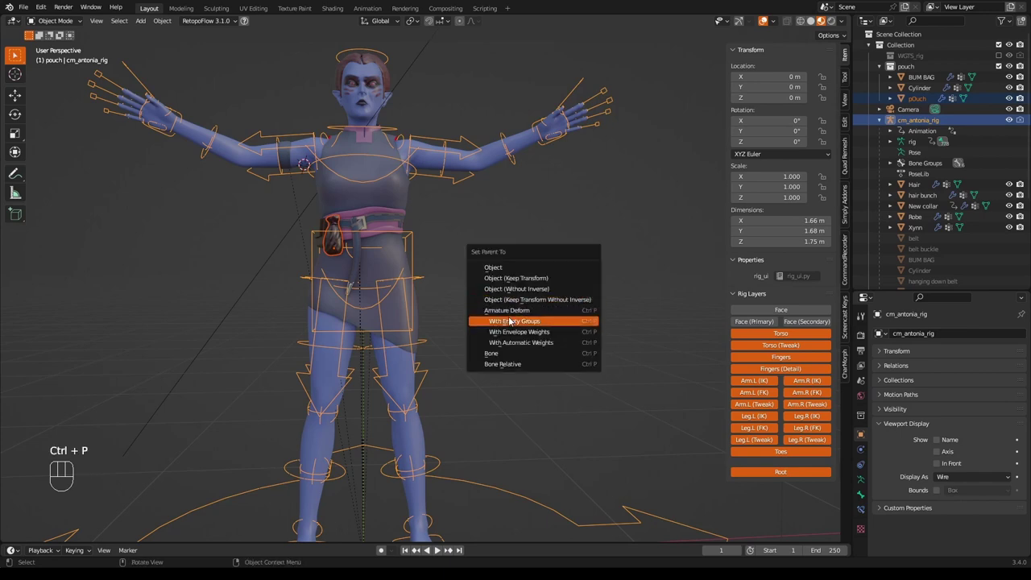
{"action": "left_click", "coordinate": [550, 320]}
Add a Data Transfer modifier to the pOuch and place it above the Armature modifier in the stack
{"action": "left_click", "coordinate": [334, 232]}
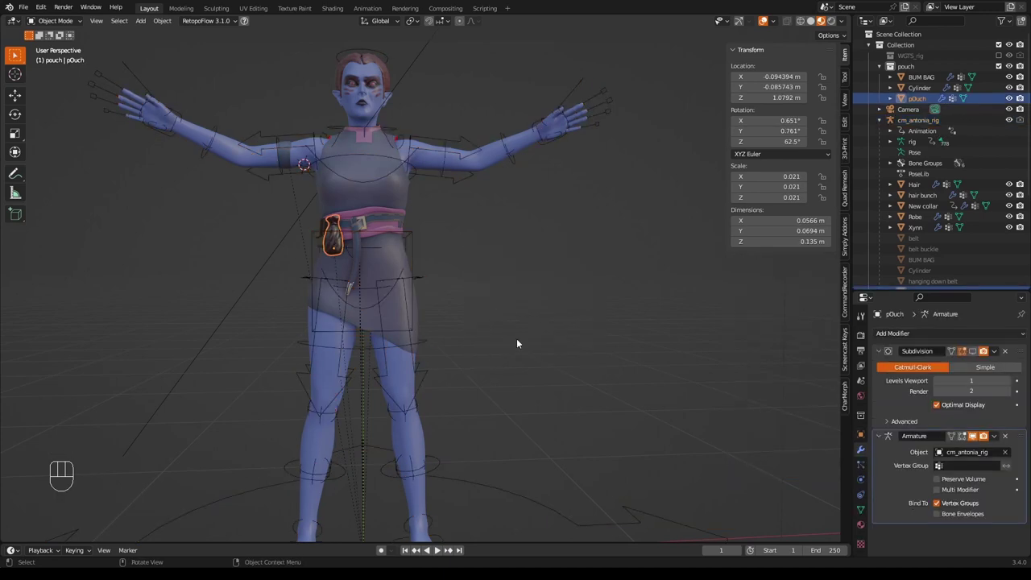
{"action": "left_click", "coordinate": [915, 335]}
{"action": "left_click", "coordinate": [742, 112]}
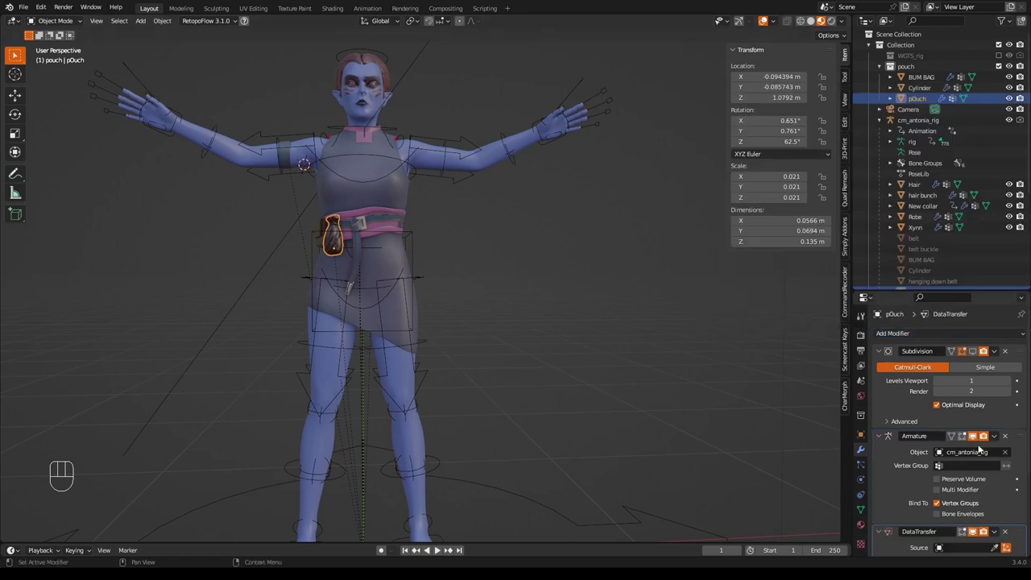
{"action": "left_click_drag", "start_coordinate": [1012, 481], "coordinate": [1003, 437]}
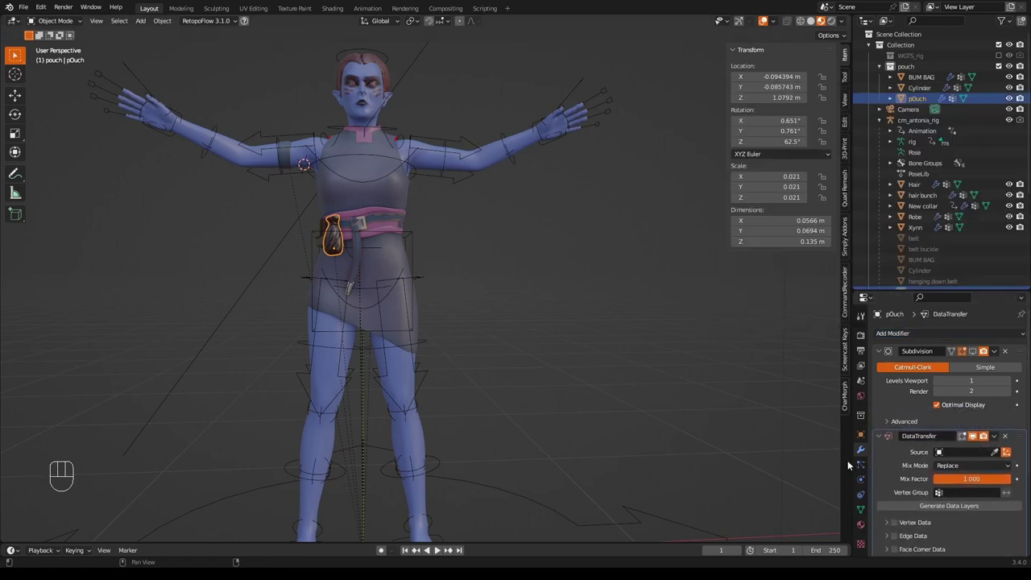
Enable Vertex Data with Vertex Groups in the pOuch's Data Transfer modifier and sample the Xynn body as its source
{"action": "left_click", "coordinate": [888, 522]}
{"action": "left_click", "coordinate": [894, 522]}
{"action": "left_click", "coordinate": [900, 538]}
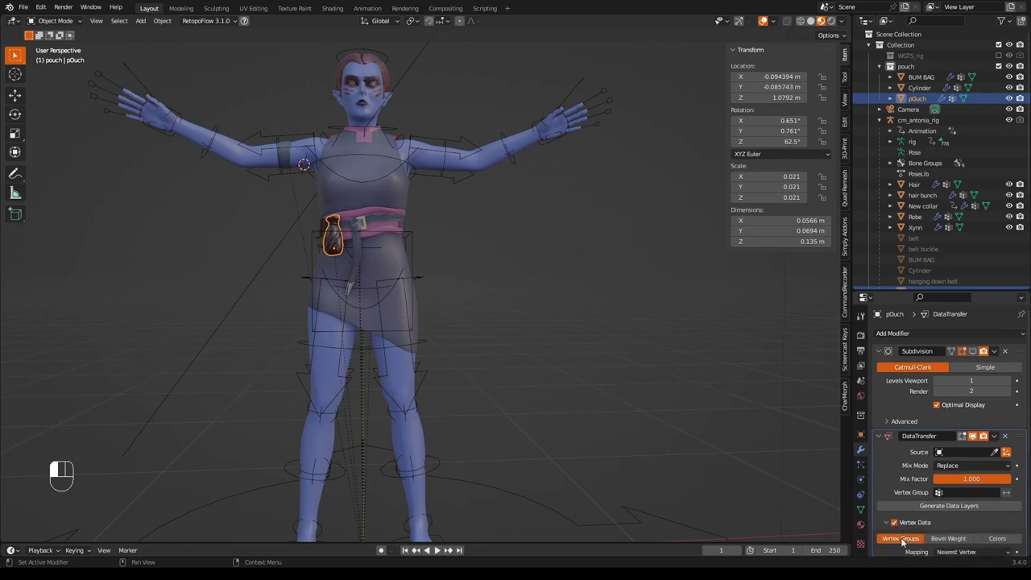
{"action": "left_click", "coordinate": [995, 451]}
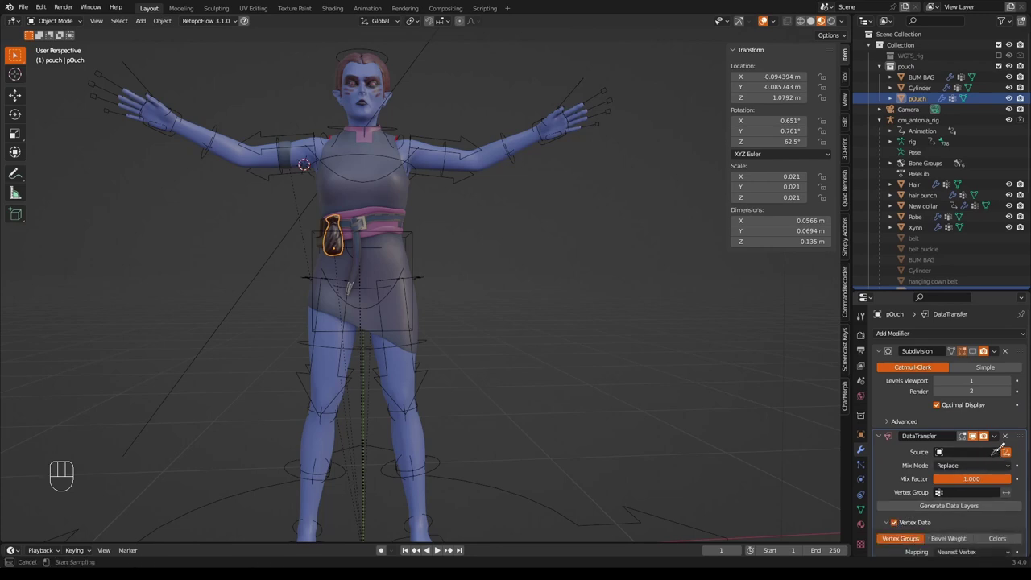
{"action": "left_click", "coordinate": [489, 148]}
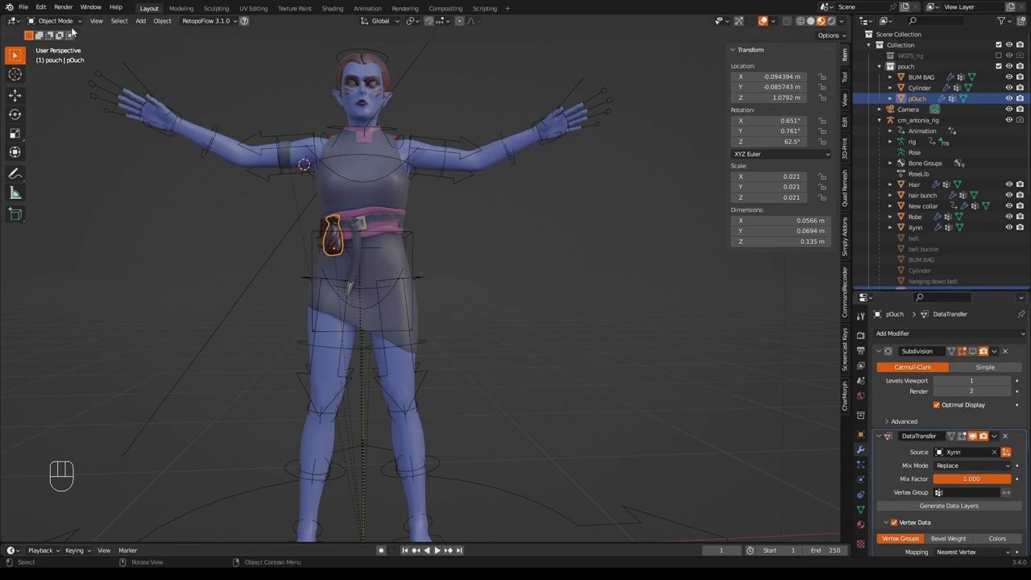
Put the rig in Pose Mode and test how the pouch follows by moving the torso control, cancelling the move
{"action": "left_click", "coordinate": [296, 373]}
{"action": "left_click", "coordinate": [78, 22]}
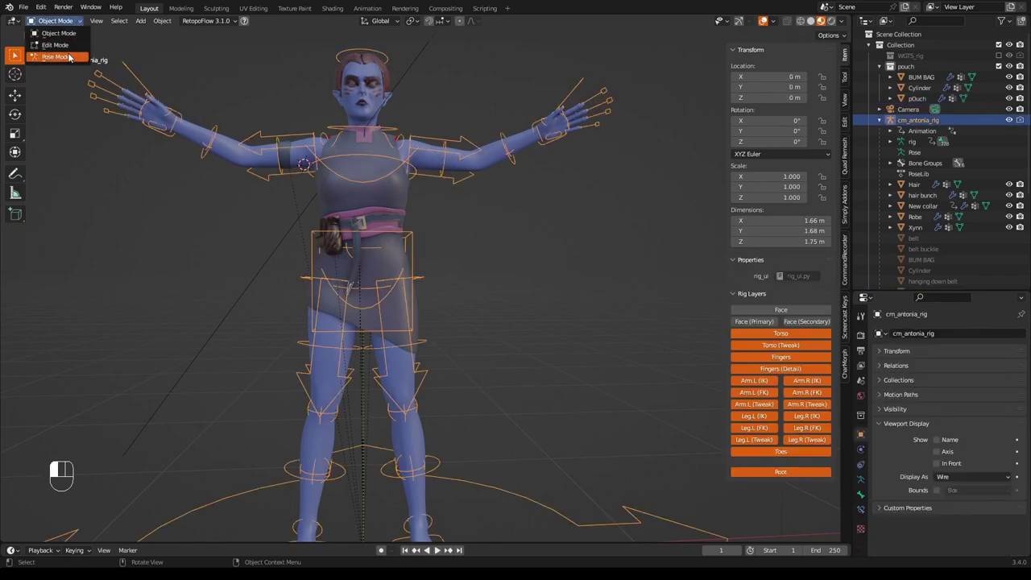
{"action": "left_click", "coordinate": [66, 59]}
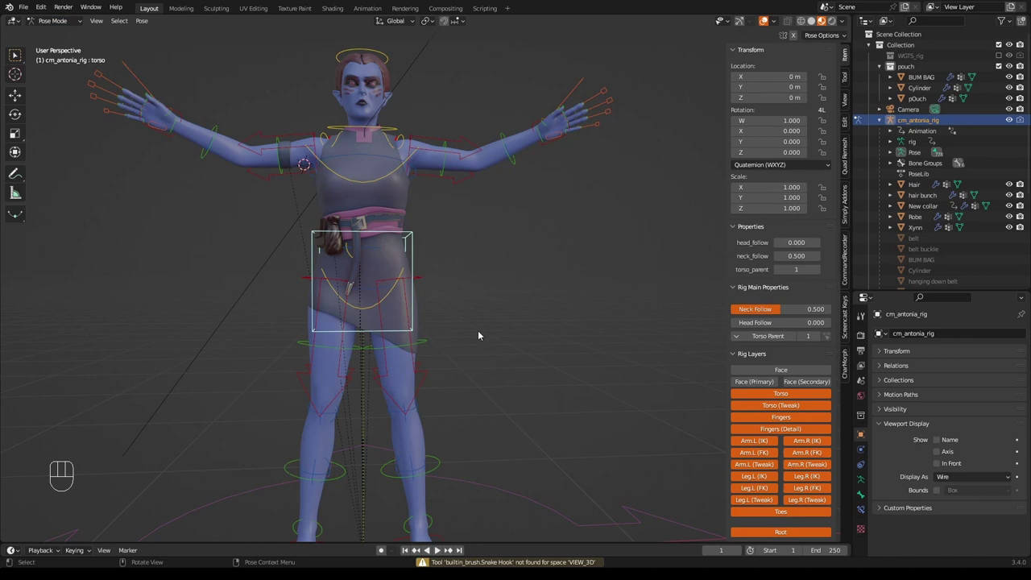
{"action": "key", "text": "g"}
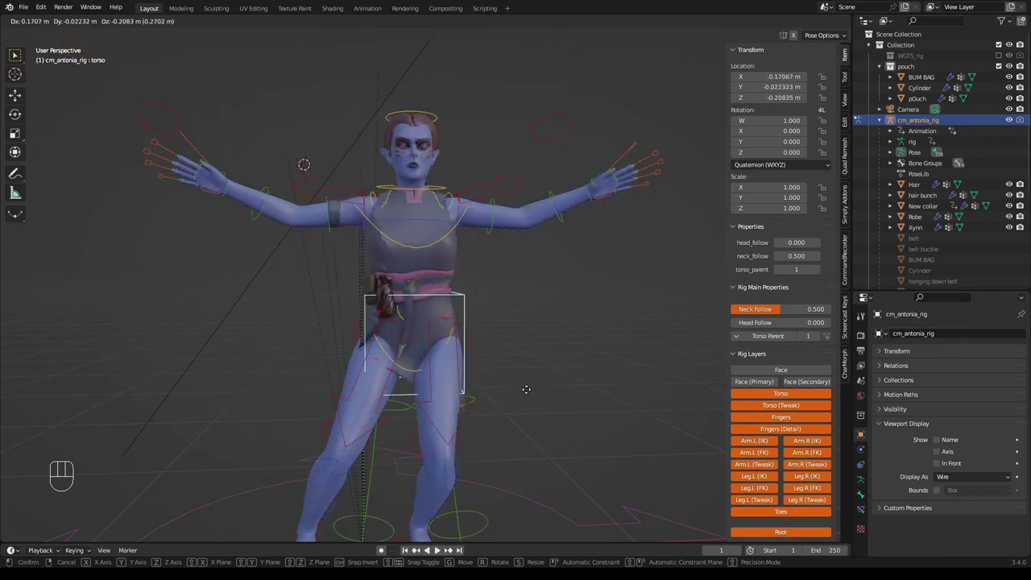
{"action": "right_click", "coordinate": [526, 389]}
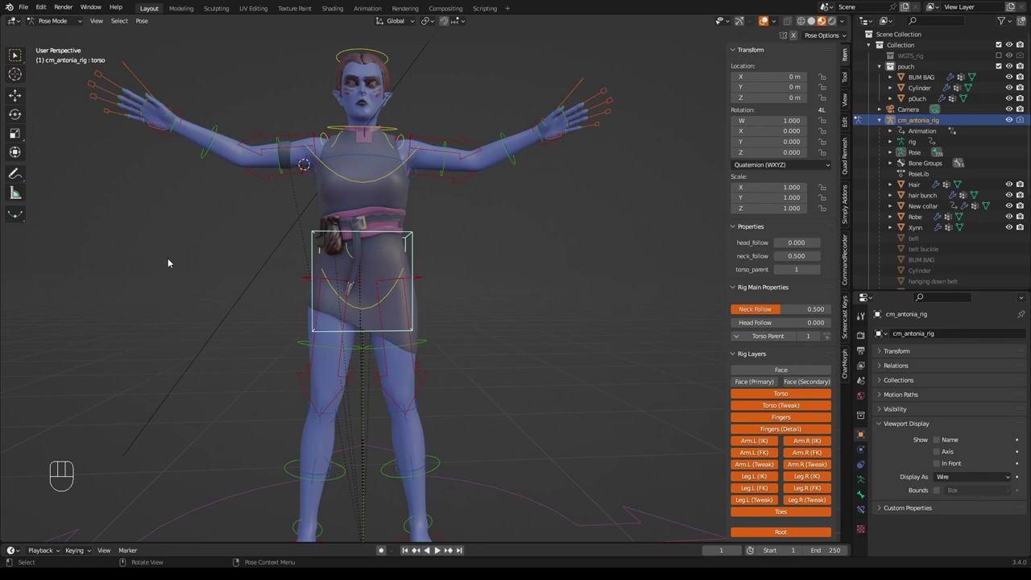
{"action": "left_click", "coordinate": [417, 441]}
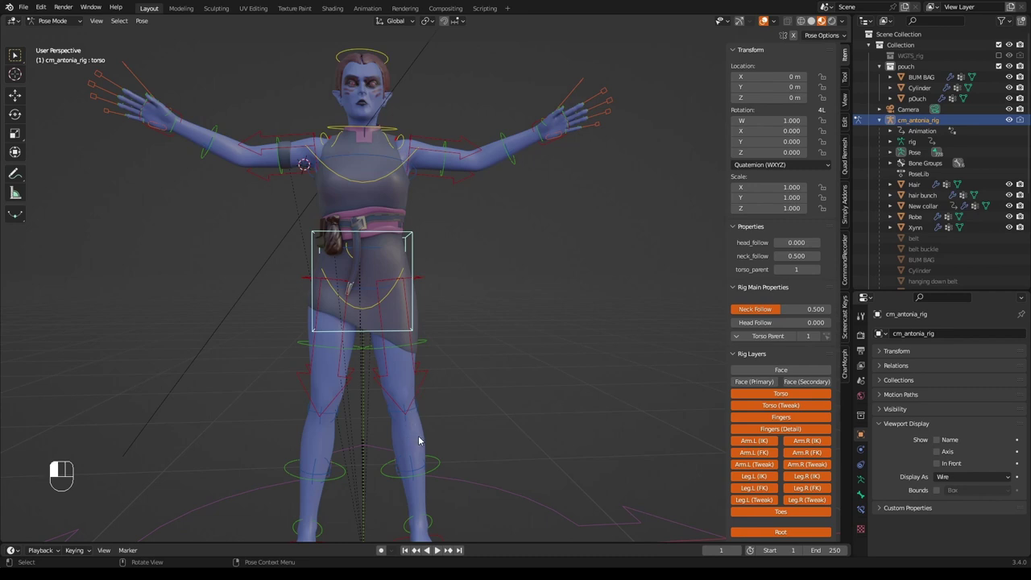
Edit the Xynn body mesh in wireframe shading and lasso-select its vertices under the robe, from below the chest to the hem
{"action": "left_click", "coordinate": [68, 24]}
{"action": "left_click", "coordinate": [53, 33]}
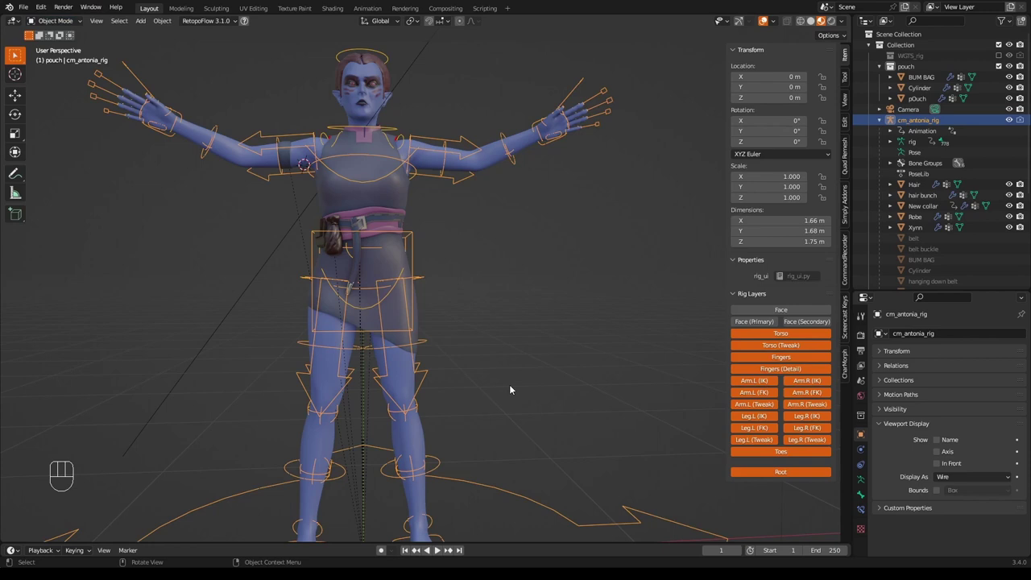
{"action": "left_click", "coordinate": [409, 430]}
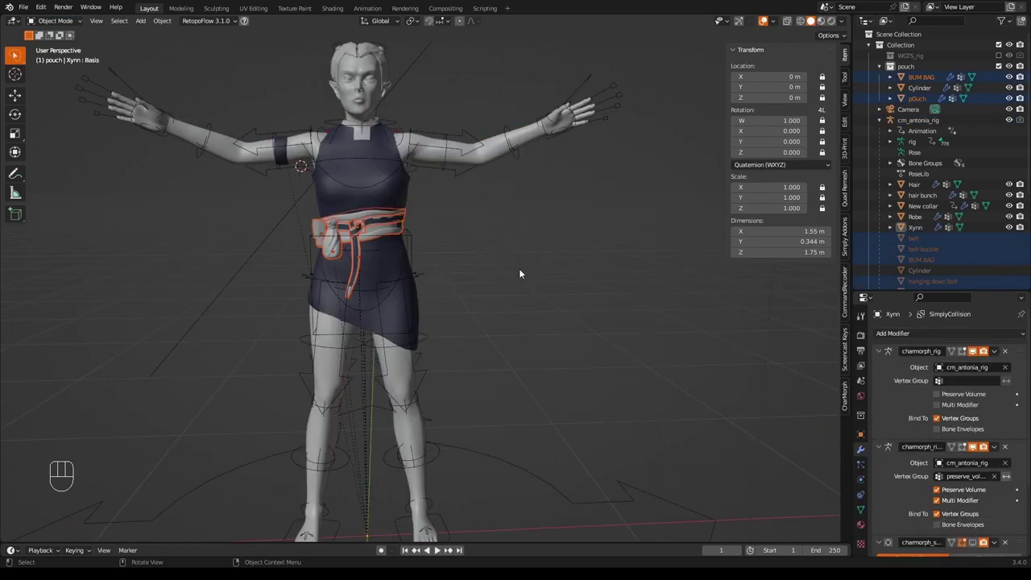
{"action": "left_click", "coordinate": [411, 430]}
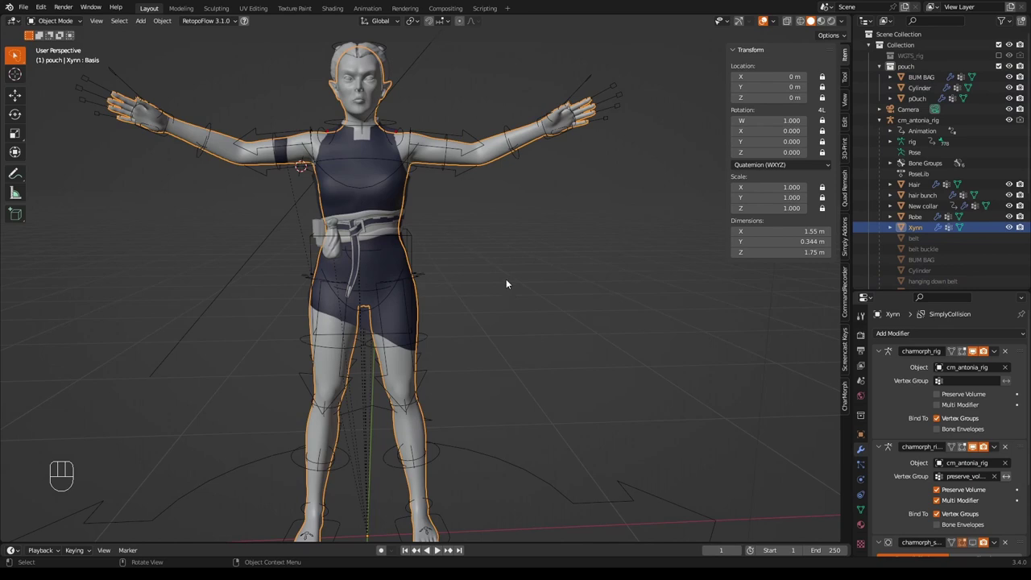
{"action": "key", "text": "Tab"}
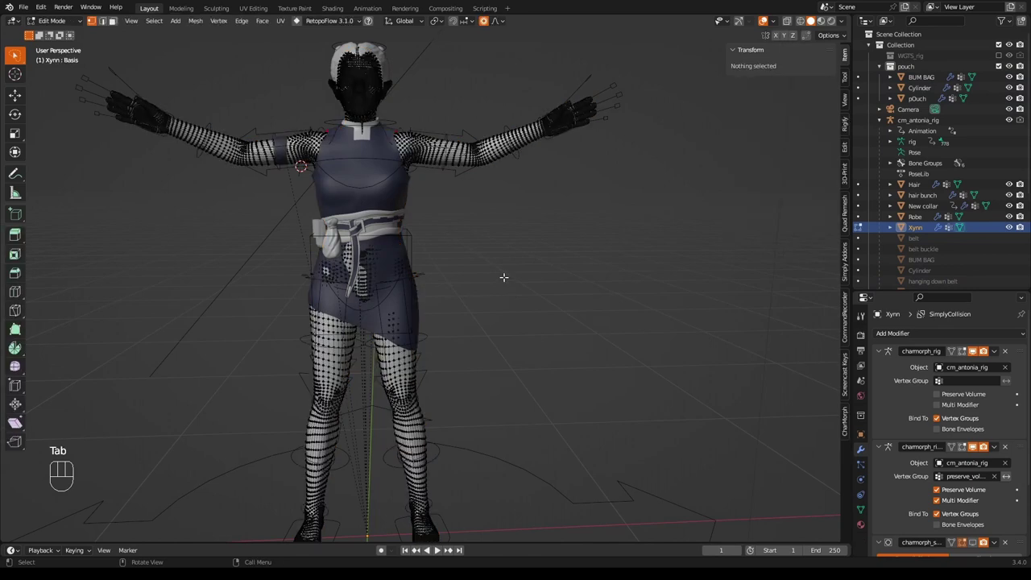
{"action": "left_click", "coordinate": [801, 22]}
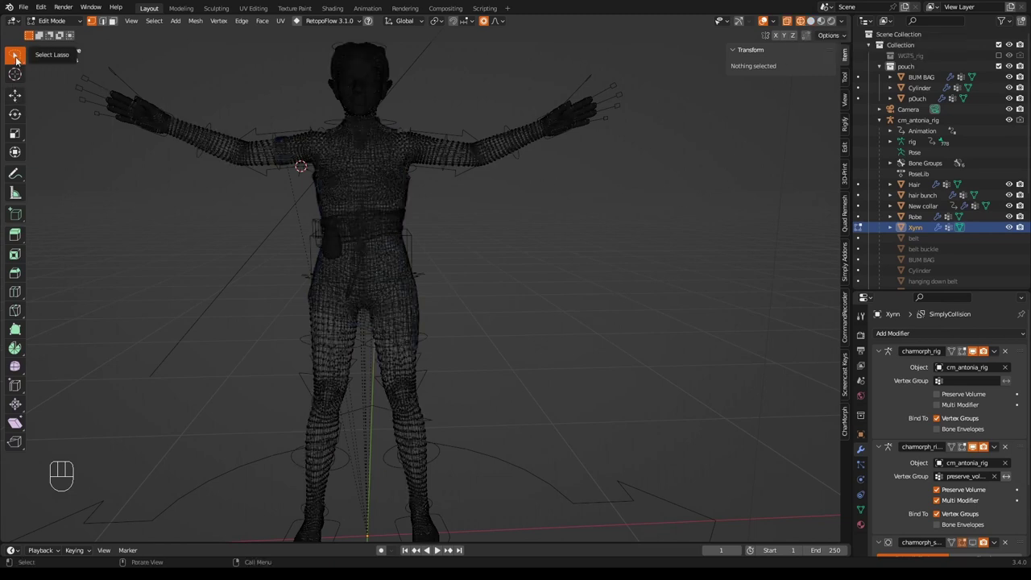
{"action": "mouse_move", "coordinate": [308, 188]}
{"action": "left_mouse_down"}
{"action": "mouse_move", "coordinate": [406, 198]}
{"action": "mouse_move", "coordinate": [444, 226]}
{"action": "mouse_move", "coordinate": [442, 340]}
{"action": "mouse_move", "coordinate": [428, 344]}
{"action": "mouse_move", "coordinate": [303, 288]}
{"action": "mouse_move", "coordinate": [300, 197]}
{"action": "left_mouse_up"}
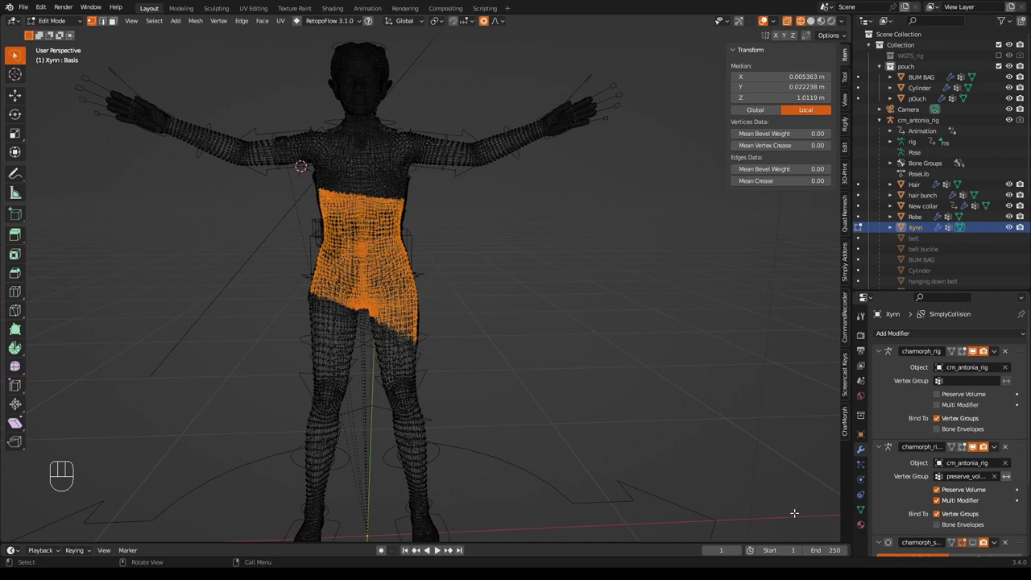
Create a vertex group named mask on Xynn, assign the selected vertices to it, and restore solid shading
{"action": "left_click", "coordinate": [861, 510]}
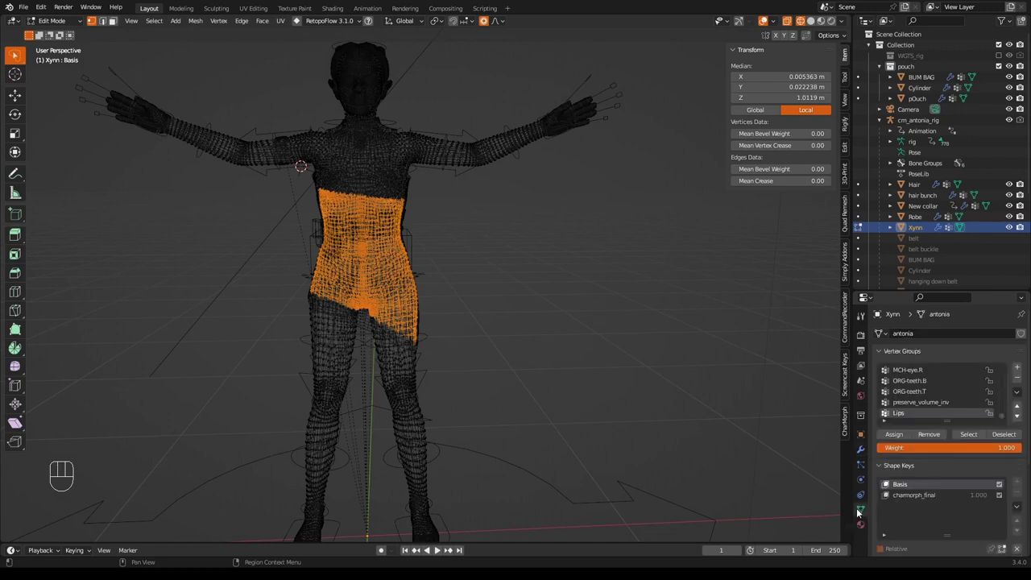
{"action": "left_click", "coordinate": [1017, 368]}
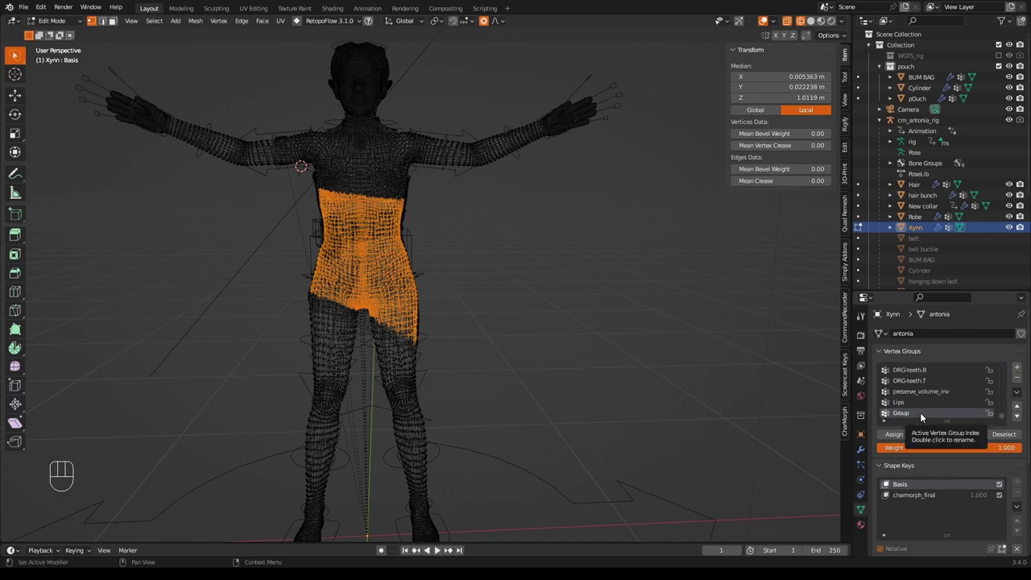
{"action": "double_click", "coordinate": [920, 412]}
{"action": "type", "text": "mask"}
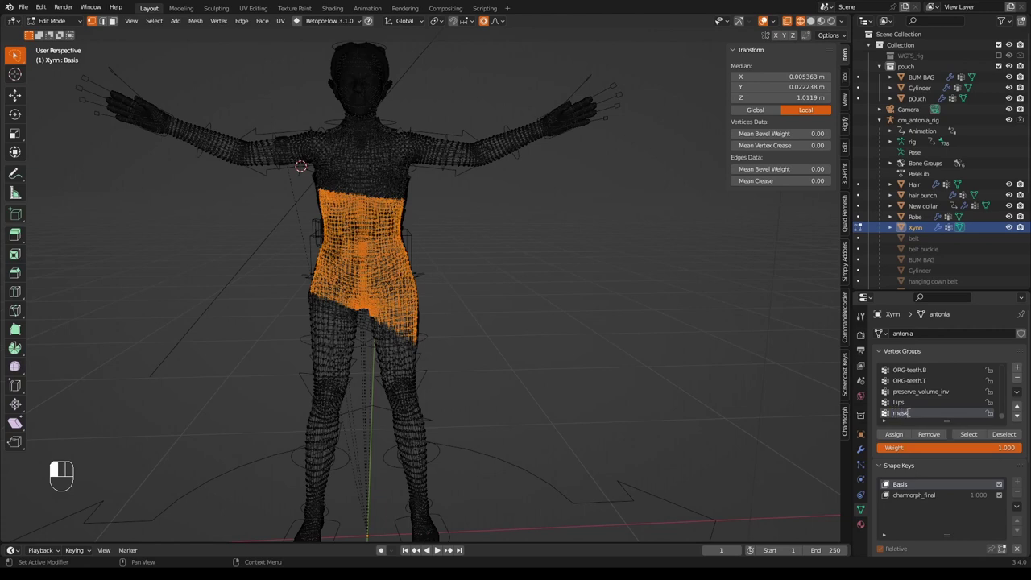
{"action": "key", "text": "Return"}
{"action": "left_click", "coordinate": [895, 435]}
{"action": "left_click", "coordinate": [811, 23]}
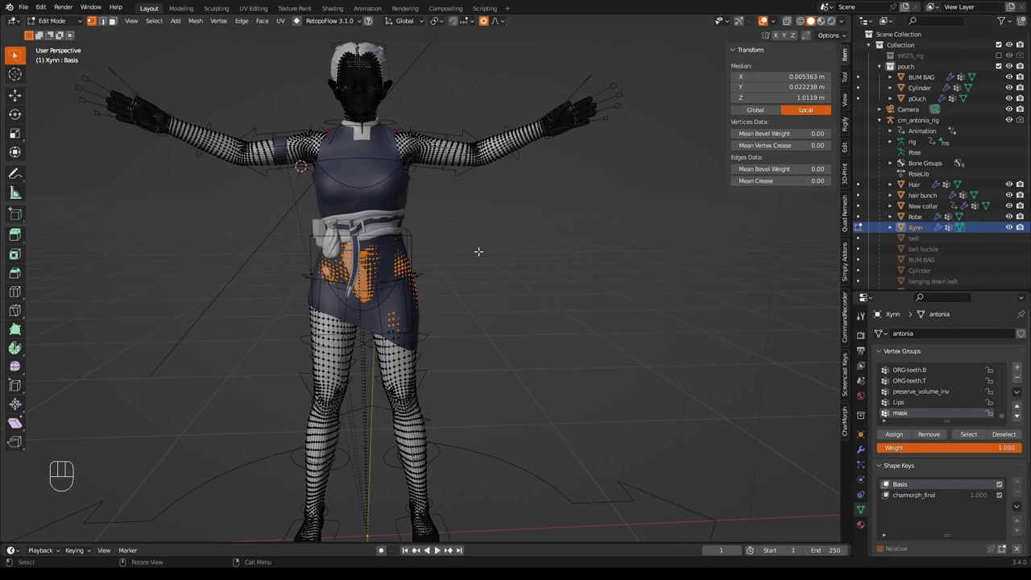
Return to Object Mode and add a Mask modifier to the Xynn body
{"action": "left_click", "coordinate": [78, 21]}
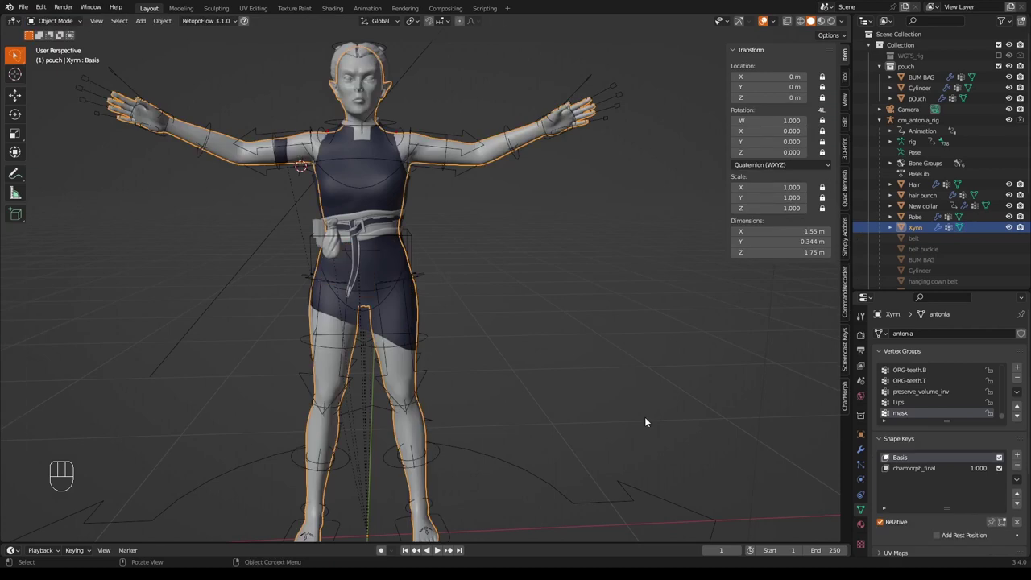
{"action": "left_click", "coordinate": [860, 448]}
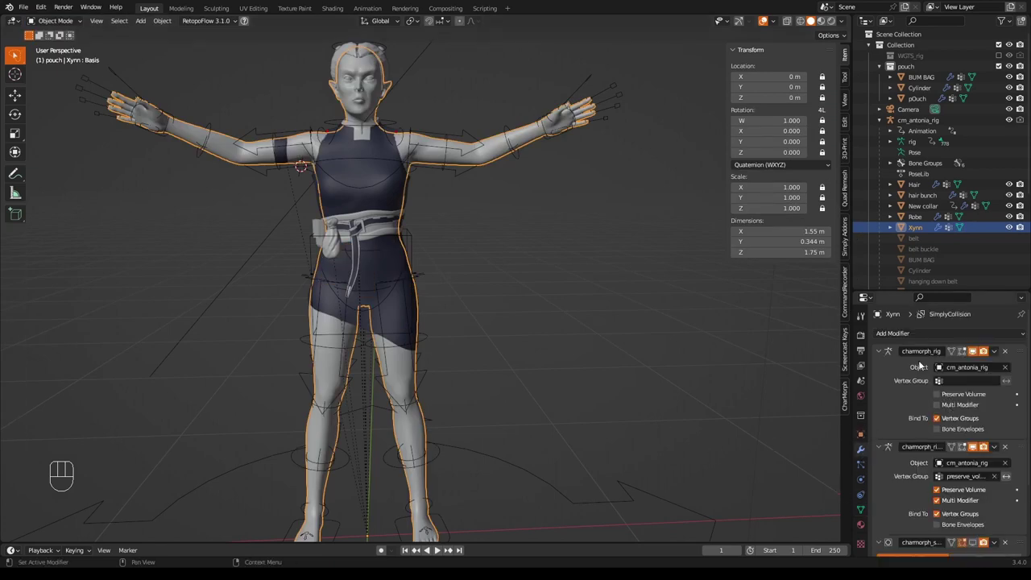
{"action": "left_click", "coordinate": [929, 332]}
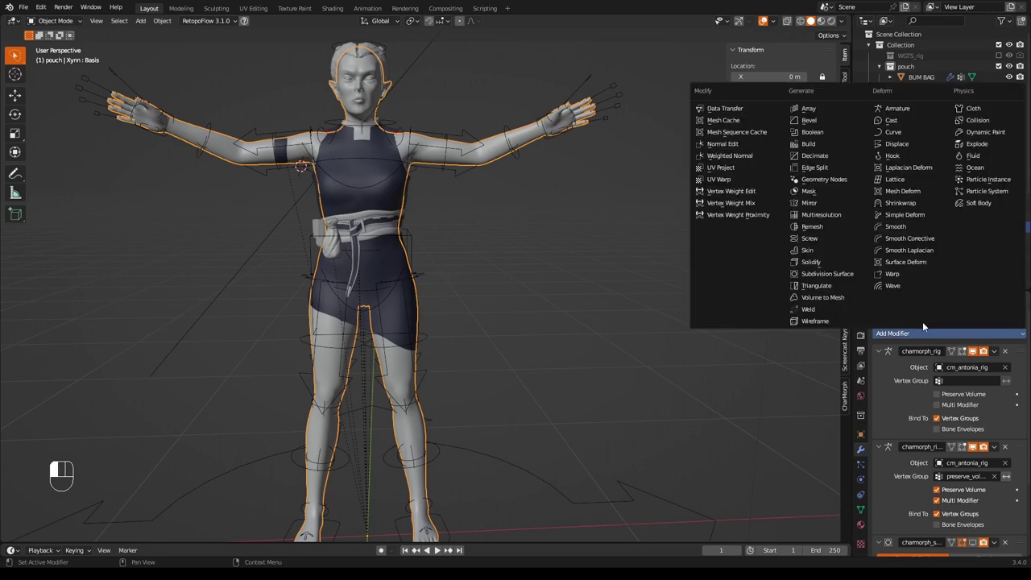
{"action": "left_click", "coordinate": [808, 192]}
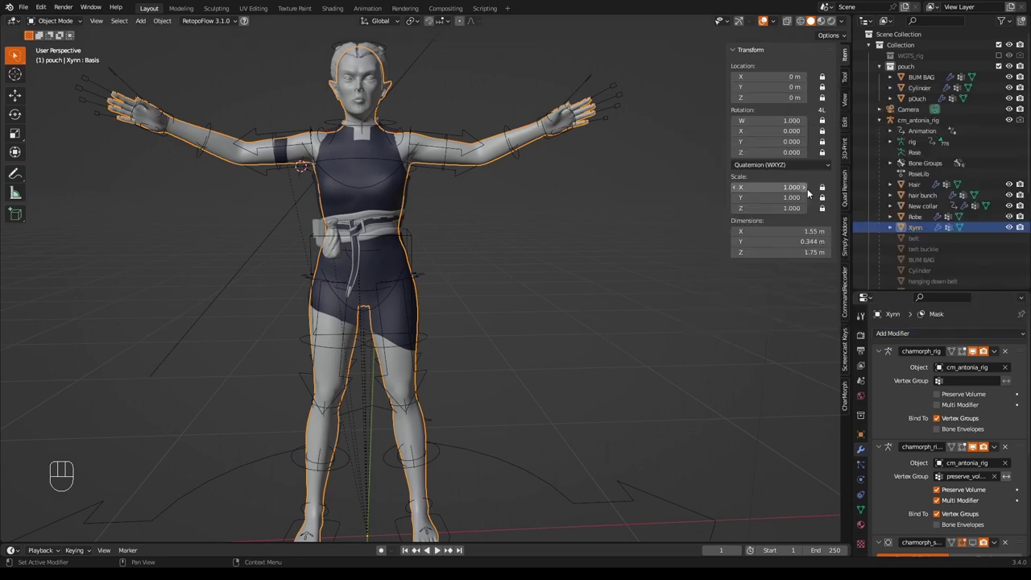
{"action": "scroll", "coordinate": [976, 443], "scroll_direction": "down", "scroll_amount": 5}
{"action": "scroll", "coordinate": [976, 443], "scroll_direction": "down", "scroll_amount": 2}
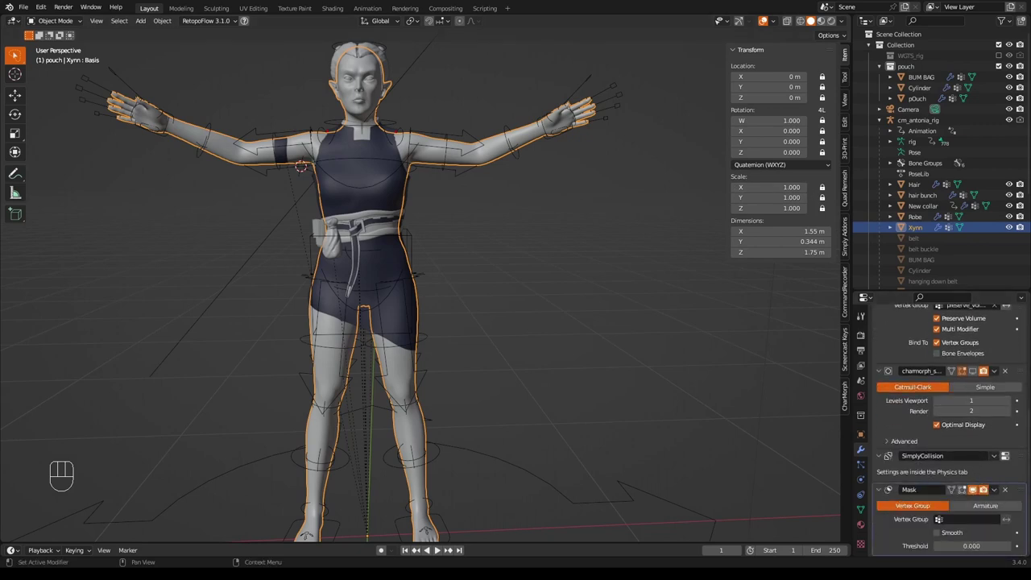
Set the Mask modifier's vertex group to mask and invert it so only the body under the robe is hidden
{"action": "left_click", "coordinate": [940, 520]}
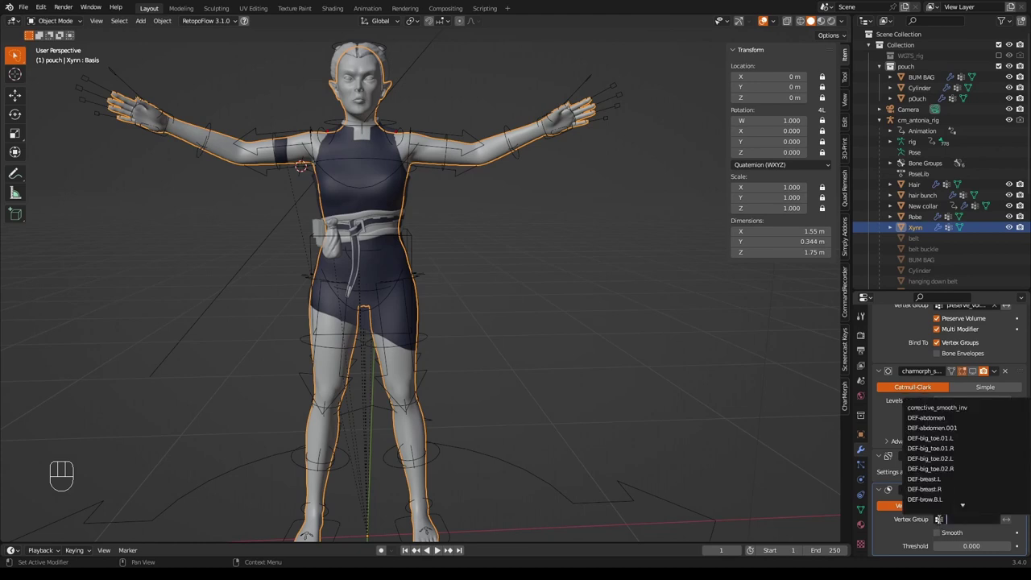
{"action": "scroll", "coordinate": [955, 465], "scroll_direction": "down", "scroll_amount": 9}
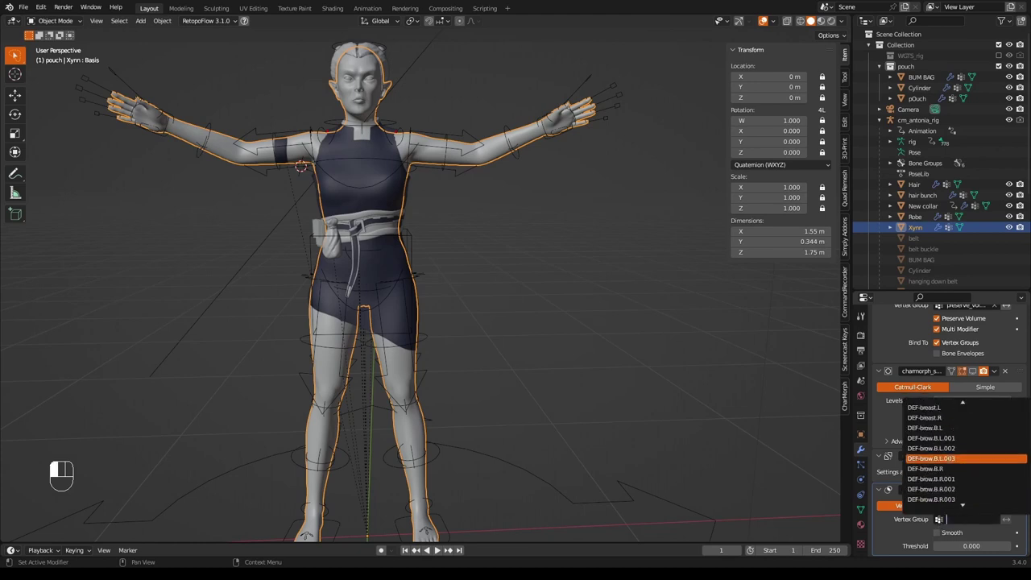
{"action": "scroll", "coordinate": [937, 458], "scroll_direction": "down", "scroll_amount": 14}
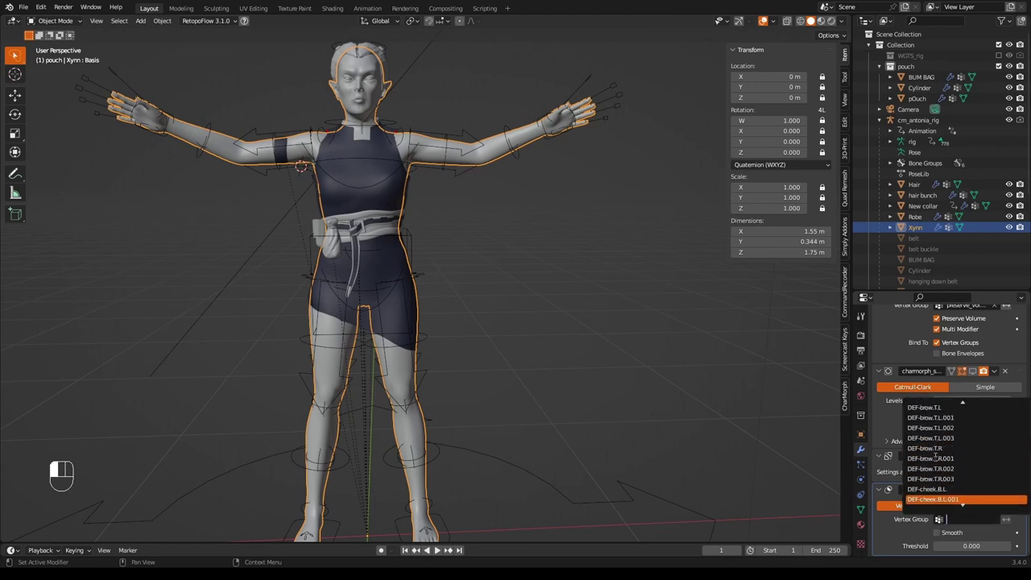
{"action": "scroll", "coordinate": [959, 499], "scroll_direction": "down", "scroll_amount": 20}
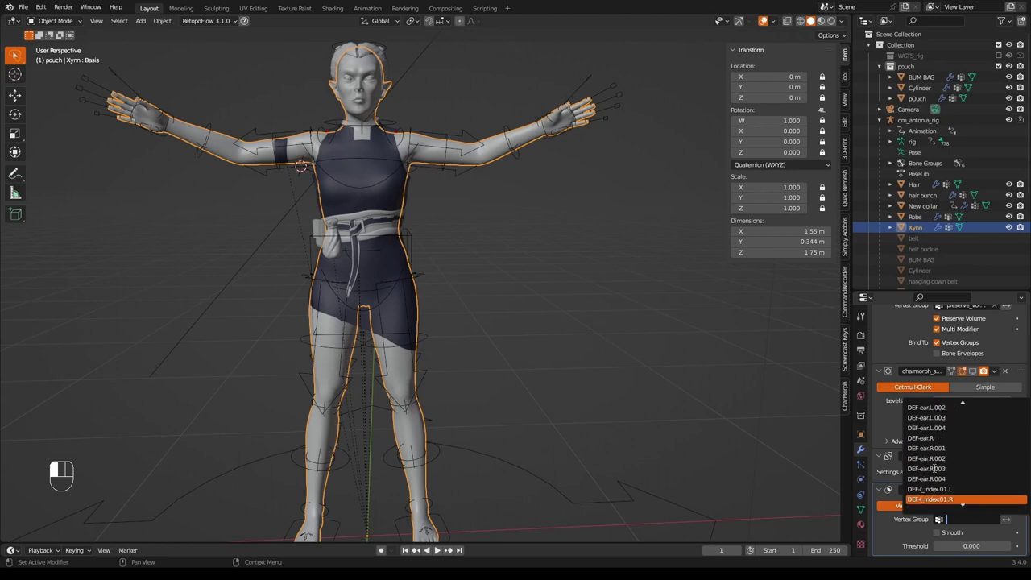
{"action": "scroll", "coordinate": [967, 483], "scroll_direction": "down", "scroll_amount": 5}
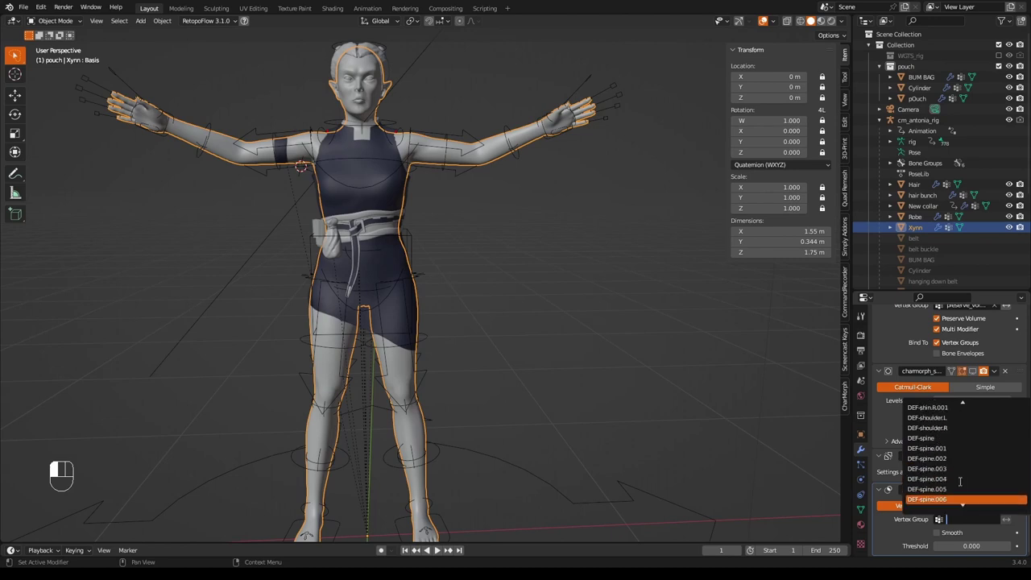
{"action": "left_click", "coordinate": [931, 503]}
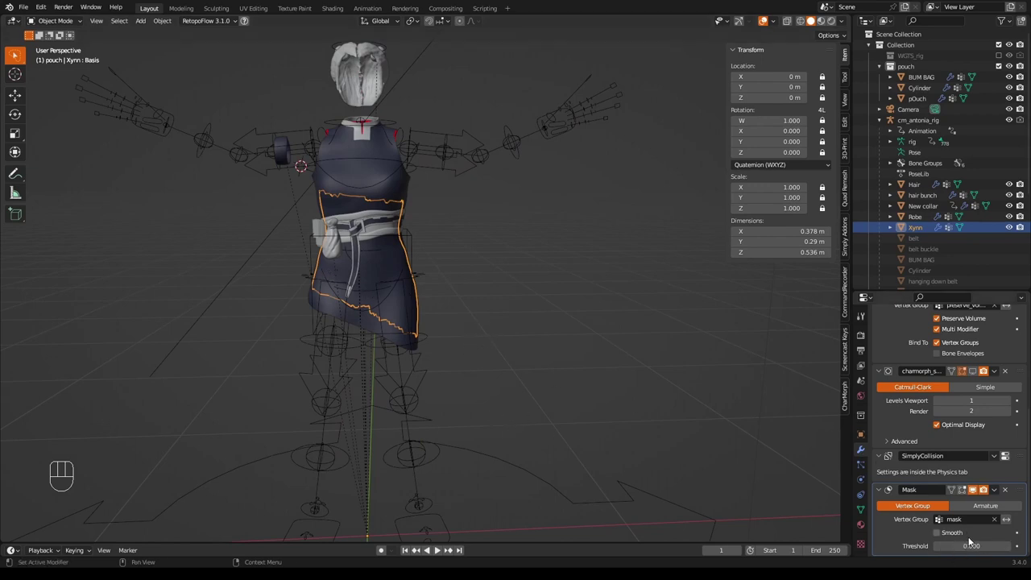
{"action": "left_click", "coordinate": [1006, 519]}
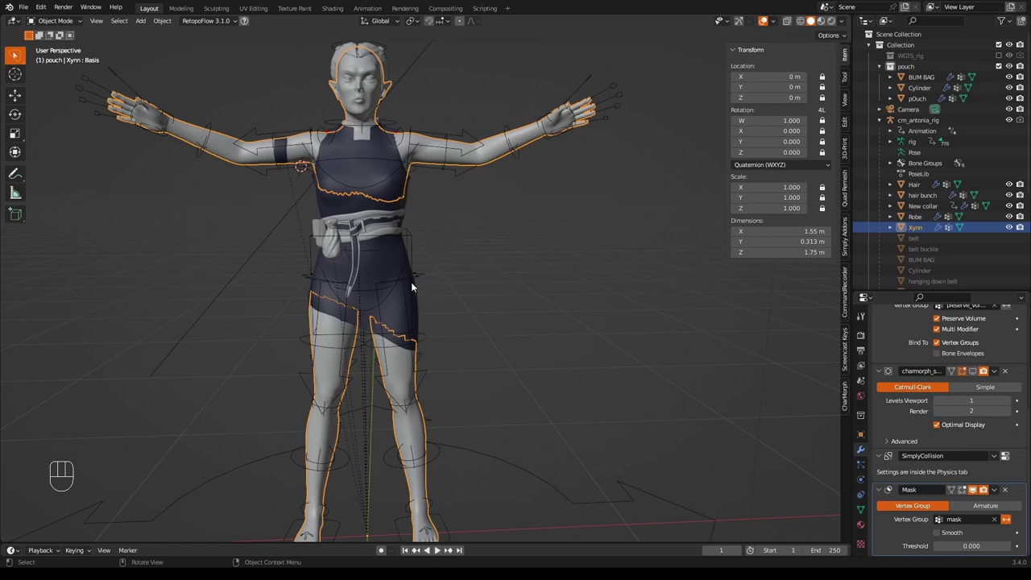
Put cm_antonia_rig in Pose Mode and test the masked body under the robe by moving the torso control, cancelling the move
{"action": "left_click", "coordinate": [413, 252]}
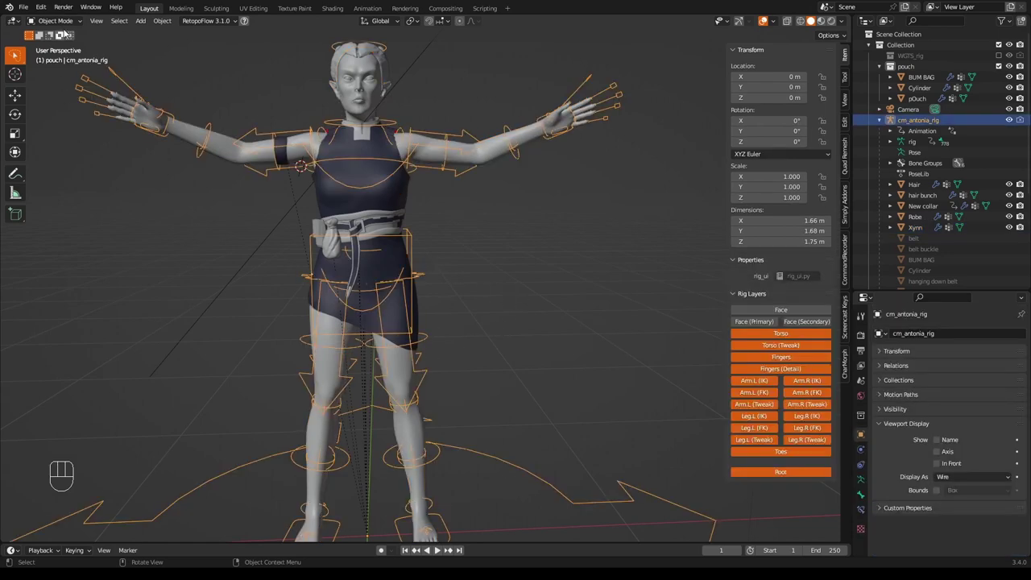
{"action": "left_click", "coordinate": [70, 21]}
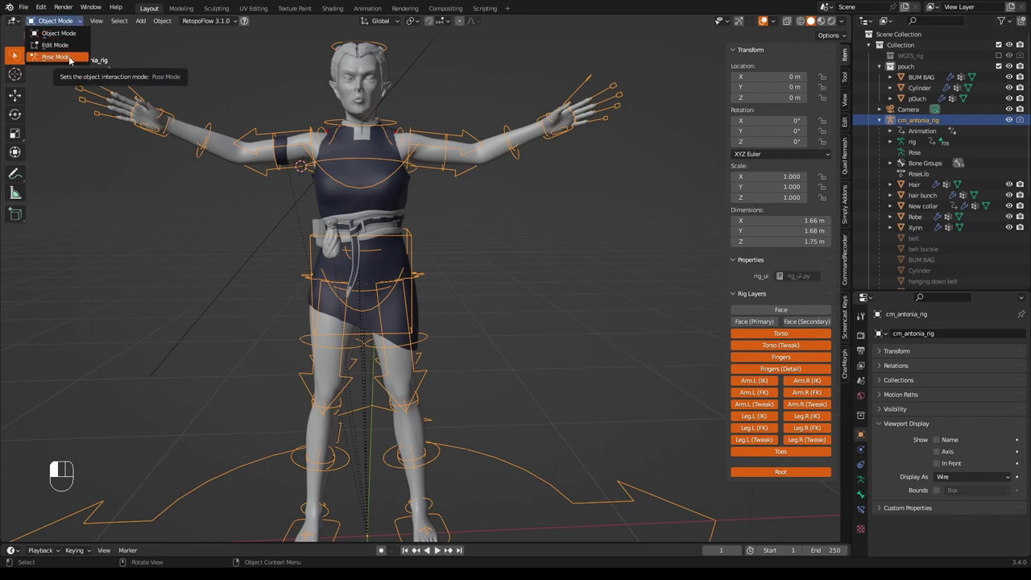
{"action": "left_click", "coordinate": [56, 56]}
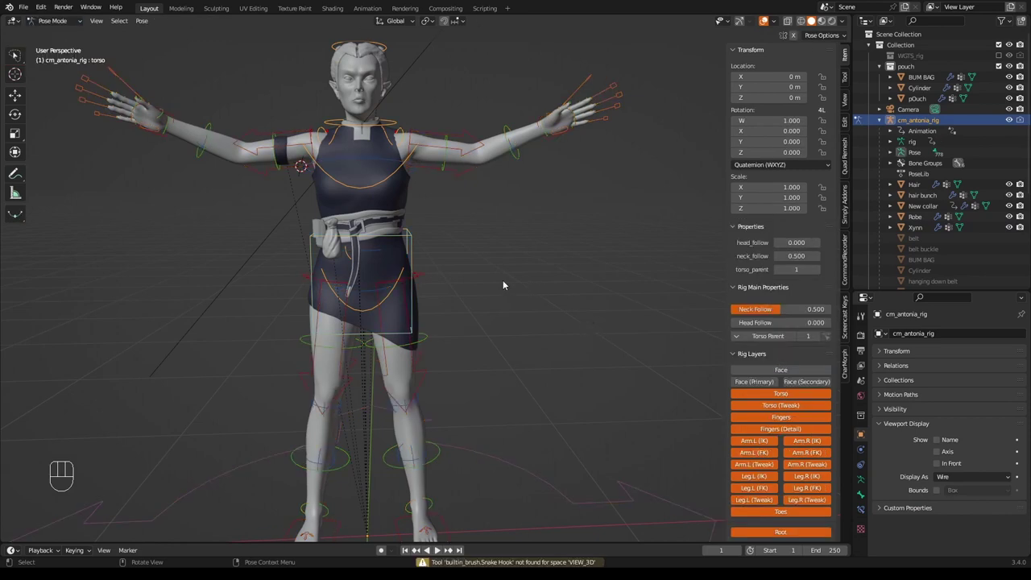
{"action": "left_click", "coordinate": [416, 250]}
{"action": "middle_click_drag", "start_coordinate": [550, 335], "coordinate": [533, 322]}
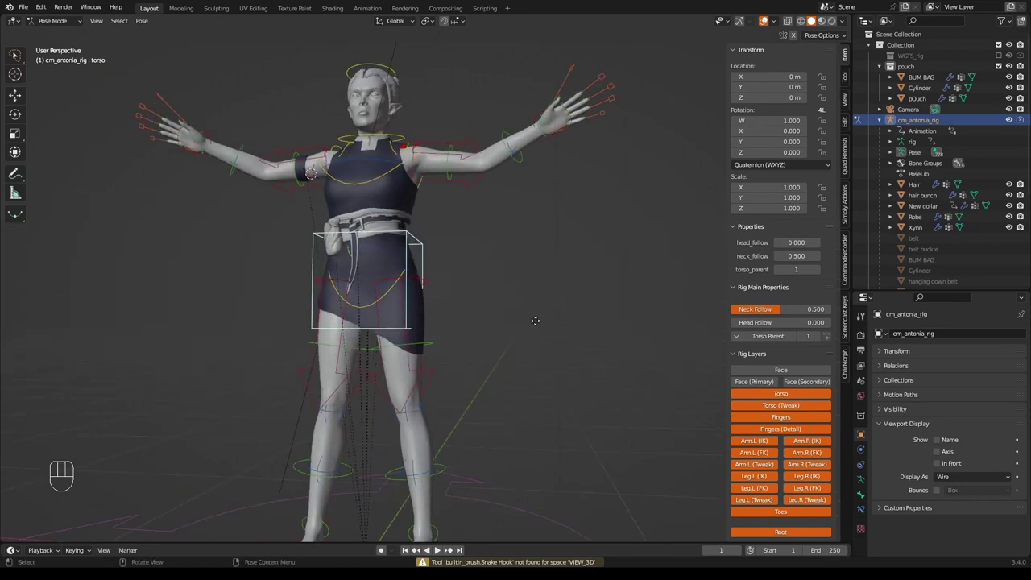
{"action": "key", "text": "g"}
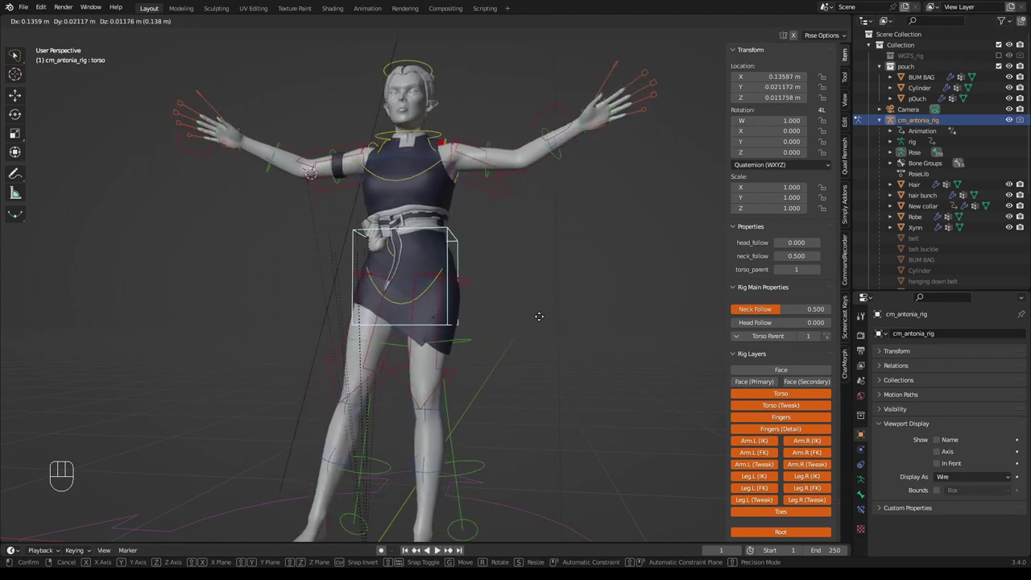
{"action": "right_click", "coordinate": [531, 320]}
{"action": "mouse_move", "coordinate": [567, 338]}
{"action": "middle_mouse_down"}
{"action": "mouse_move", "coordinate": [574, 367]}
{"action": "mouse_move", "coordinate": [592, 361]}
{"action": "mouse_move", "coordinate": [559, 352]}
{"action": "middle_mouse_up"}
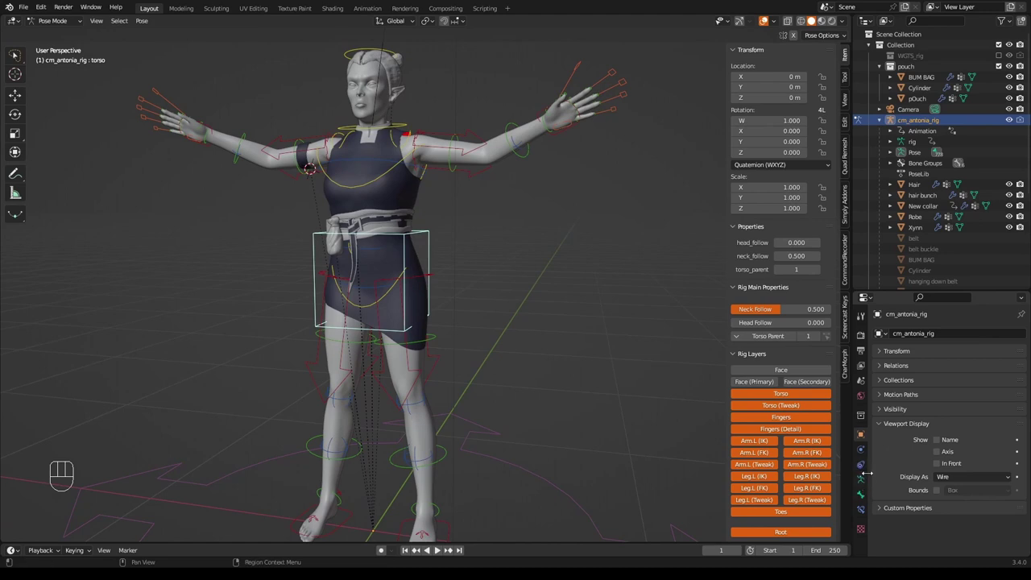
Return to Object Mode and turn off the viewport display of the Xynn body's Mask modifier
{"action": "left_click", "coordinate": [78, 21]}
{"action": "left_click", "coordinate": [69, 22]}
{"action": "left_click", "coordinate": [58, 30]}
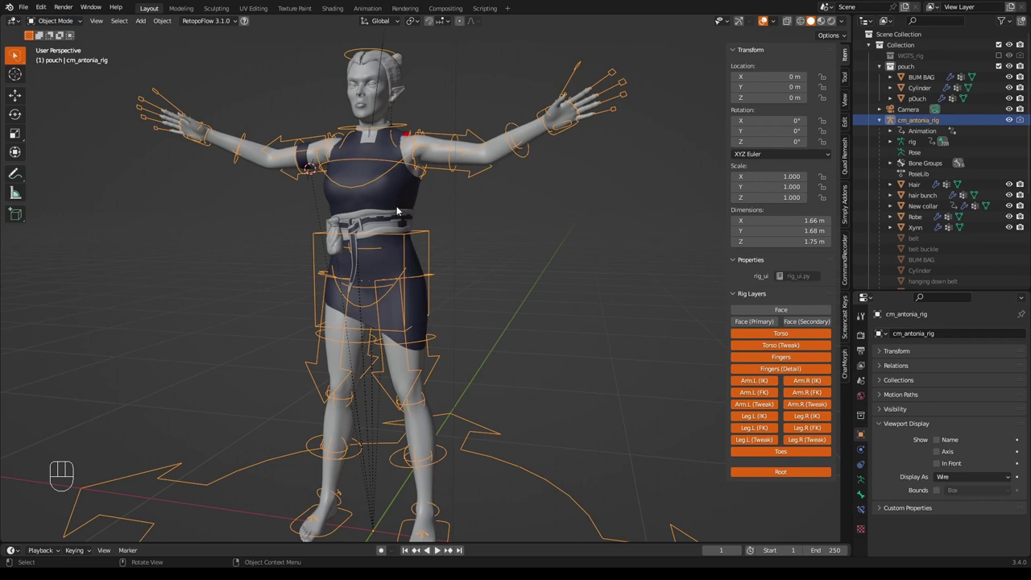
{"action": "left_click", "coordinate": [405, 362]}
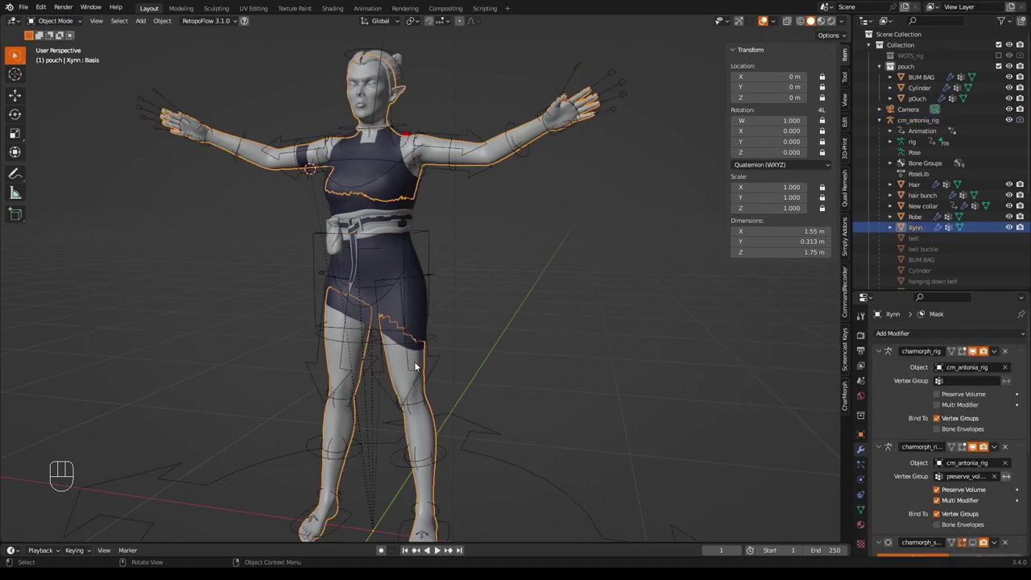
{"action": "scroll", "coordinate": [976, 464], "scroll_direction": "down", "scroll_amount": 5}
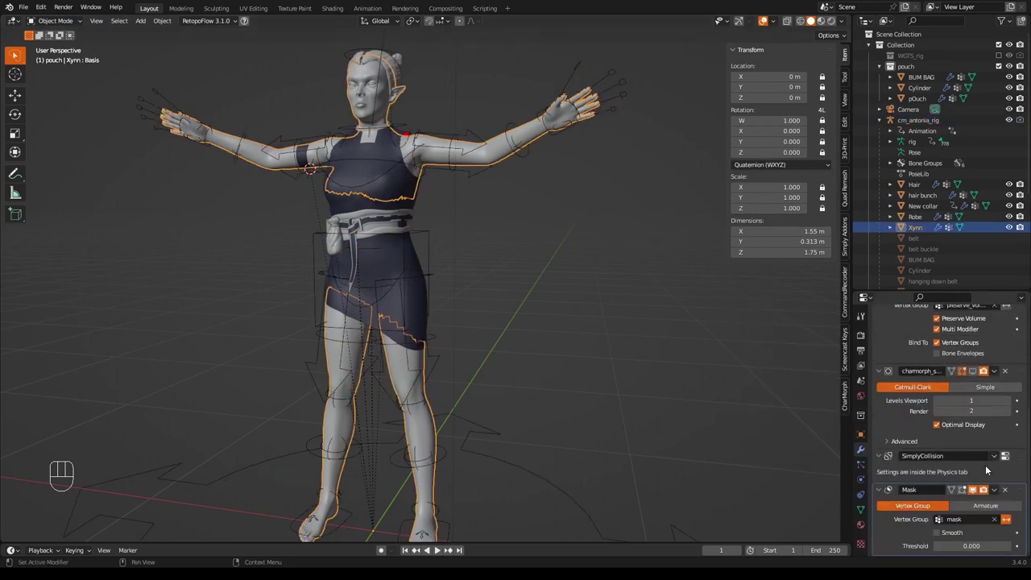
{"action": "left_click", "coordinate": [972, 490]}
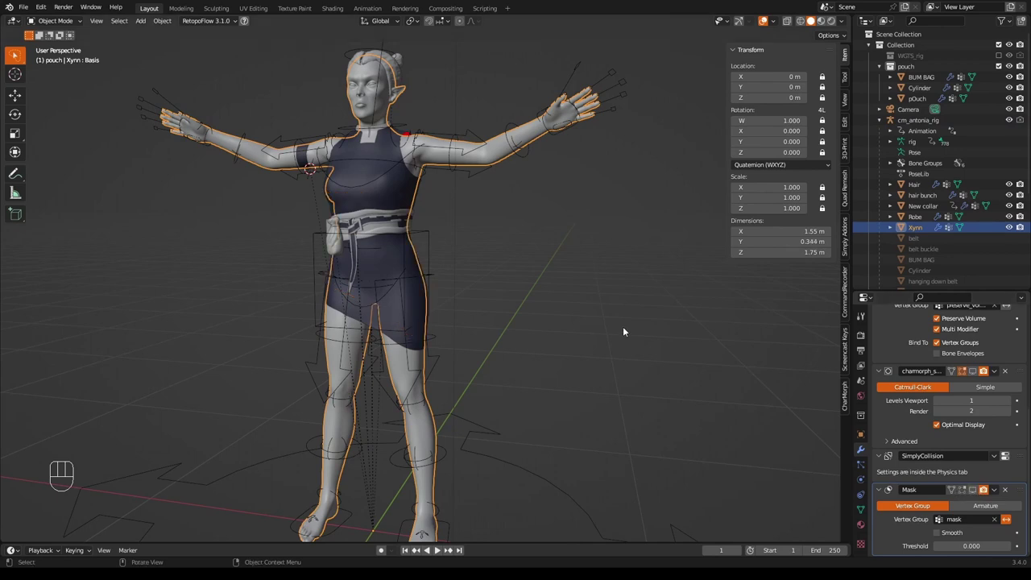
Put cm_antonia_rig in Pose Mode and lower the torso control by about 0.059 m to test the robe against the unmasked body
{"action": "left_click", "coordinate": [425, 235]}
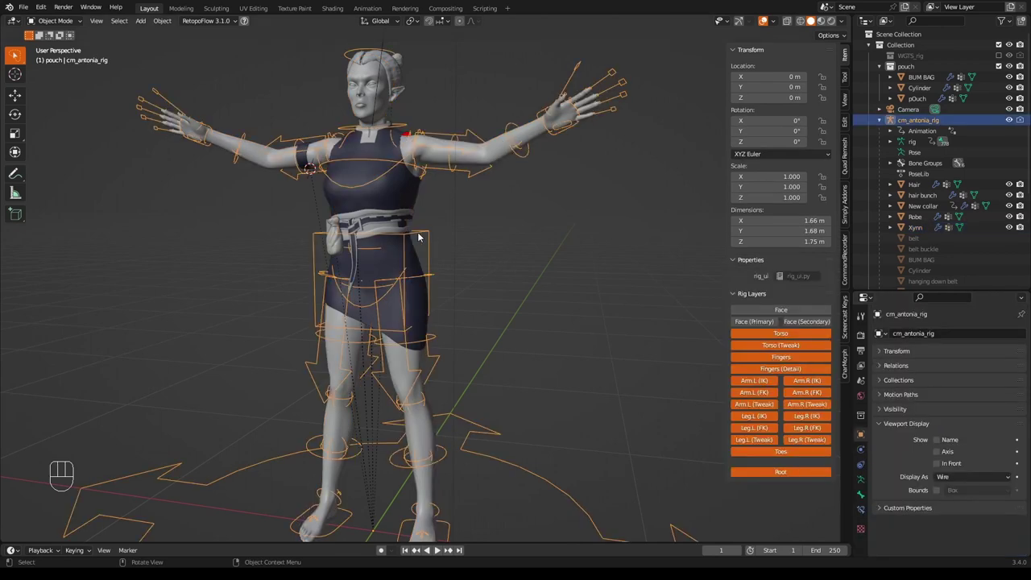
{"action": "left_click", "coordinate": [72, 20]}
{"action": "left_click", "coordinate": [71, 57]}
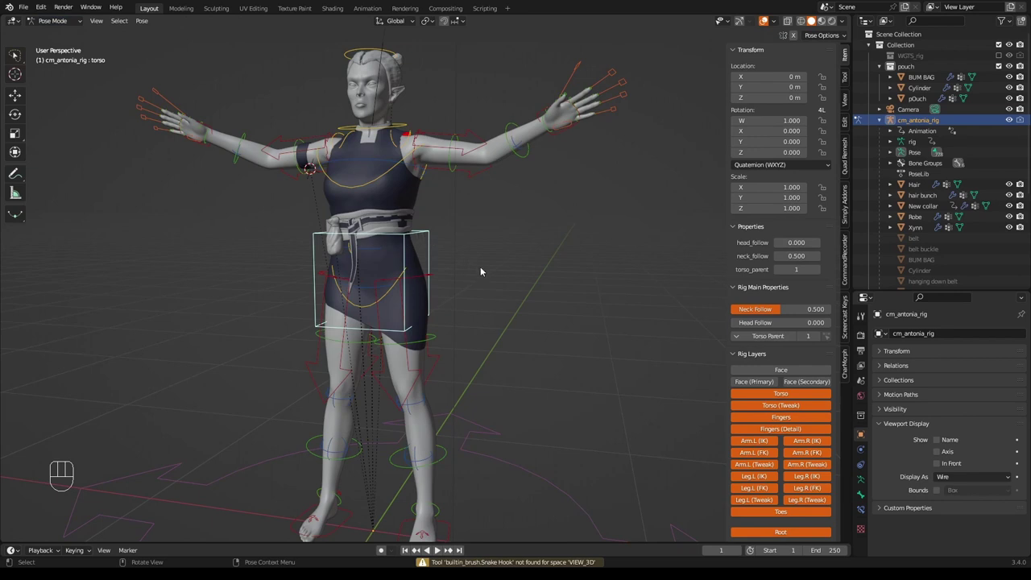
{"action": "key", "text": "g"}
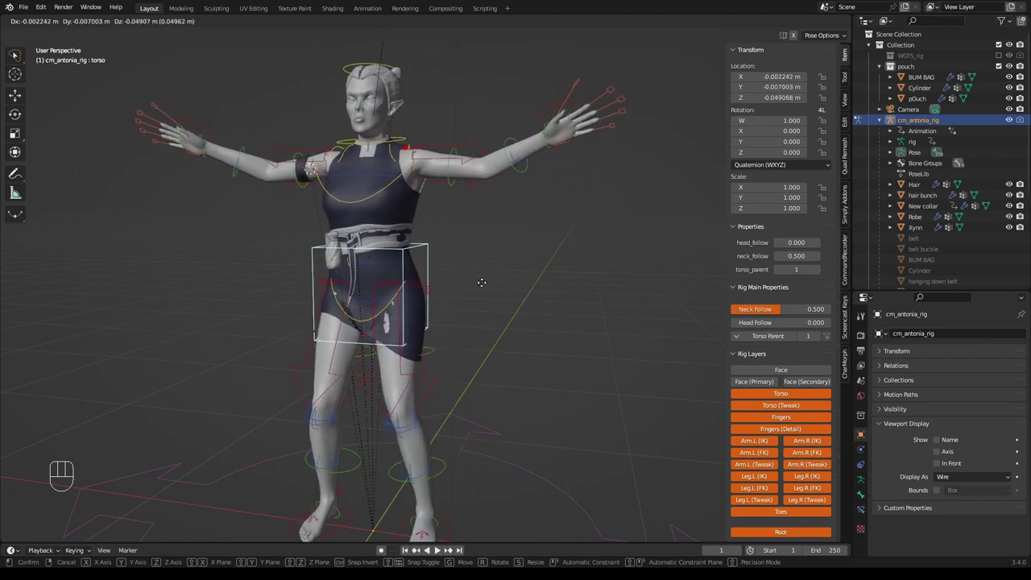
{"action": "left_click", "coordinate": [418, 336]}
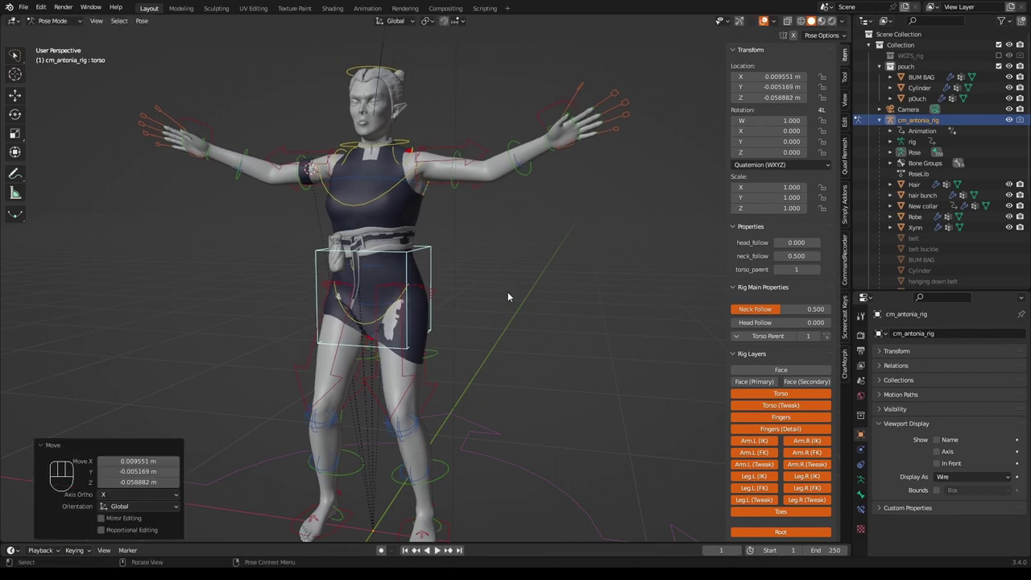
Return to Object Mode and select the Xynn body
{"action": "left_click", "coordinate": [54, 20]}
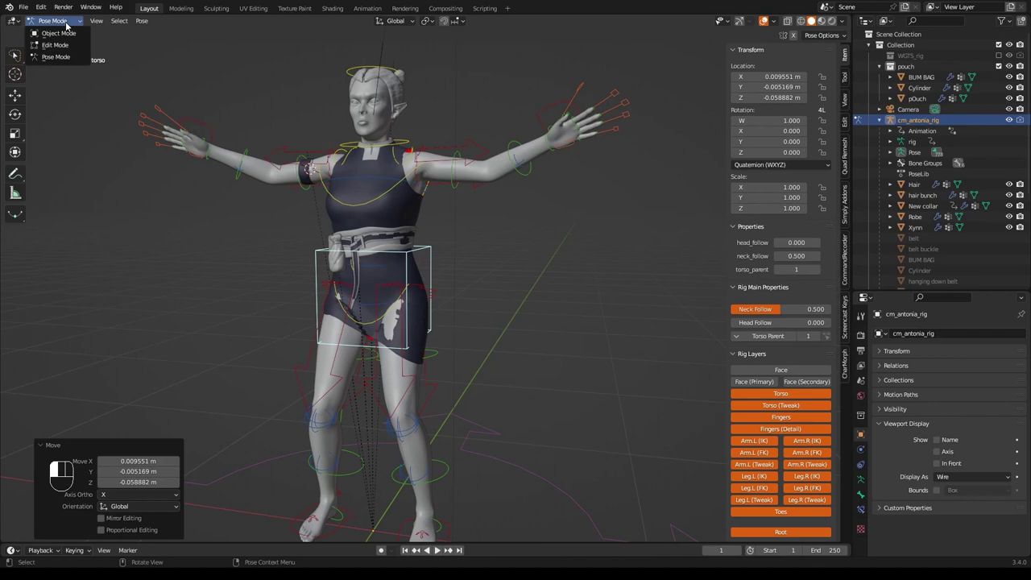
{"action": "left_click", "coordinate": [64, 33]}
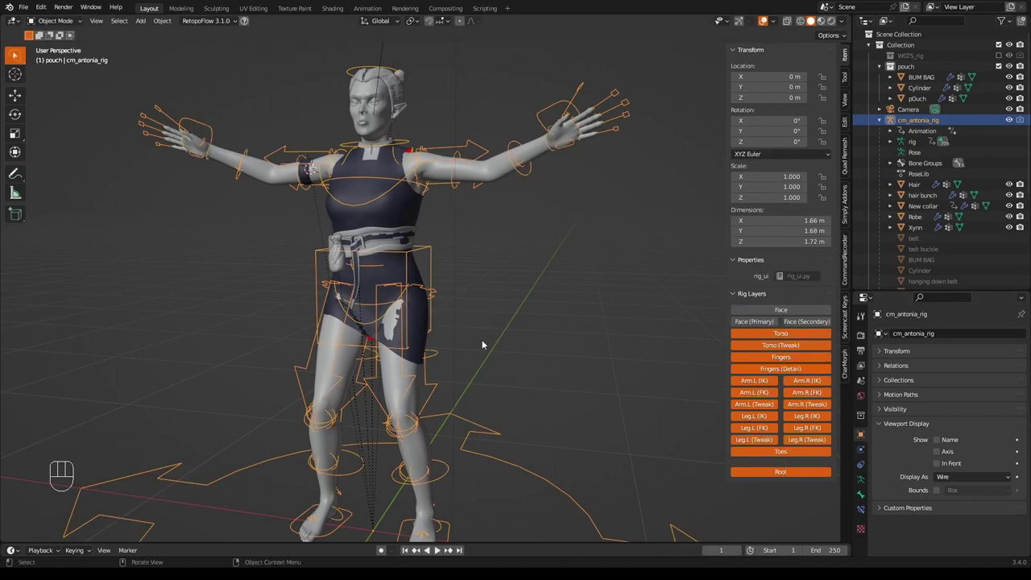
{"action": "left_click", "coordinate": [407, 385]}
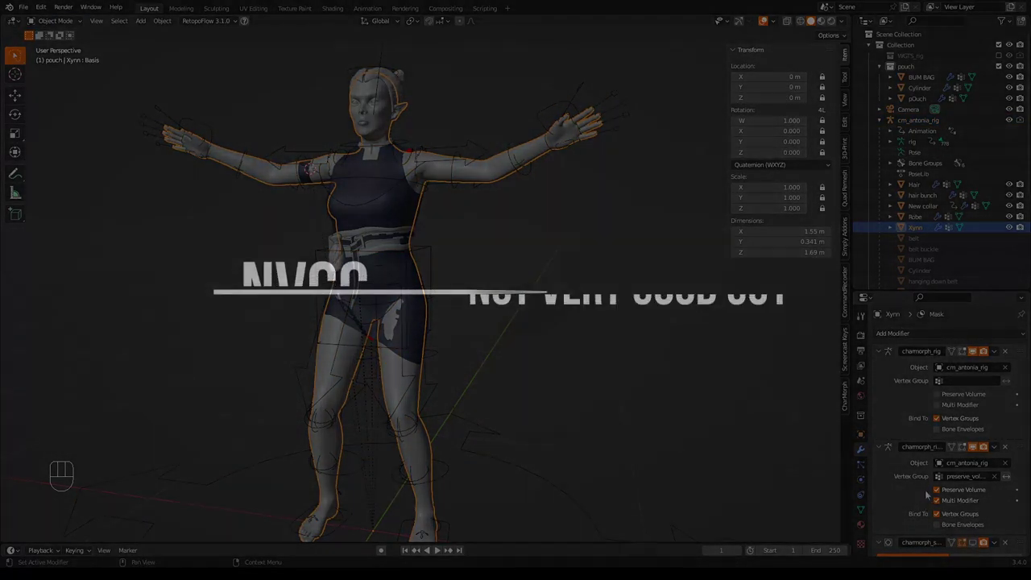